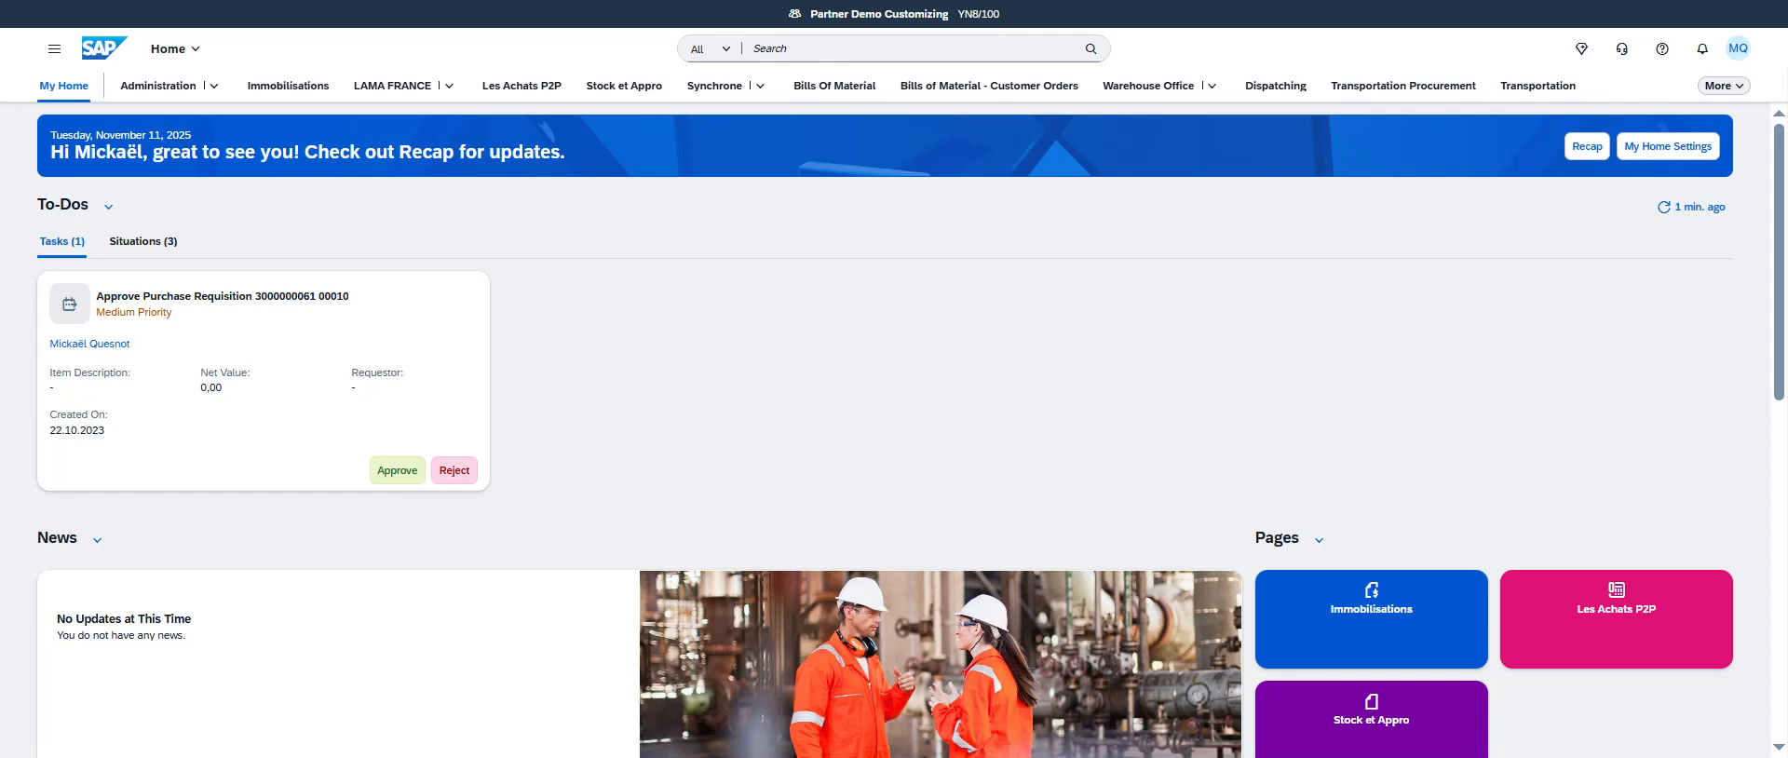
Open the My Purchase Requisitions app and start creating a new requisition item.
{"action": "left_click", "coordinate": [822, 50]}
{"action": "type", "text": "My Purchase Requisitions"}
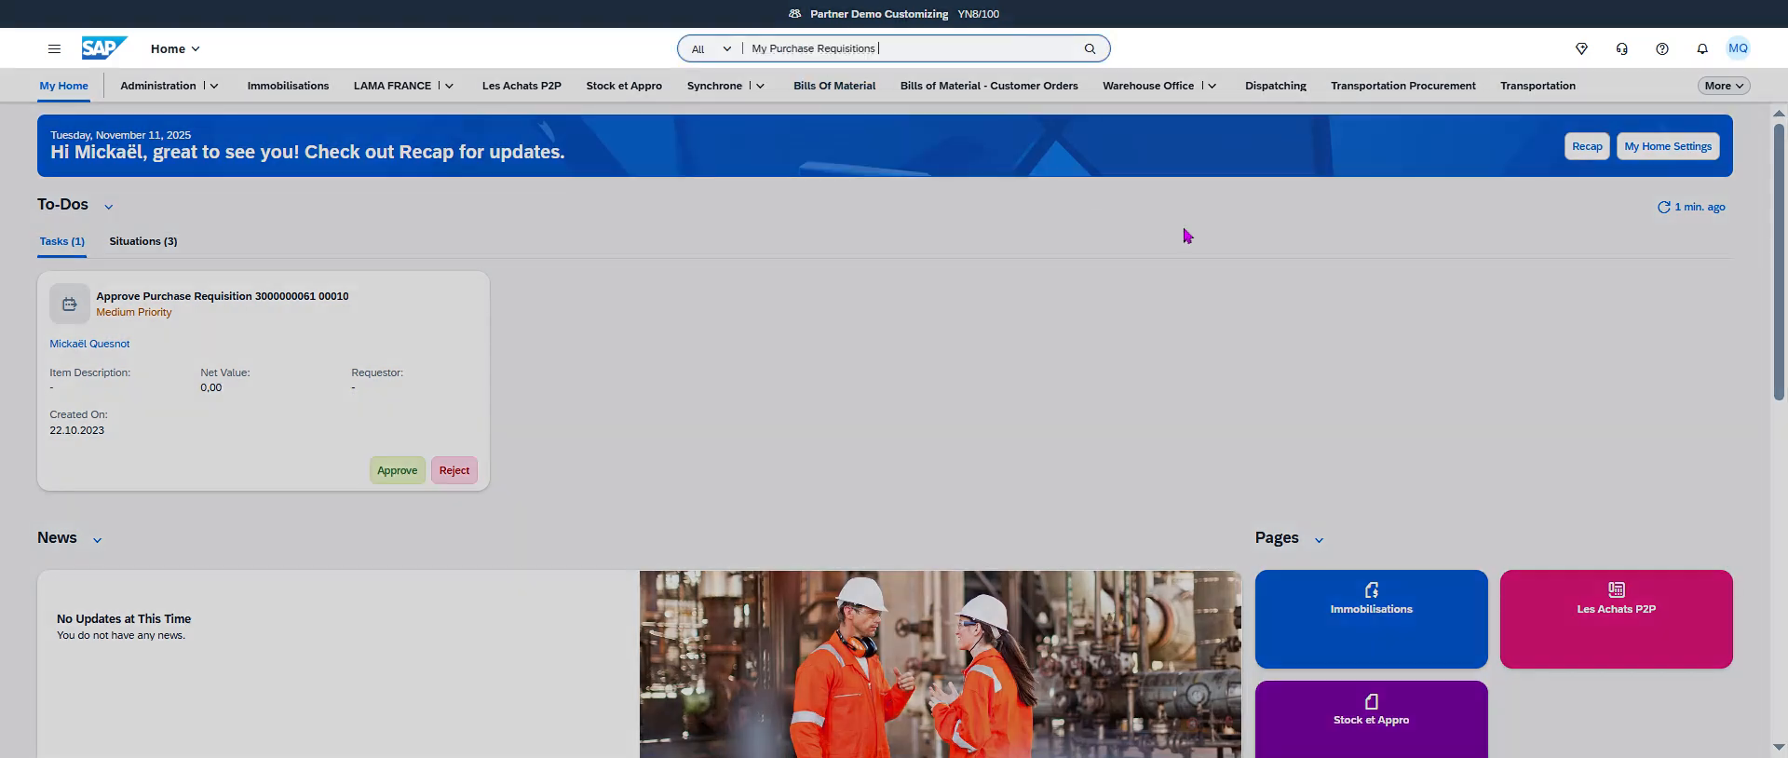
{"action": "left_click", "coordinate": [838, 135]}
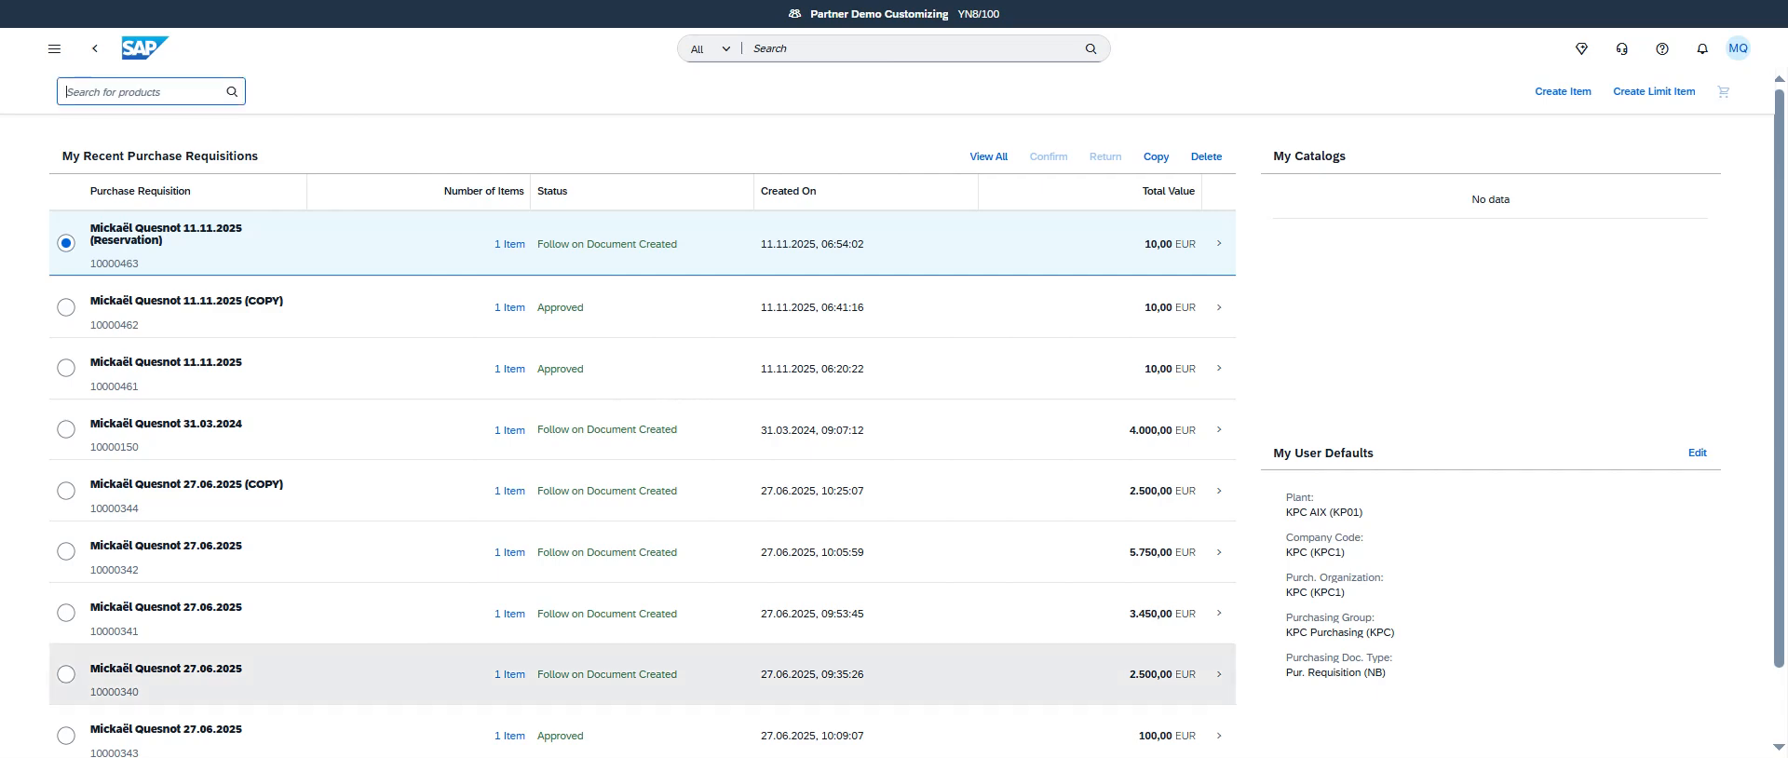
{"action": "left_click", "coordinate": [1563, 91]}
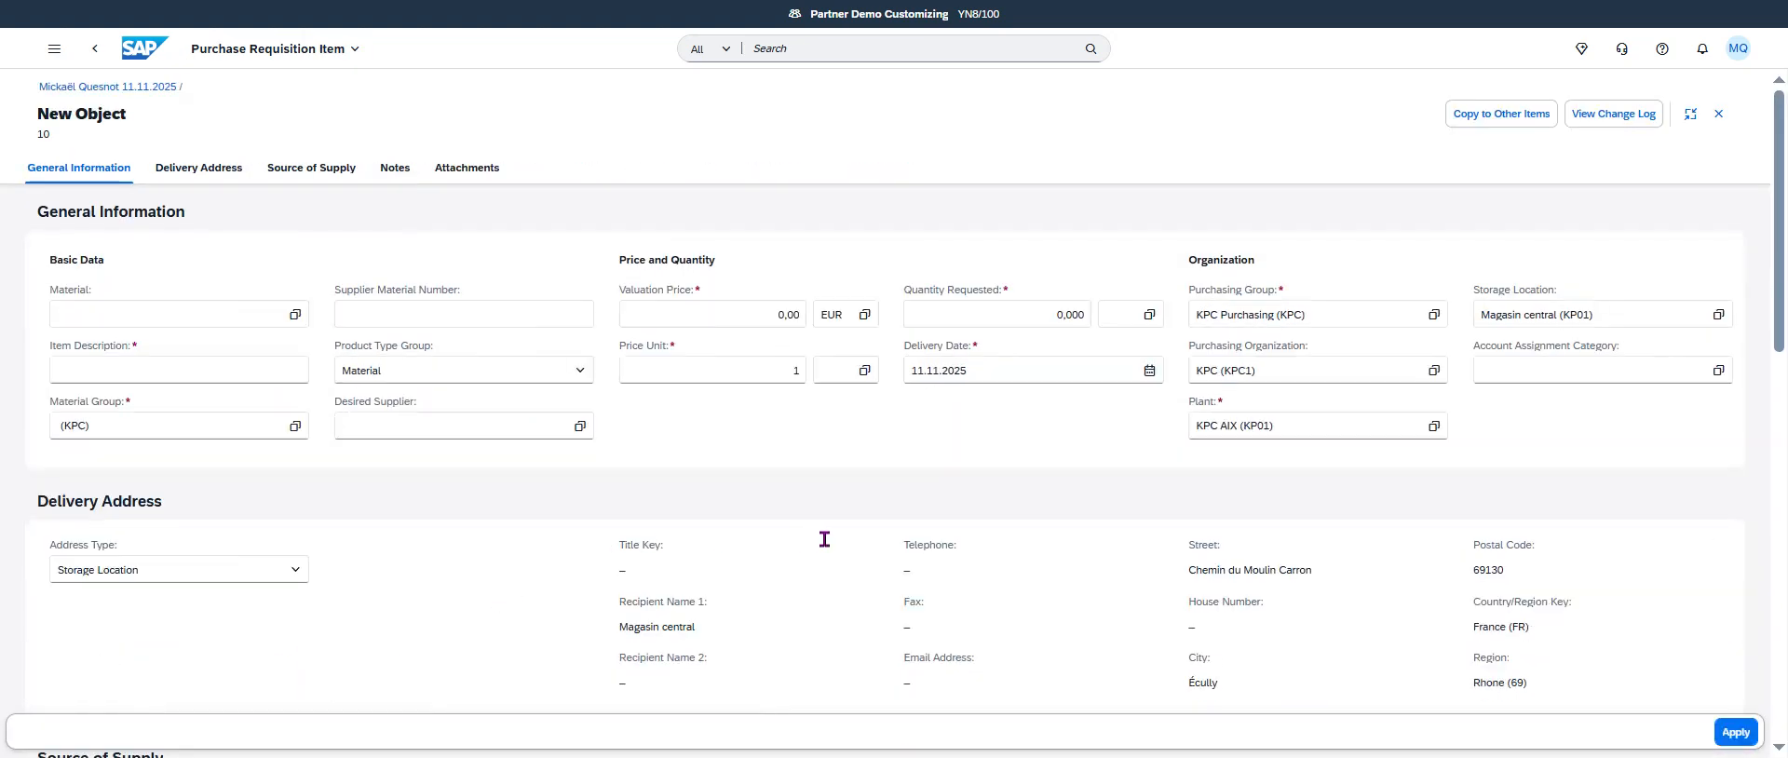
Enter "Elix Clean office supply" as the new item's description.
{"action": "left_click", "coordinate": [147, 373]}
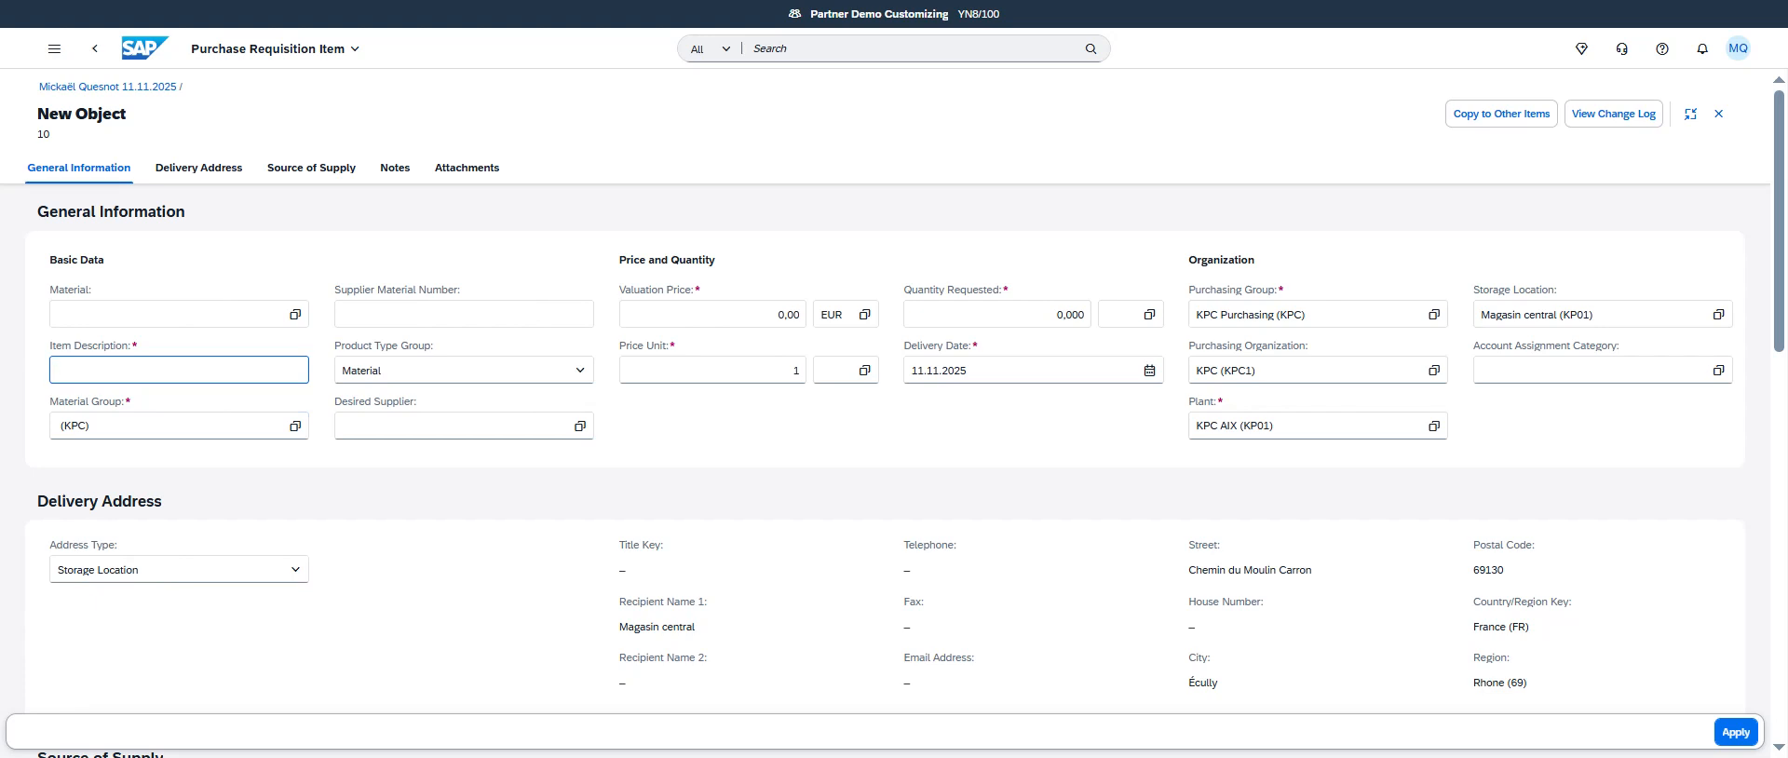
{"action": "type", "text": "Elix Clean office supplies"}
{"action": "key", "text": "Tab"}
{"action": "left_click", "coordinate": [239, 371]}
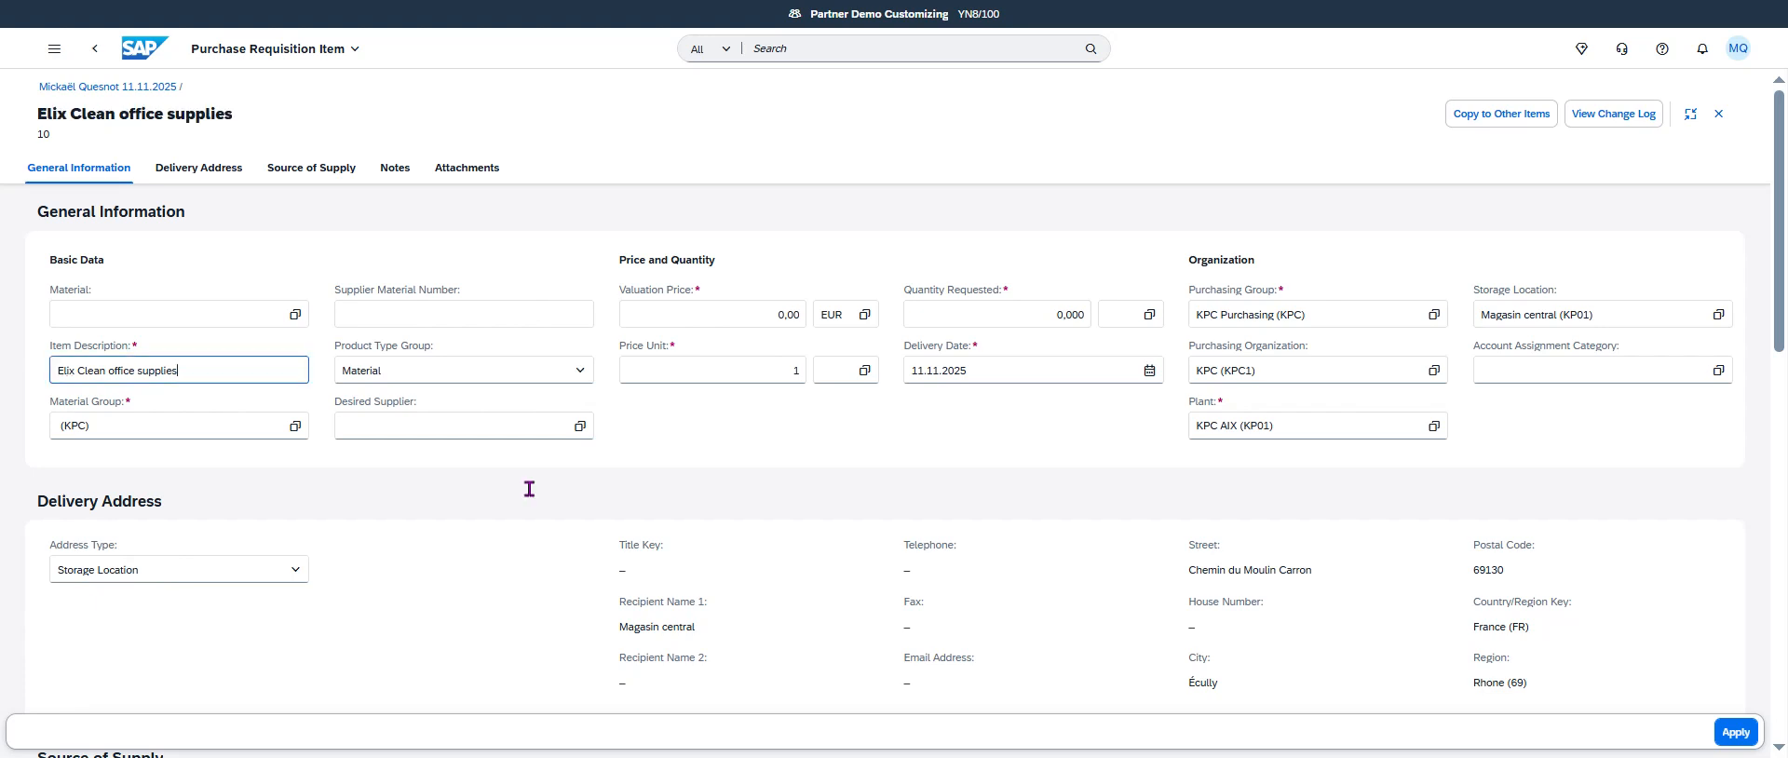
{"action": "key", "text": "BackSpace"}
{"action": "key", "text": "BackSpace"}
{"action": "key", "text": "BackSpace"}
{"action": "key", "text": "Tab"}
Look up material group YBMM00 (Non-Sto Mat. w.o ID) and assign it to the item.
{"action": "left_click", "coordinate": [145, 421]}
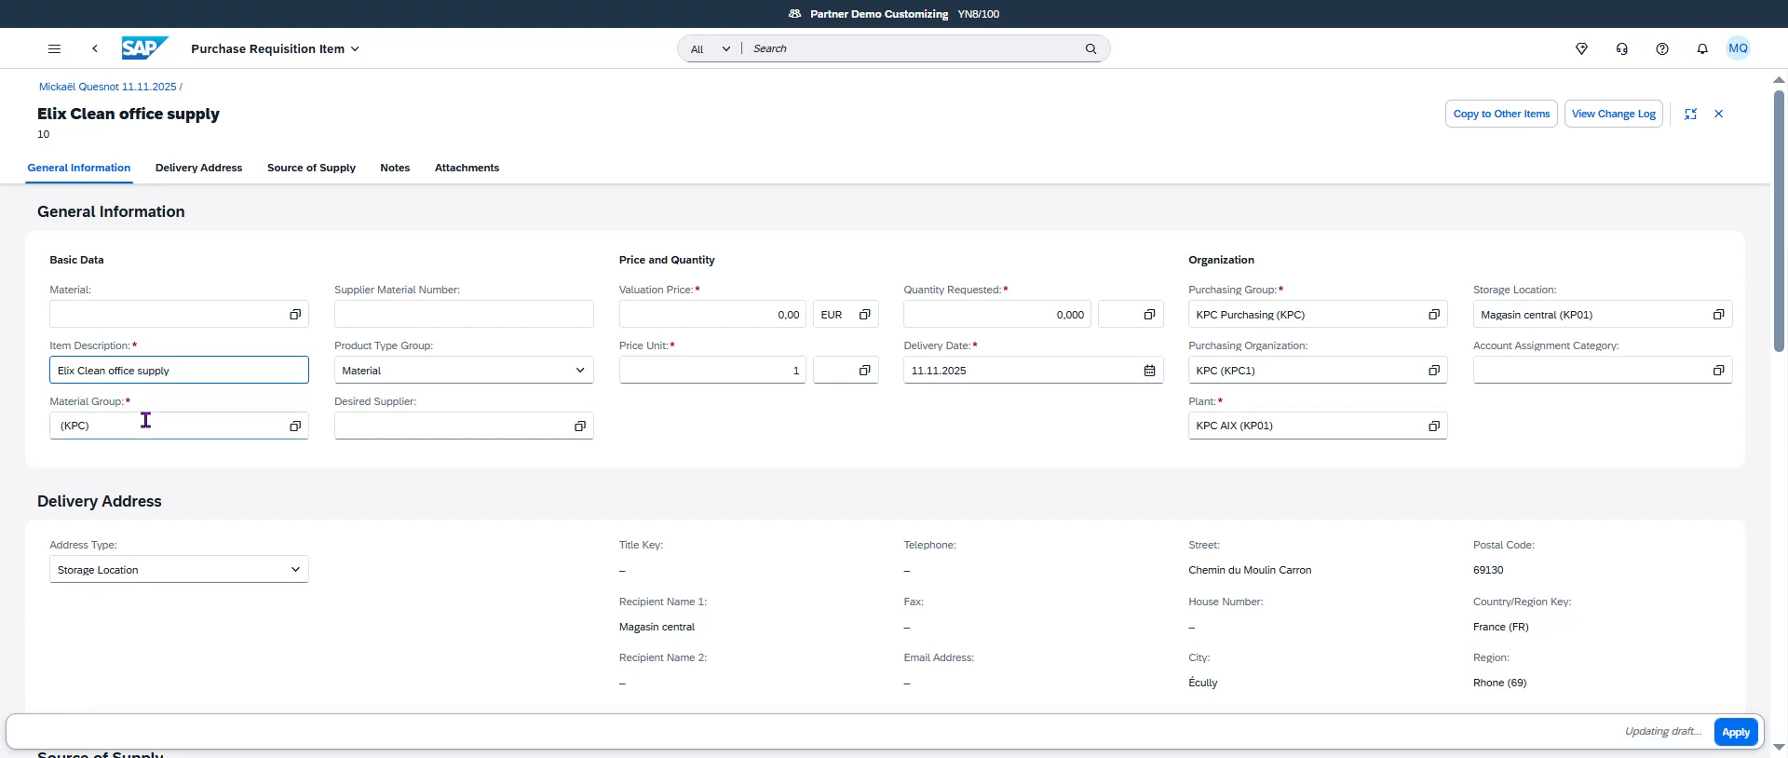
{"action": "left_click", "coordinate": [295, 425]}
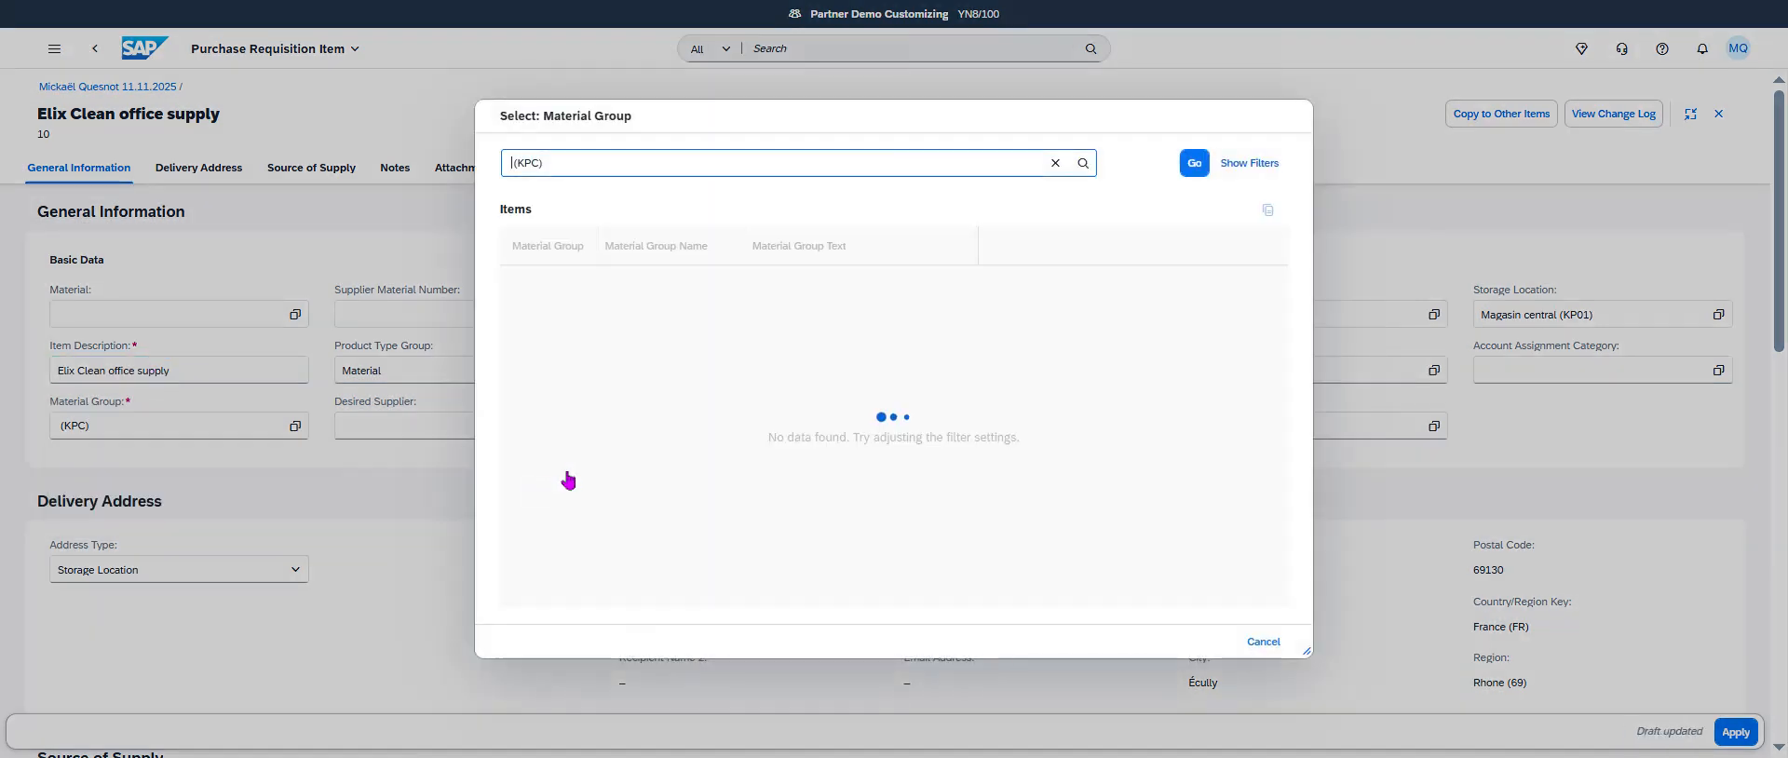
{"action": "type", "text": "YBMM00"}
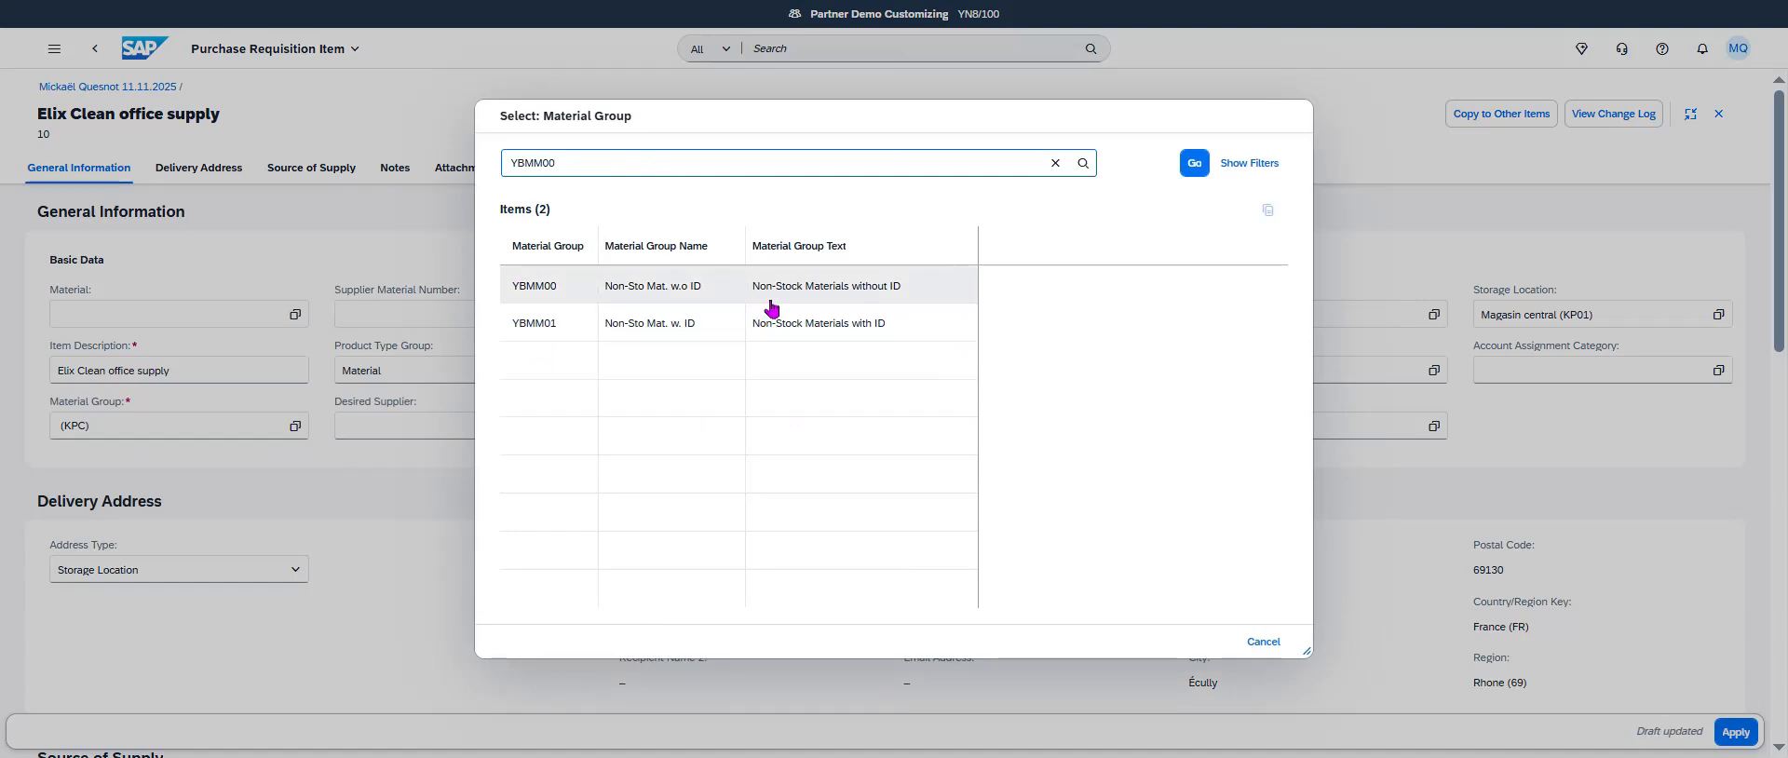
{"action": "left_click", "coordinate": [915, 298]}
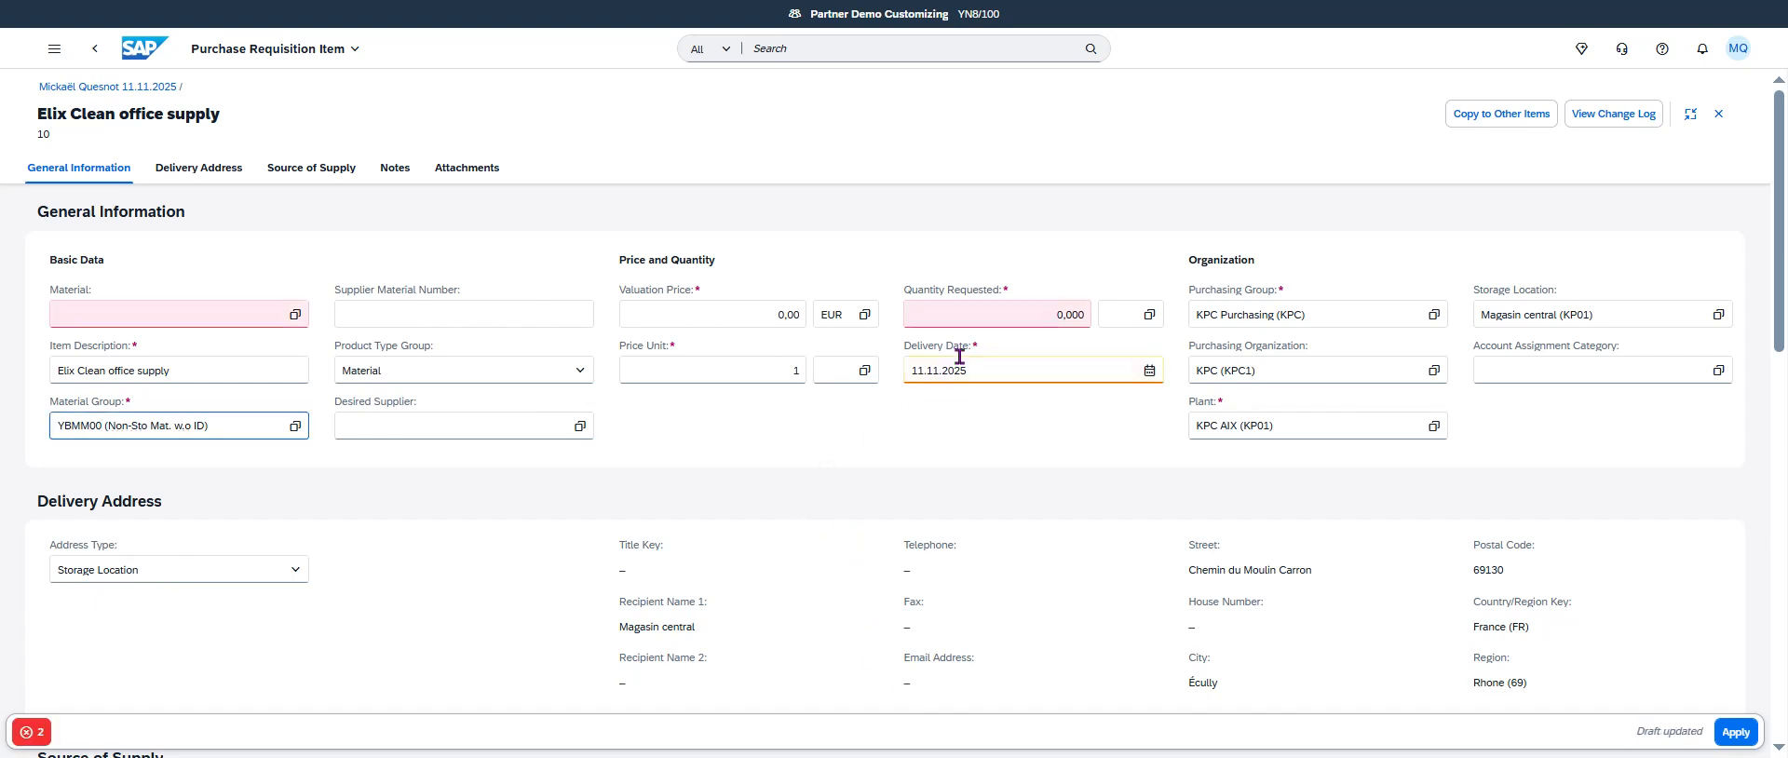
Set the valuation price to 100 EUR and the price unit's unit of measure to EA (Each).
{"action": "left_click", "coordinate": [762, 315]}
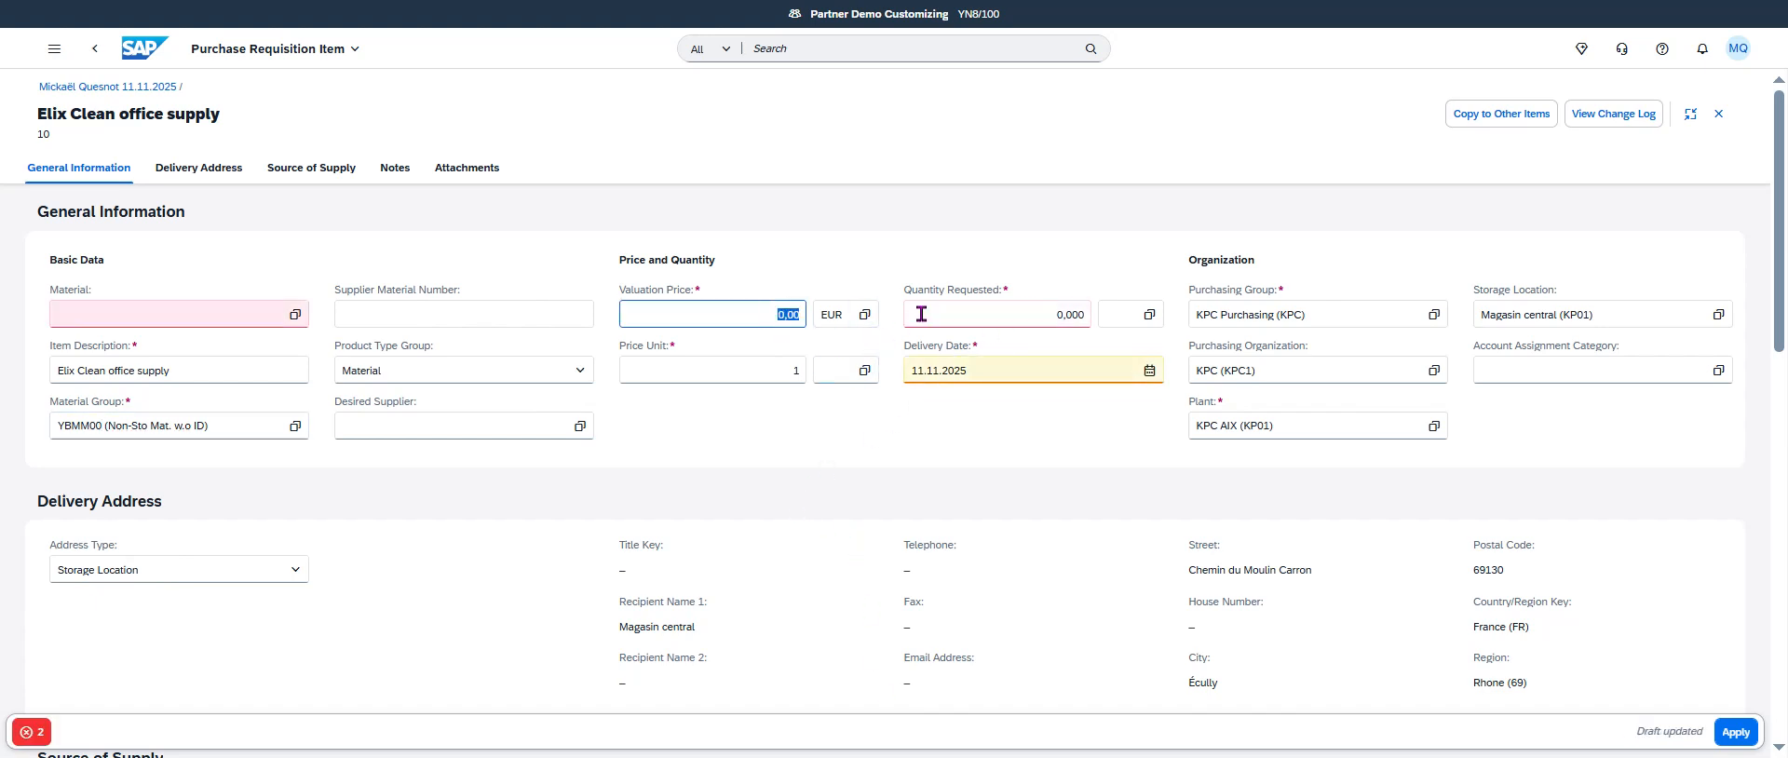
{"action": "type", "text": "100"}
{"action": "key", "text": "Tab"}
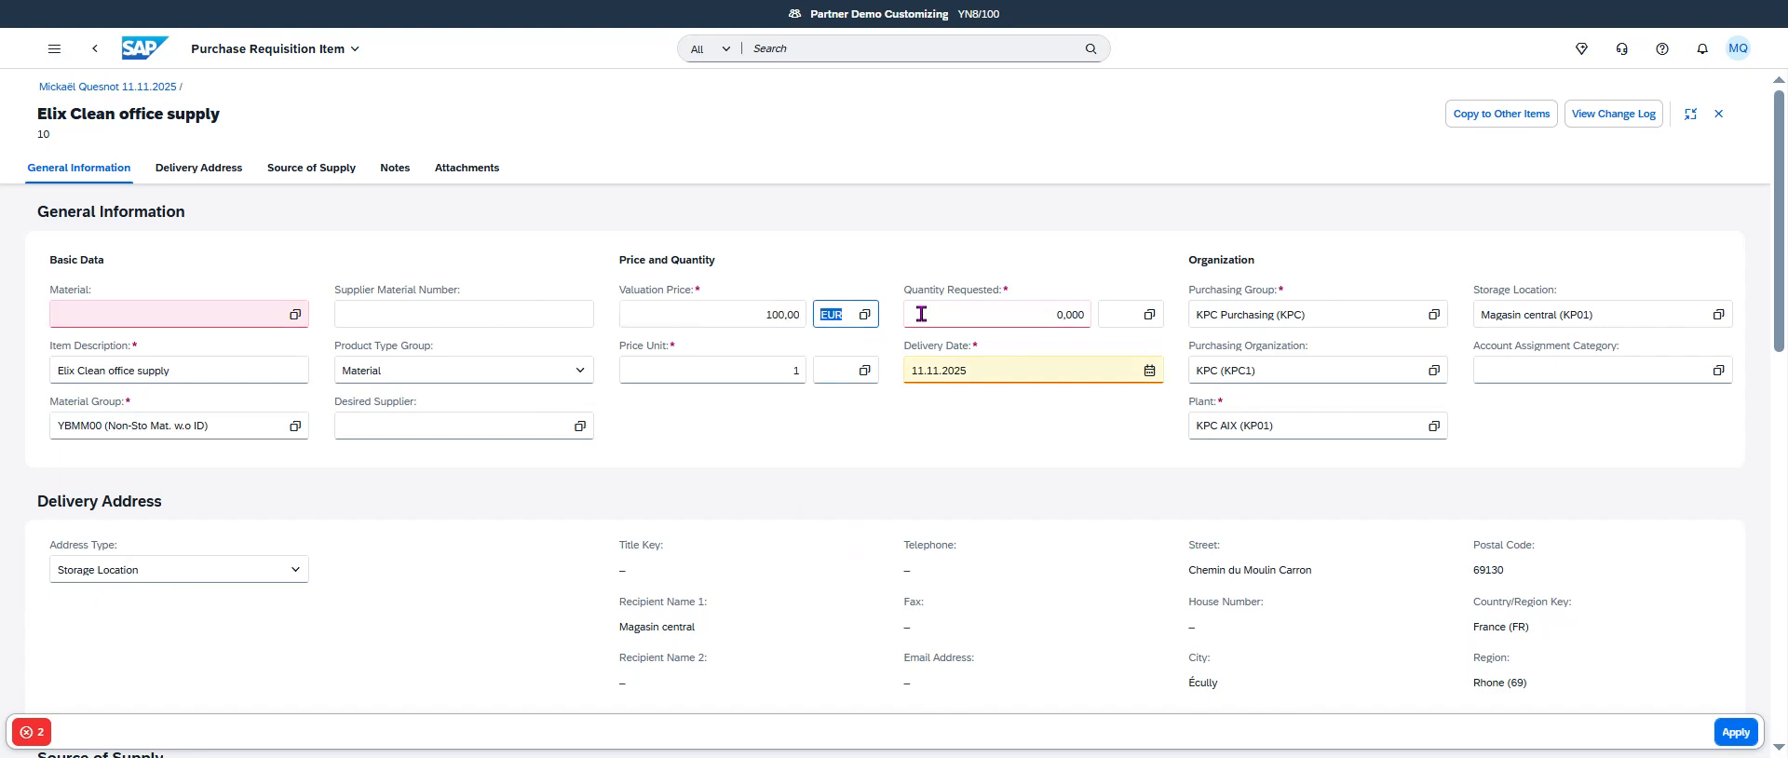
{"action": "left_click", "coordinate": [863, 375]}
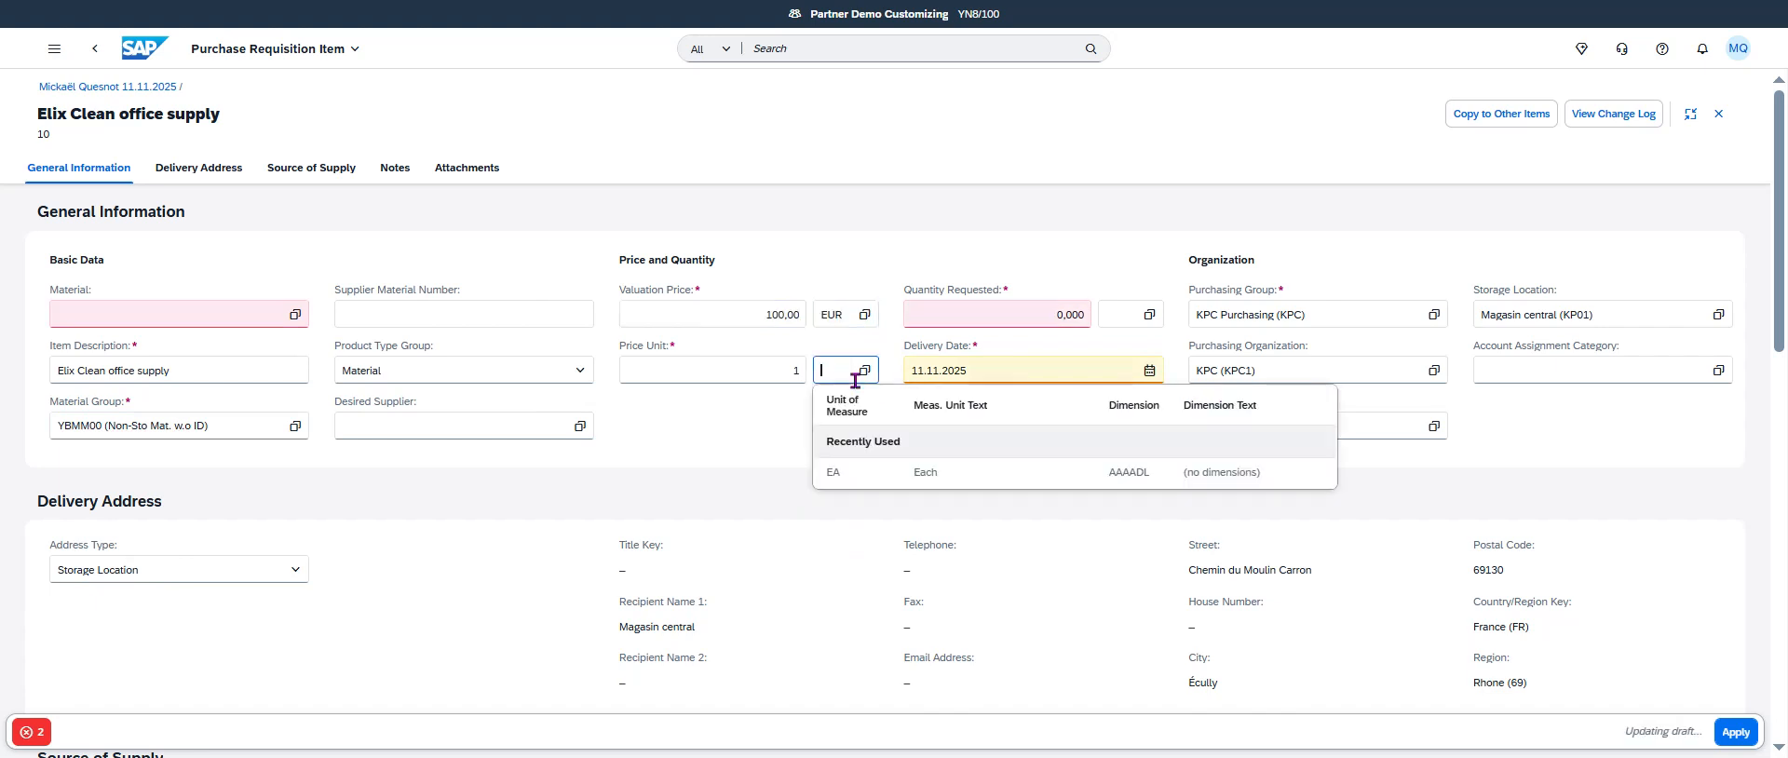
{"action": "left_click", "coordinate": [920, 485]}
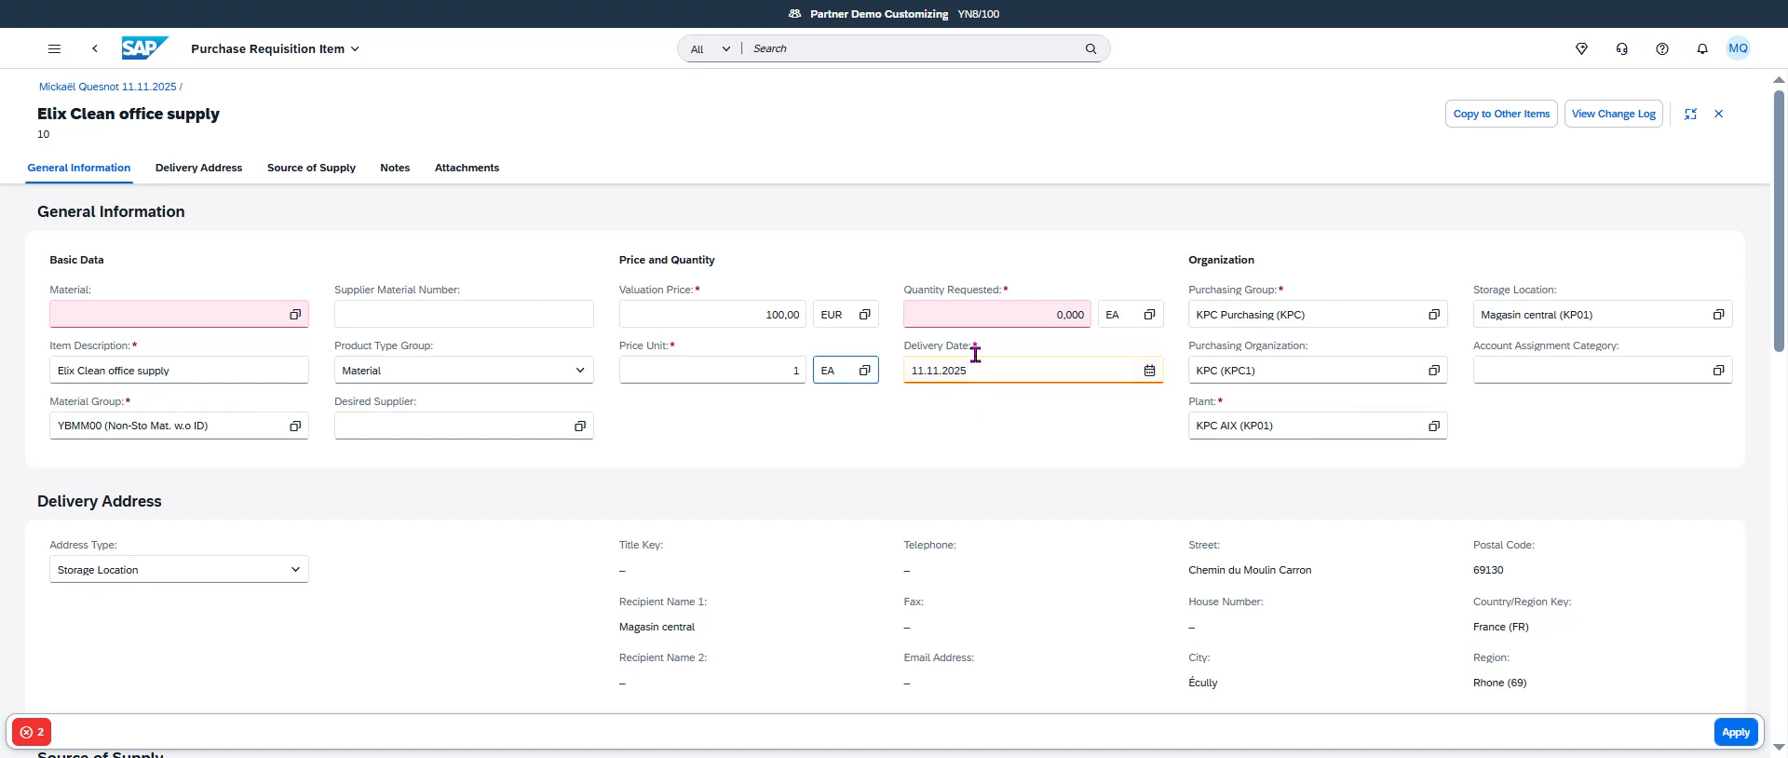
Set the requested quantity of the item to 100.
{"action": "left_click", "coordinate": [1009, 313]}
{"action": "type", "text": "1"}
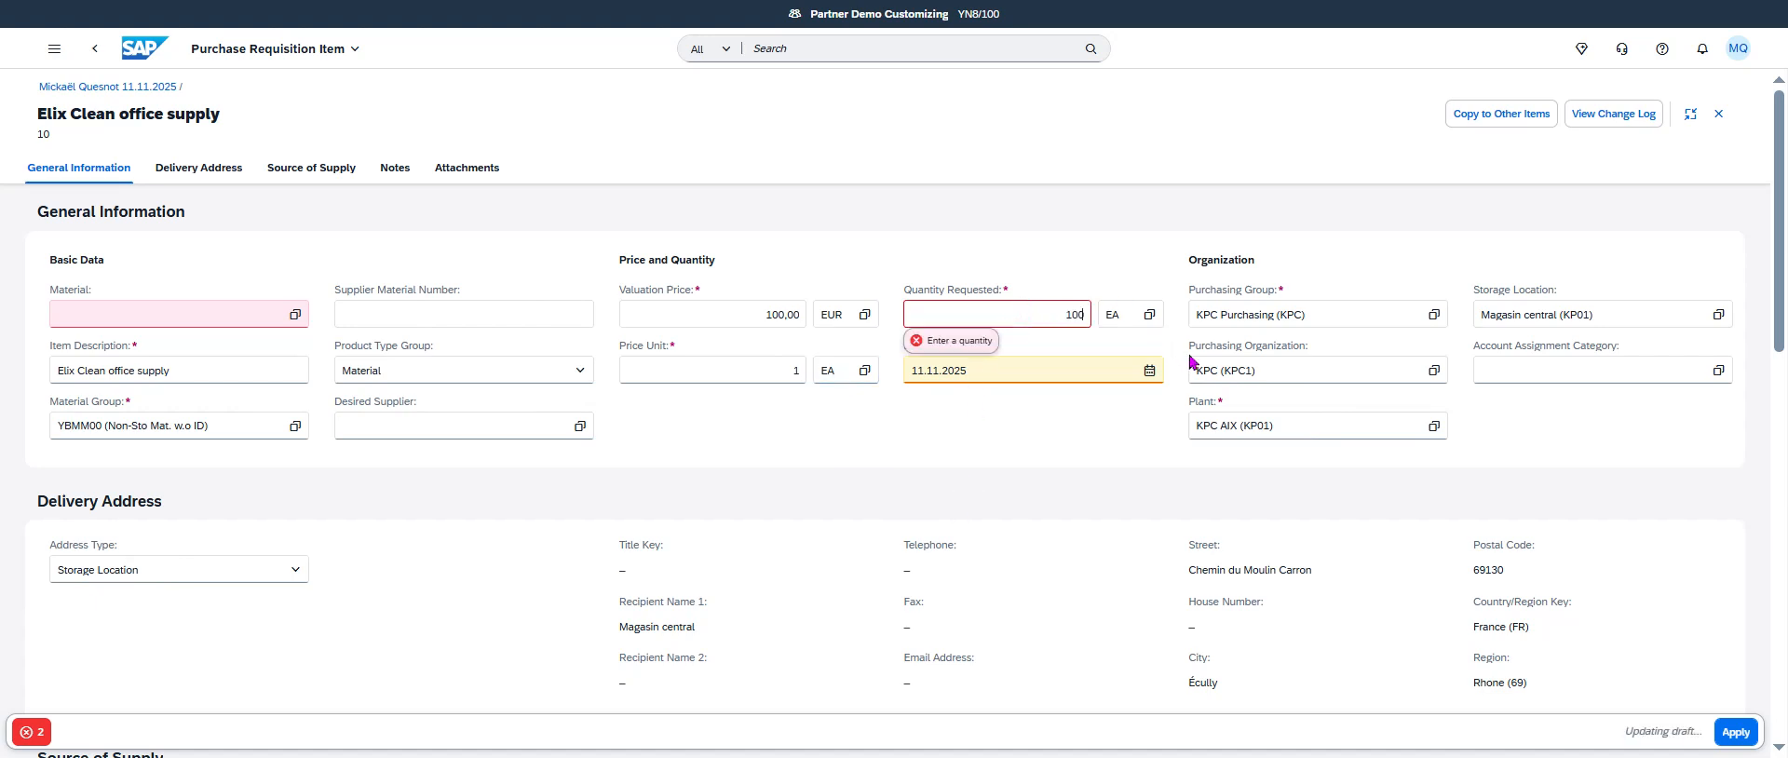
{"action": "type", "text": "00"}
{"action": "key", "text": "Return"}
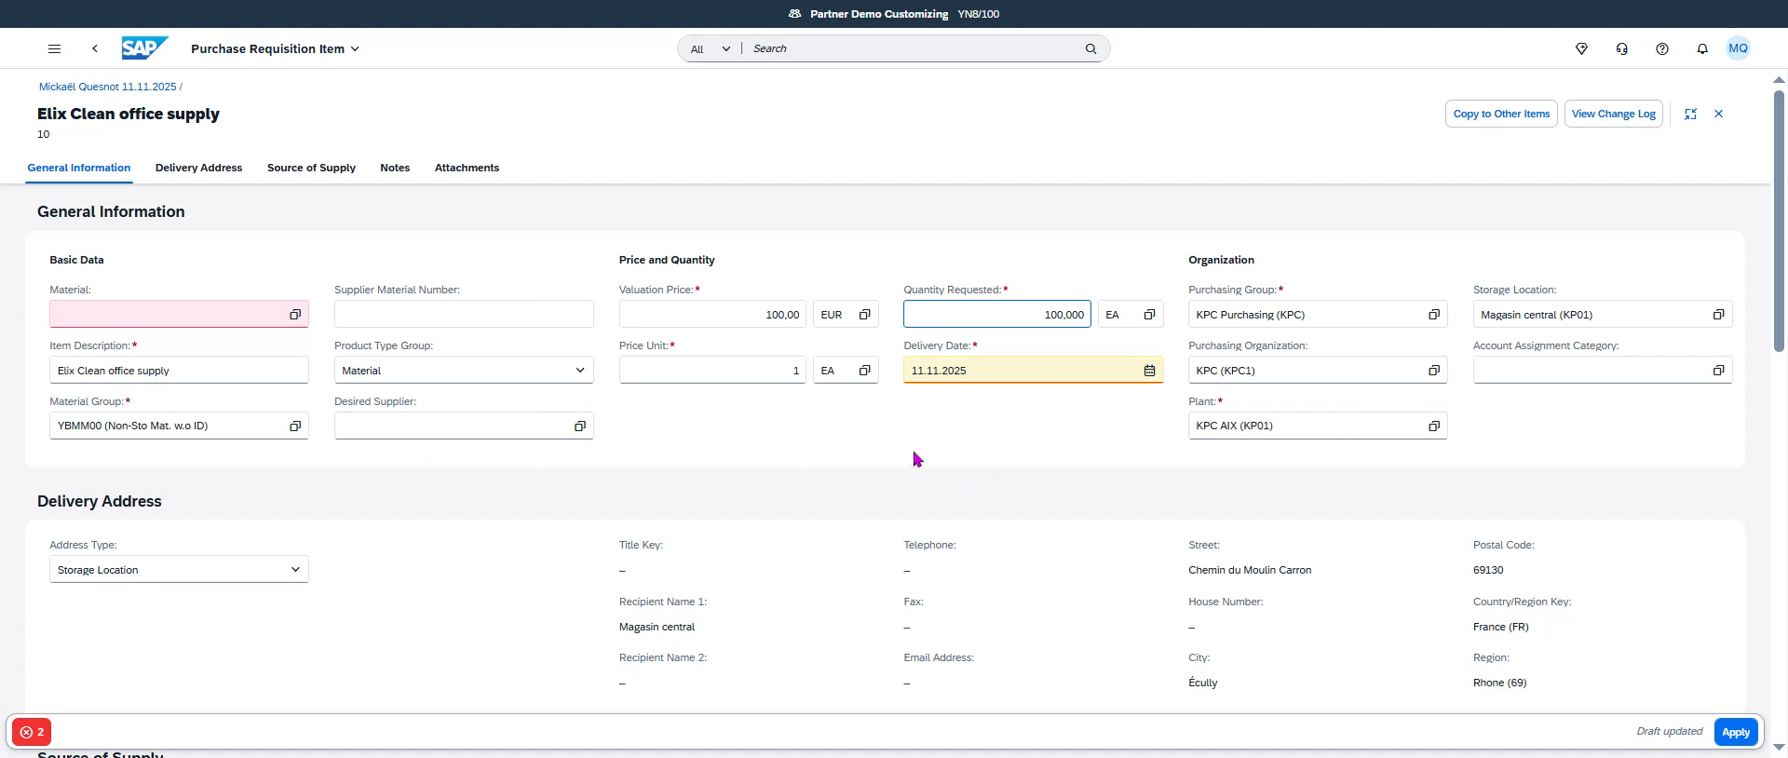
Set the item's delivery date to 01.12.2025.
{"action": "left_click", "coordinate": [1047, 370]}
{"action": "left_click", "coordinate": [1149, 370]}
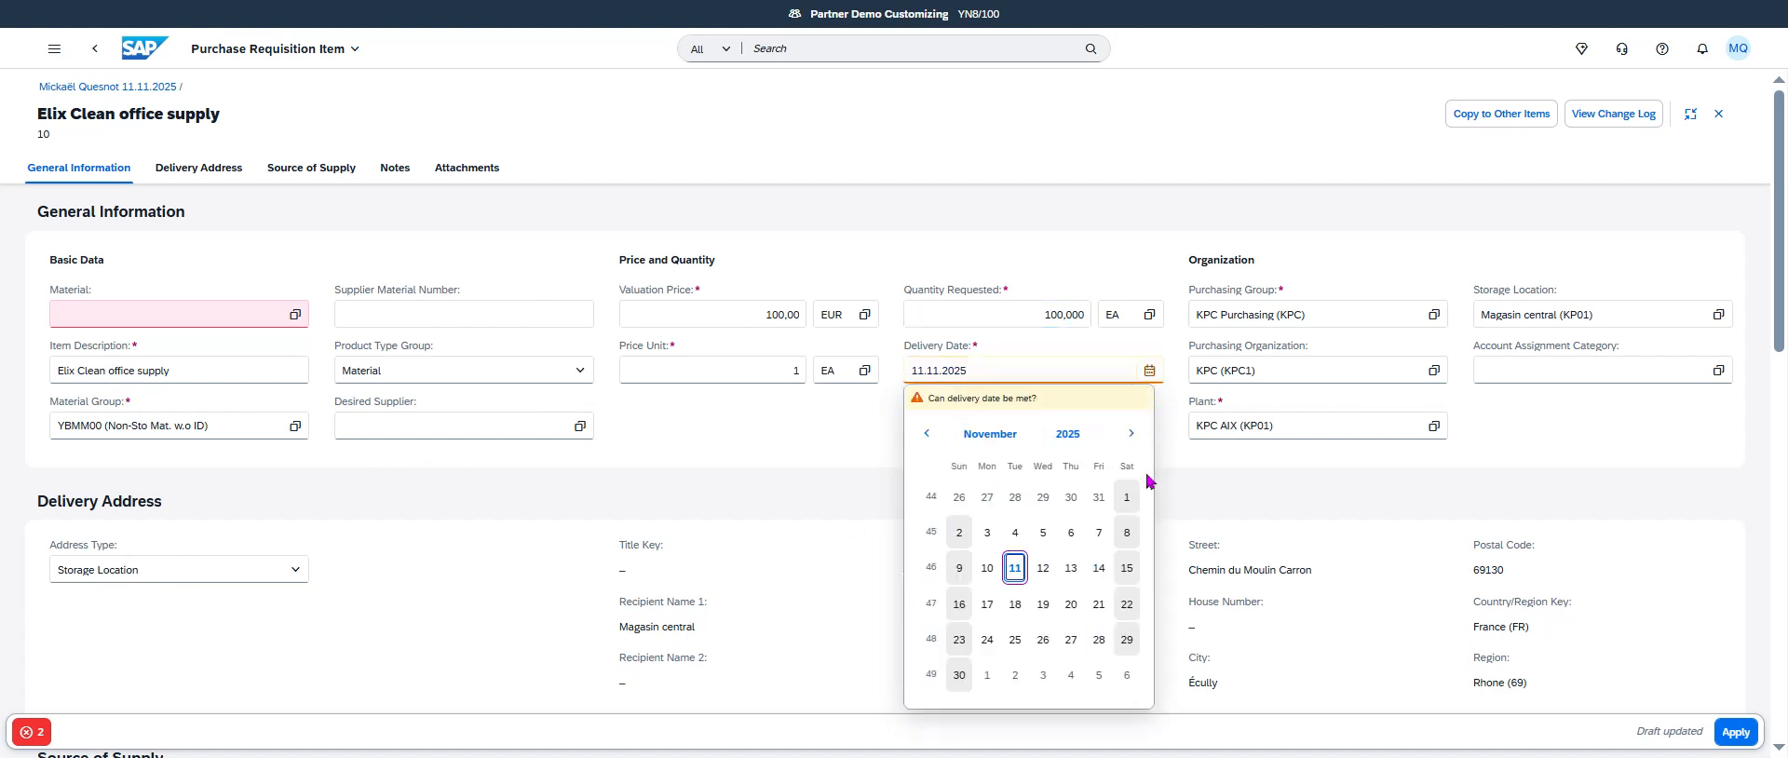
{"action": "left_click", "coordinate": [985, 678]}
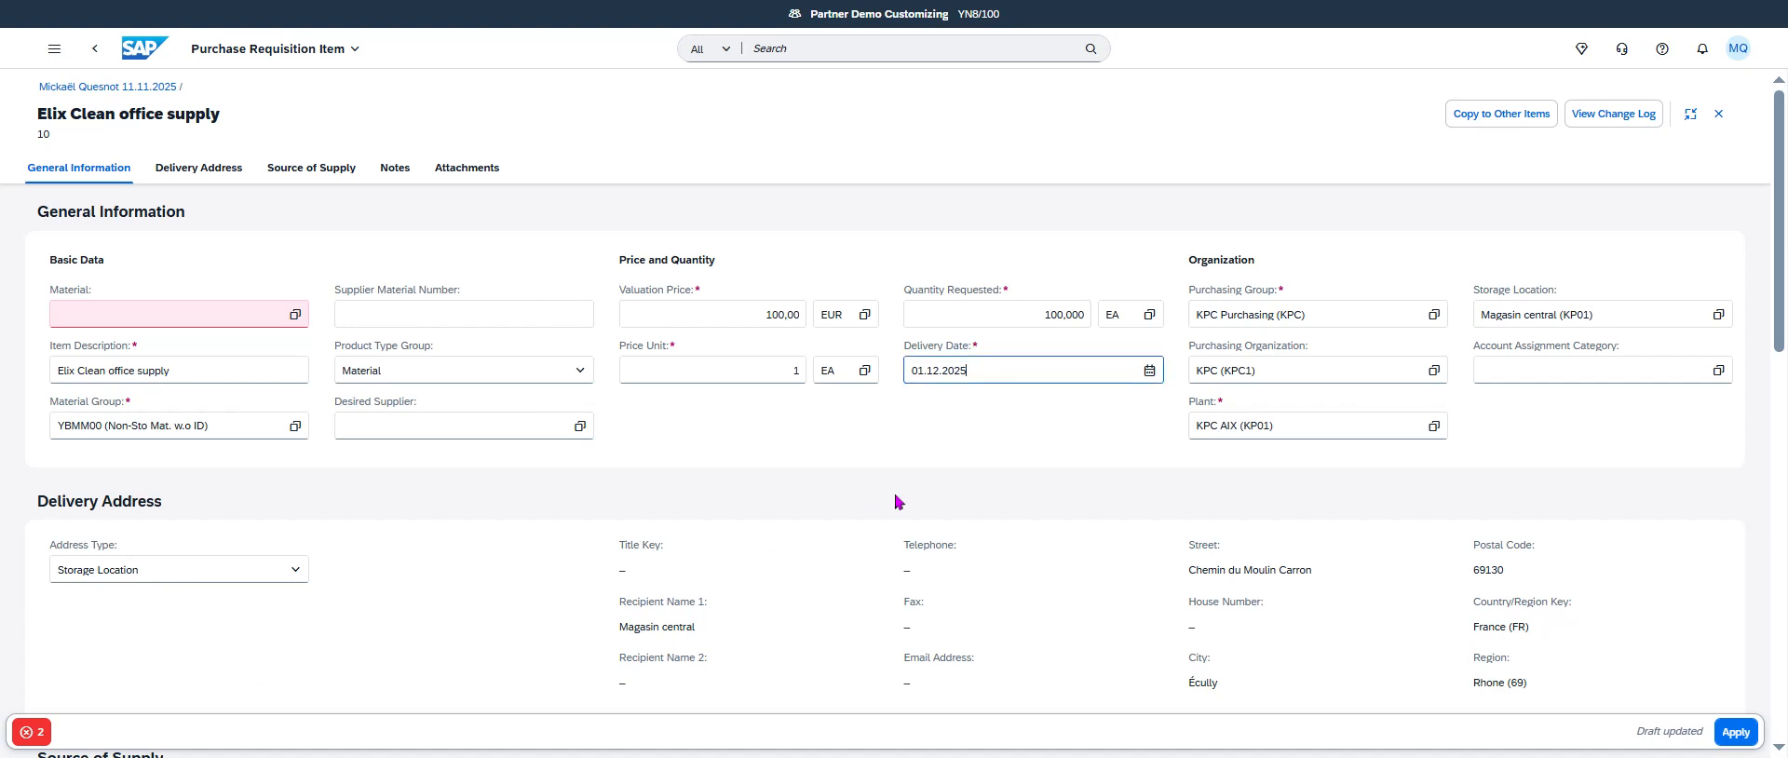
{"action": "left_click", "coordinate": [1352, 309]}
{"action": "left_click", "coordinate": [1055, 512]}
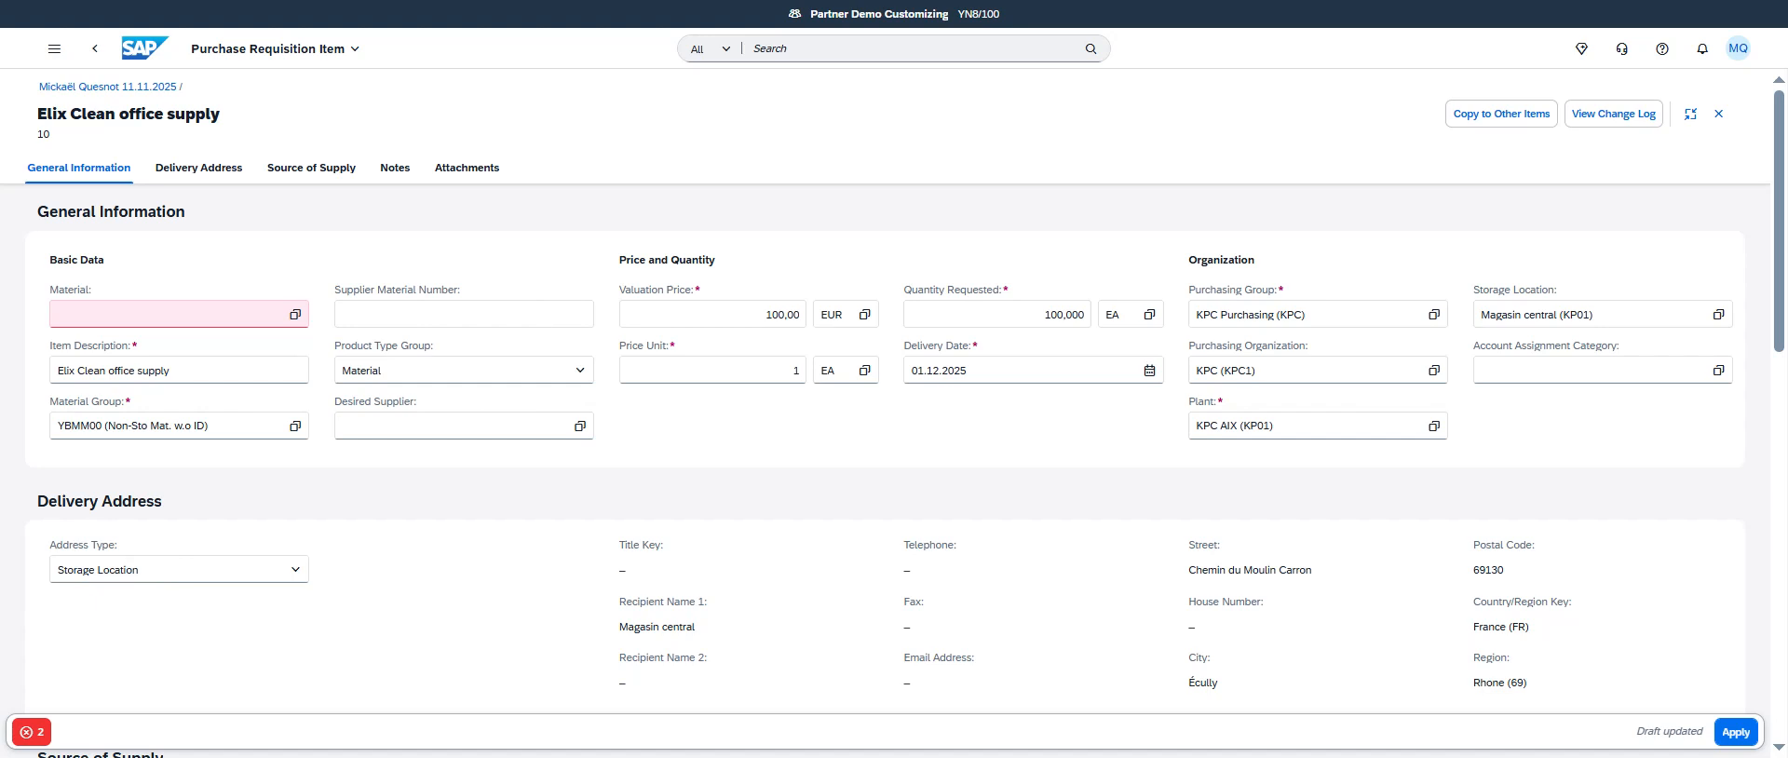
{"action": "left_click", "coordinate": [677, 622]}
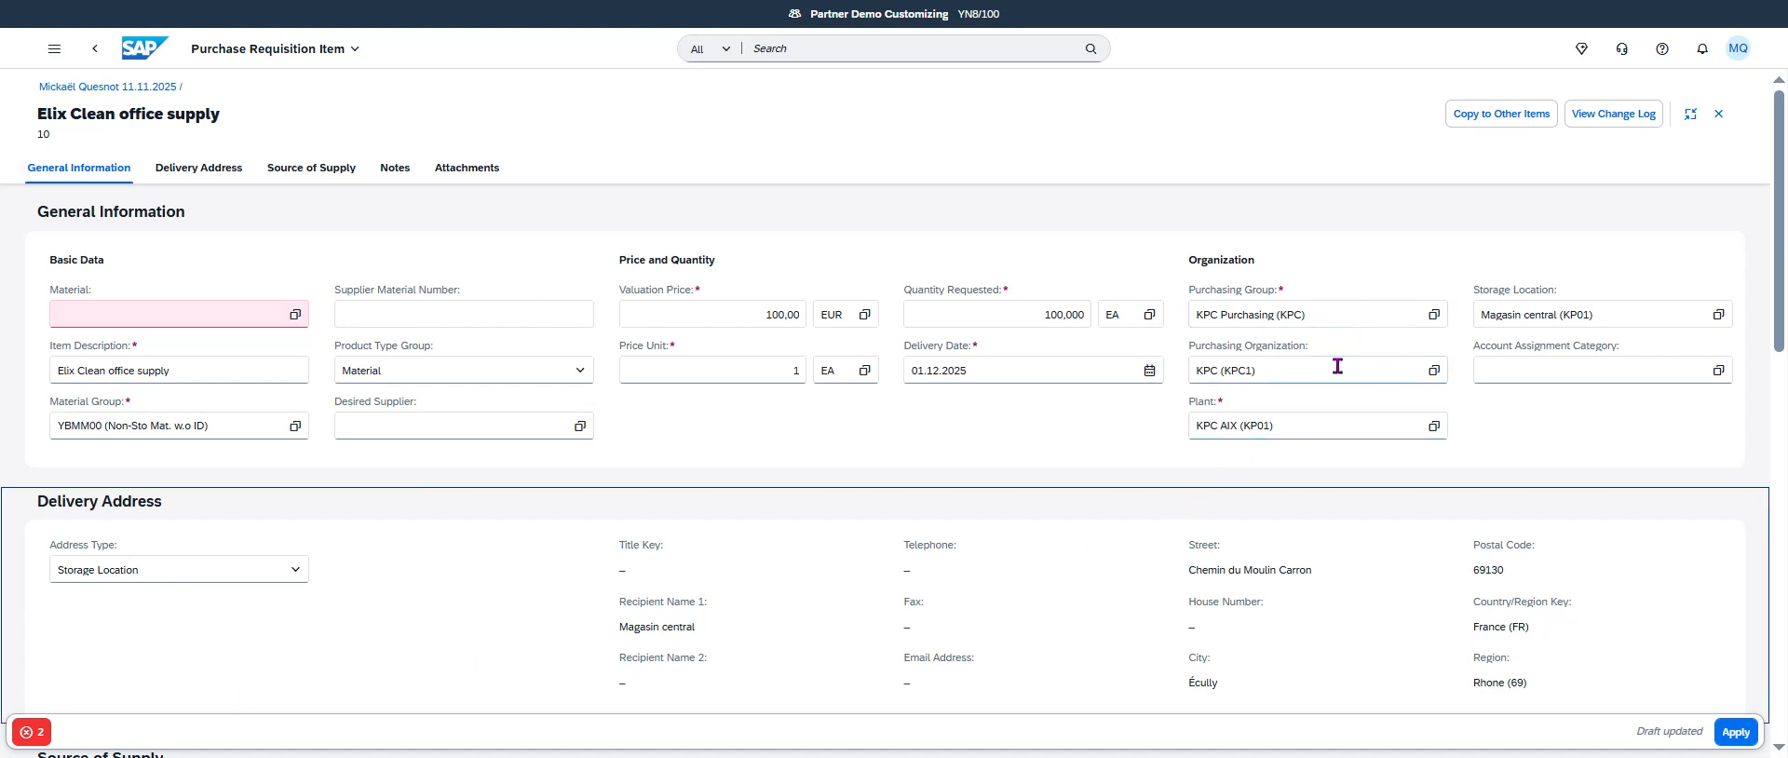
Assign the account assignment category Cost center (K) to the item.
{"action": "left_click", "coordinate": [1715, 371]}
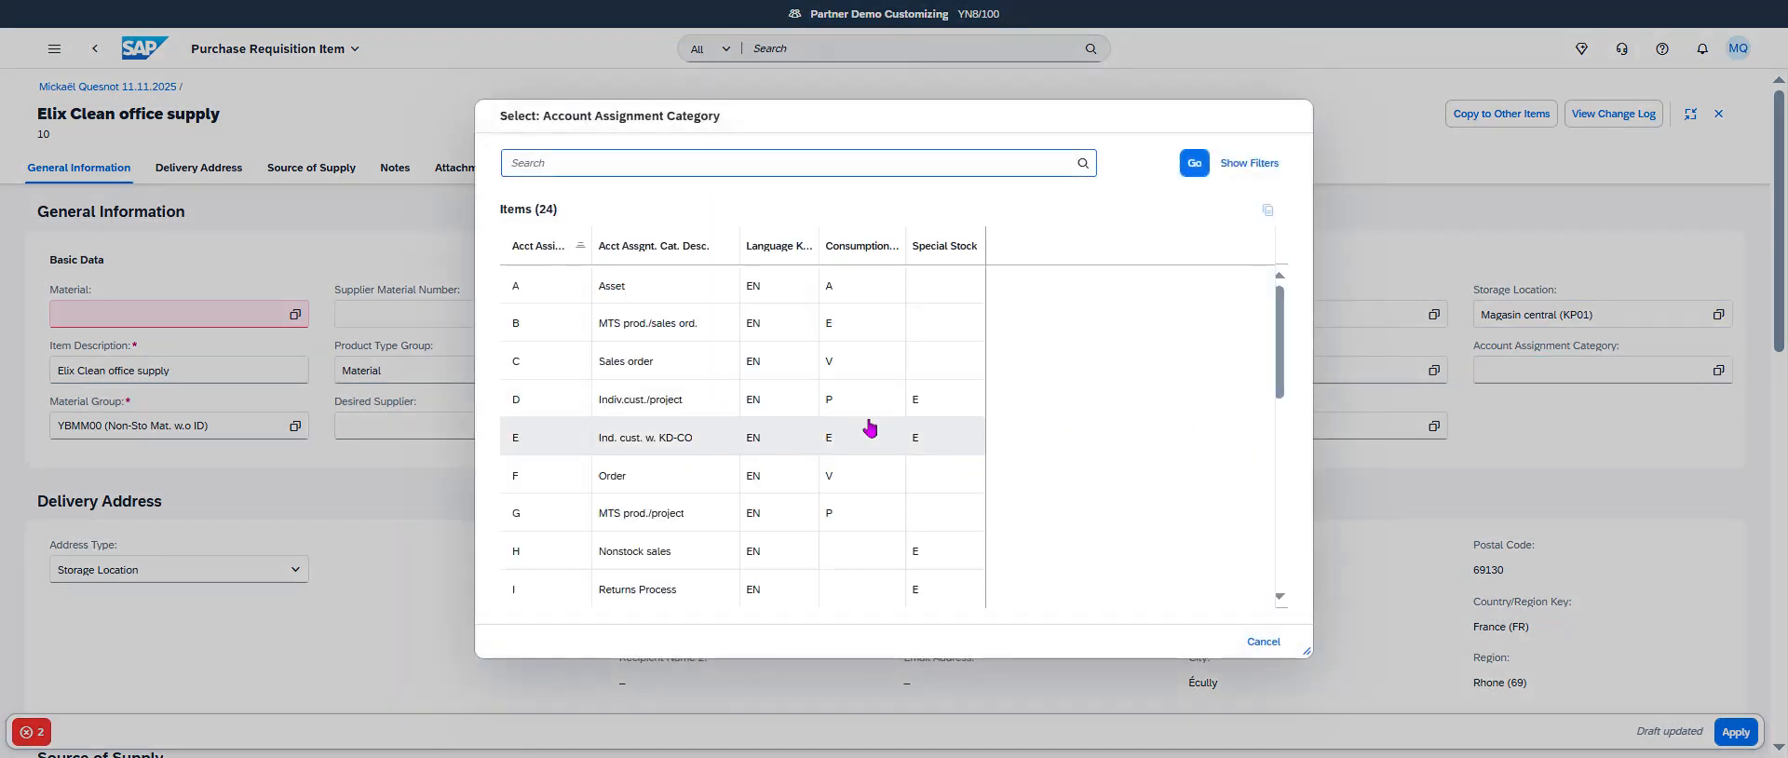
{"action": "scroll", "coordinate": [626, 515], "scroll_direction": "down", "scroll_amount": 1}
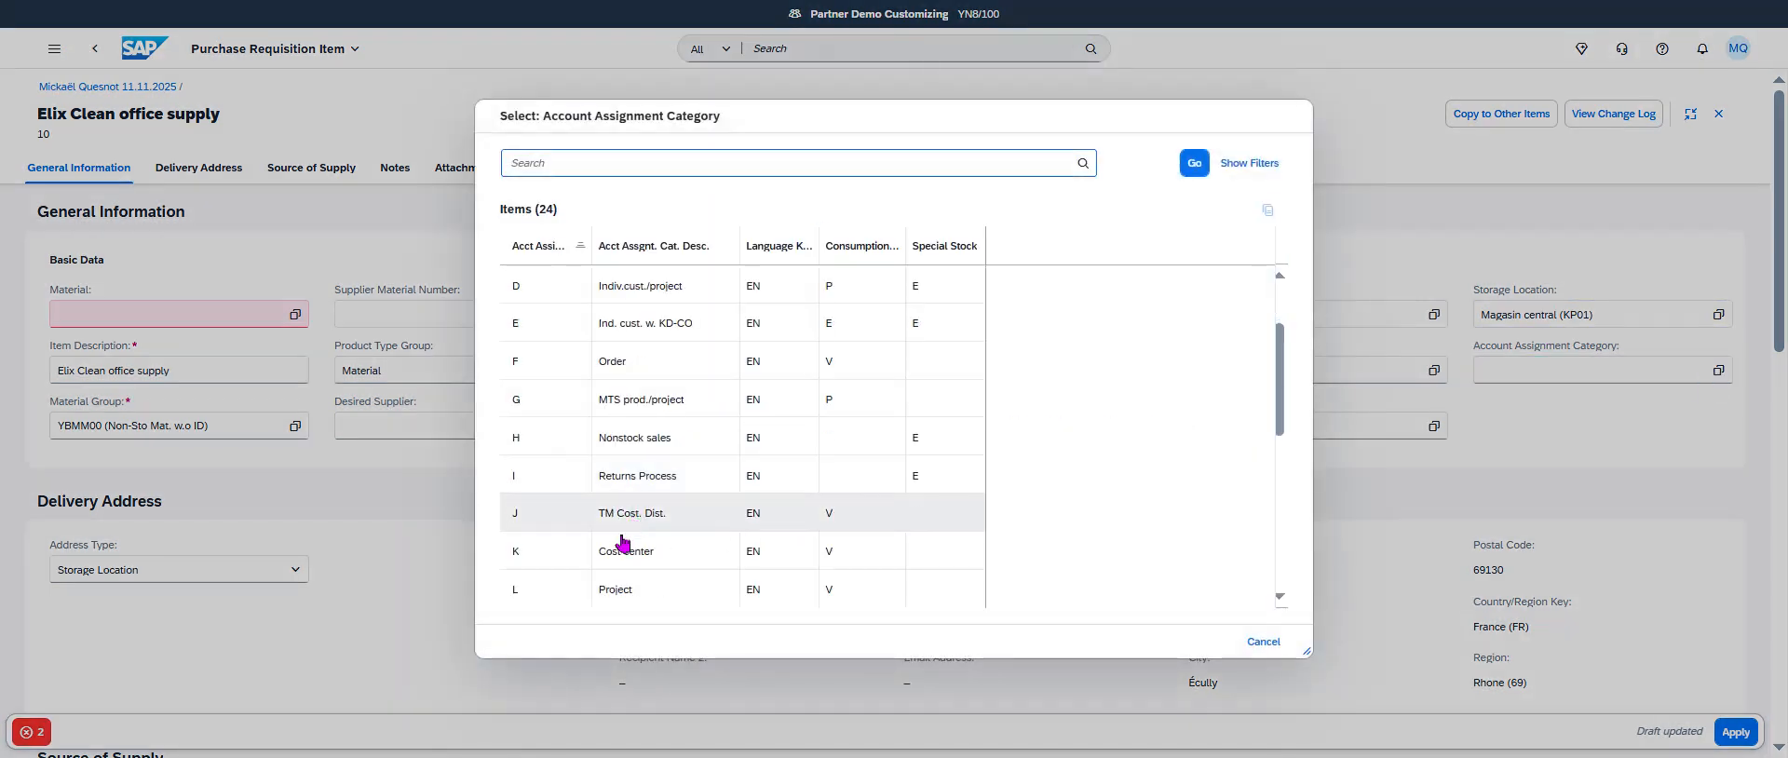
{"action": "left_click", "coordinate": [637, 558]}
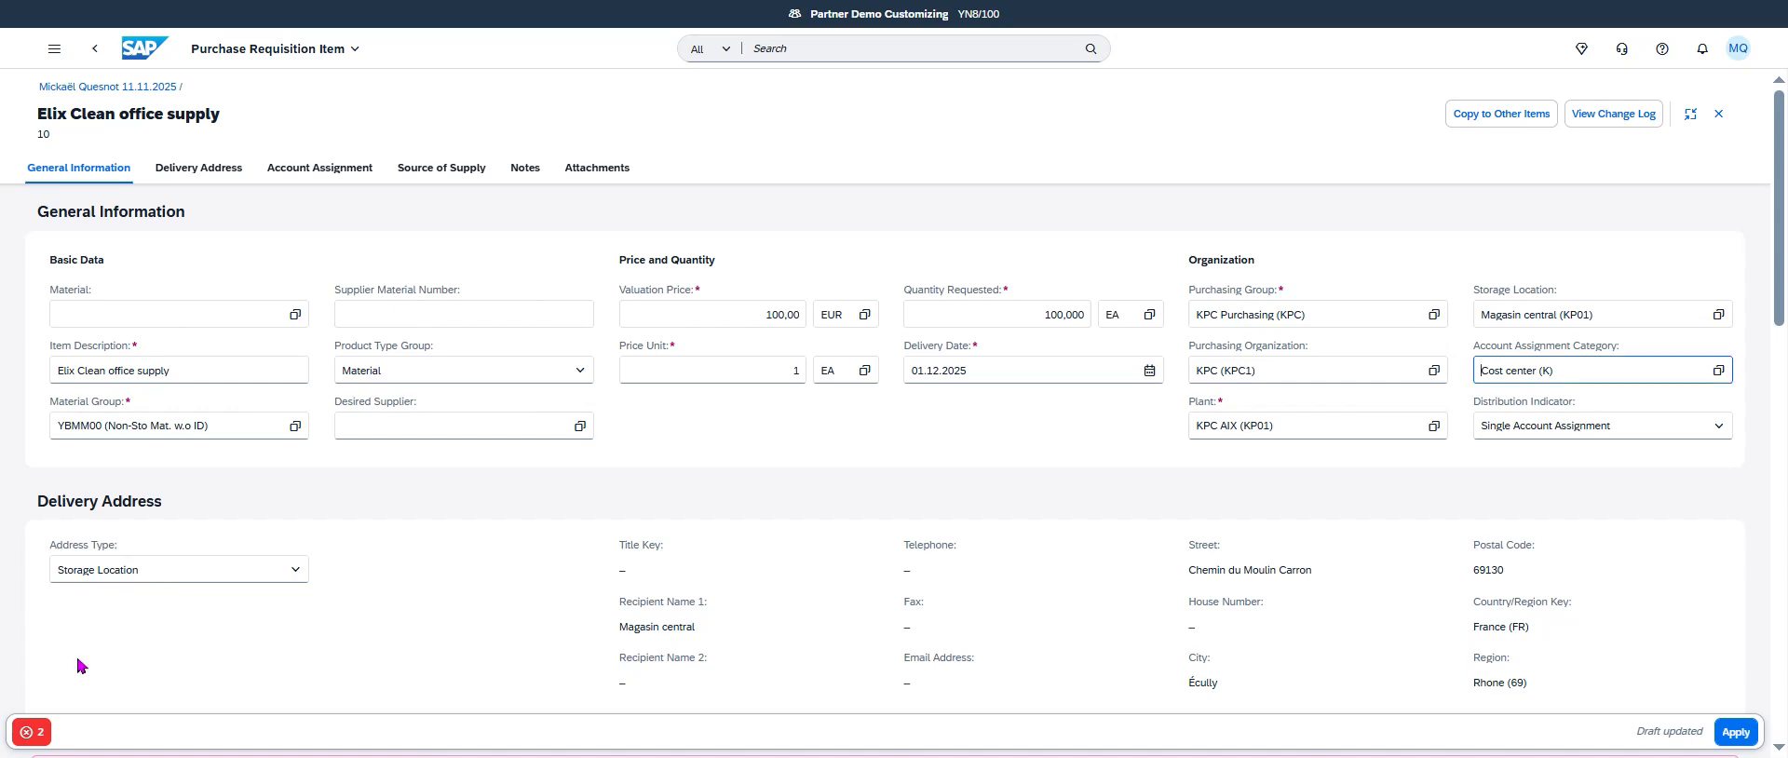
Open the item's account assignment line and set its GL account to Consptn Trde Gds (51600000).
{"action": "left_click", "coordinate": [343, 177]}
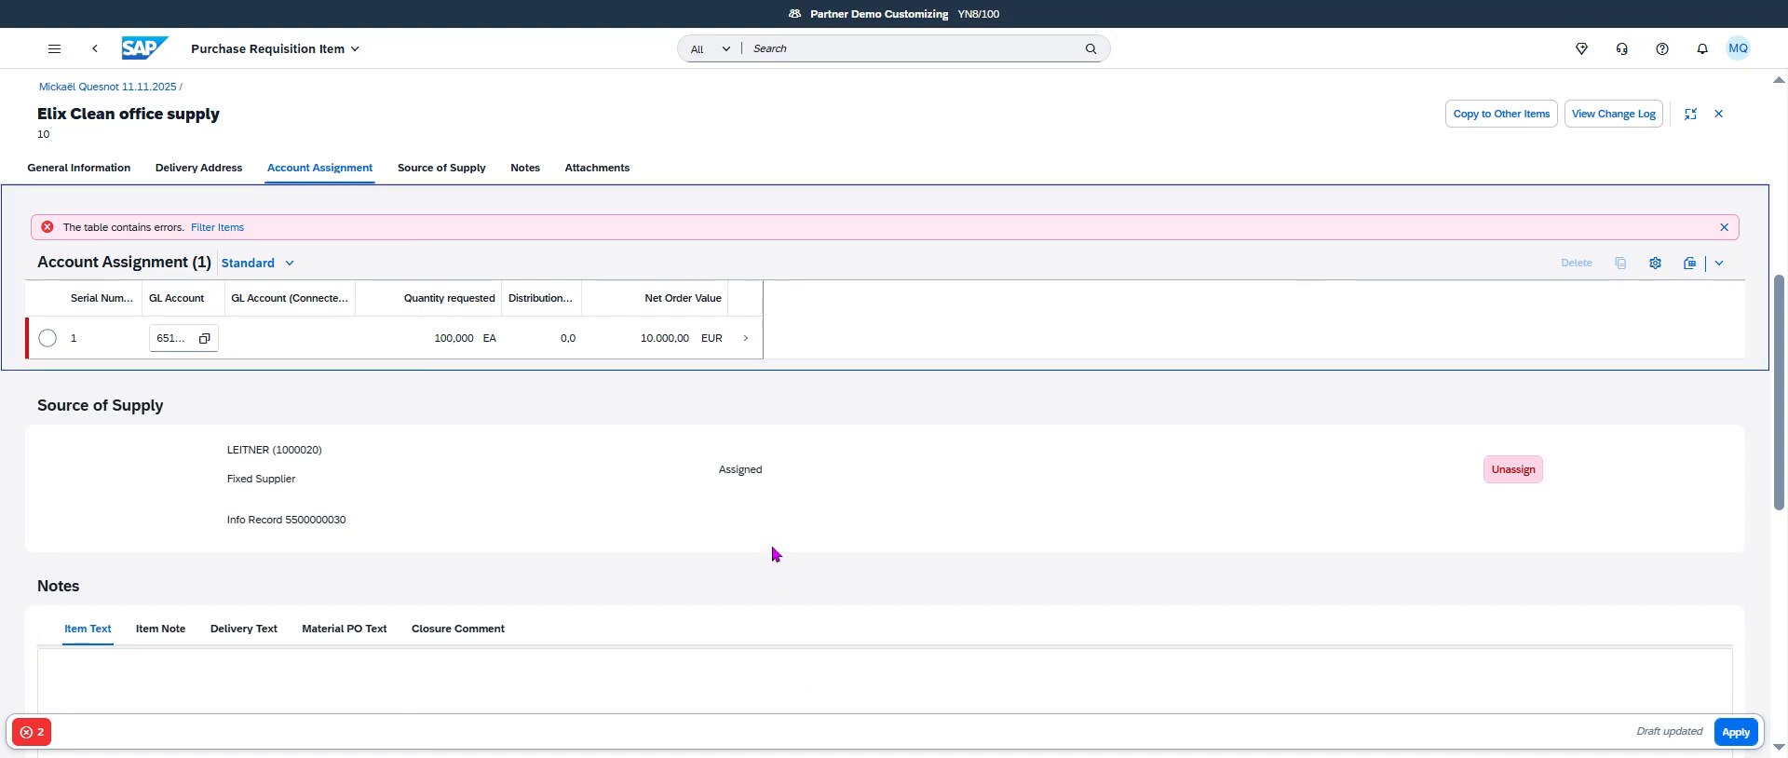
{"action": "left_click", "coordinate": [742, 342]}
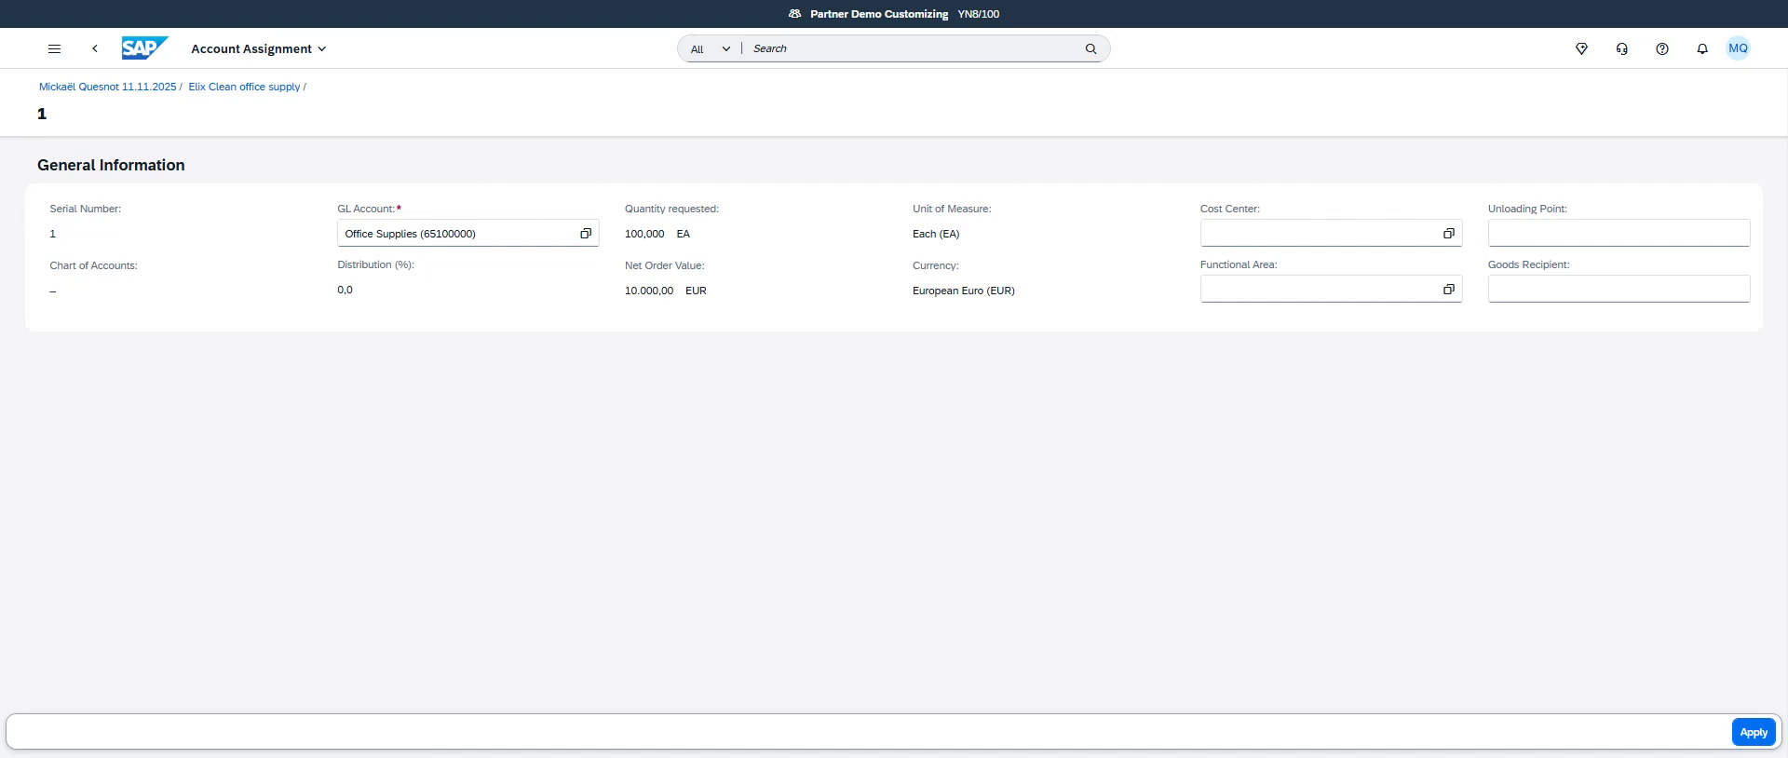
{"action": "triple_click", "coordinate": [520, 234]}
{"action": "type", "text": "51600000"}
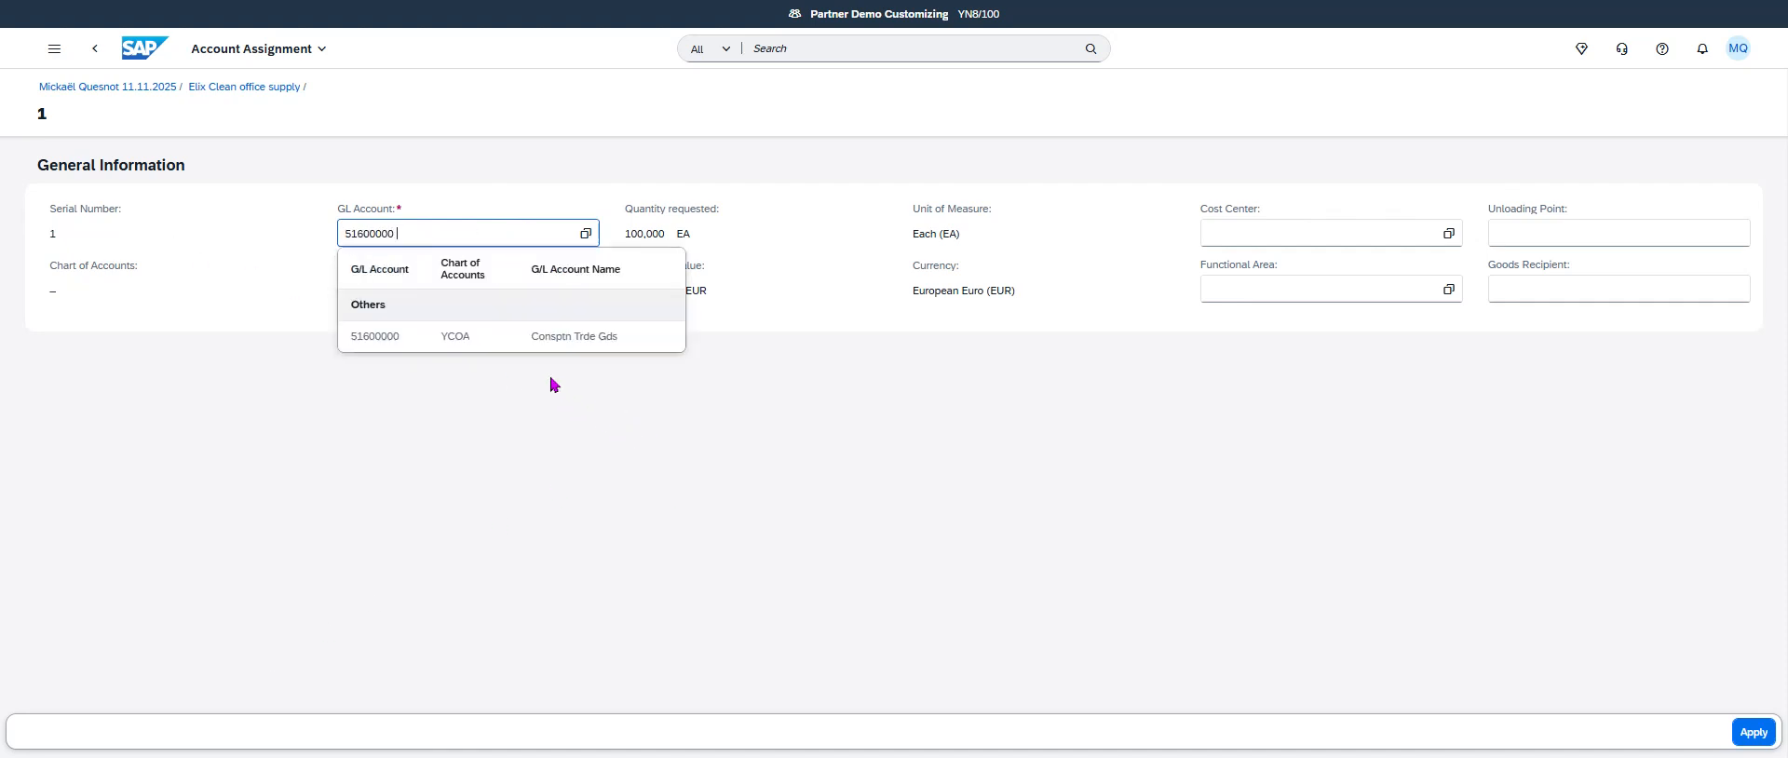
{"action": "left_click", "coordinate": [579, 346]}
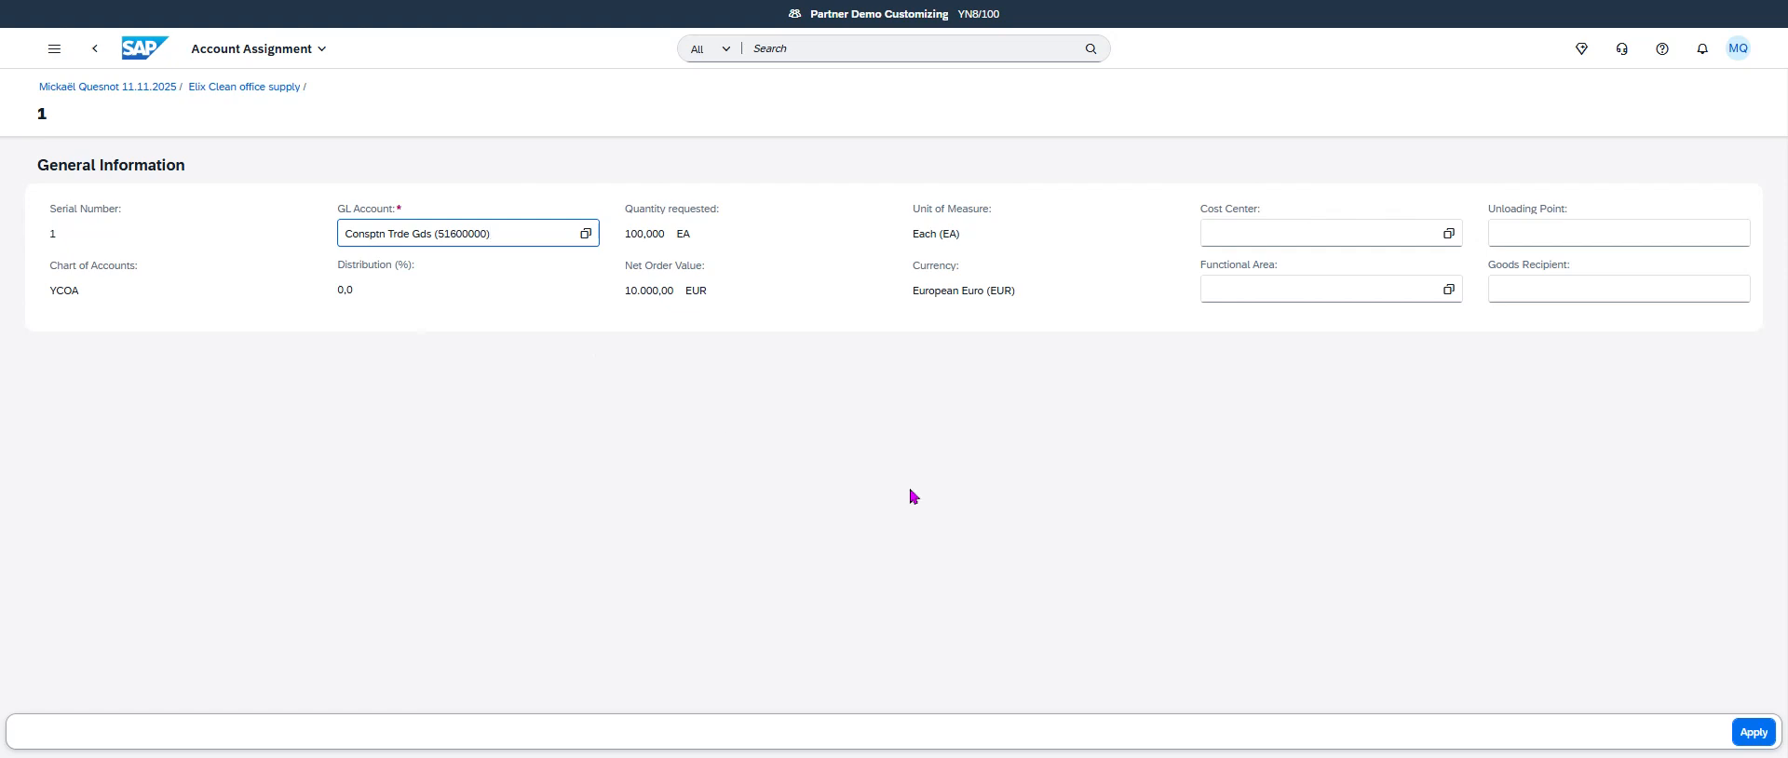
{"action": "left_click", "coordinate": [912, 756]}
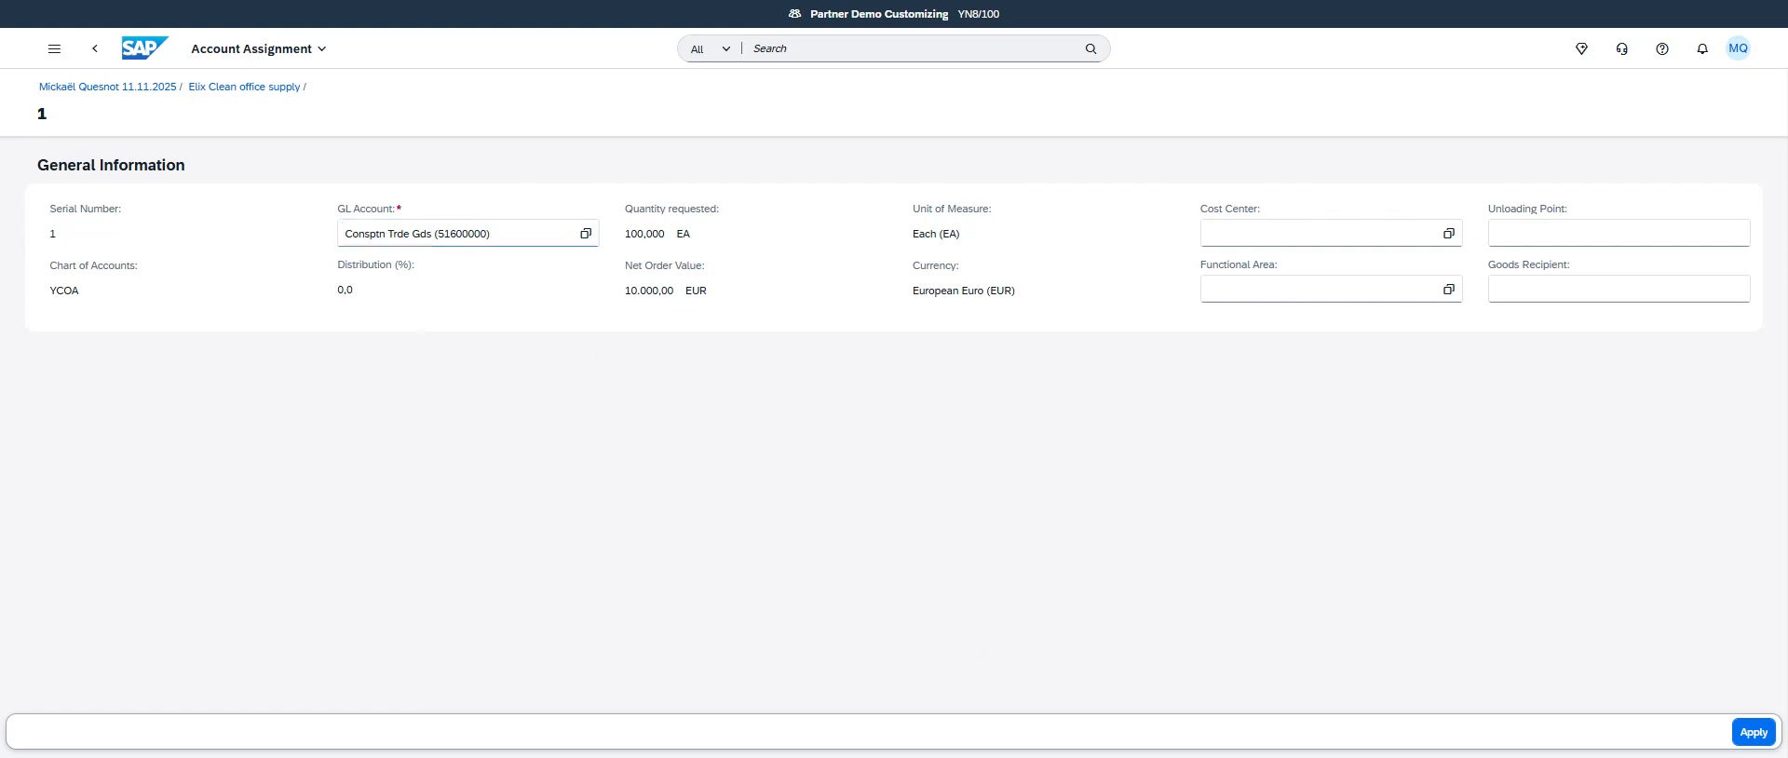
Set the cost center to Financials (12101101) and apply the account assignment.
{"action": "left_click", "coordinate": [1241, 231]}
{"action": "type", "text": "10101101"}
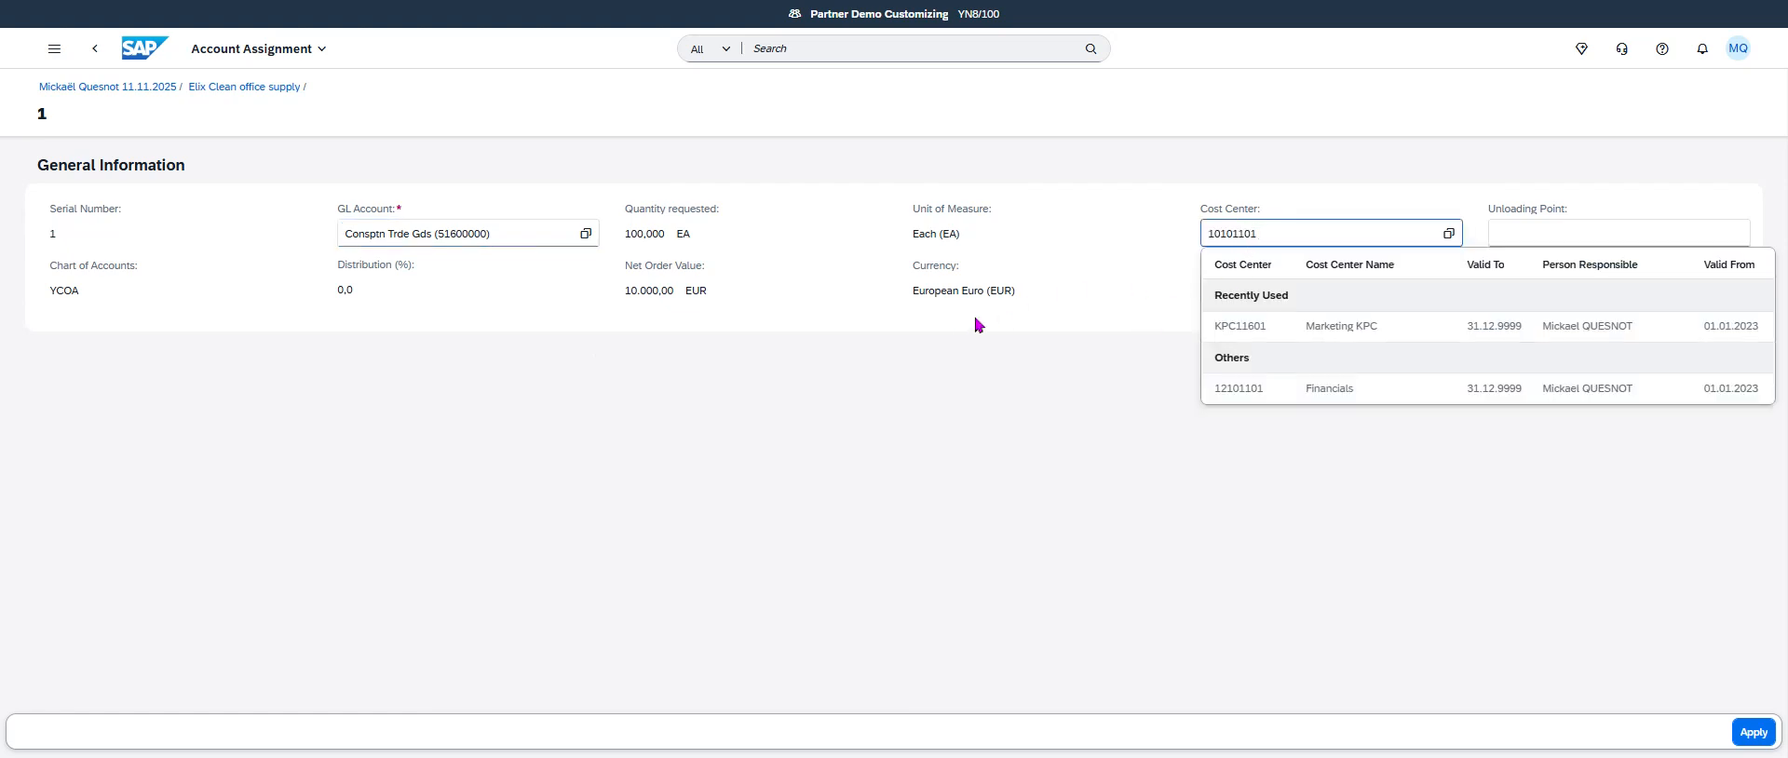
{"action": "left_click", "coordinate": [1346, 393]}
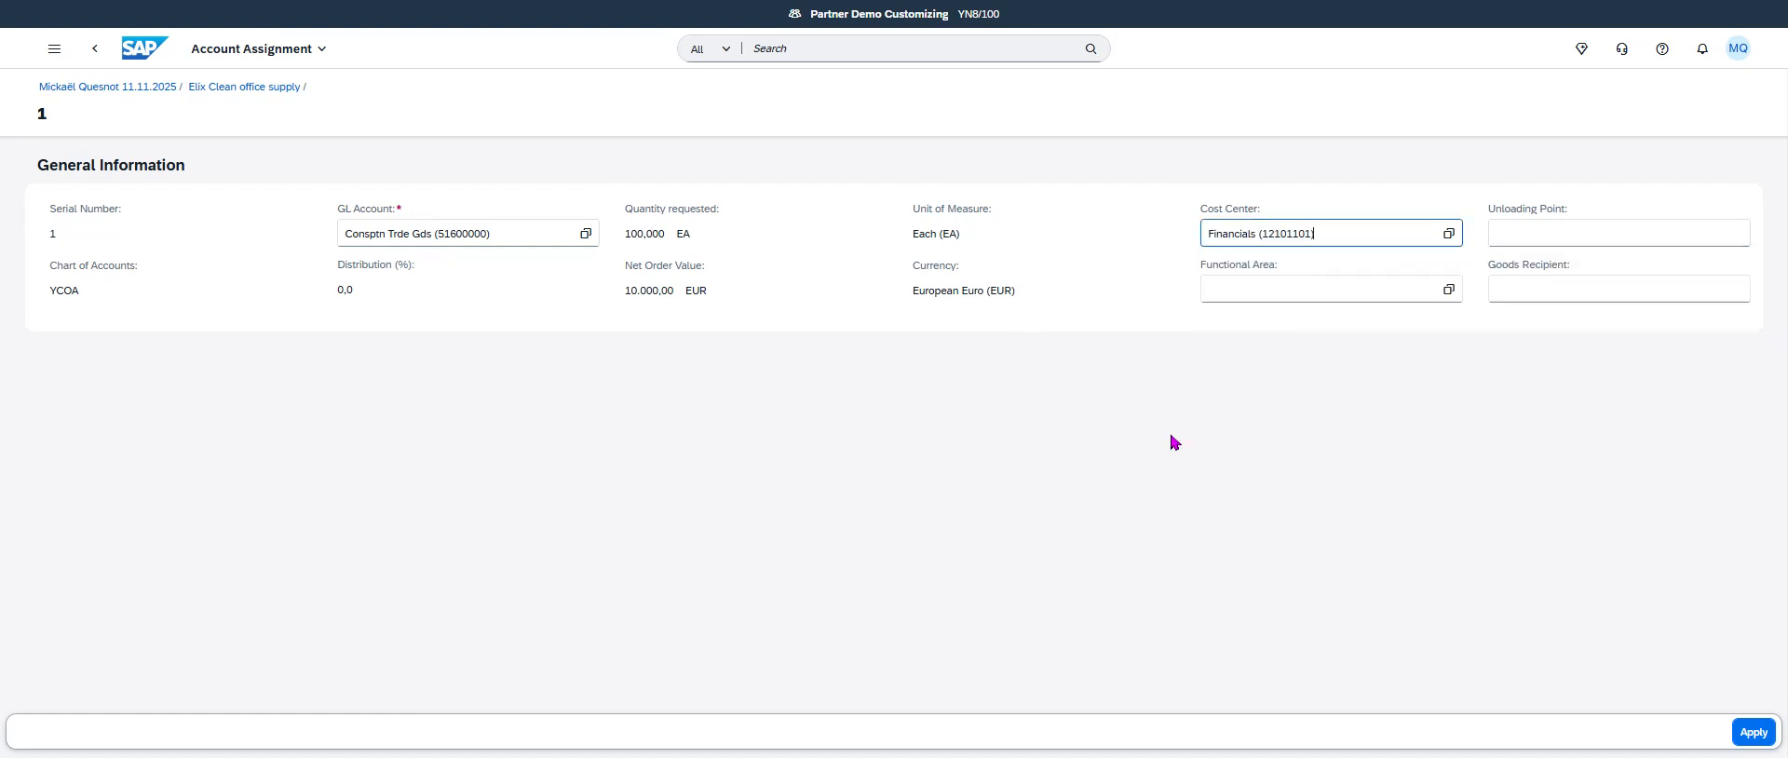
{"action": "left_click", "coordinate": [1752, 732]}
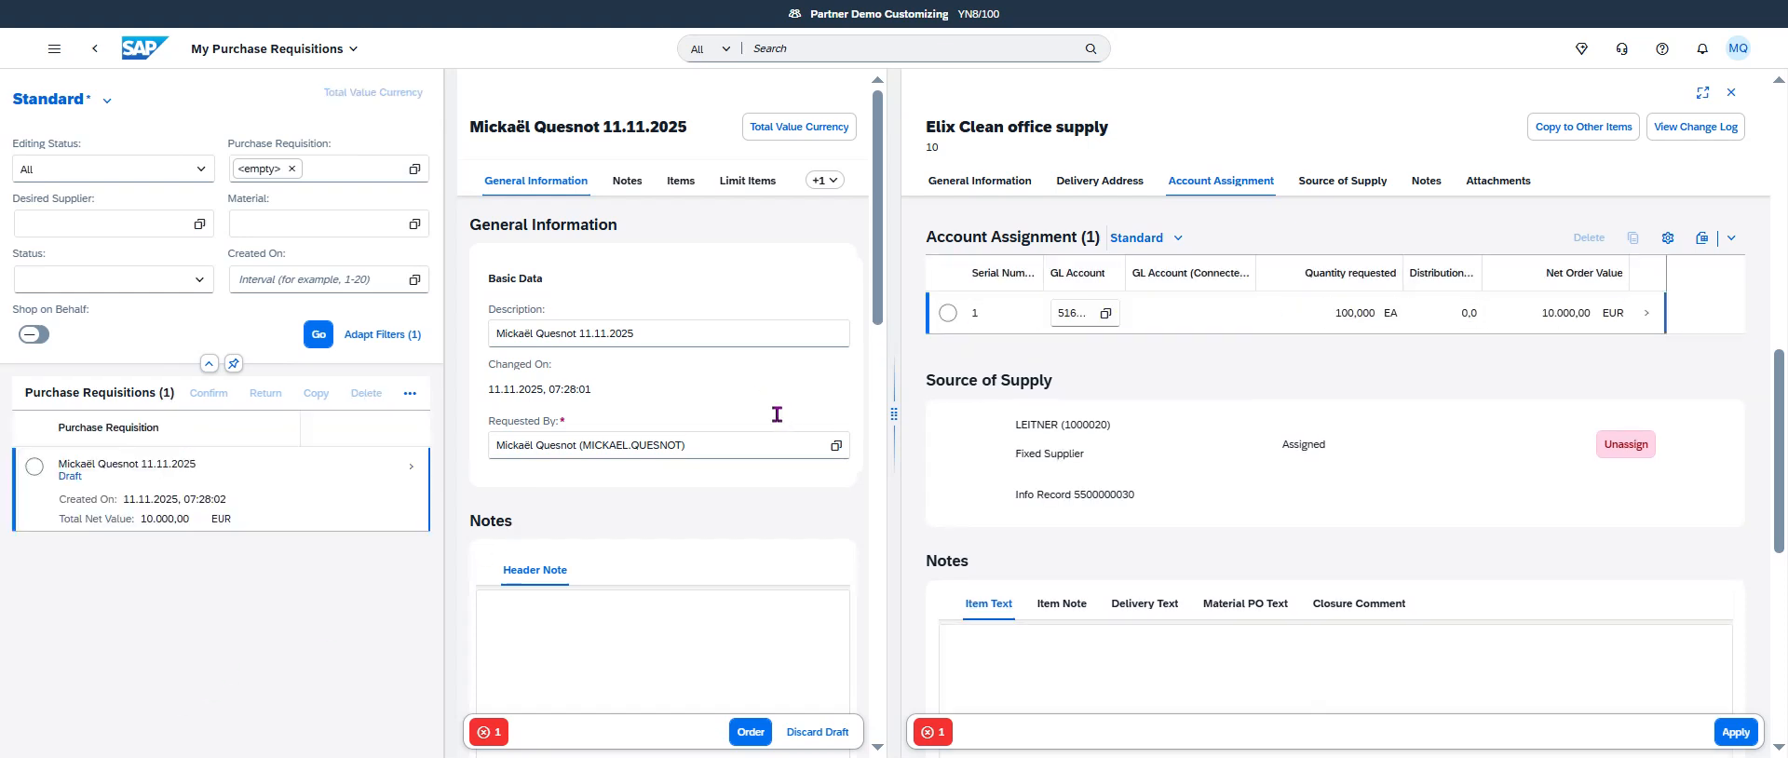
Read the item's error message and change the price unit's unit of measure to PC.
{"action": "left_click", "coordinate": [934, 732]}
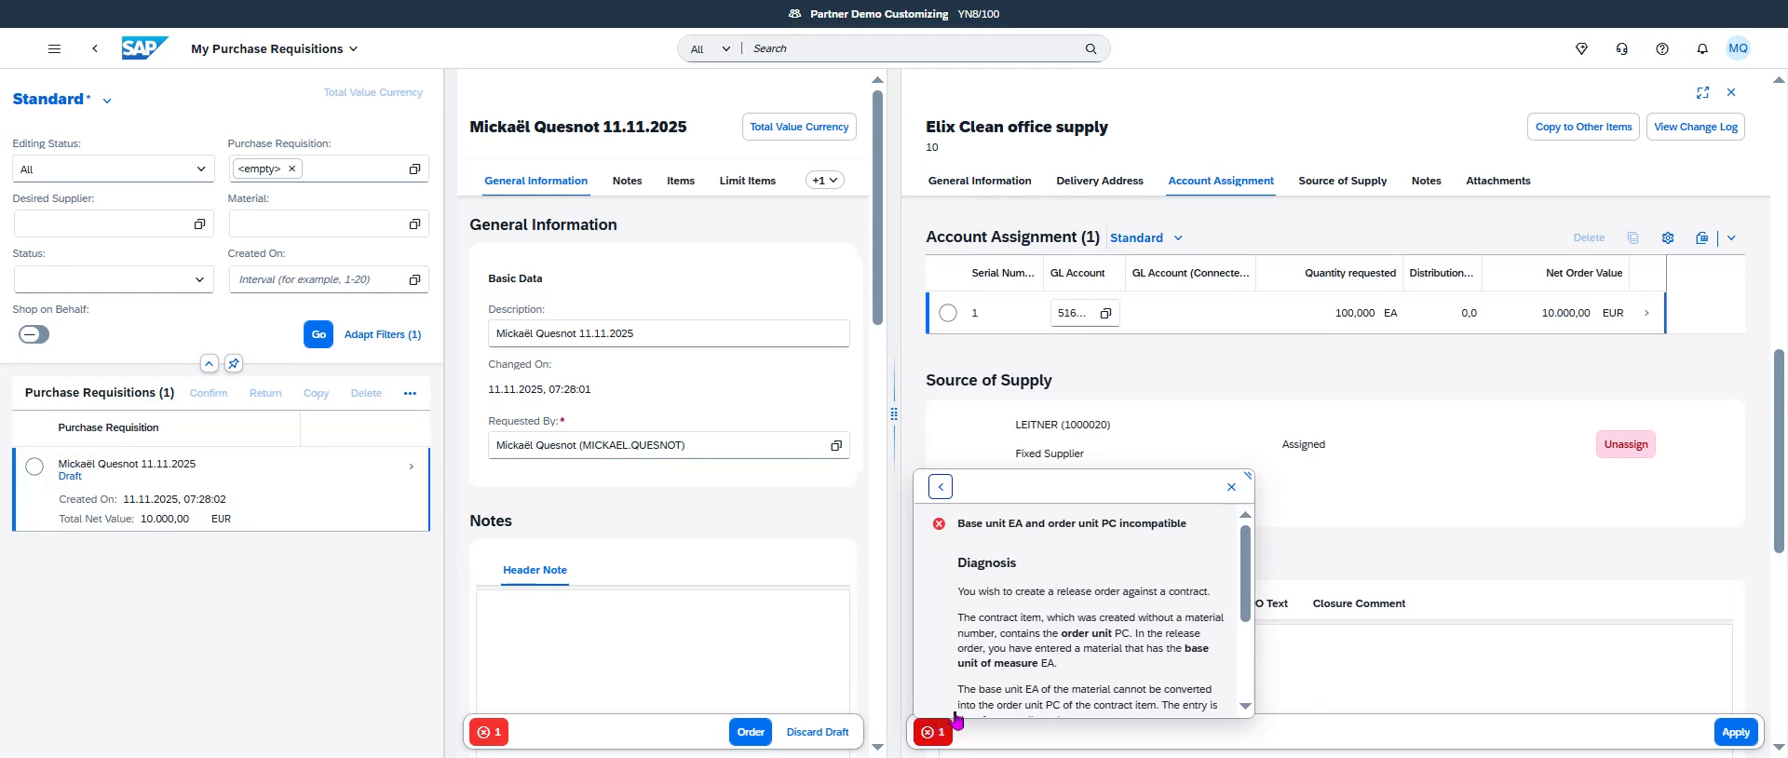
{"action": "left_click", "coordinate": [1232, 486]}
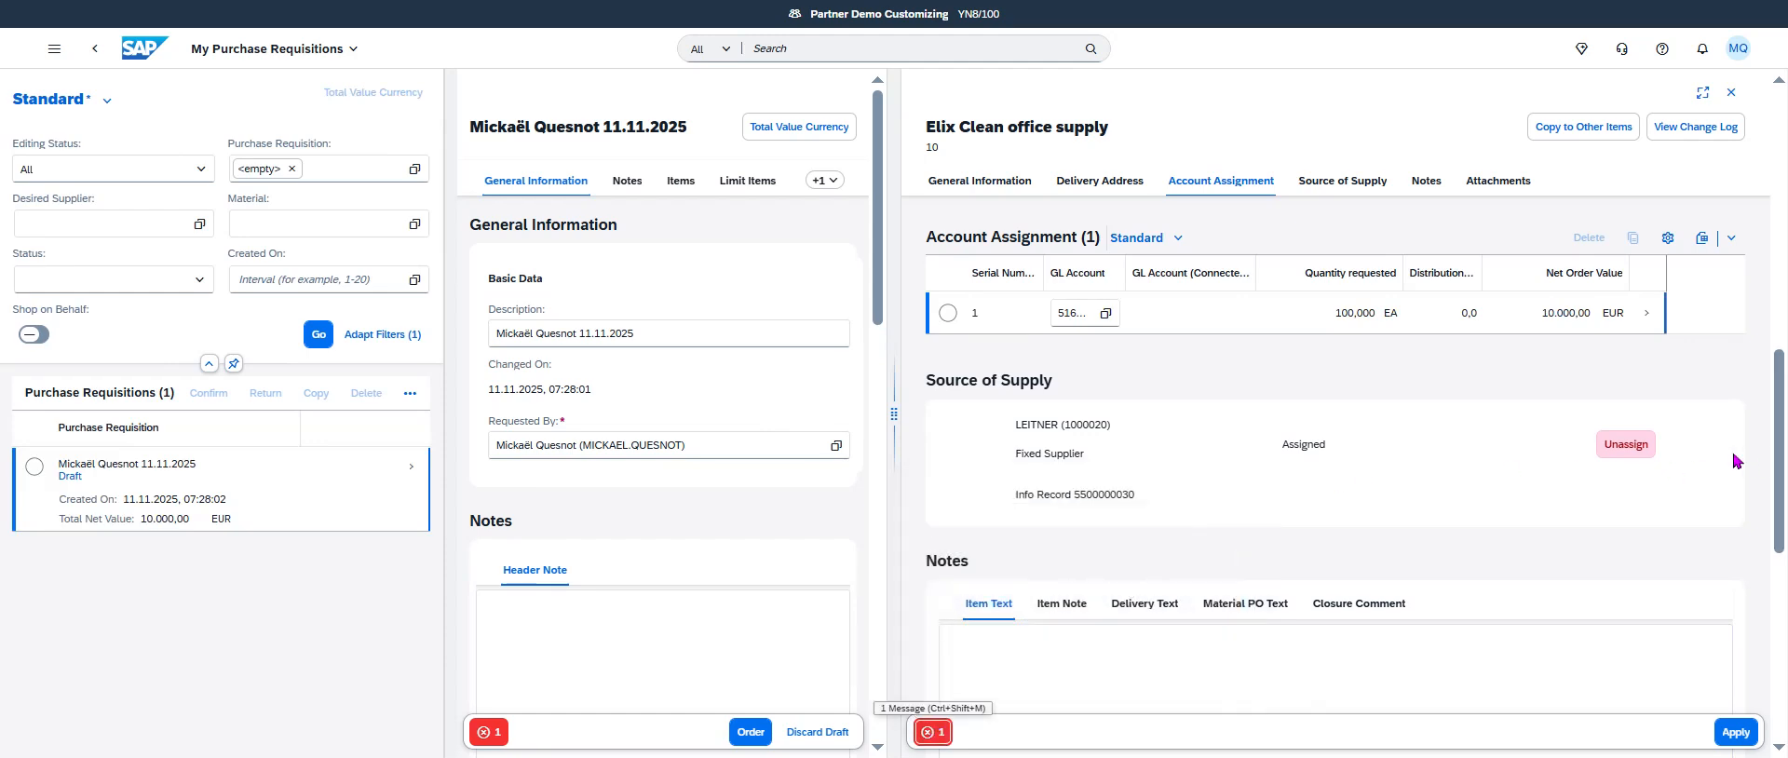
{"action": "left_click_drag", "start_coordinate": [1781, 464], "coordinate": [1784, 199]}
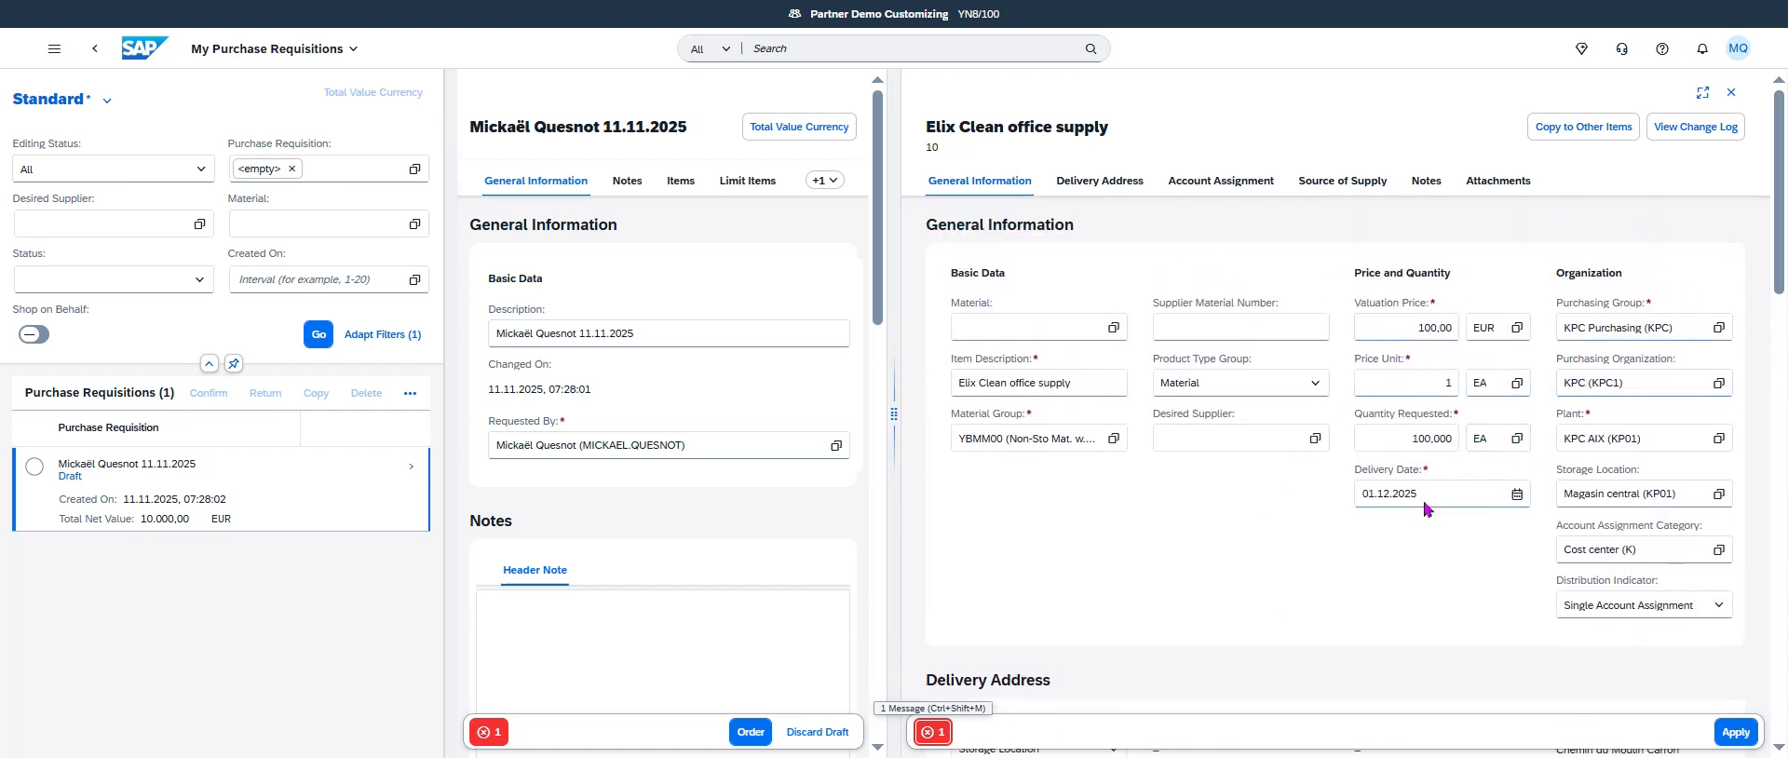
{"action": "left_click", "coordinate": [1488, 384]}
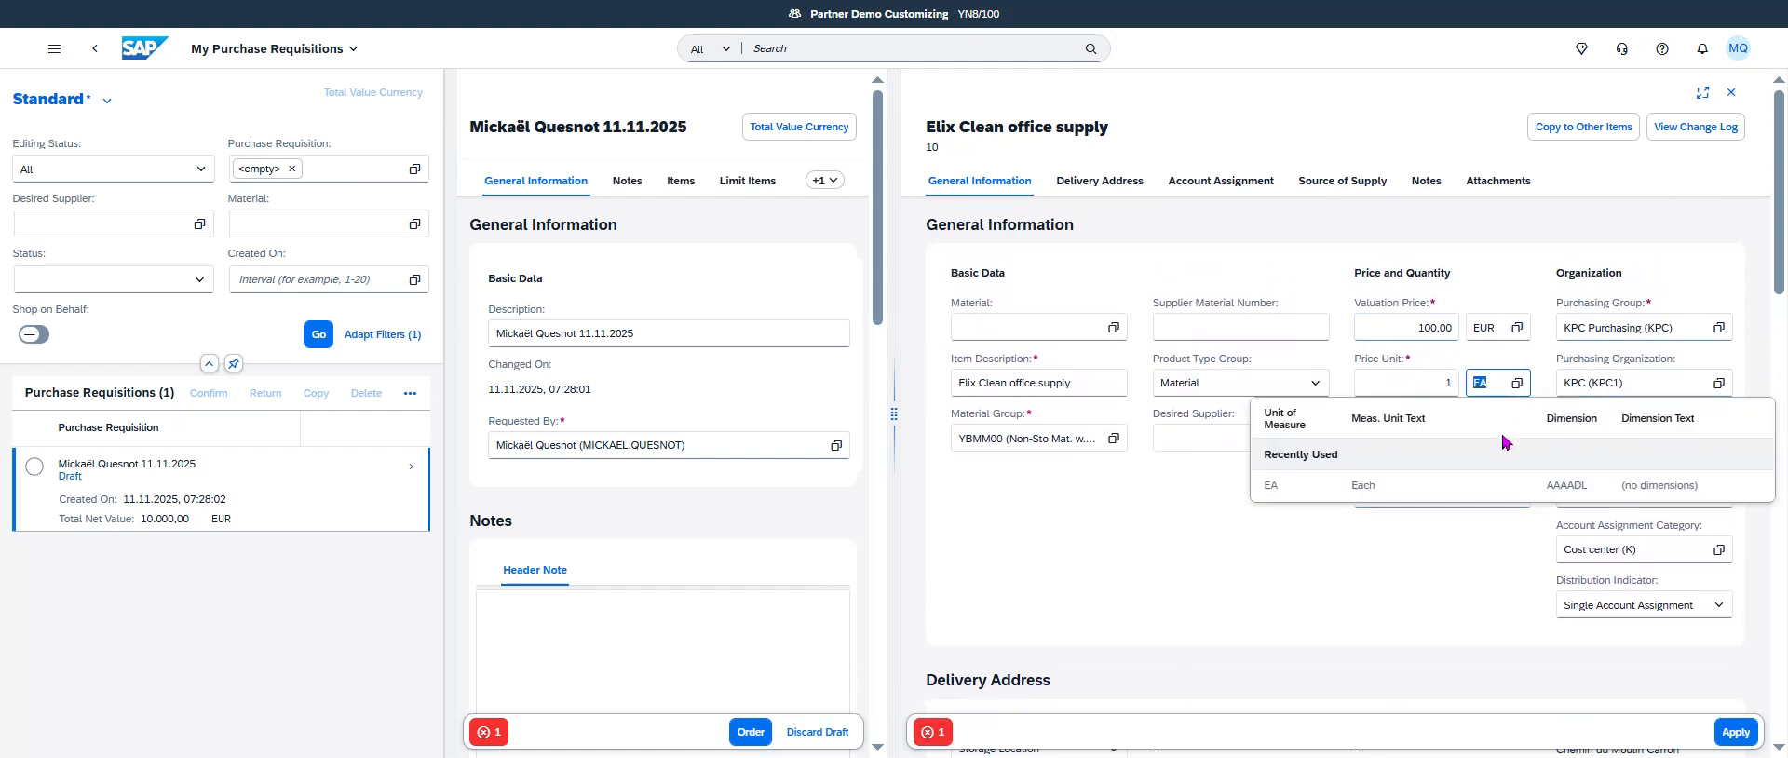
{"action": "type", "text": "PC"}
{"action": "key", "text": "Return"}
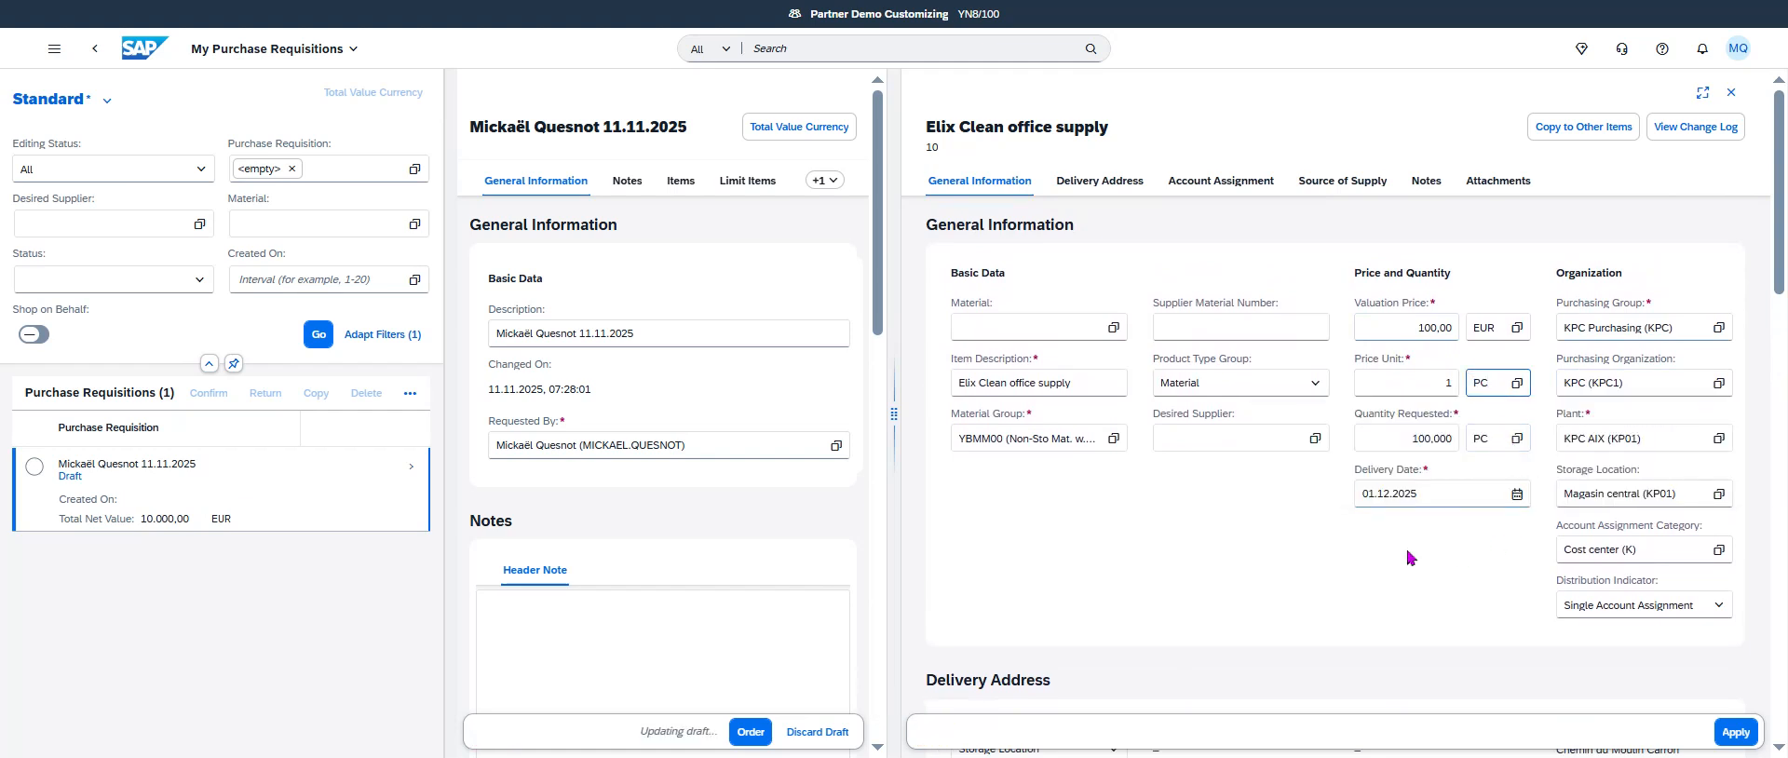
Check the item's source of supply in full-screen view, and apply the item and order the purchase requisition.
{"action": "left_click", "coordinate": [1697, 99]}
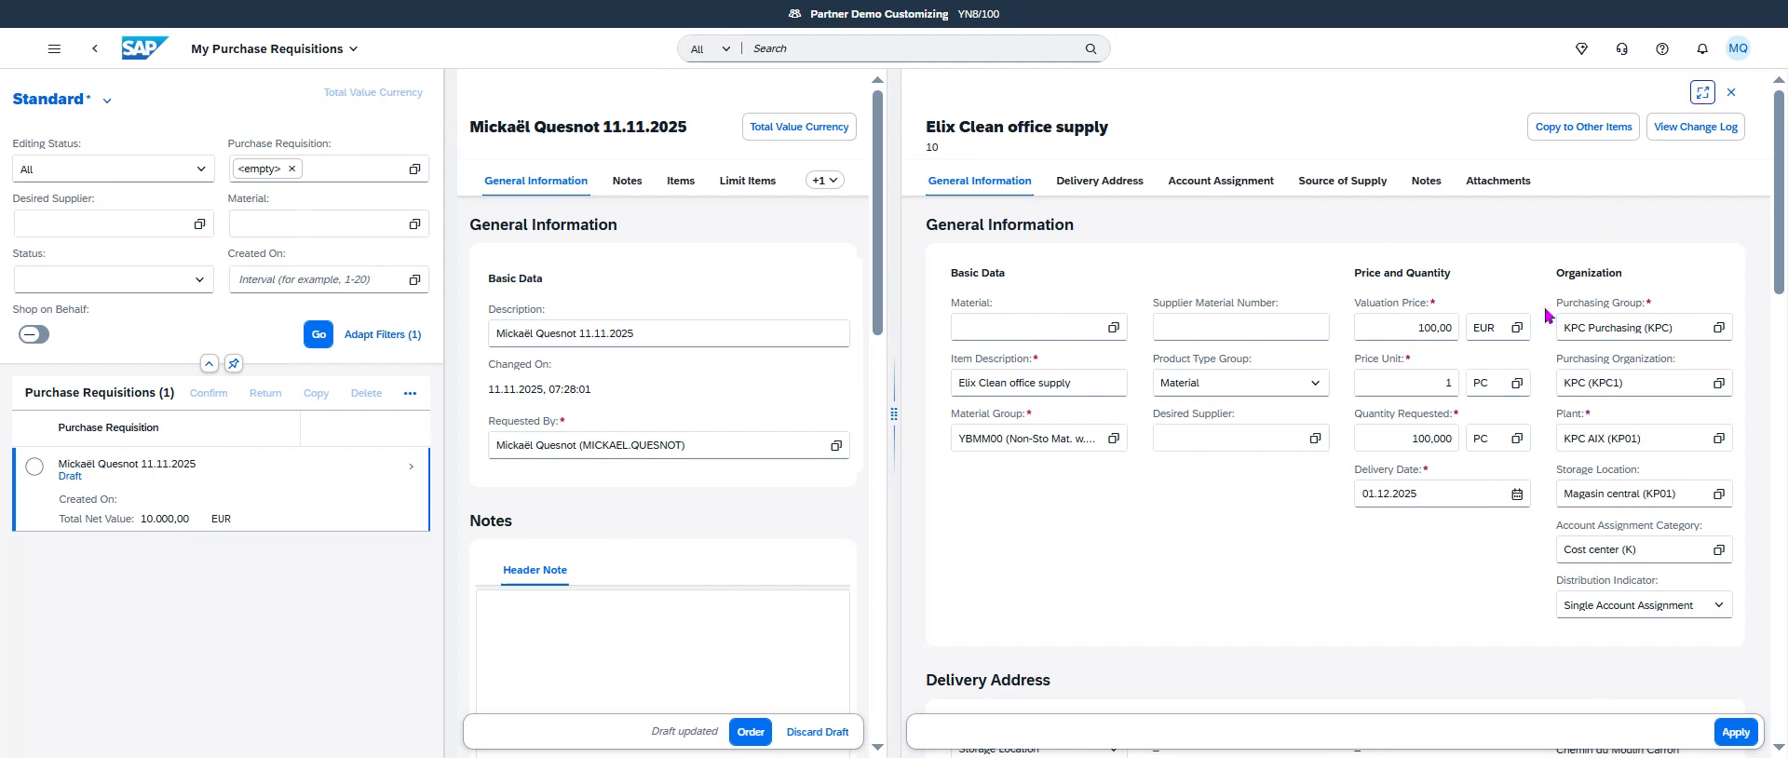
{"action": "left_click", "coordinate": [442, 168]}
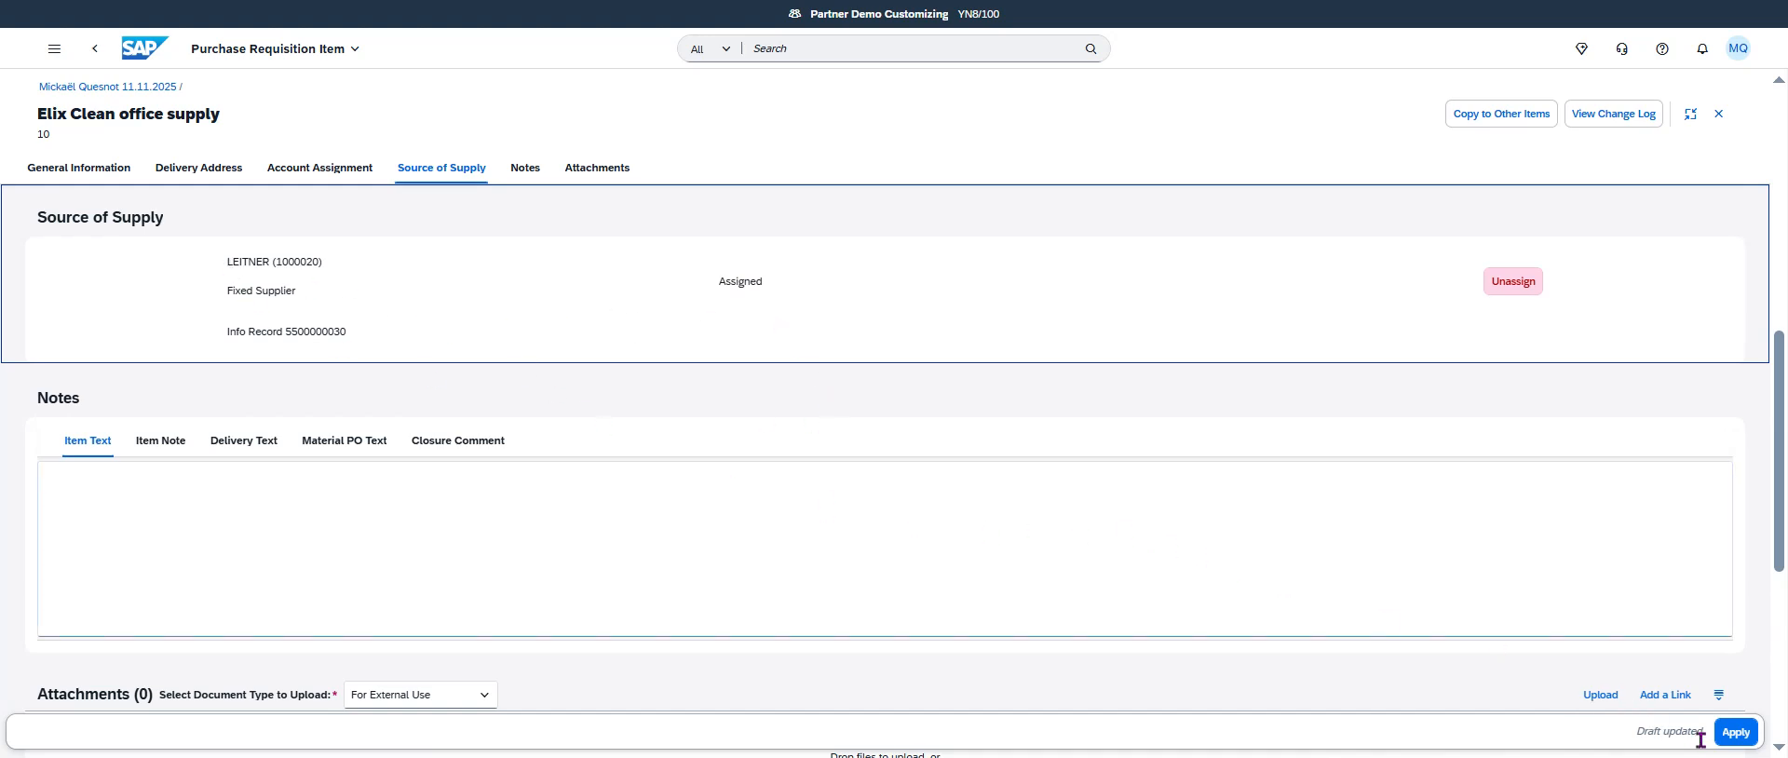
{"action": "left_click", "coordinate": [1735, 733]}
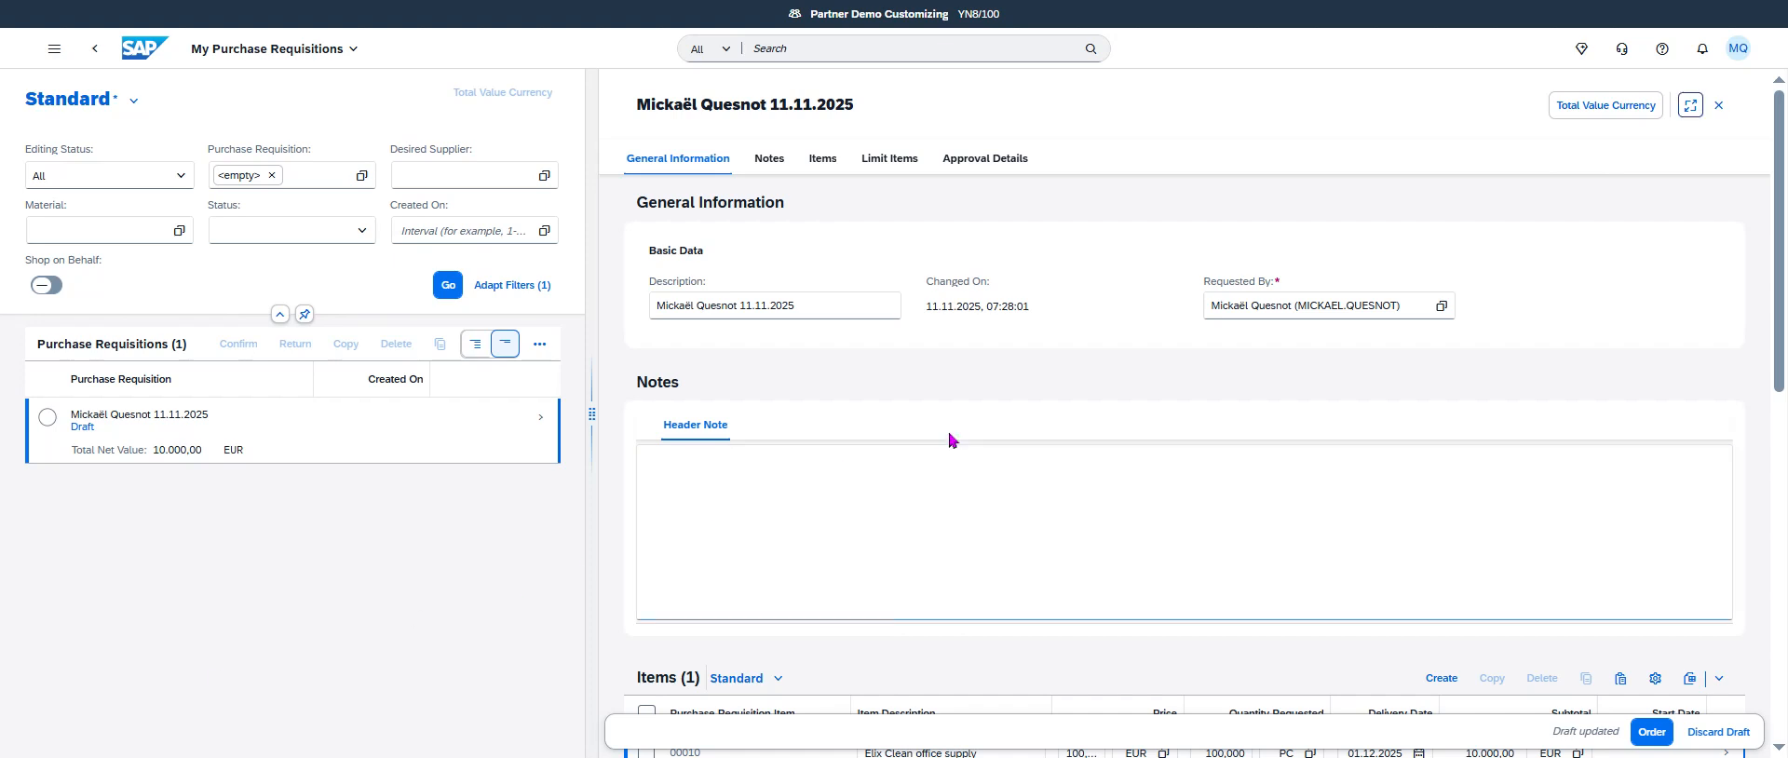
{"action": "left_click", "coordinate": [1652, 732]}
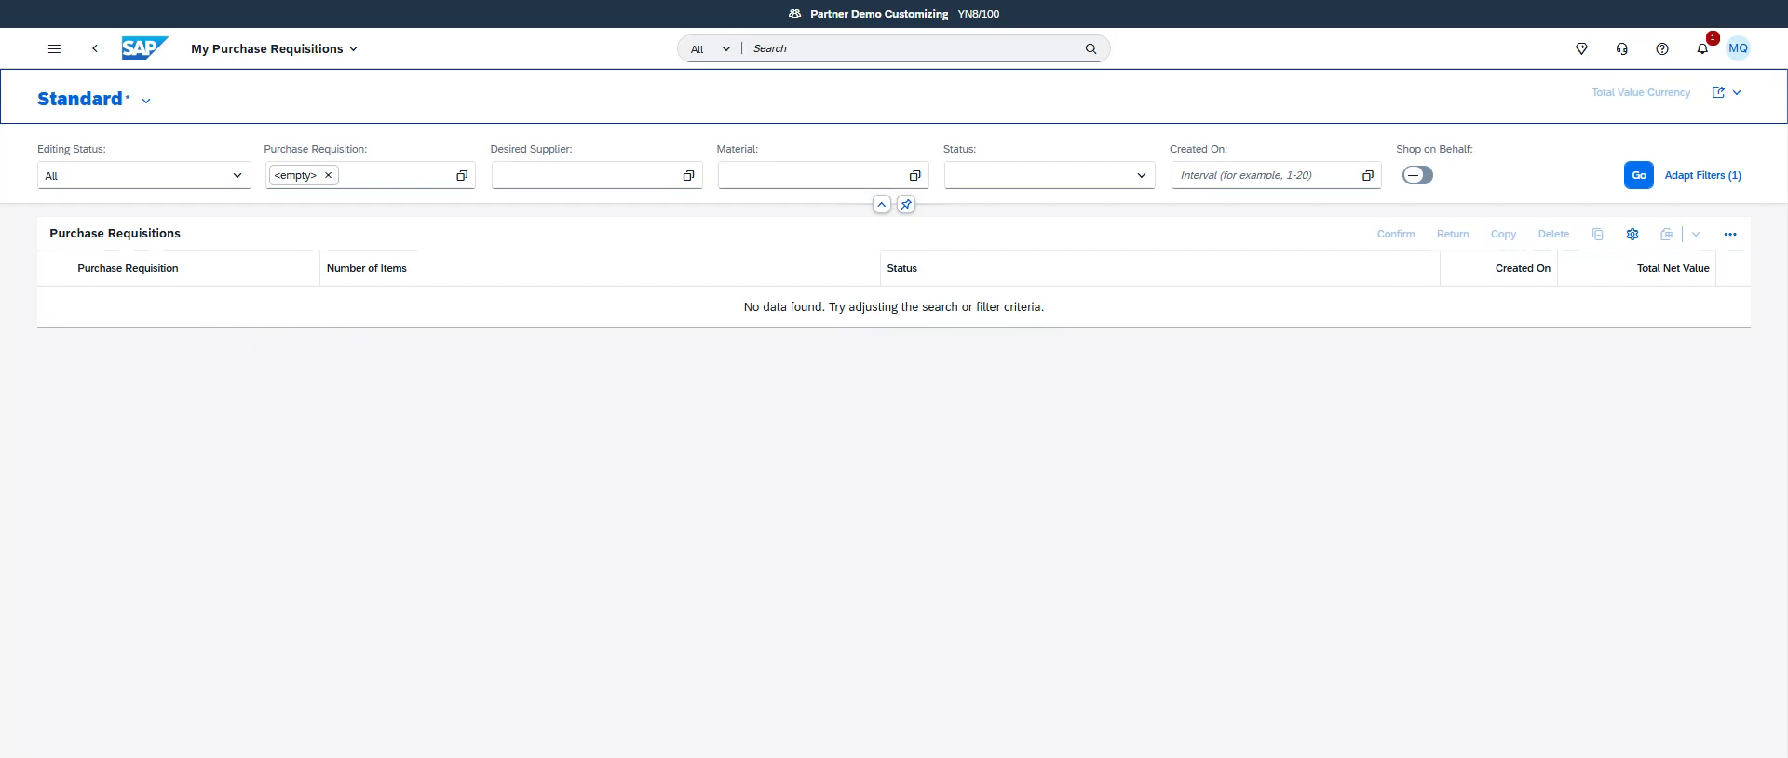
Return to the home page, search for "my purchase requisition" and open the page listing recent purchase requisitions.
{"action": "left_click", "coordinate": [96, 52]}
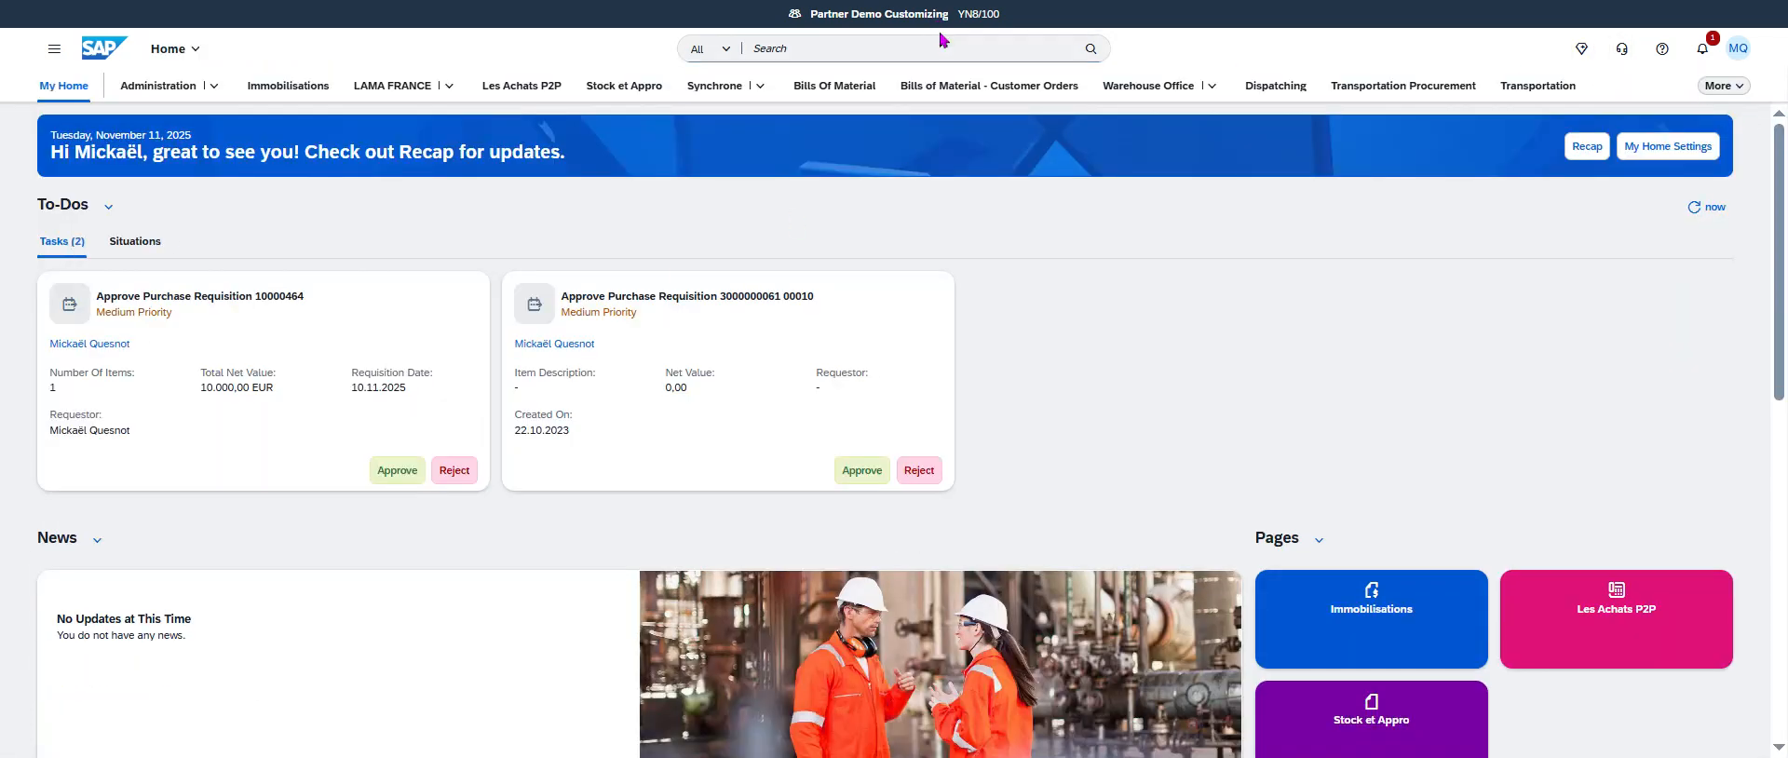
{"action": "left_click", "coordinate": [940, 42]}
{"action": "type", "text": "m"}
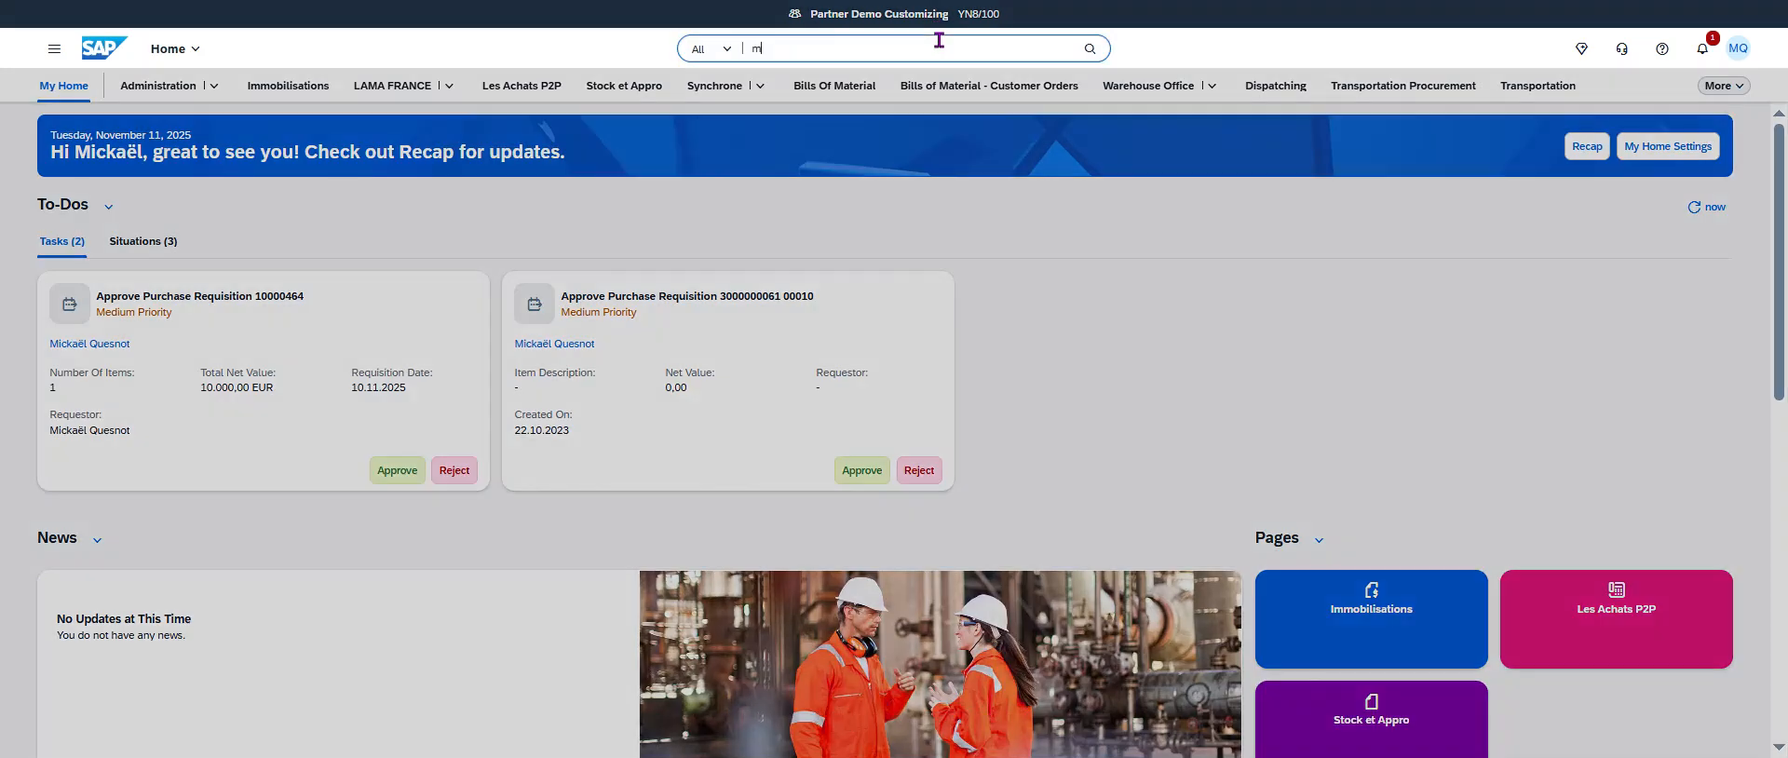
{"action": "type", "text": "y pur"}
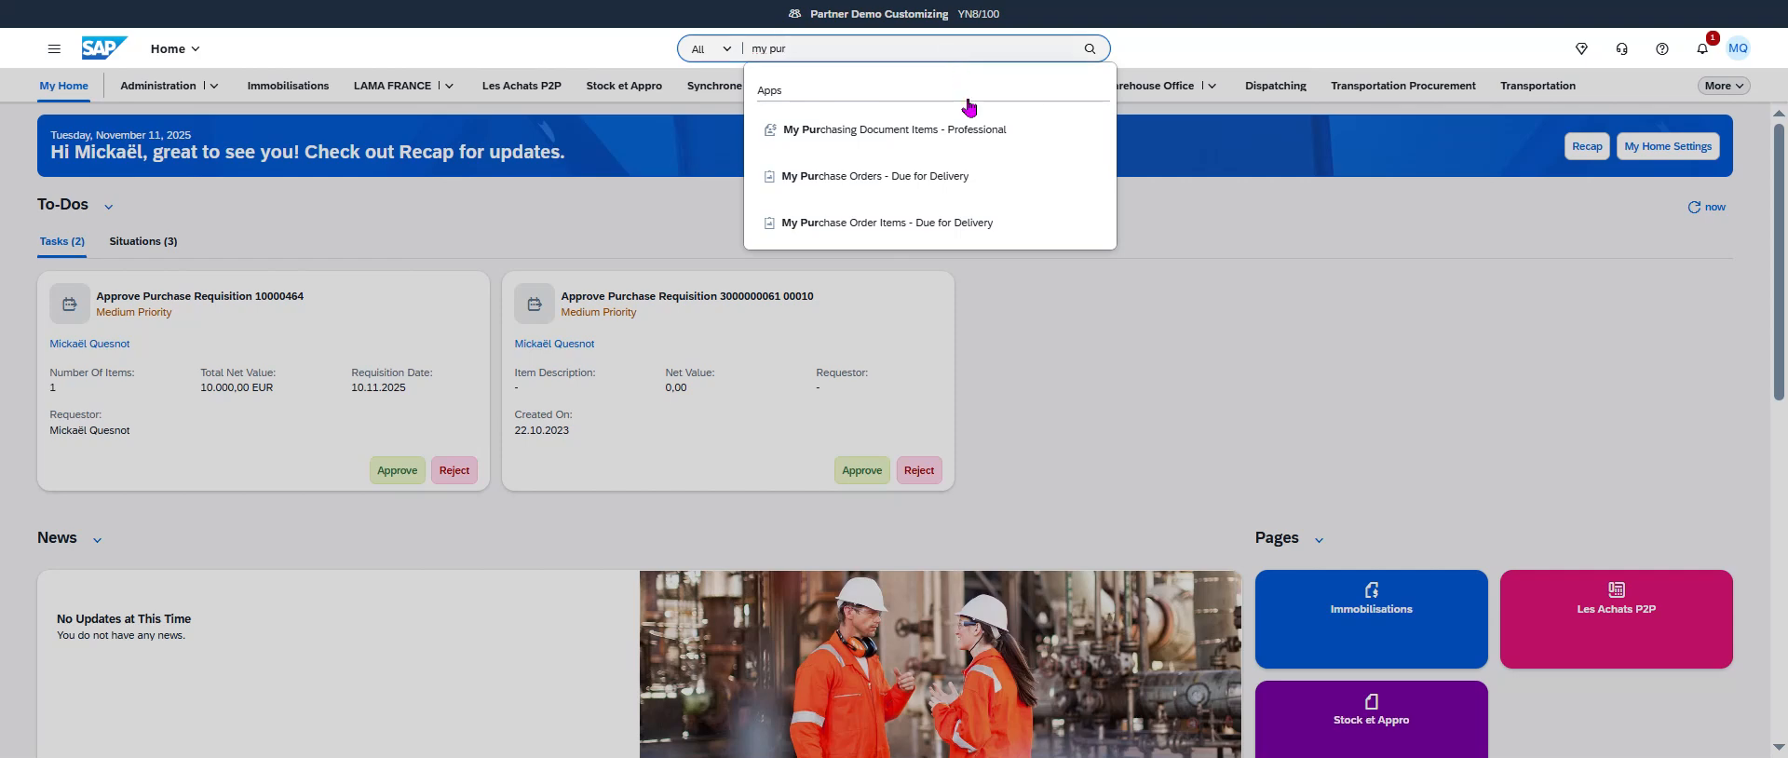
{"action": "type", "text": "chase"}
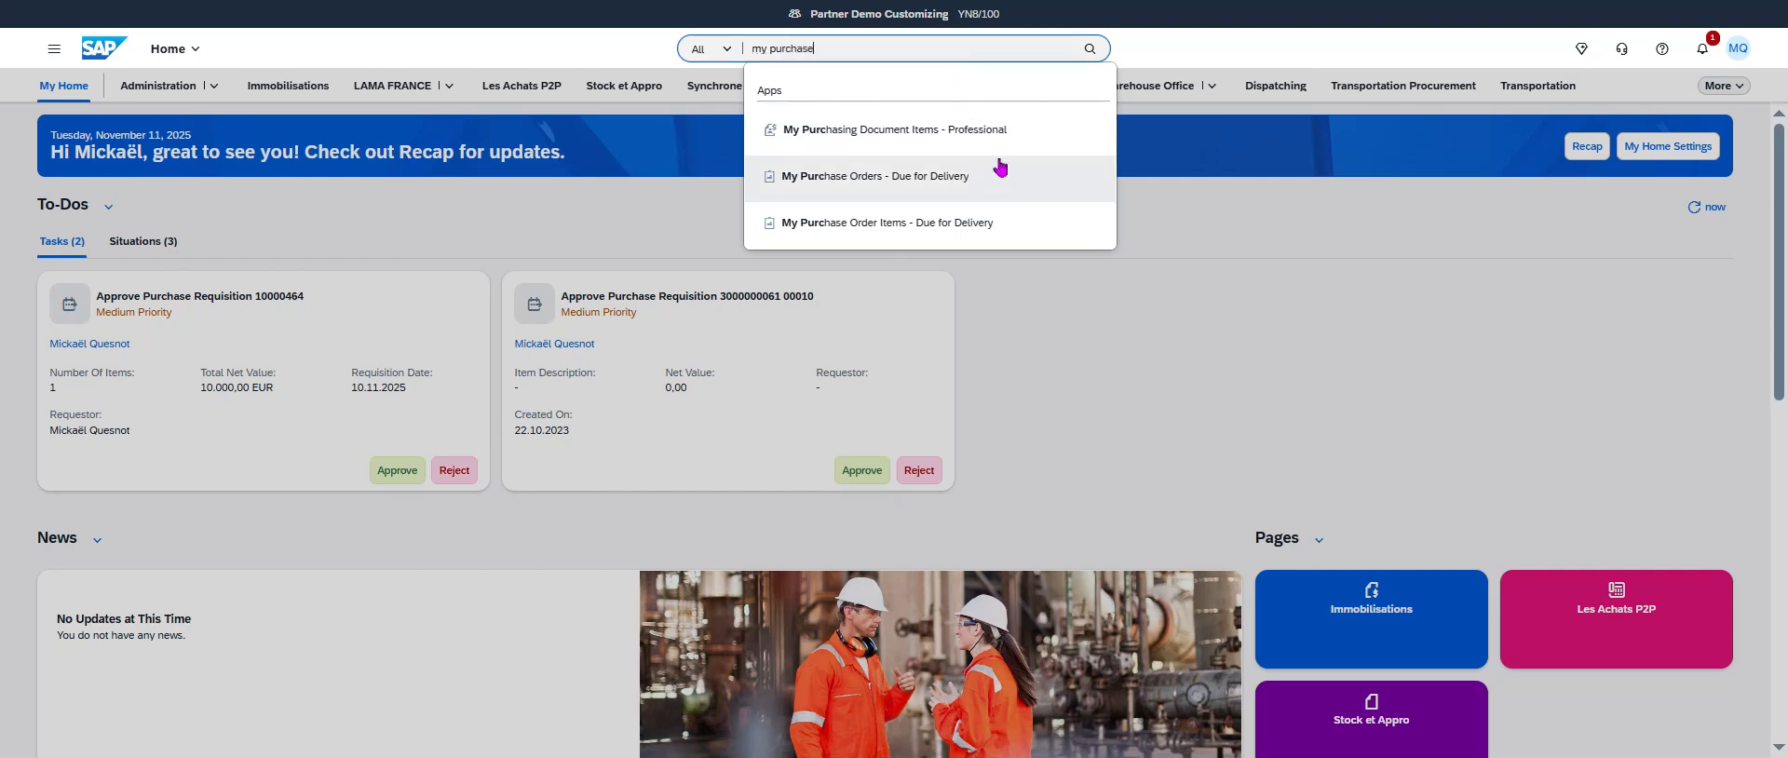
{"action": "type", "text": " requisition"}
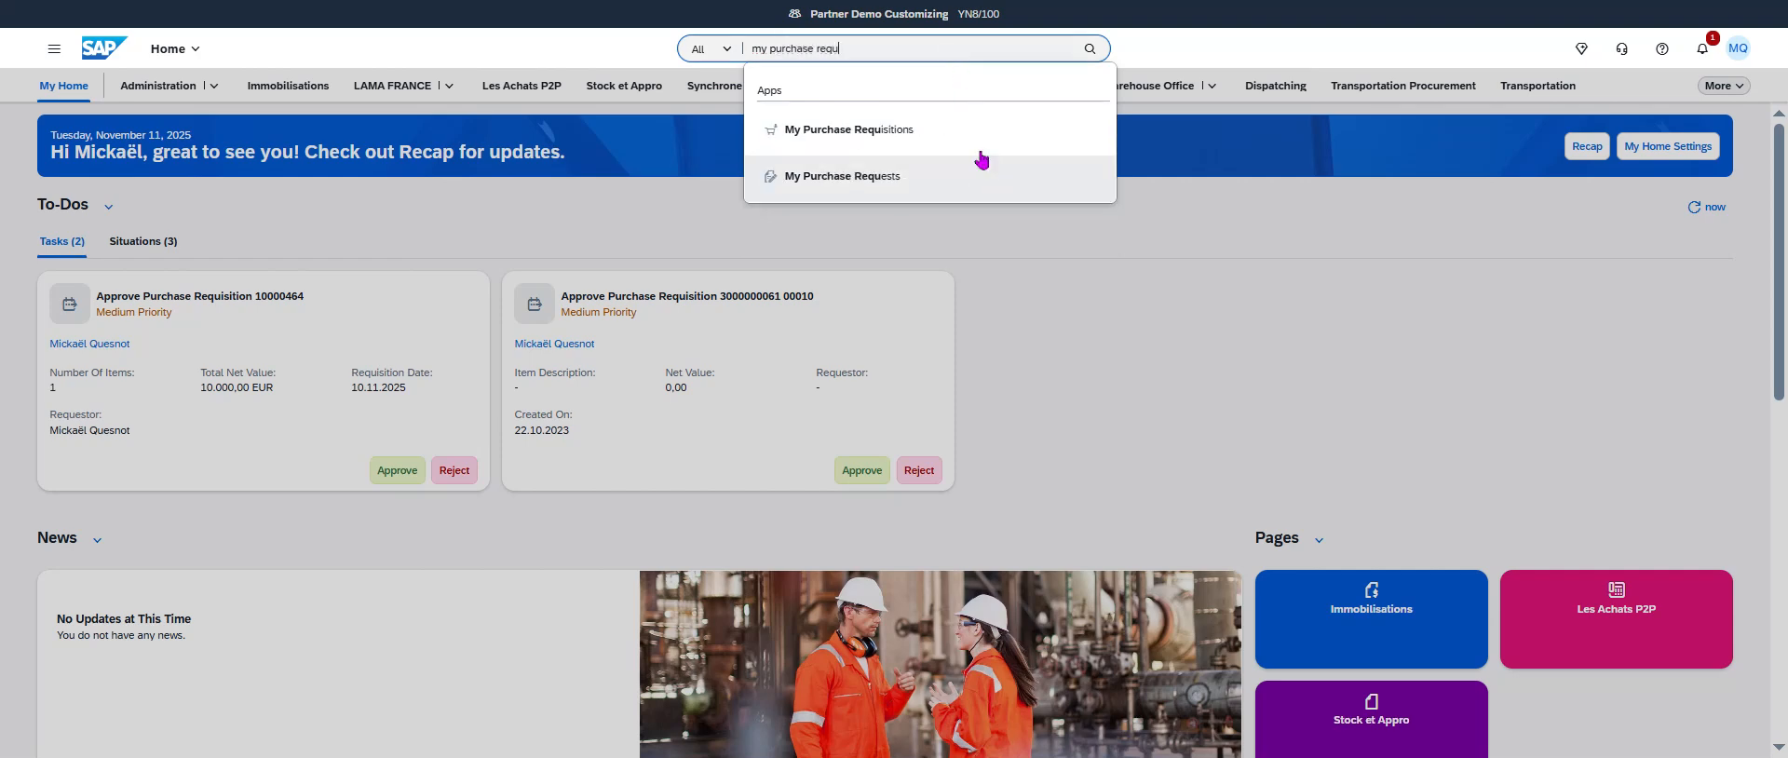
{"action": "left_click", "coordinate": [974, 151]}
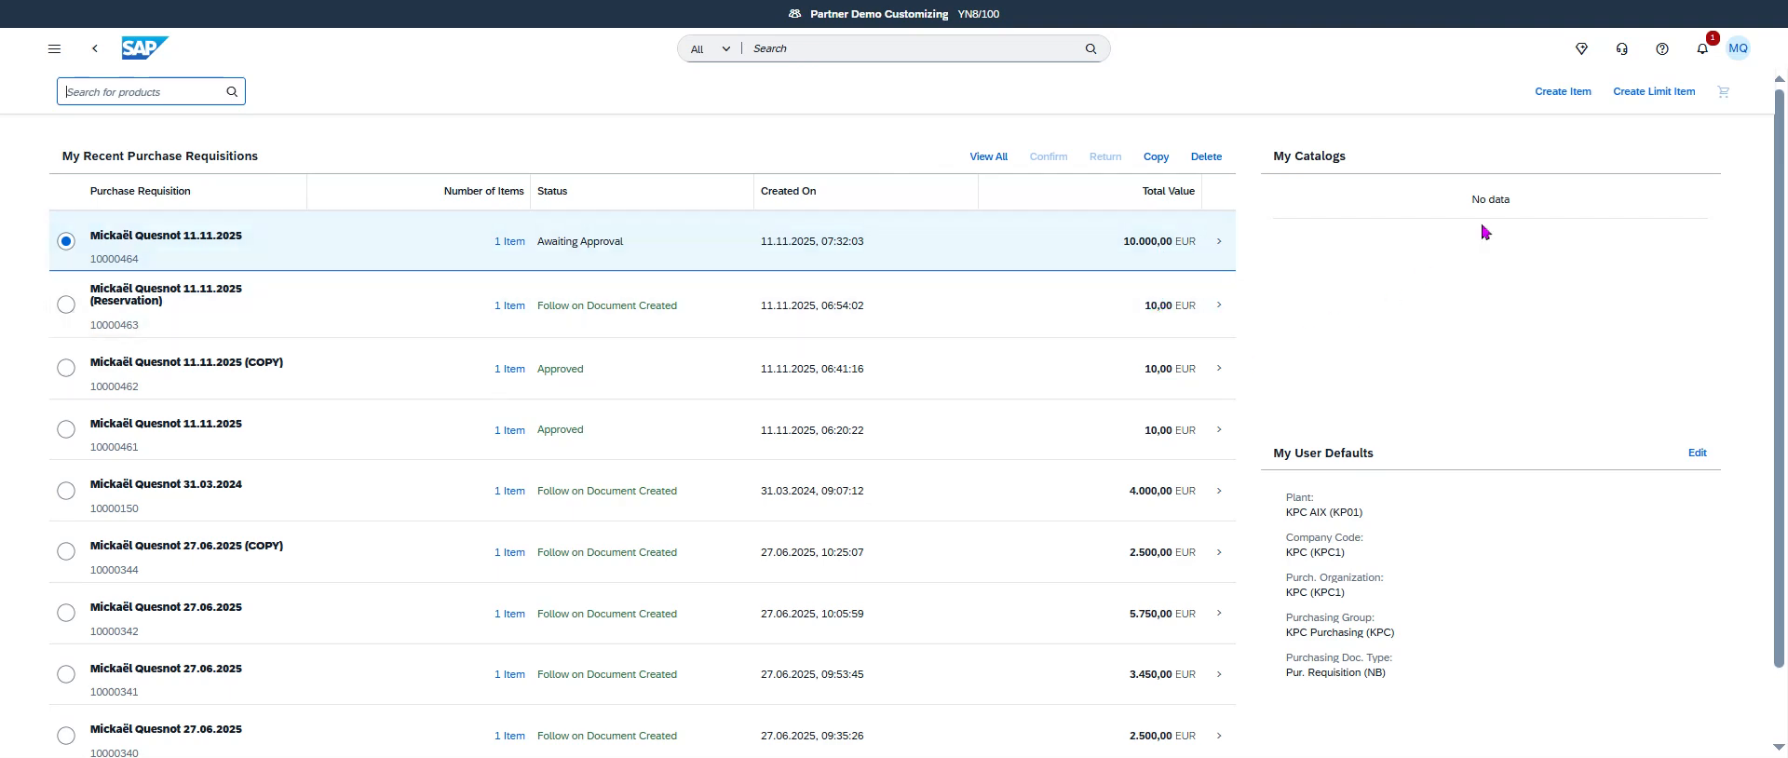
{"action": "left_click", "coordinate": [1563, 93]}
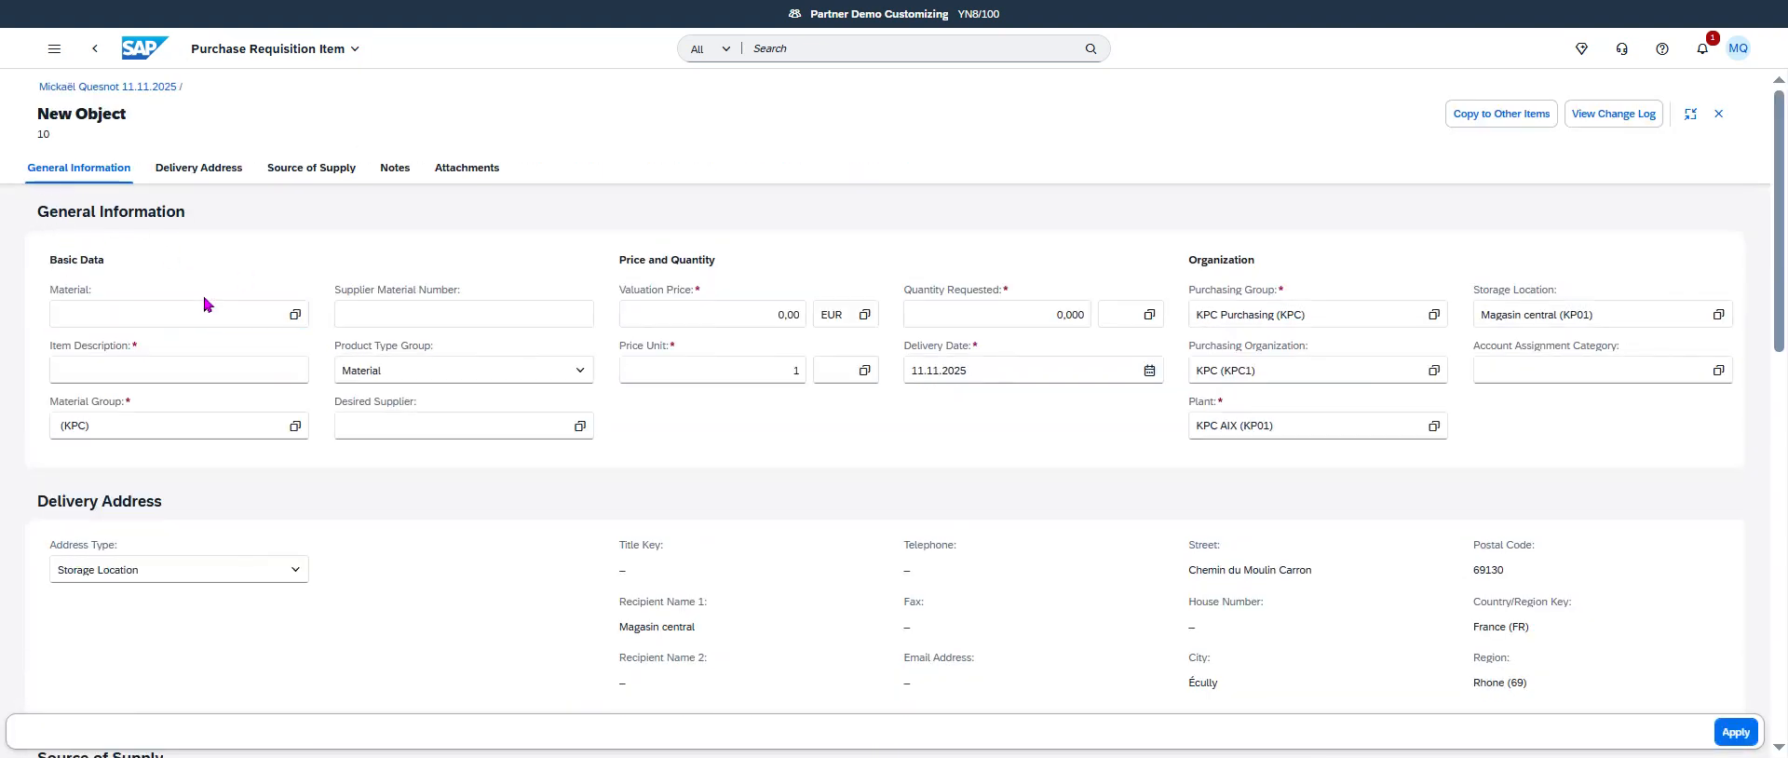
{"action": "left_click", "coordinate": [74, 186]}
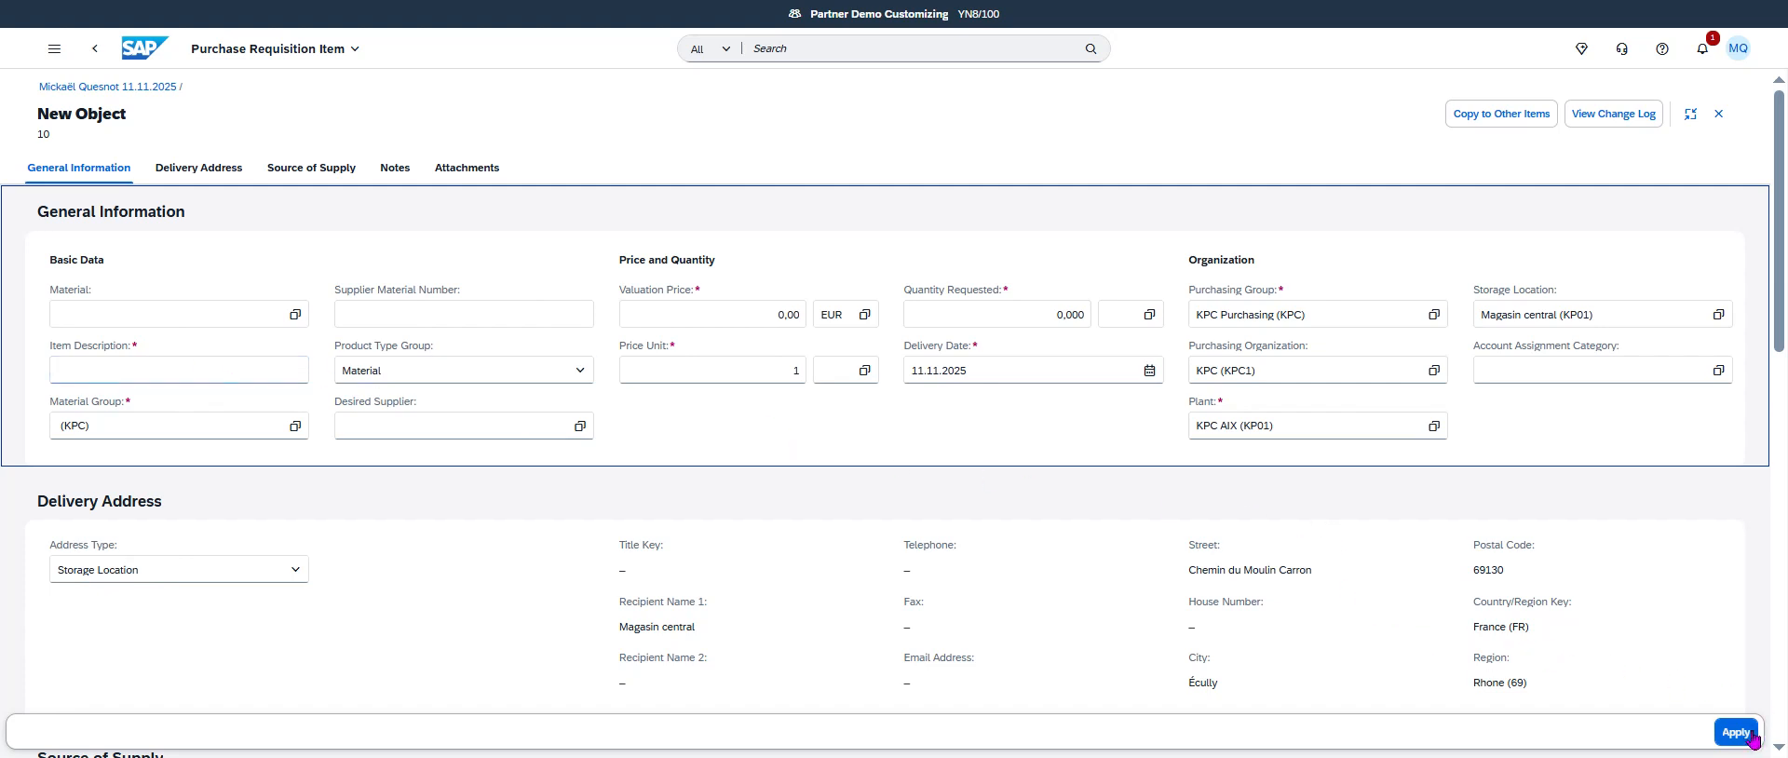
{"action": "left_click", "coordinate": [94, 48]}
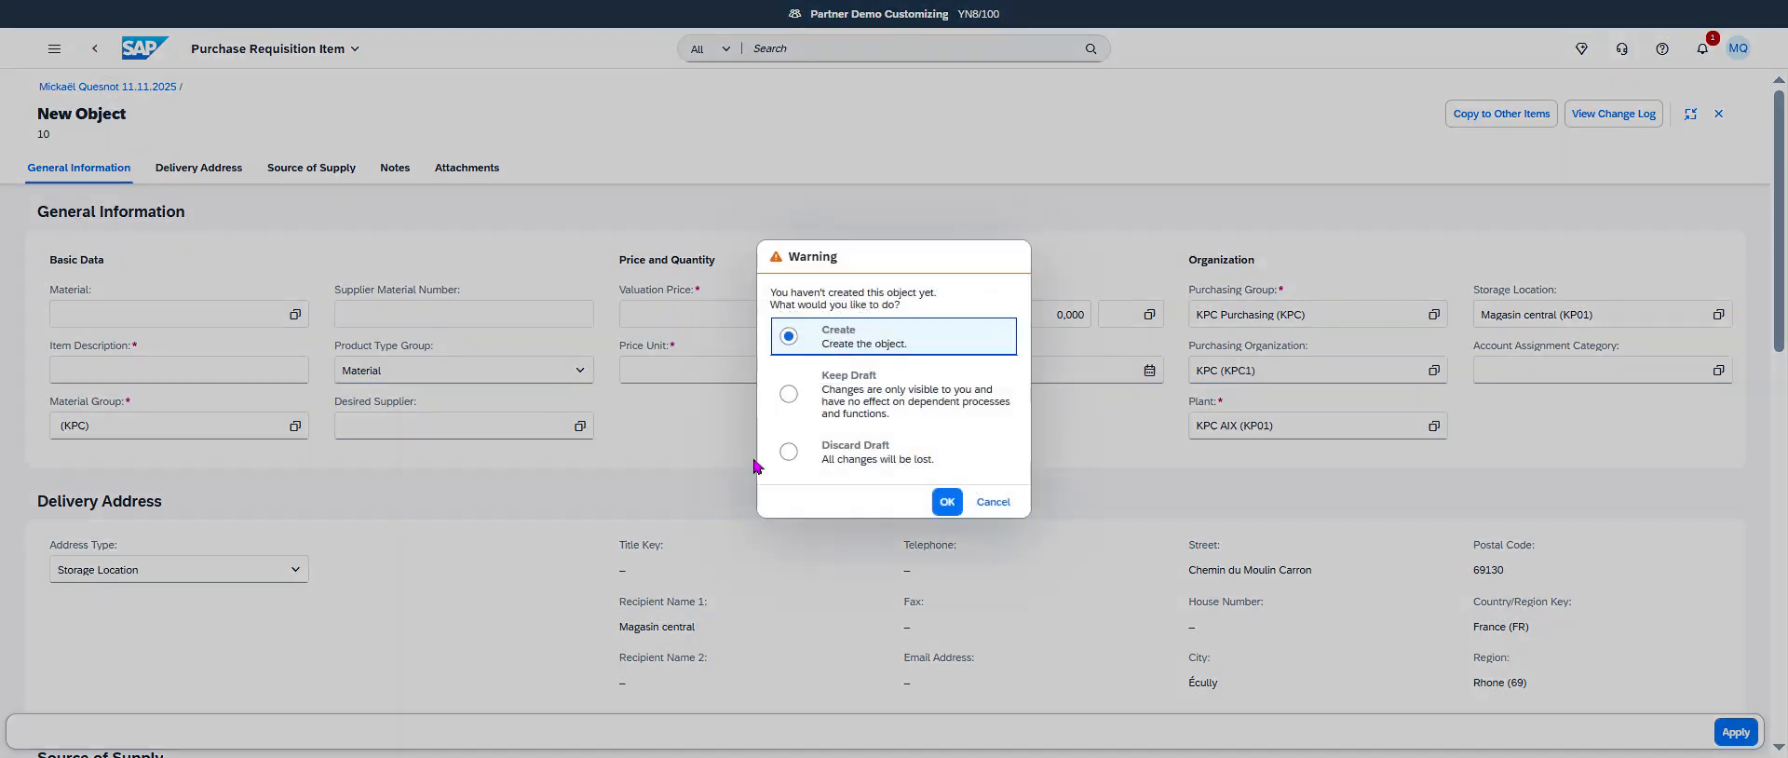
{"action": "left_click", "coordinate": [879, 447]}
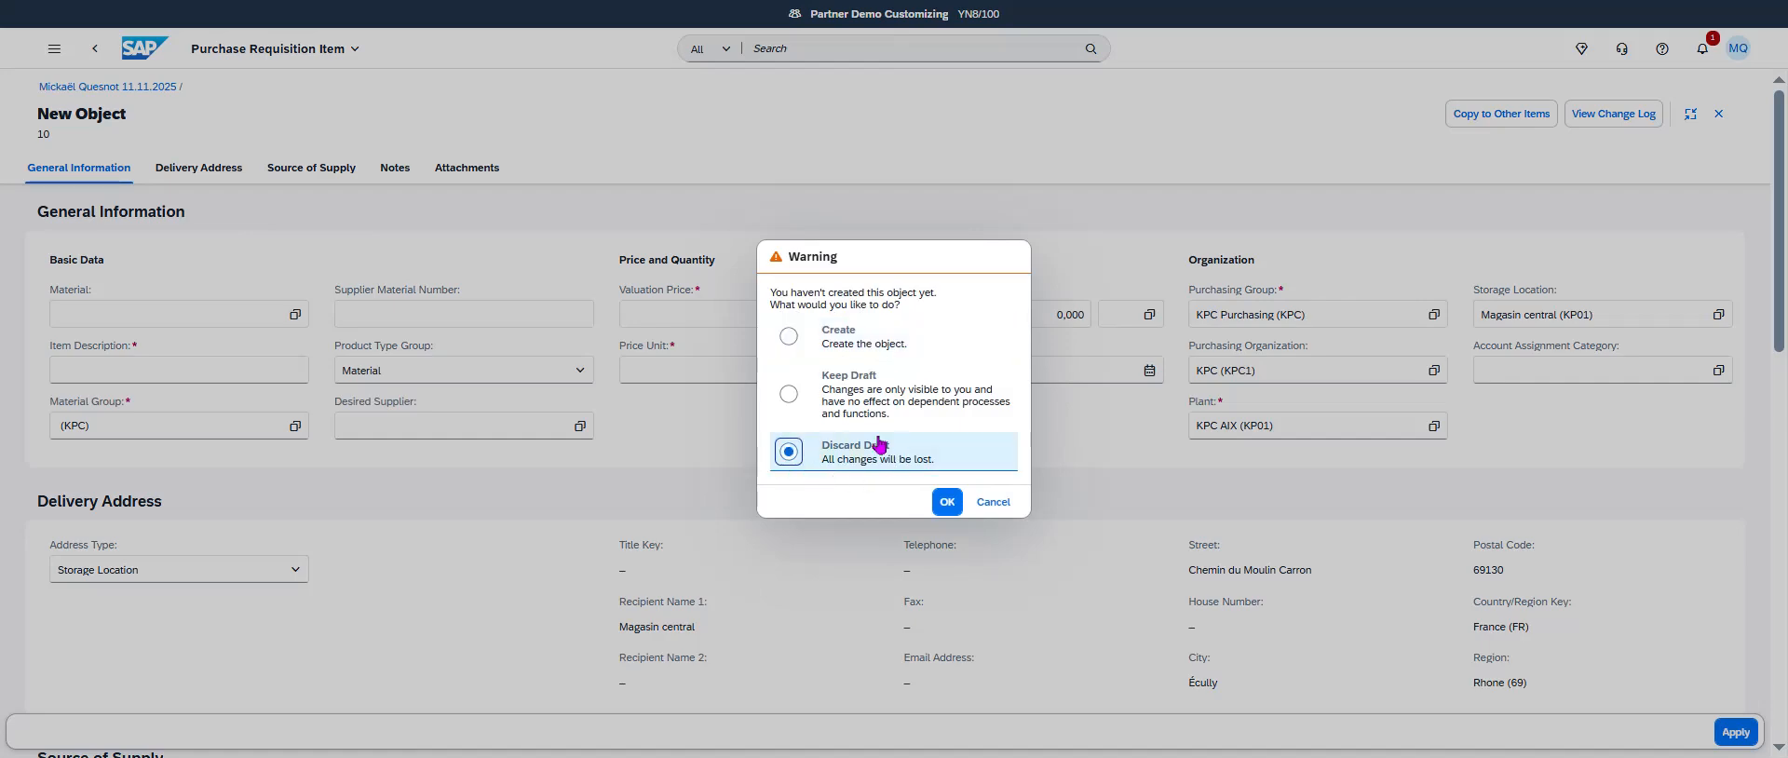
{"action": "left_click", "coordinate": [947, 502]}
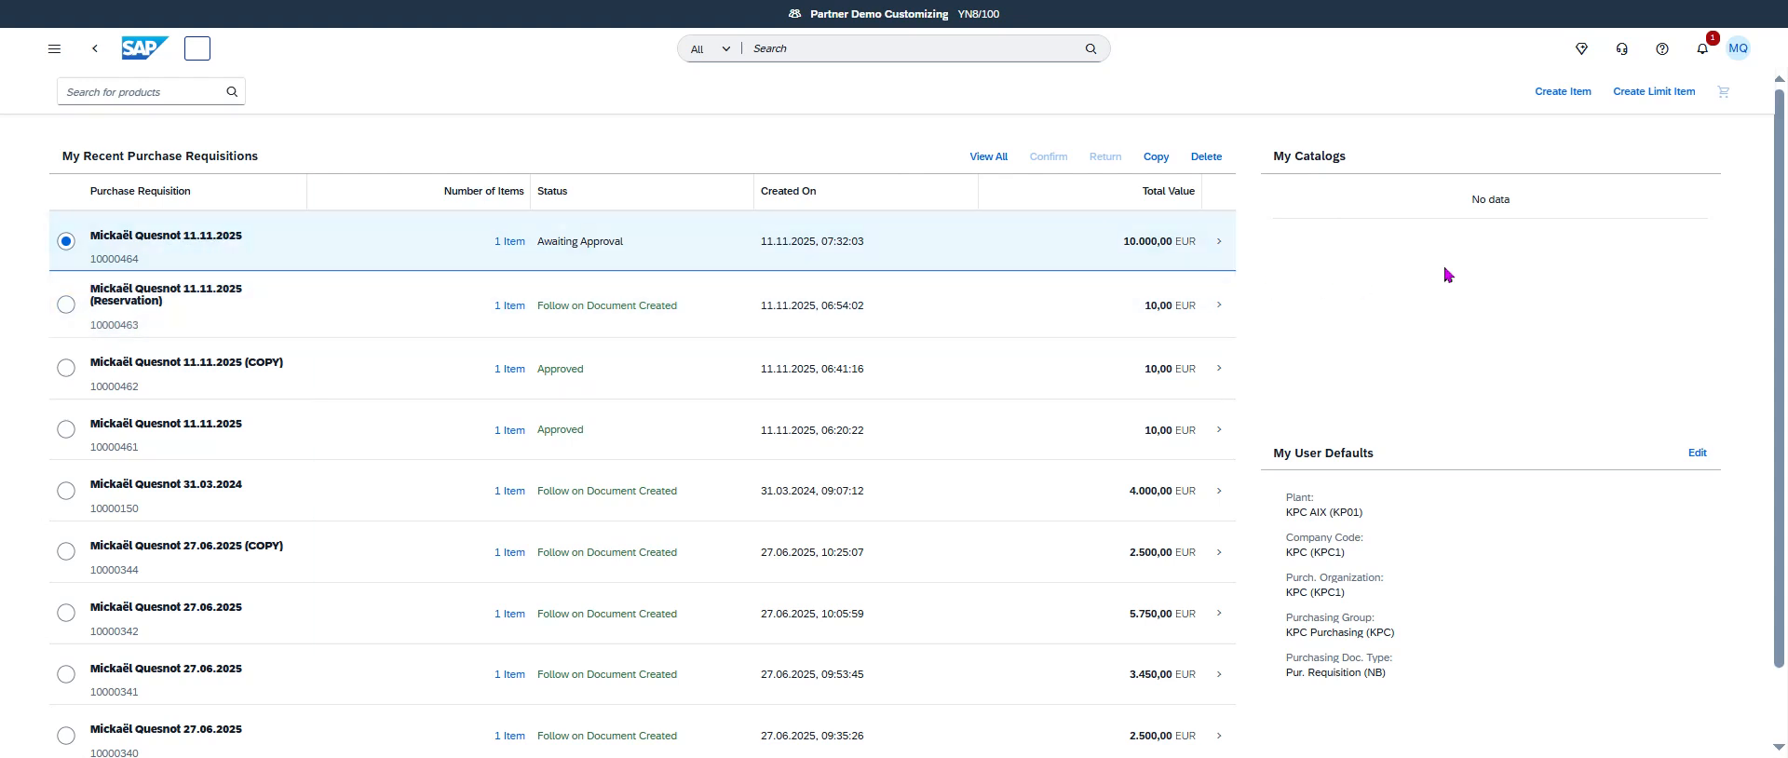
Copy the requisition that is awaiting approval and set the copy's description to "4.1.1.2 Create Purchase Requisition with".
{"action": "left_click", "coordinate": [1155, 157]}
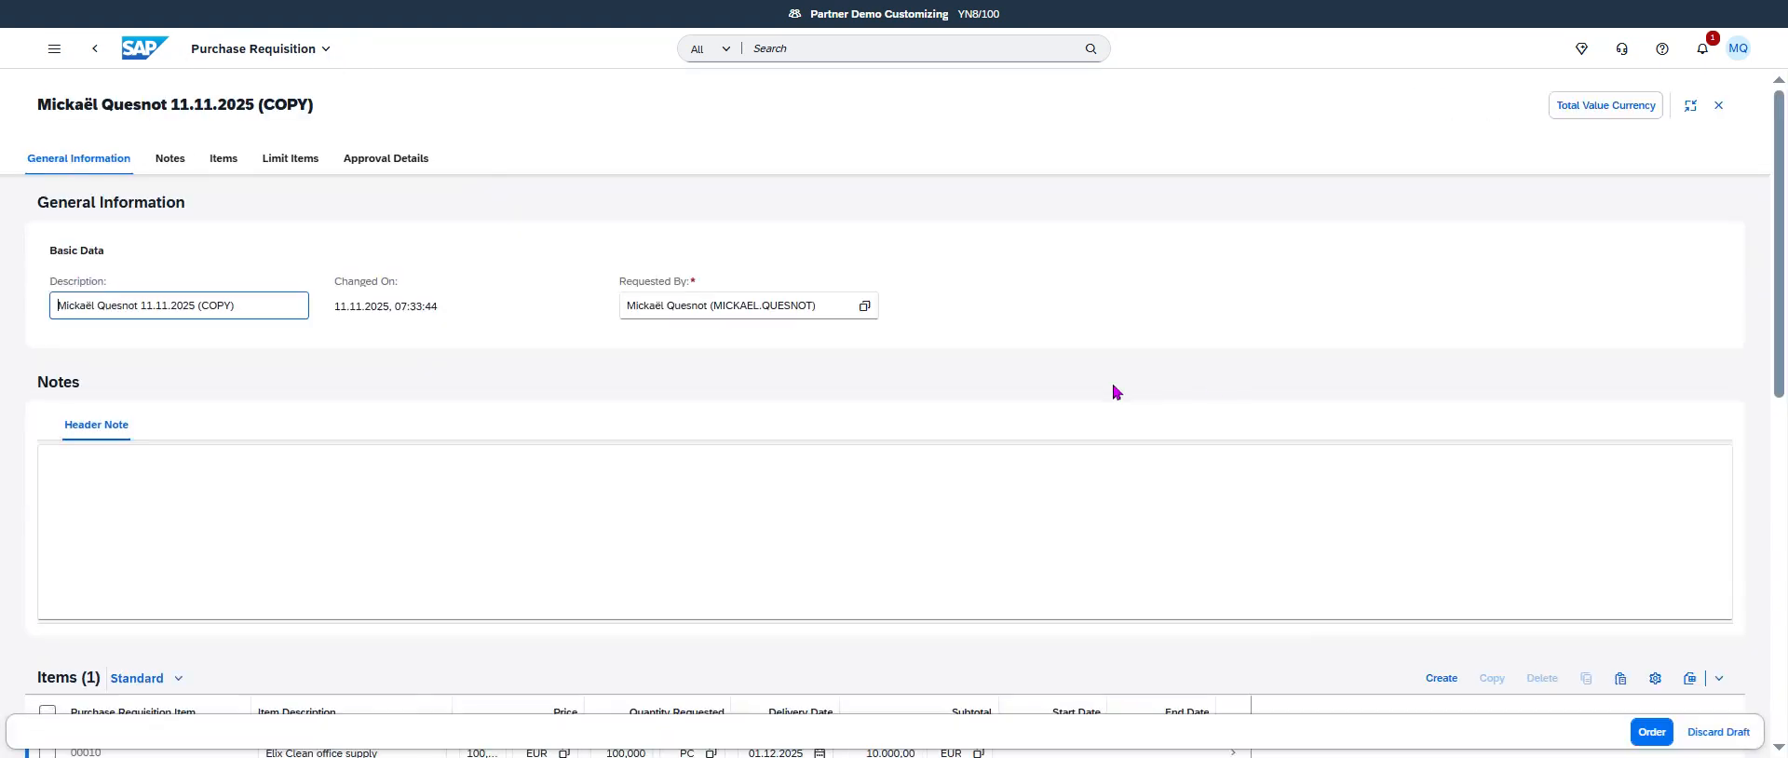
{"action": "left_click_drag", "start_coordinate": [251, 303], "coordinate": [13, 316]}
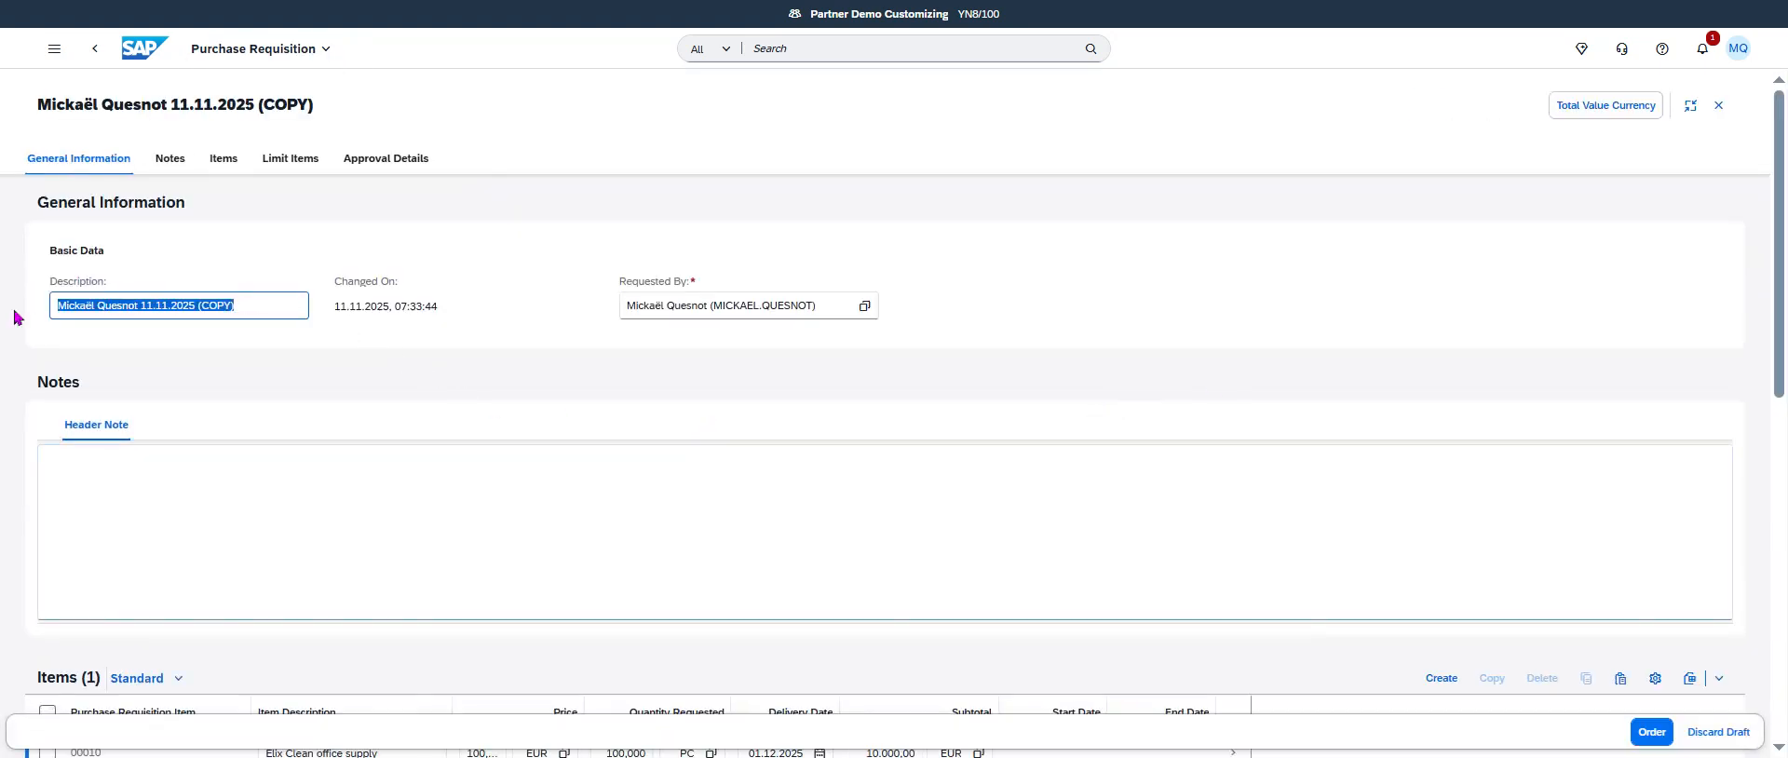
{"action": "type", "text": "office supply"}
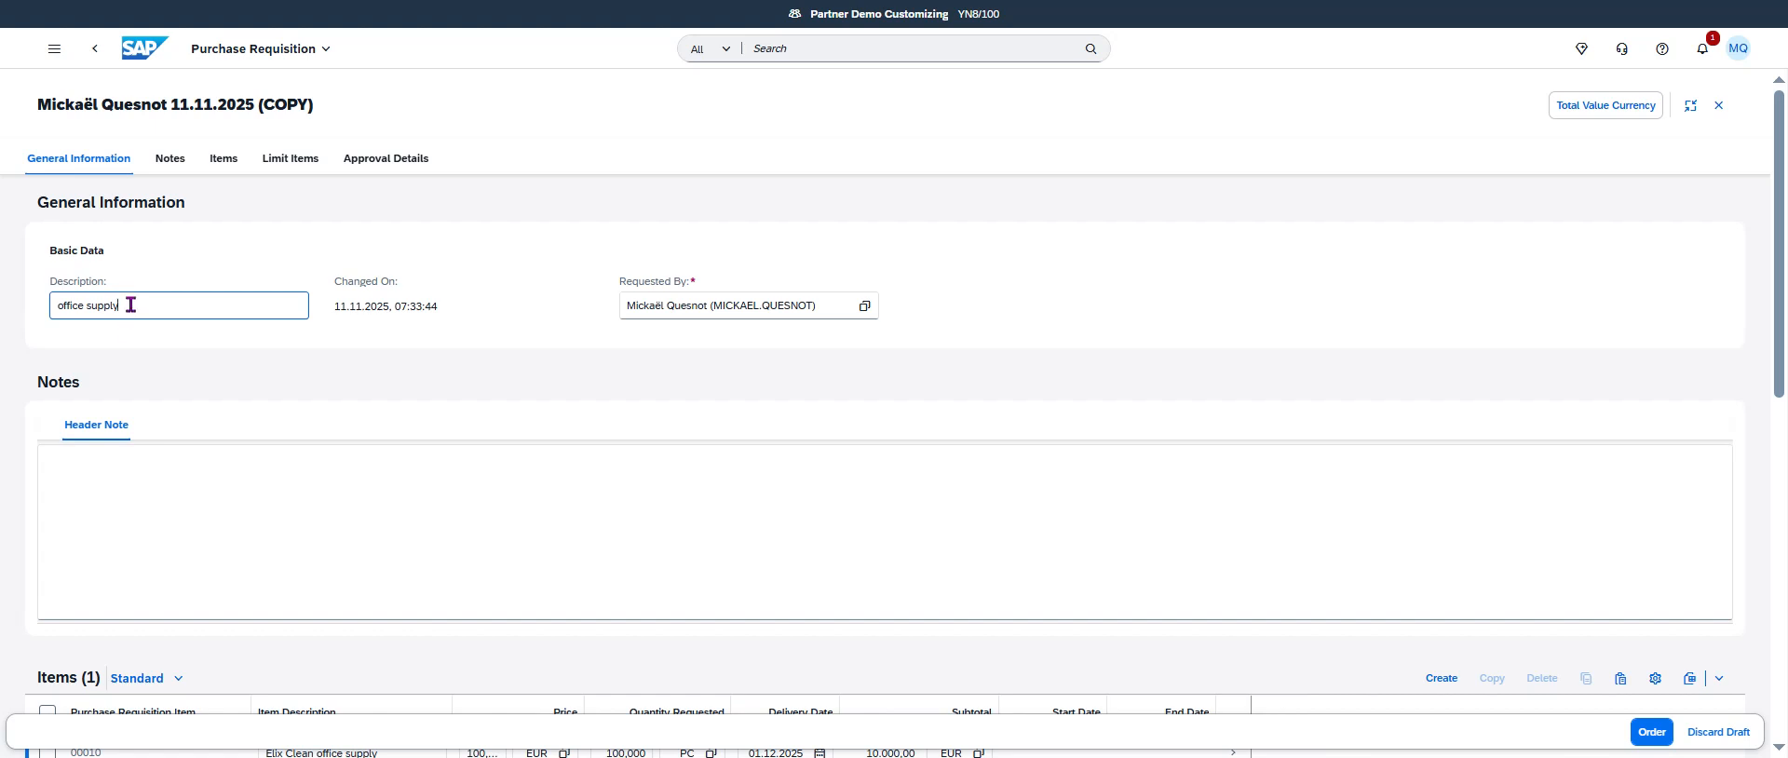
{"action": "left_click_drag", "start_coordinate": [131, 304], "coordinate": [56, 306]}
{"action": "key", "text": "ctrl+v"}
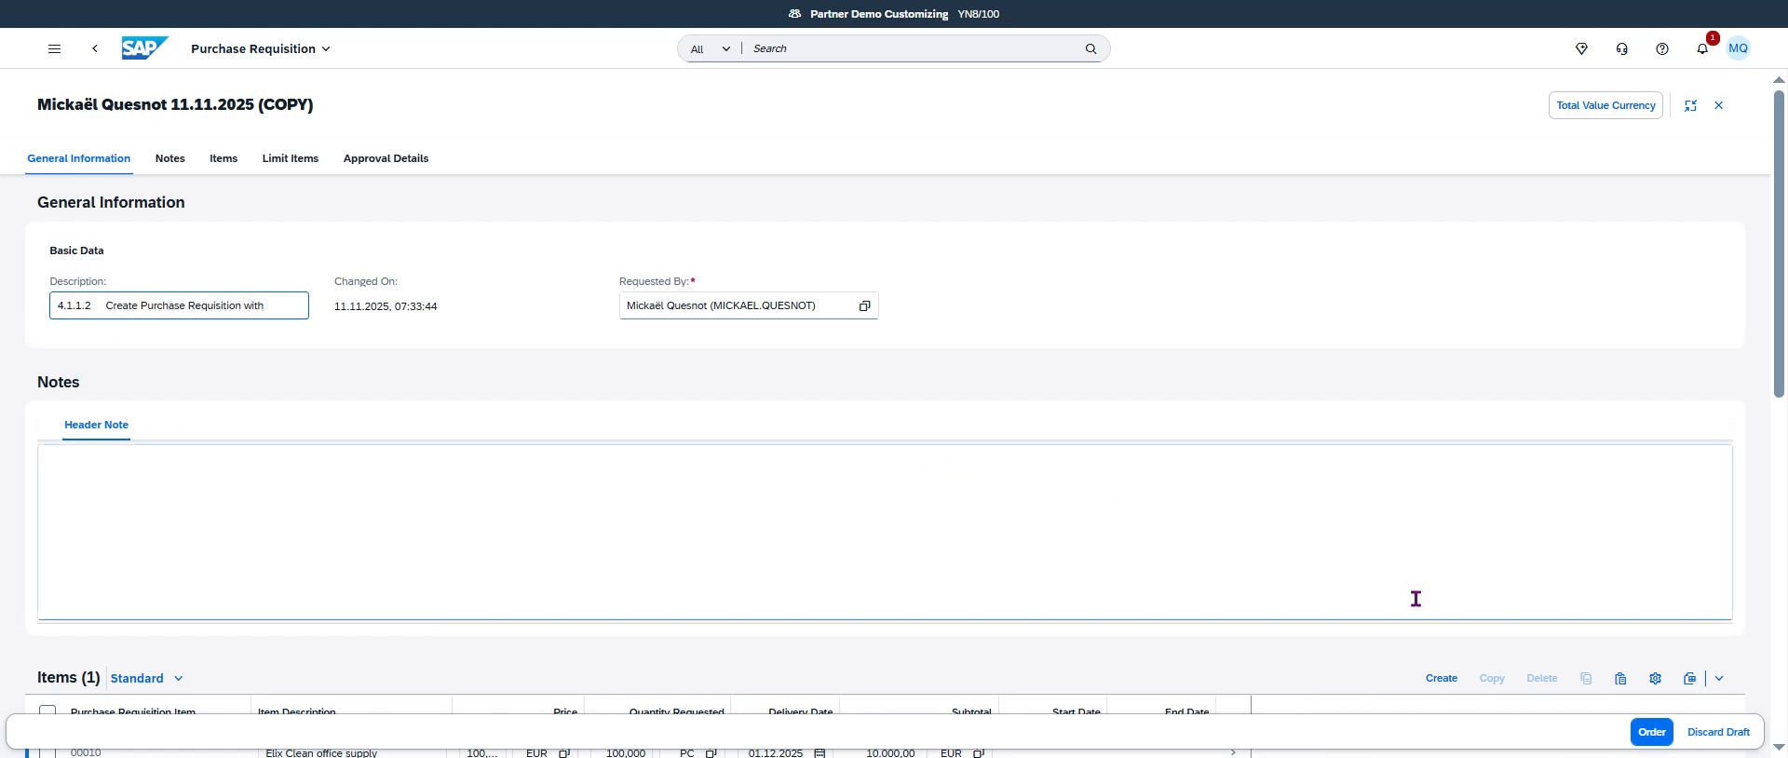
Open the Elix Clean office supply item and set its distribution indicator to Distribution by Percentage.
{"action": "left_click", "coordinate": [216, 160]}
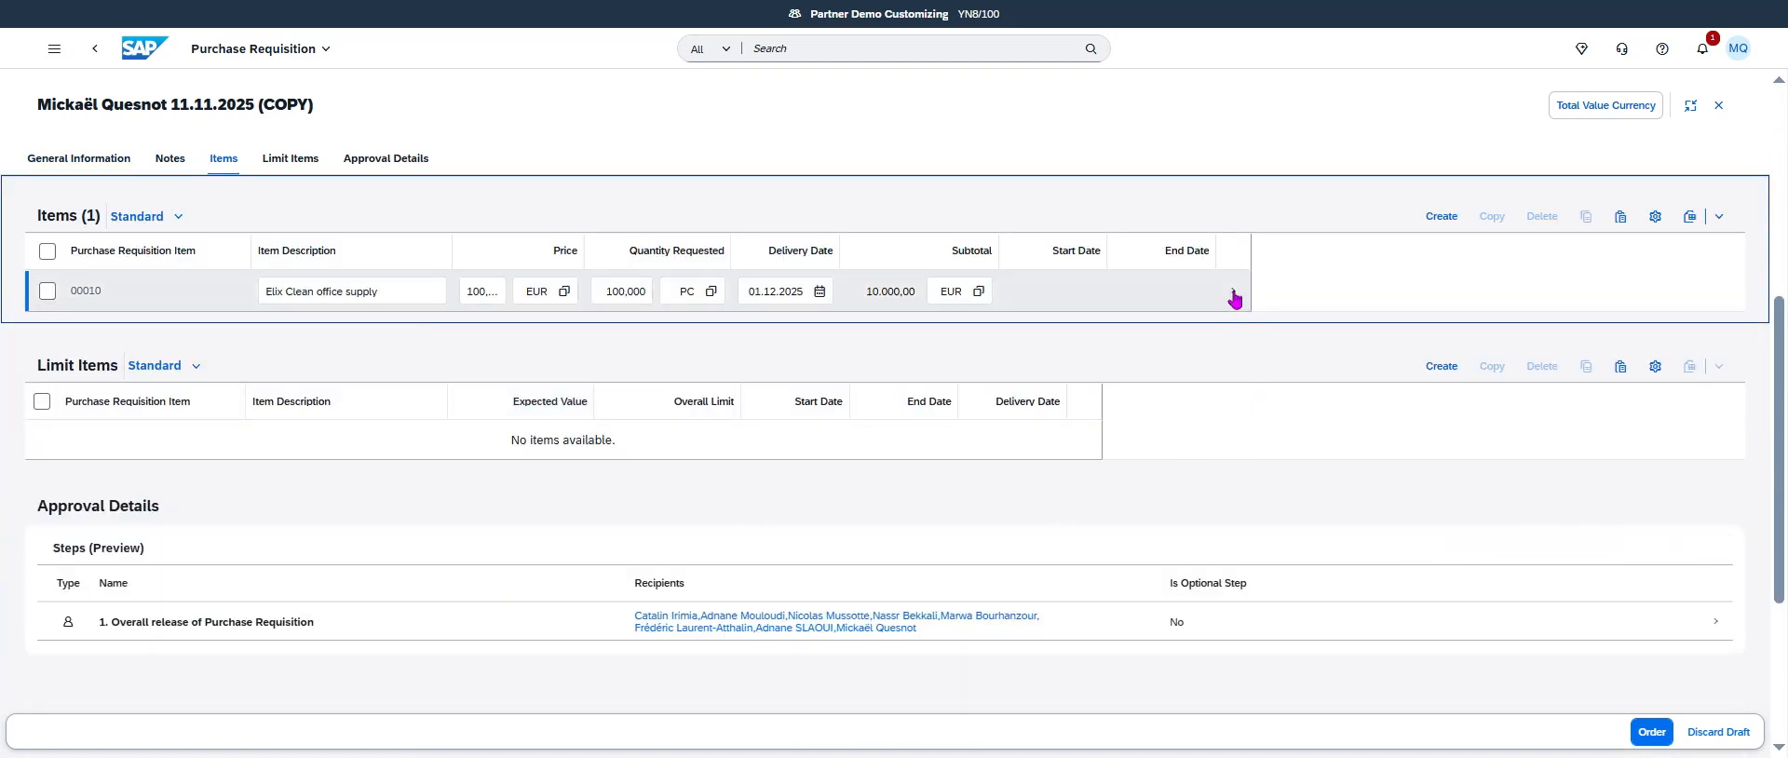
{"action": "left_click", "coordinate": [1234, 296]}
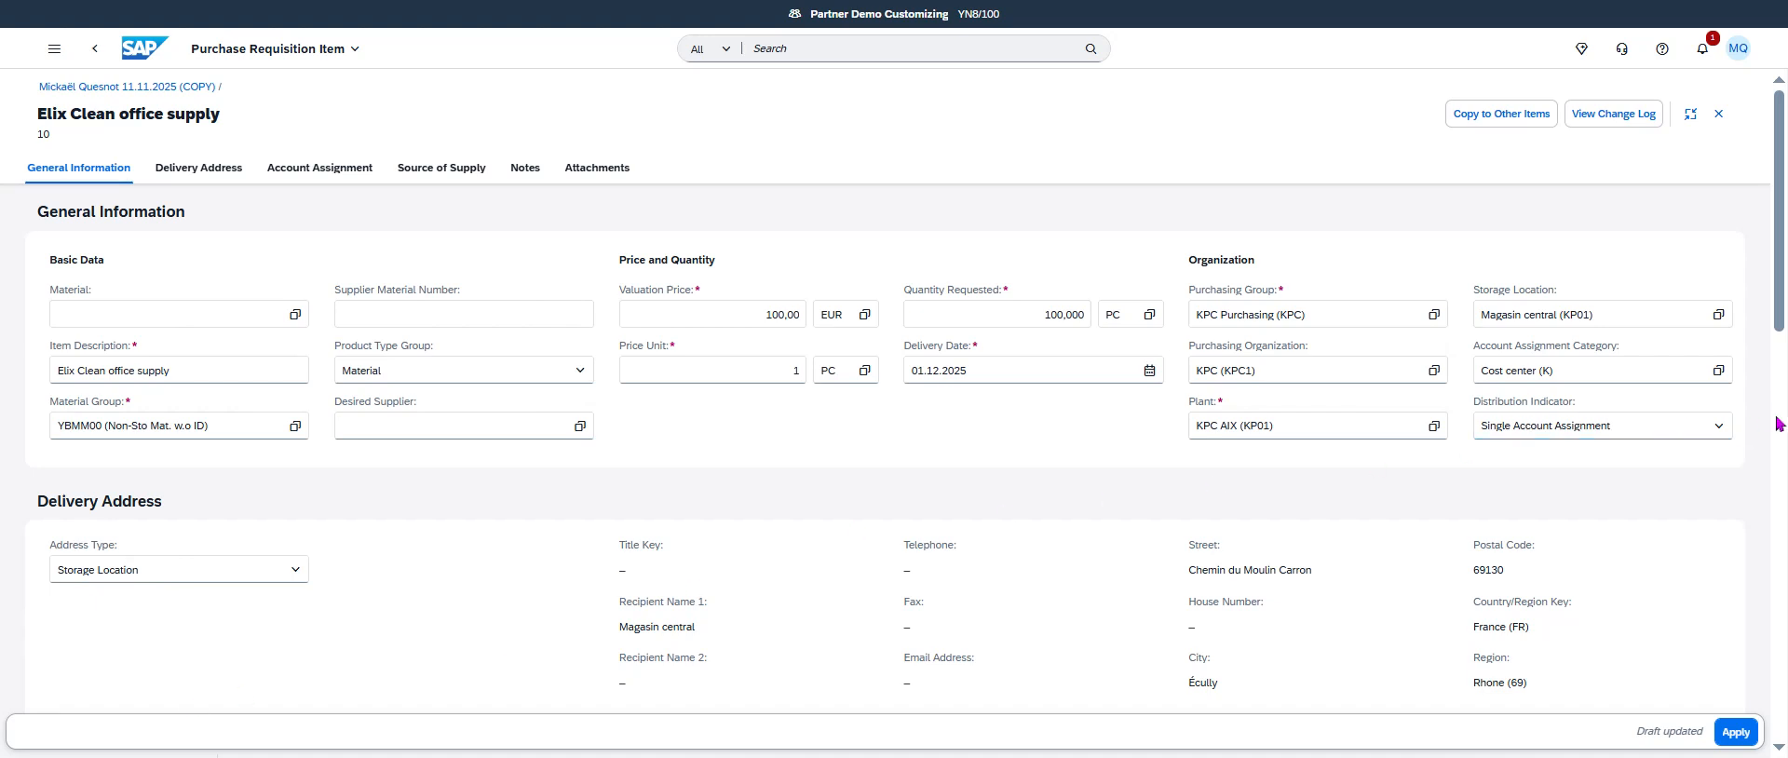
{"action": "left_click", "coordinate": [1720, 428]}
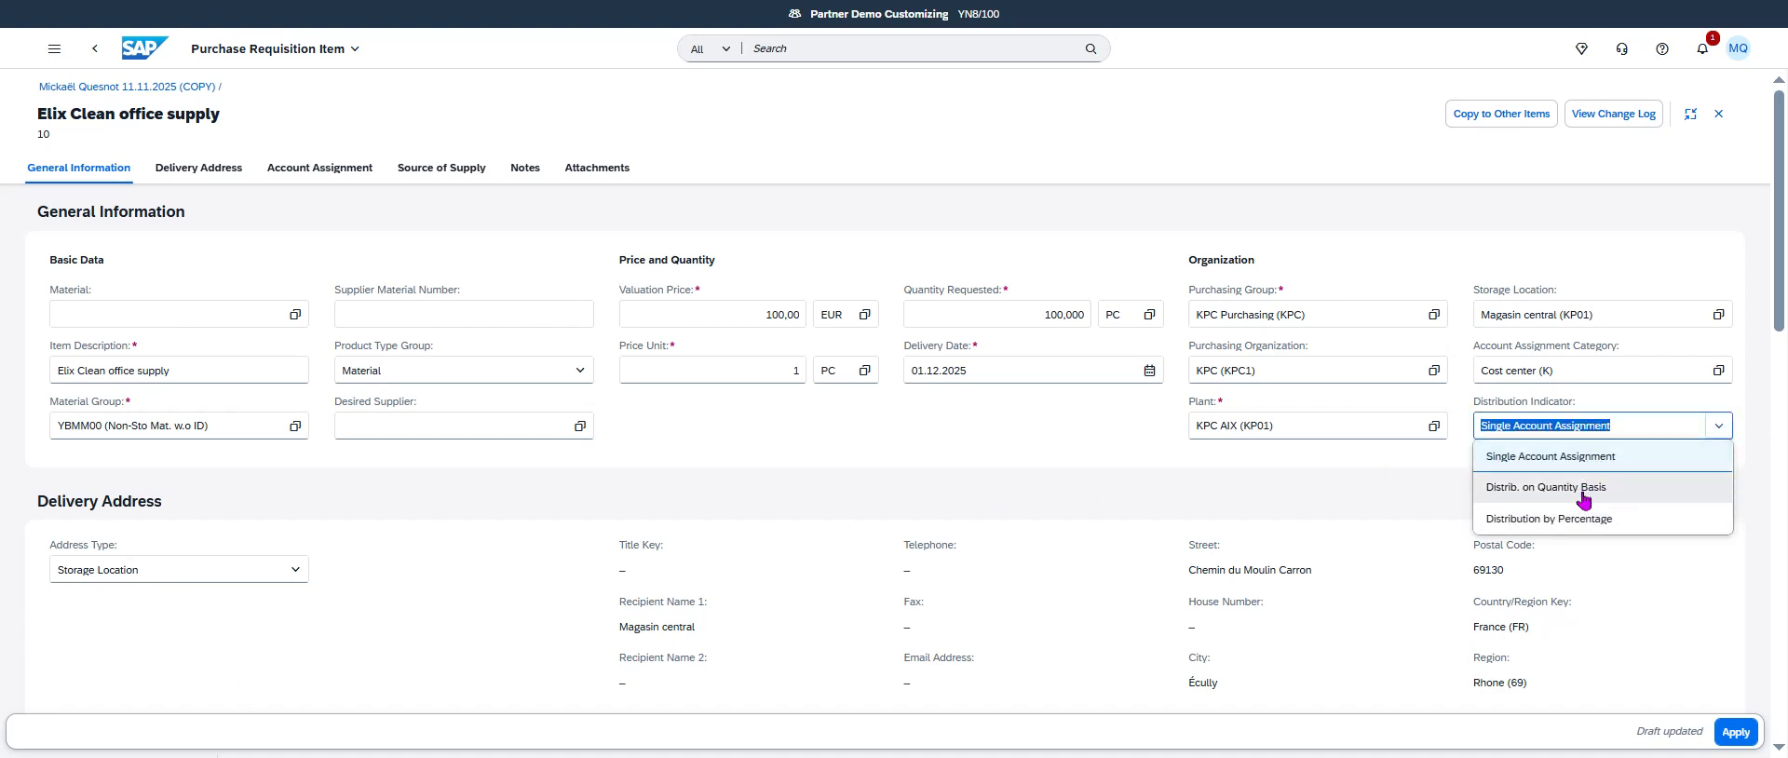
{"action": "left_click", "coordinate": [1584, 524]}
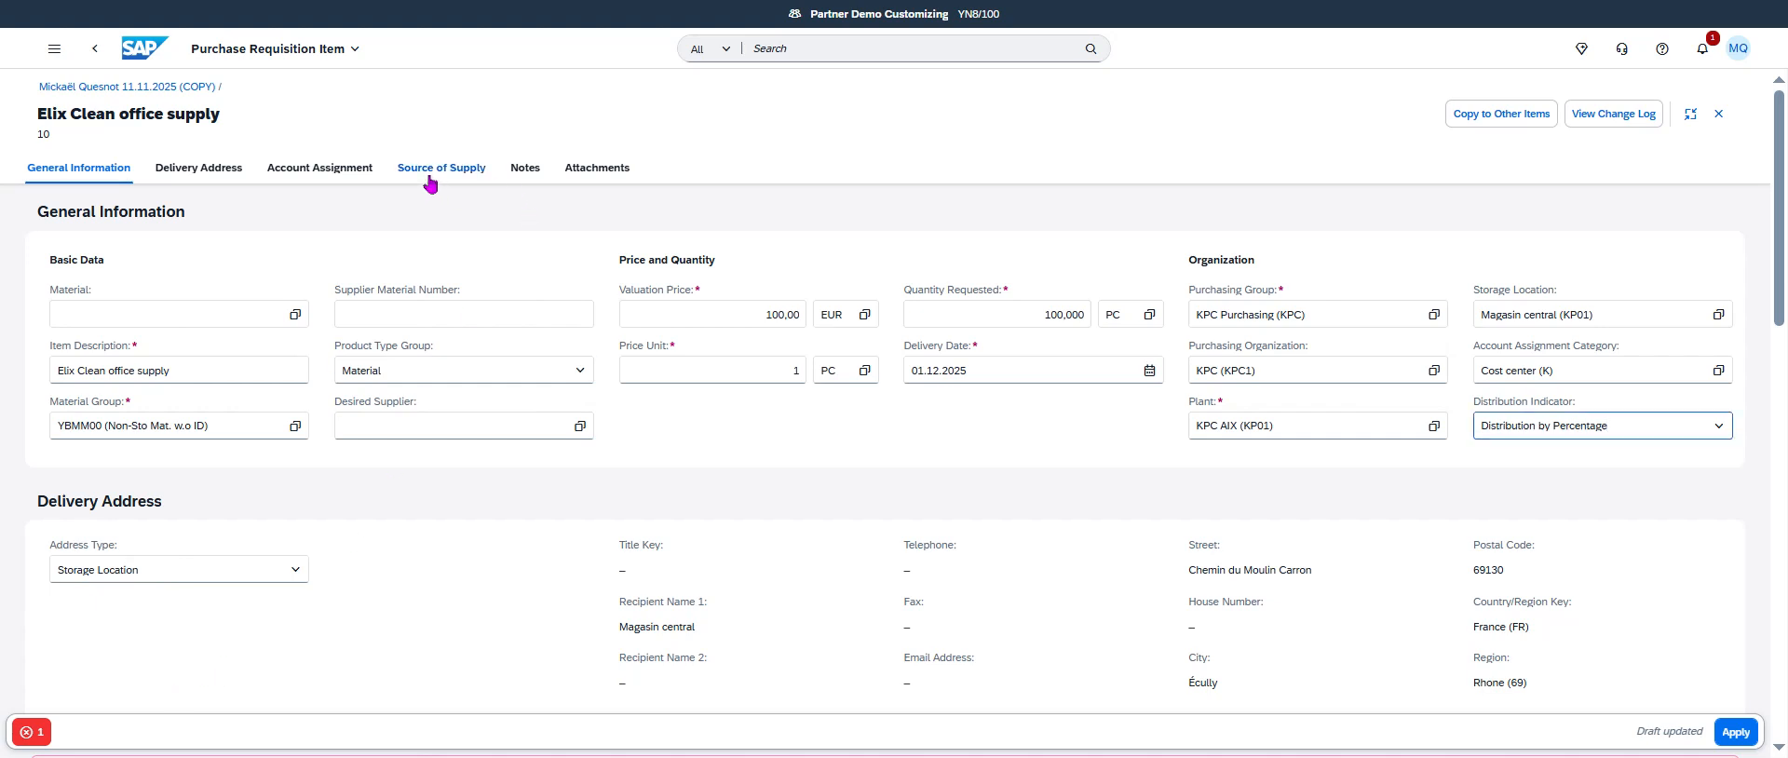
Add a second account assignment line to the Elix Clean office supply item.
{"action": "left_click", "coordinate": [320, 167]}
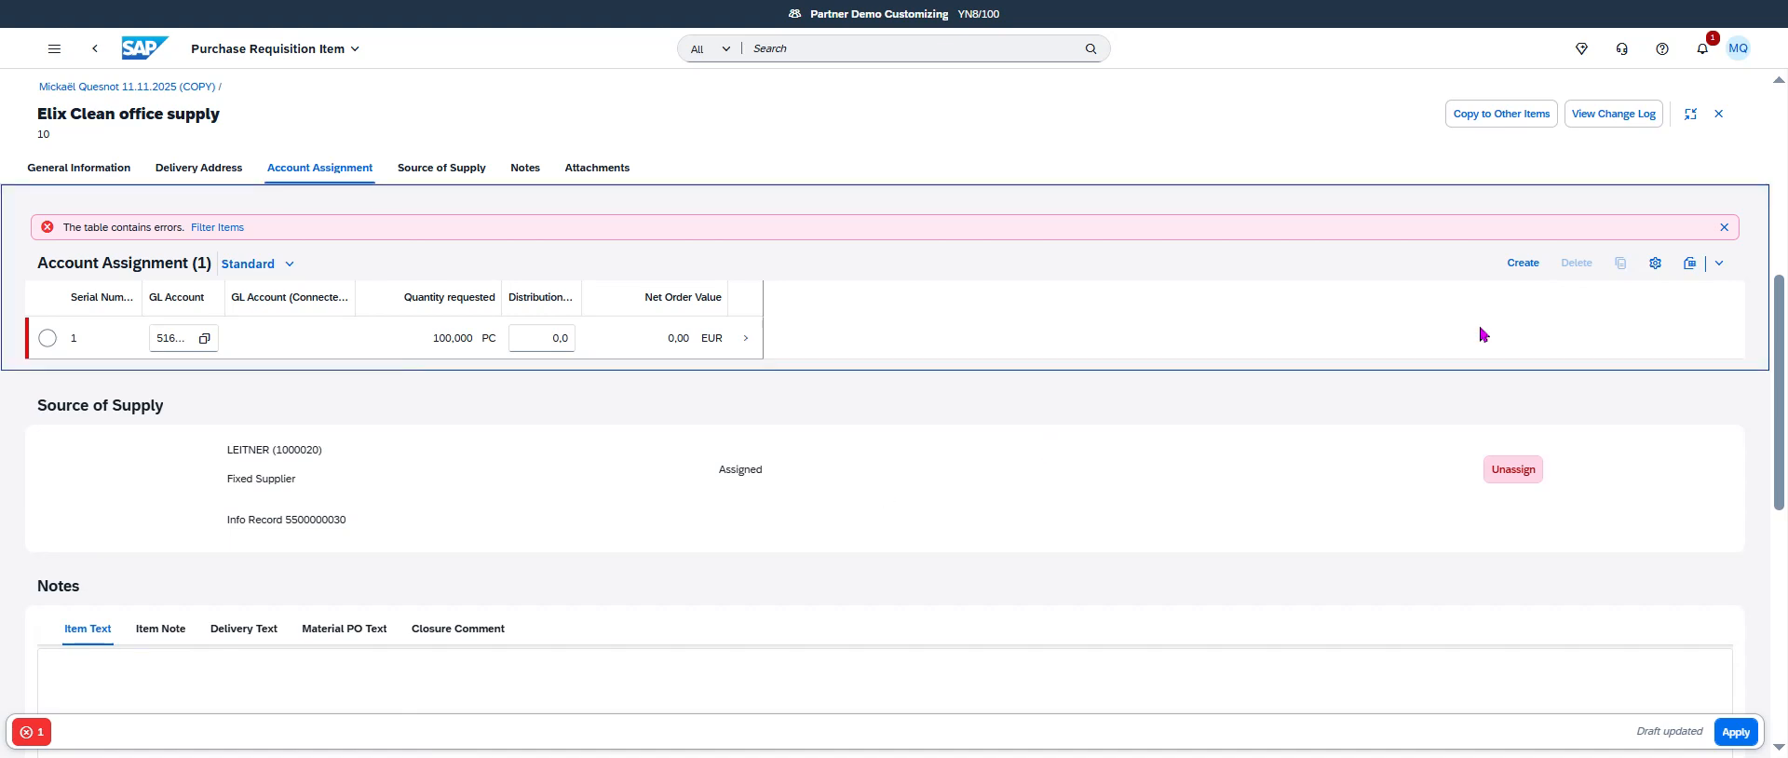
{"action": "left_click", "coordinate": [1522, 264]}
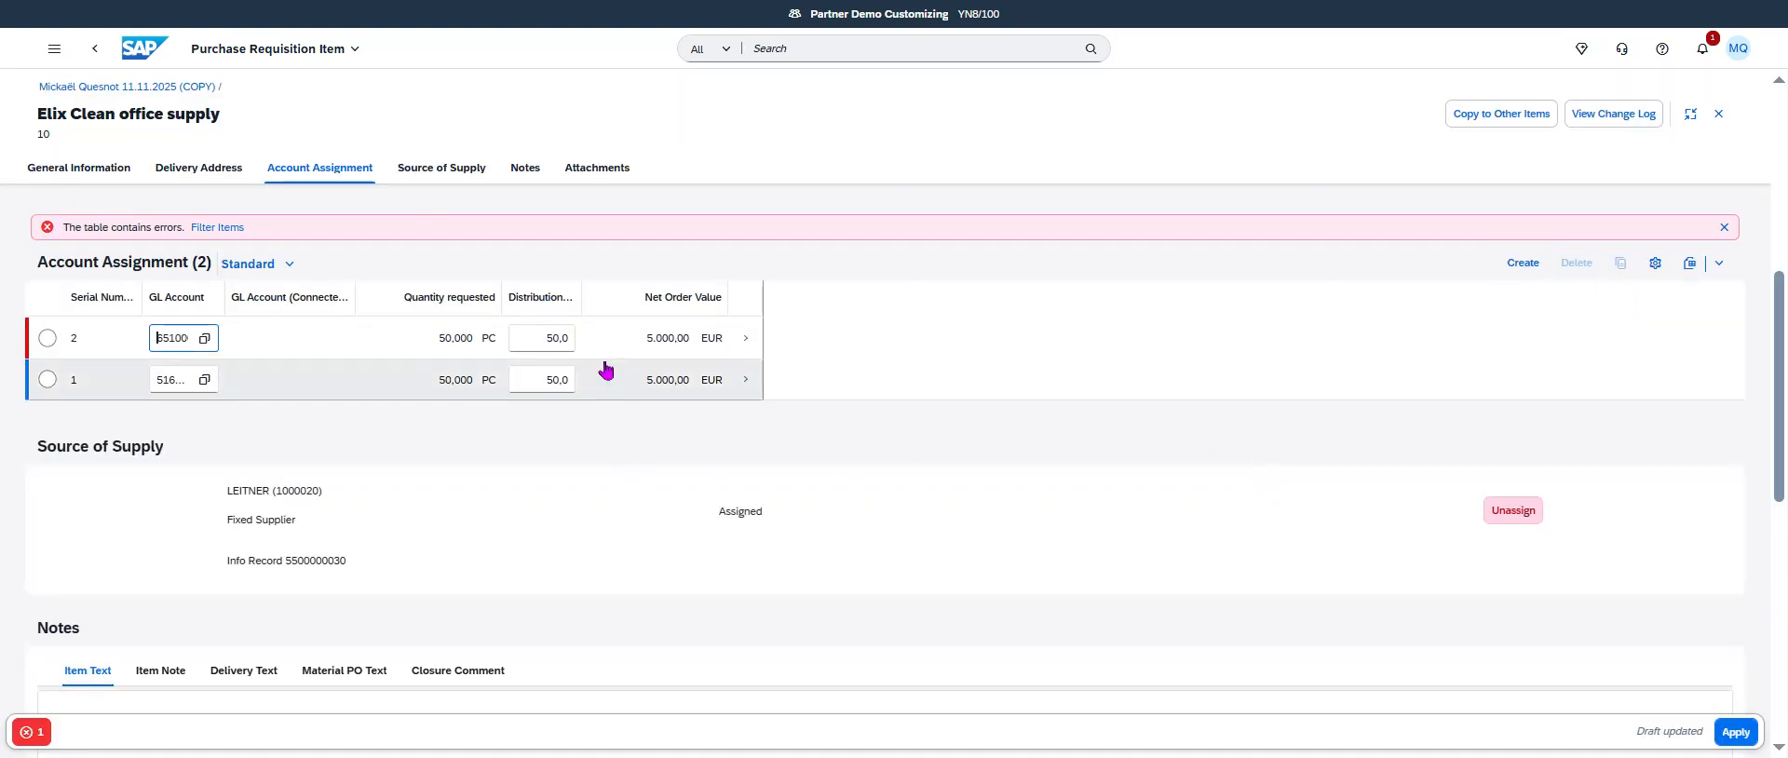
{"action": "left_click", "coordinate": [901, 755]}
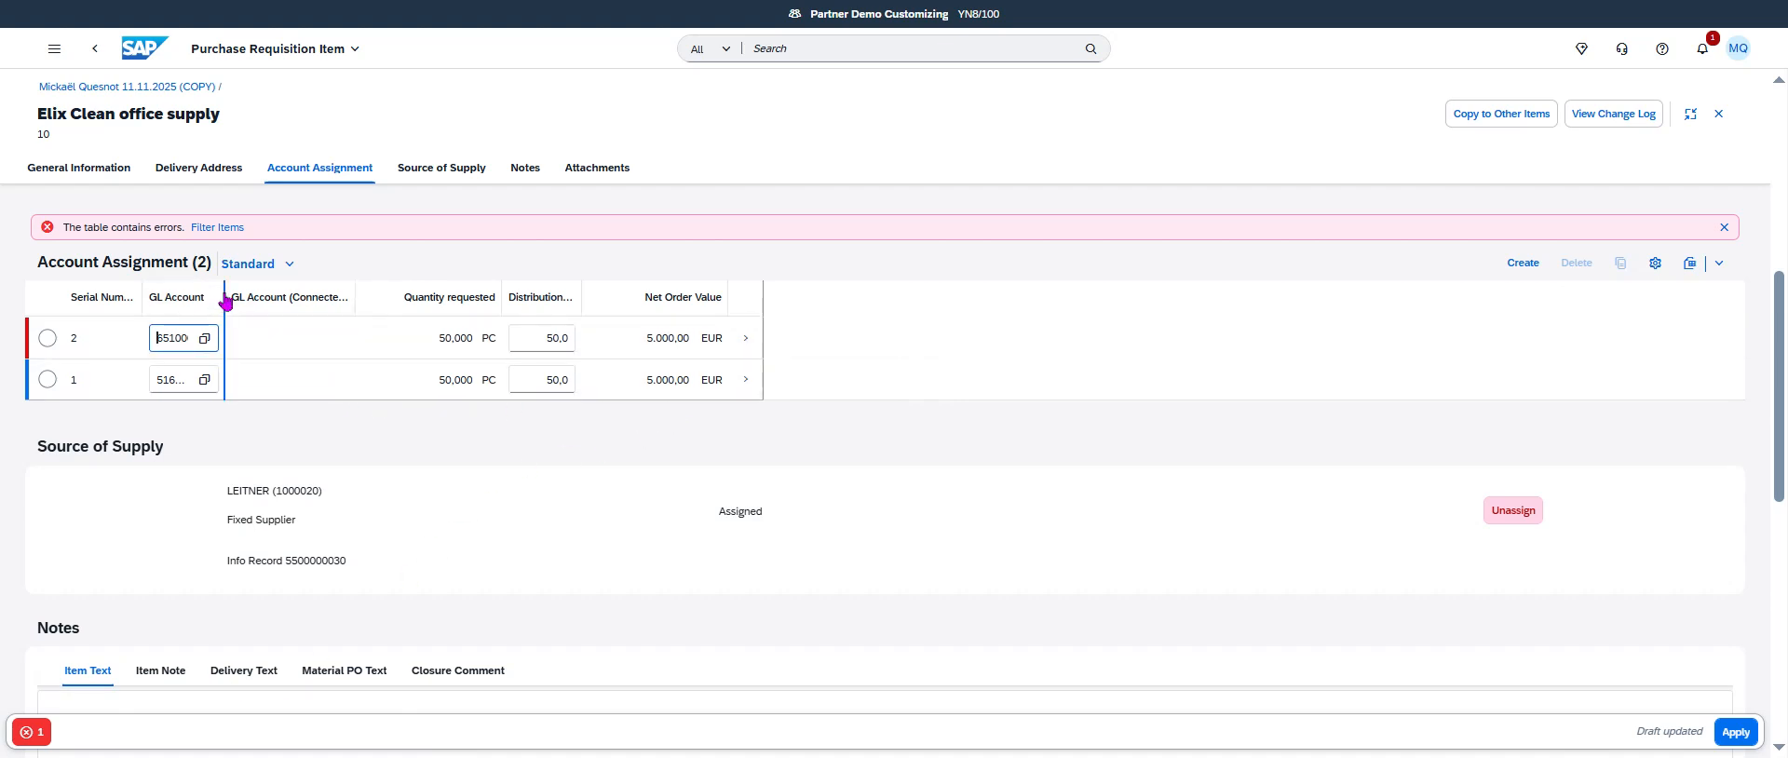
Widen the GL Account column and add the Cost Center column to the account assignment table.
{"action": "left_click_drag", "start_coordinate": [220, 298], "coordinate": [422, 299]}
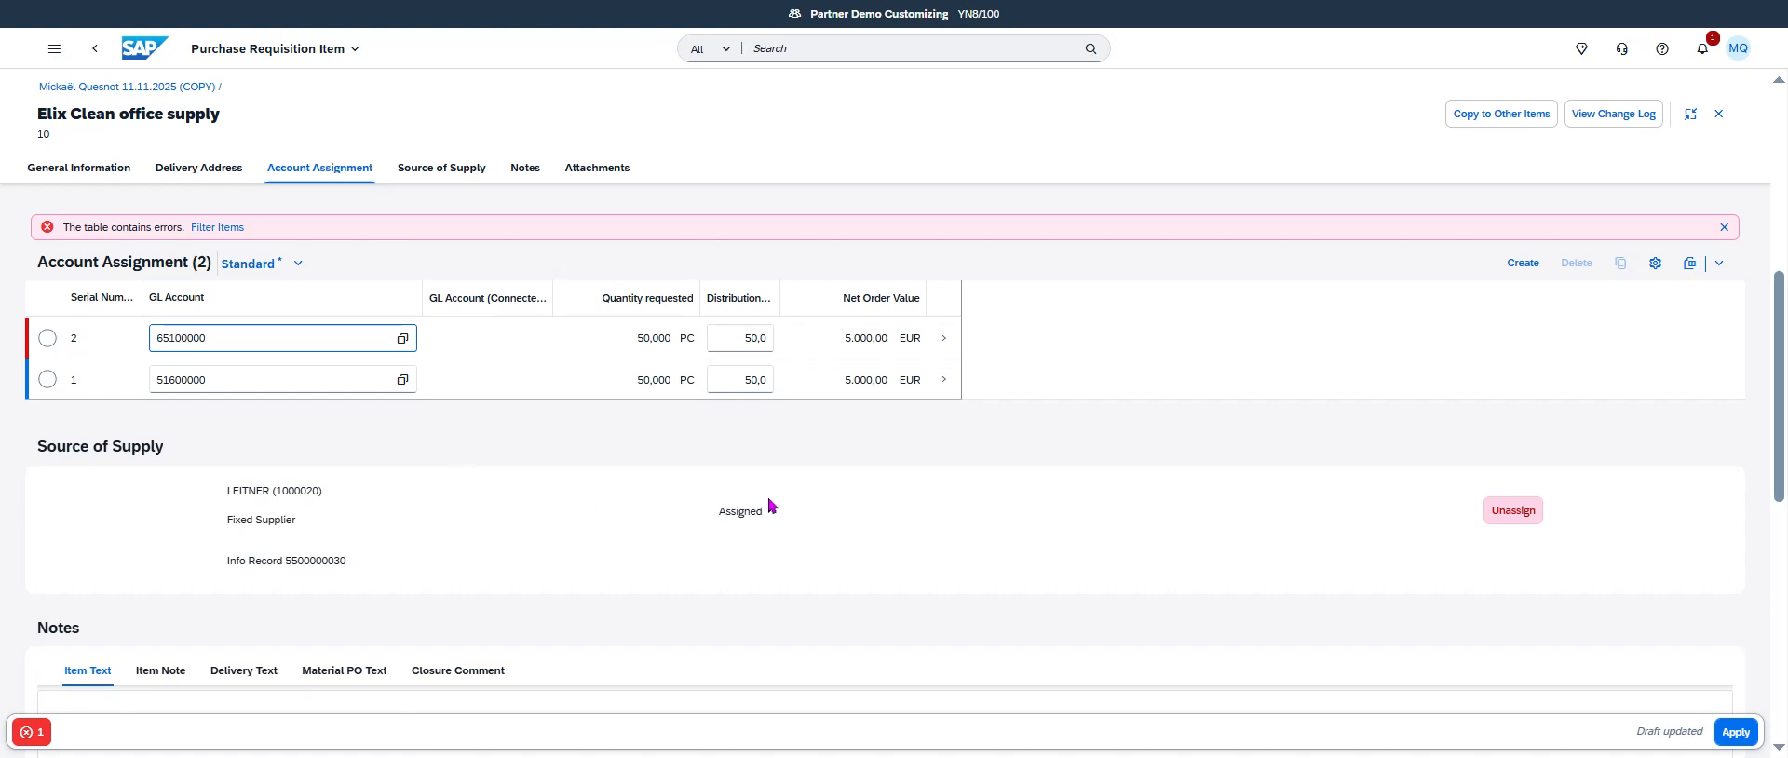
{"action": "left_click", "coordinate": [1657, 265]}
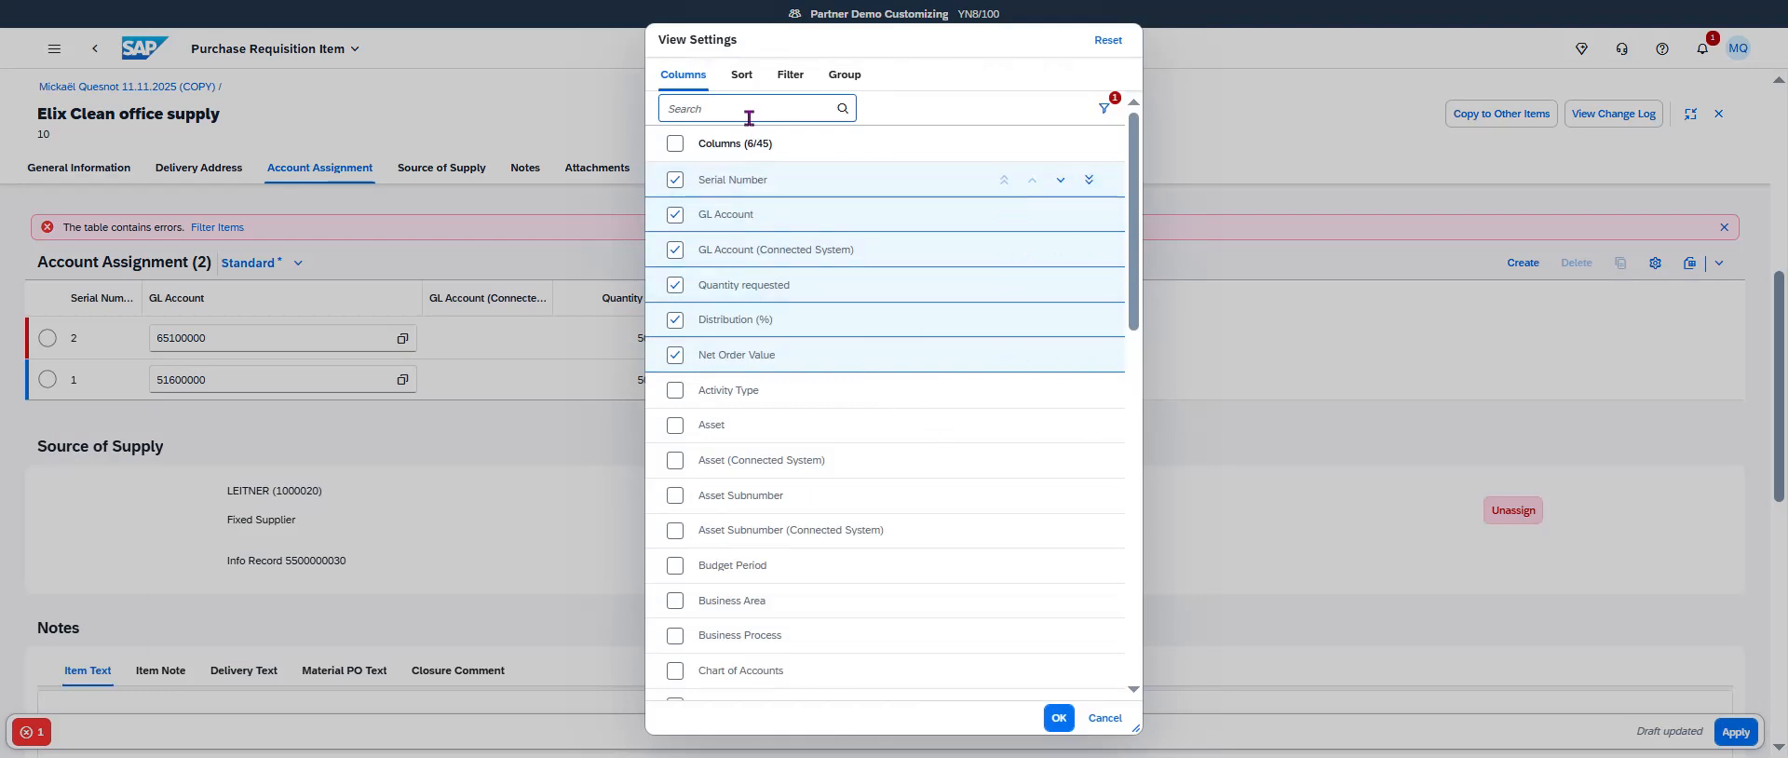
{"action": "type", "text": "cos"}
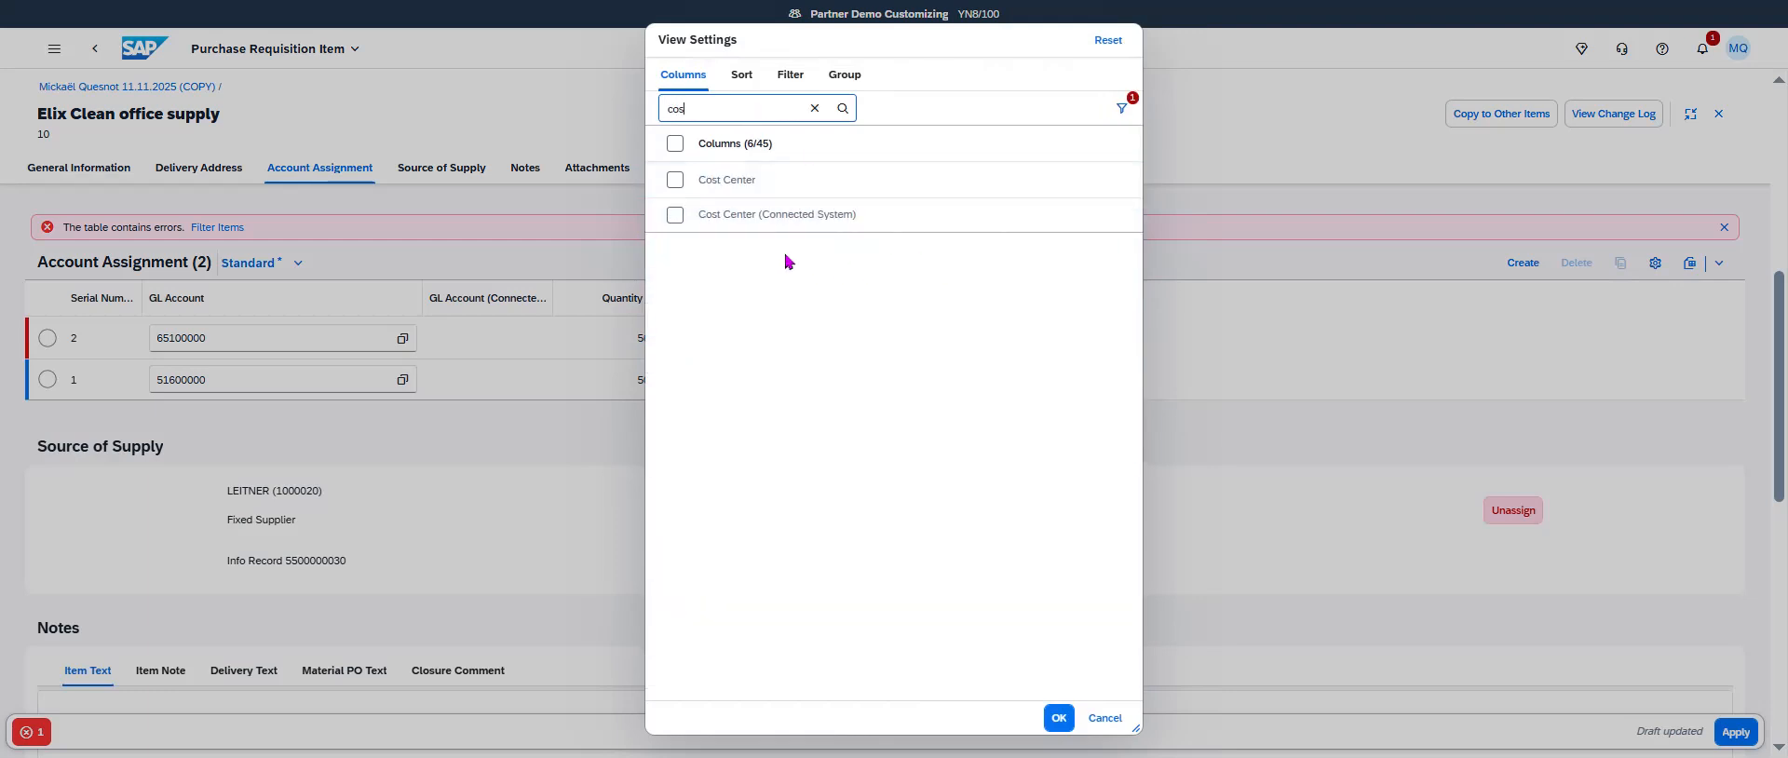
{"action": "left_click", "coordinate": [674, 180]}
{"action": "left_click", "coordinate": [1056, 718]}
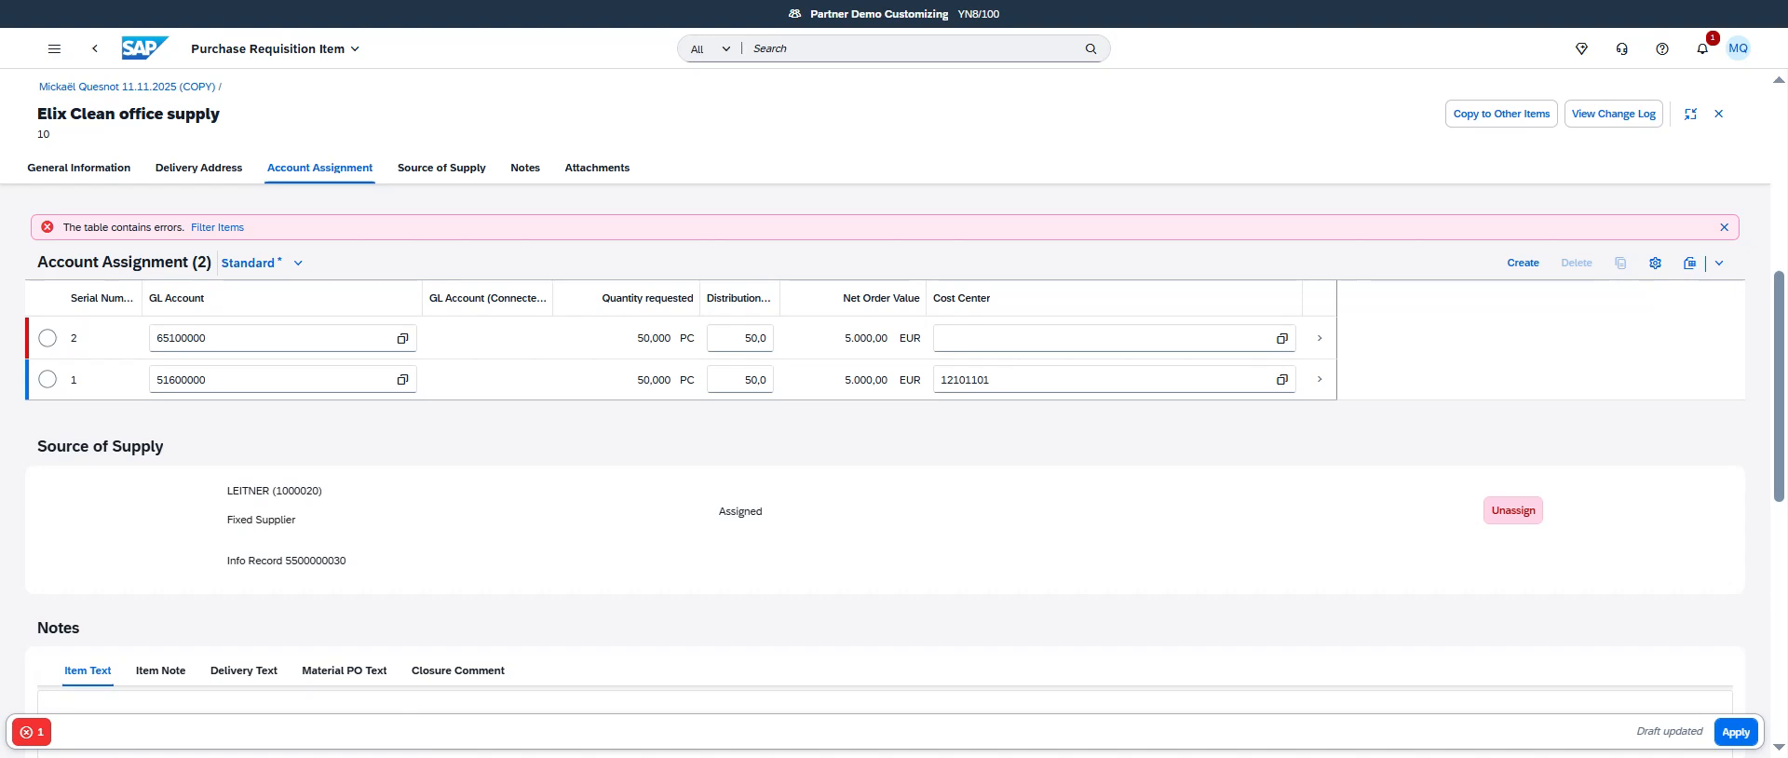
Set the GL account of account assignment line 2 to Office Supplies (65100000).
{"action": "left_click", "coordinate": [244, 337]}
{"action": "left_click", "coordinate": [206, 346]}
{"action": "double_click", "coordinate": [207, 335]}
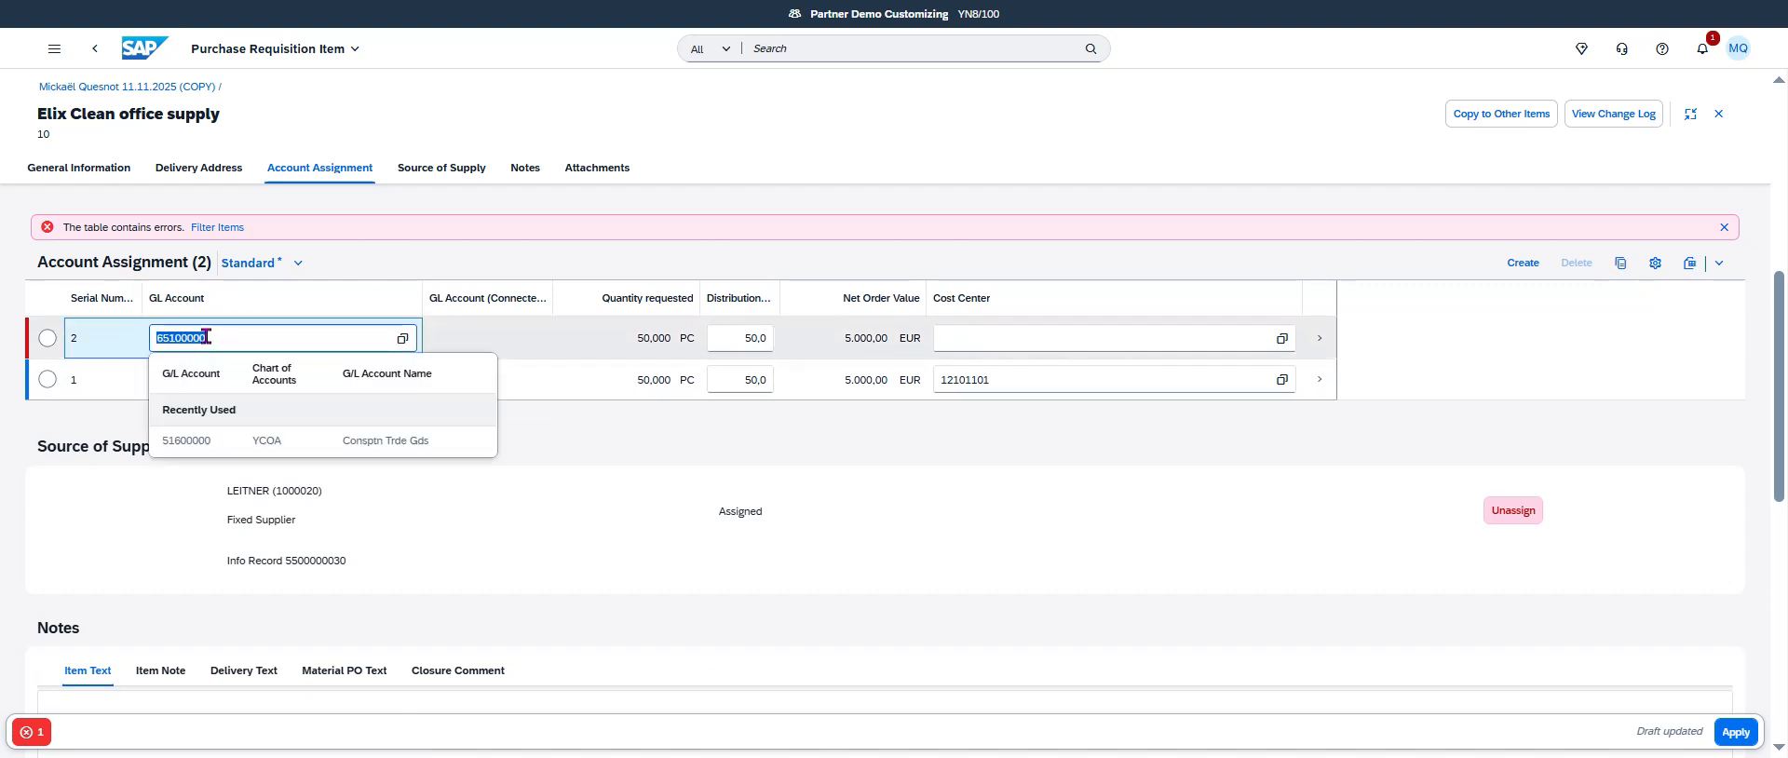
{"action": "left_click", "coordinate": [327, 330]}
{"action": "left_click", "coordinate": [320, 447]}
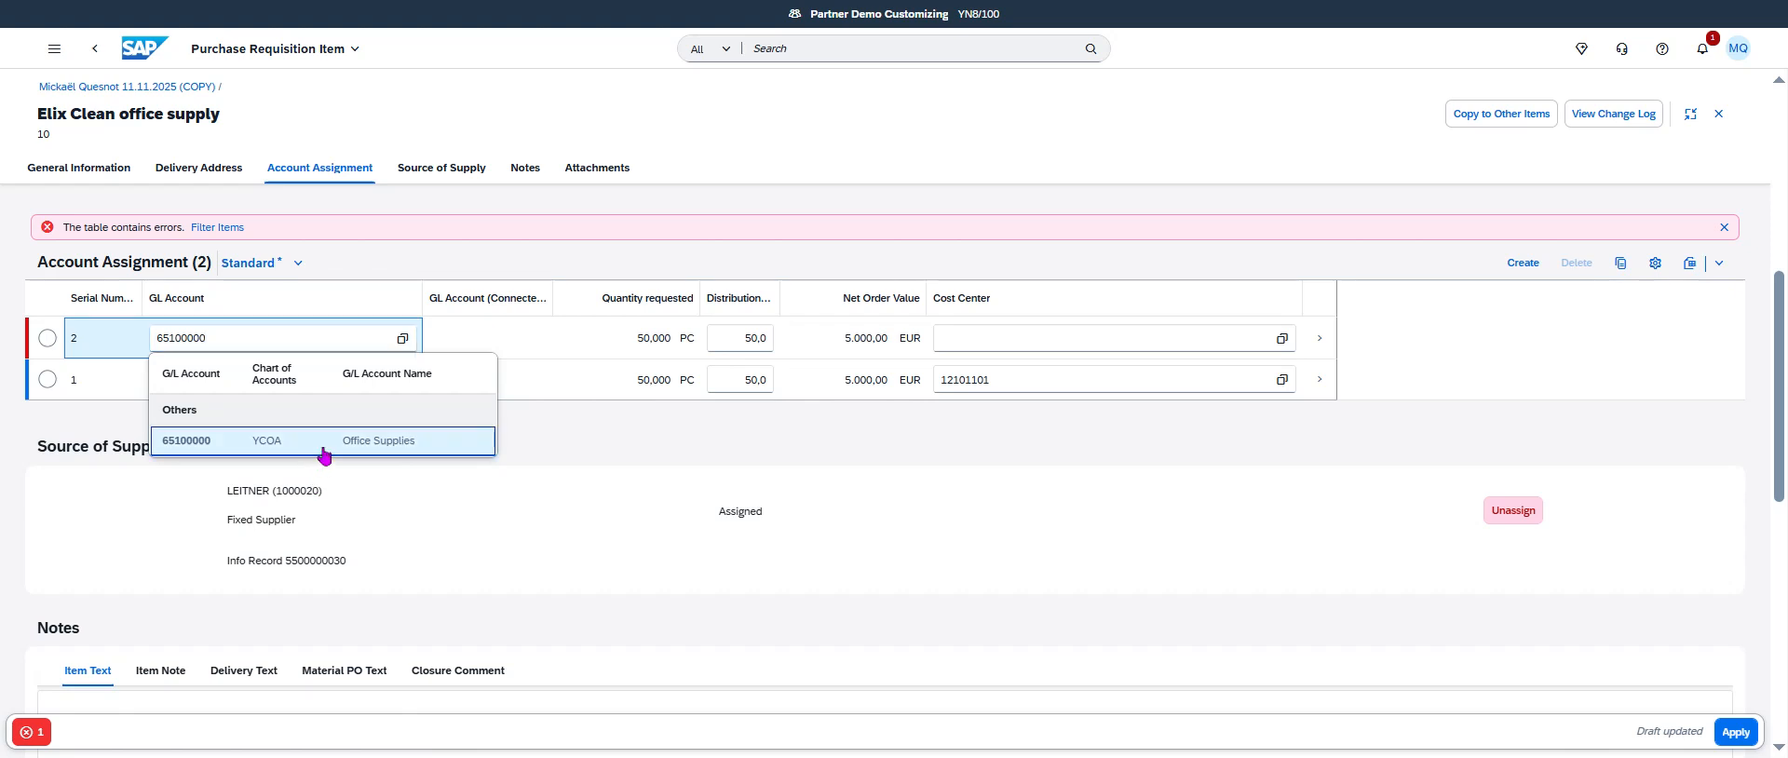
{"action": "left_click", "coordinate": [249, 385]}
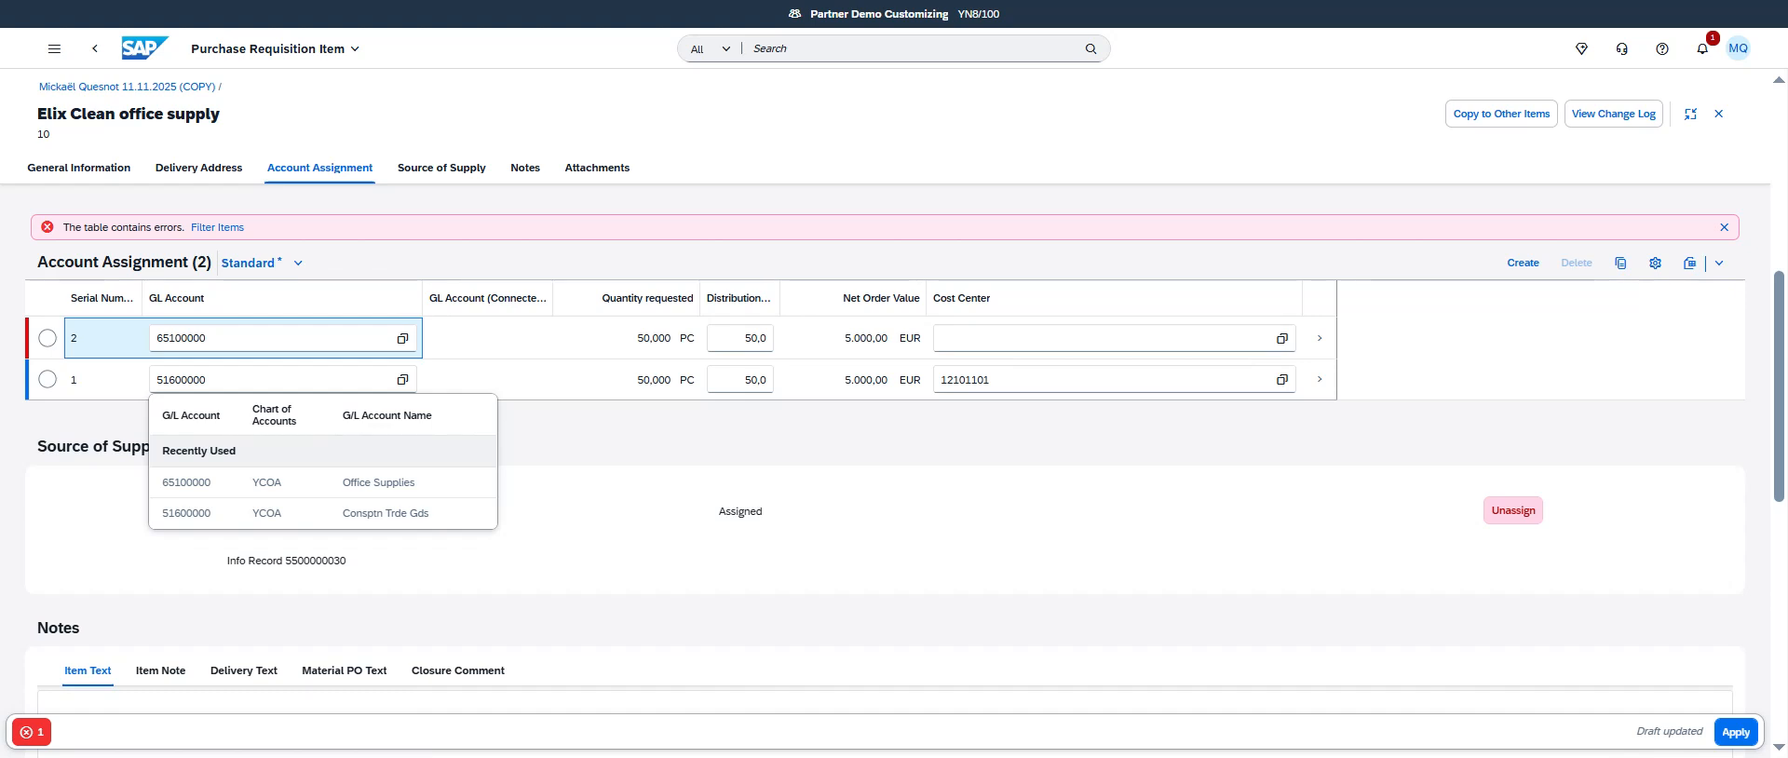
Set the distribution percentage of account assignment line 2 to 60.
{"action": "left_click", "coordinate": [741, 339]}
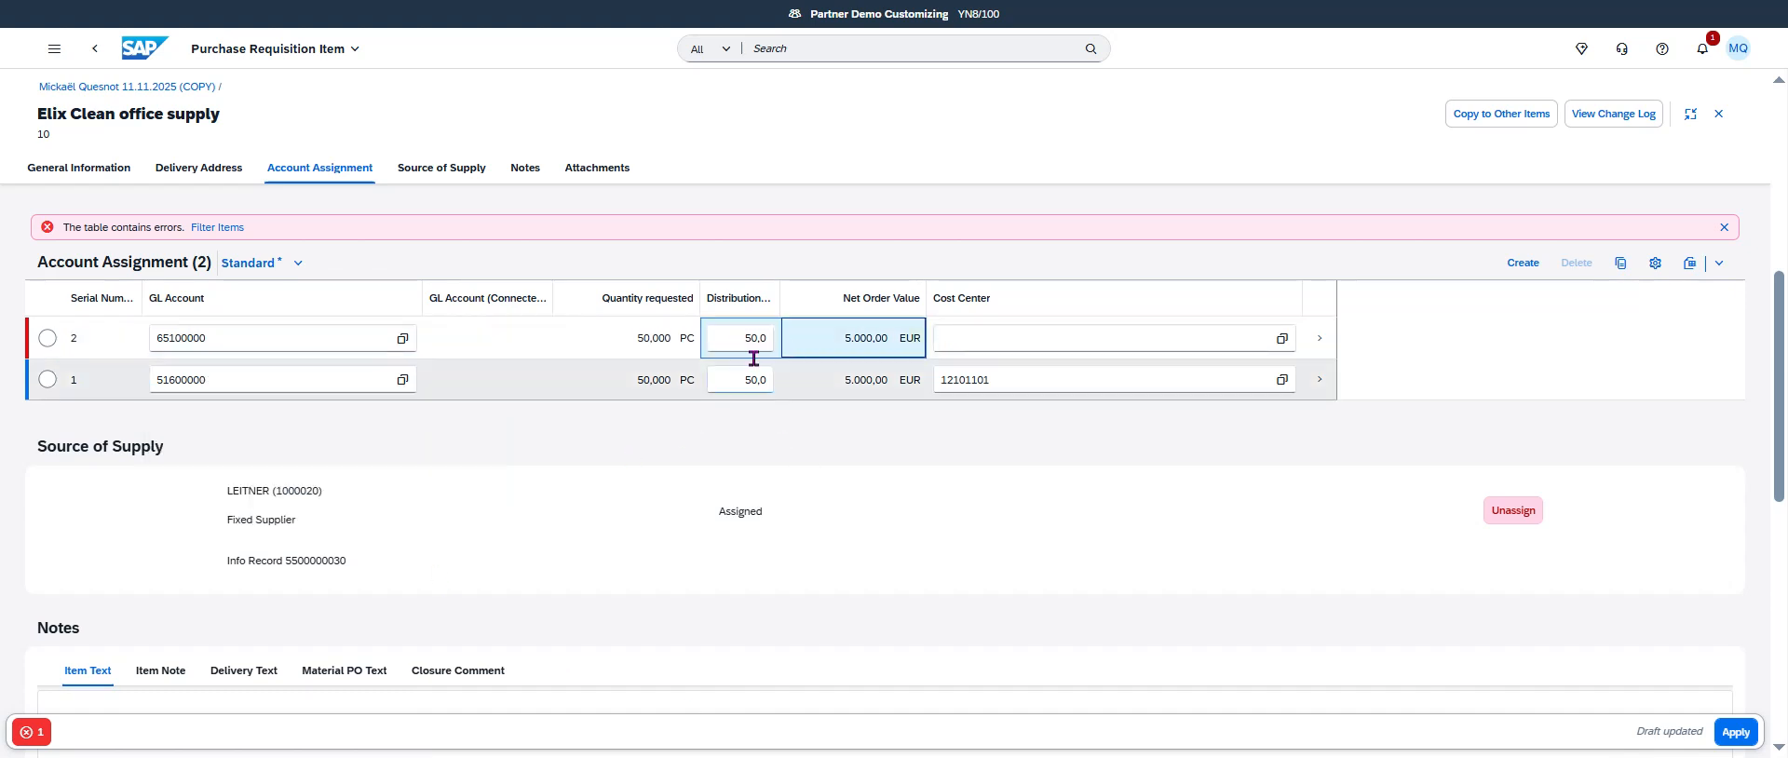
{"action": "left_click", "coordinate": [750, 338]}
{"action": "type", "text": "6"}
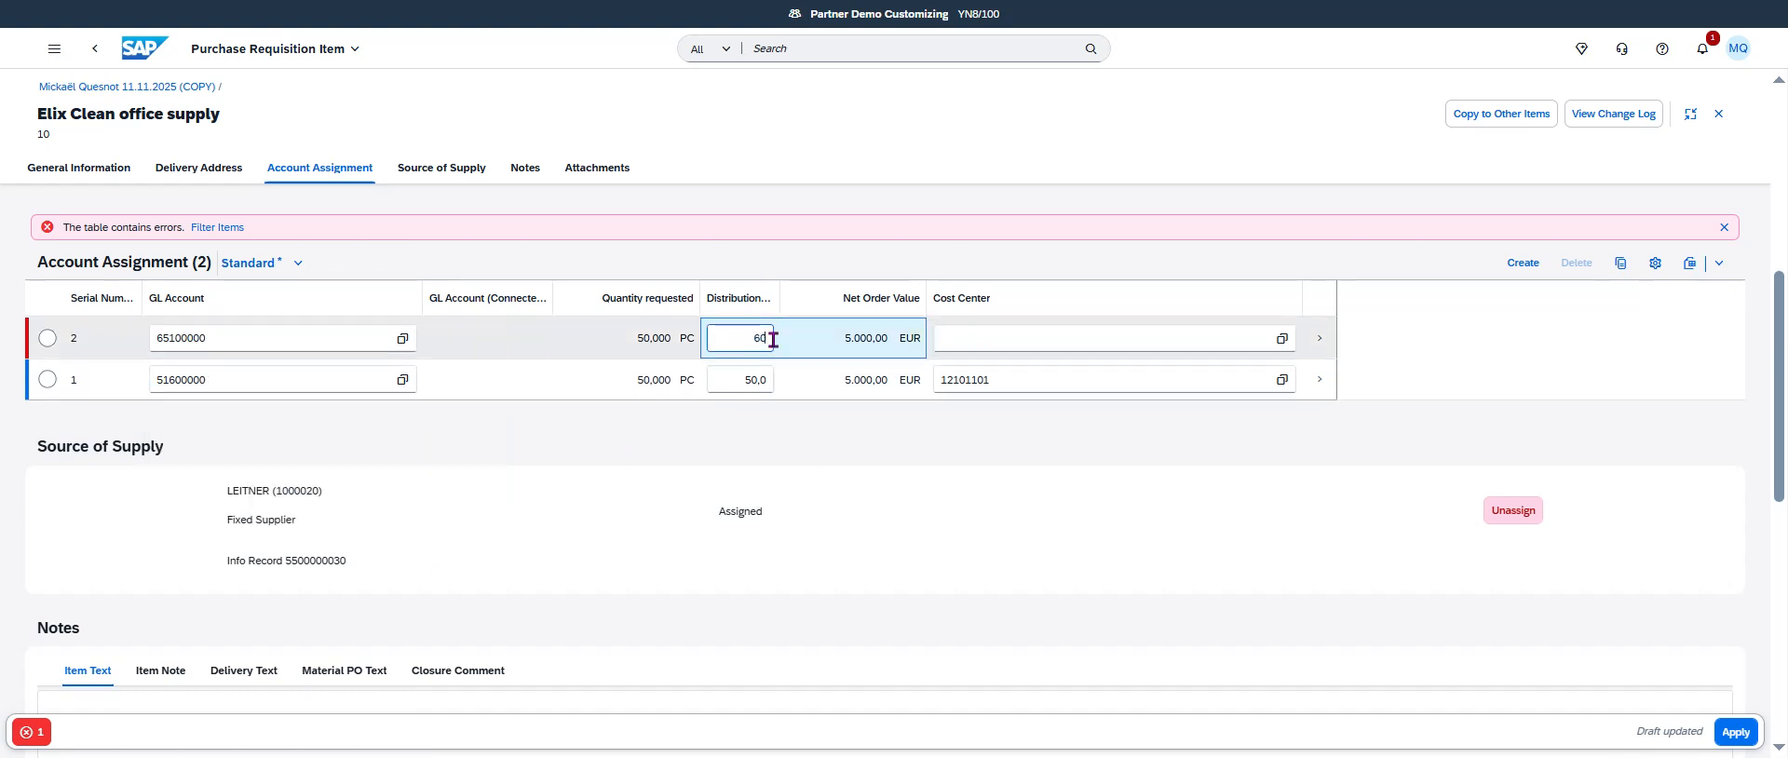
Split the account assignment 60 percent to line 2 and 40 percent to line 1, and assign cost center KPC11601 to line 2.
{"action": "type", "text": "0"}
{"action": "left_click", "coordinate": [746, 379]}
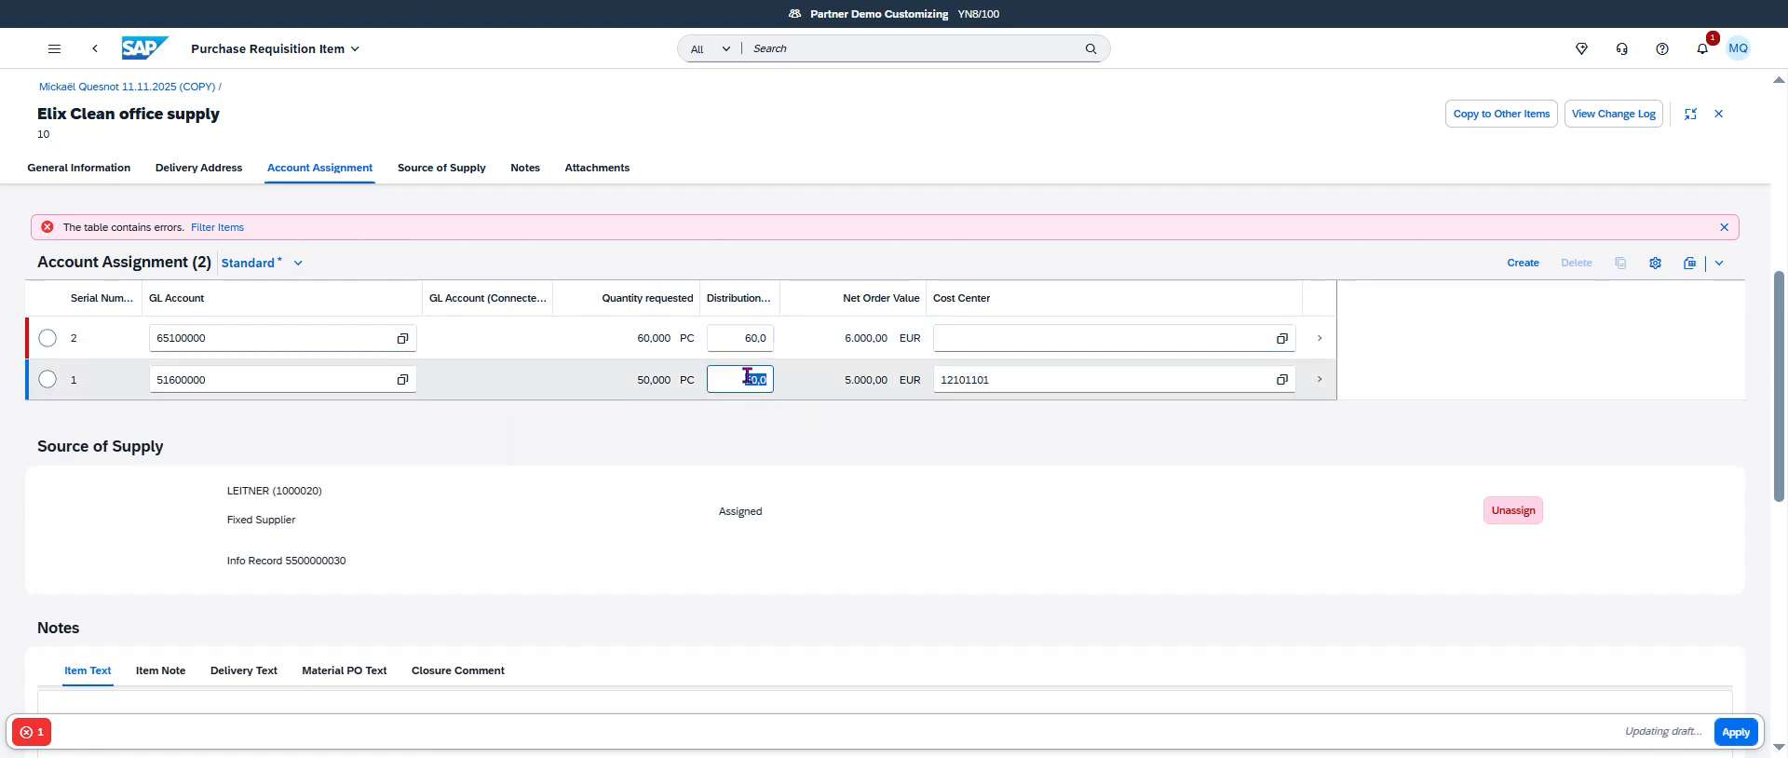
{"action": "type", "text": "40"}
{"action": "key", "text": "Return"}
{"action": "left_click", "coordinate": [964, 338]}
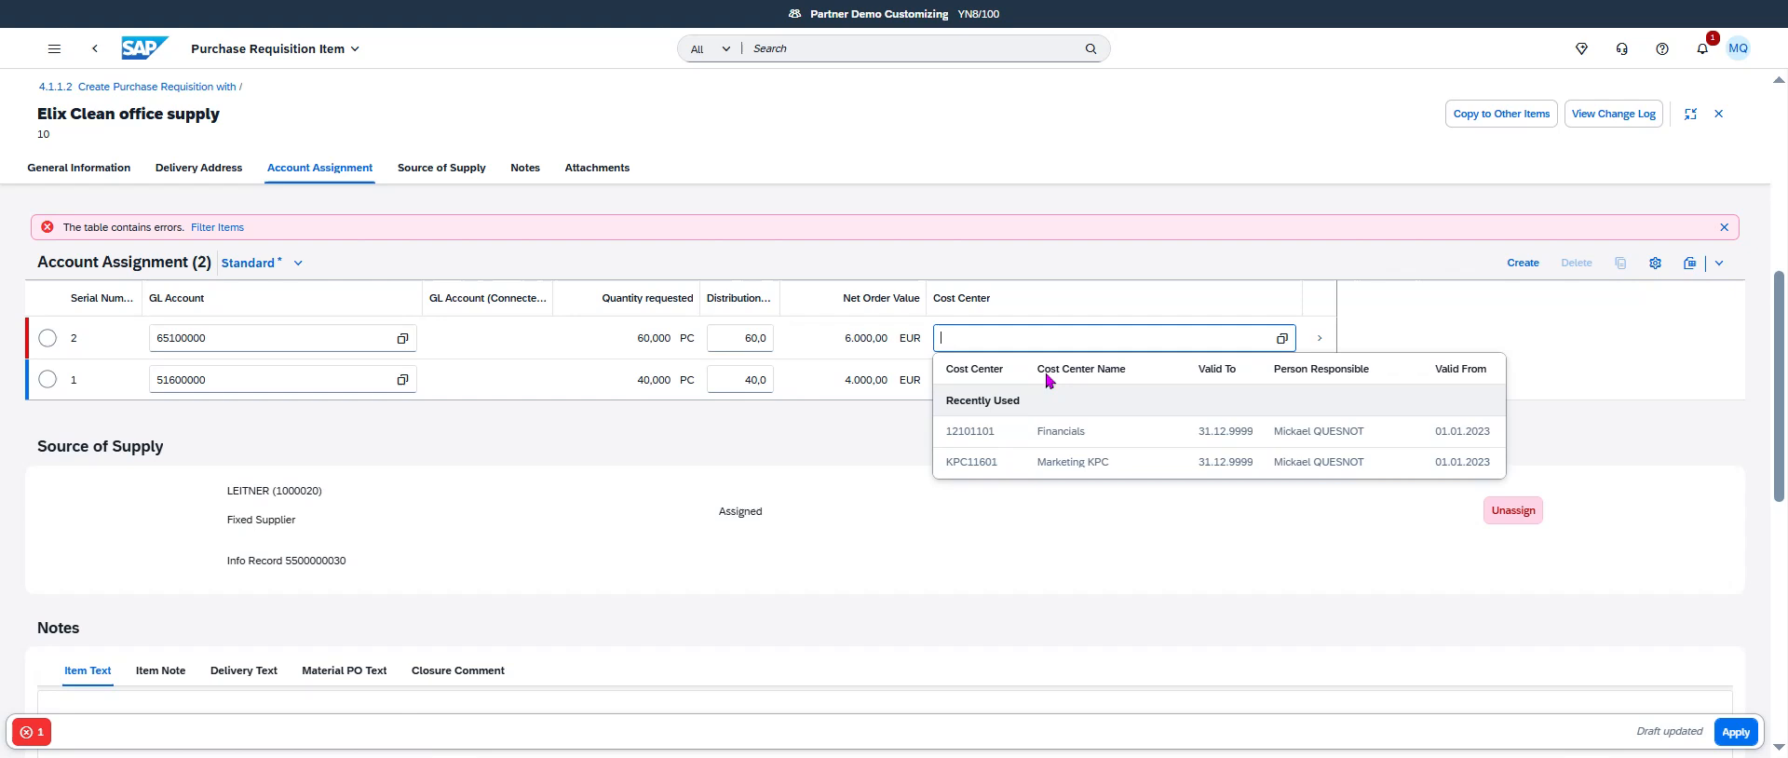
{"action": "left_click", "coordinate": [1110, 466]}
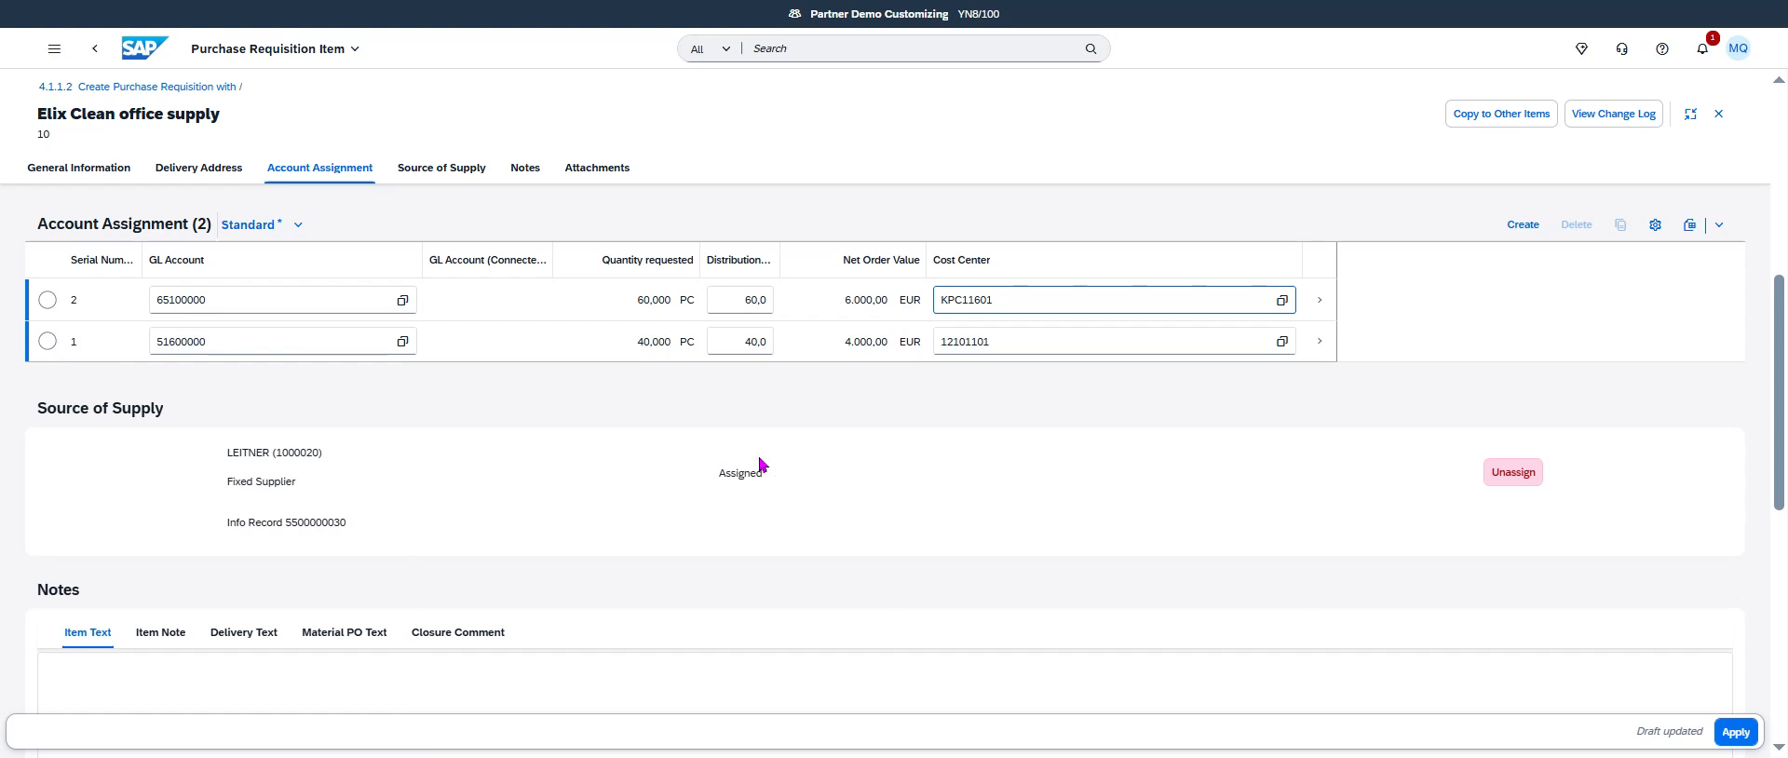
Apply the Elix Clean office supply item changes and order the purchase requisition.
{"action": "left_click", "coordinate": [442, 168]}
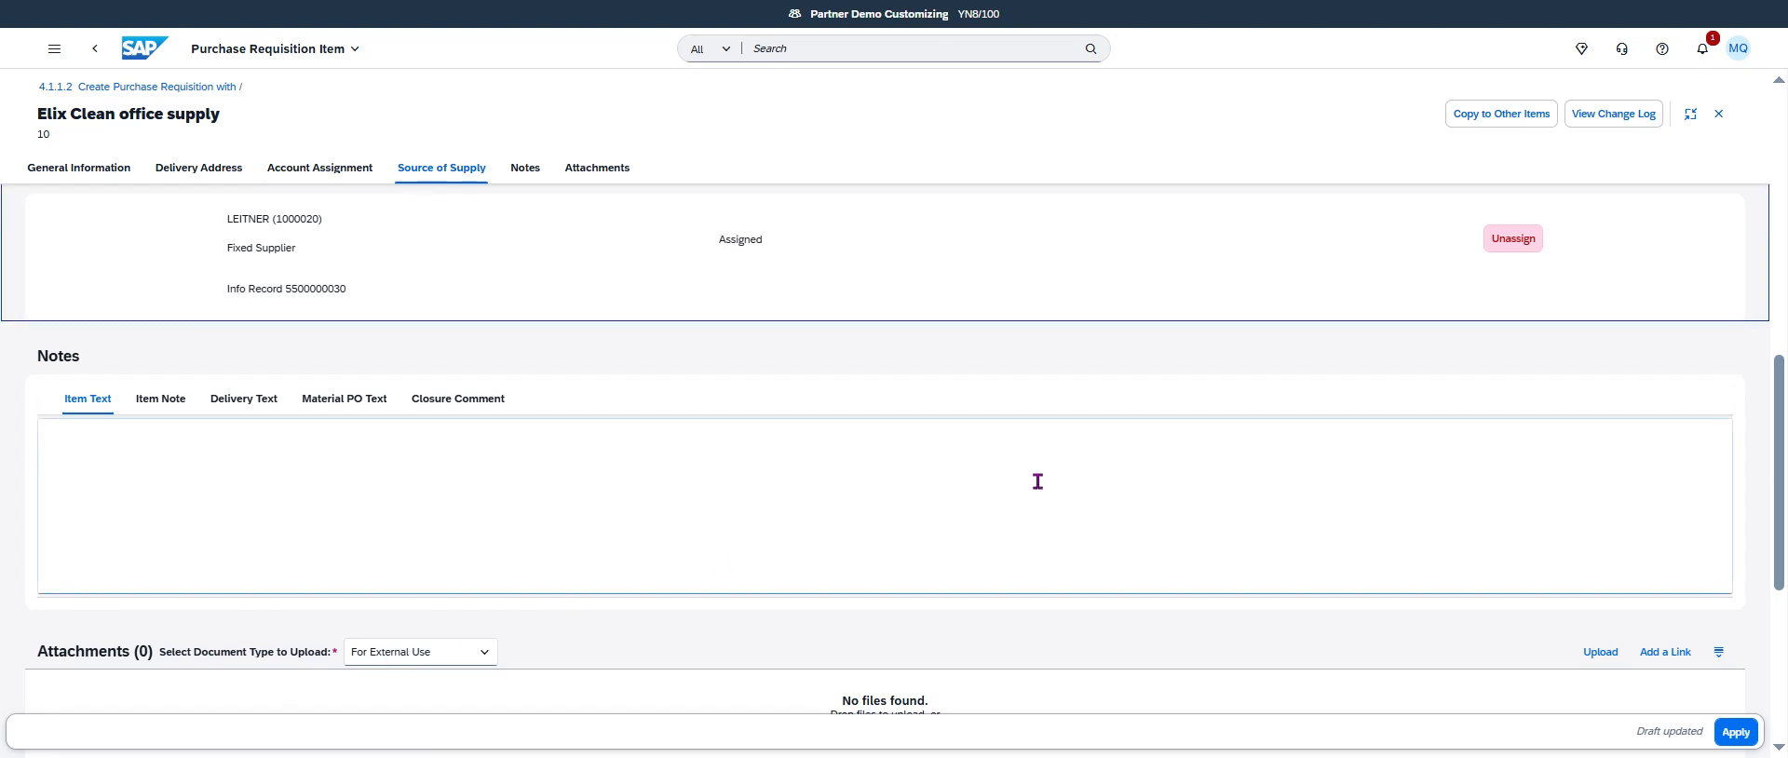
{"action": "left_click", "coordinate": [1737, 738]}
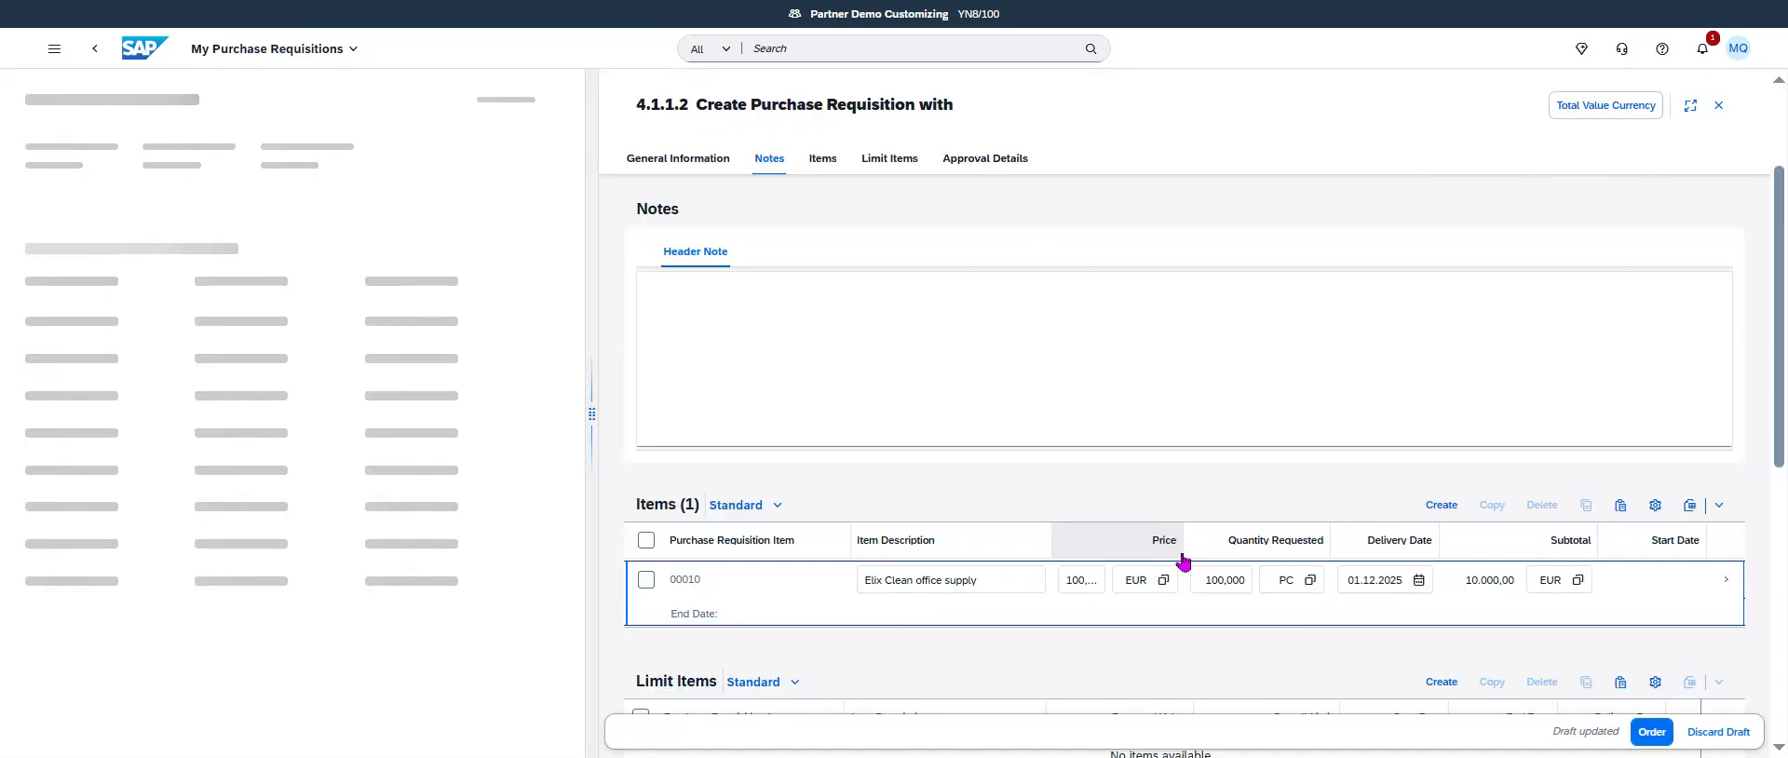
{"action": "left_click", "coordinate": [1652, 731]}
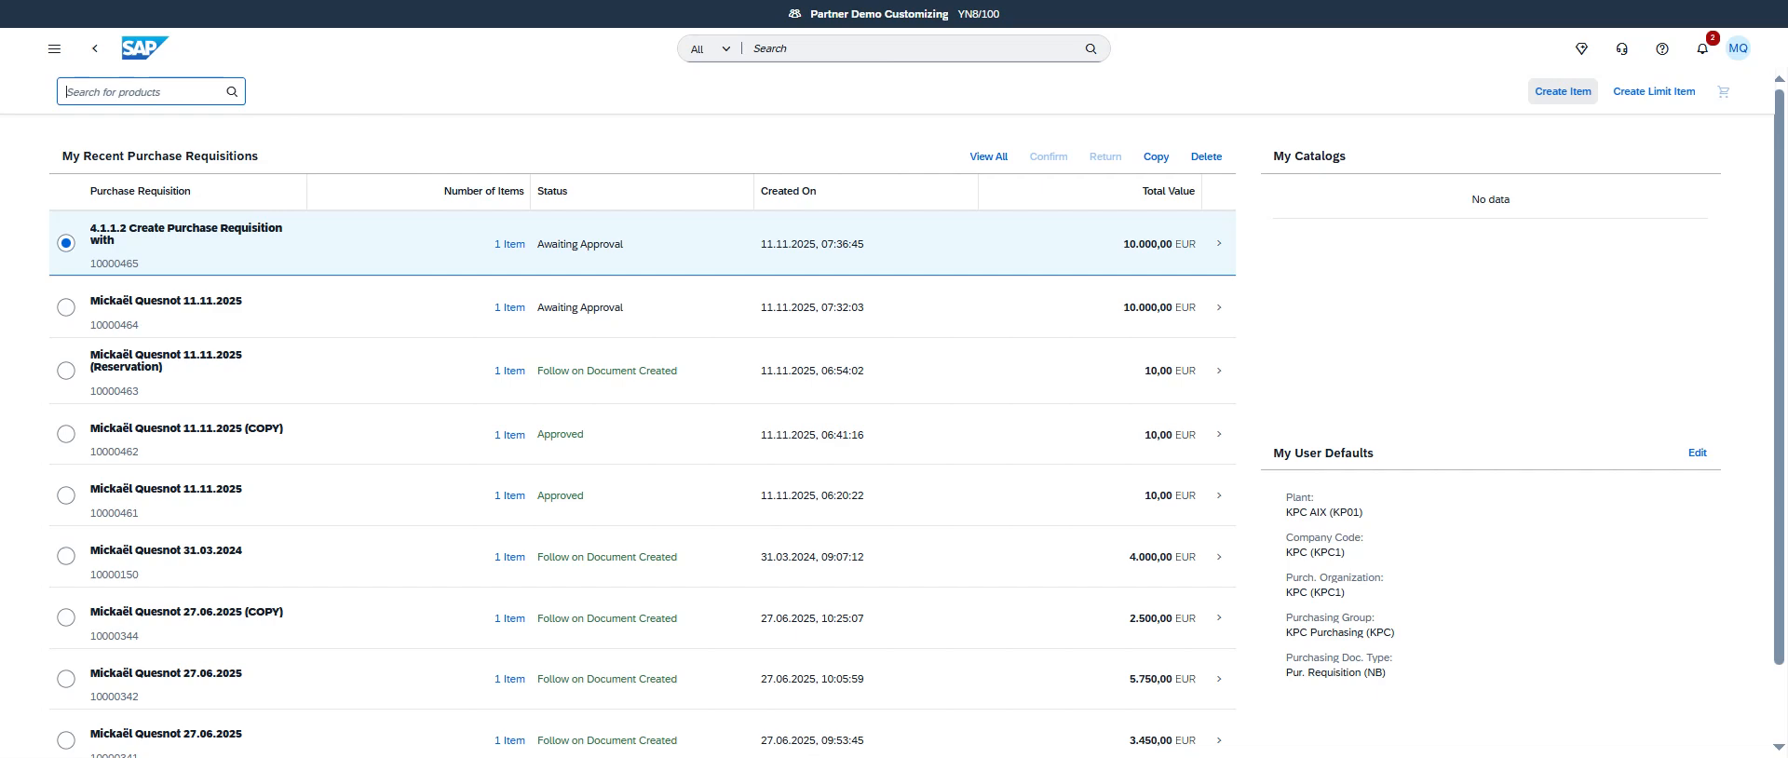
Create a new requisition item described "office supply" with material group YBMM00 (Non-Sto Mat. w.o ID).
{"action": "left_click", "coordinate": [1563, 92]}
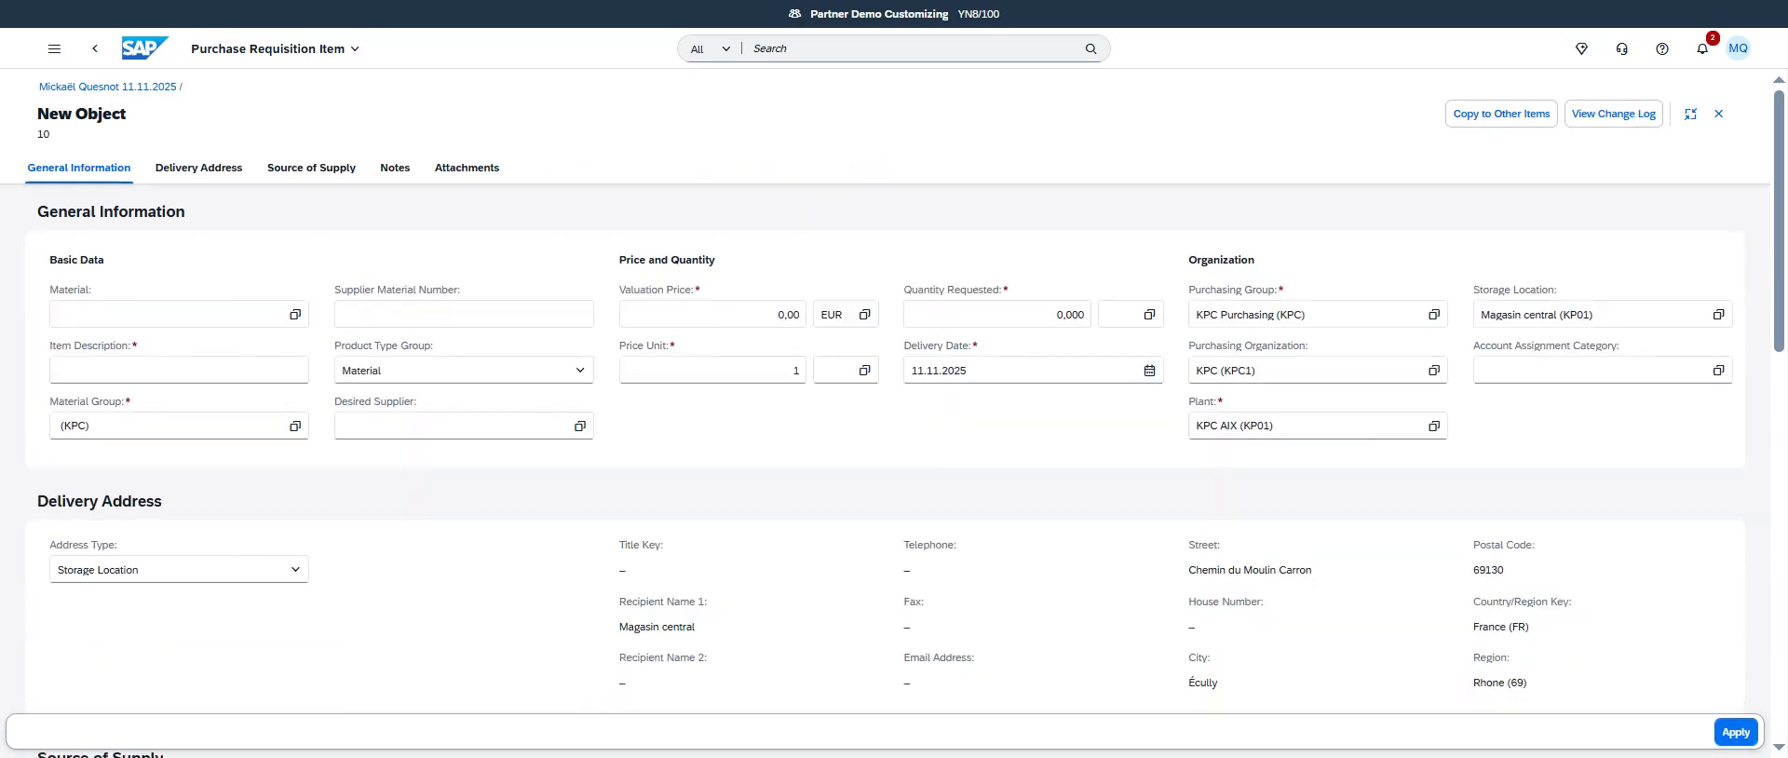
{"action": "left_click", "coordinate": [140, 373]}
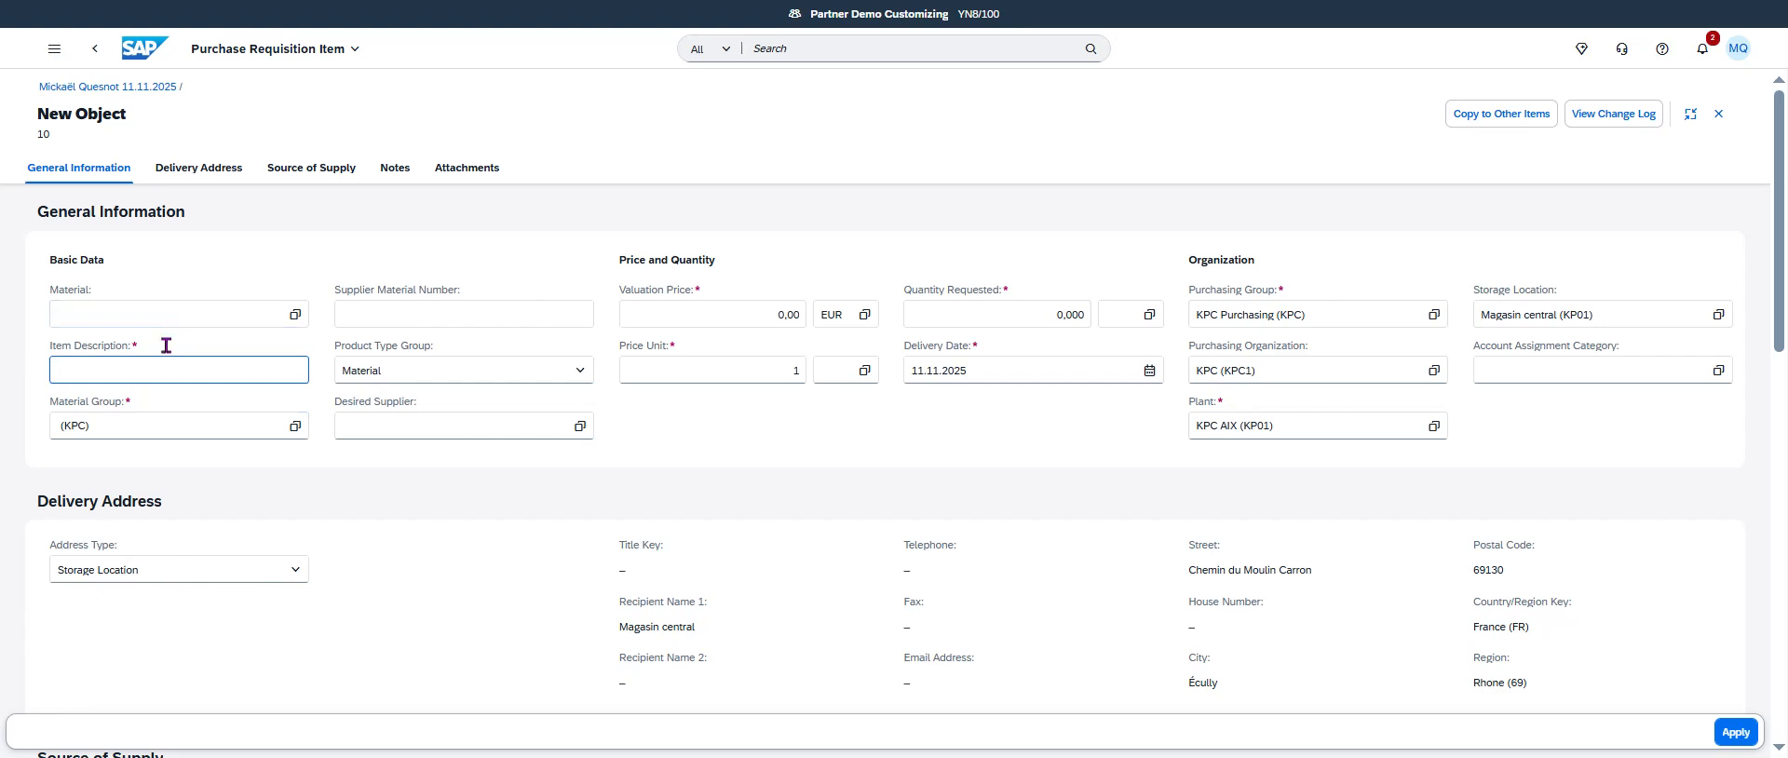
{"action": "type", "text": "office supply"}
{"action": "left_click", "coordinate": [157, 420]}
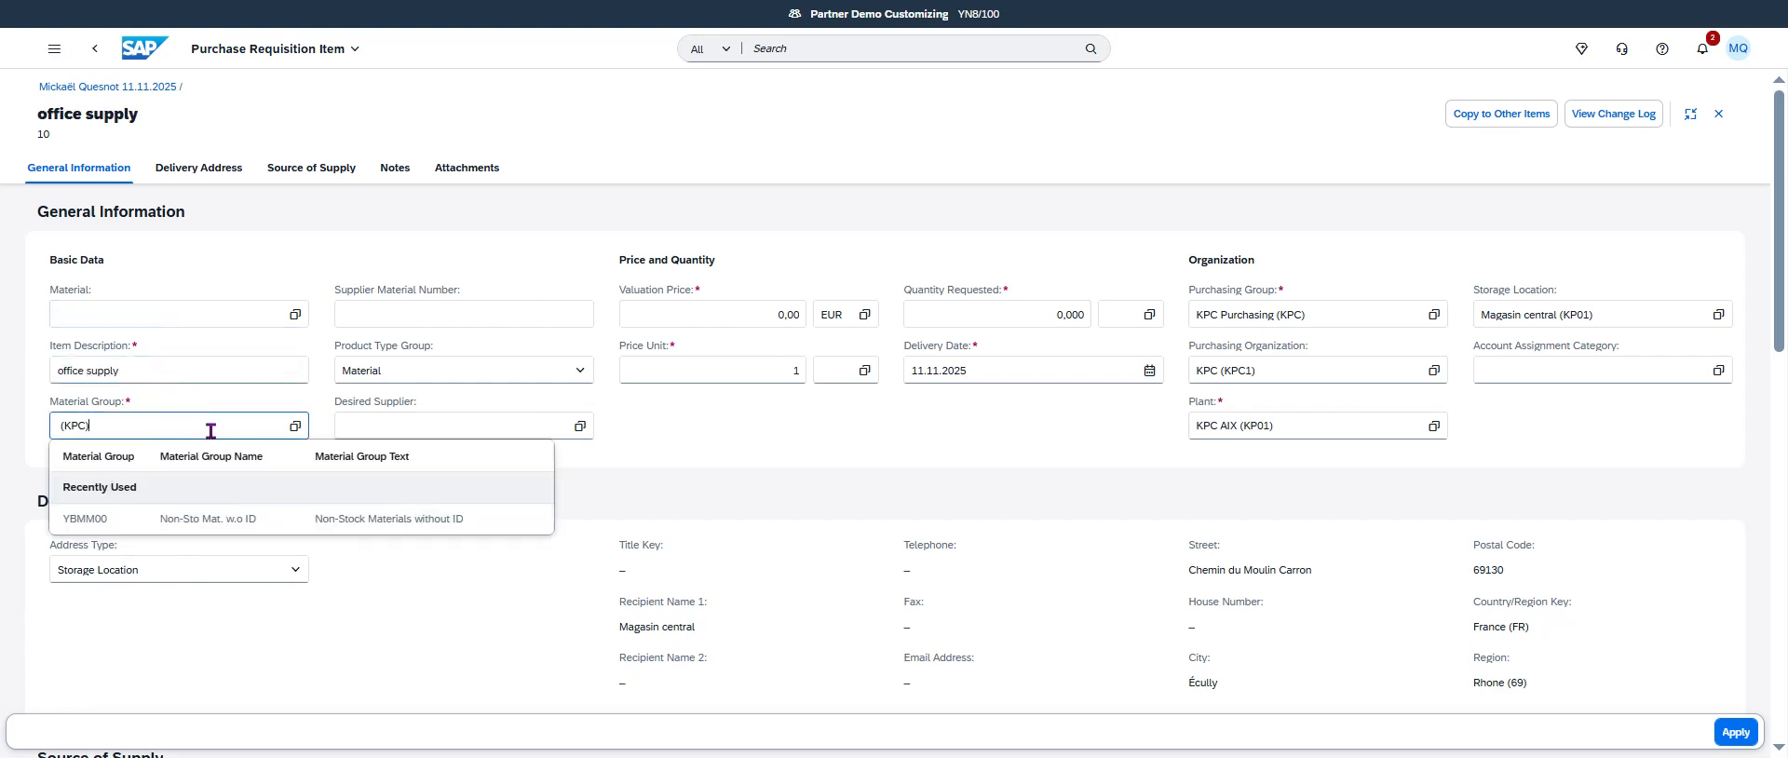
{"action": "left_click", "coordinate": [104, 519]}
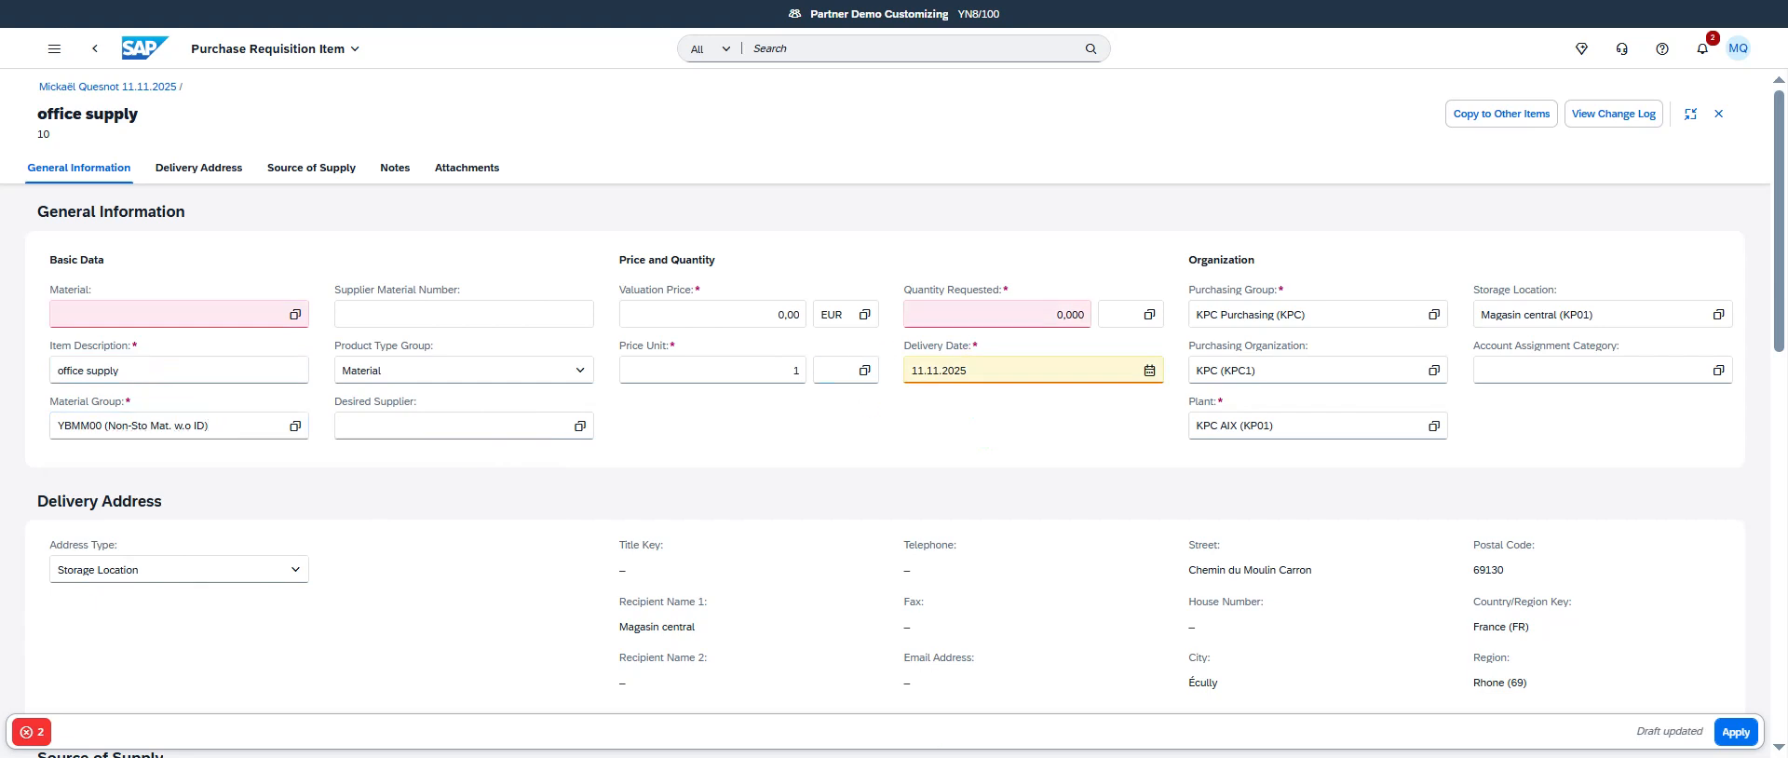
Set the item's valuation price to 100 EUR per 1 EA and its requested quantity to 100.
{"action": "left_click", "coordinate": [737, 312]}
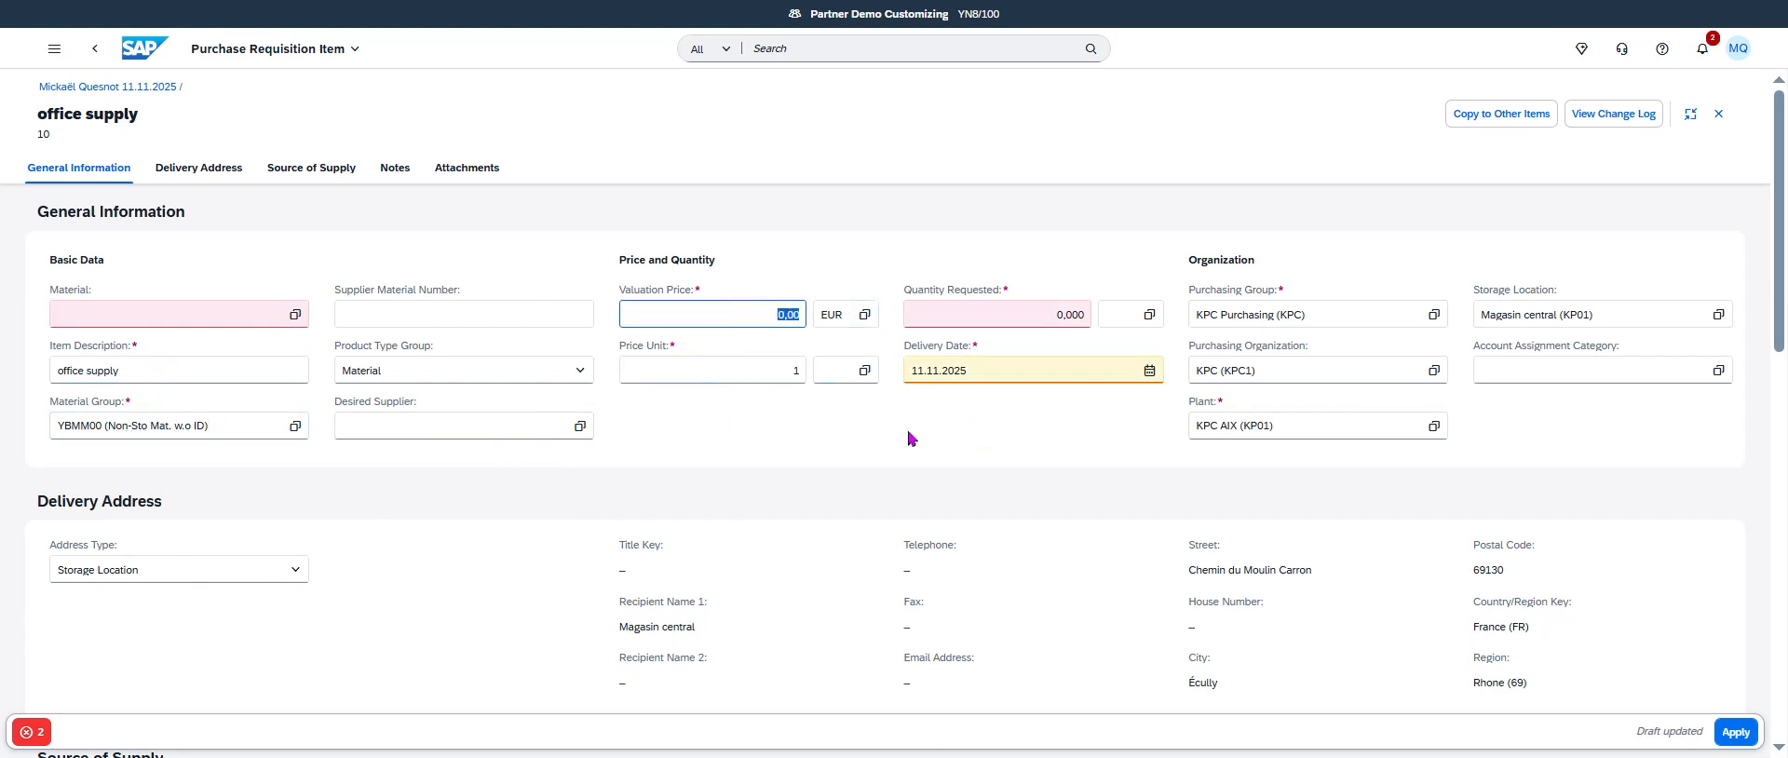
{"action": "type", "text": "100"}
{"action": "key", "text": "Tab"}
{"action": "key", "text": "Tab"}
{"action": "key", "text": "Tab"}
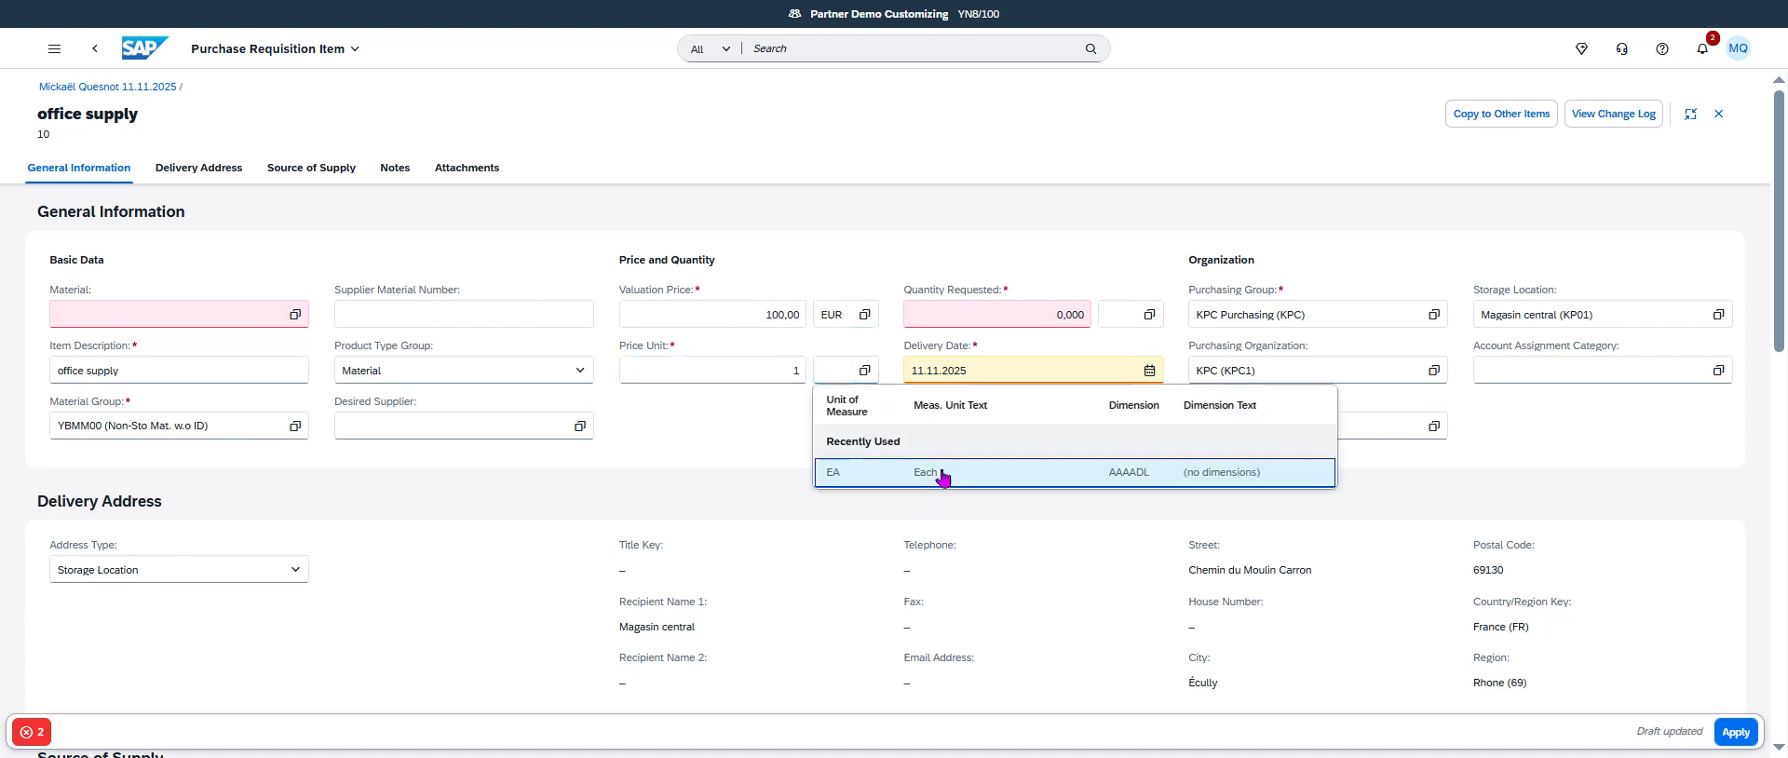
{"action": "left_click", "coordinate": [963, 473]}
{"action": "left_click", "coordinate": [990, 311]}
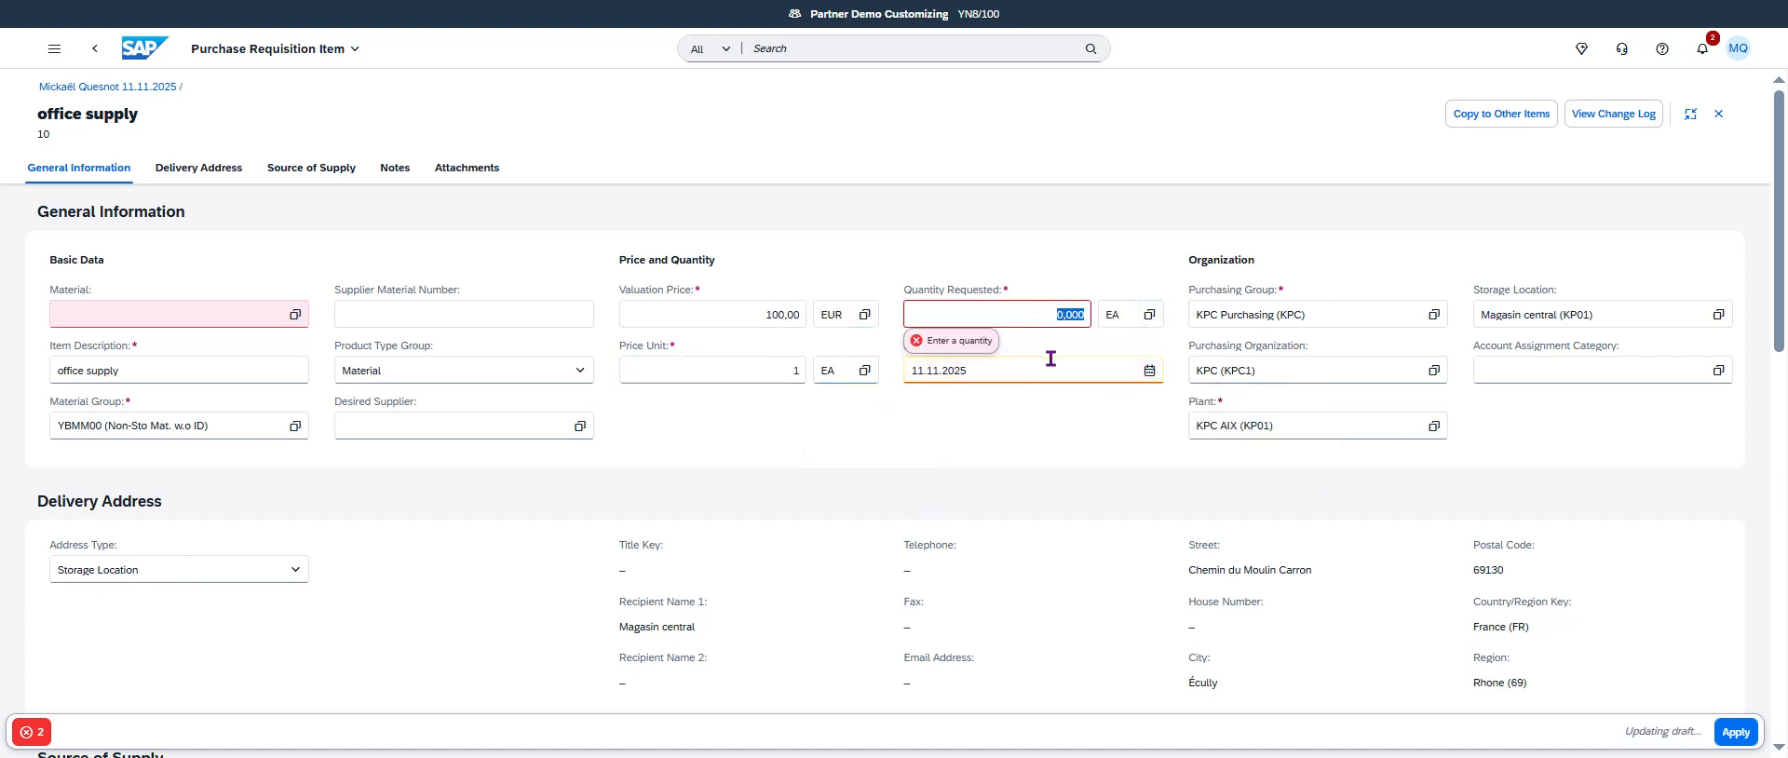
{"action": "type", "text": "100"}
{"action": "key", "text": "Return"}
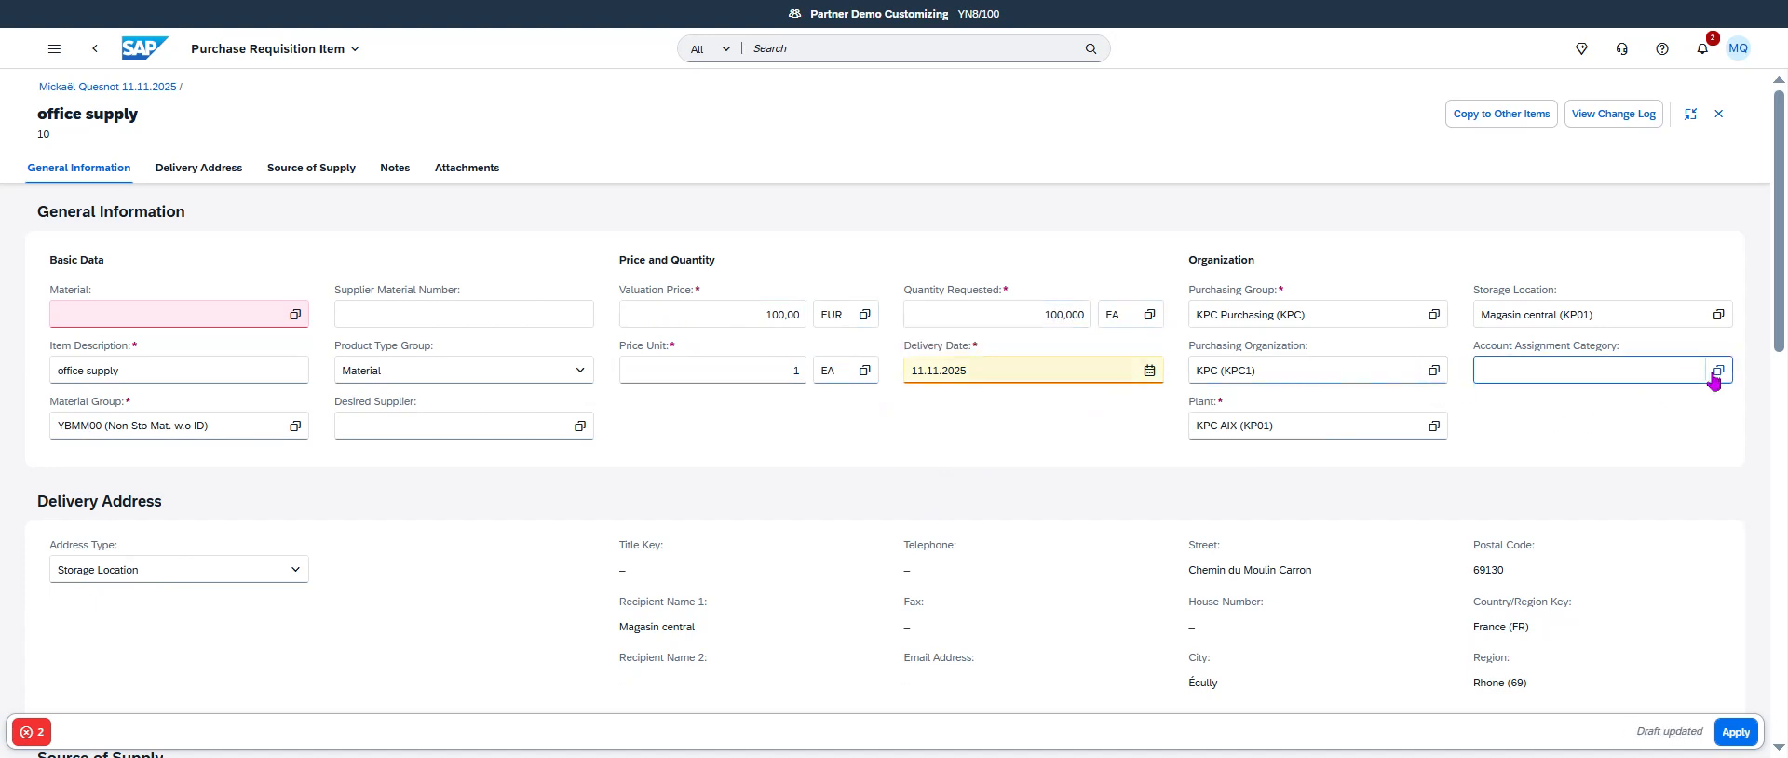
Set the office supply item's account assignment category to Unknown (U).
{"action": "left_click", "coordinate": [1718, 369]}
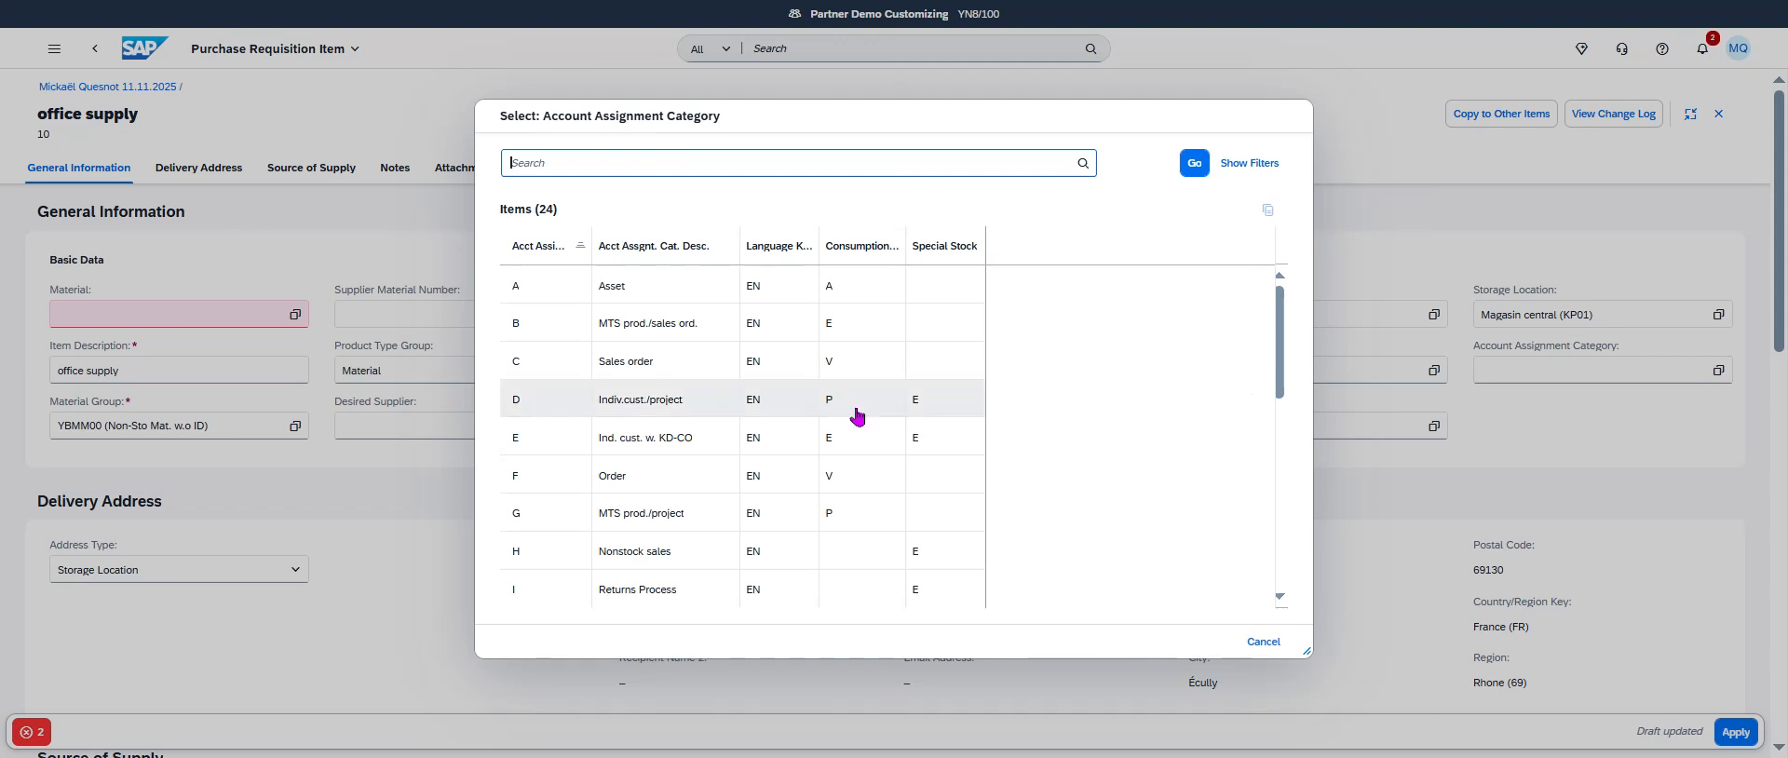
{"action": "scroll", "coordinate": [857, 415], "scroll_direction": "down", "scroll_amount": 6}
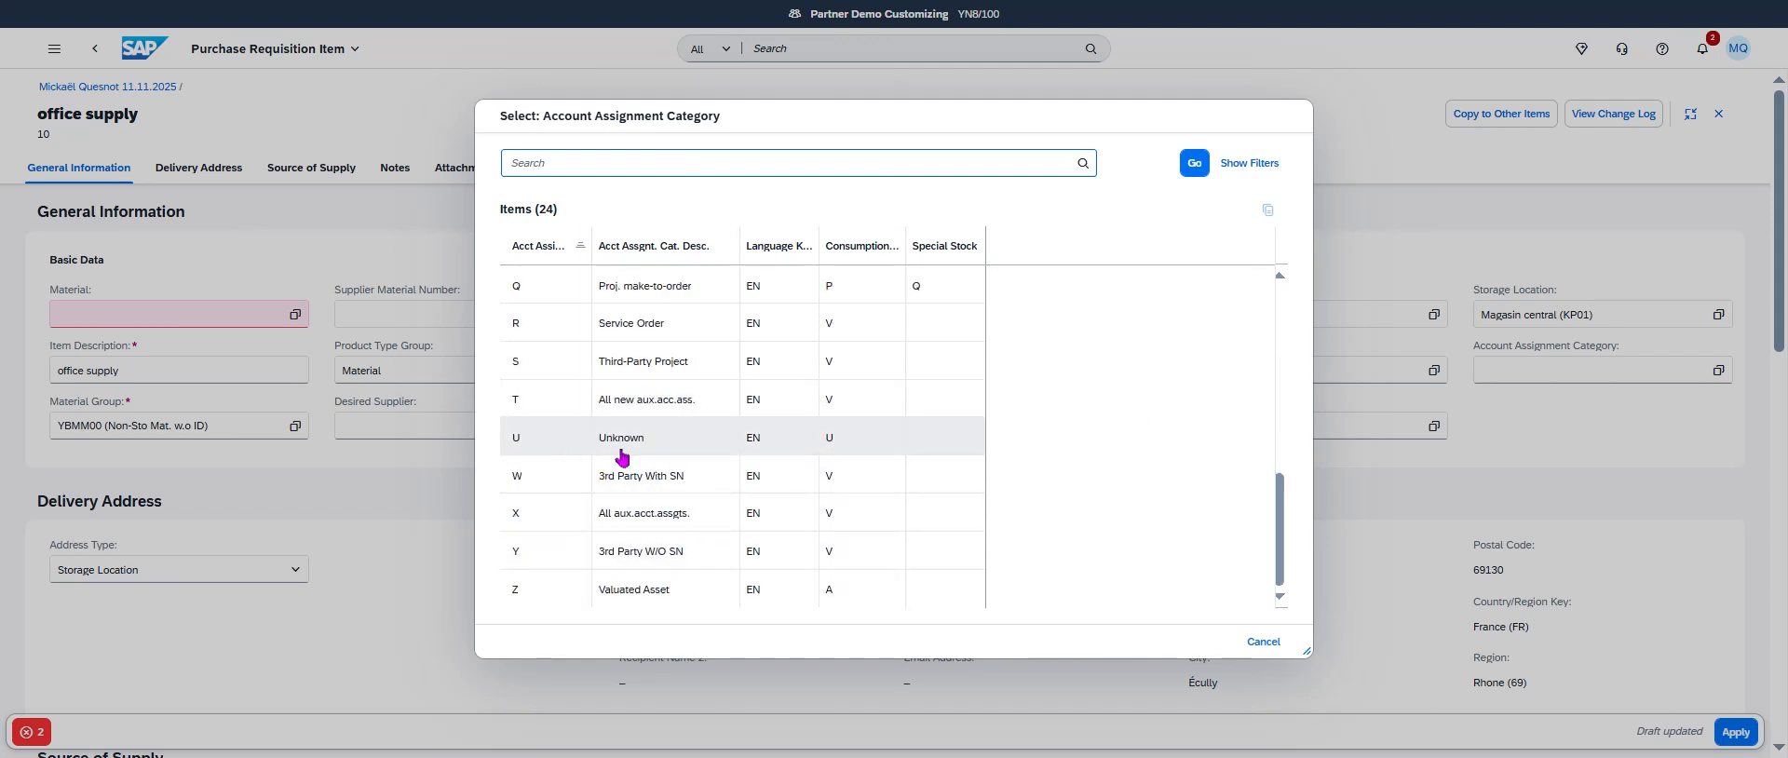
{"action": "left_click", "coordinate": [654, 454]}
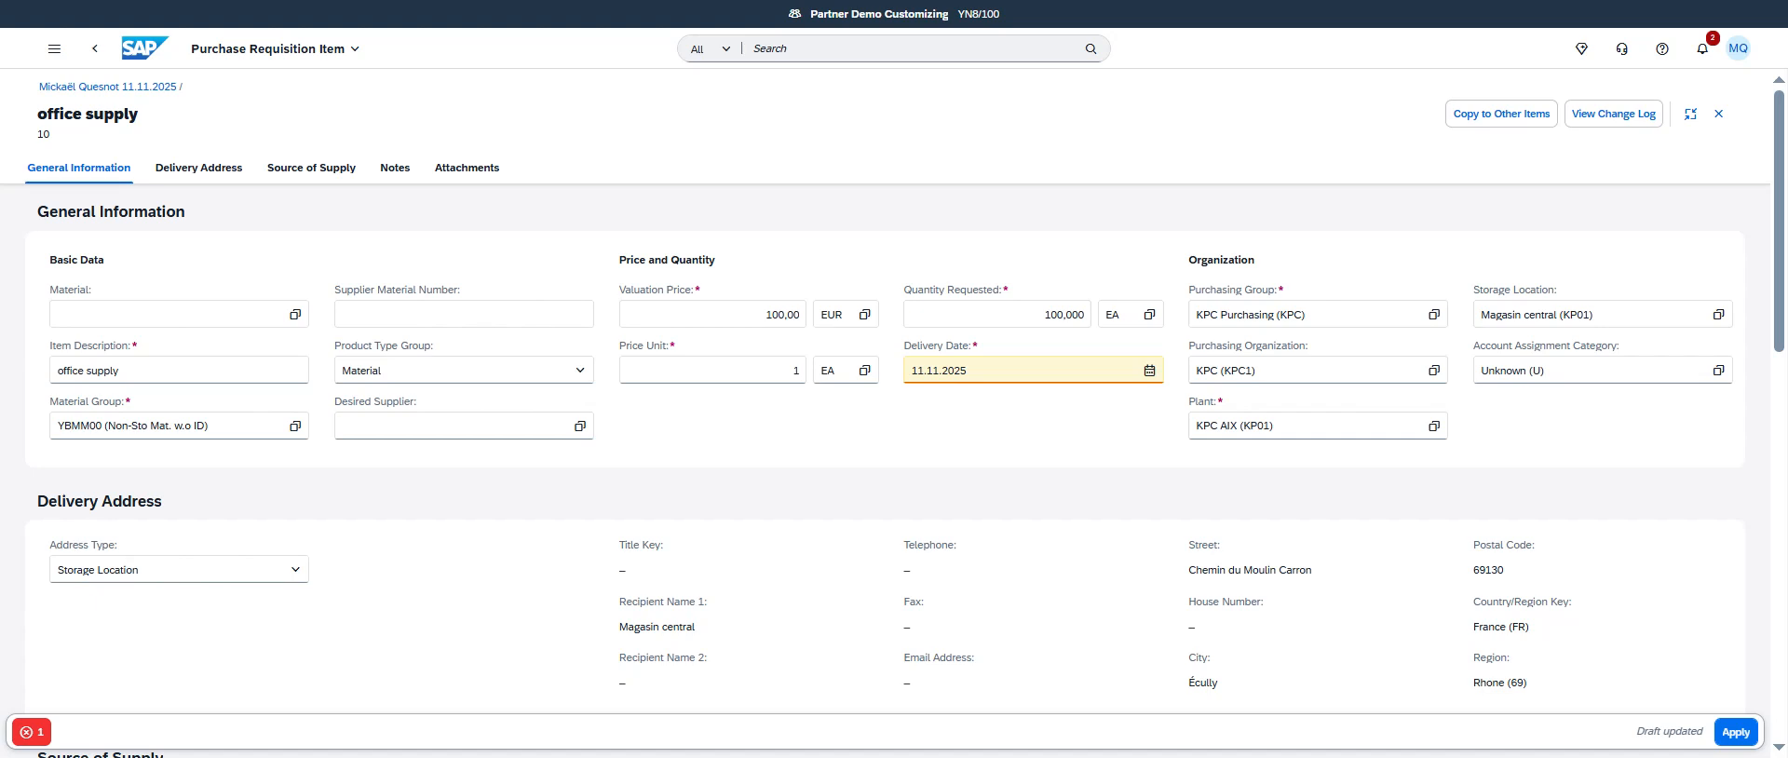
Review the item's error and warning messages and change its price and quantity unit of measure to PC.
{"action": "left_click", "coordinate": [42, 734]}
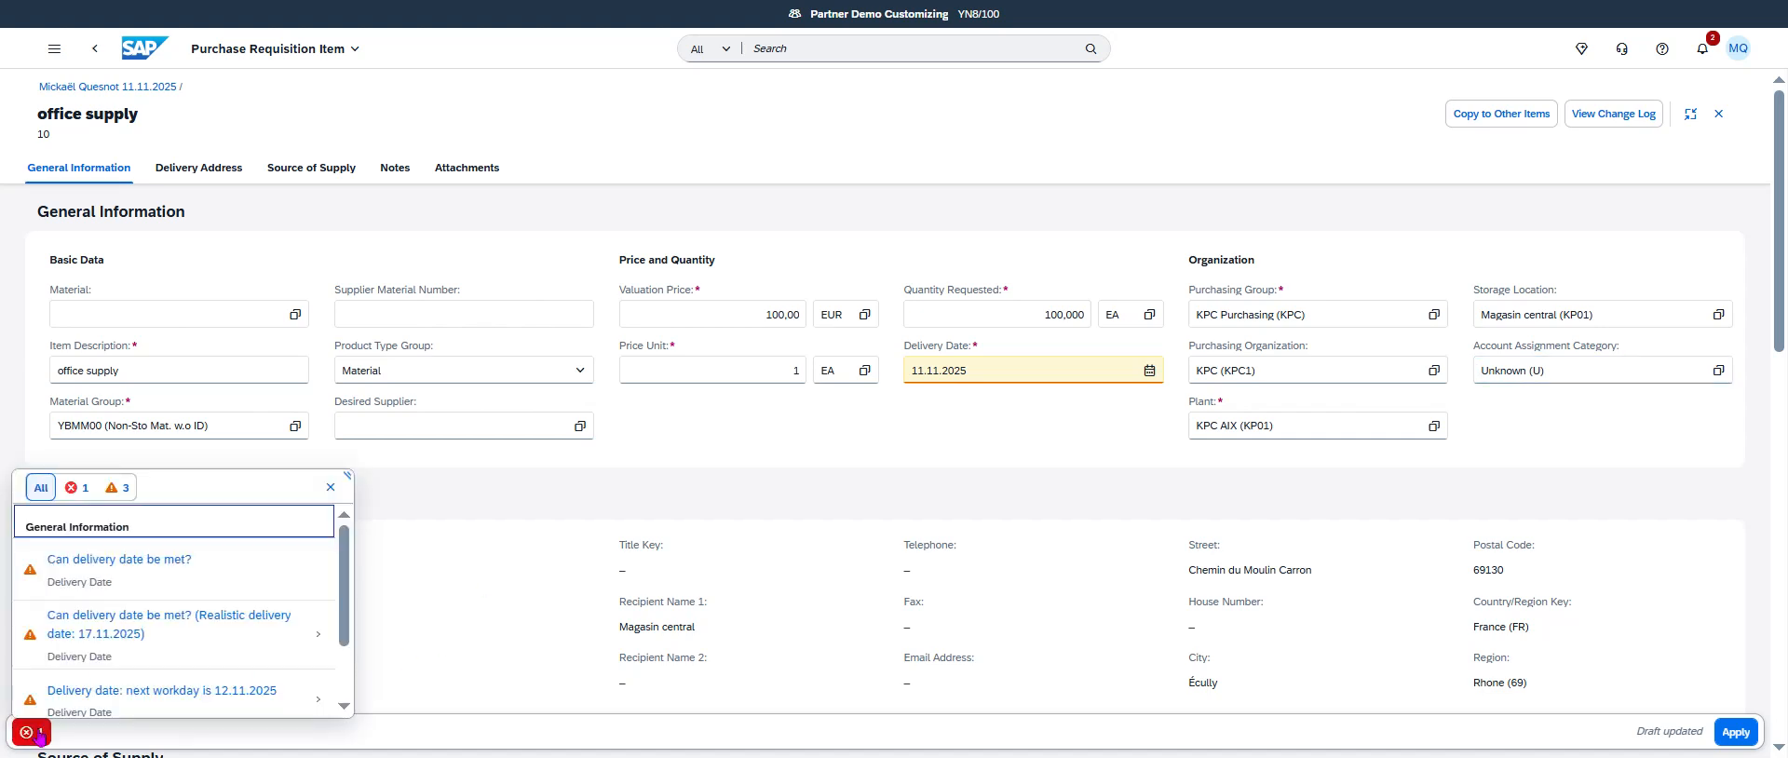
{"action": "scroll", "coordinate": [298, 630], "scroll_direction": "down", "scroll_amount": 2}
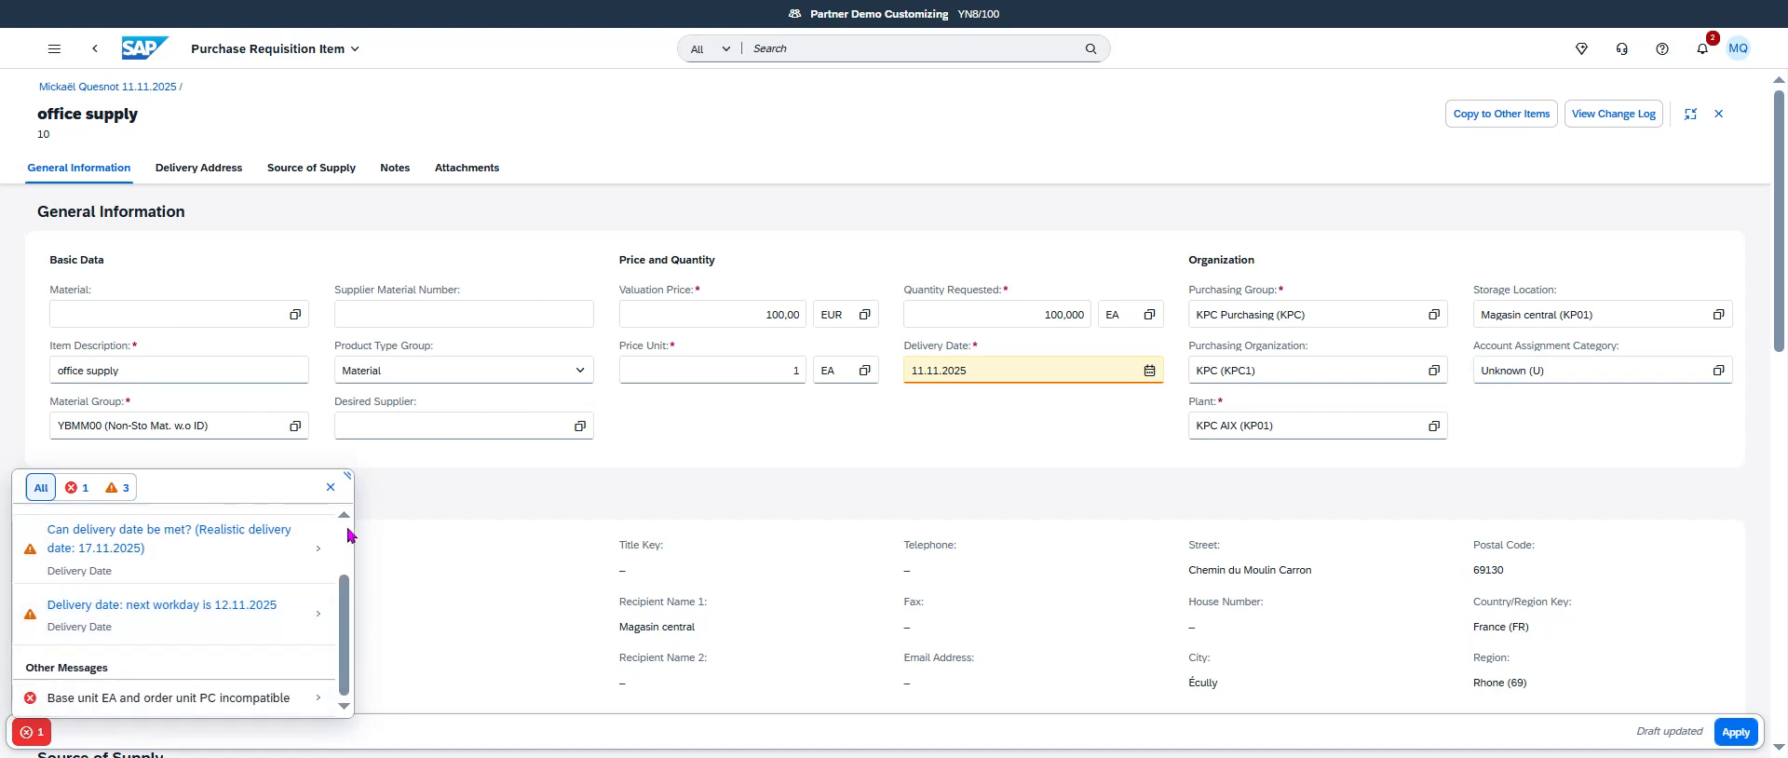
{"action": "left_click", "coordinate": [329, 487]}
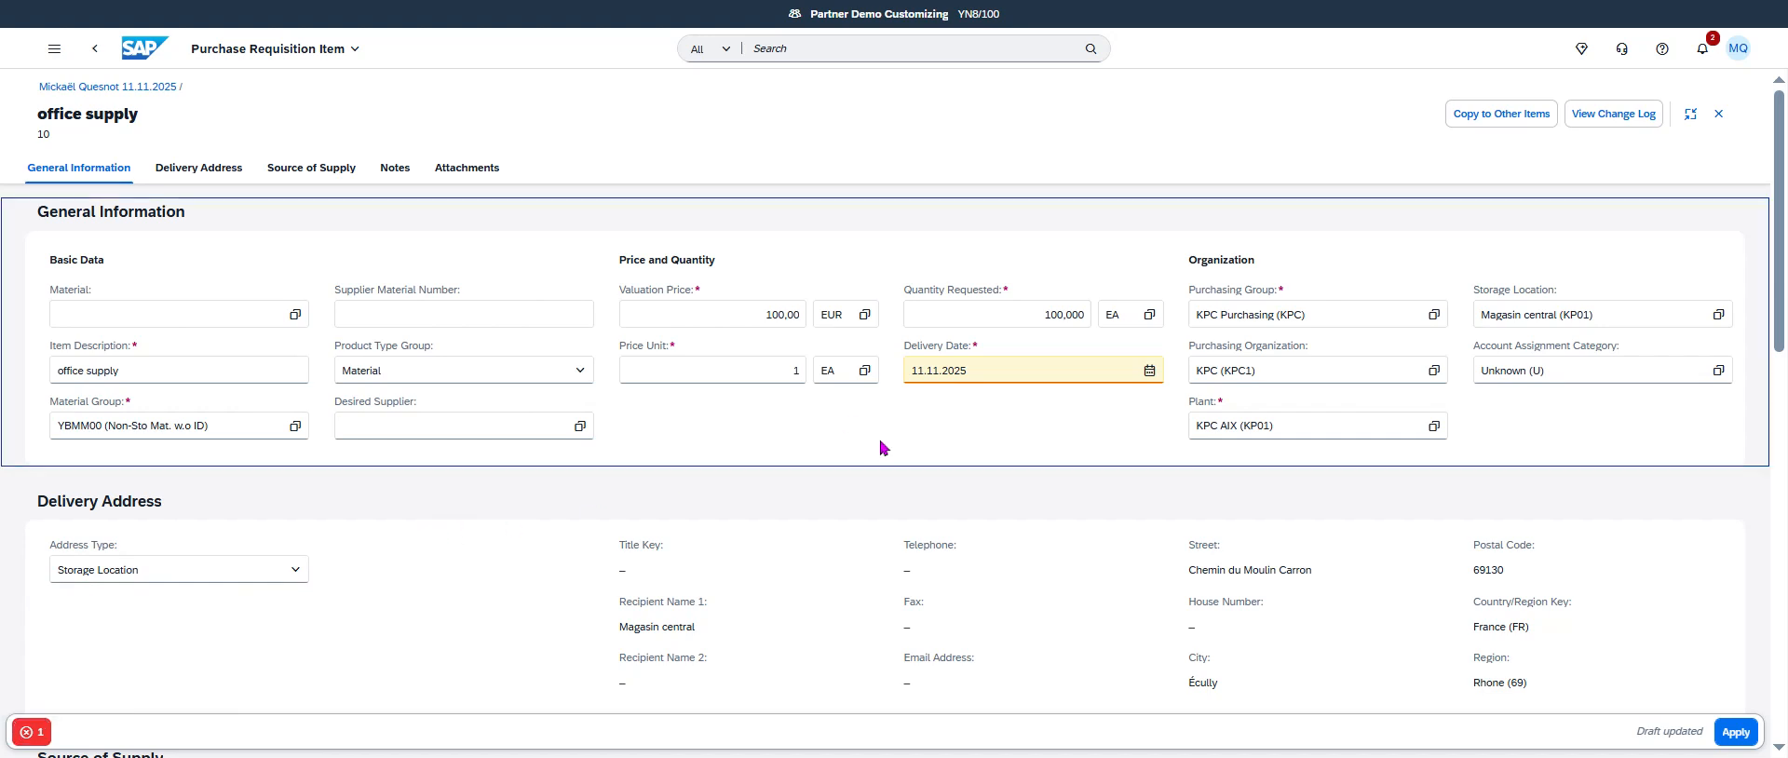
{"action": "scroll", "coordinate": [883, 447], "scroll_direction": "down", "scroll_amount": 5}
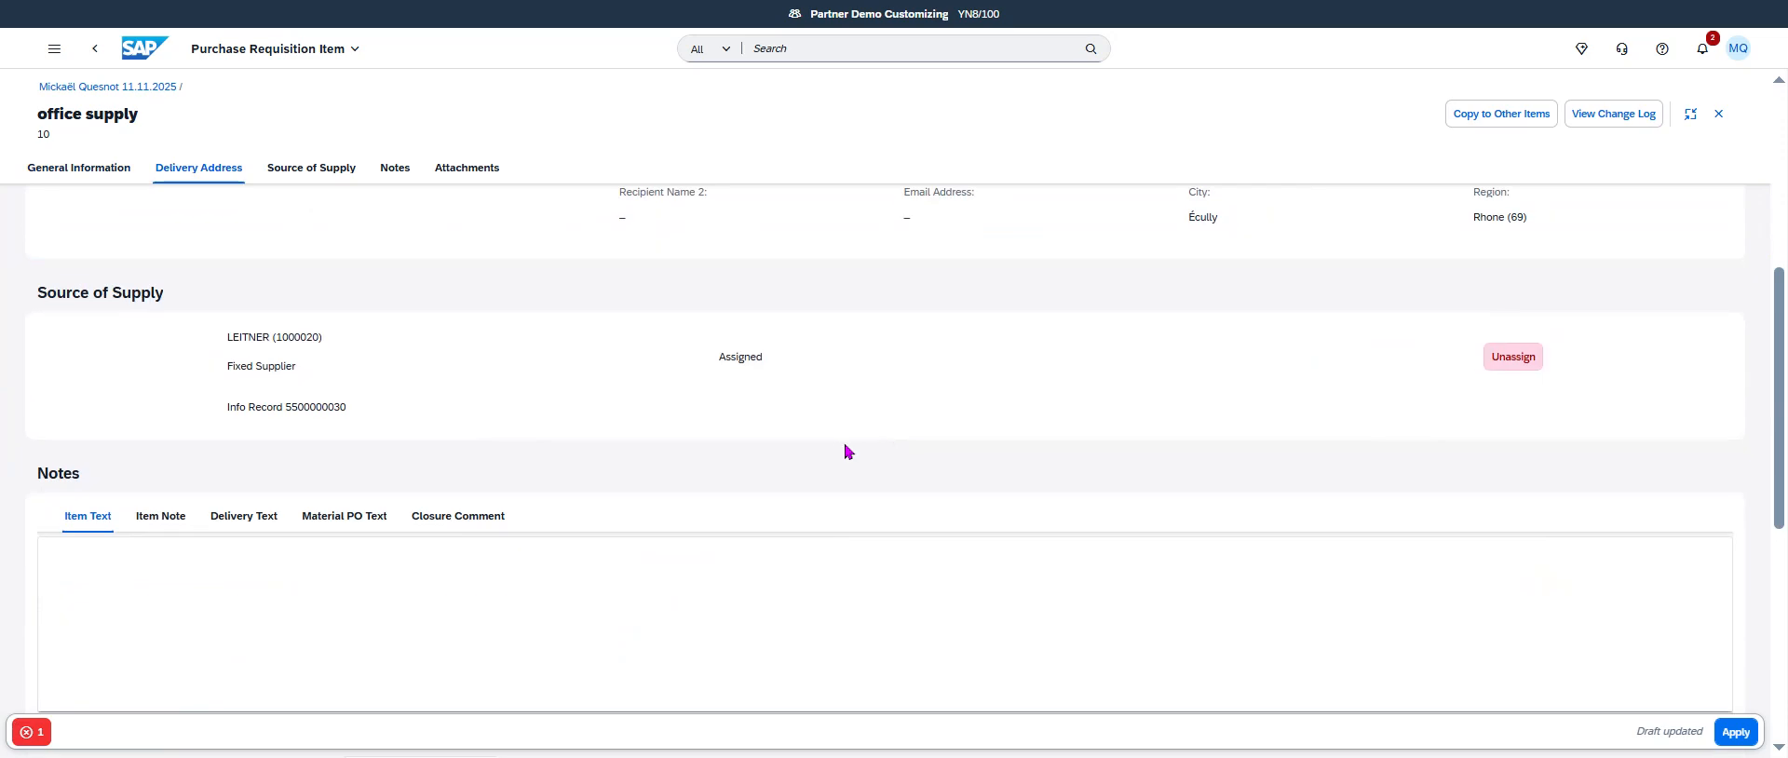
{"action": "scroll", "coordinate": [848, 454], "scroll_direction": "down", "scroll_amount": 3}
{"action": "scroll", "coordinate": [848, 454], "scroll_direction": "up", "scroll_amount": 8}
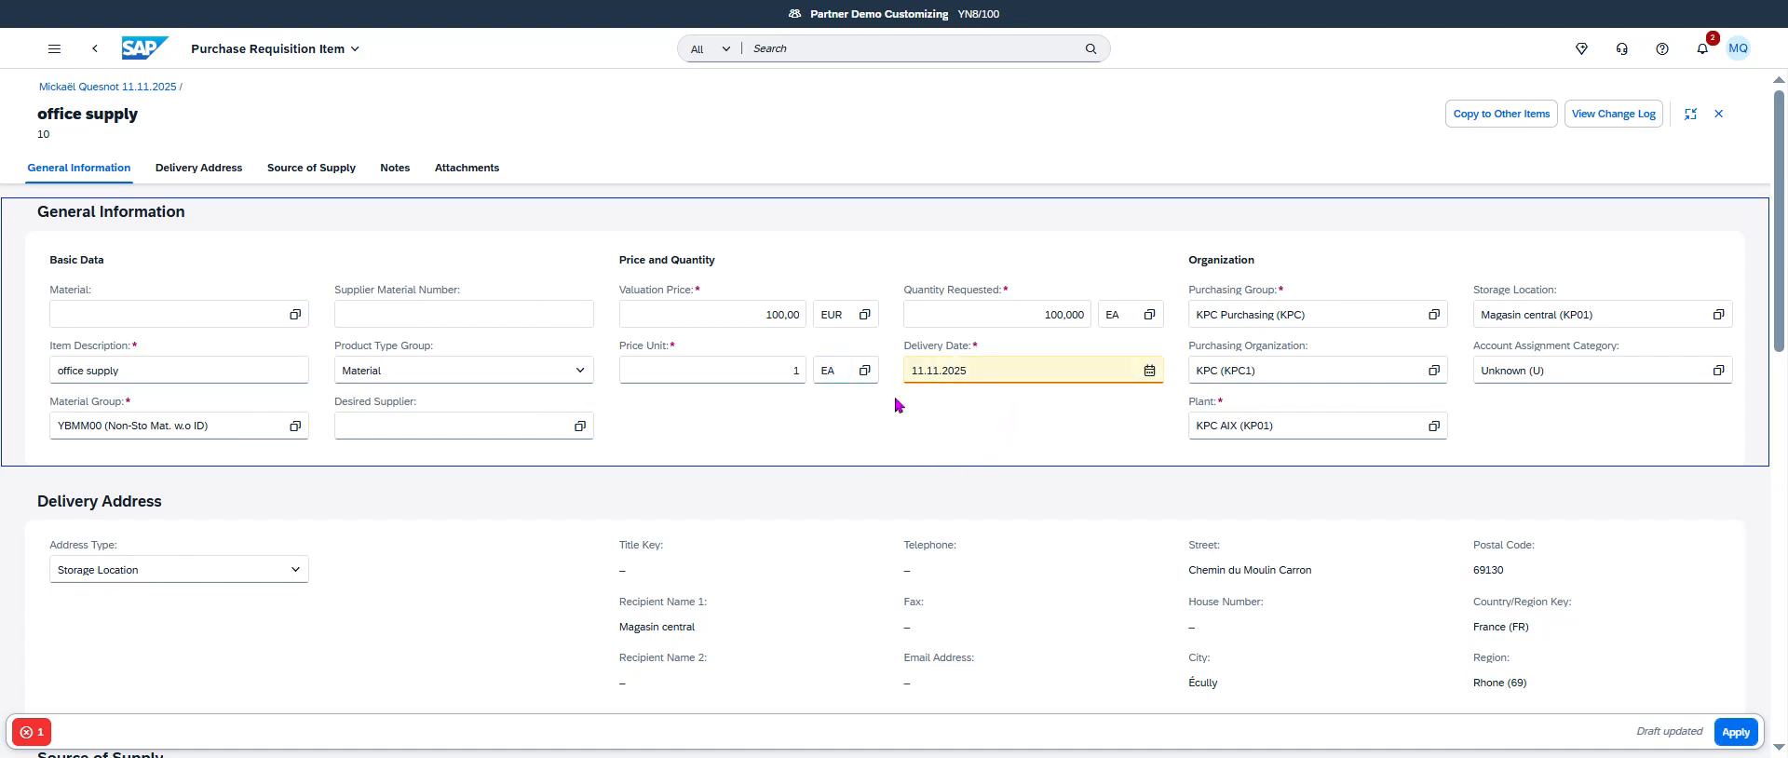
{"action": "left_click", "coordinate": [840, 360]}
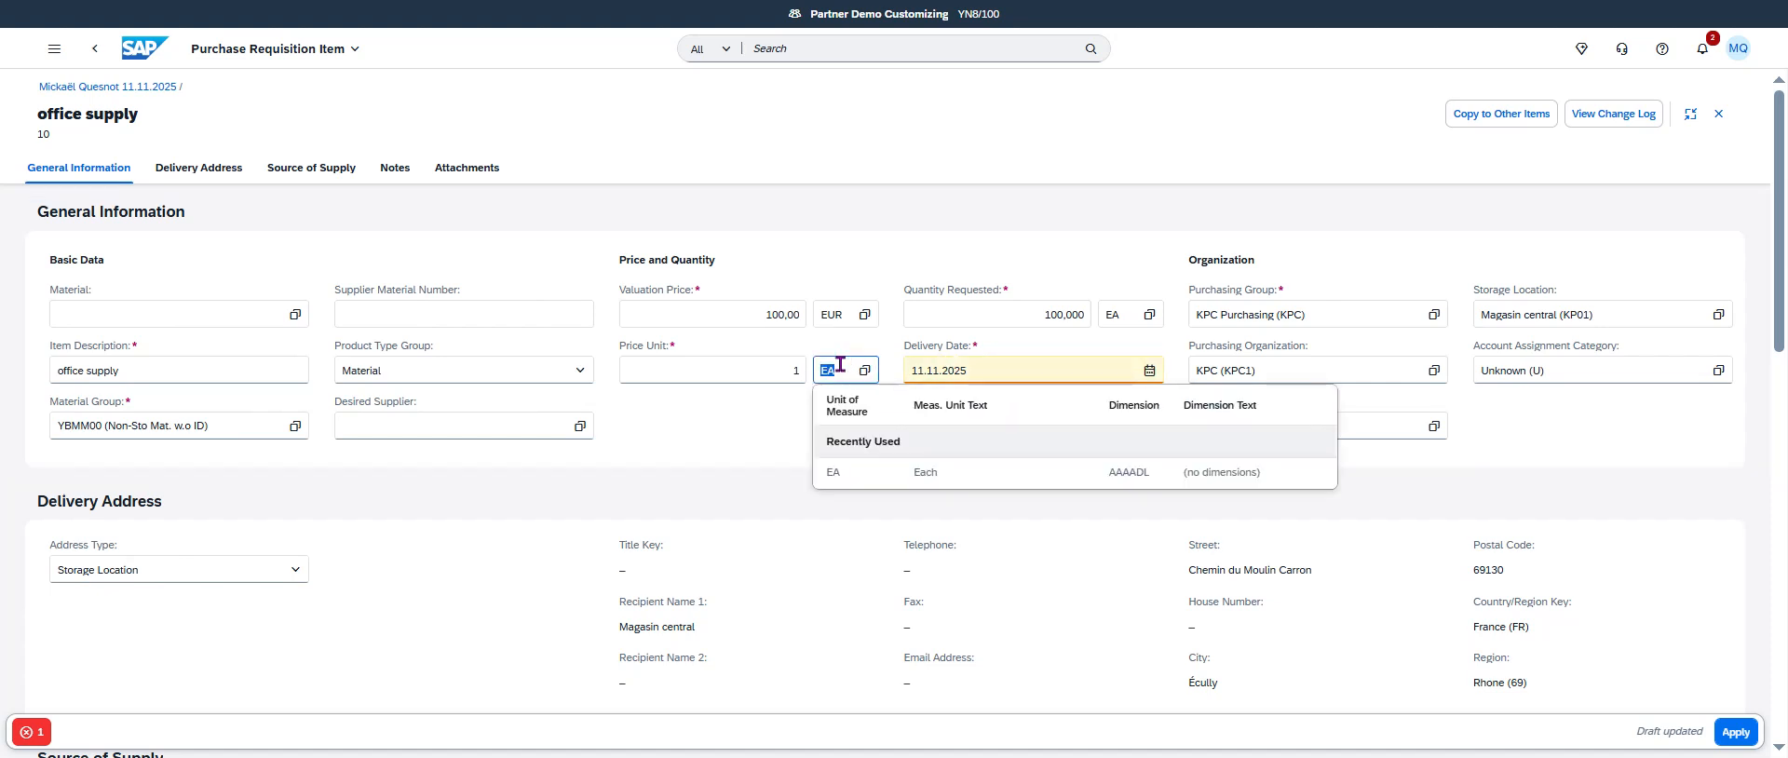
{"action": "type", "text": "PC"}
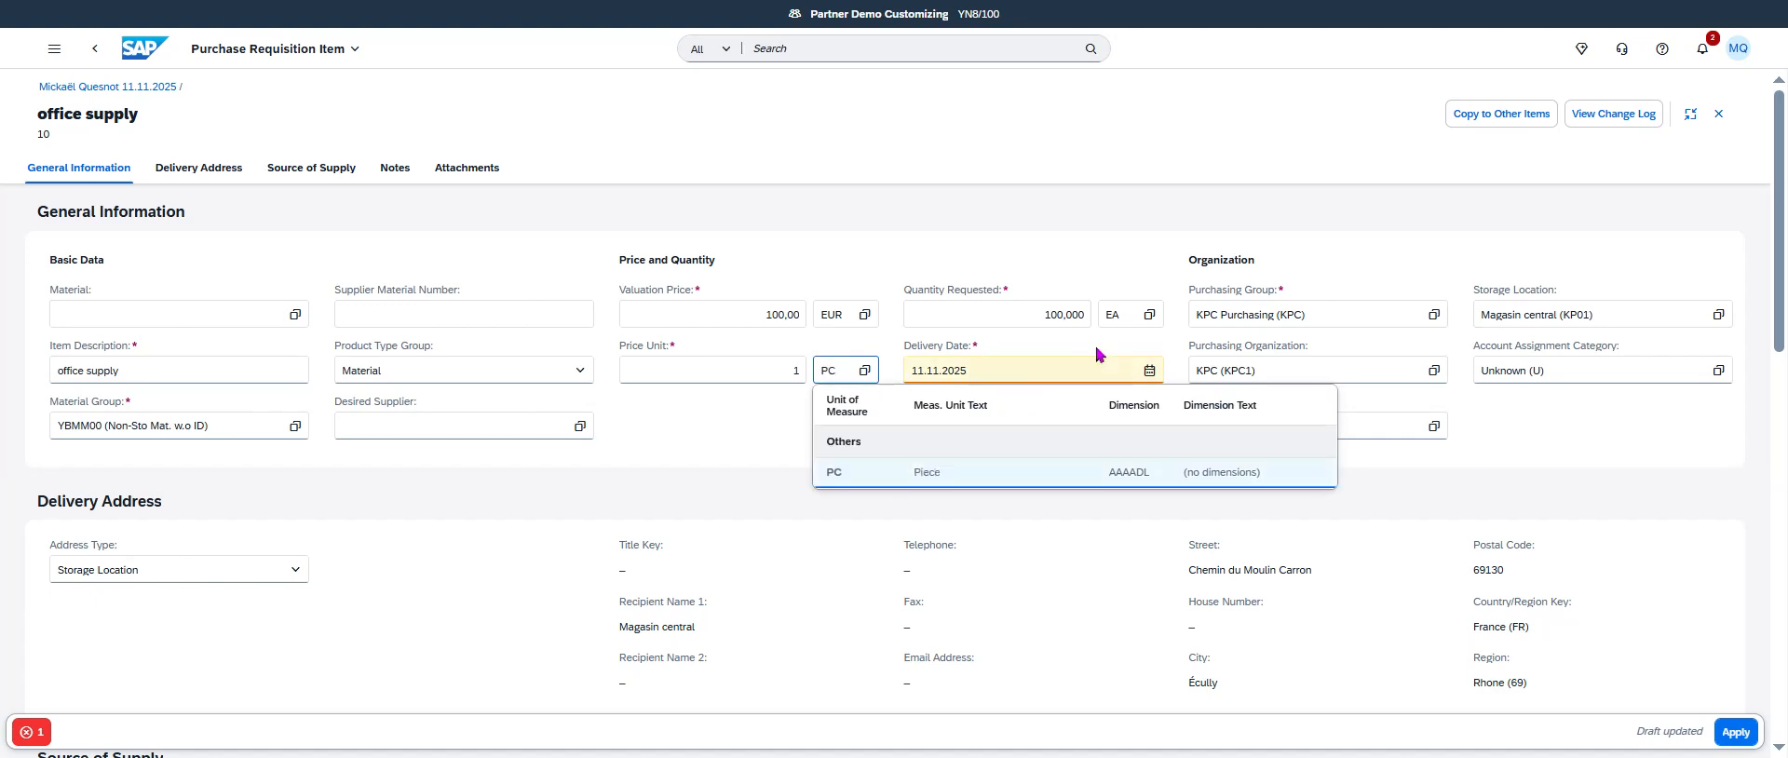
{"action": "left_click", "coordinate": [1120, 321]}
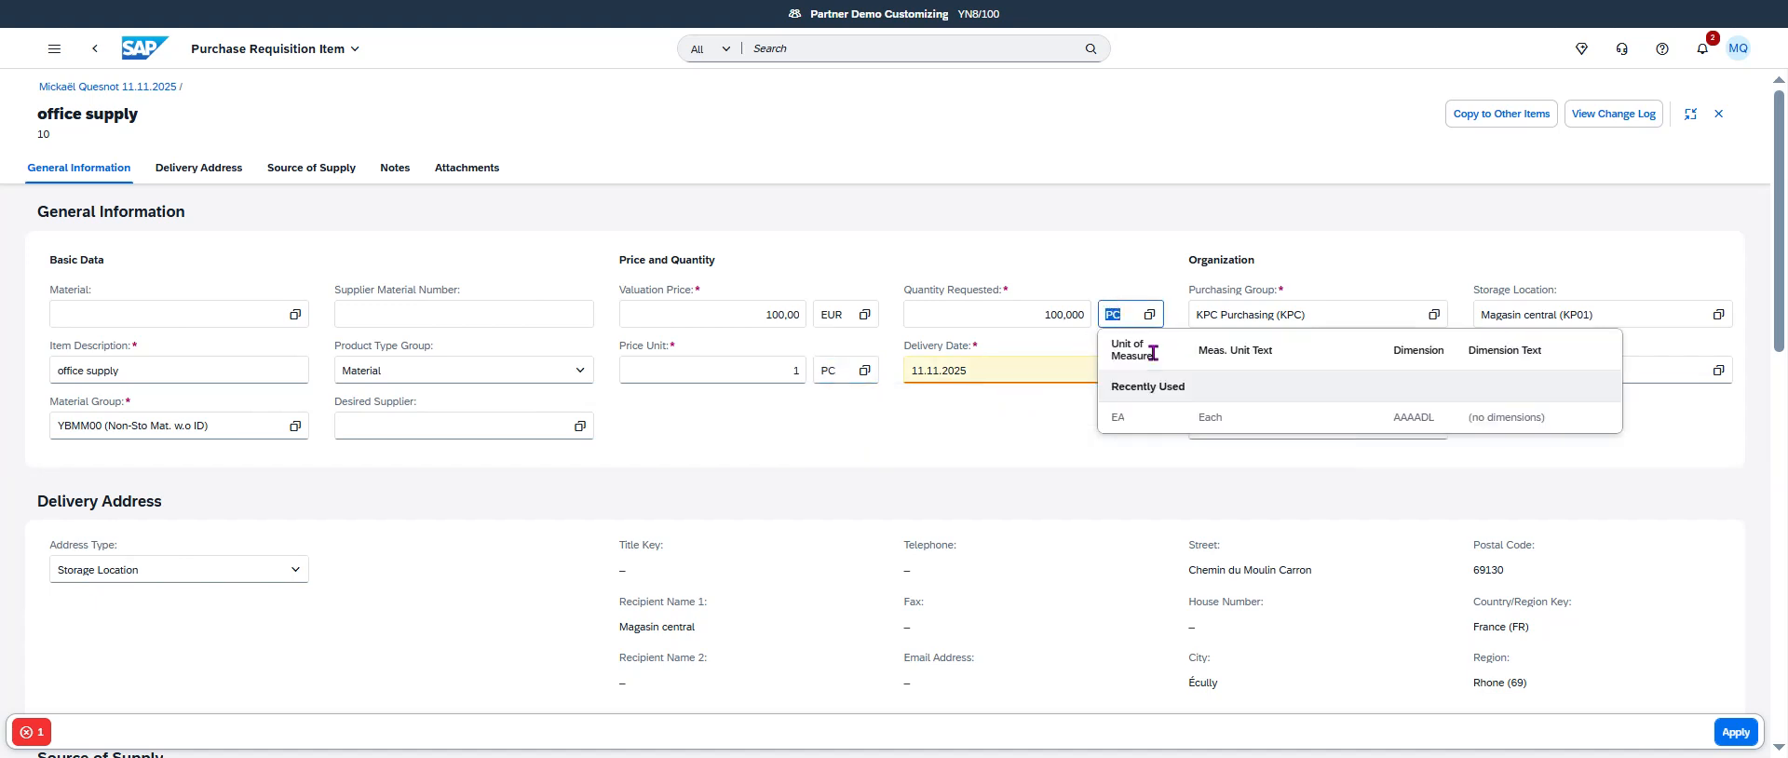
{"action": "key", "text": "Return"}
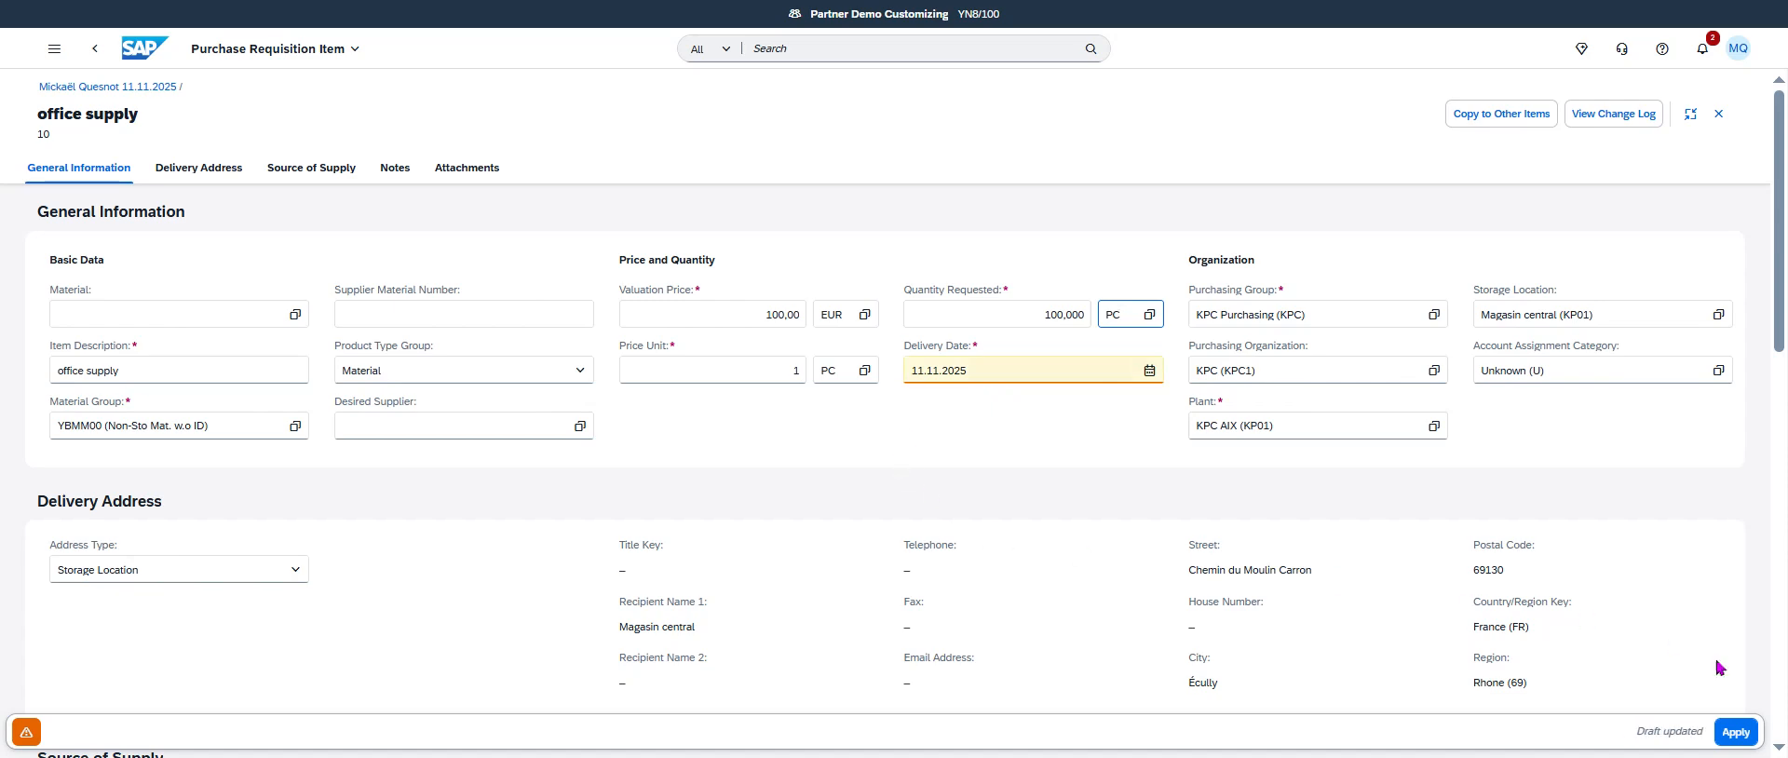
Apply the office supply item and order the requisition, accepting the delivery date warnings.
{"action": "left_click", "coordinate": [1736, 732]}
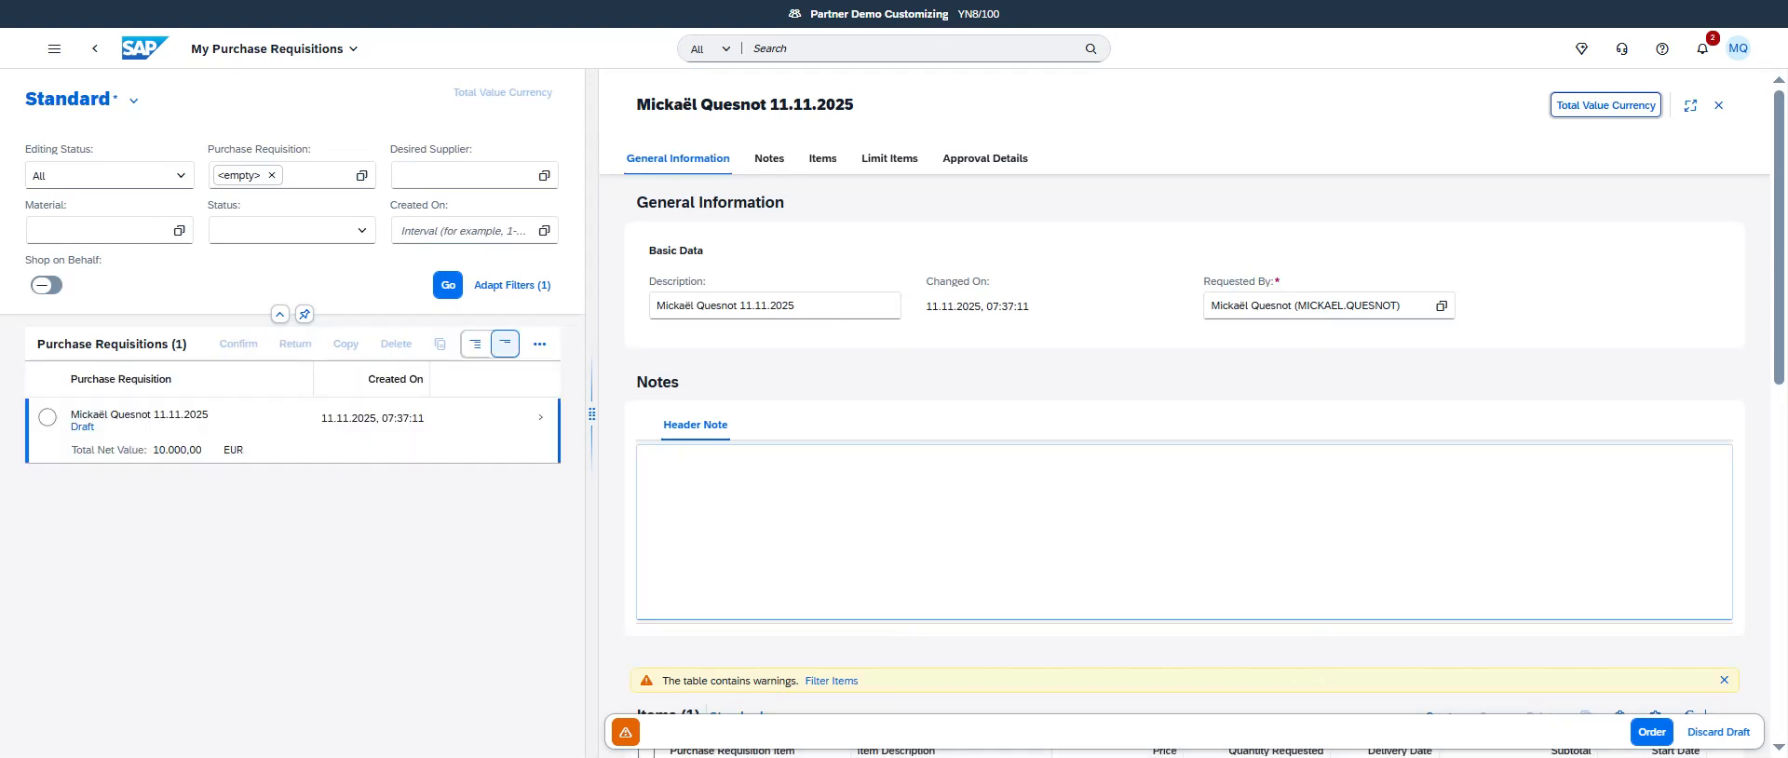
{"action": "left_click", "coordinate": [1645, 732]}
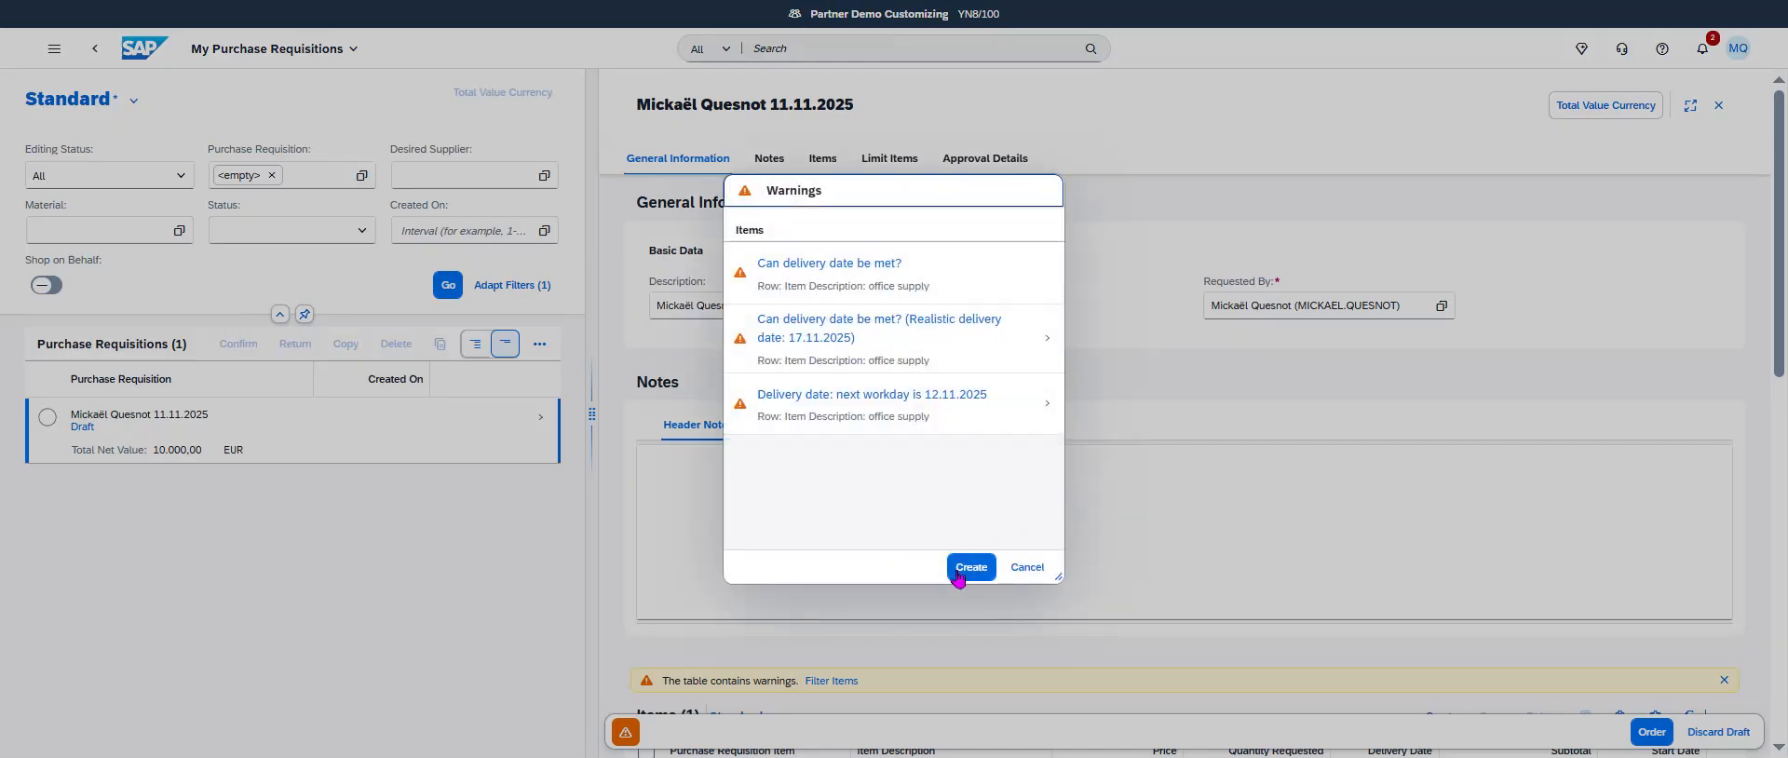
{"action": "left_click", "coordinate": [959, 574]}
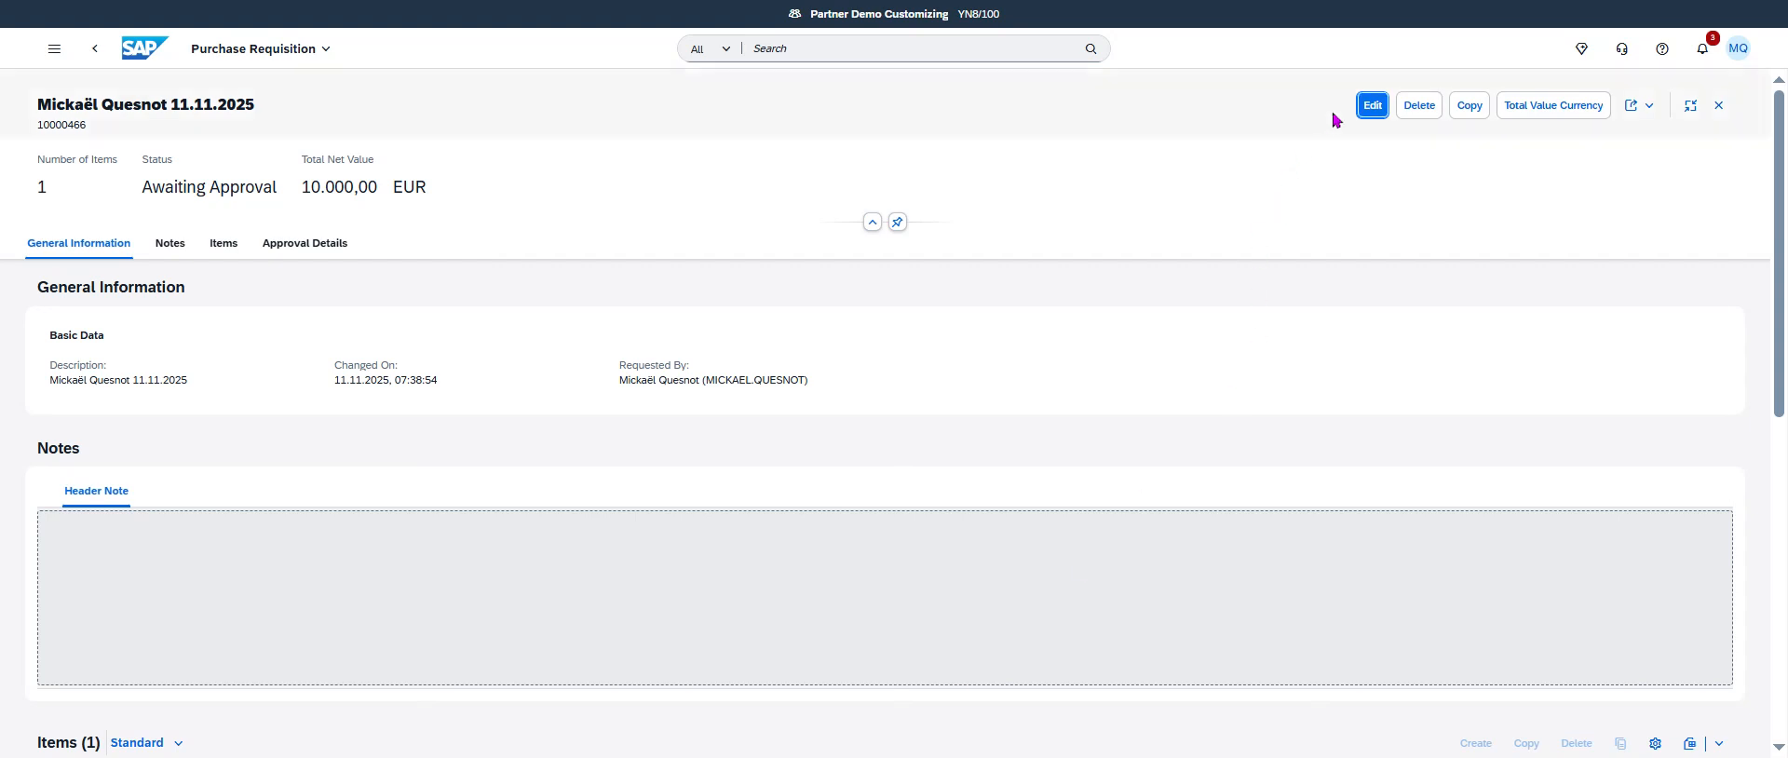
Start editing the newly ordered requisition and open the details of its office supply item.
{"action": "left_click", "coordinate": [1361, 110]}
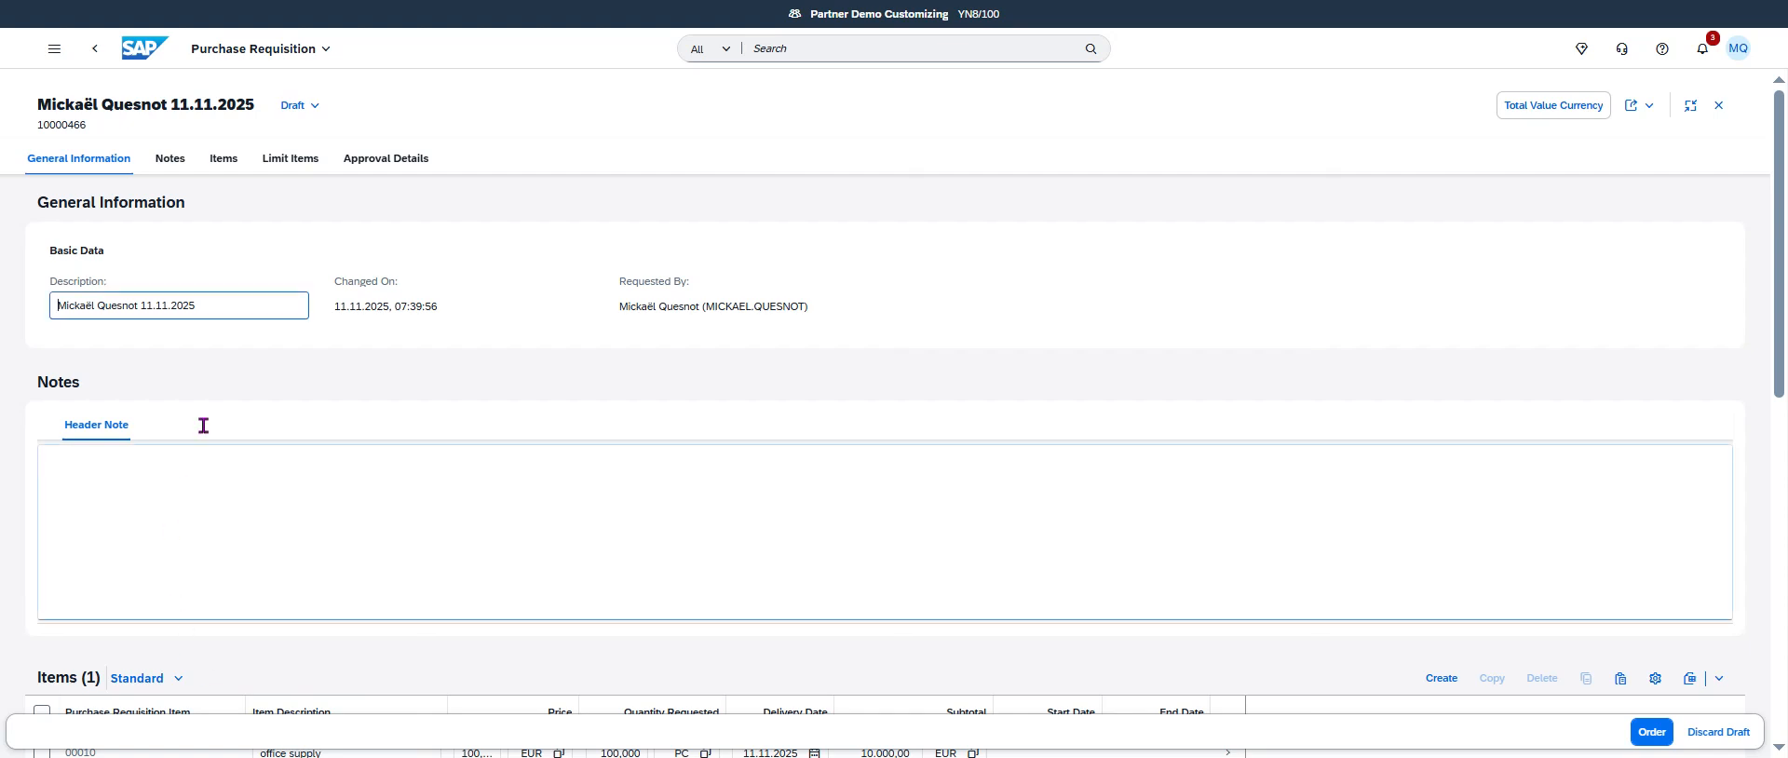
{"action": "left_click", "coordinate": [223, 158]}
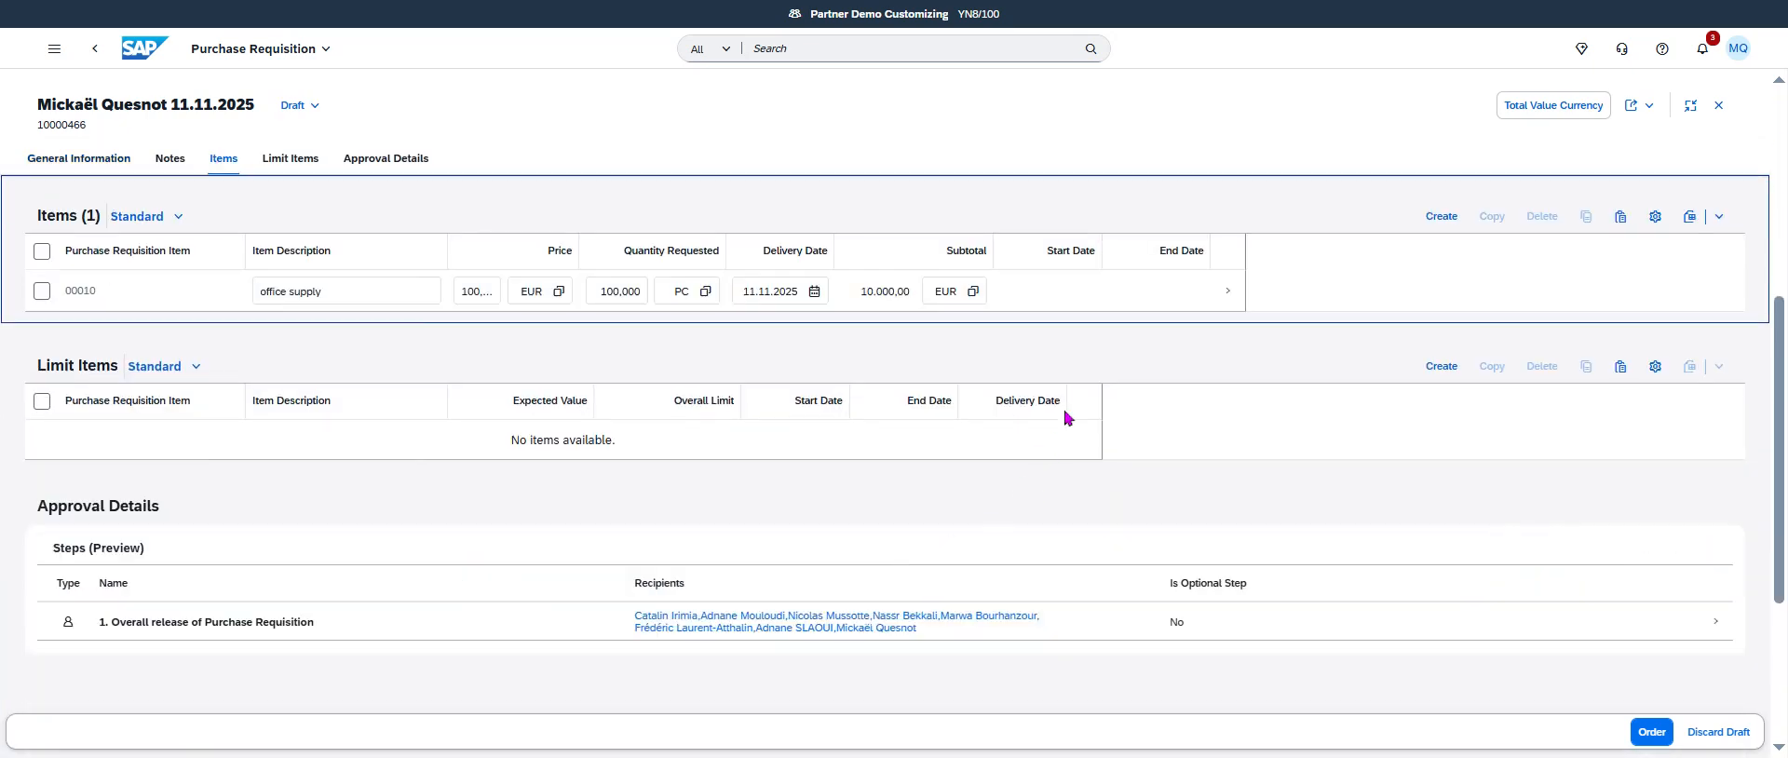
{"action": "left_click", "coordinate": [1229, 294]}
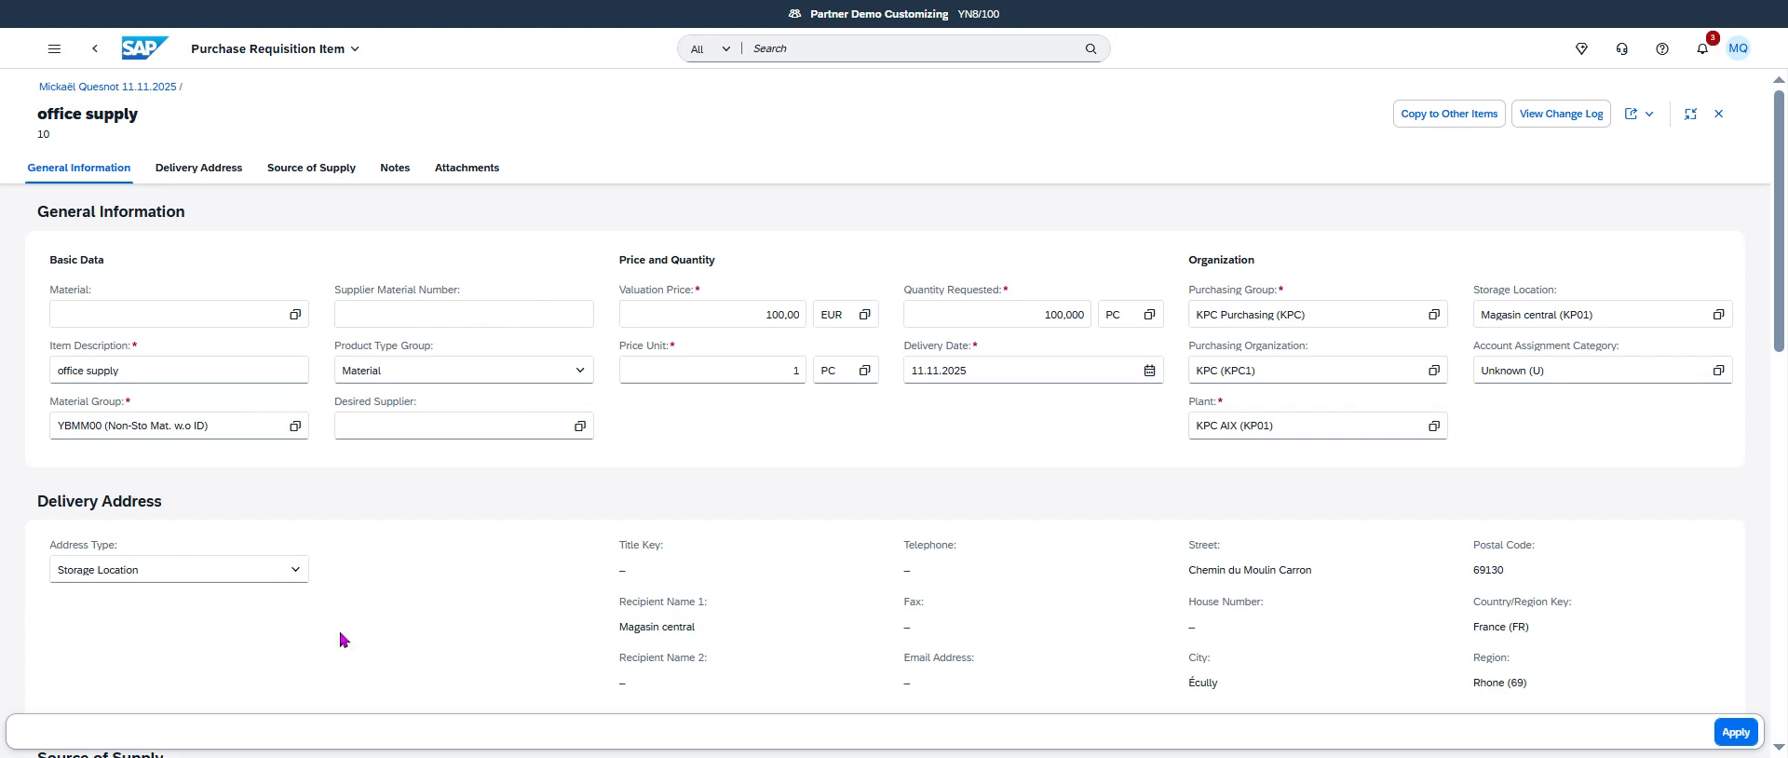
Set the office supply item's price and quantity units of measure to EA and read the error message's details.
{"action": "left_click", "coordinate": [832, 365]}
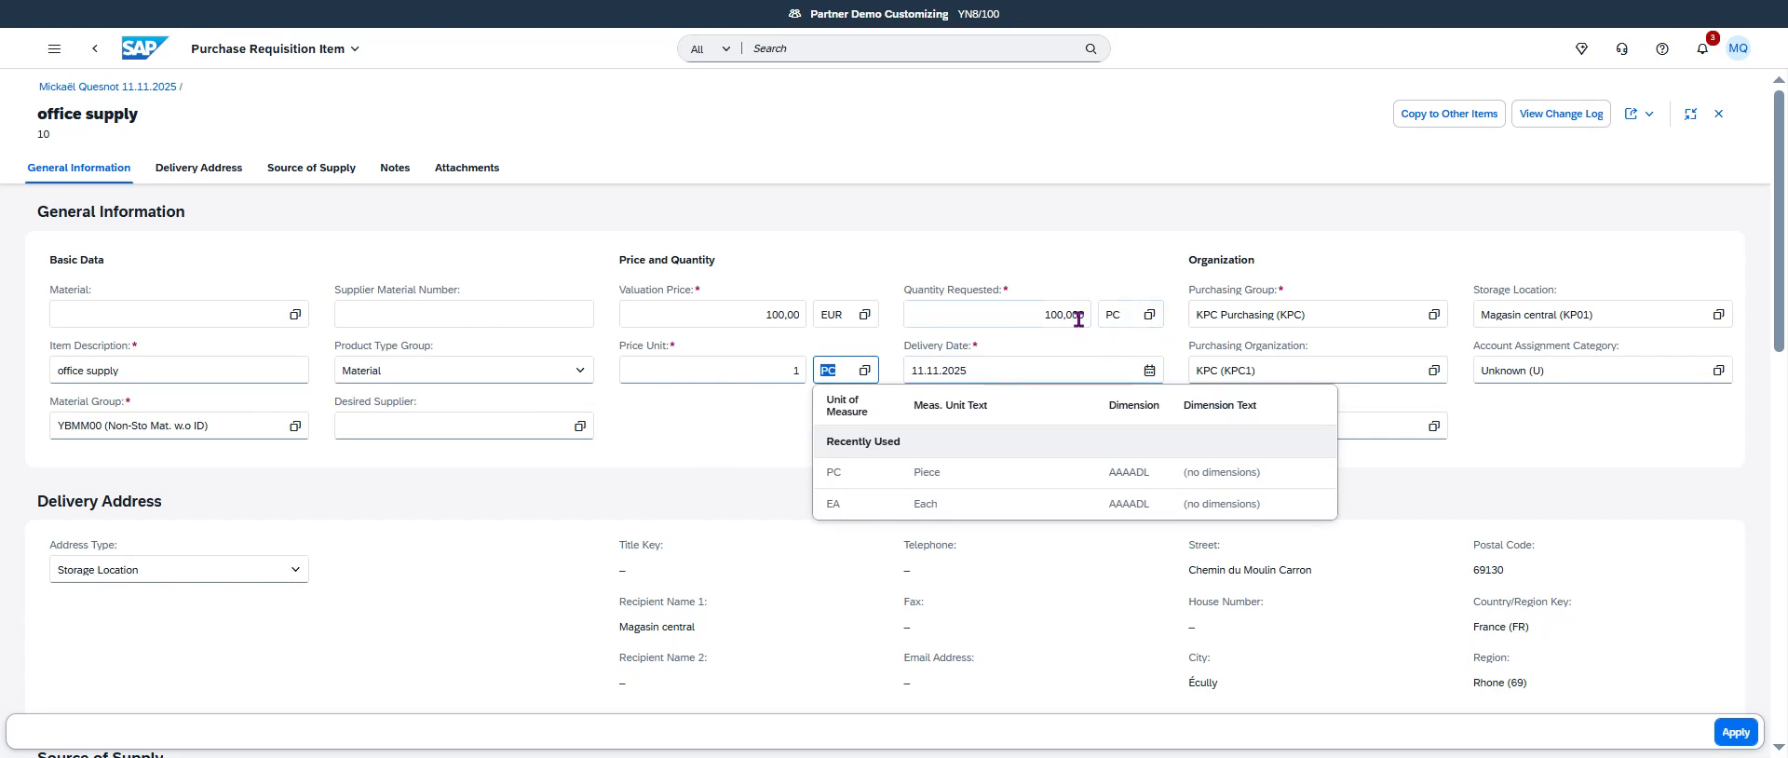
{"action": "type", "text": "EA"}
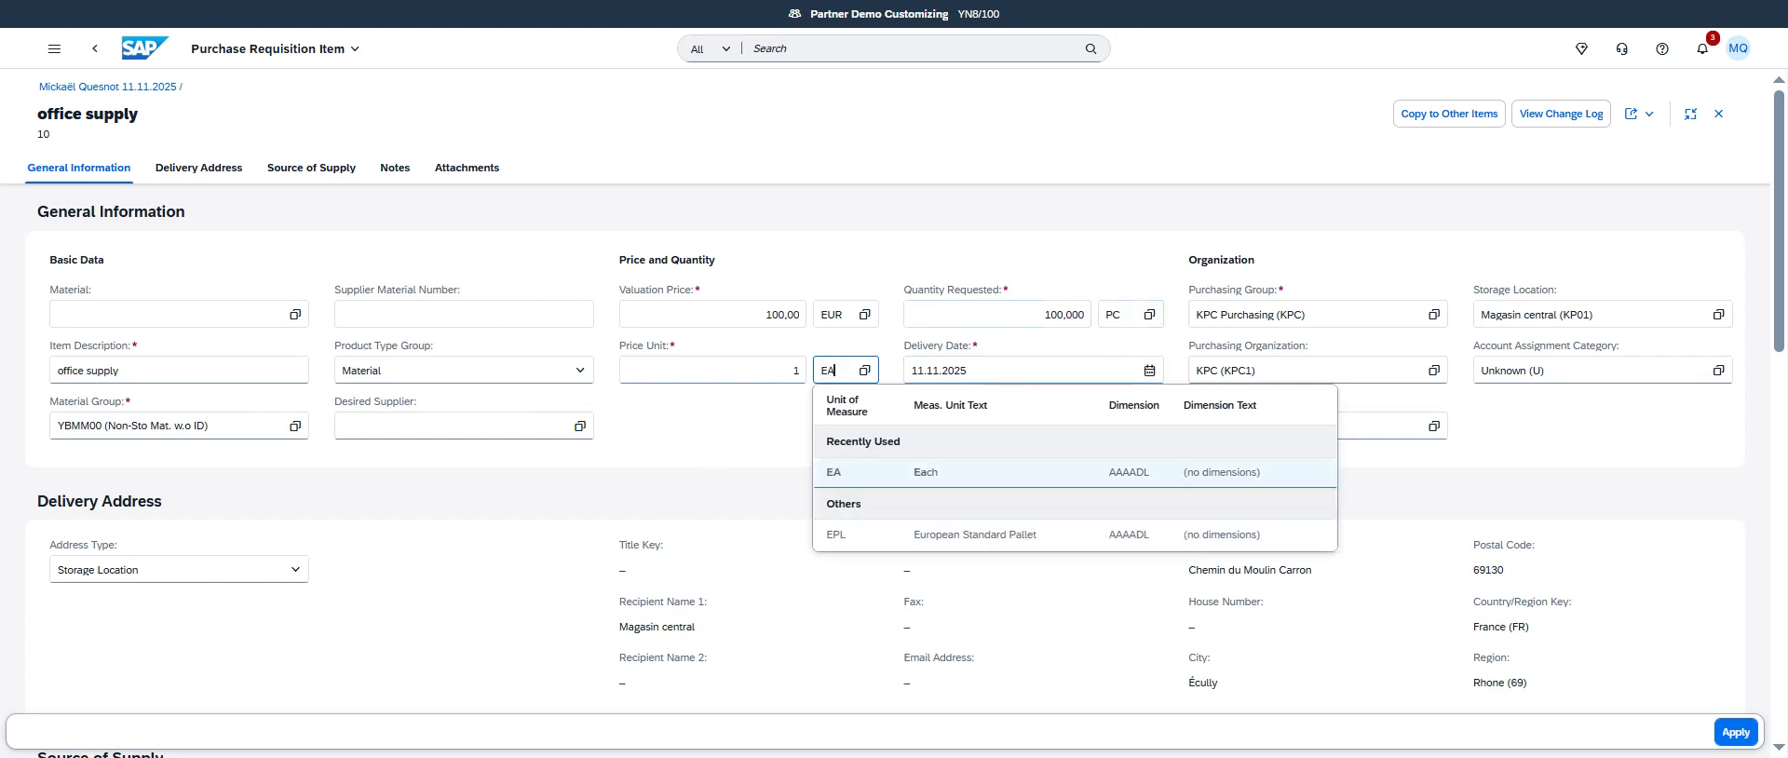
{"action": "left_click", "coordinate": [1127, 314]}
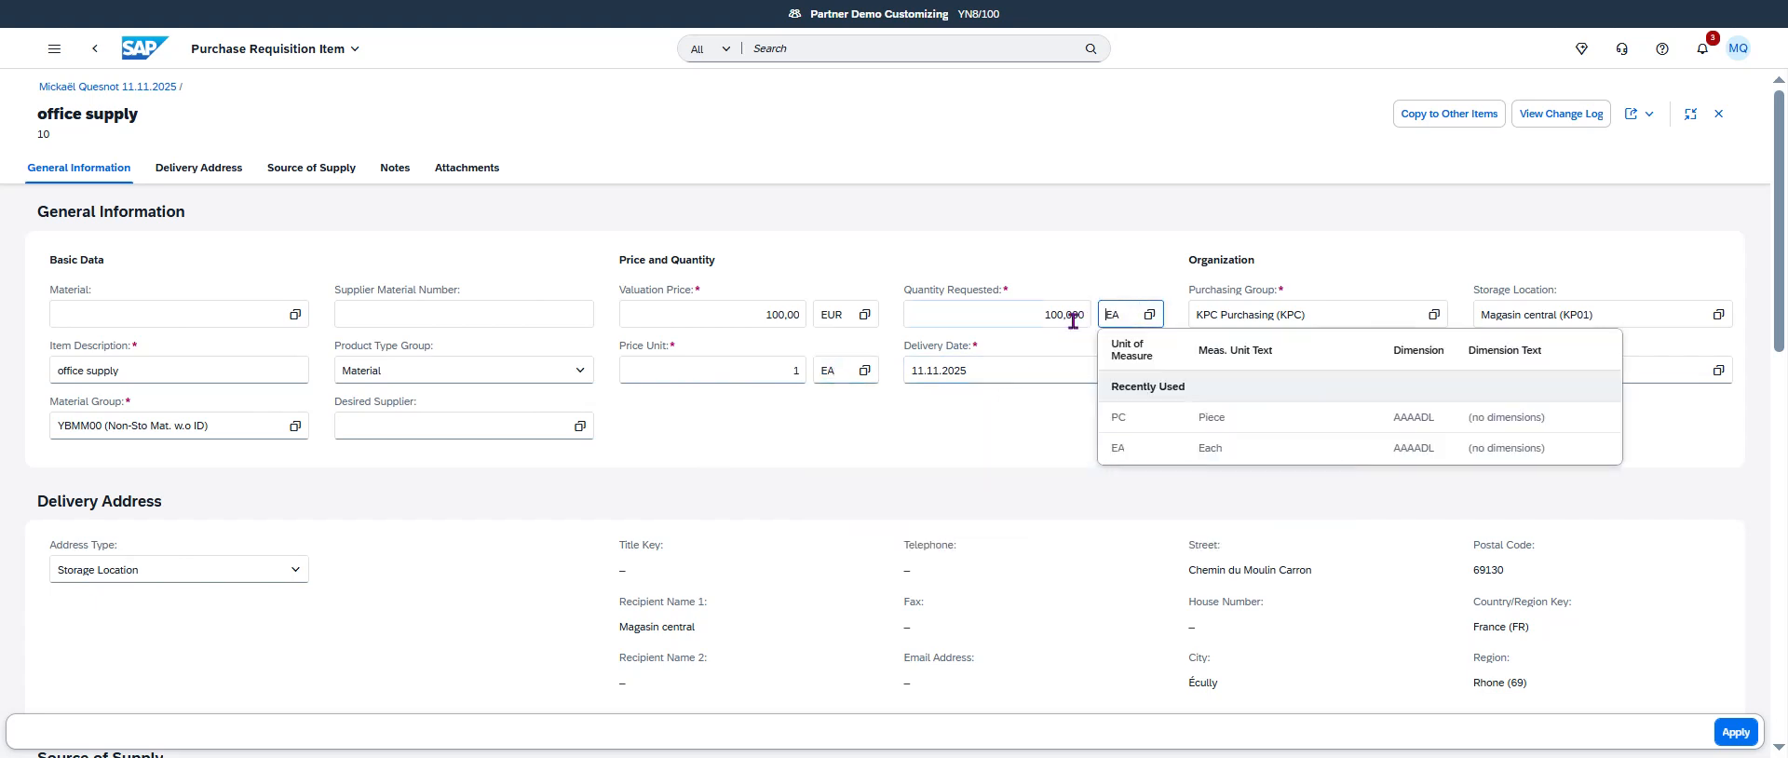
{"action": "left_click", "coordinate": [1149, 445]}
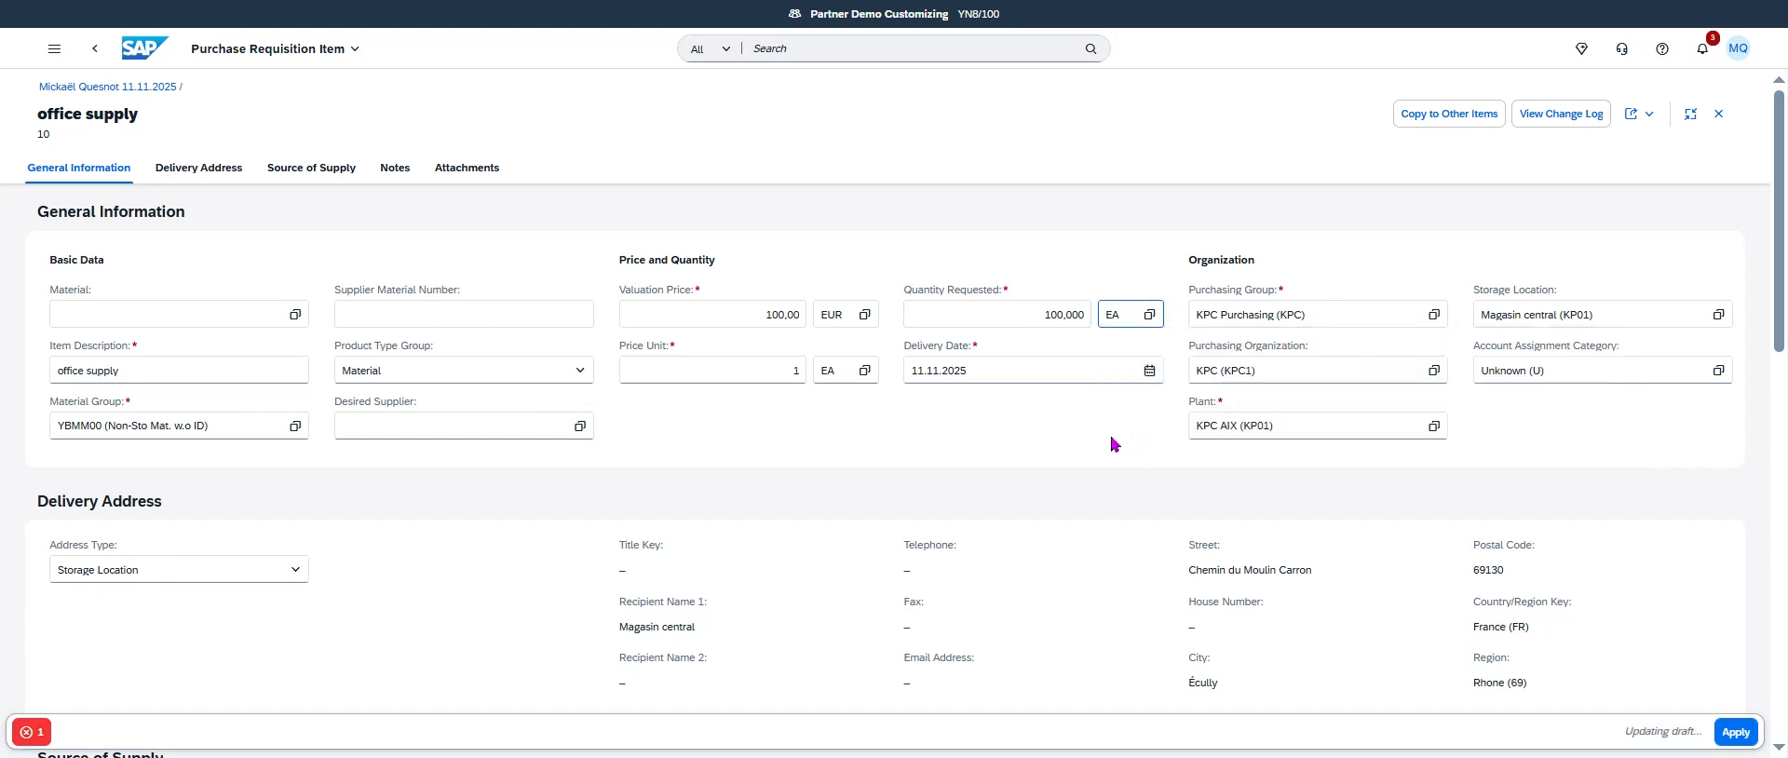
{"action": "left_click", "coordinate": [25, 734]}
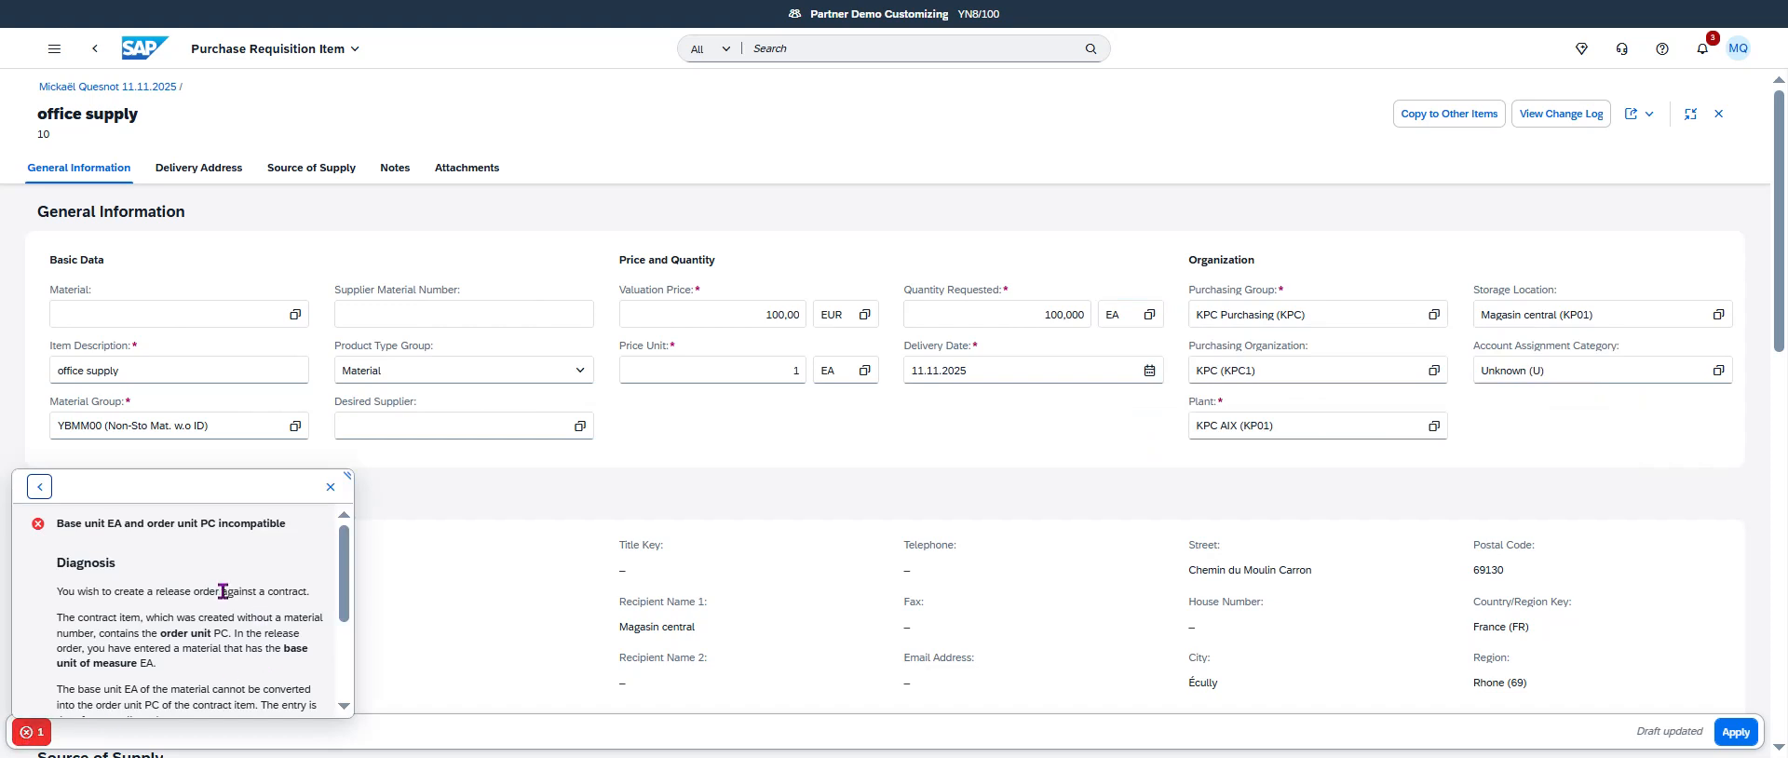
{"action": "scroll", "coordinate": [268, 617], "scroll_direction": "down", "scroll_amount": 3}
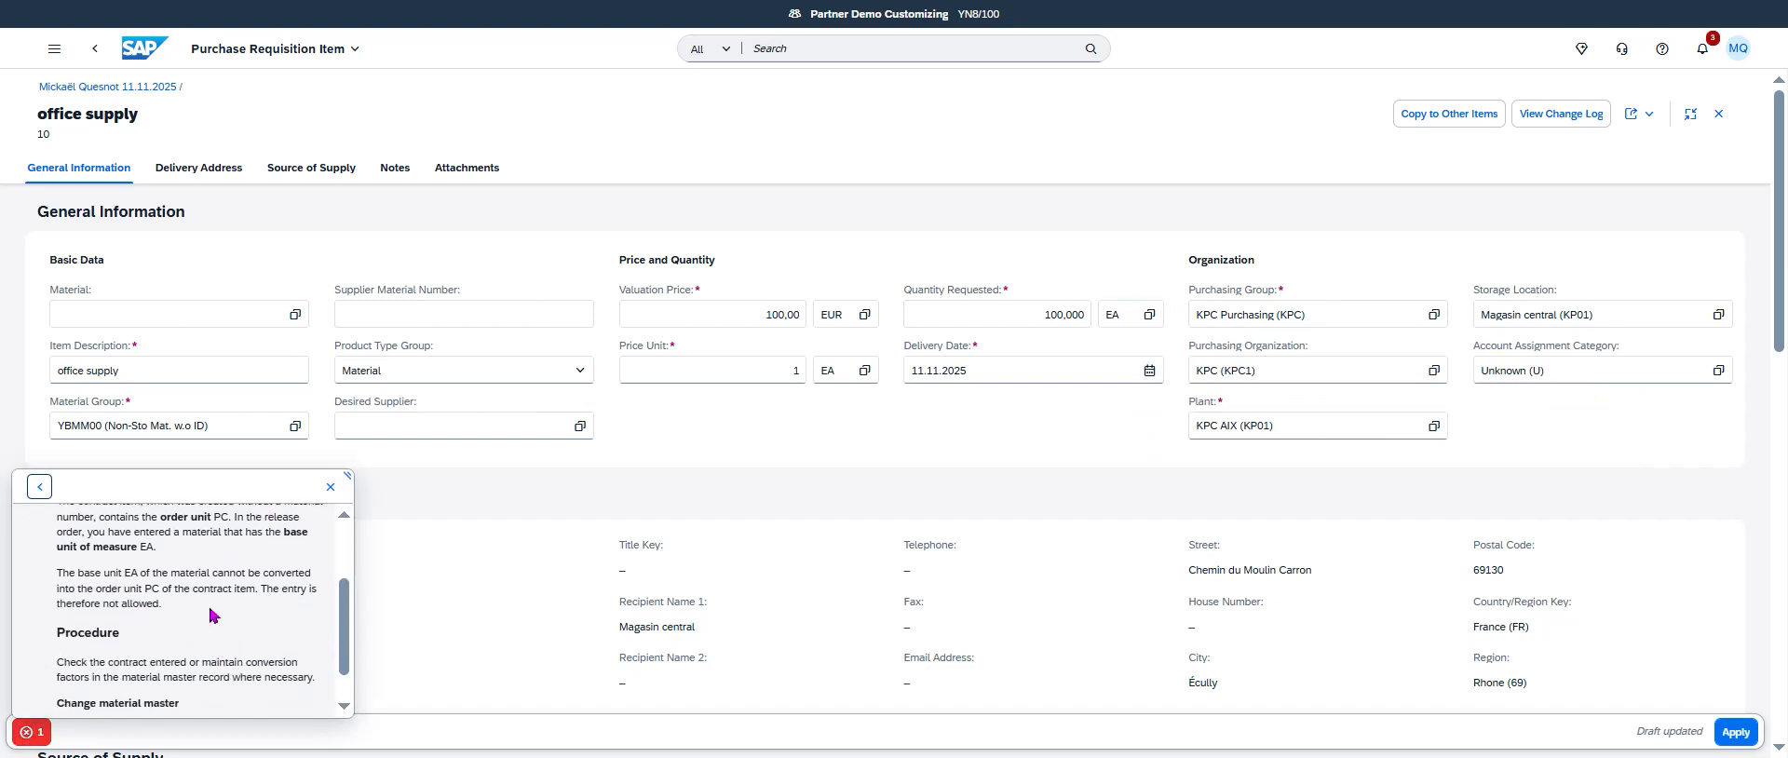
{"action": "scroll", "coordinate": [249, 612], "scroll_direction": "up", "scroll_amount": 3}
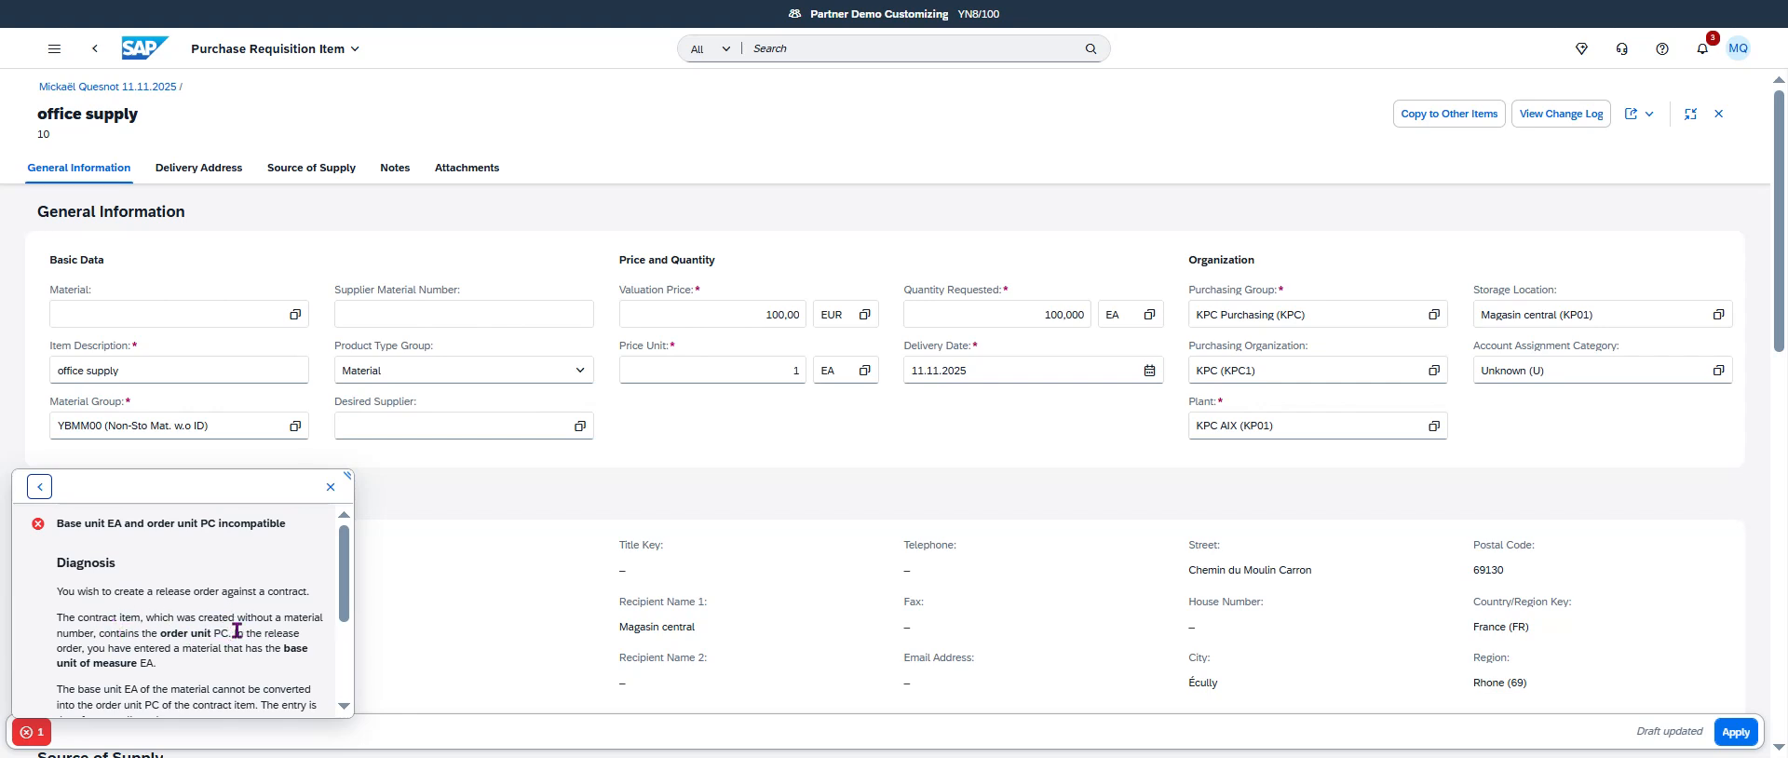
{"action": "left_click", "coordinate": [337, 499]}
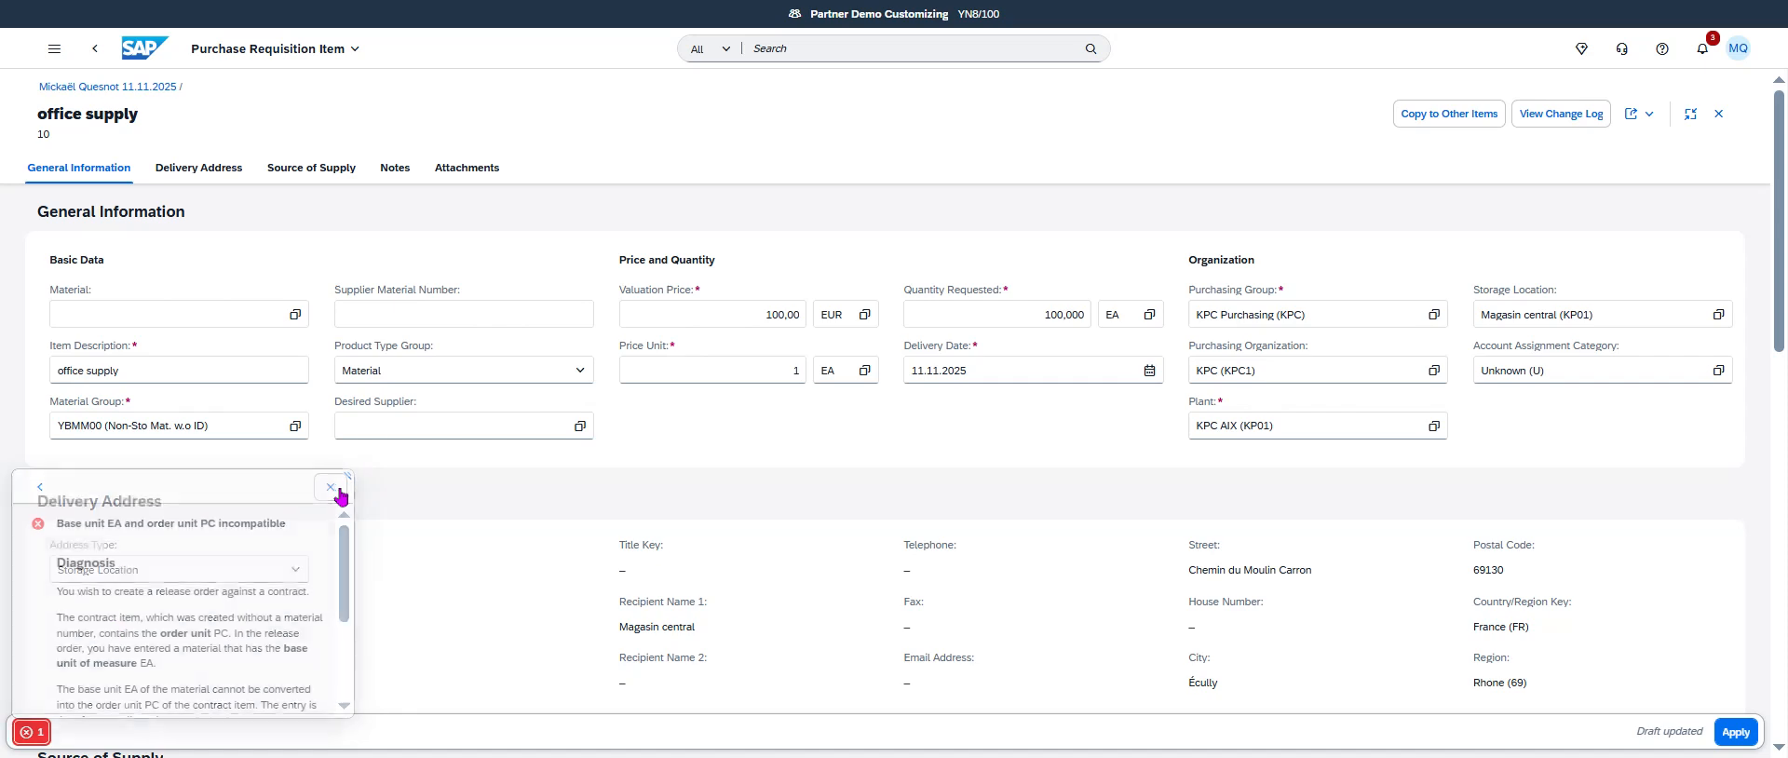
Unassign the LEITNER source of supply from the office supply item and apply the item changes.
{"action": "left_click", "coordinate": [341, 167]}
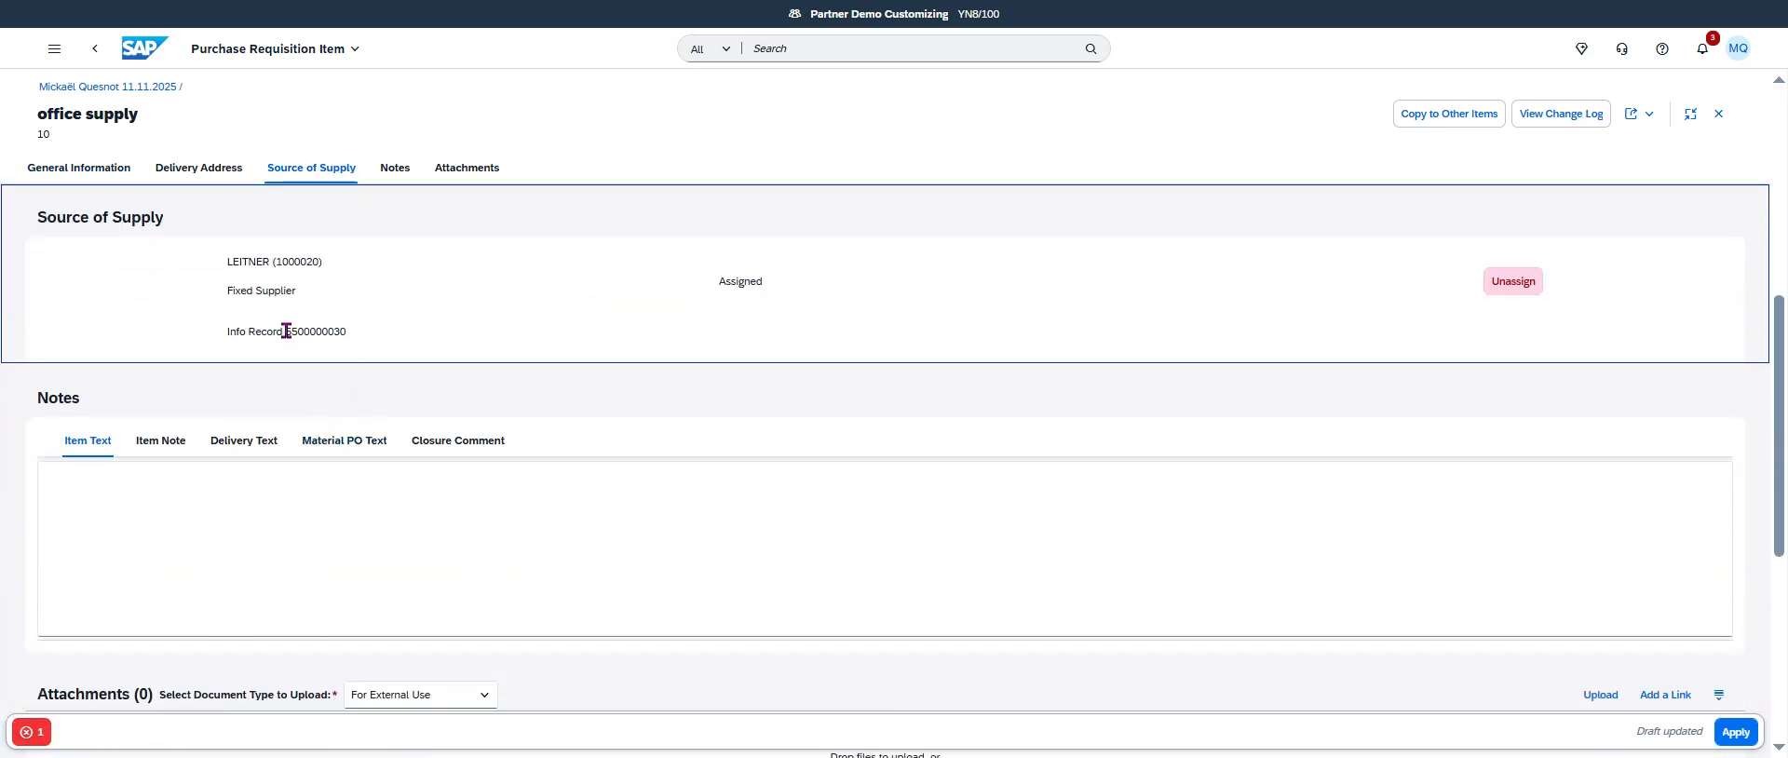
{"action": "left_click", "coordinate": [1511, 282]}
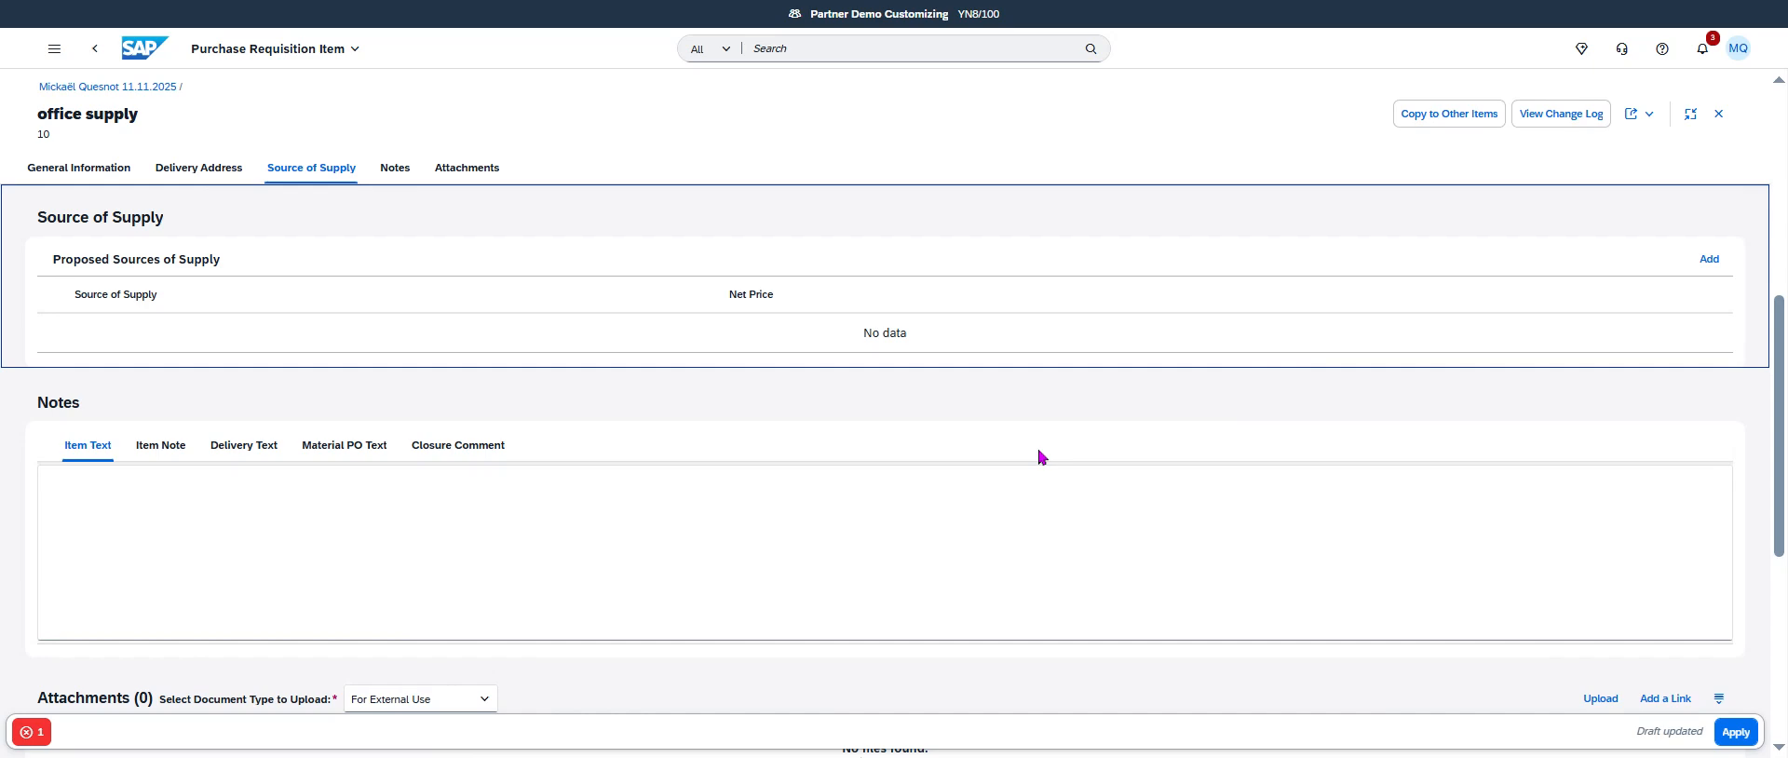
{"action": "scroll", "coordinate": [599, 568], "scroll_direction": "up", "scroll_amount": 5}
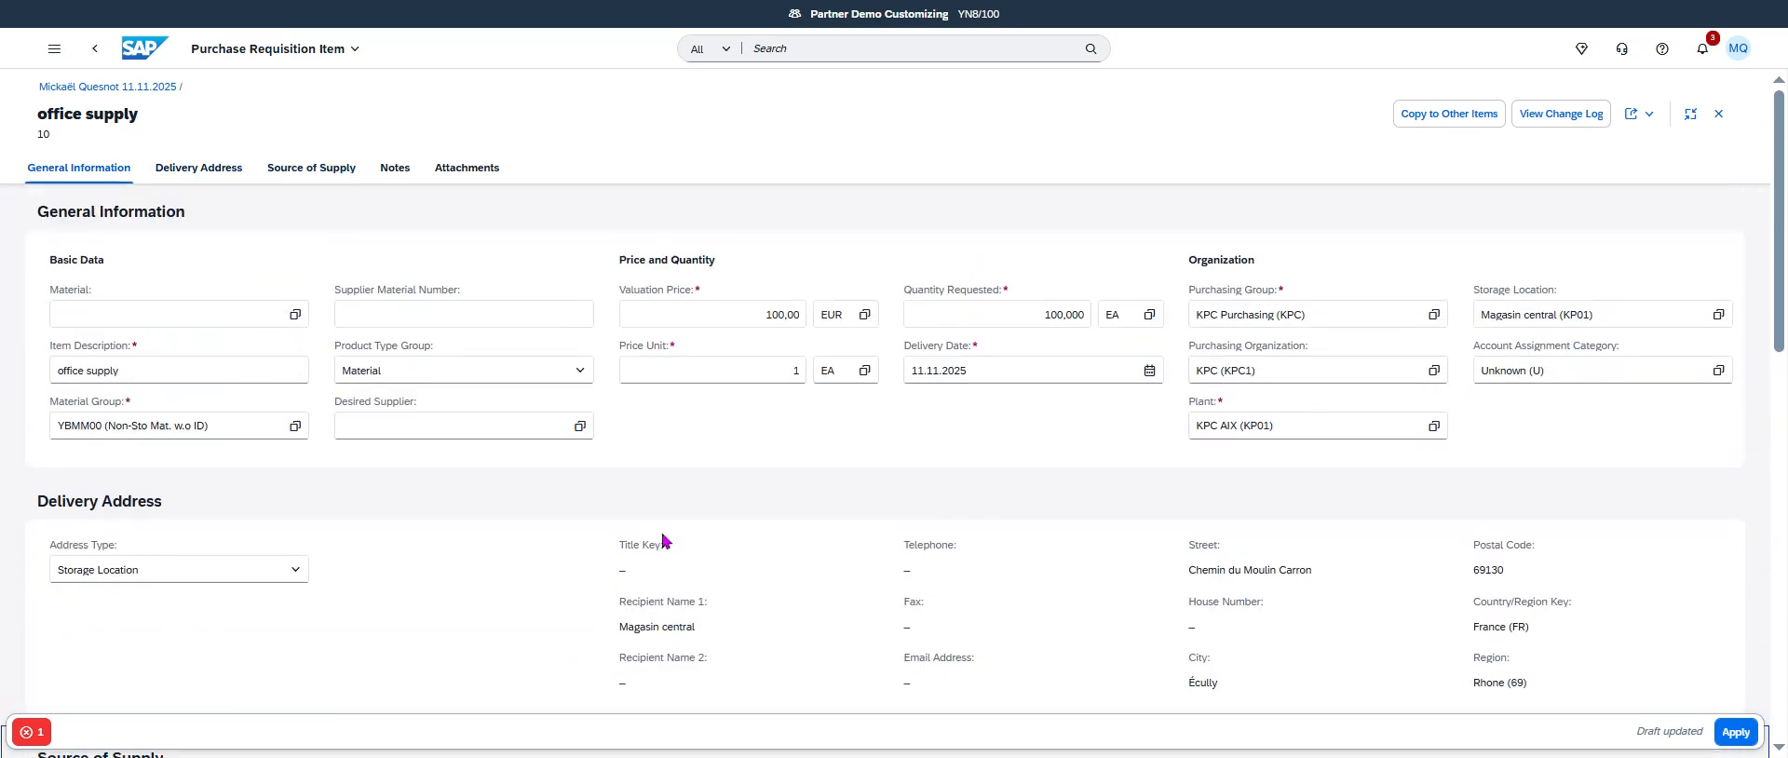
{"action": "left_click", "coordinate": [1736, 733]}
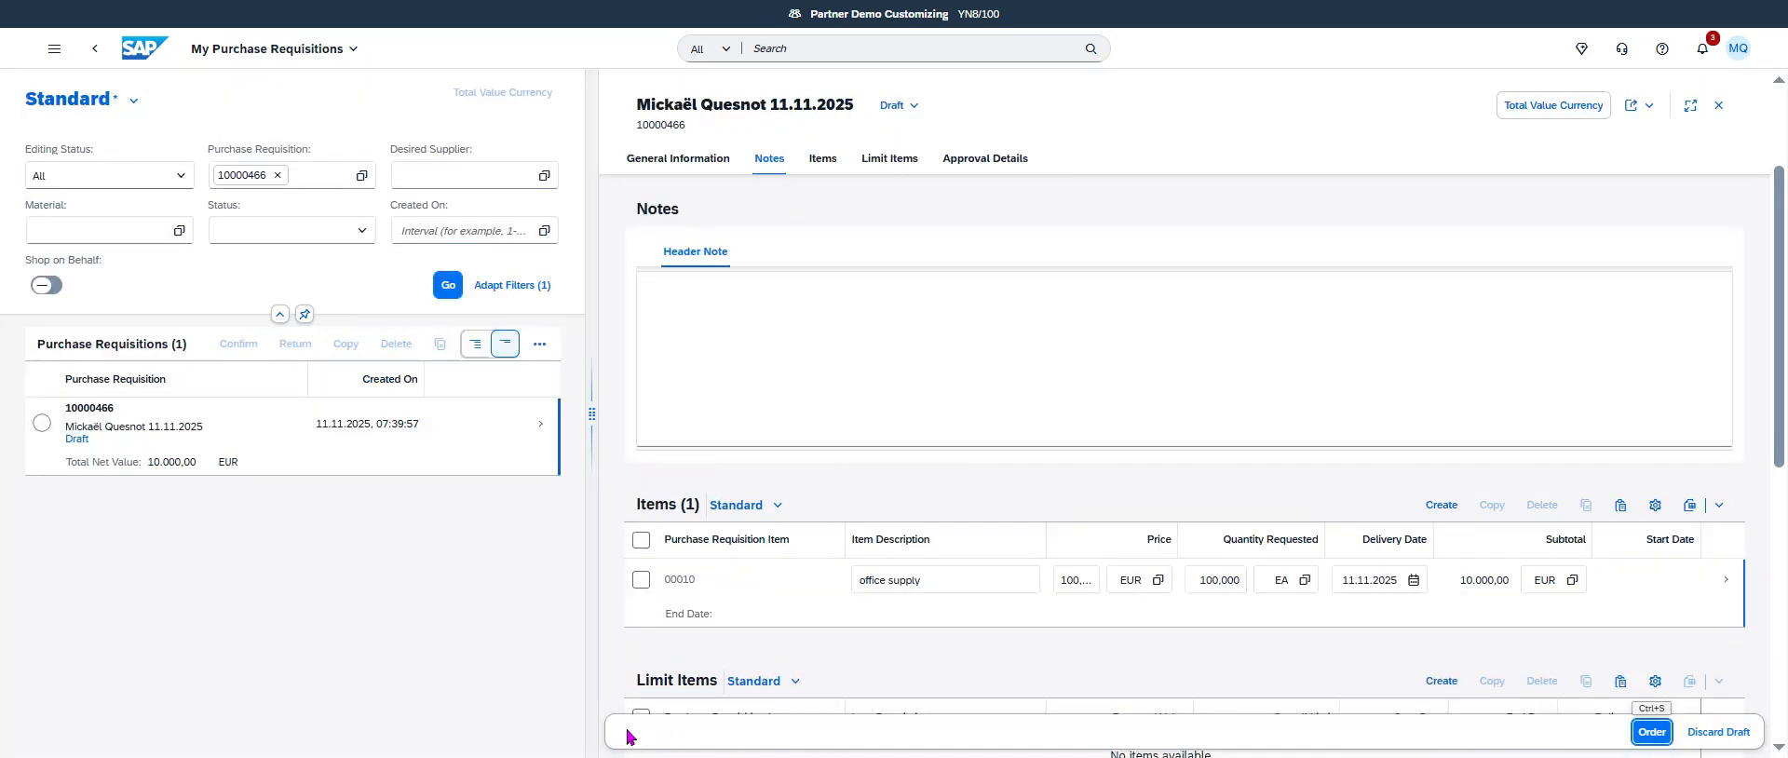
Reopen the office supply item's details and add REVEL SERVICES as its fixed supplier.
{"action": "left_click", "coordinate": [1724, 590]}
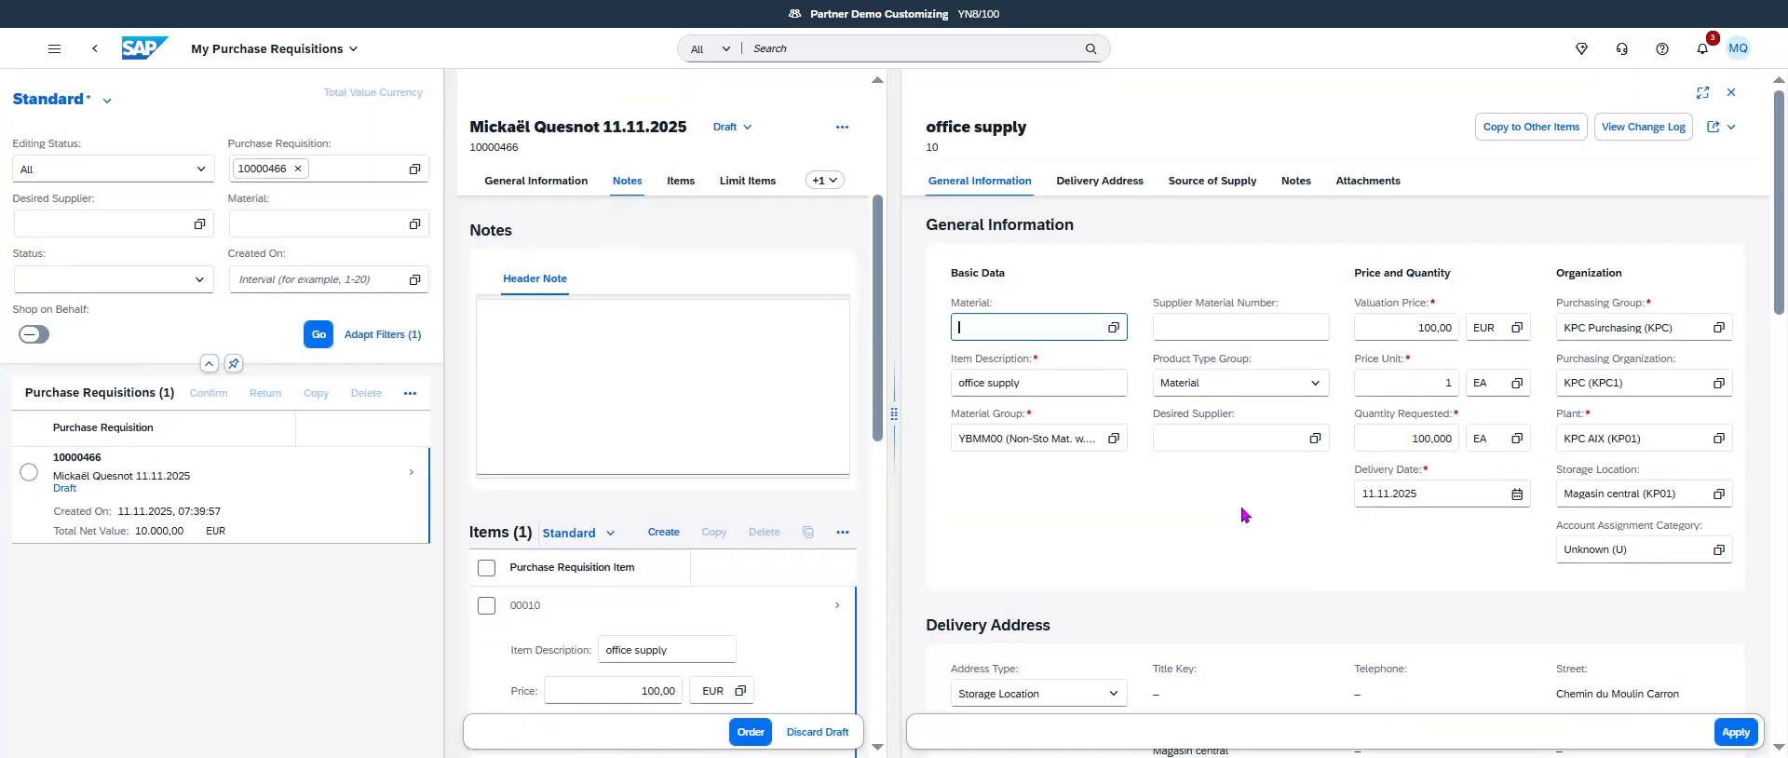
{"action": "left_click", "coordinate": [1702, 92]}
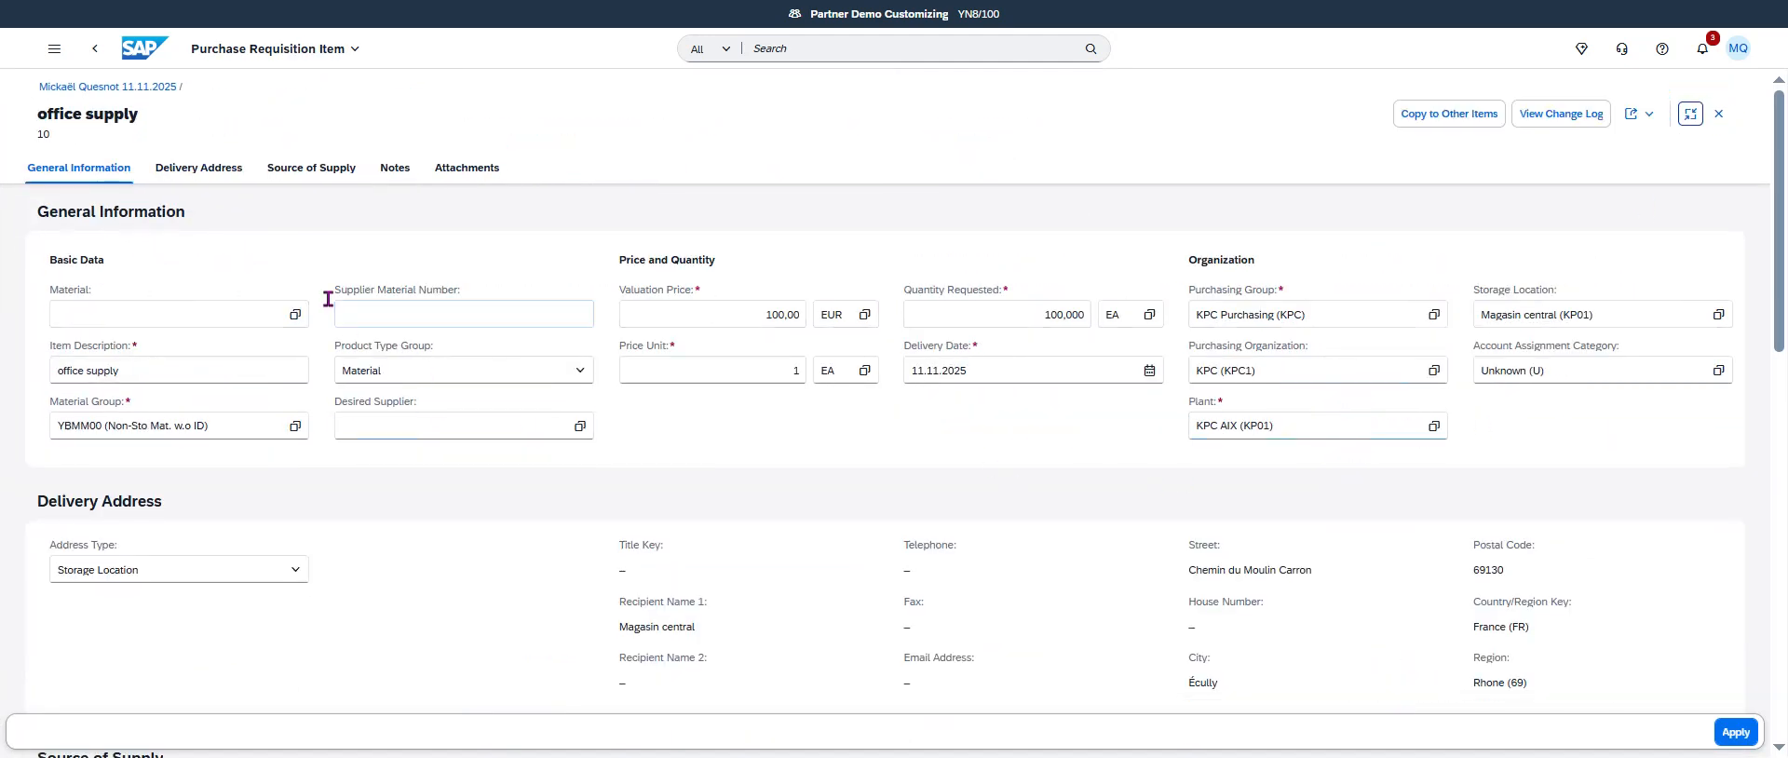
{"action": "left_click", "coordinate": [327, 174]}
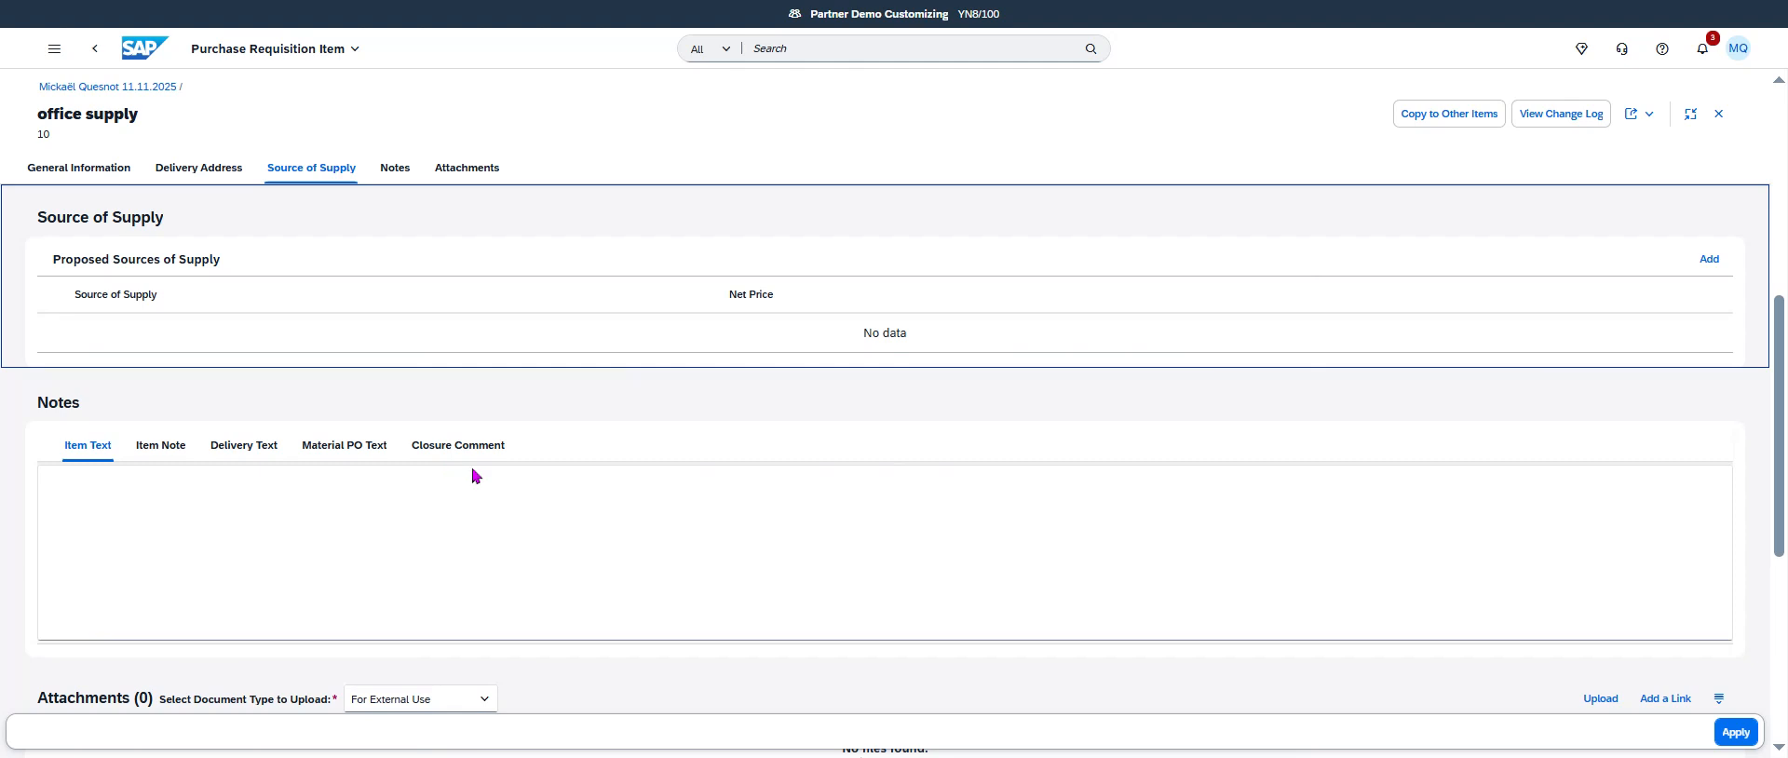
{"action": "left_click", "coordinate": [1710, 259]}
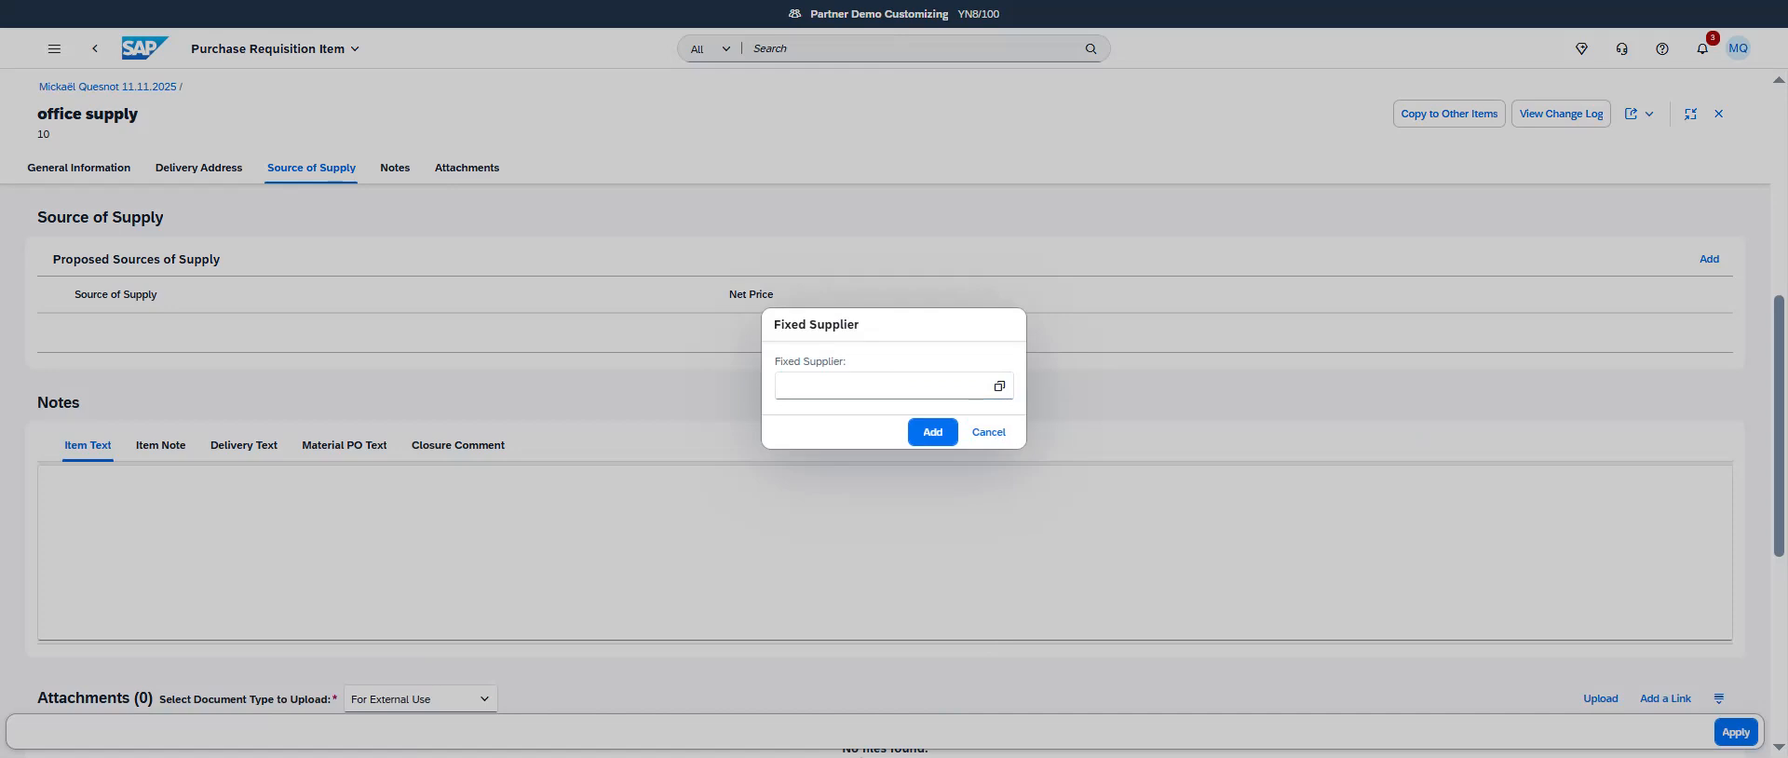
{"action": "left_click", "coordinate": [880, 494]}
{"action": "type", "text": "10300002"}
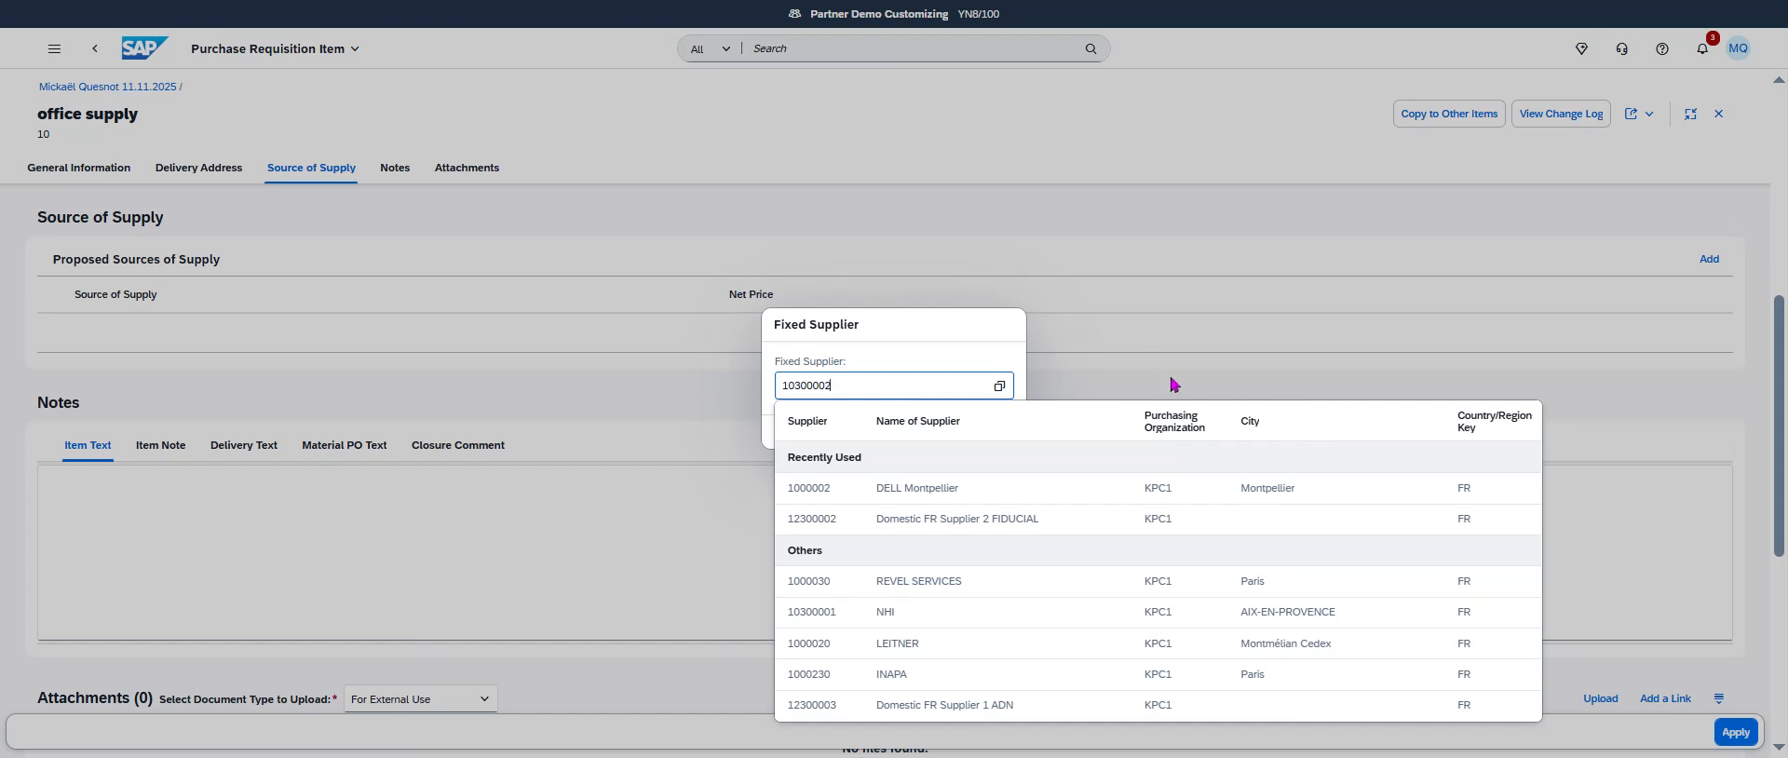
{"action": "left_click", "coordinate": [989, 586]}
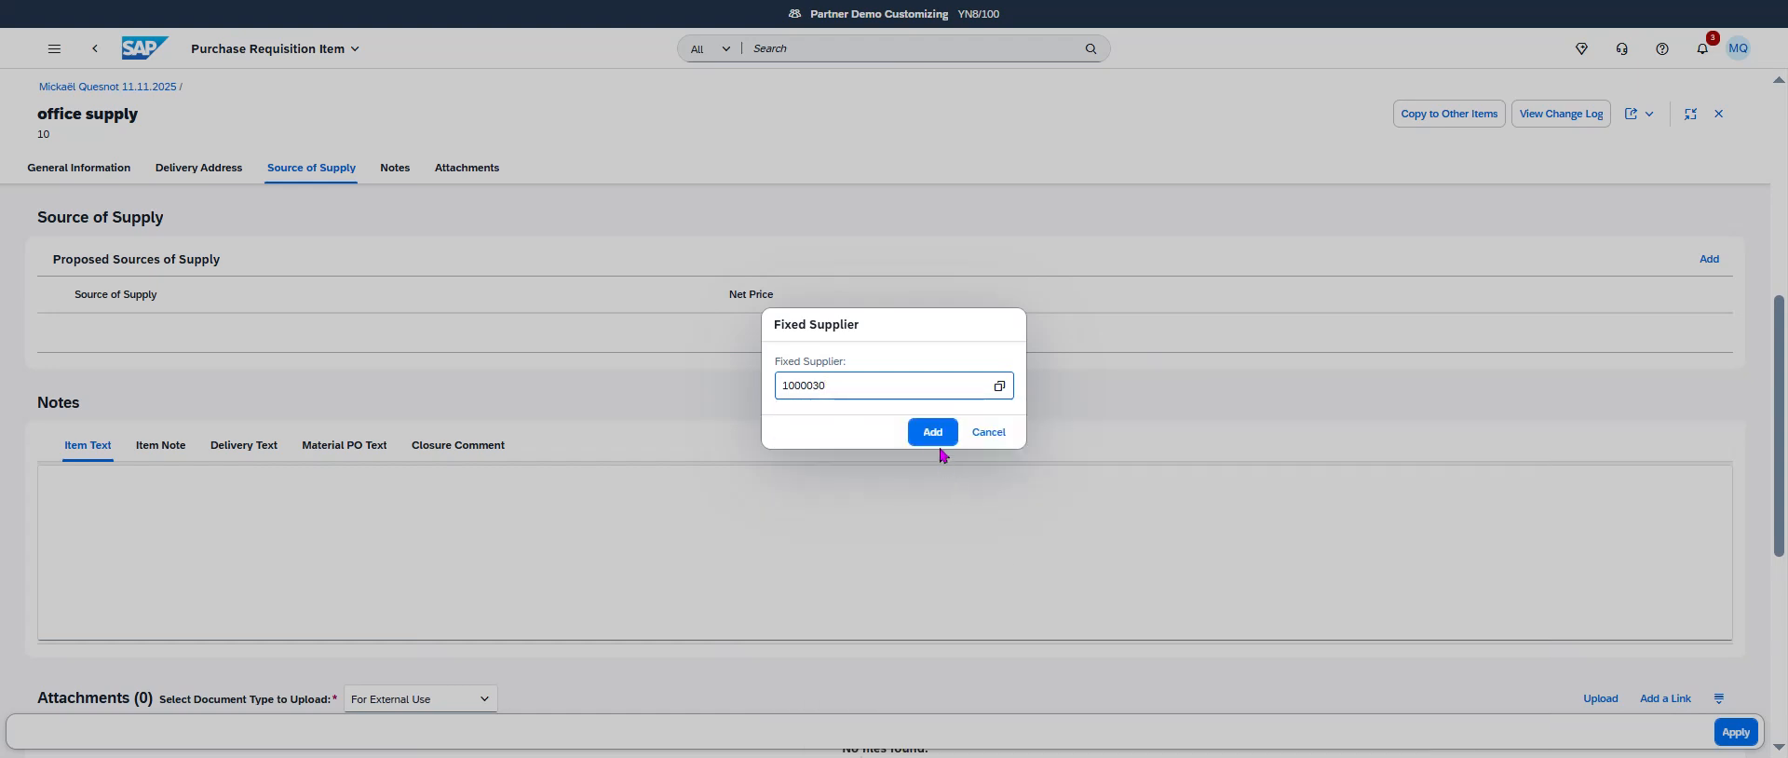
{"action": "left_click", "coordinate": [933, 427]}
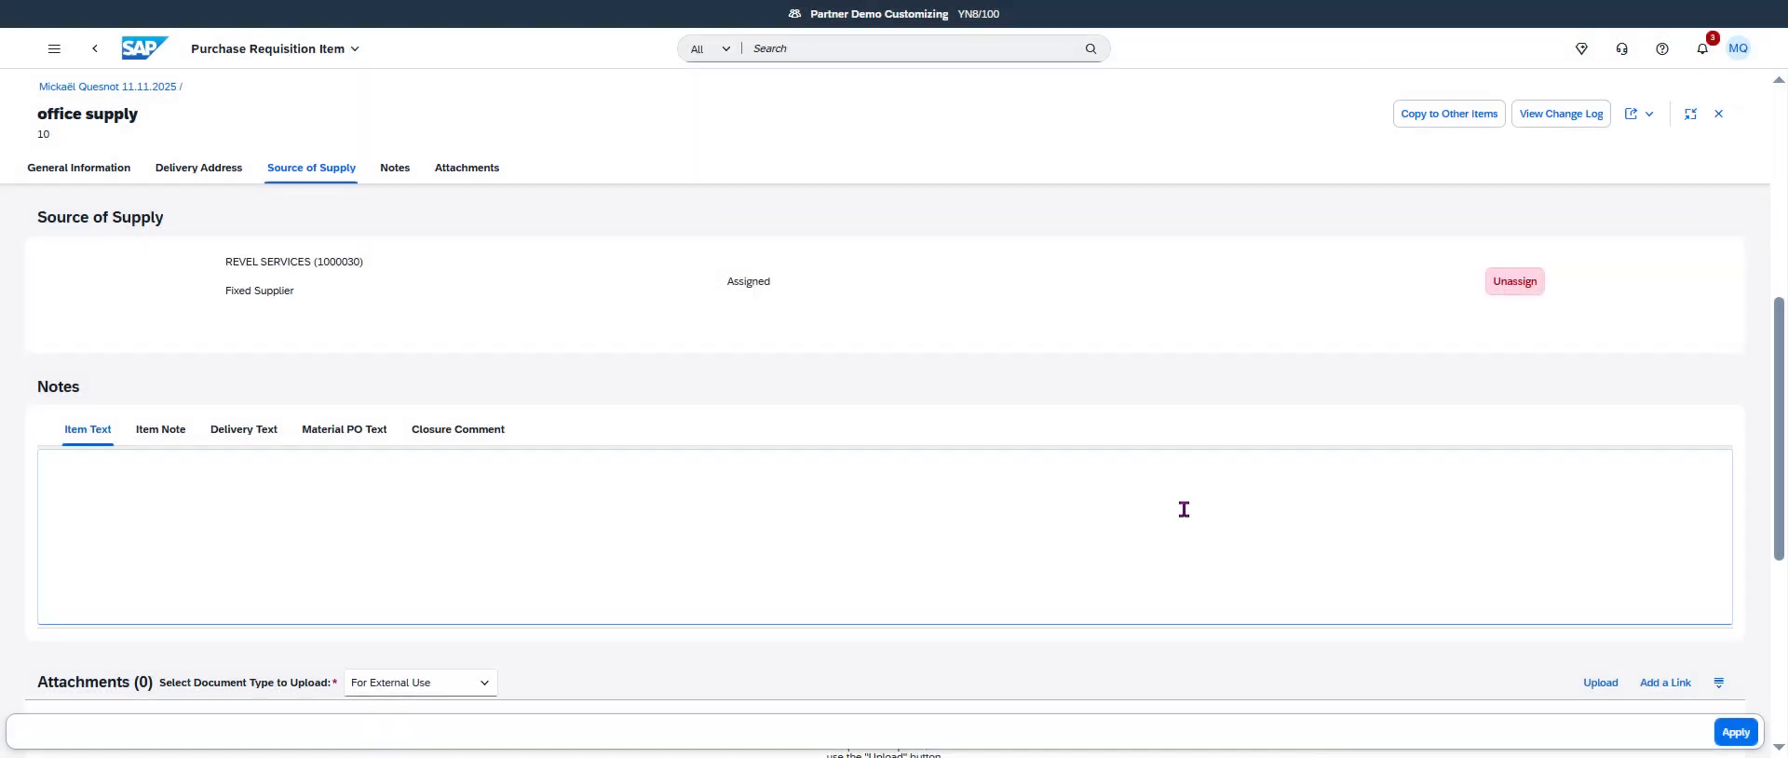
Set the office supply item's valuation price to 50,00 EUR and order the requisition, returning to the recent requisitions overview.
{"action": "scroll", "coordinate": [1181, 507], "scroll_direction": "up", "scroll_amount": 10}
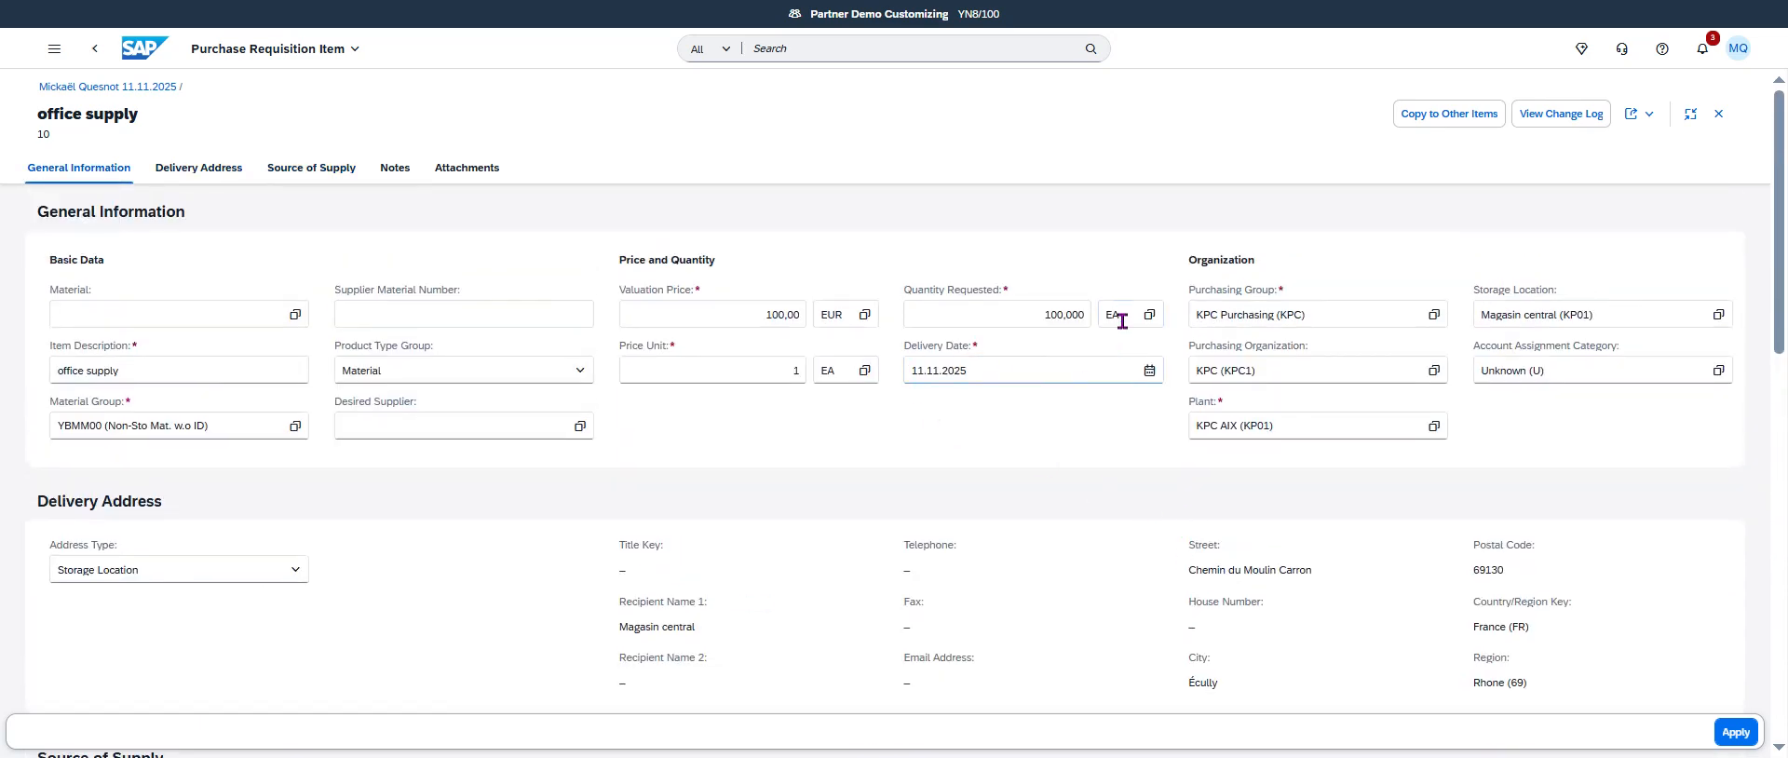
{"action": "double_click", "coordinate": [779, 315]}
{"action": "type", "text": "50,00"}
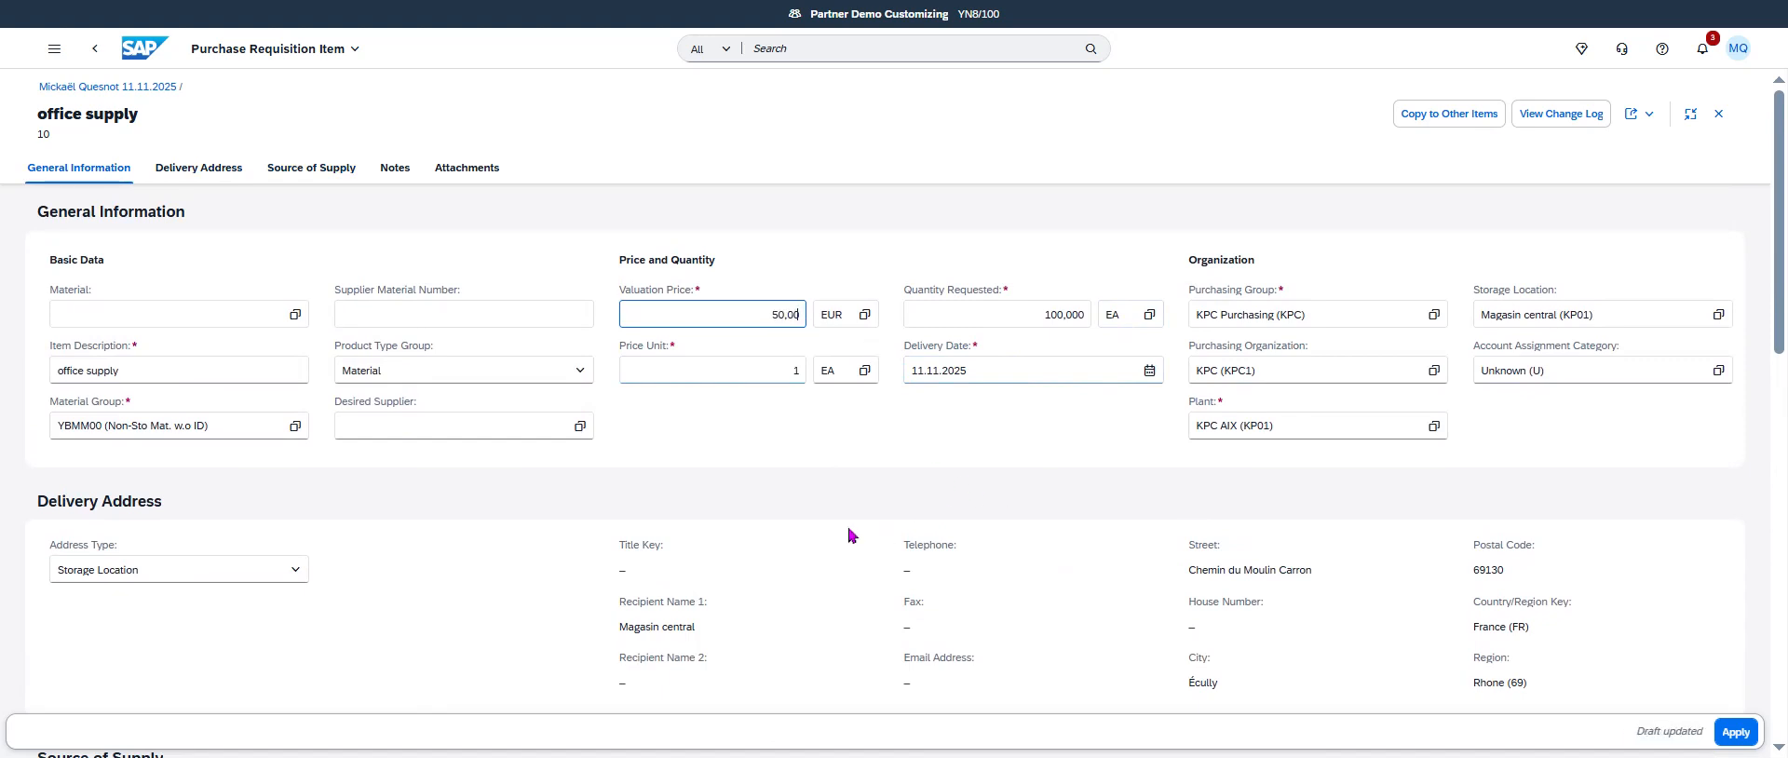
{"action": "left_click", "coordinate": [1736, 732]}
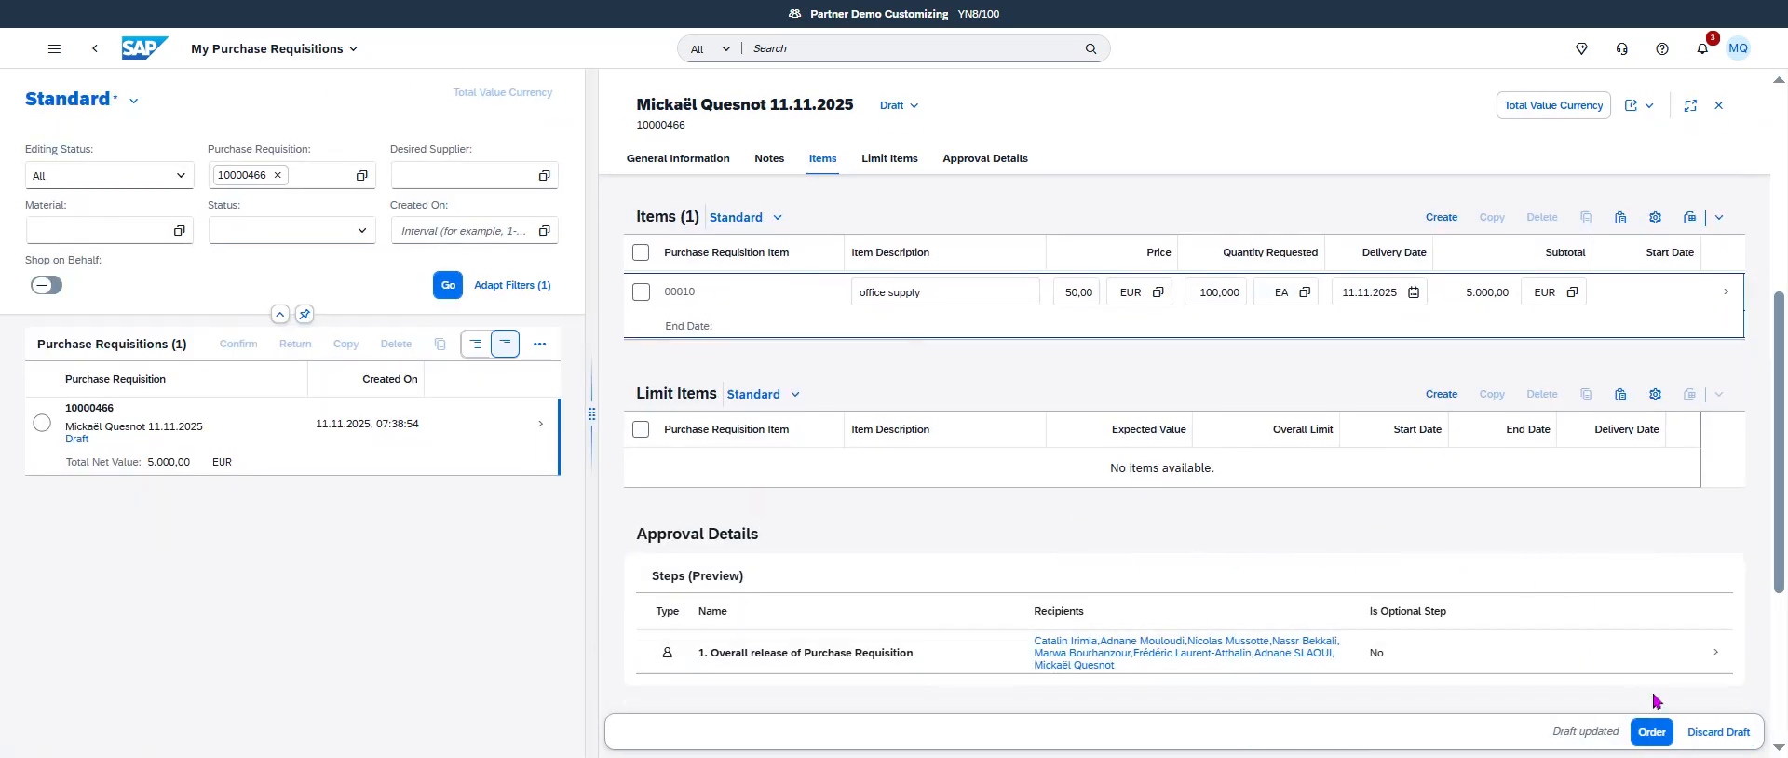
{"action": "left_click", "coordinate": [1651, 732]}
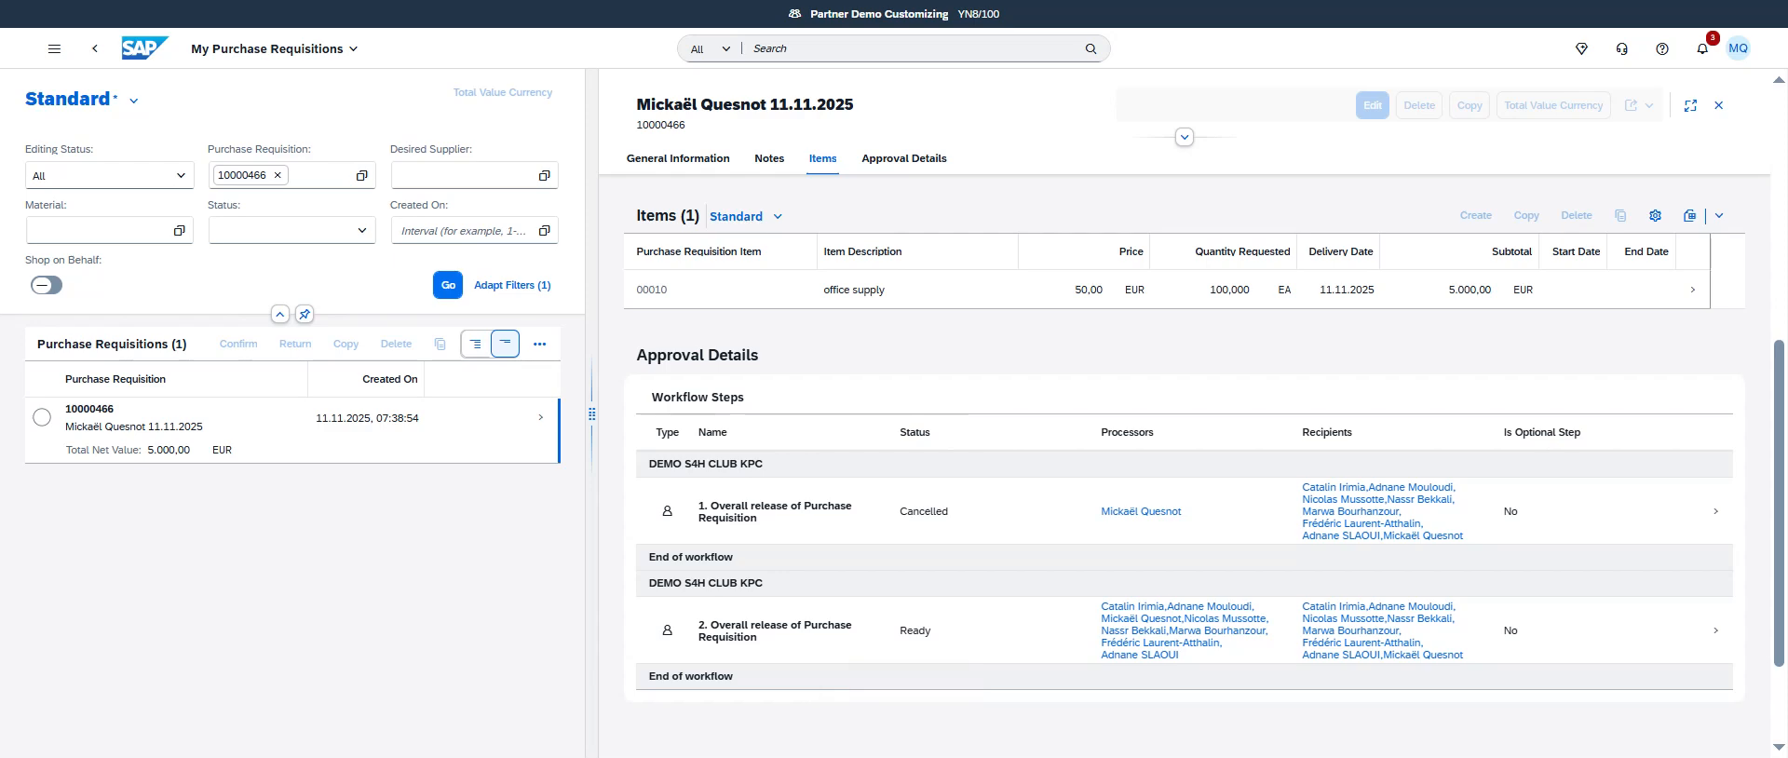
{"action": "key", "text": "alt+Left"}
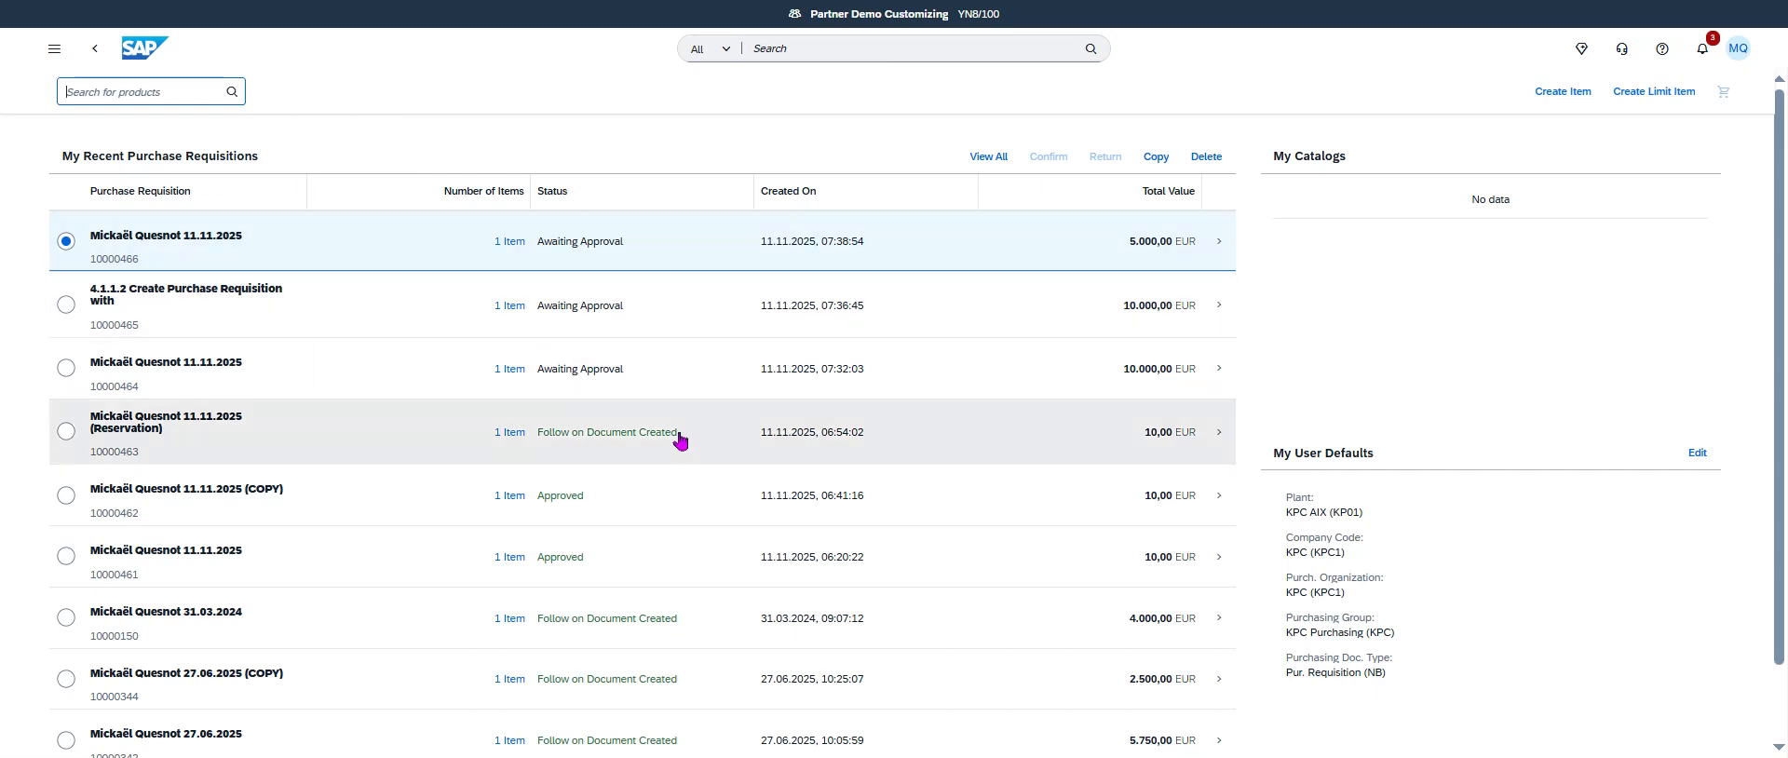
{"action": "left_click", "coordinate": [1564, 91]}
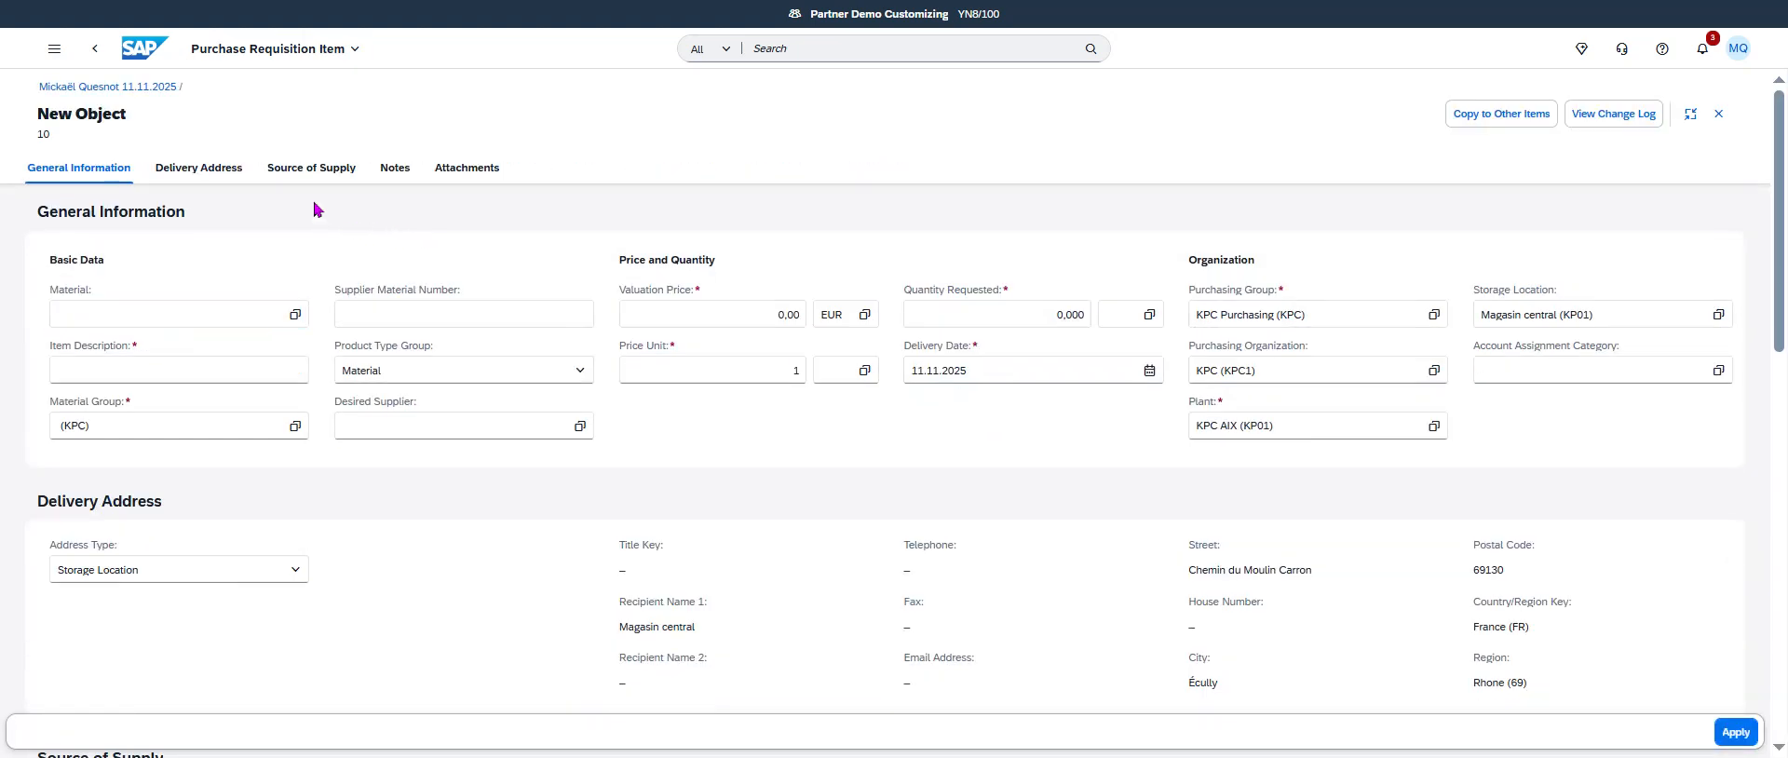
{"action": "left_click", "coordinate": [94, 49]}
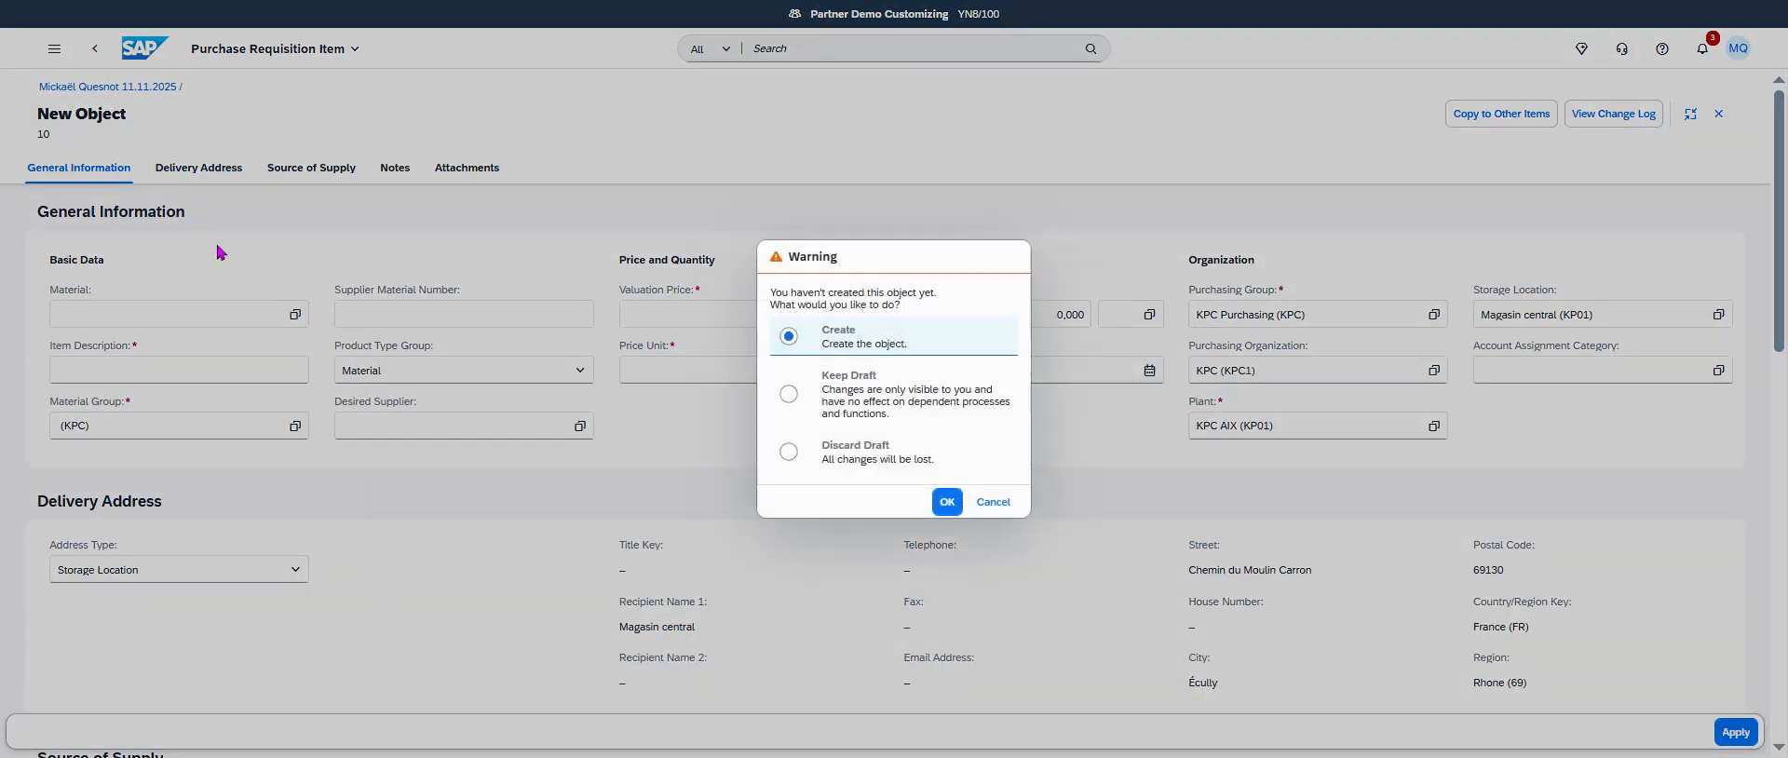
{"action": "left_click", "coordinate": [789, 451]}
{"action": "left_click", "coordinate": [936, 517]}
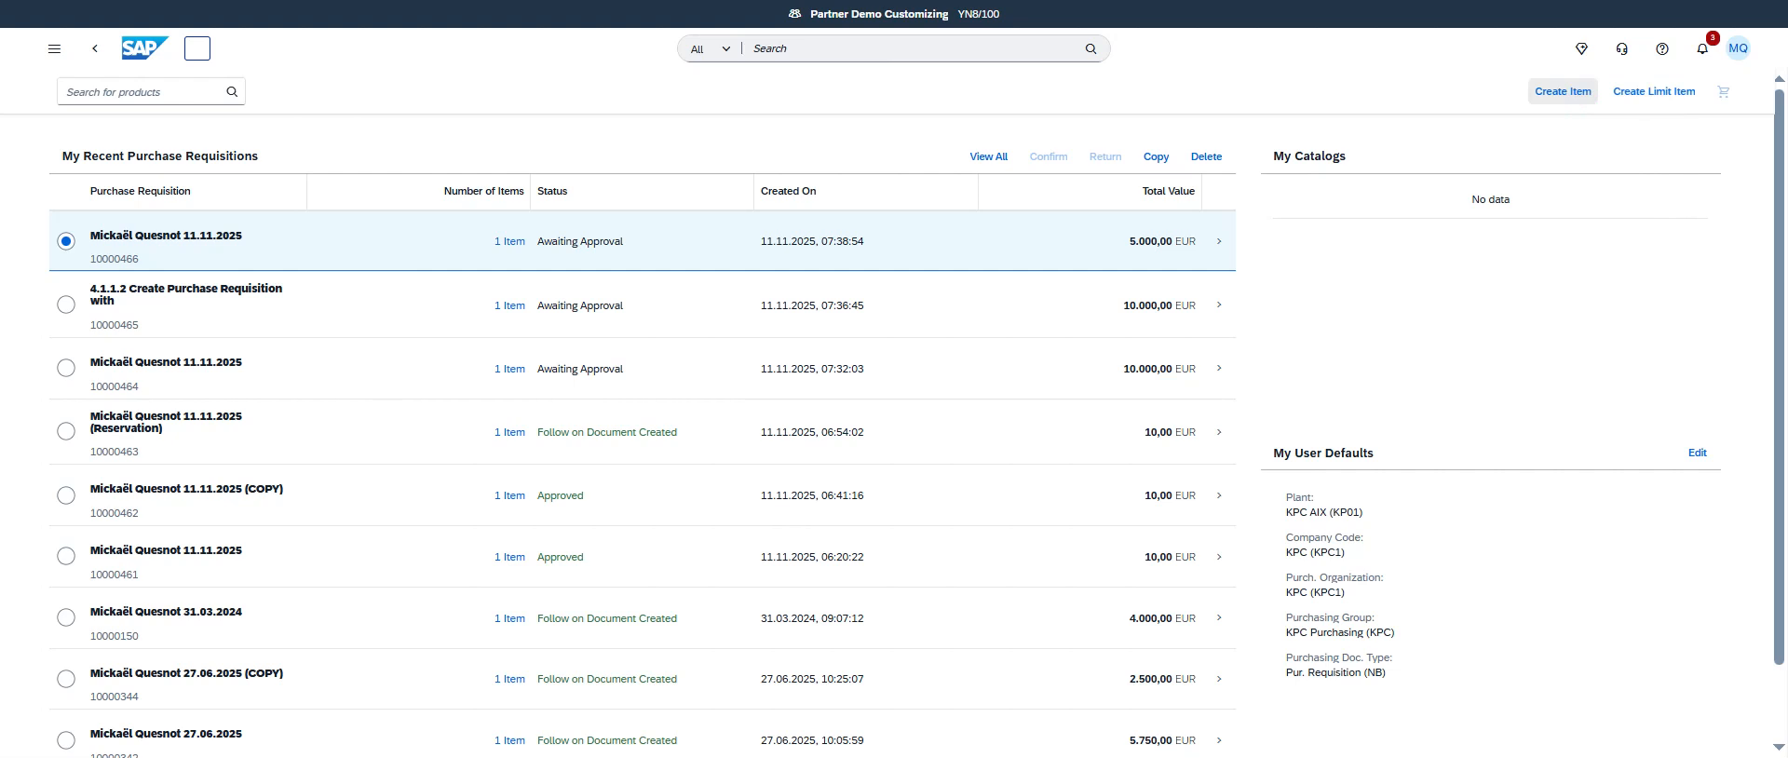
Create a limit item with the description "office supply" and material group YBMM00 (Non-Sto Mat. w.o ID).
{"action": "left_click", "coordinate": [1654, 92]}
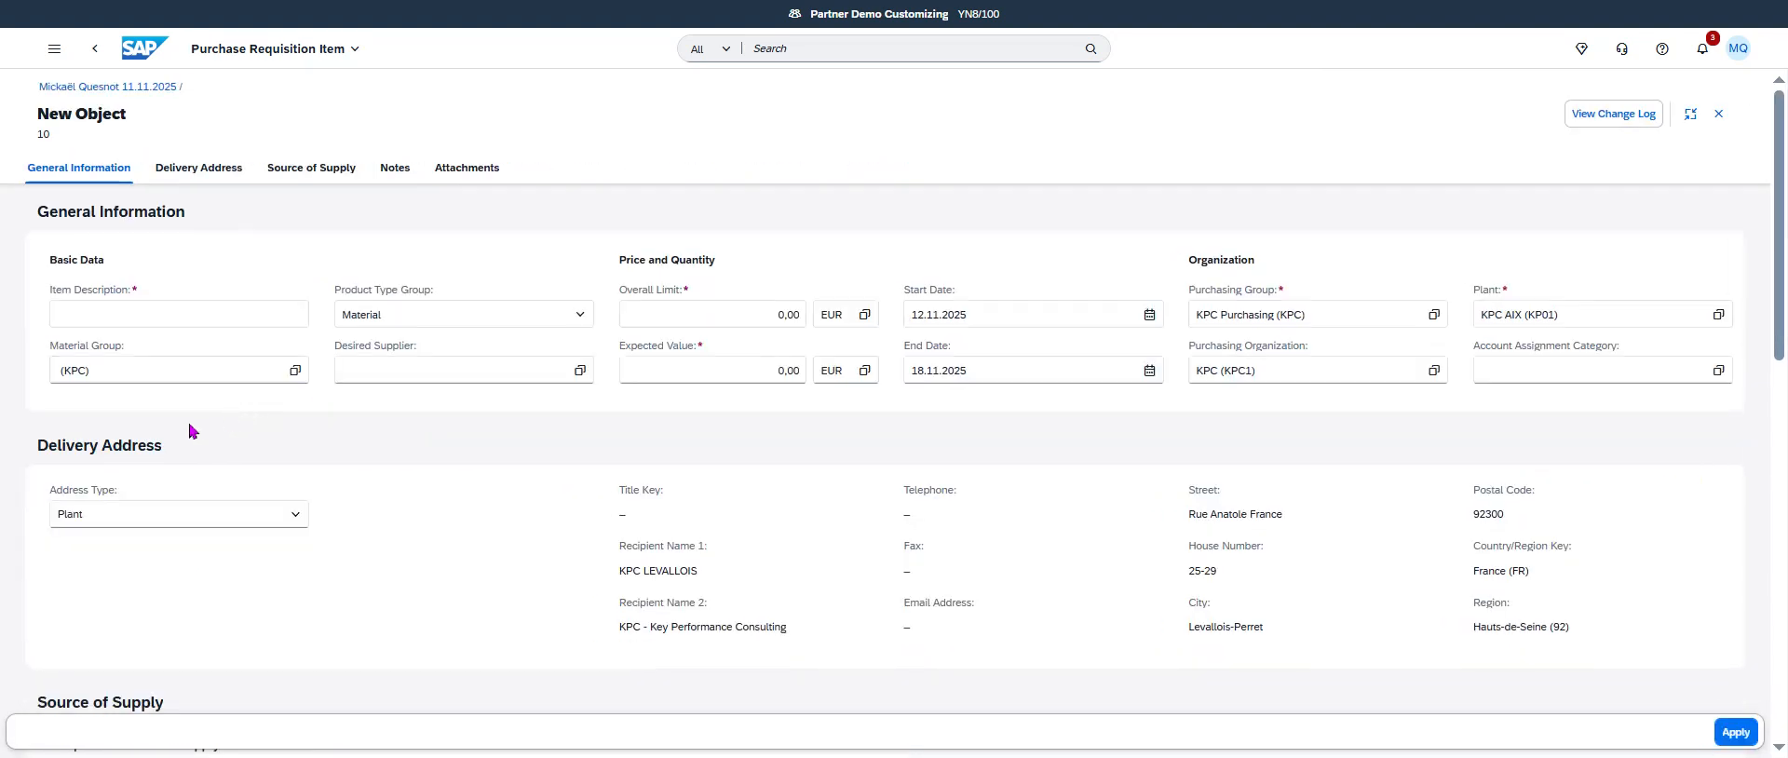
{"action": "left_click", "coordinate": [136, 312]}
{"action": "type", "text": "office supply"}
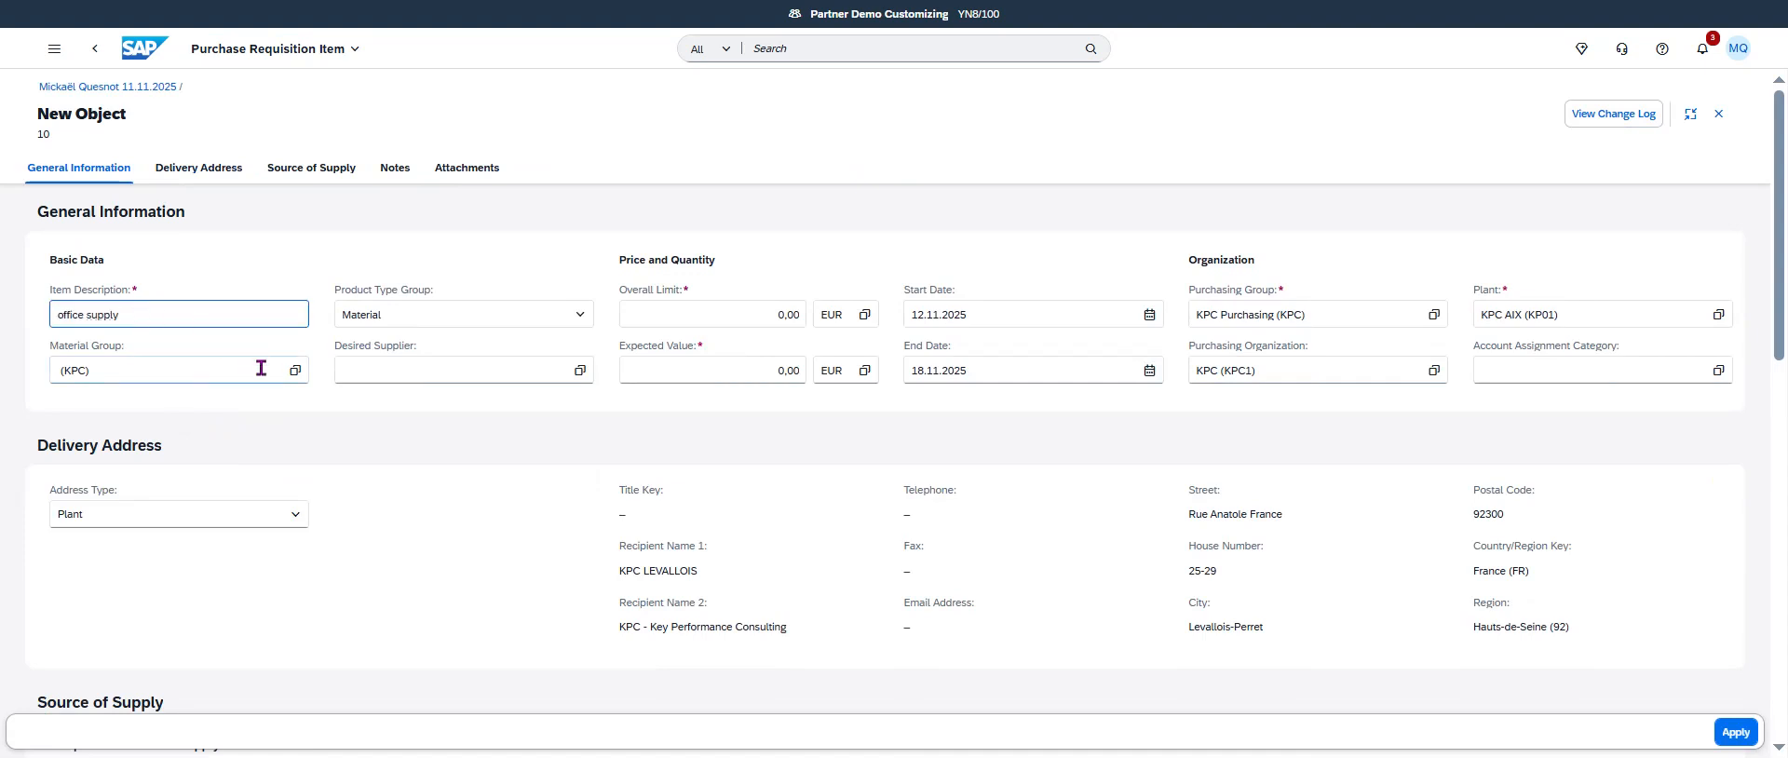
{"action": "left_click", "coordinate": [222, 370]}
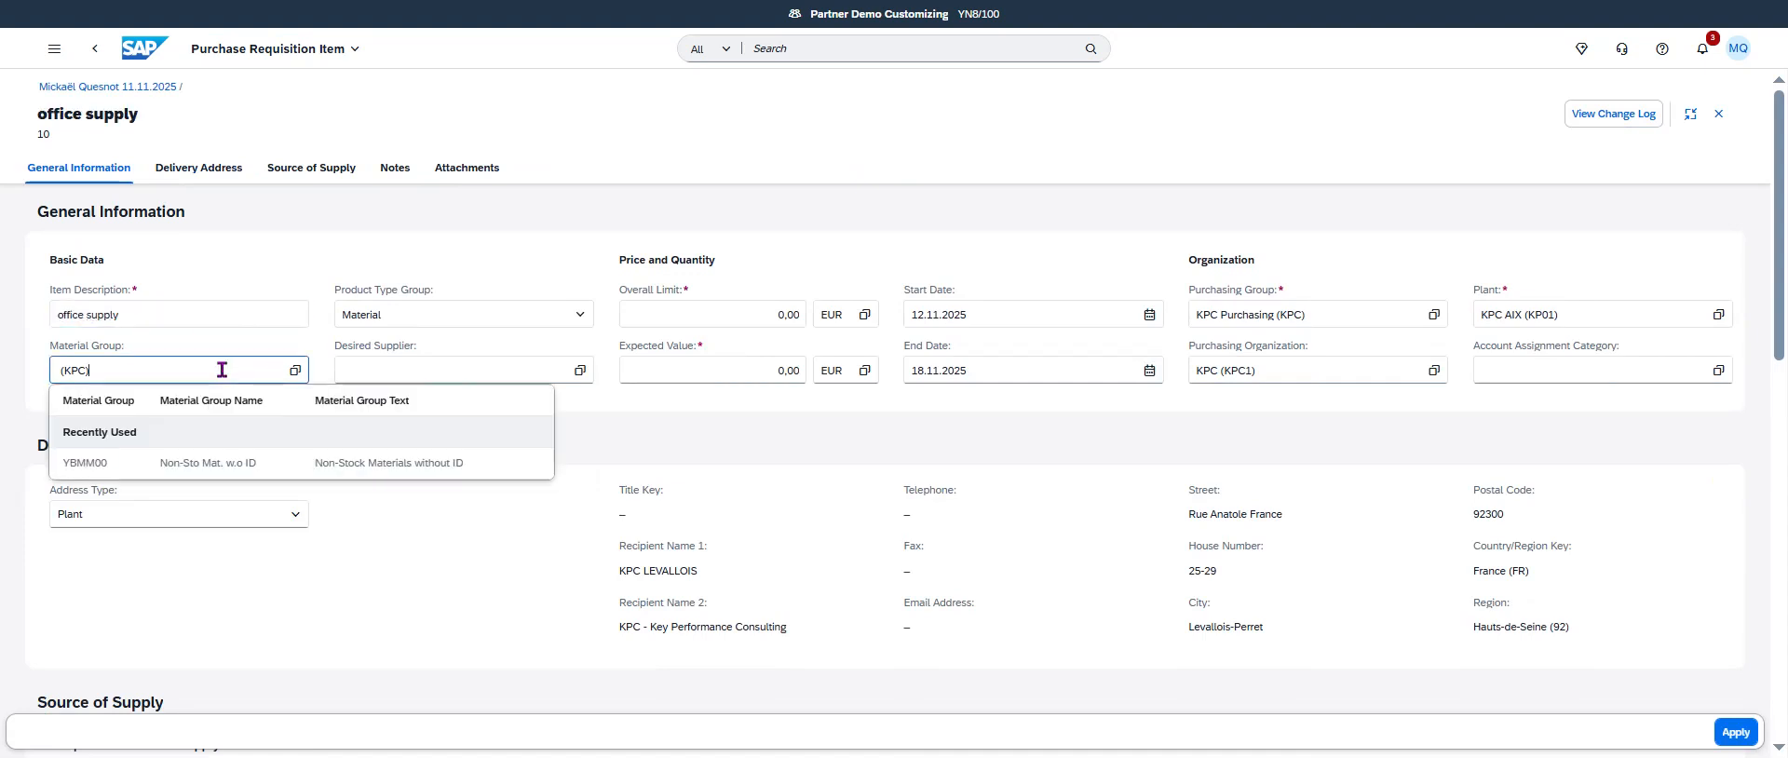
{"action": "left_click", "coordinate": [206, 464]}
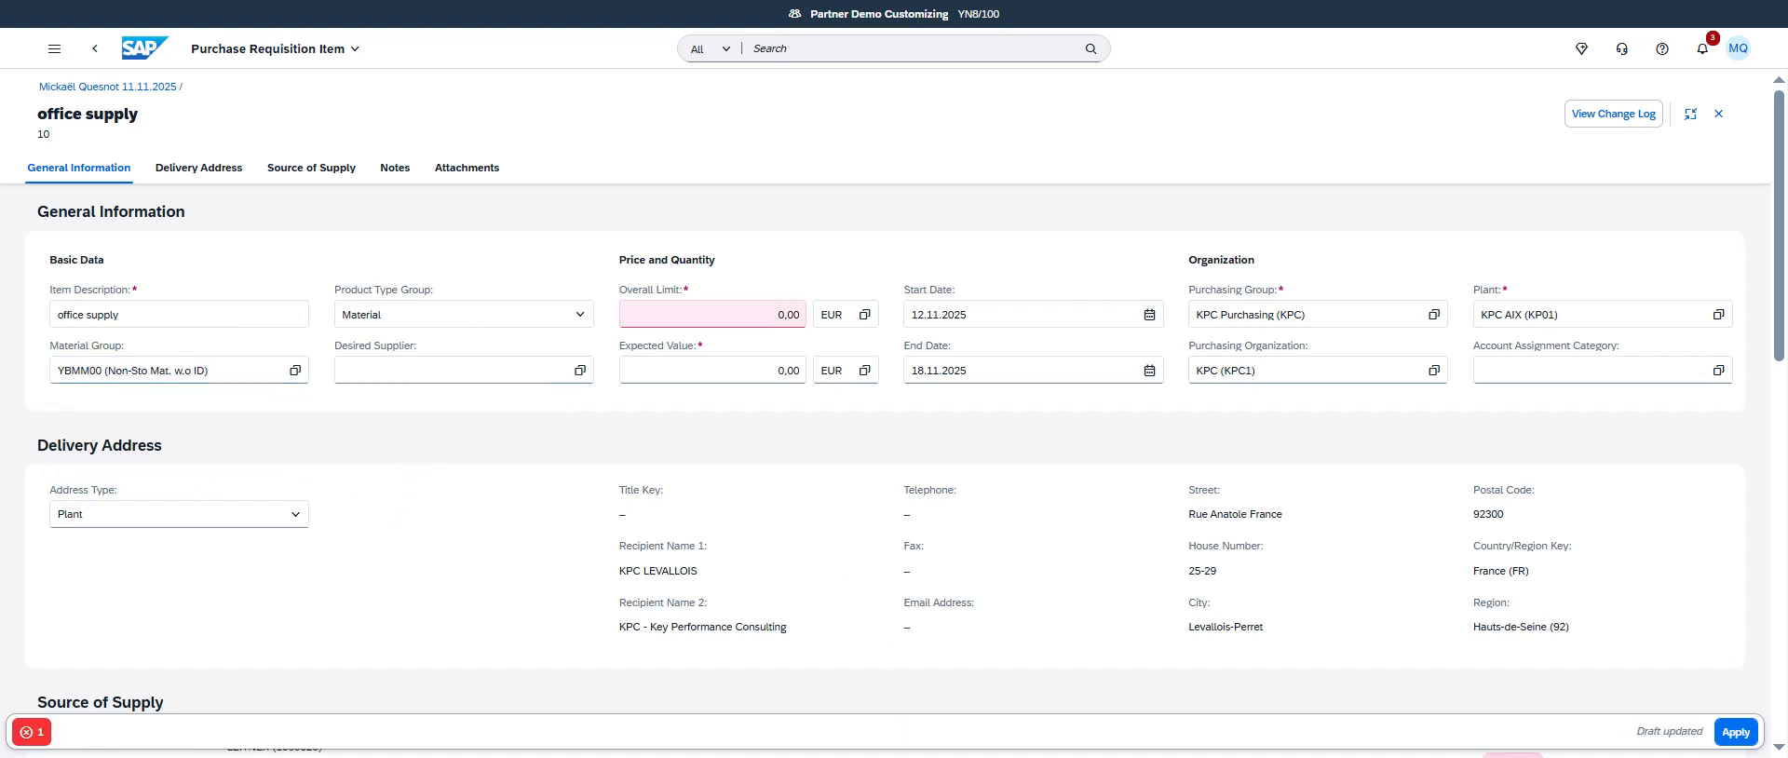
Set the limit item's overall limit to 120,00 EUR and its expected value to 100,00 EUR.
{"action": "left_click", "coordinate": [702, 314]}
{"action": "type", "text": "12"}
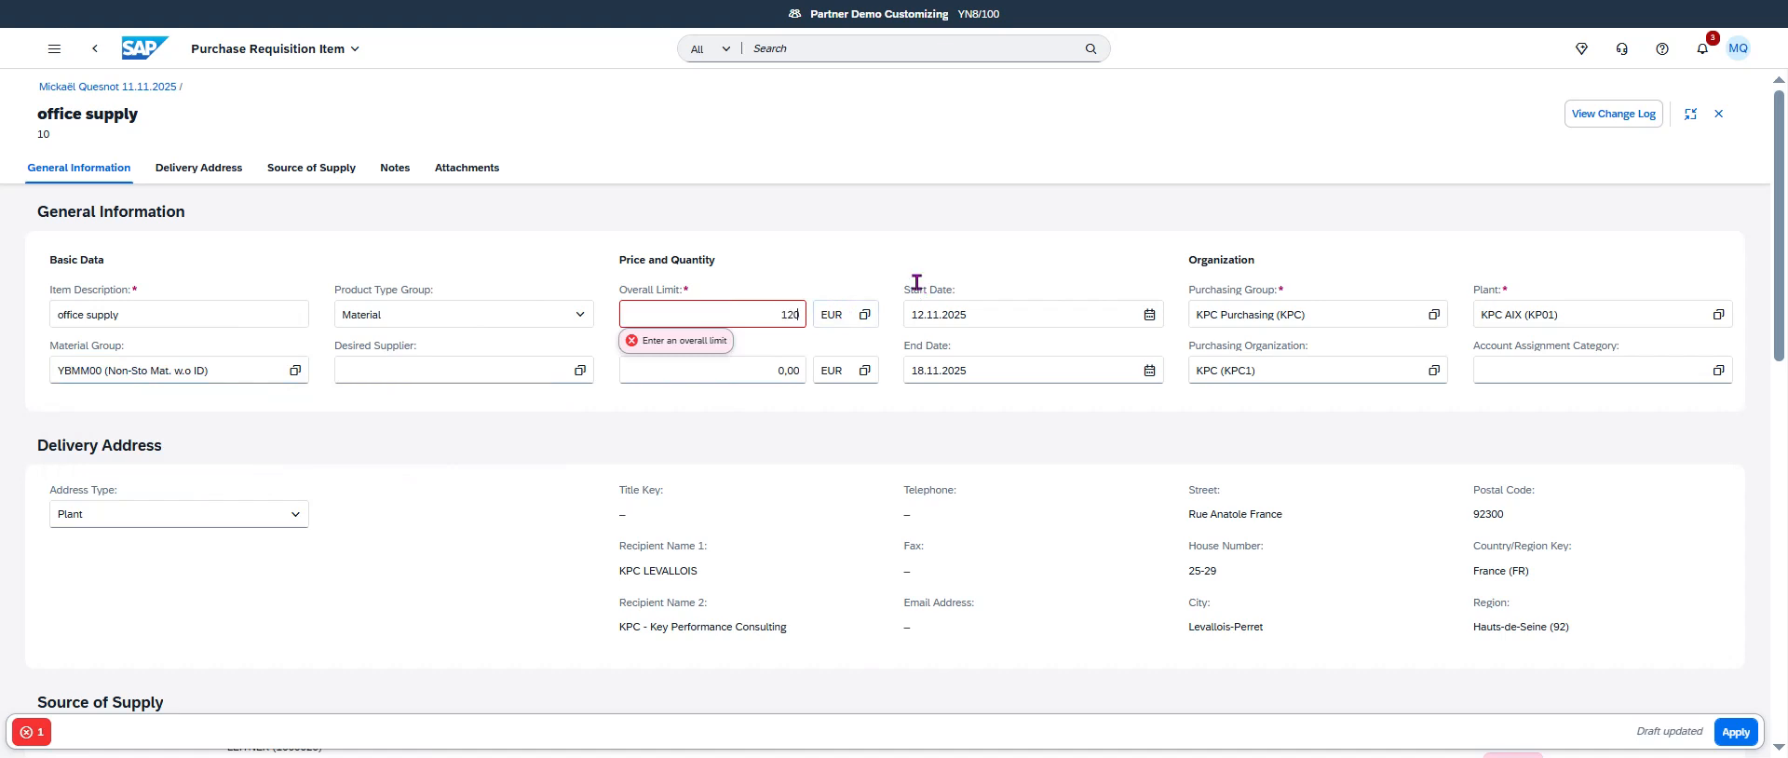
{"action": "type", "text": "0"}
{"action": "left_click", "coordinate": [755, 372]}
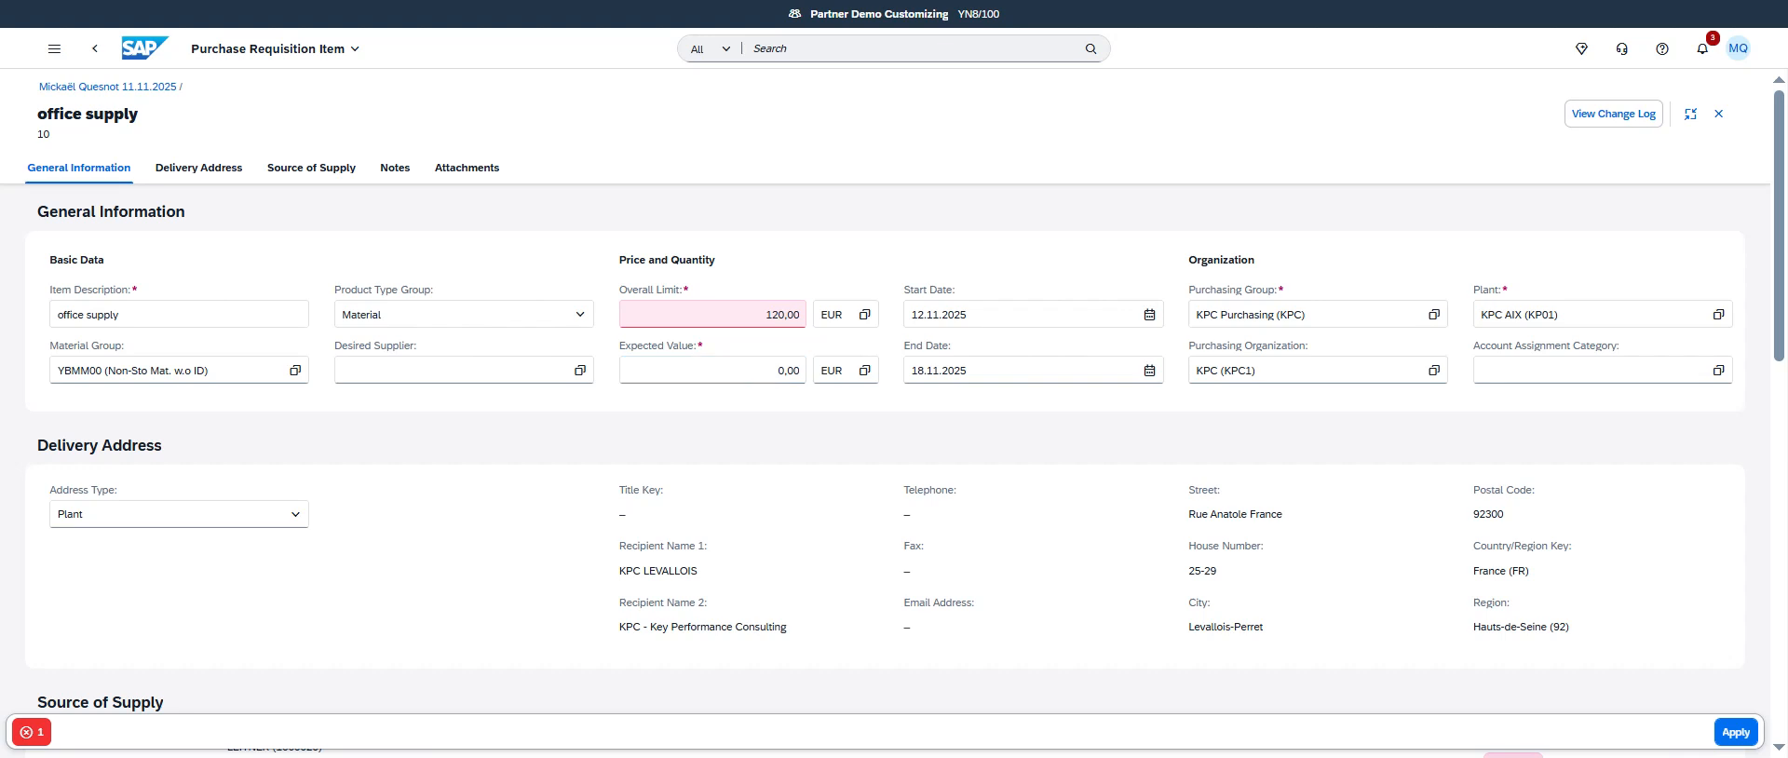
{"action": "left_click_drag", "start_coordinate": [760, 366], "coordinate": [883, 410]}
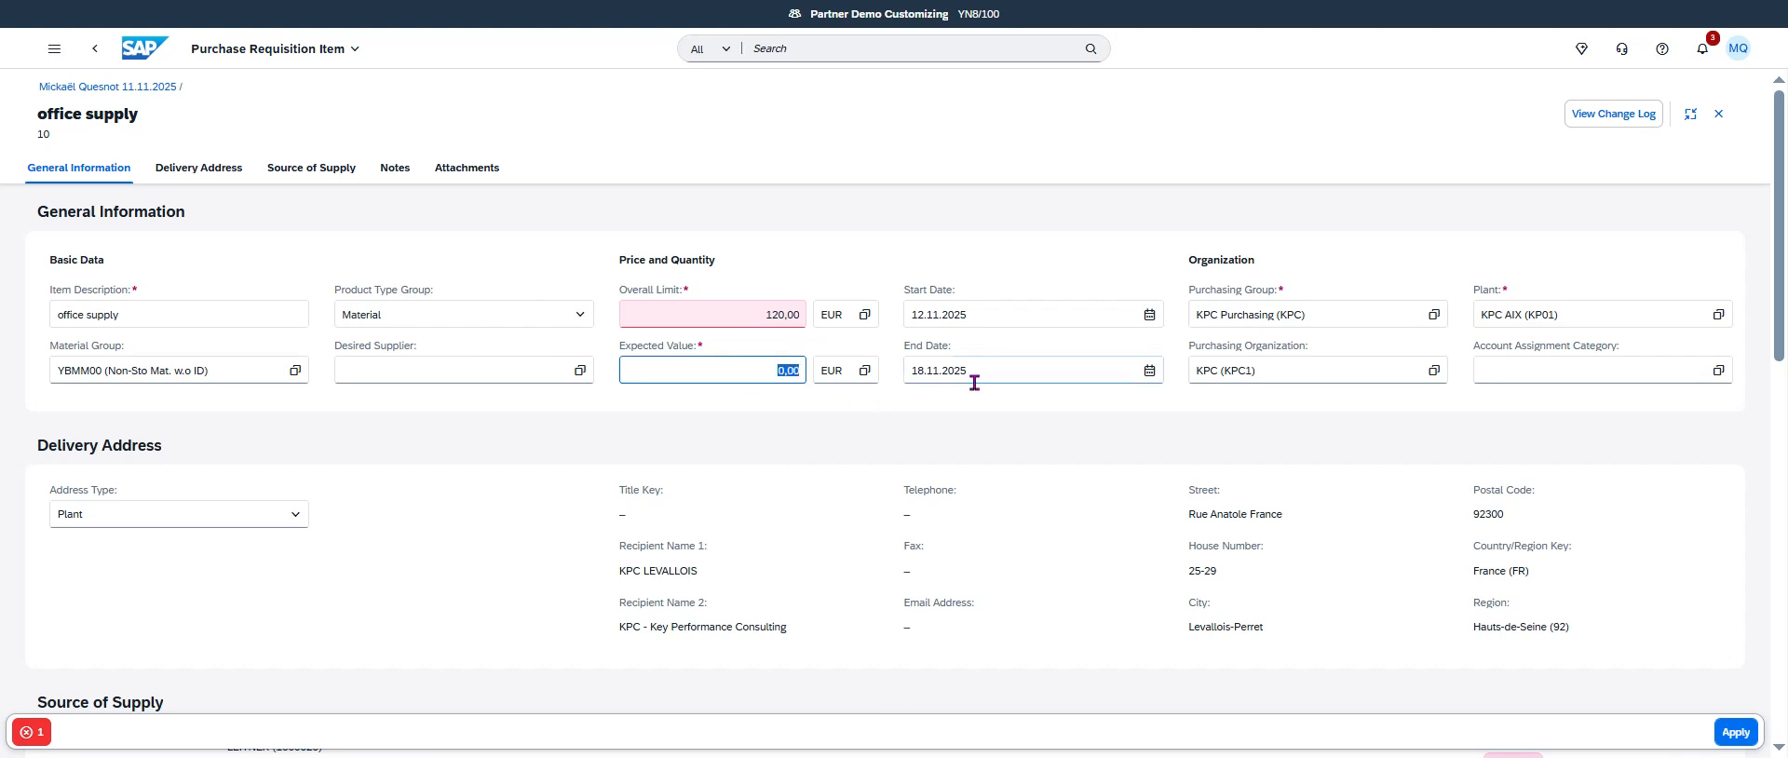
{"action": "type", "text": "100"}
{"action": "key", "text": "Return"}
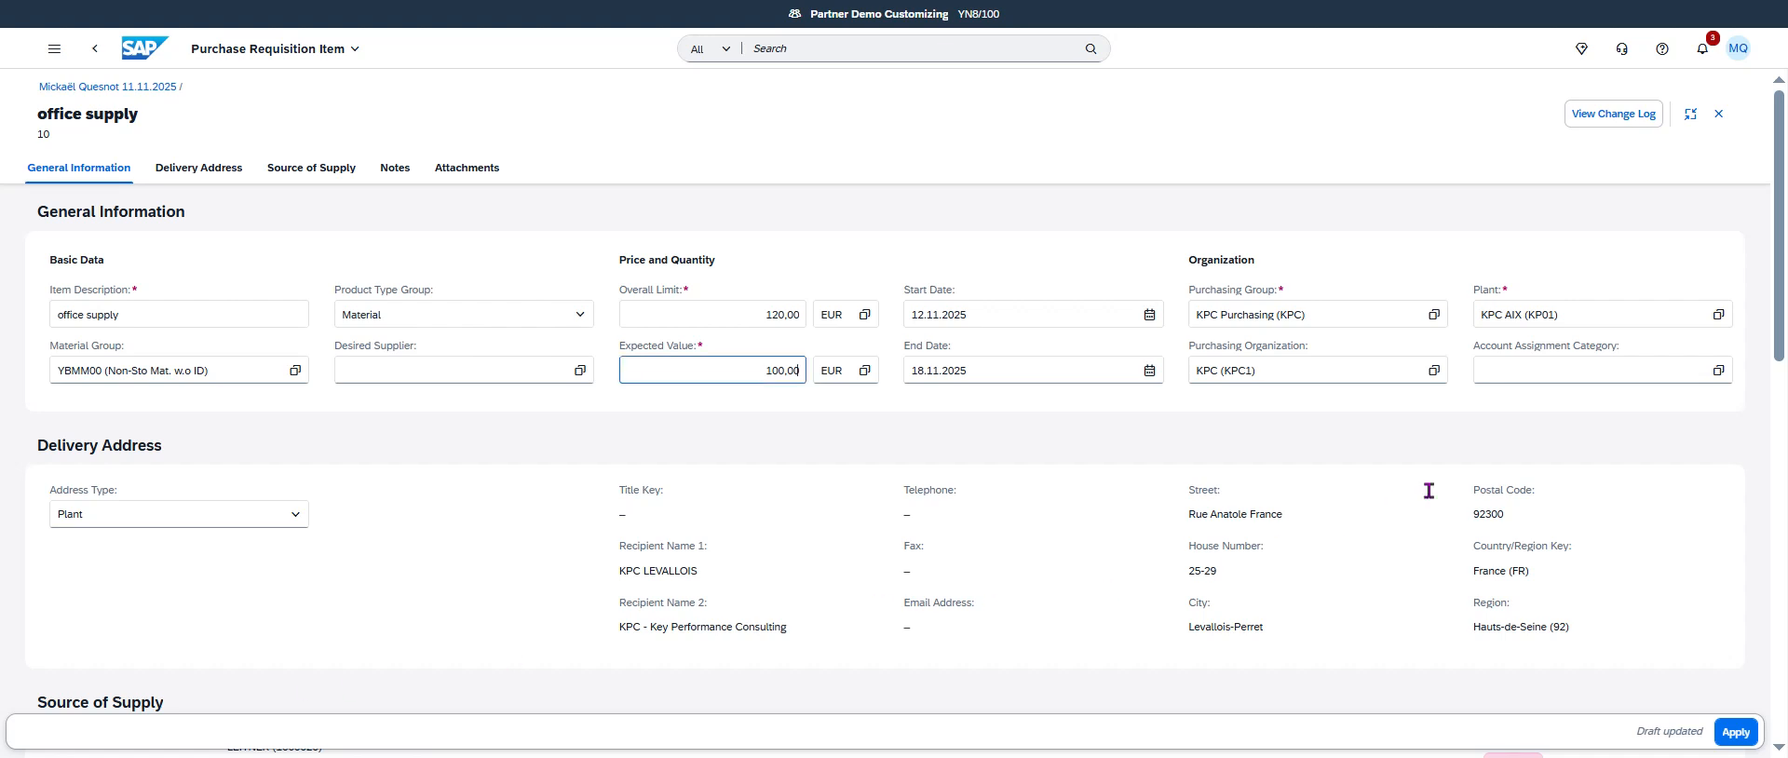
Assign the account assignment category Cost center (K) to the office supply limit item.
{"action": "left_click", "coordinate": [1718, 370]}
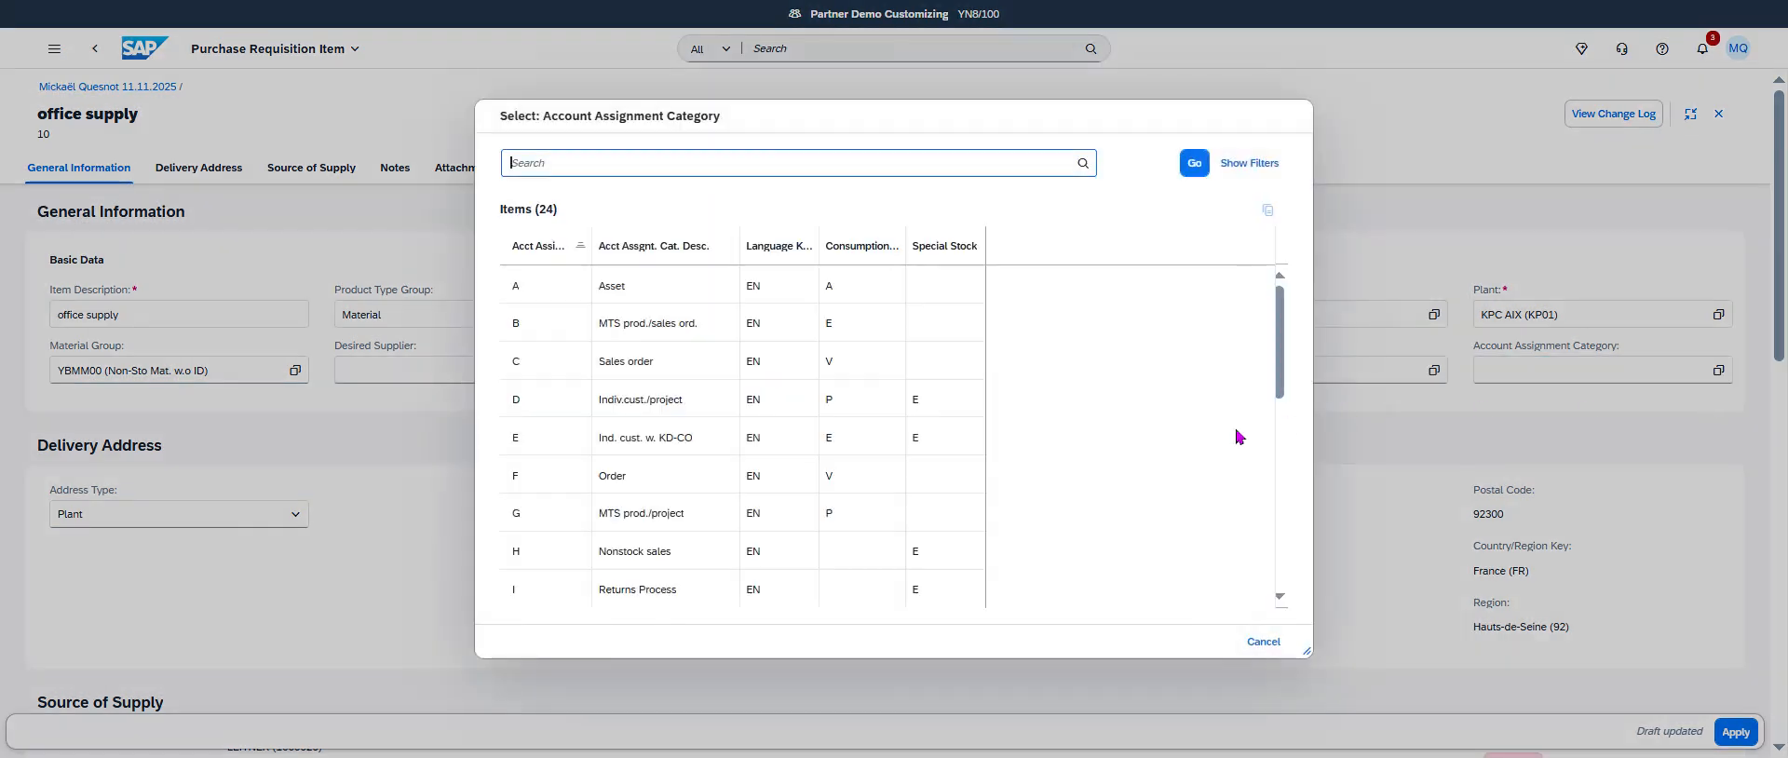
{"action": "scroll", "coordinate": [838, 494], "scroll_direction": "down", "scroll_amount": 3}
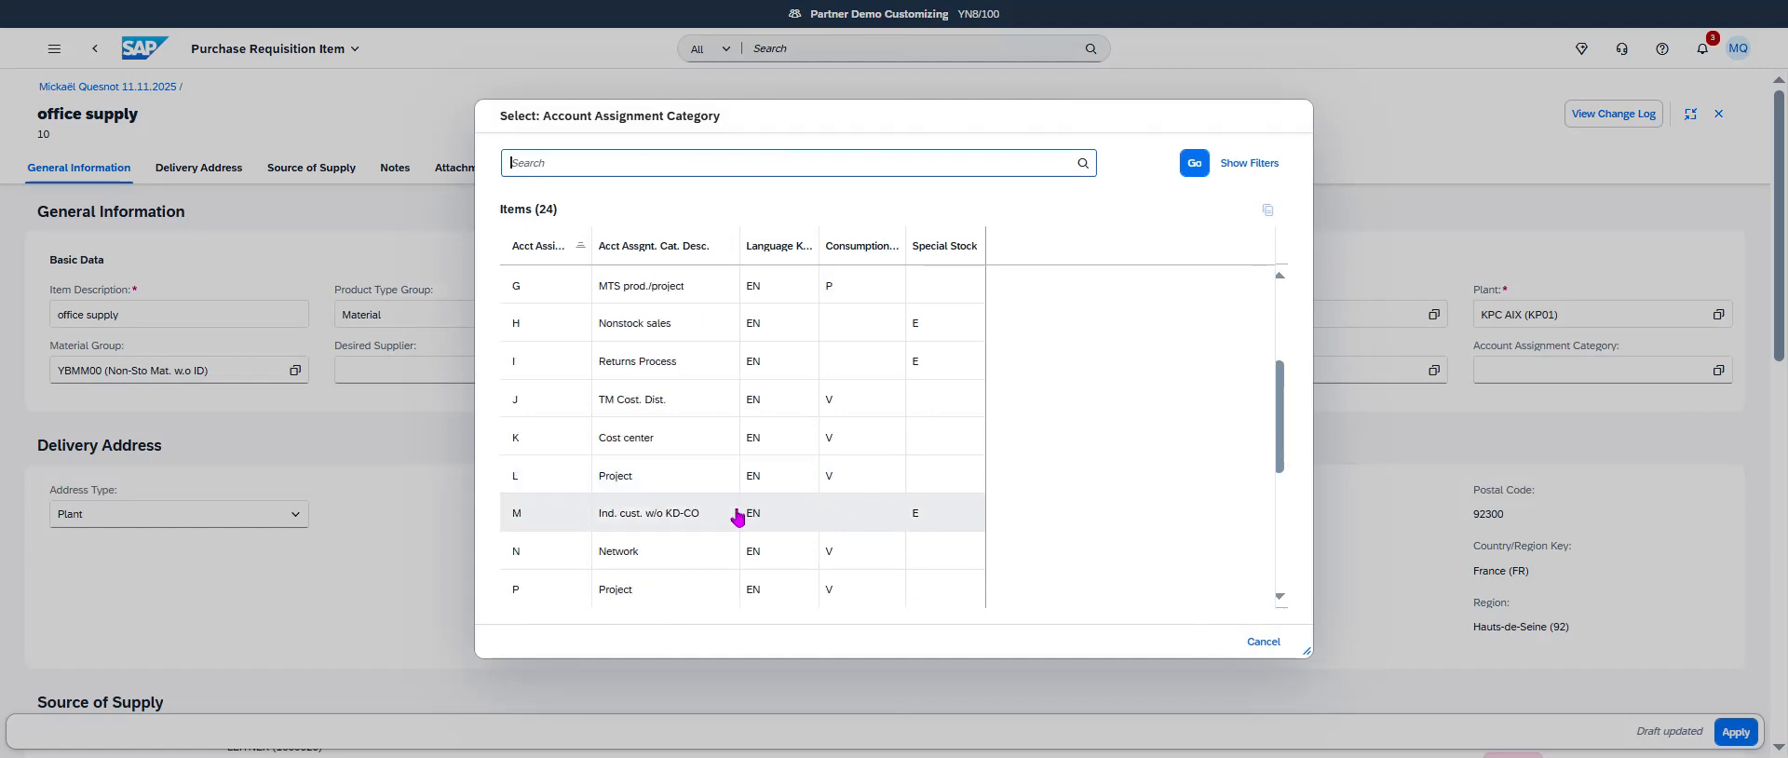
{"action": "left_click", "coordinate": [566, 436]}
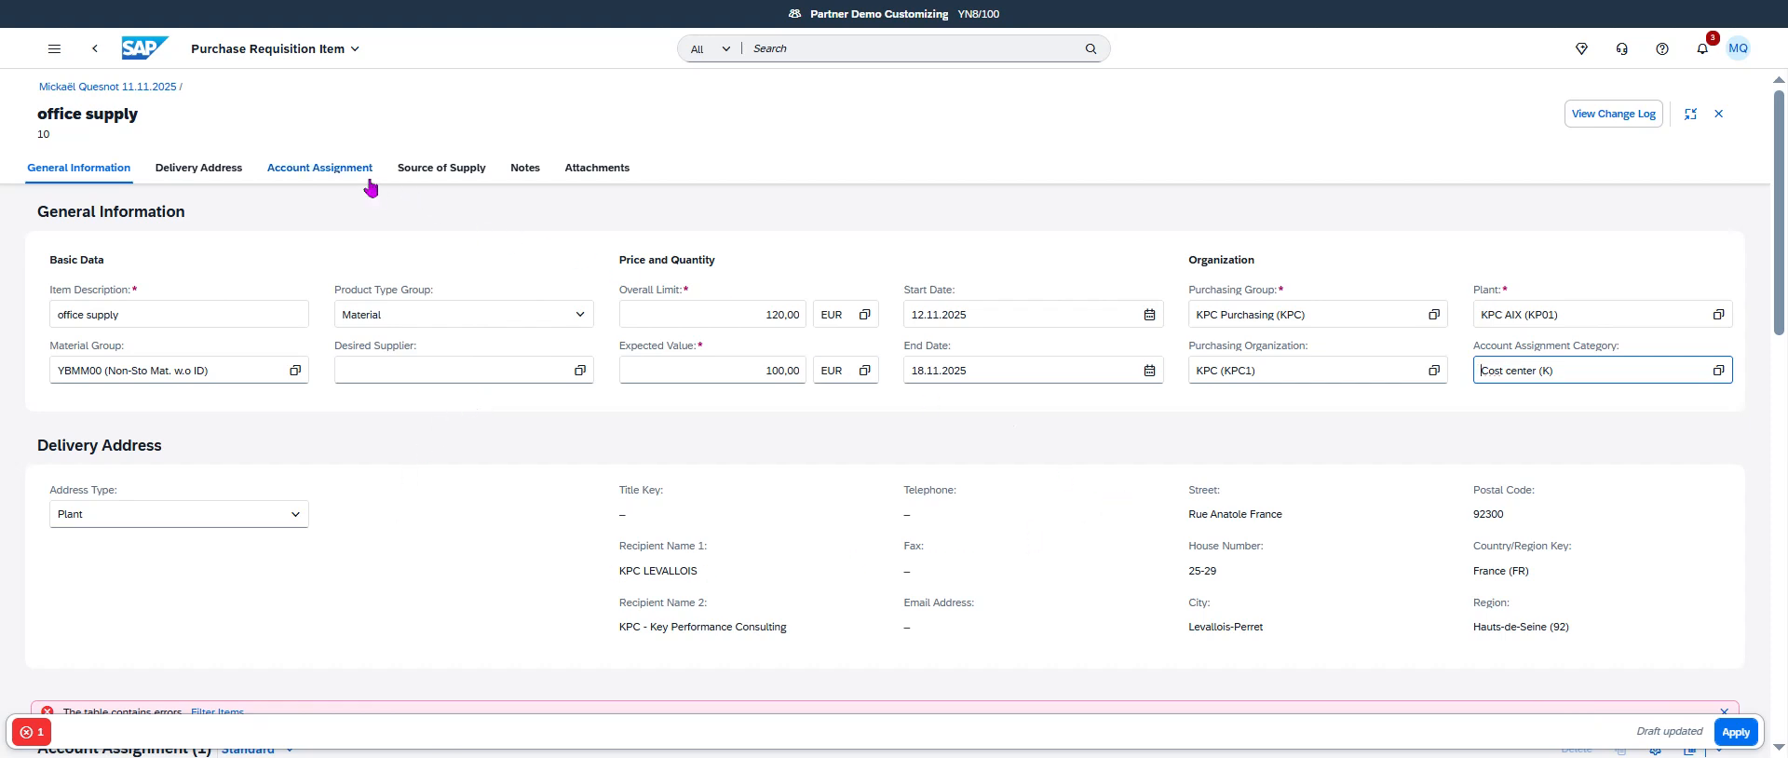
Set the limit item's end date to 30.06.2026.
{"action": "left_click", "coordinate": [1150, 369]}
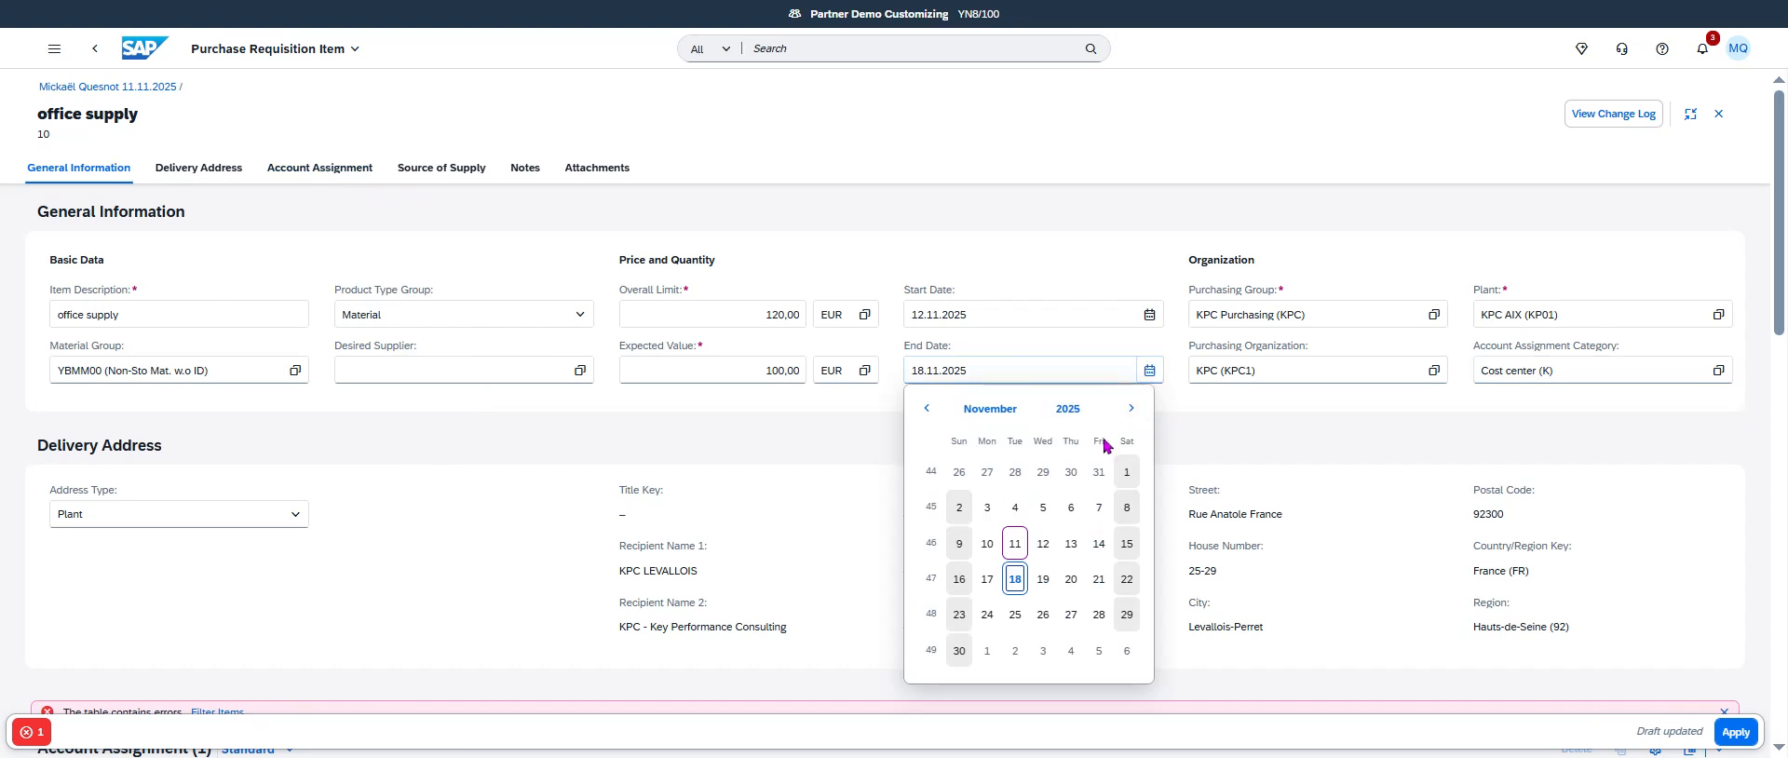
{"action": "left_click", "coordinate": [1132, 408]}
{"action": "left_click", "coordinate": [1132, 408]}
{"action": "left_click", "coordinate": [1132, 408]}
{"action": "left_click", "coordinate": [1132, 408]}
{"action": "left_click", "coordinate": [1131, 407]}
{"action": "left_click", "coordinate": [1132, 408]}
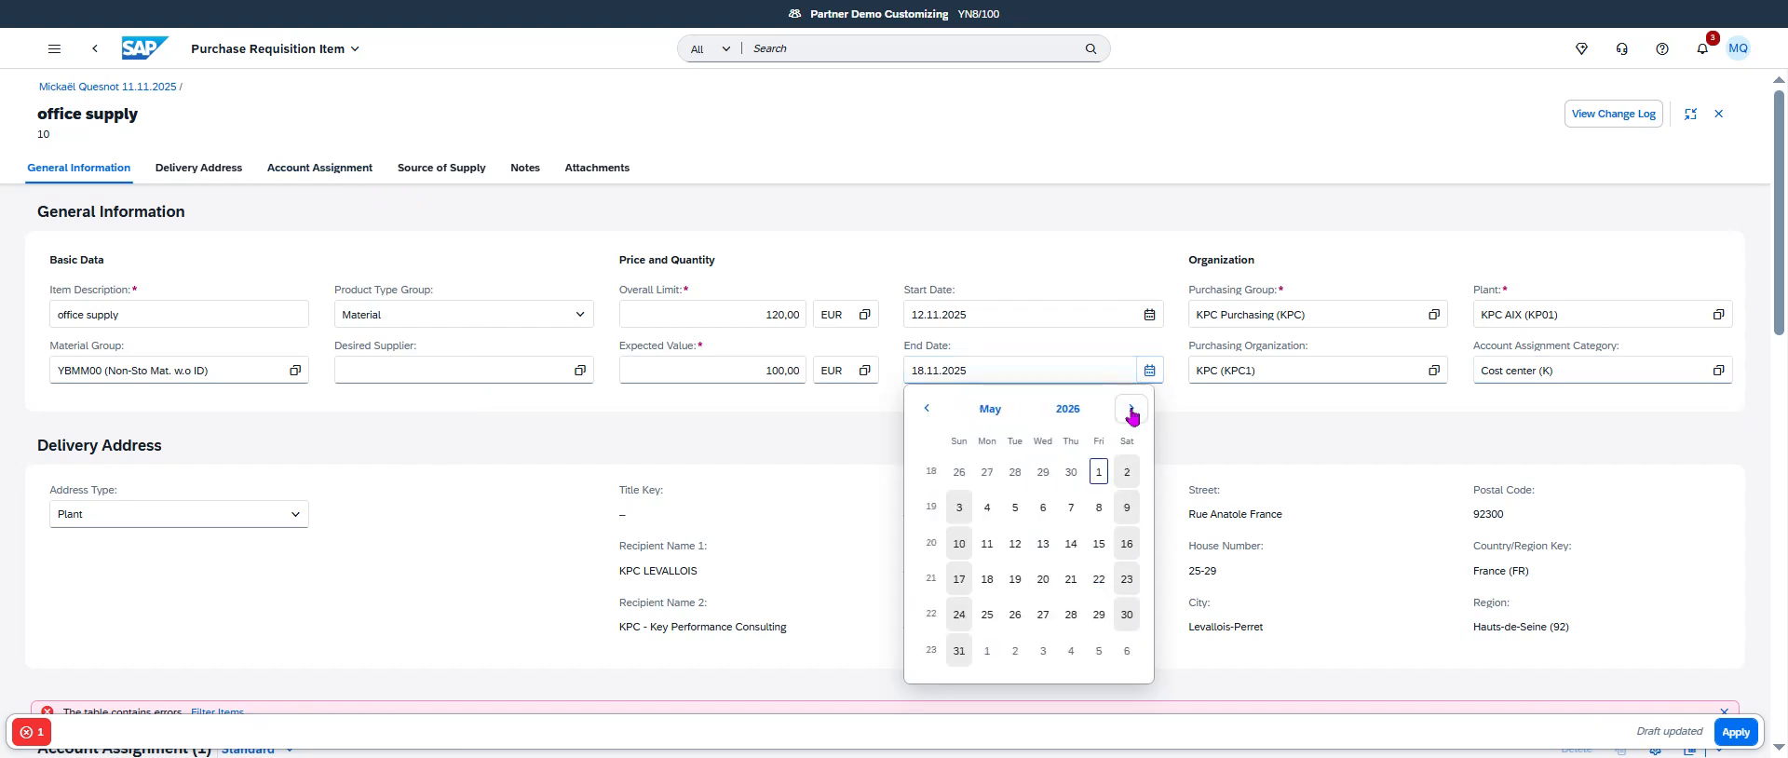
{"action": "left_click", "coordinate": [1132, 408]}
{"action": "left_click", "coordinate": [1015, 614]}
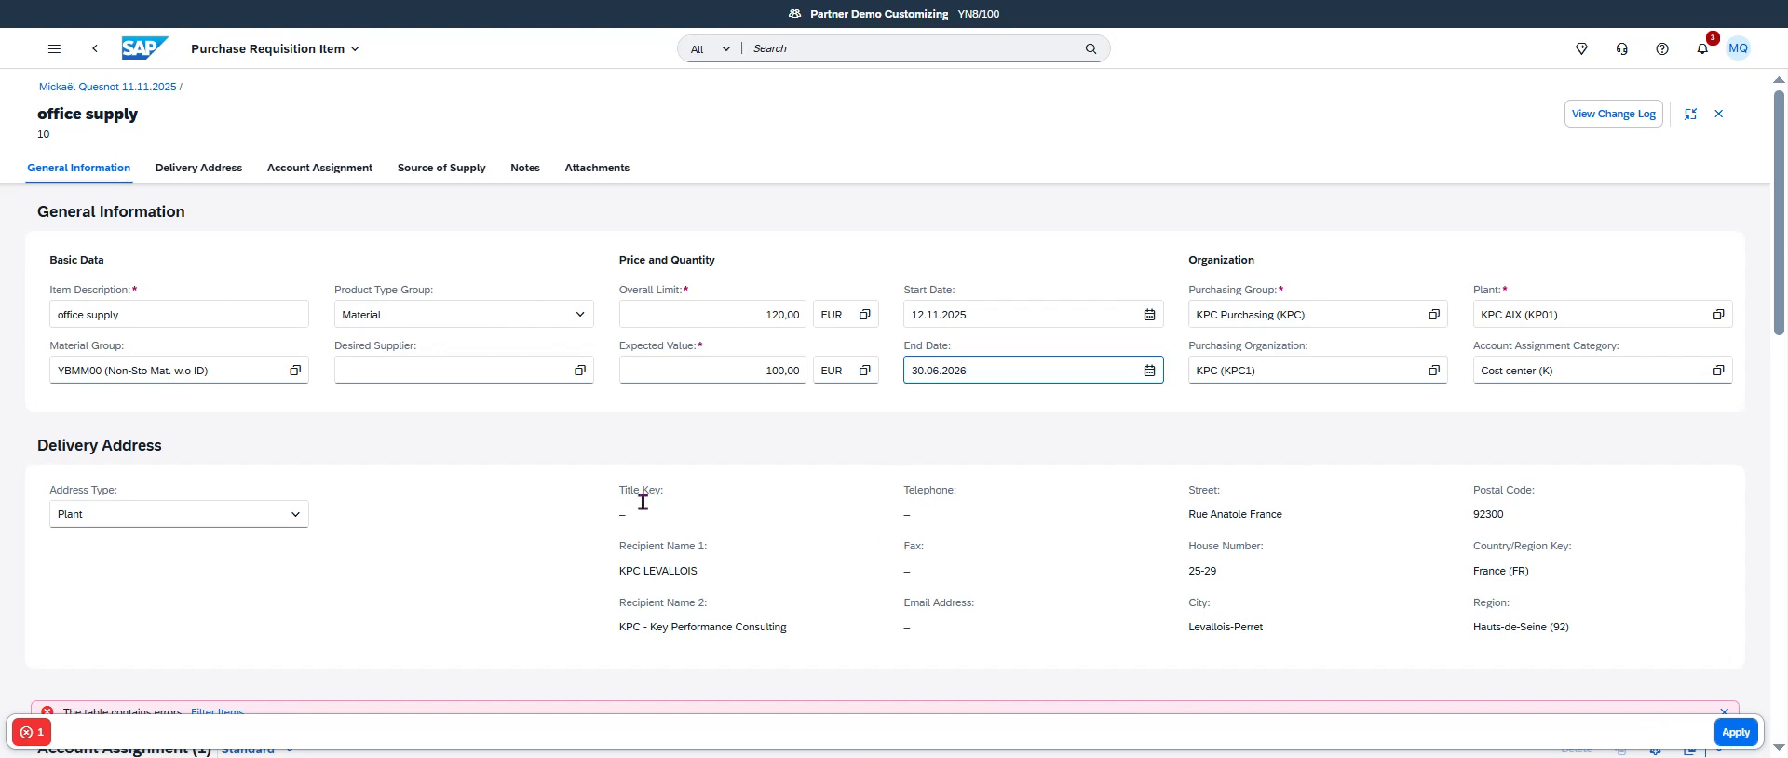
Open the limit item's account assignment line and apply the cost center Financials (12101101).
{"action": "left_click", "coordinate": [340, 179]}
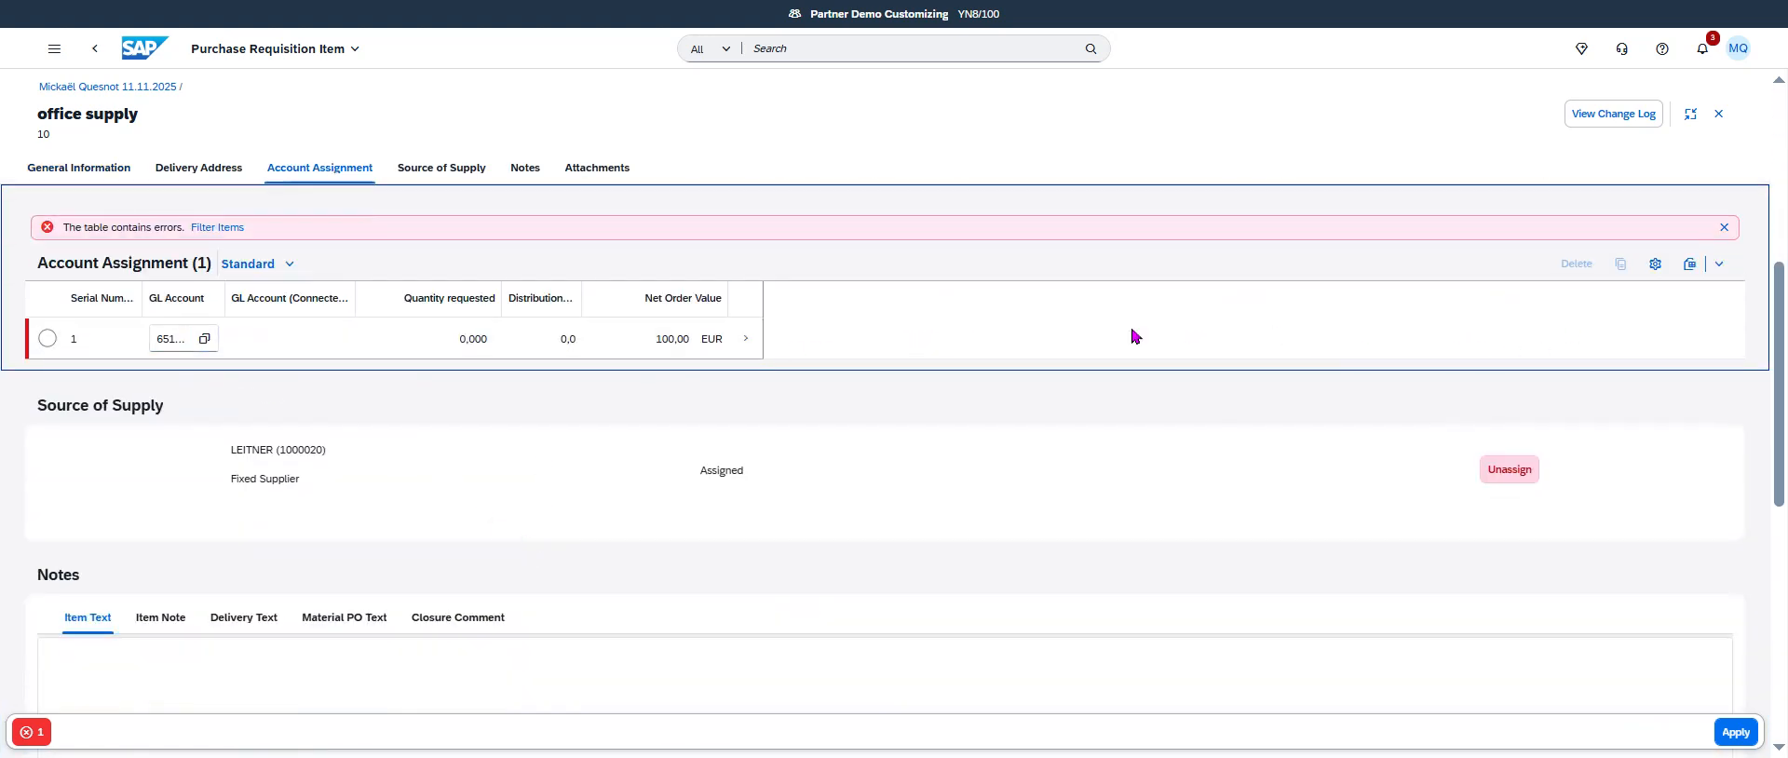
{"action": "left_click", "coordinate": [748, 345]}
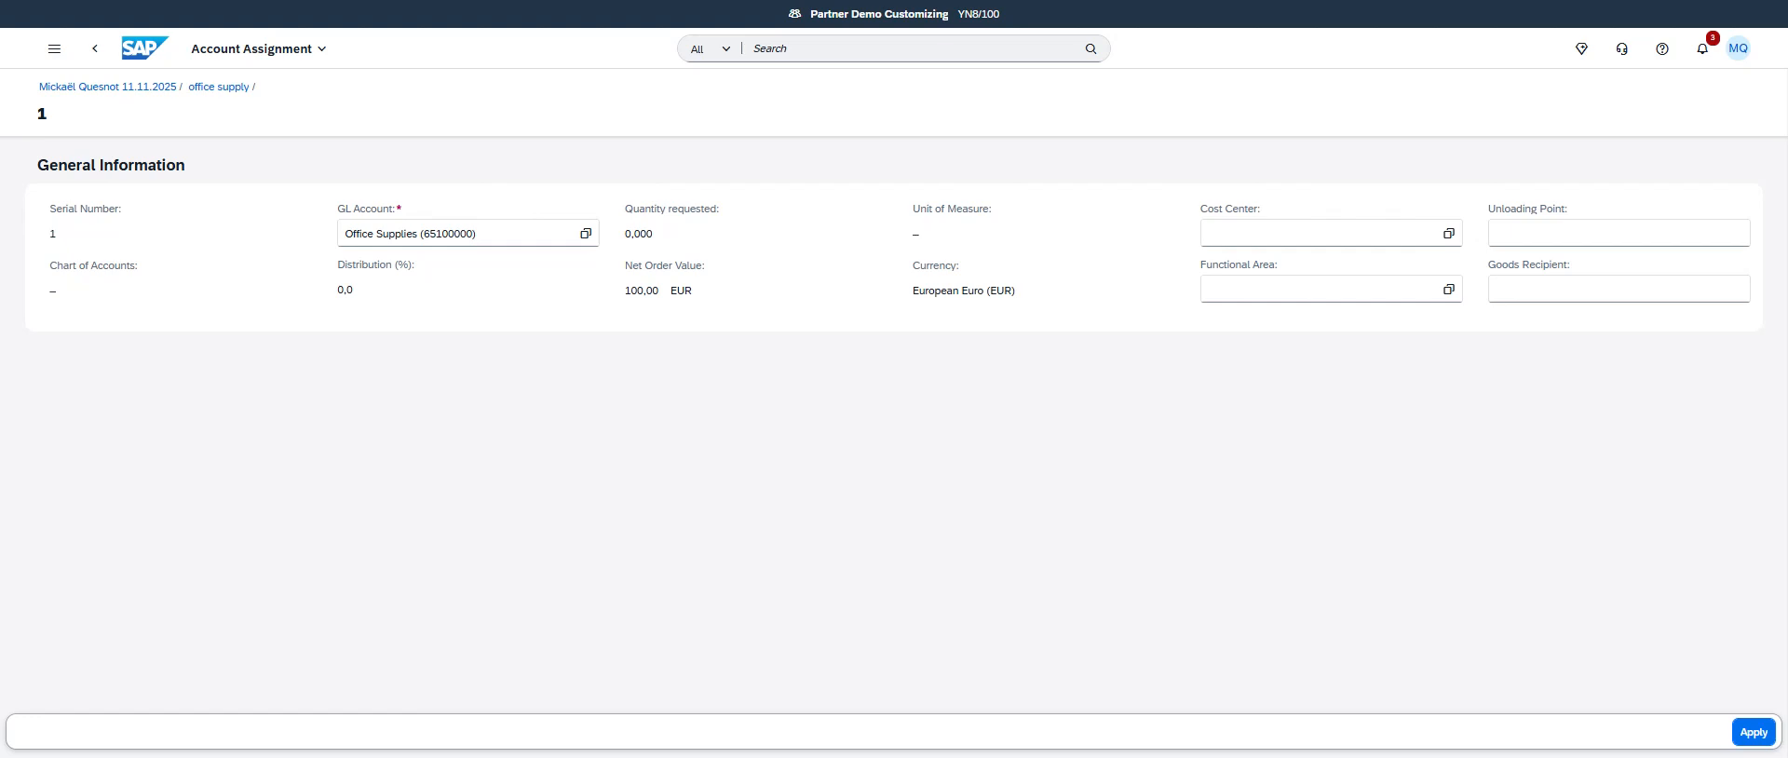
{"action": "left_click", "coordinate": [1286, 235]}
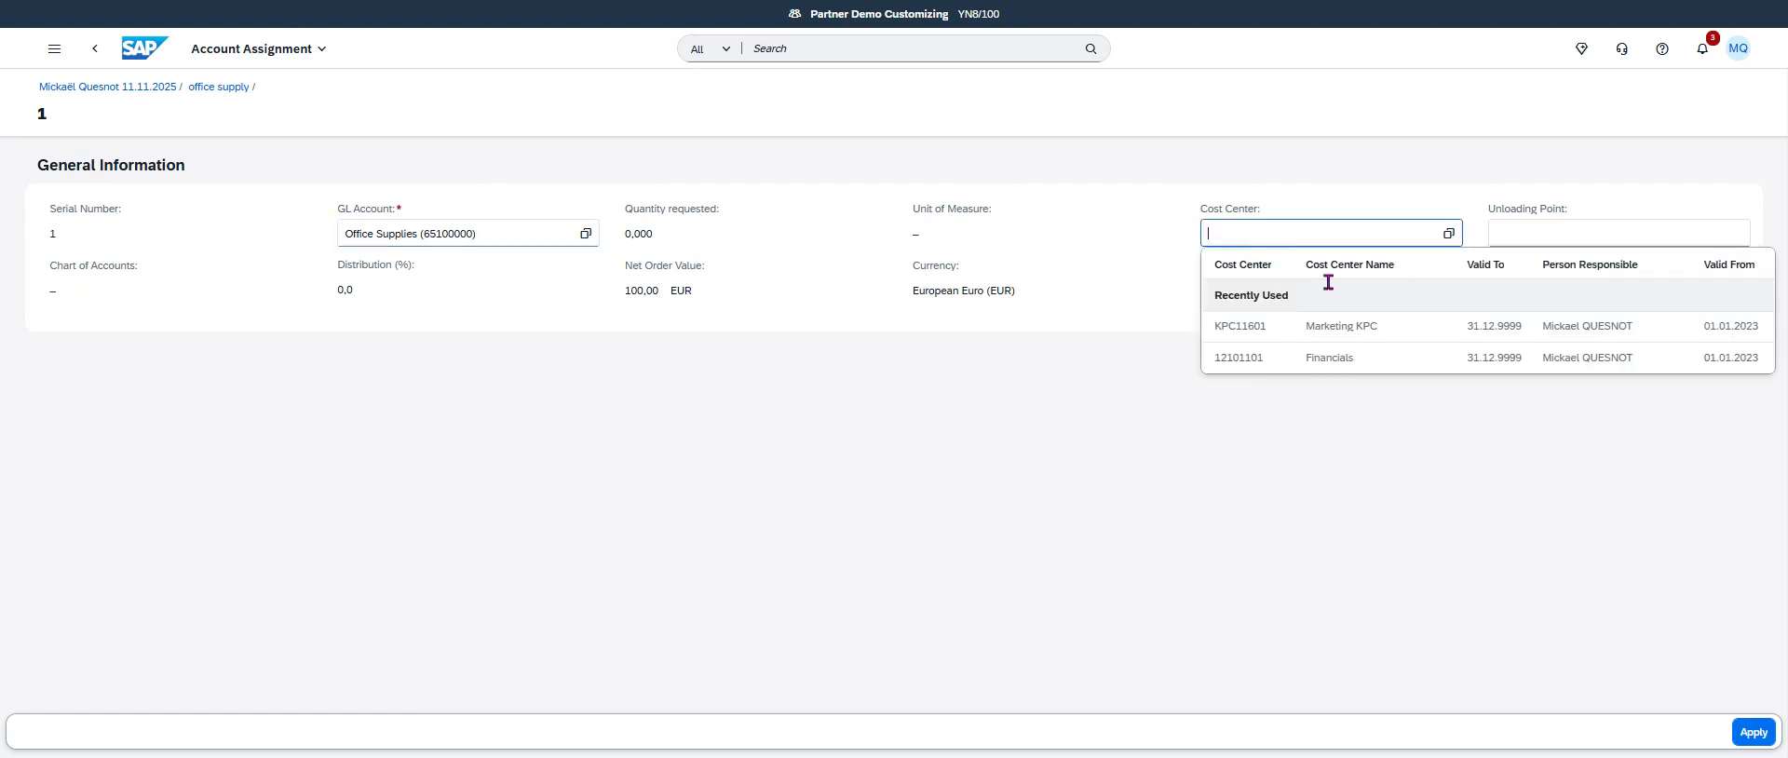
{"action": "type", "text": "10101101"}
{"action": "left_click", "coordinate": [1336, 408]}
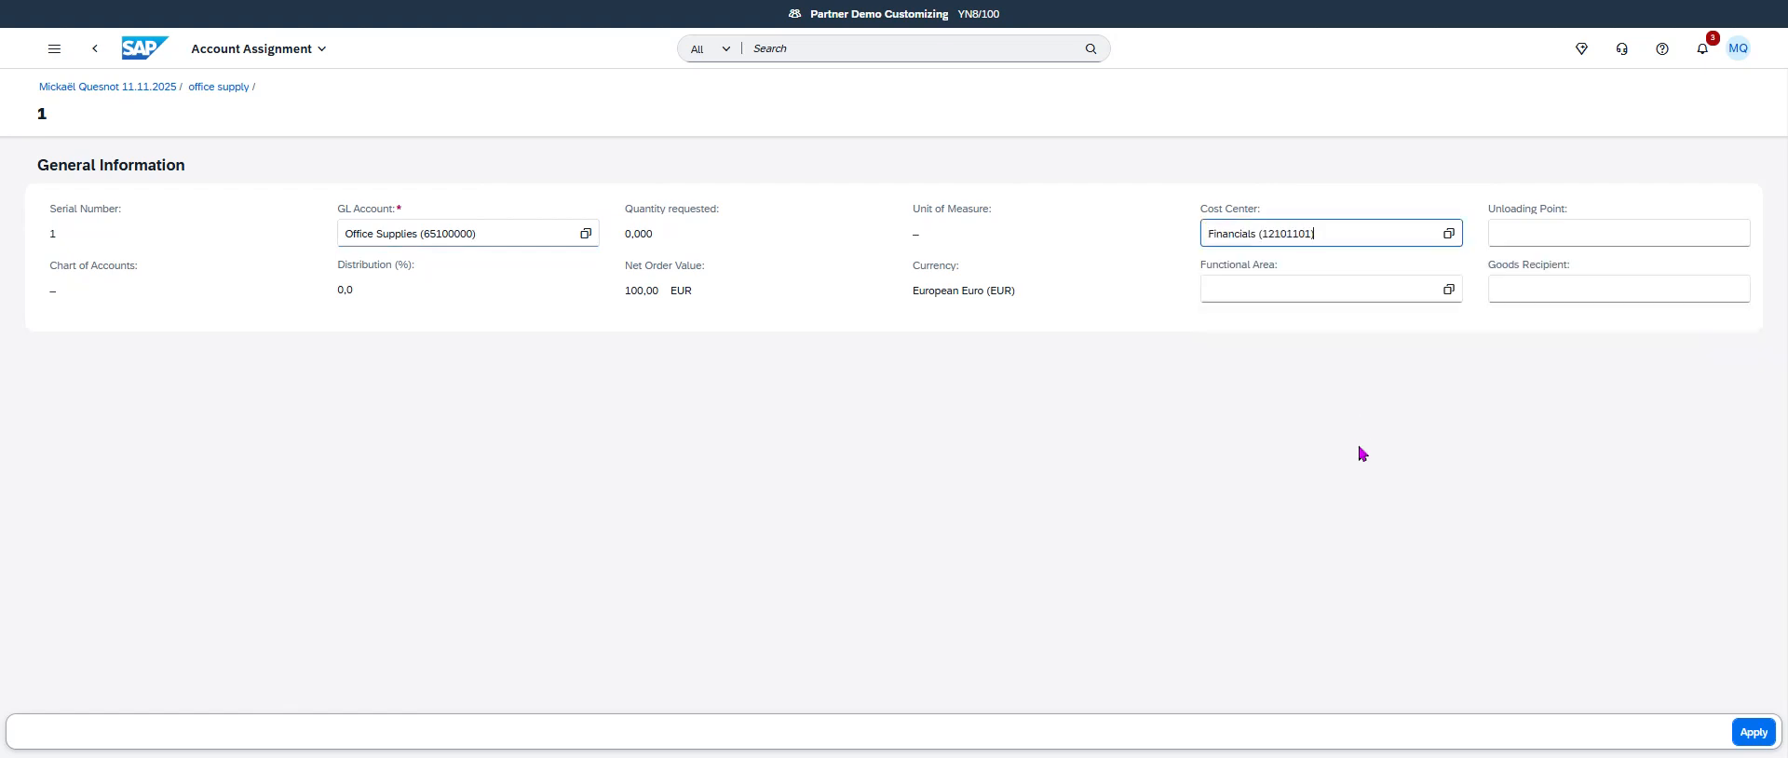
{"action": "left_click", "coordinate": [1751, 732]}
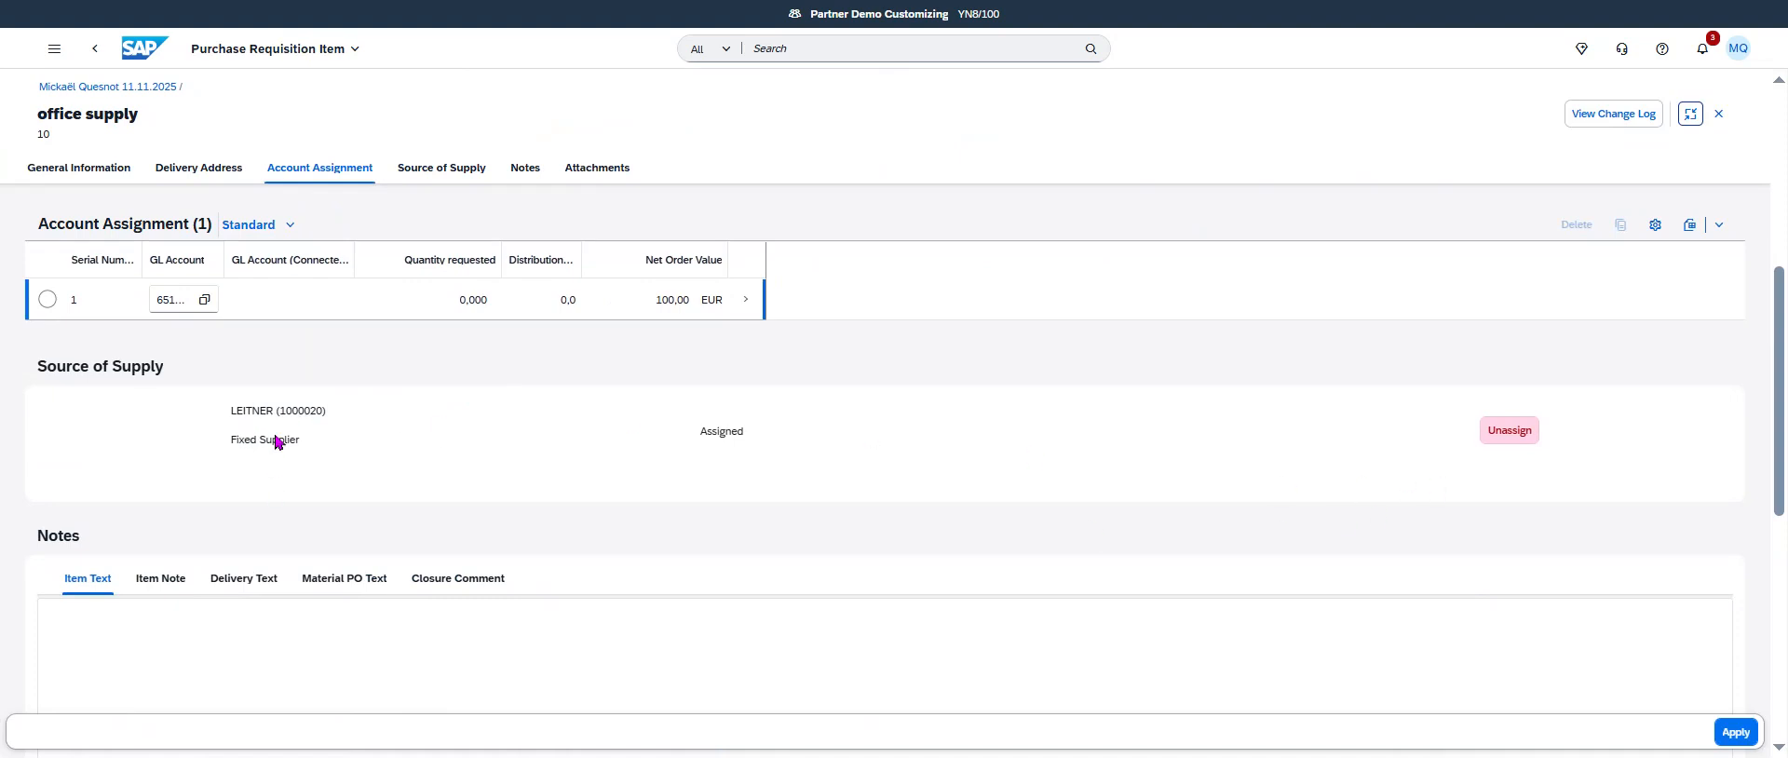
Apply the limit item and order the requisition, returning to the recent requisitions overview.
{"action": "left_click", "coordinate": [1738, 735]}
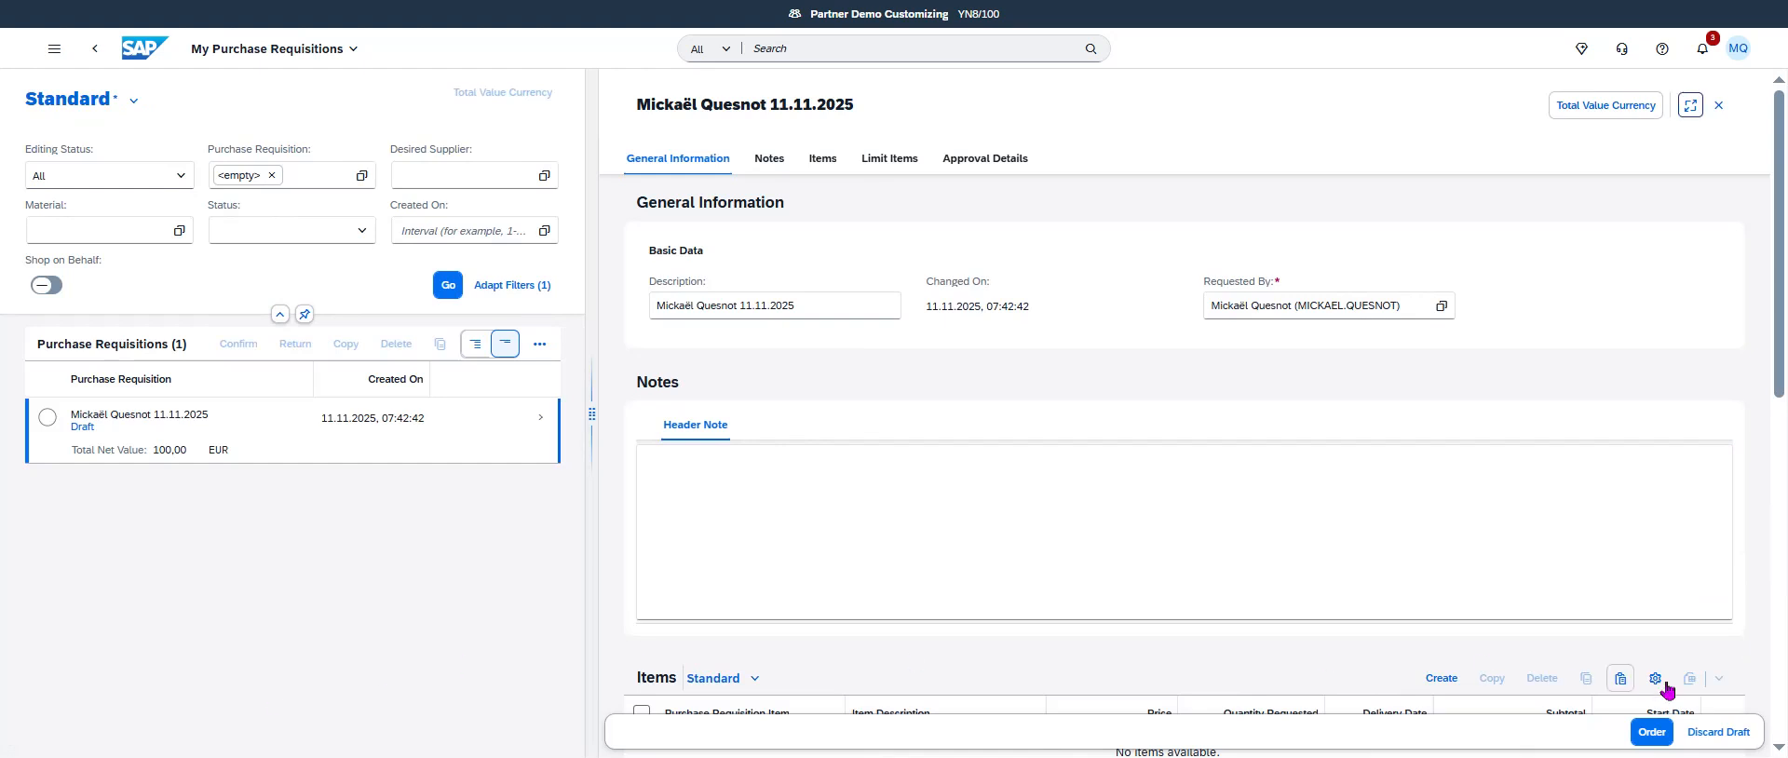
{"action": "left_click", "coordinate": [1651, 731]}
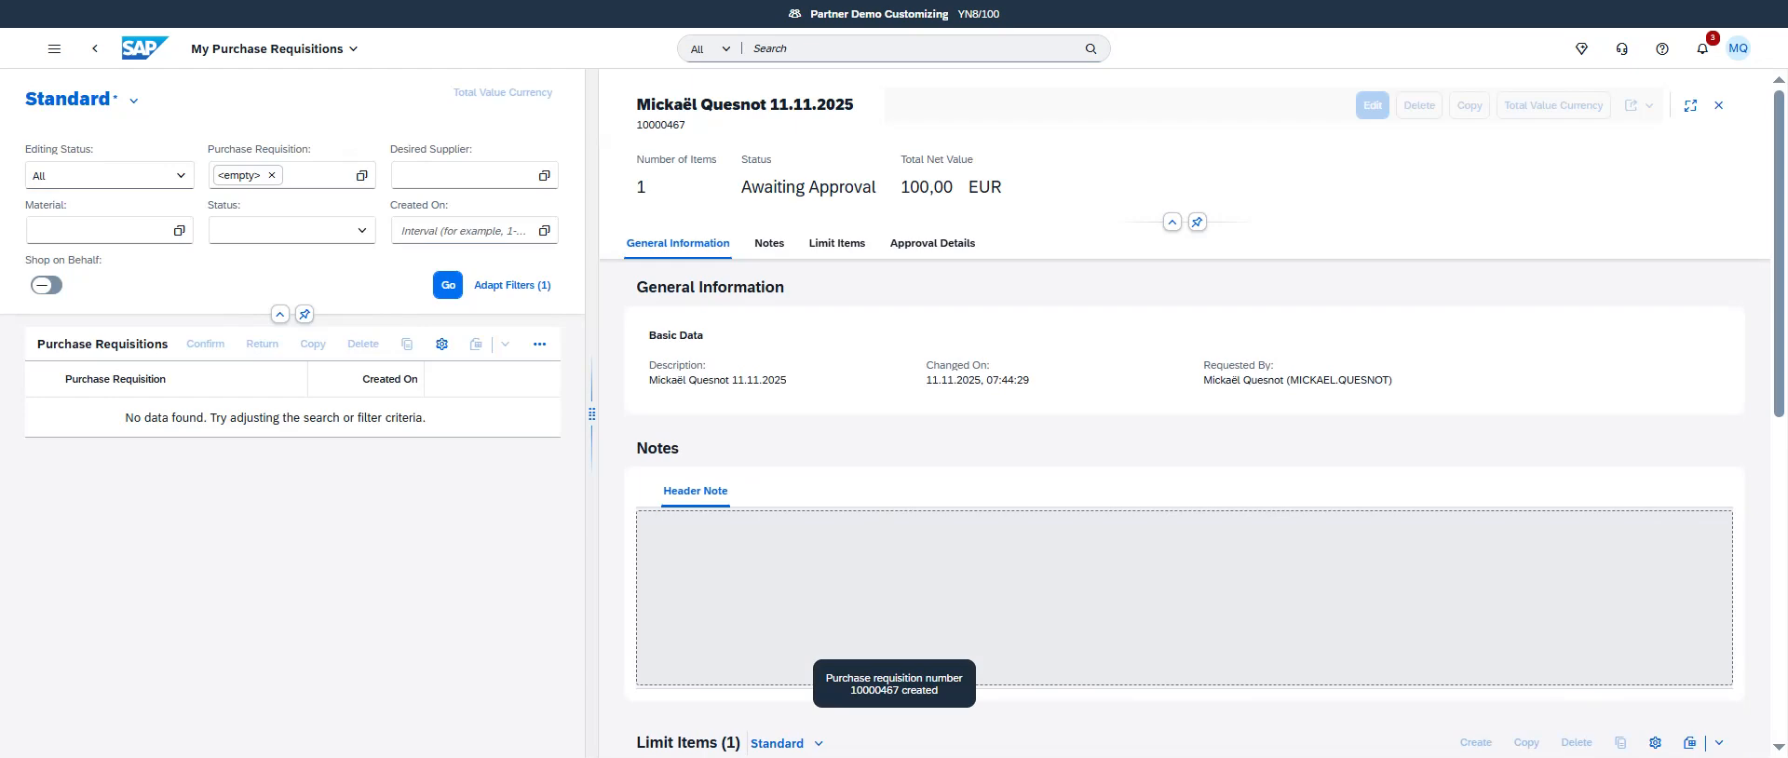
{"action": "left_click", "coordinate": [95, 48]}
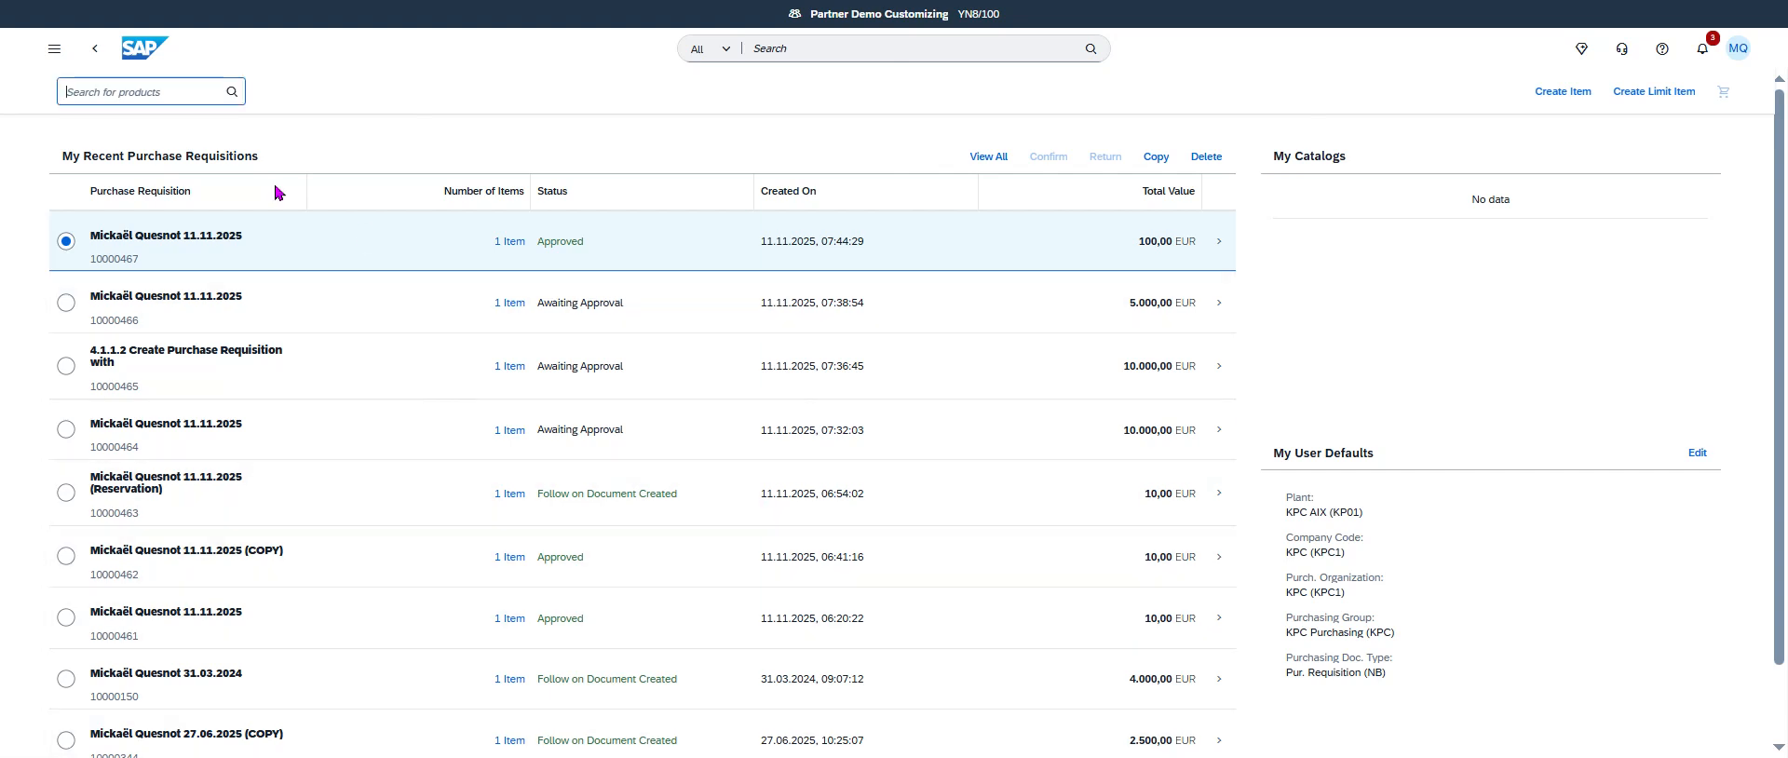
Open the Manage Catalog Items app from the home page and list all catalog items without filters.
{"action": "left_click", "coordinate": [140, 48]}
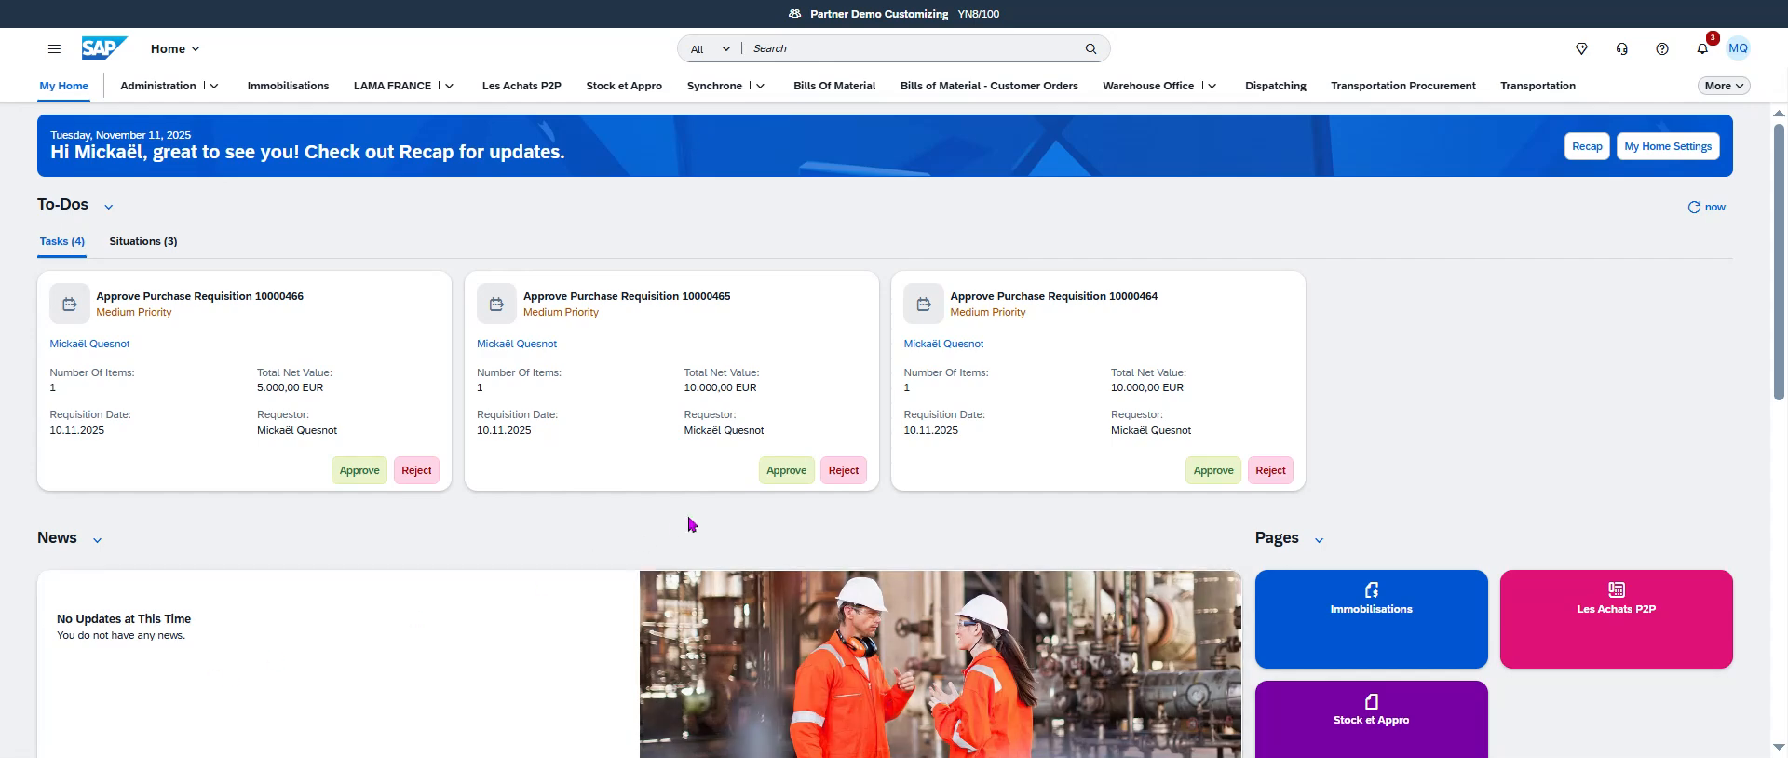
{"action": "left_click", "coordinate": [817, 48]}
{"action": "type", "text": "Manage Catalog Items"}
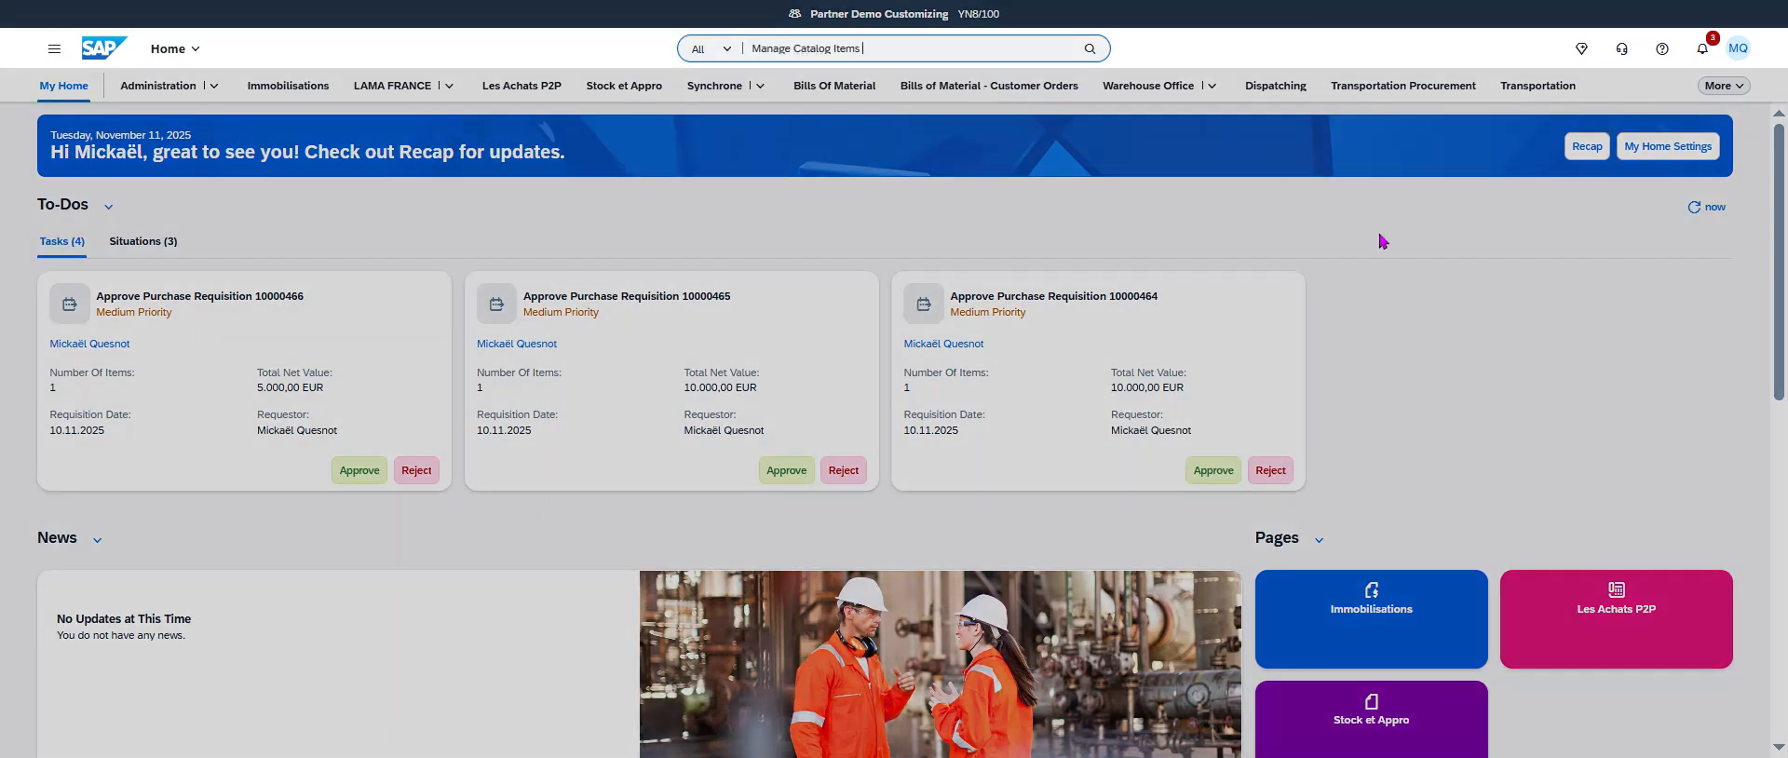
{"action": "left_click", "coordinate": [922, 145]}
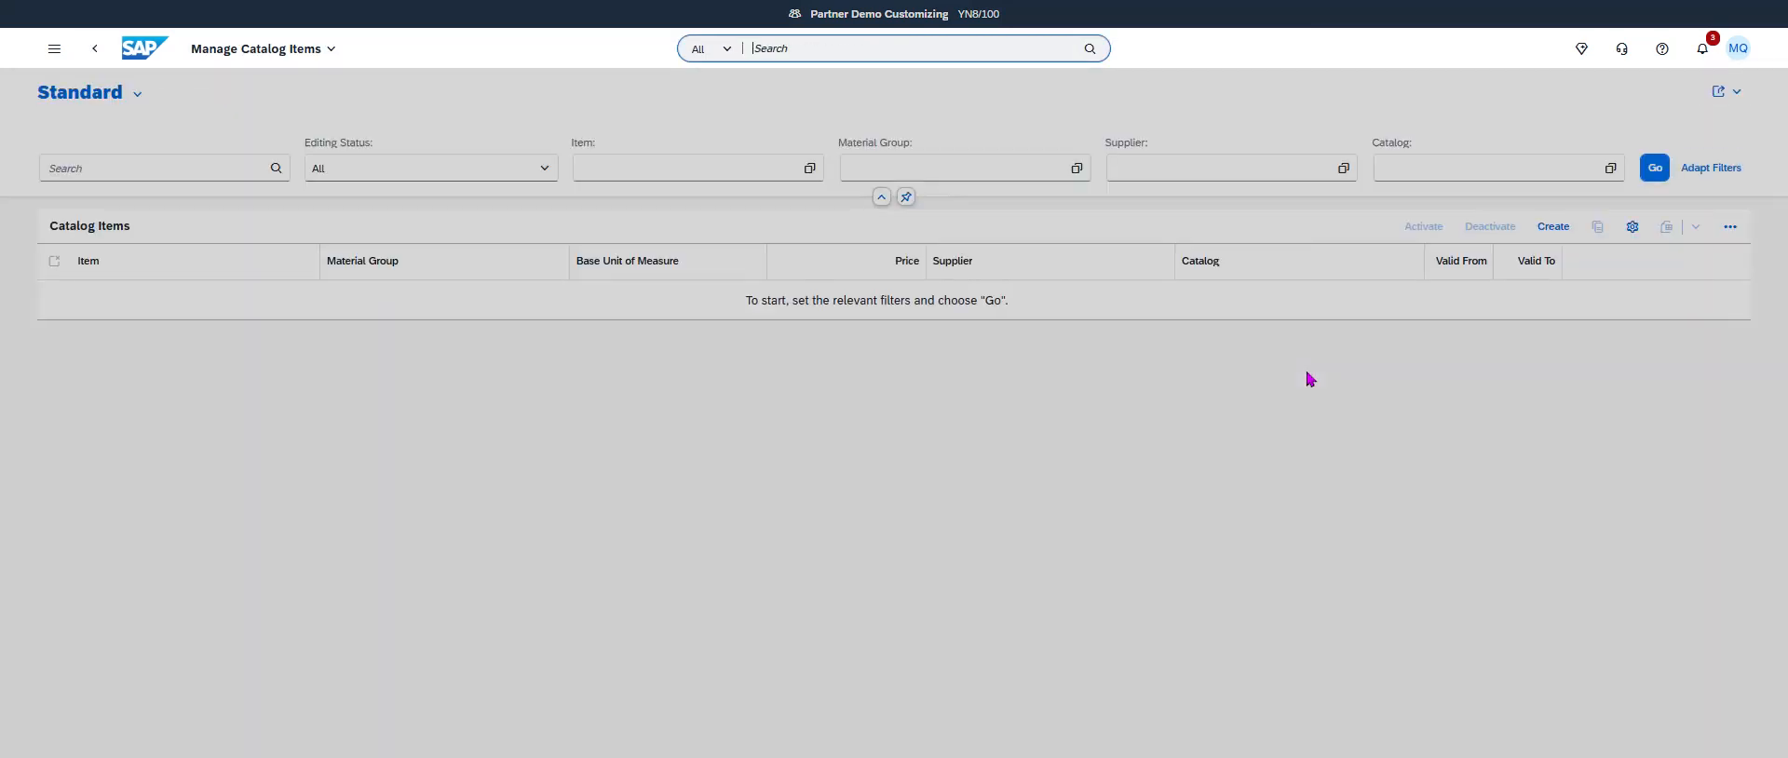
{"action": "left_click", "coordinate": [1157, 410]}
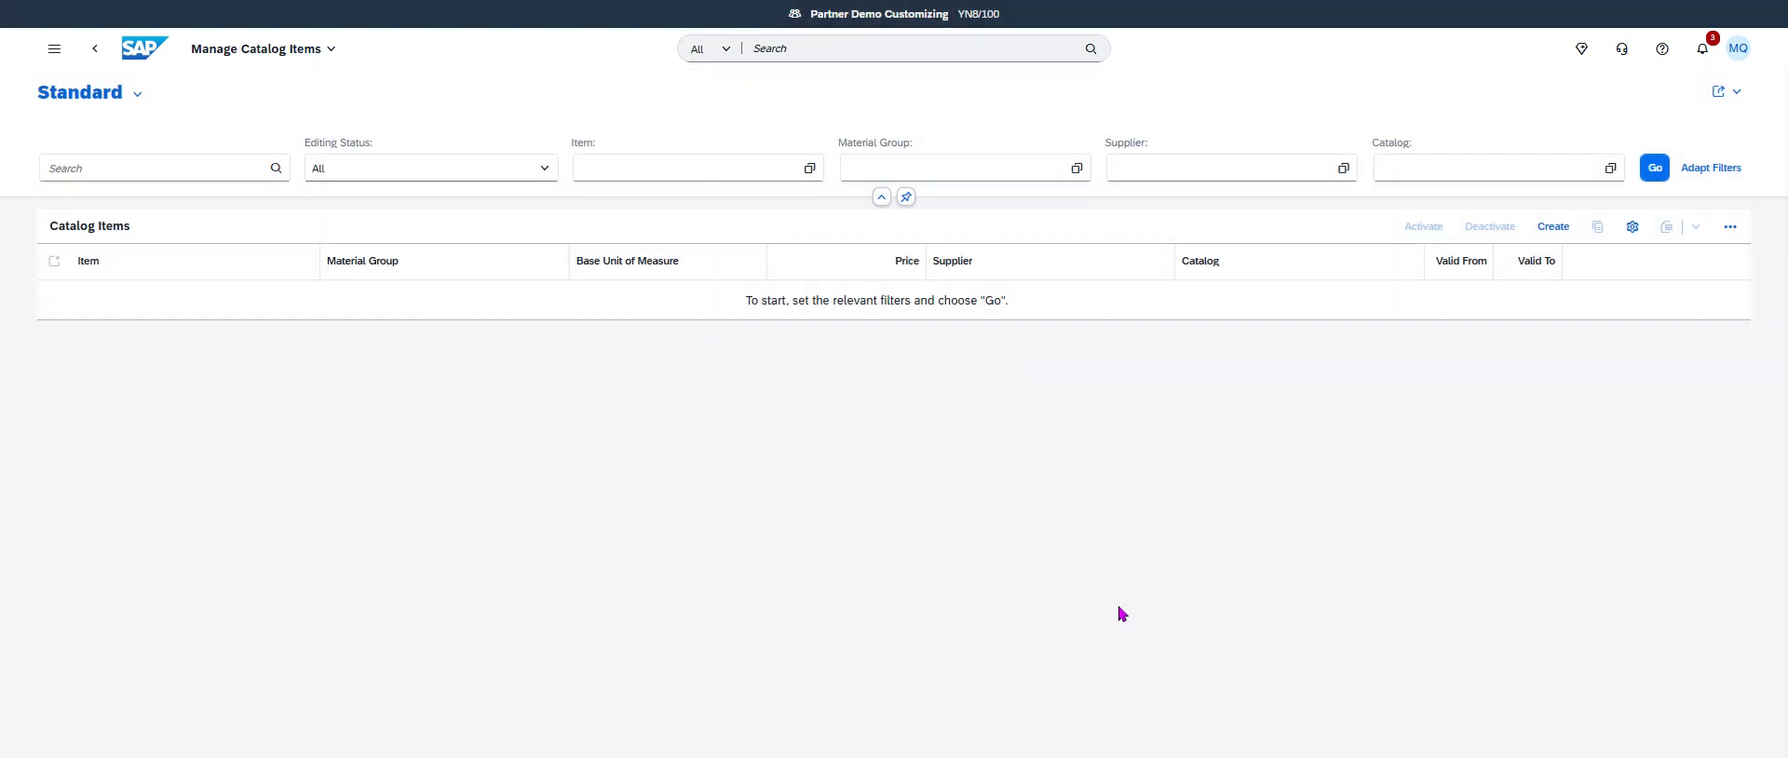
{"action": "left_click", "coordinate": [1655, 168]}
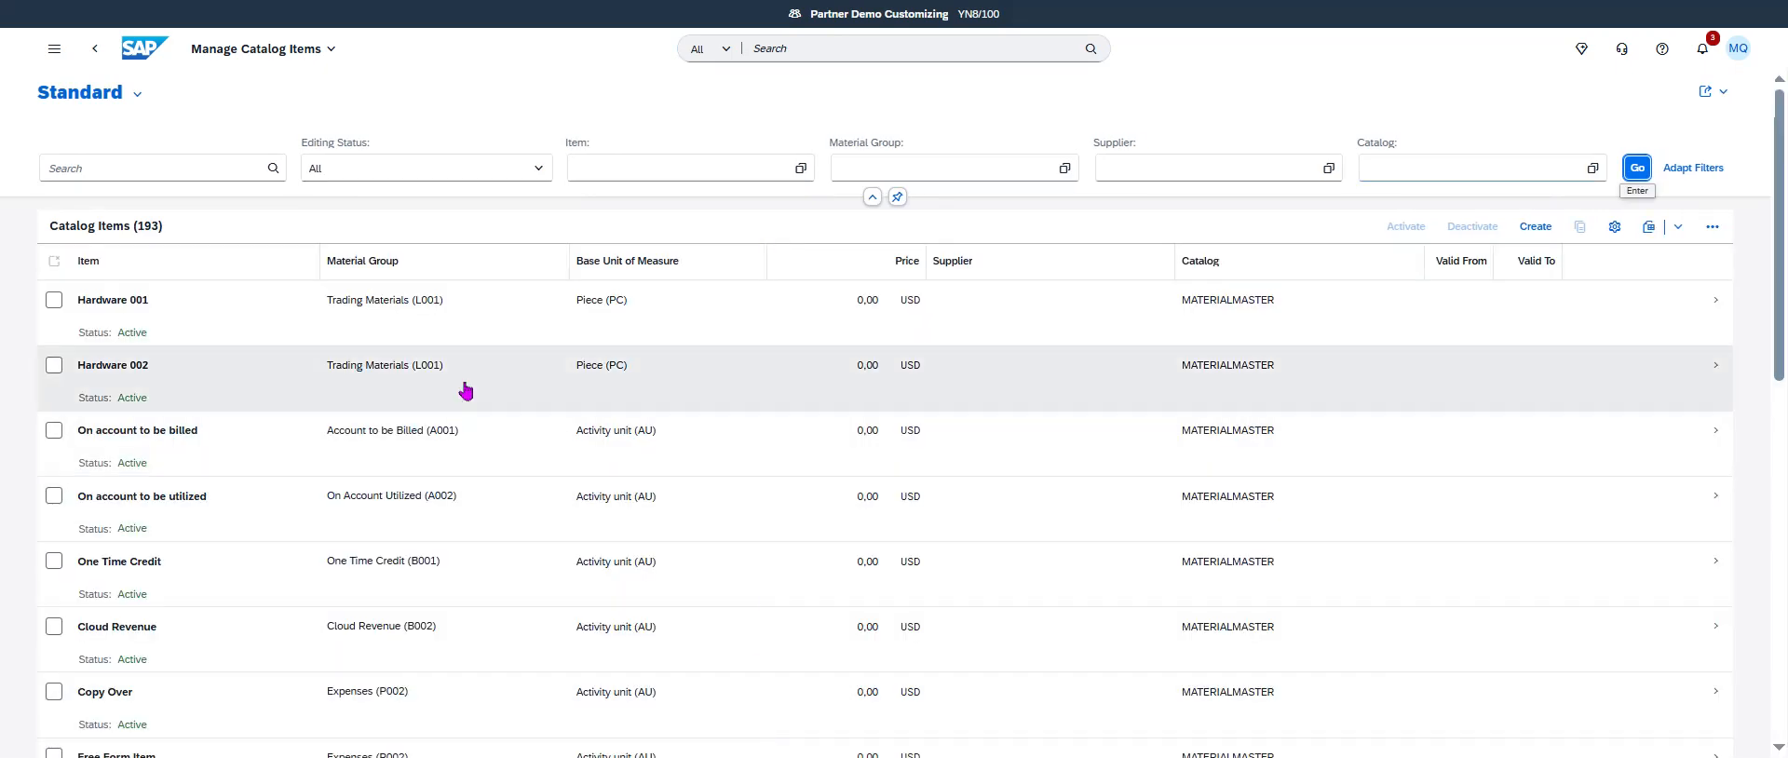
{"action": "scroll", "coordinate": [550, 472], "scroll_direction": "down", "scroll_amount": 3}
{"action": "scroll", "coordinate": [595, 531], "scroll_direction": "down", "scroll_amount": 3}
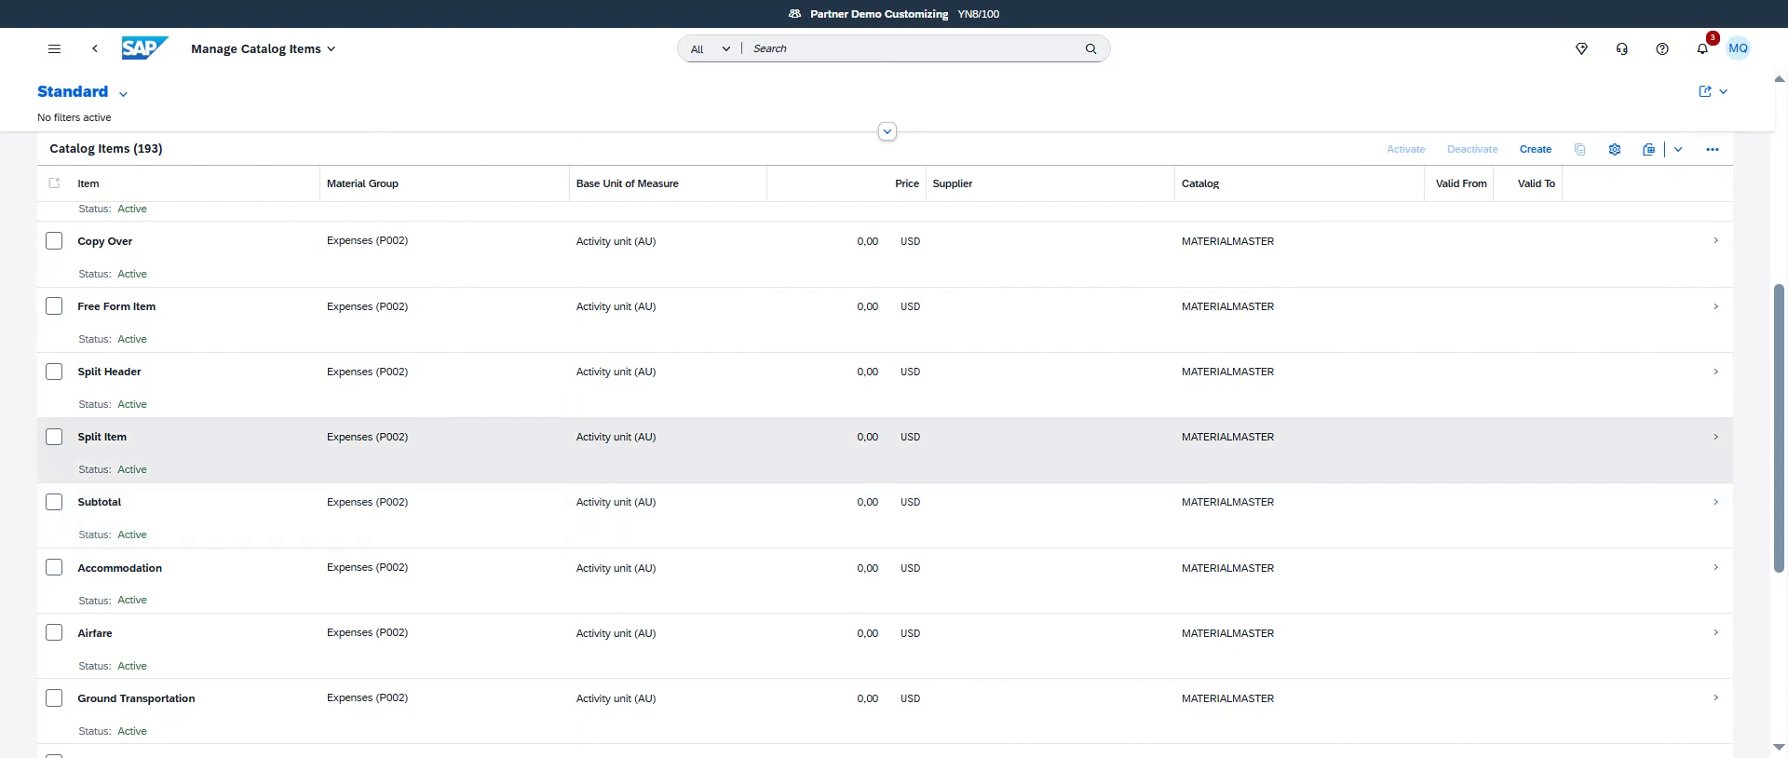
{"action": "scroll", "coordinate": [539, 527], "scroll_direction": "down", "scroll_amount": 1}
{"action": "scroll", "coordinate": [531, 544], "scroll_direction": "up", "scroll_amount": 5}
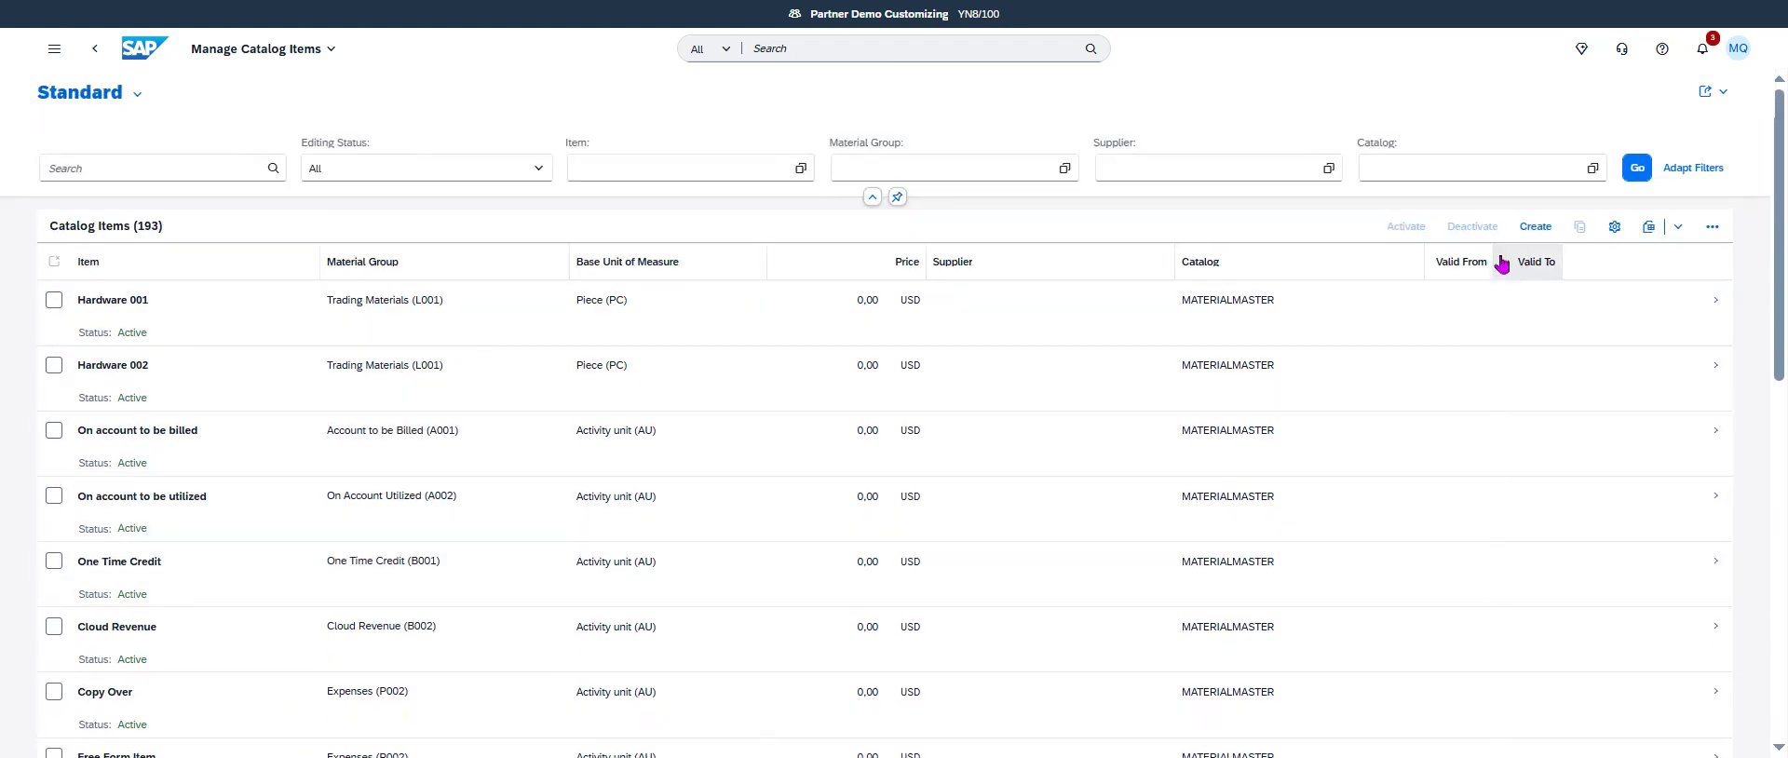
Create a catalog item with the description "Office supply" and material group YBMM00 (Non-Sto Mat. w.o ID).
{"action": "left_click", "coordinate": [1536, 229]}
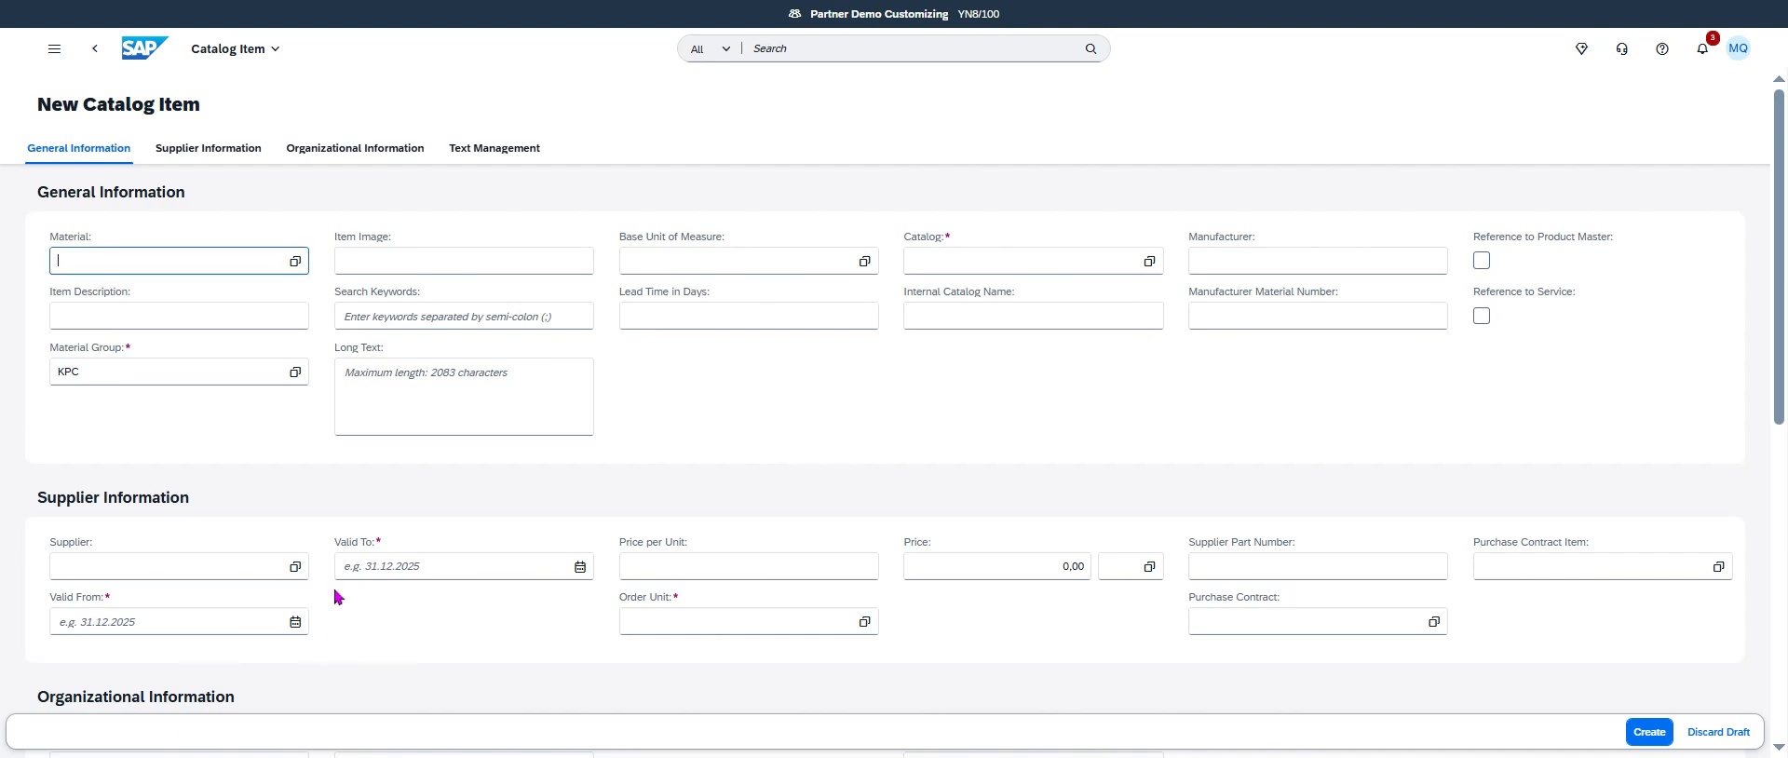
{"action": "left_click", "coordinate": [150, 318]}
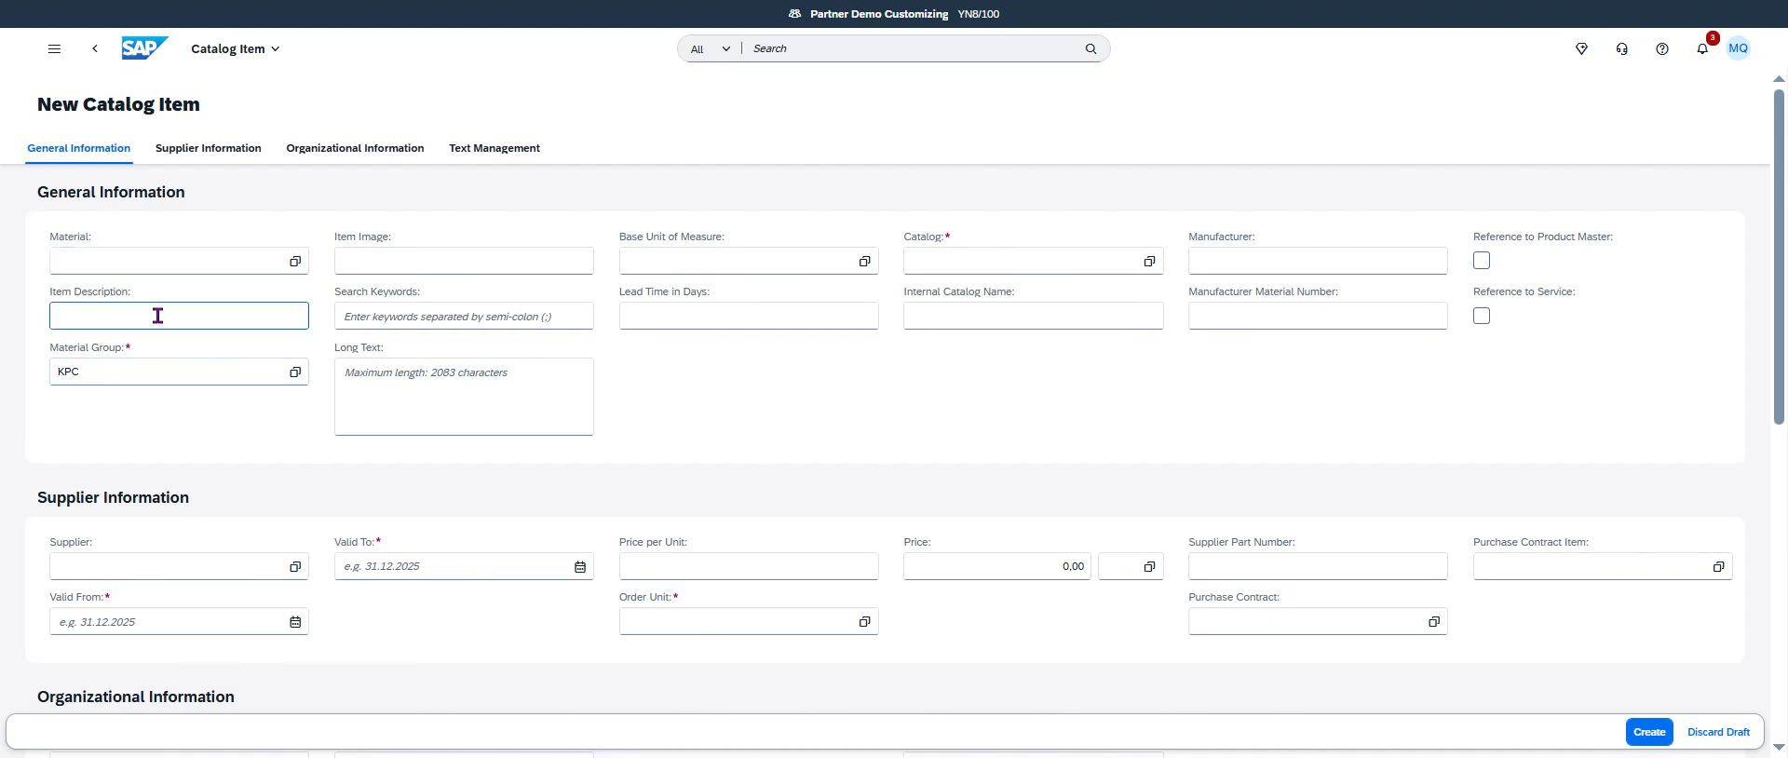
{"action": "type", "text": "Office supply"}
{"action": "key", "text": "Tab"}
{"action": "type", "text": "YBMM00"}
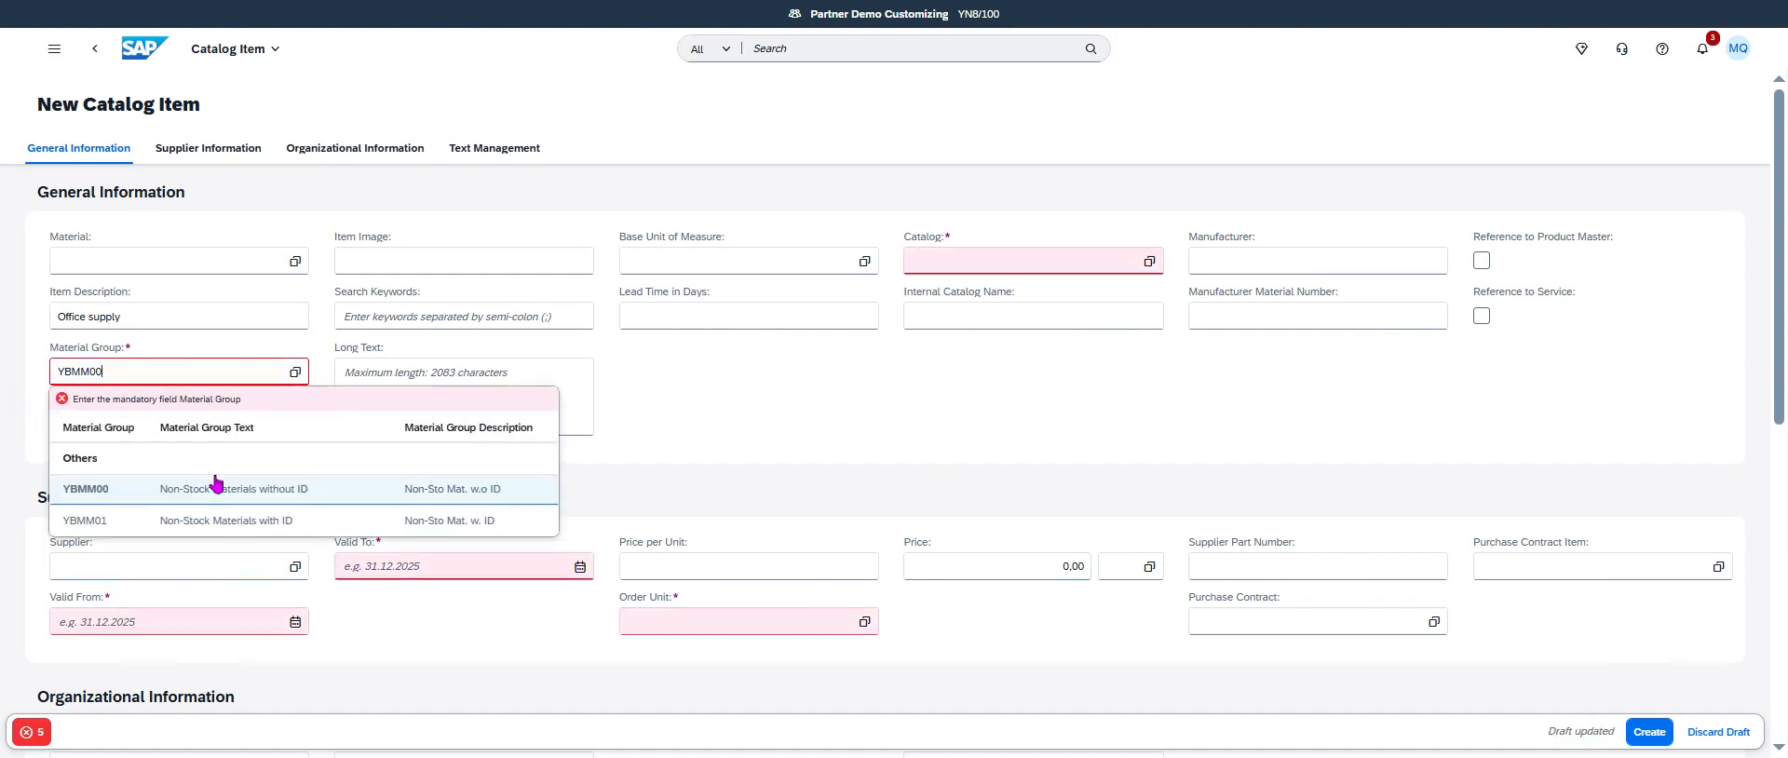
{"action": "left_click", "coordinate": [220, 487]}
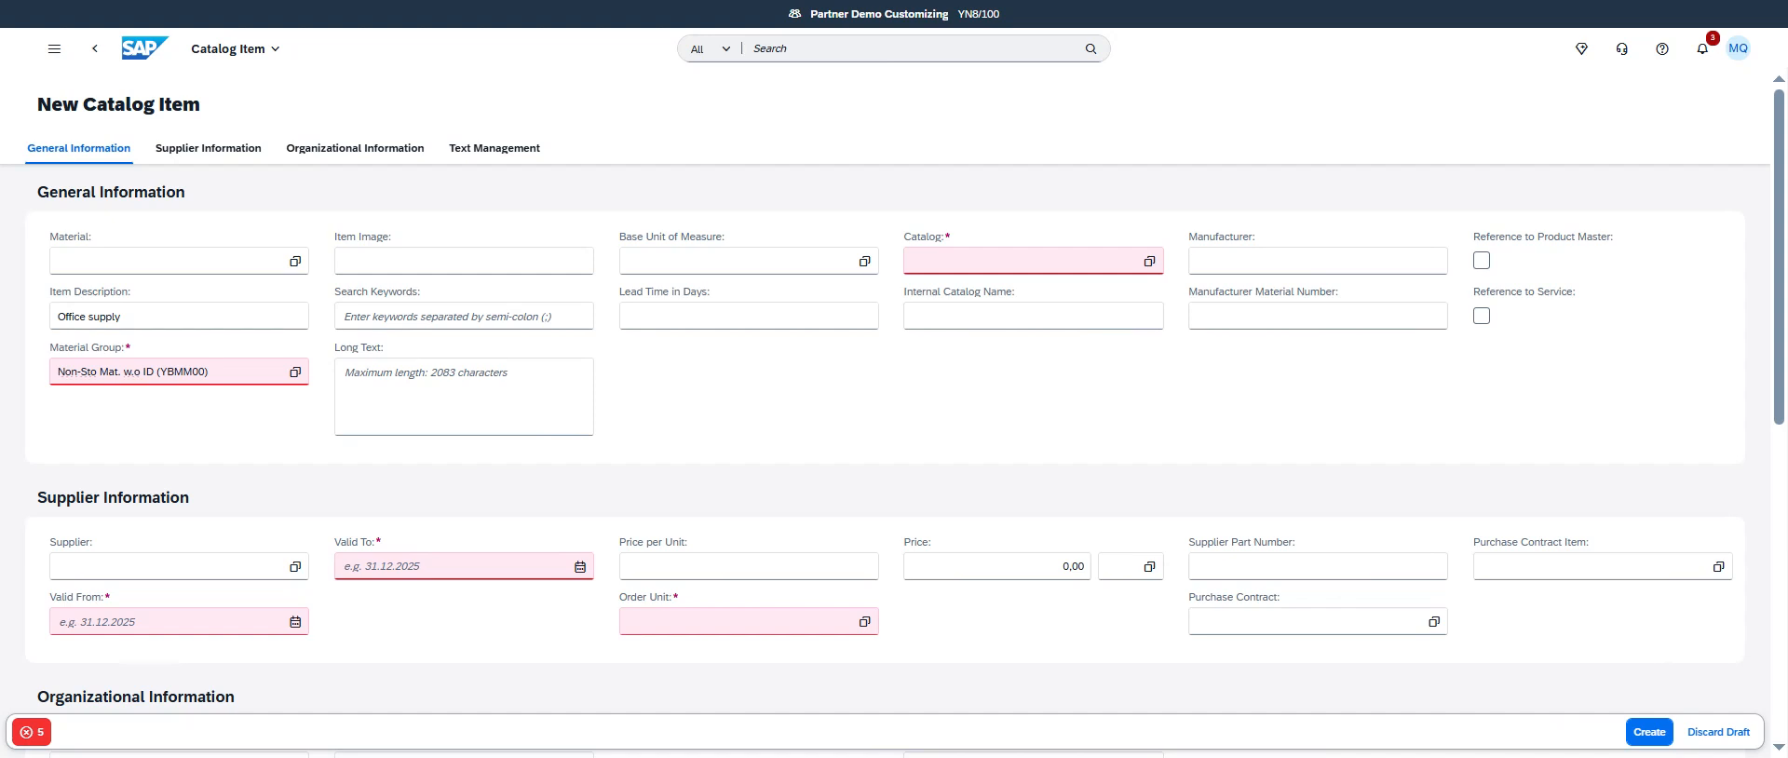
Assign the catalog S4H_GLOBALCATALOG to the office supply catalog item.
{"action": "left_click", "coordinate": [1150, 260]}
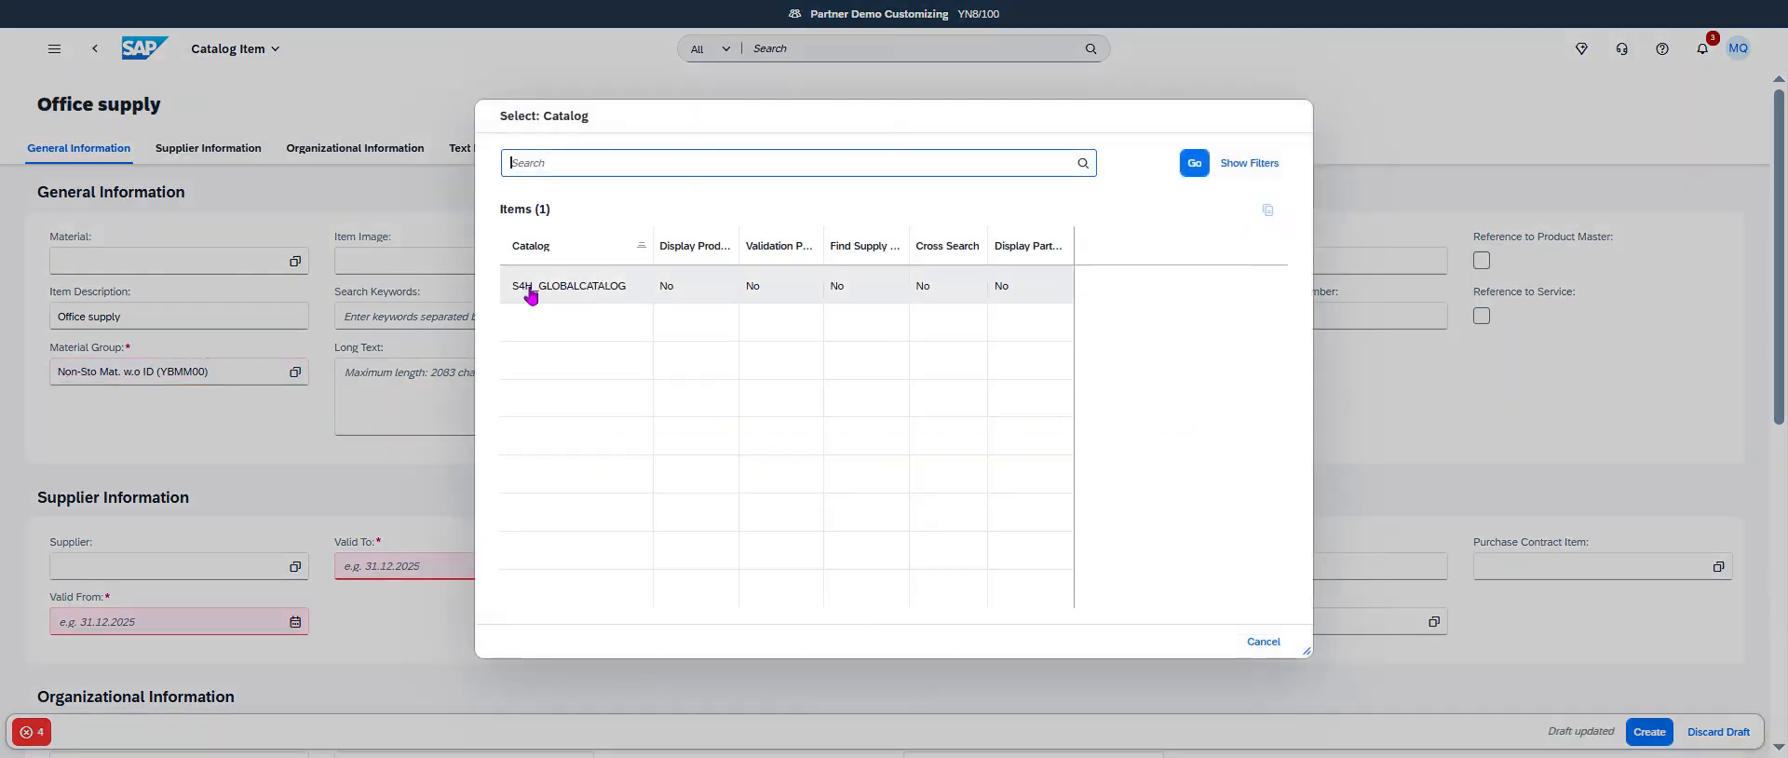
{"action": "left_click", "coordinate": [559, 290]}
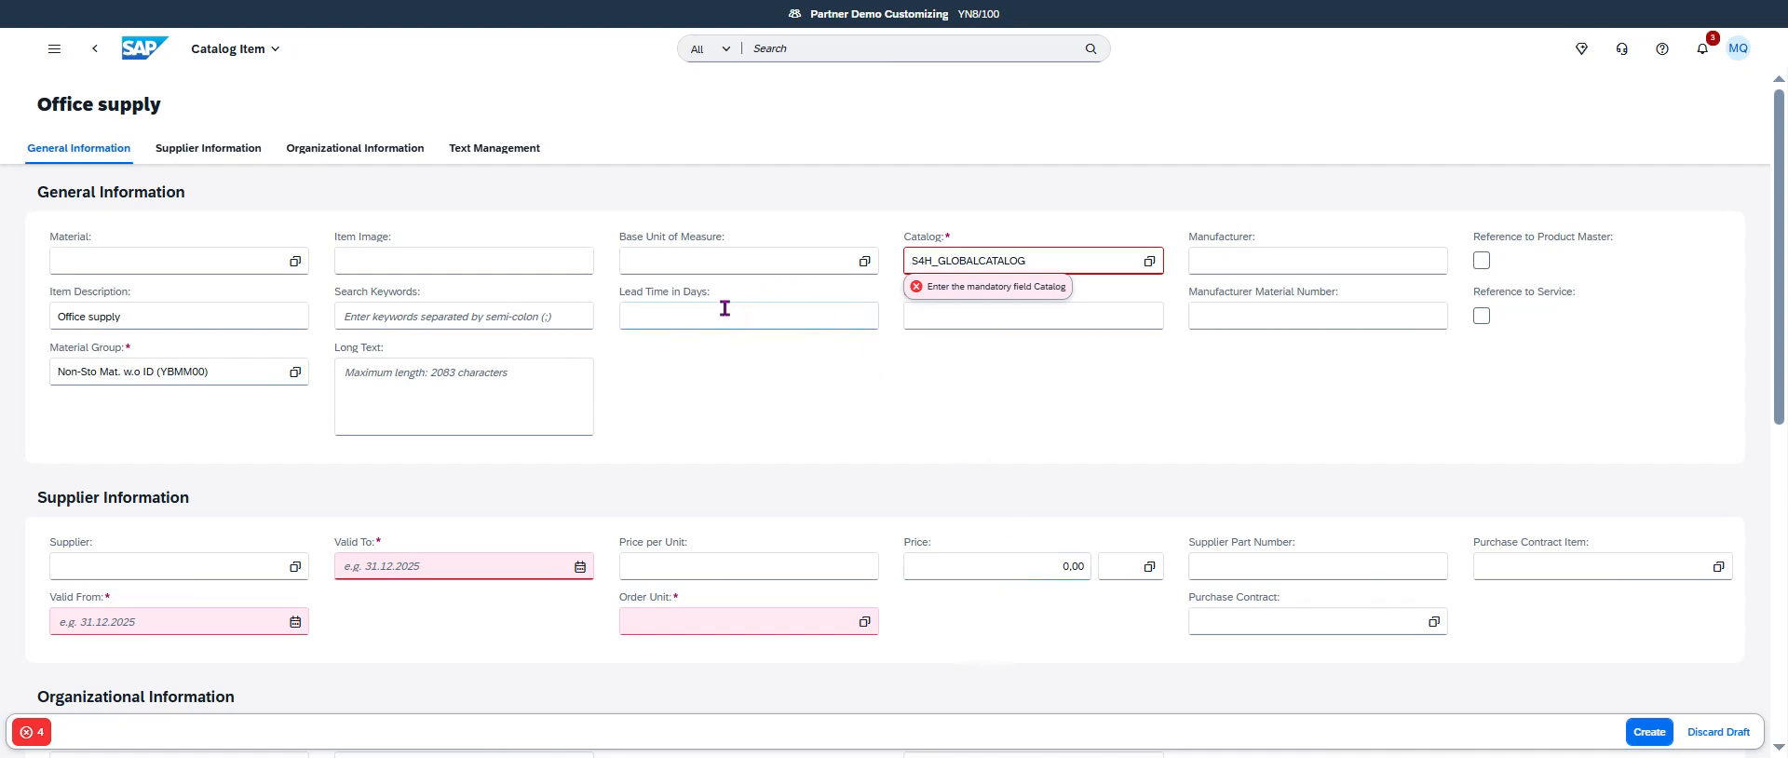
{"action": "left_click", "coordinate": [1159, 313]}
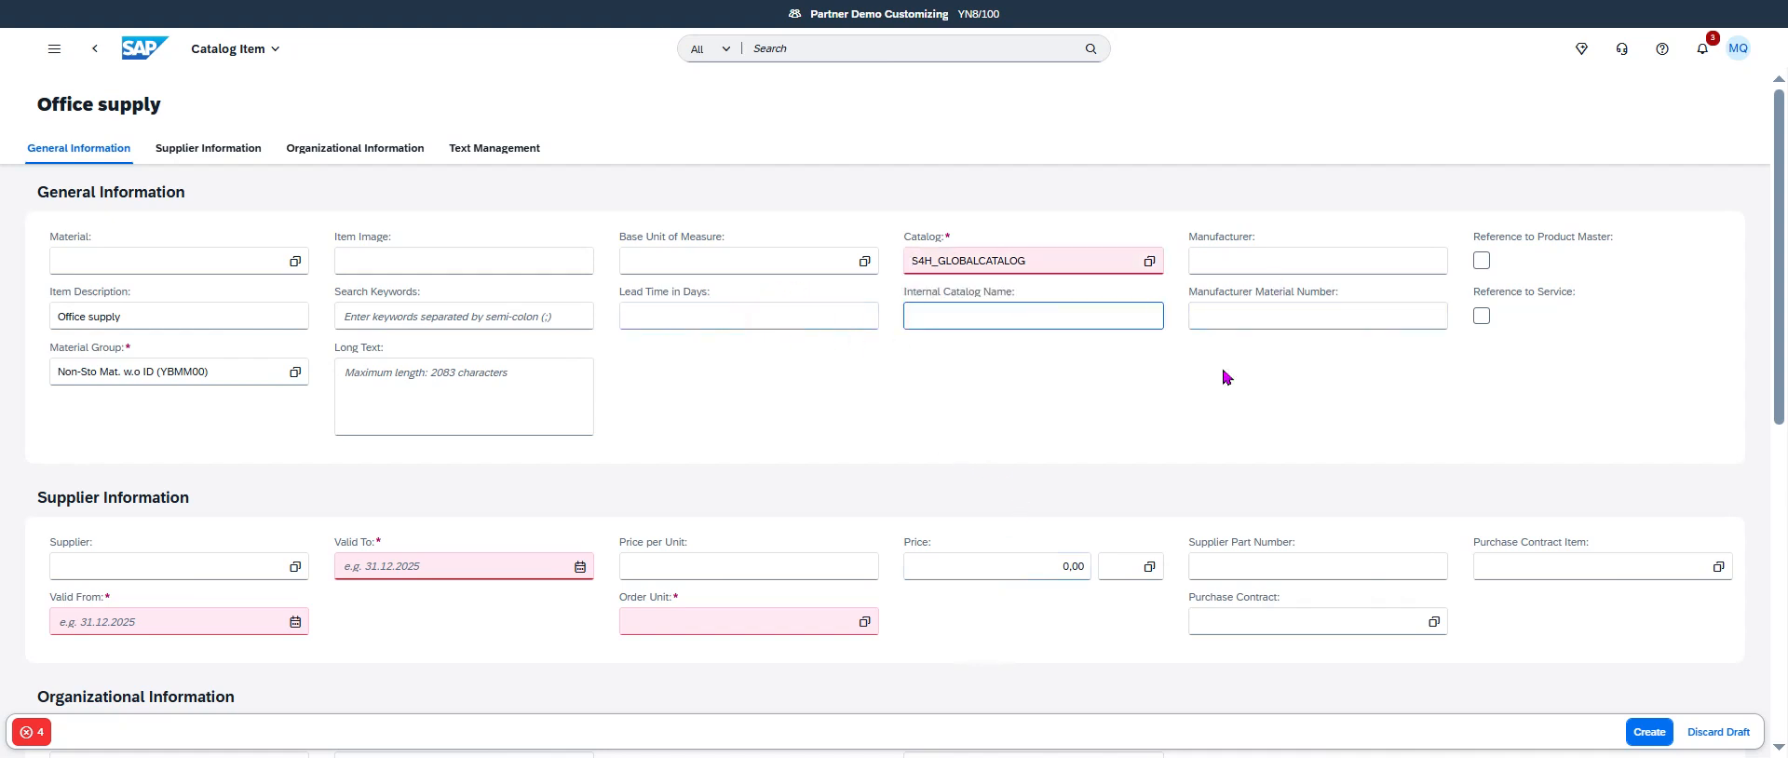
Set the catalog item's validity from 11.11.2025 to 31.12.2026.
{"action": "left_click", "coordinate": [295, 621]}
{"action": "left_click", "coordinate": [133, 467]}
{"action": "left_click", "coordinate": [439, 561]}
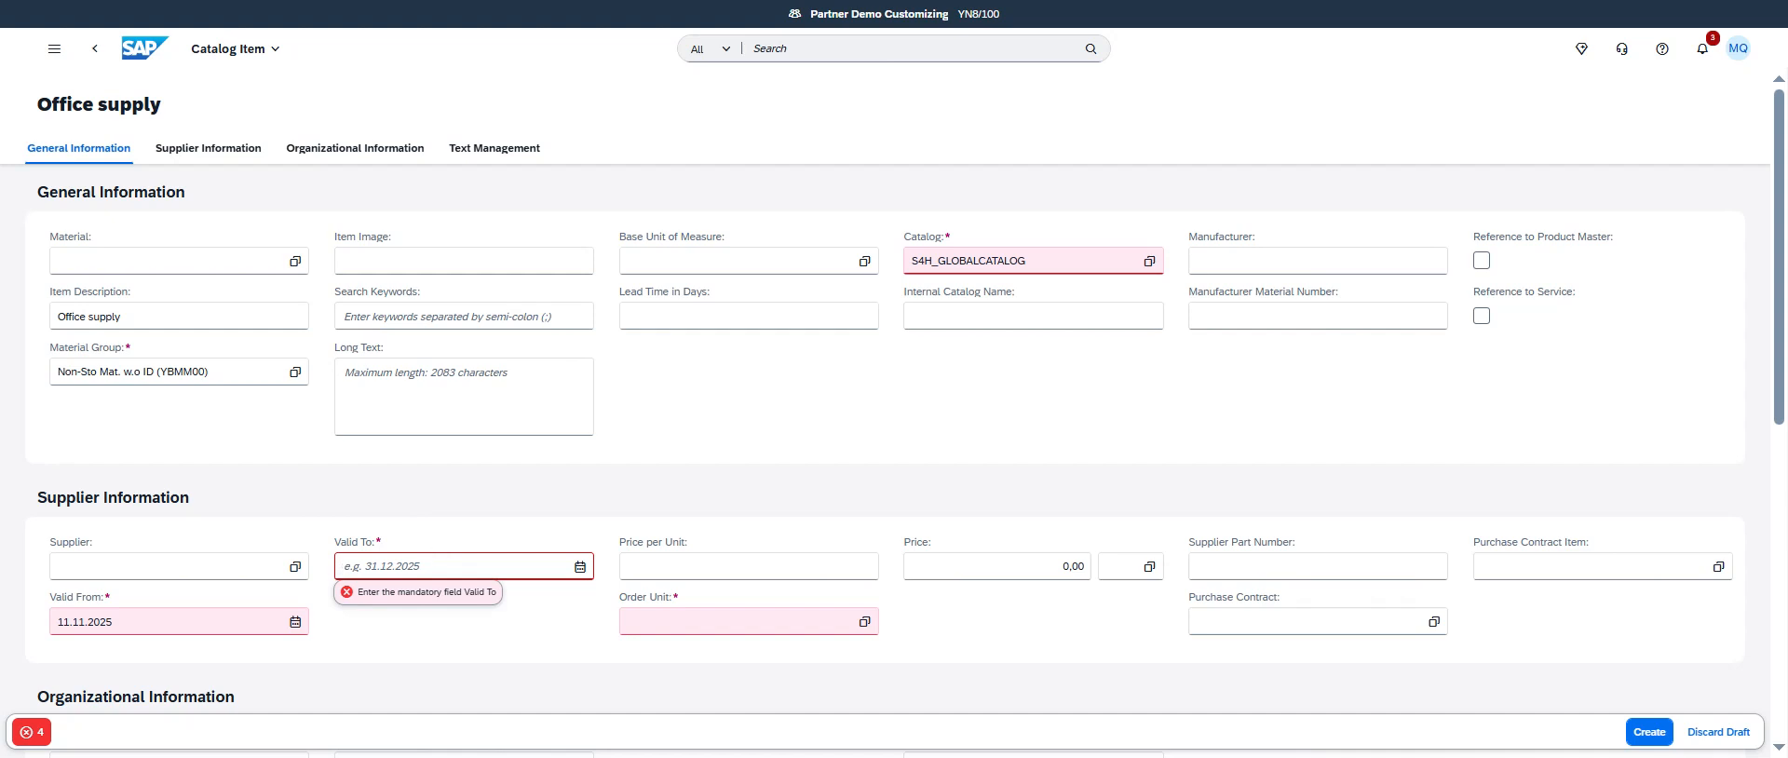
{"action": "type", "text": "31.12.2026"}
{"action": "key", "text": "Return"}
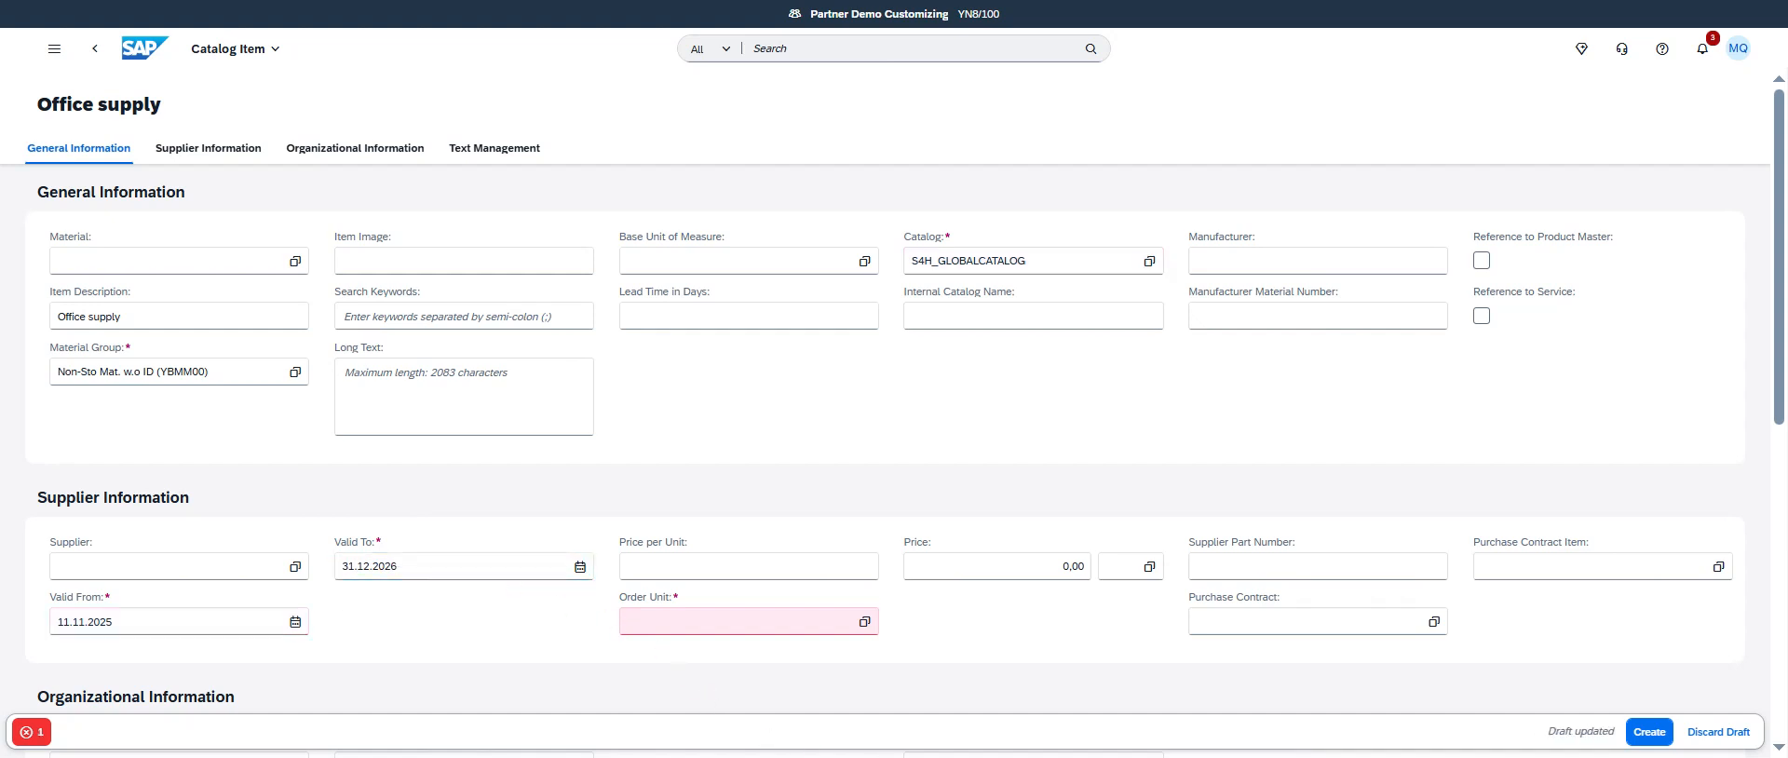
Set the catalog item's order unit to Each (EA).
{"action": "left_click", "coordinate": [774, 632]}
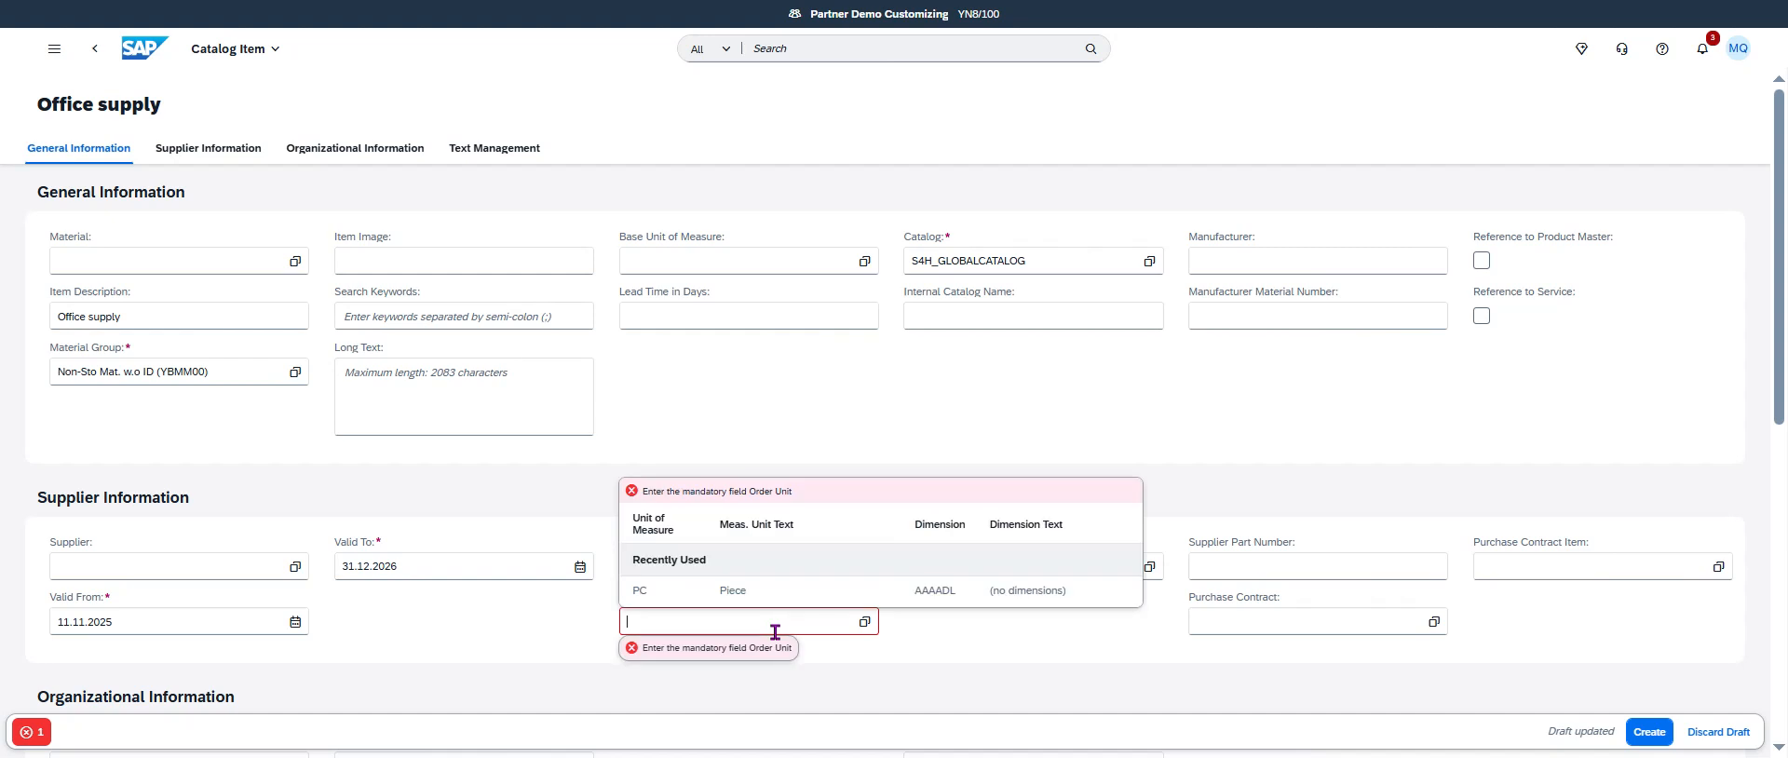
{"action": "type", "text": "EA"}
{"action": "key", "text": "Return"}
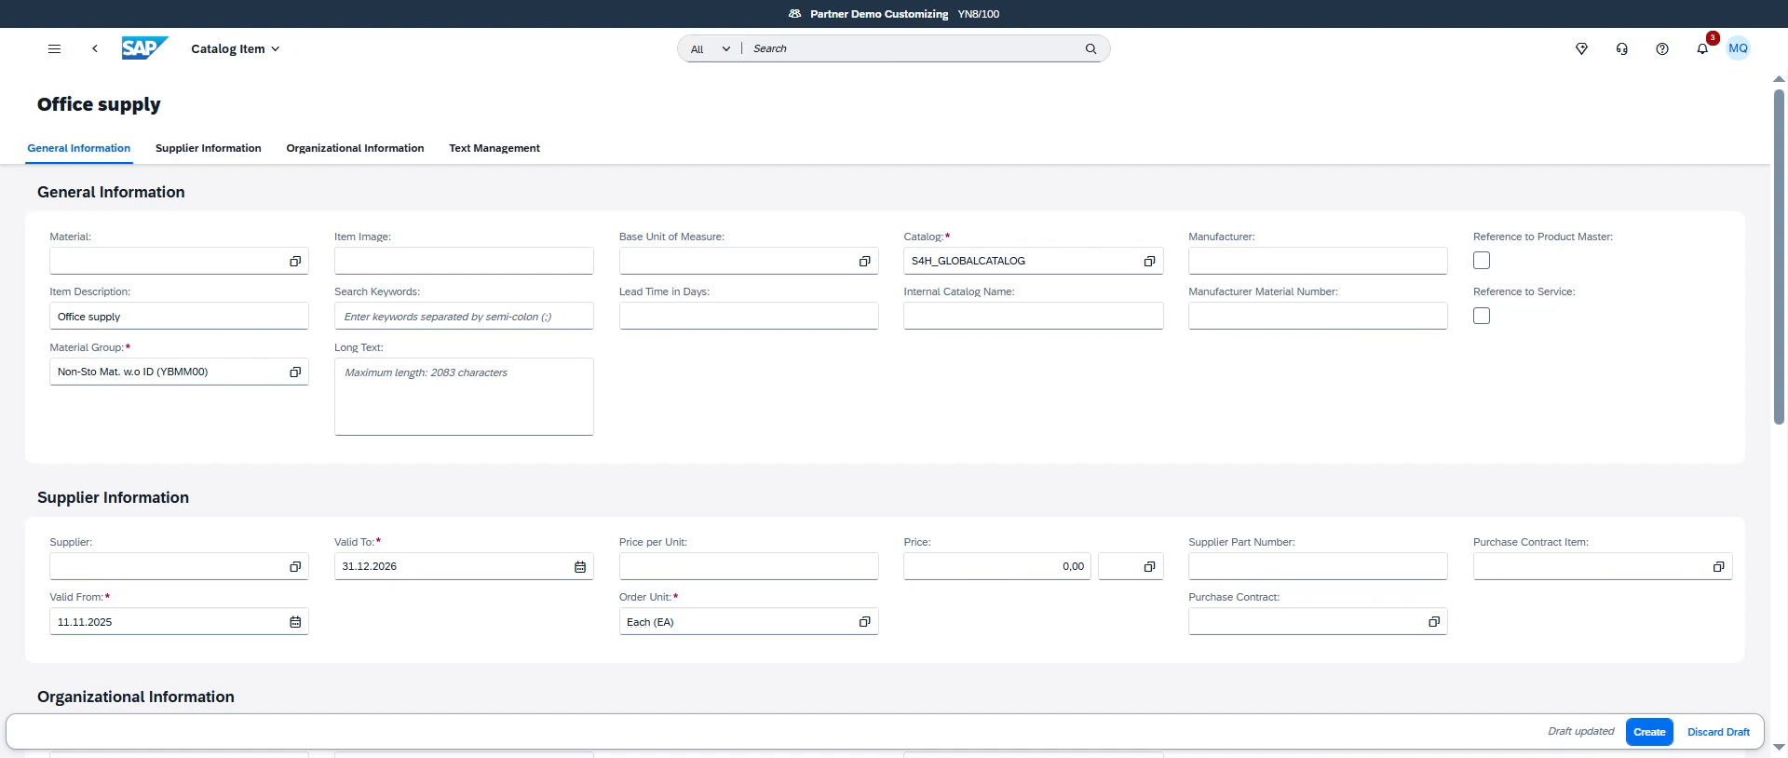
Enter DARTY as the catalog item's internal catalog name.
{"action": "left_click", "coordinate": [522, 263]}
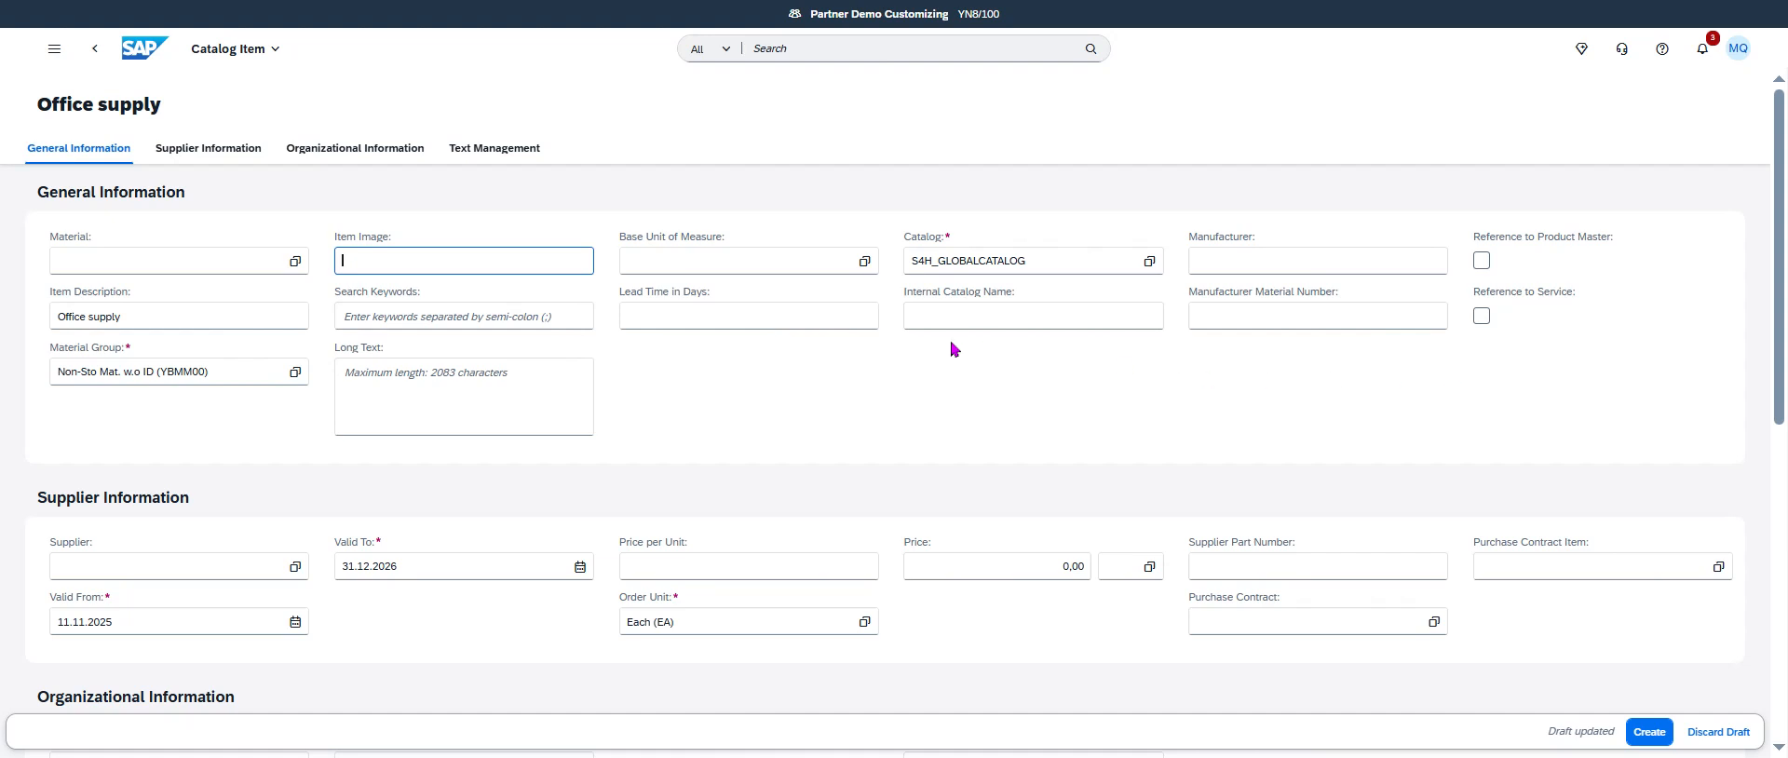
{"action": "left_click", "coordinate": [974, 315]}
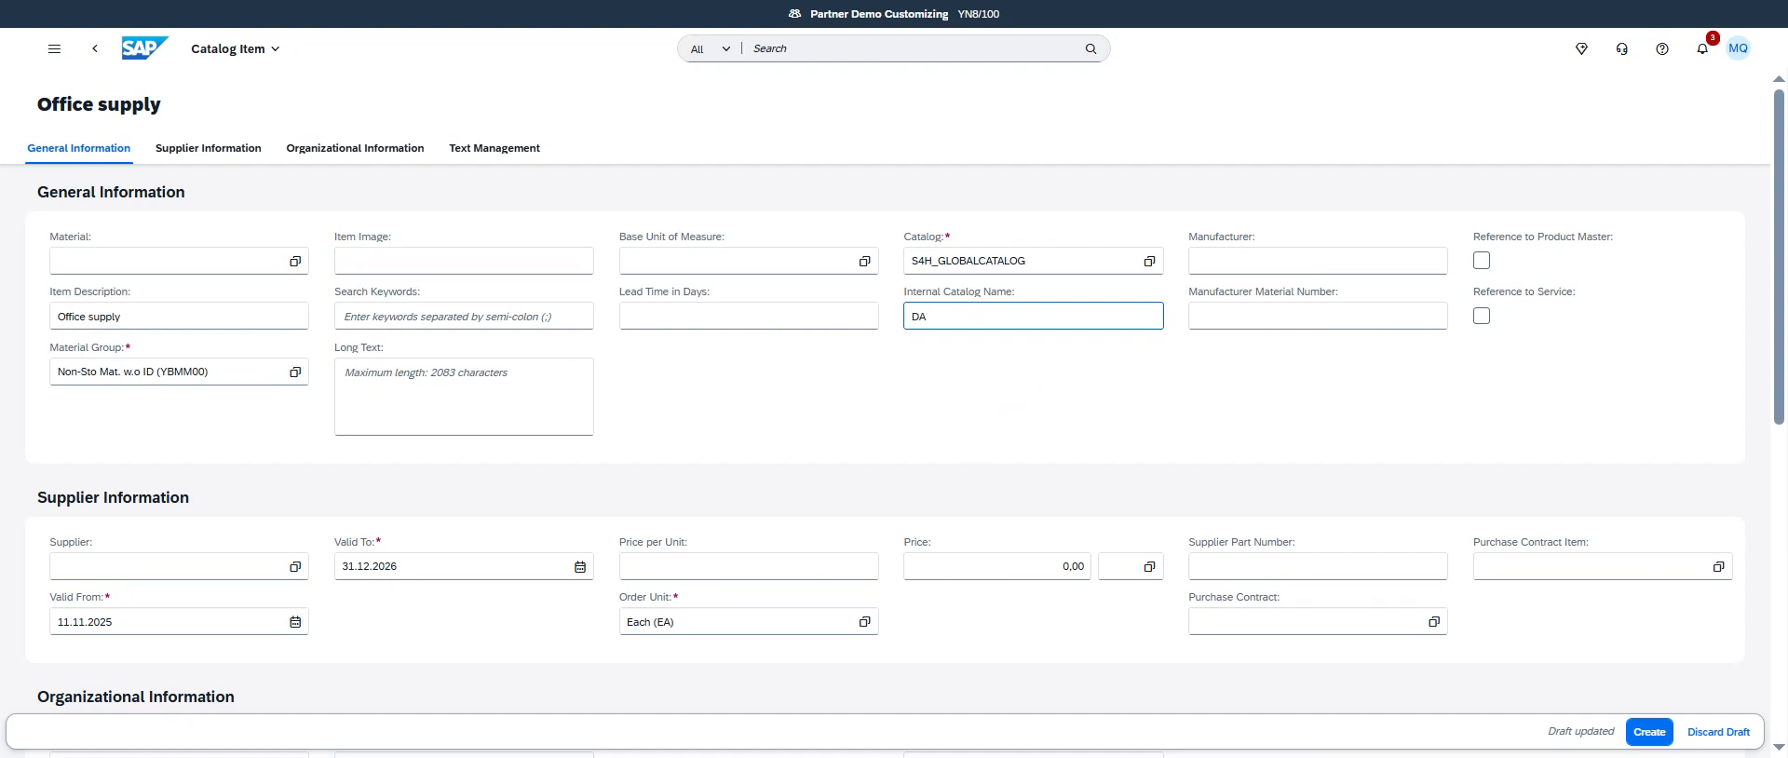
{"action": "type", "text": "DARTY"}
{"action": "scroll", "coordinate": [1049, 533], "scroll_direction": "down", "scroll_amount": 2}
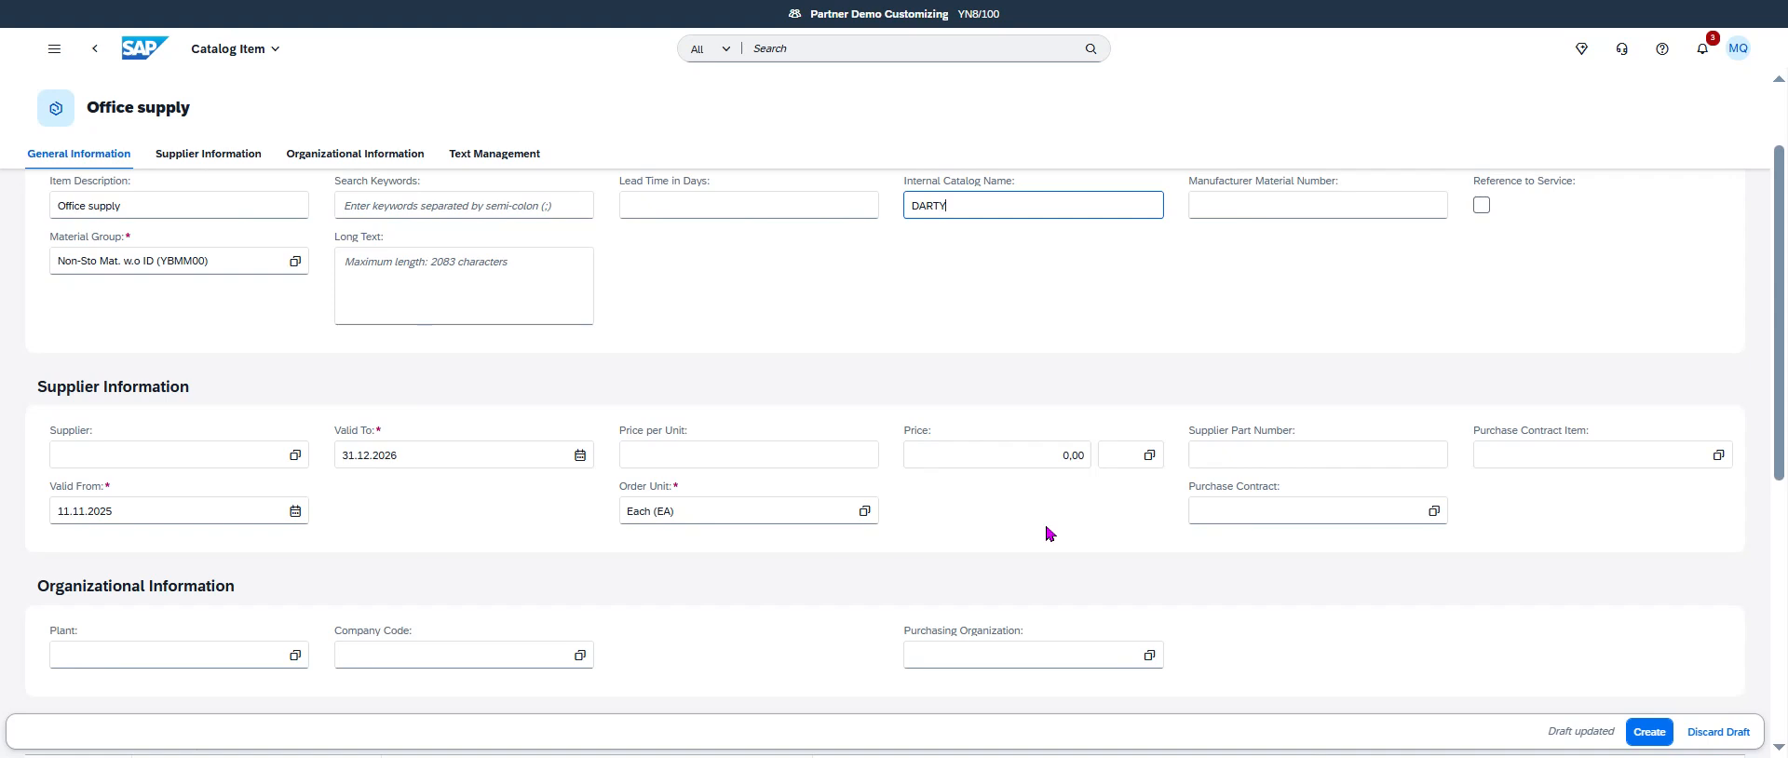
Replace the catalog item's internal catalog name with LEITNER.
{"action": "scroll", "coordinate": [1044, 533], "scroll_direction": "up", "scroll_amount": 2}
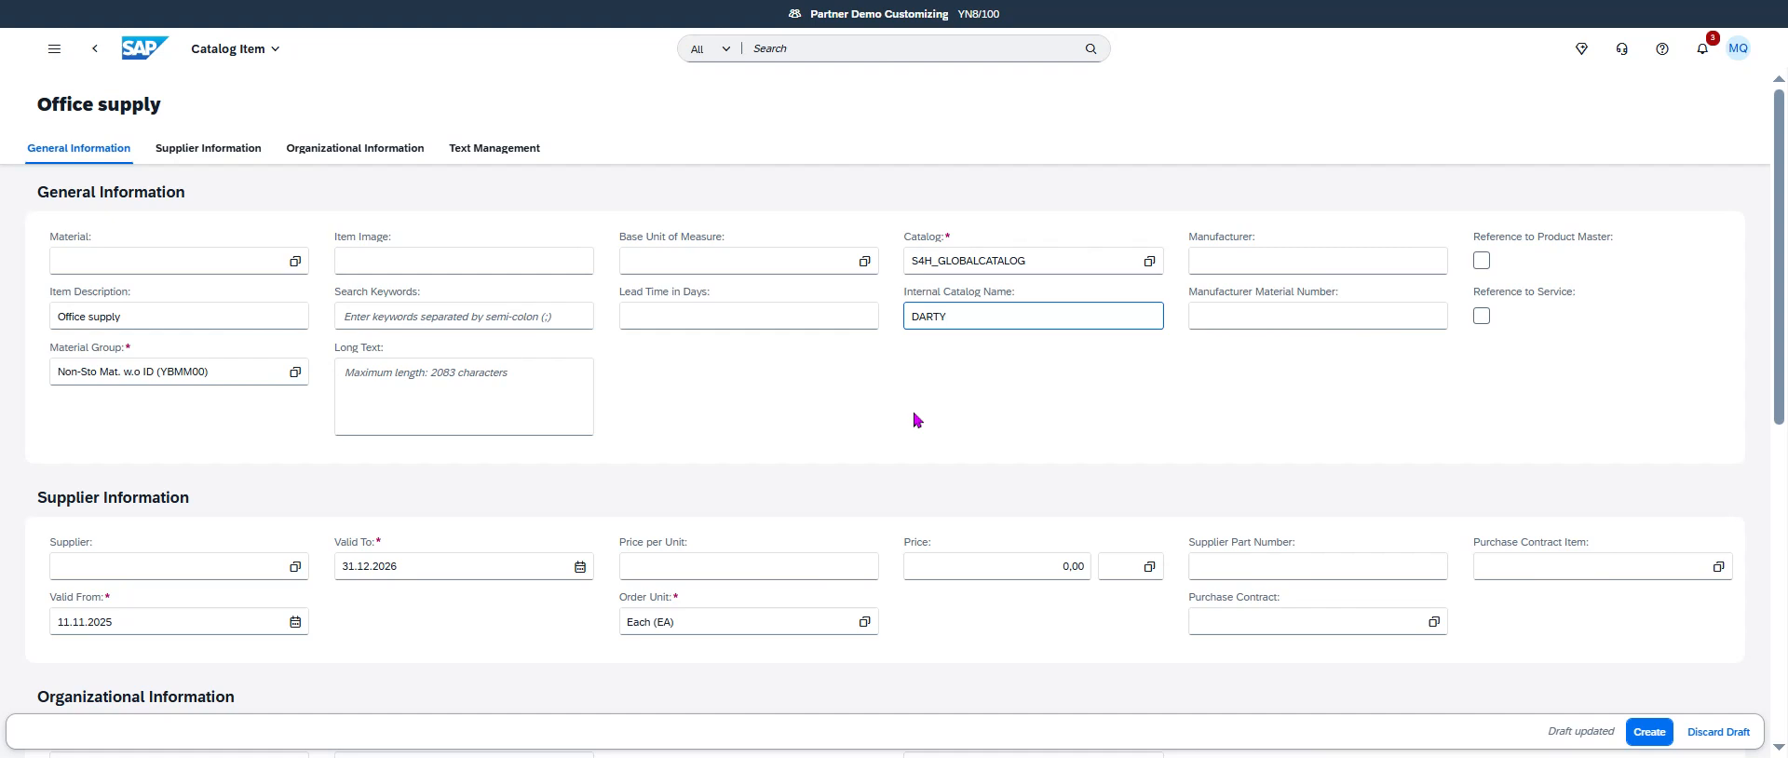
{"action": "left_click_drag", "start_coordinate": [975, 310], "coordinate": [857, 322]}
{"action": "type", "text": "LEITNER"}
{"action": "left_click", "coordinate": [849, 426]}
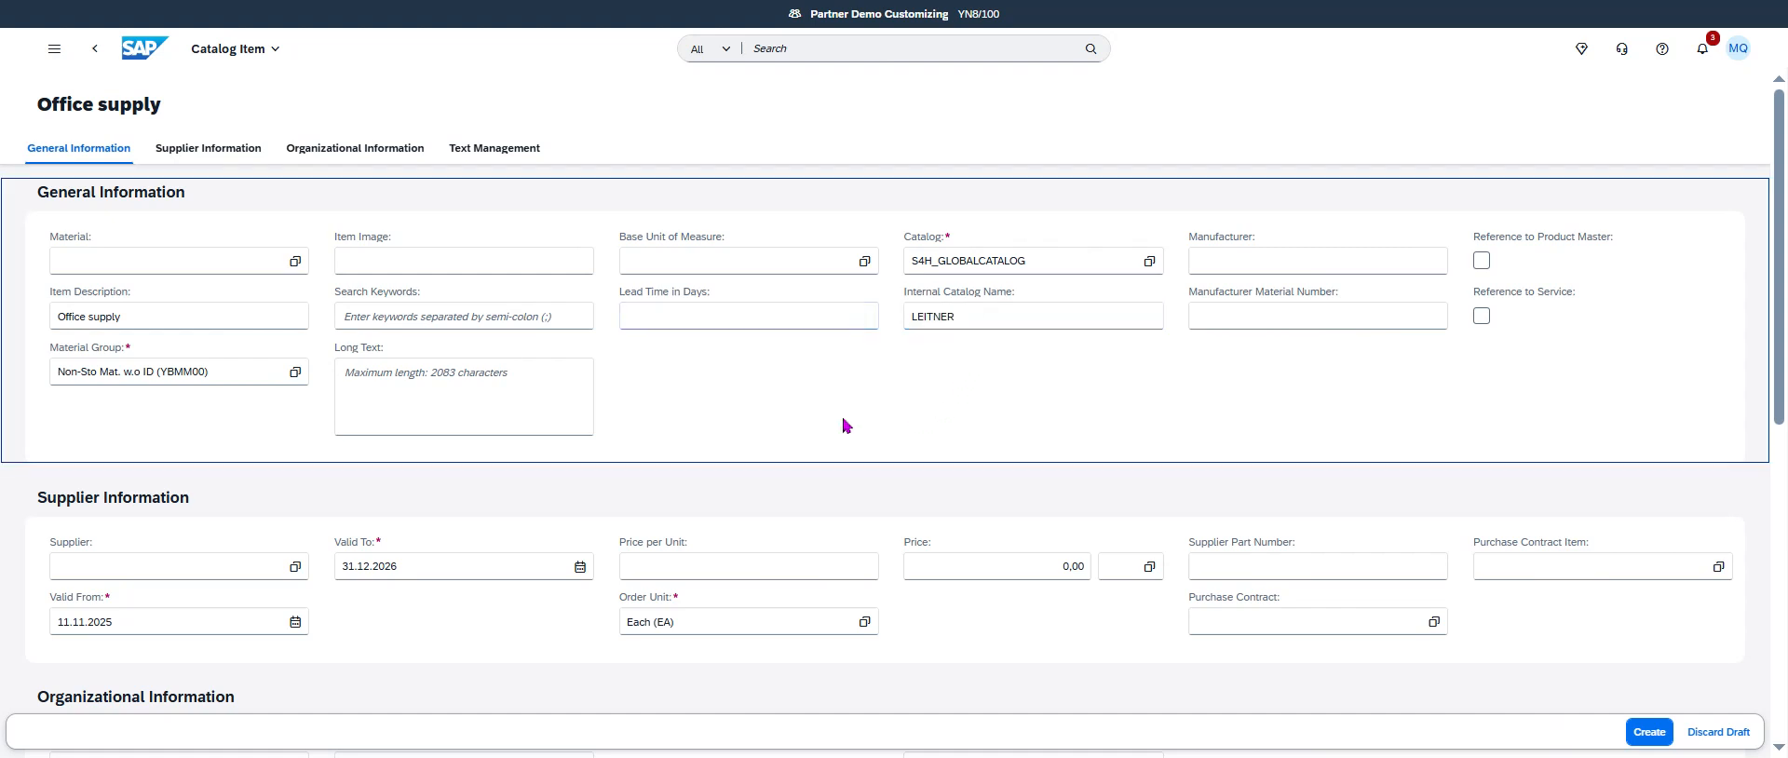
Assign supplier LEITNER (1000020) for company code KPC1 to the catalog item.
{"action": "scroll", "coordinate": [213, 606], "scroll_direction": "down", "scroll_amount": 2}
{"action": "left_click", "coordinate": [135, 451]}
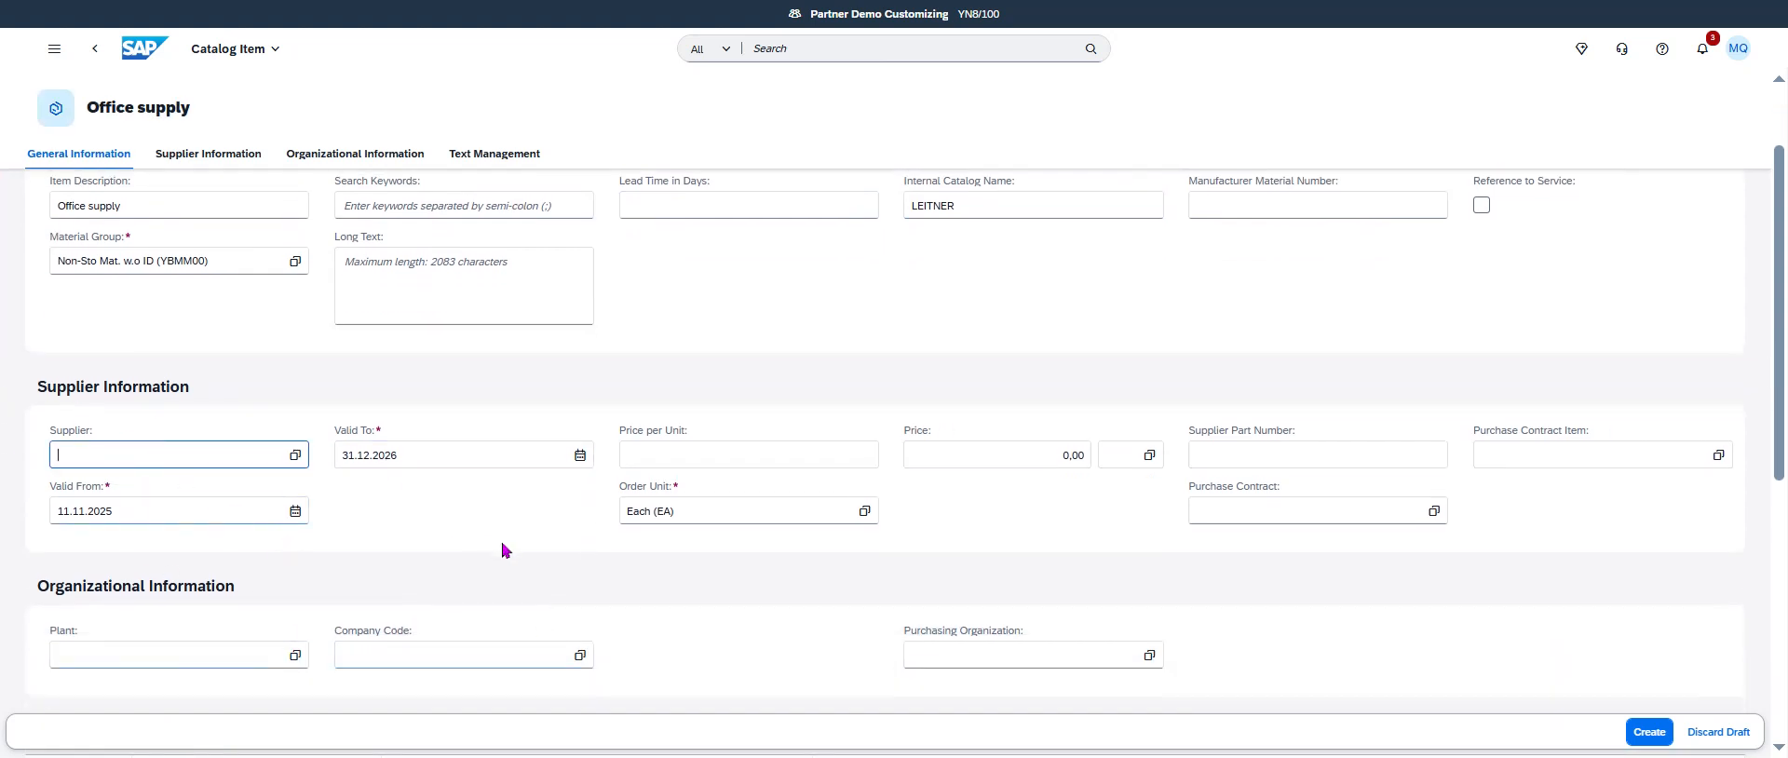
{"action": "type", "text": "LEIN"}
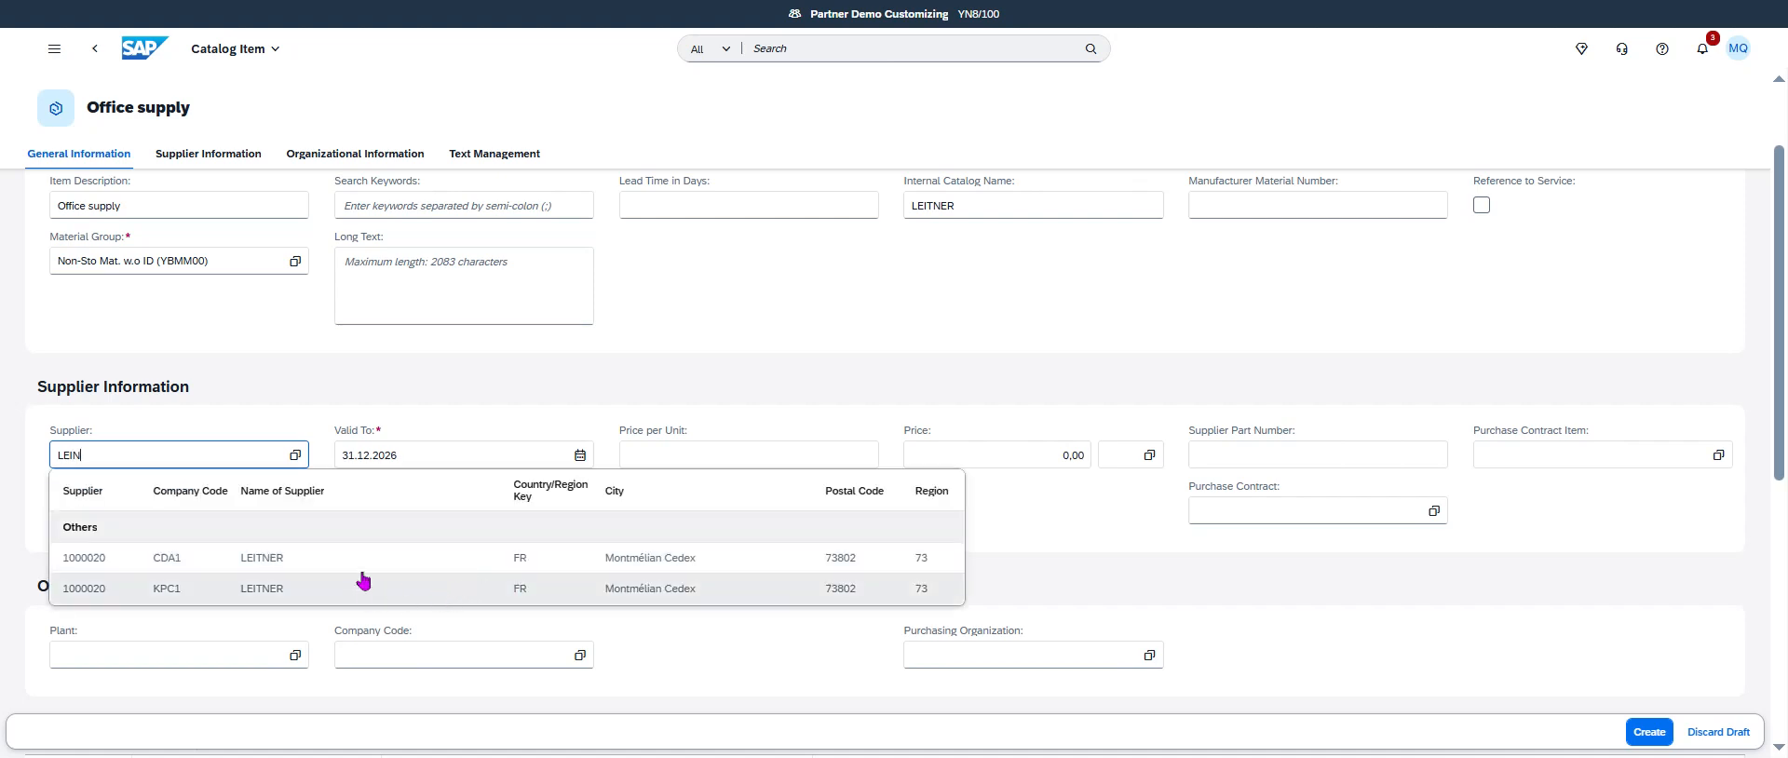
{"action": "left_click", "coordinate": [346, 588]}
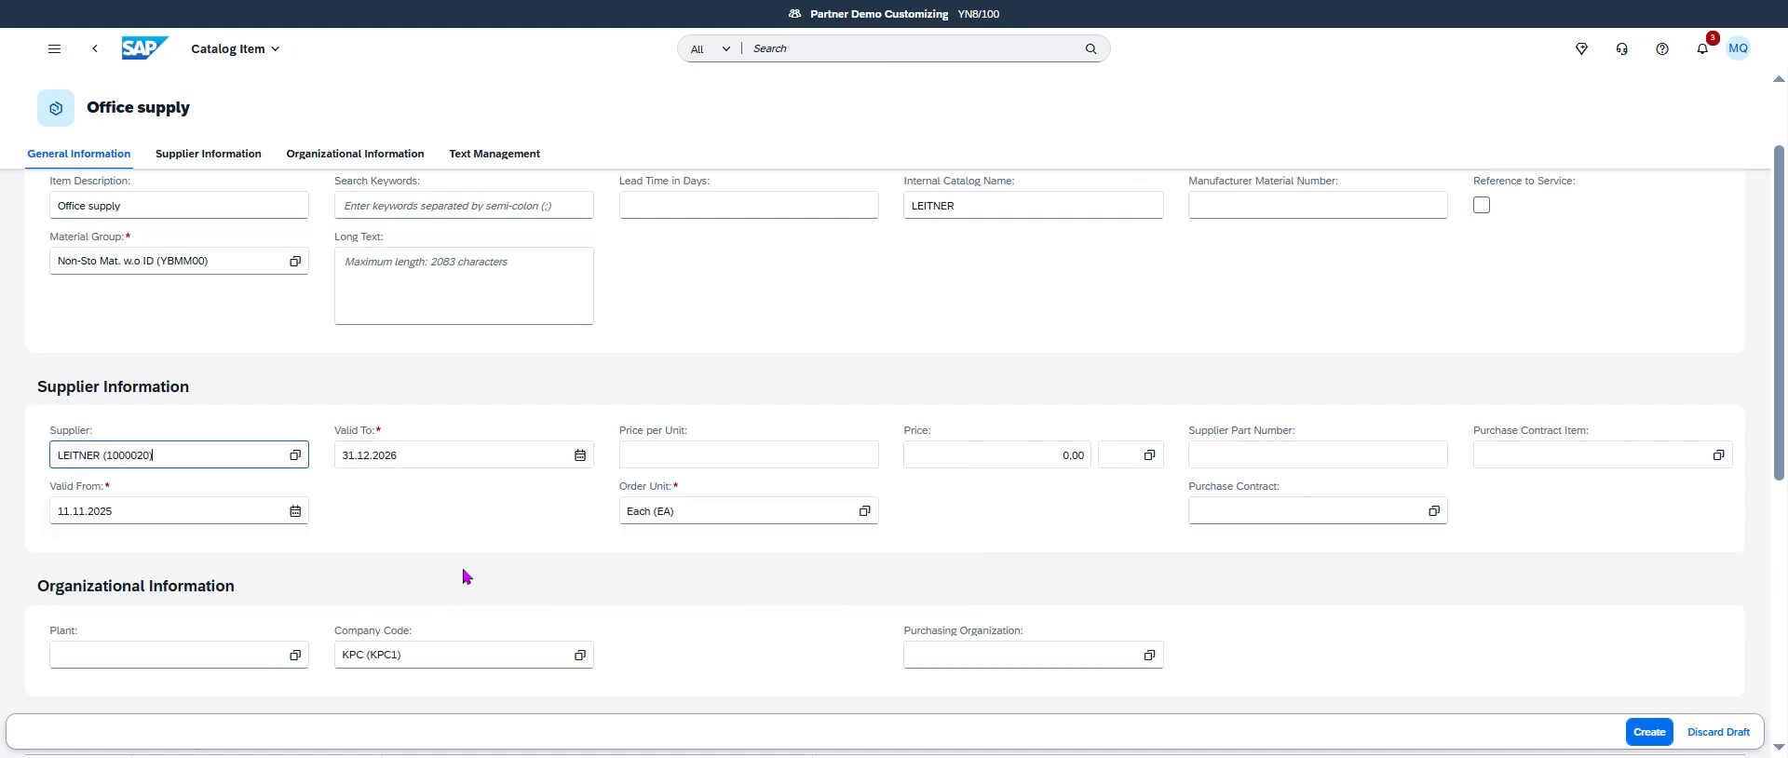
Copy the supplier entry LEITNER (1000020) into the internal catalog name.
{"action": "left_click_drag", "start_coordinate": [199, 454], "coordinate": [26, 451]}
{"action": "left_click_drag", "start_coordinate": [964, 216], "coordinate": [964, 212]}
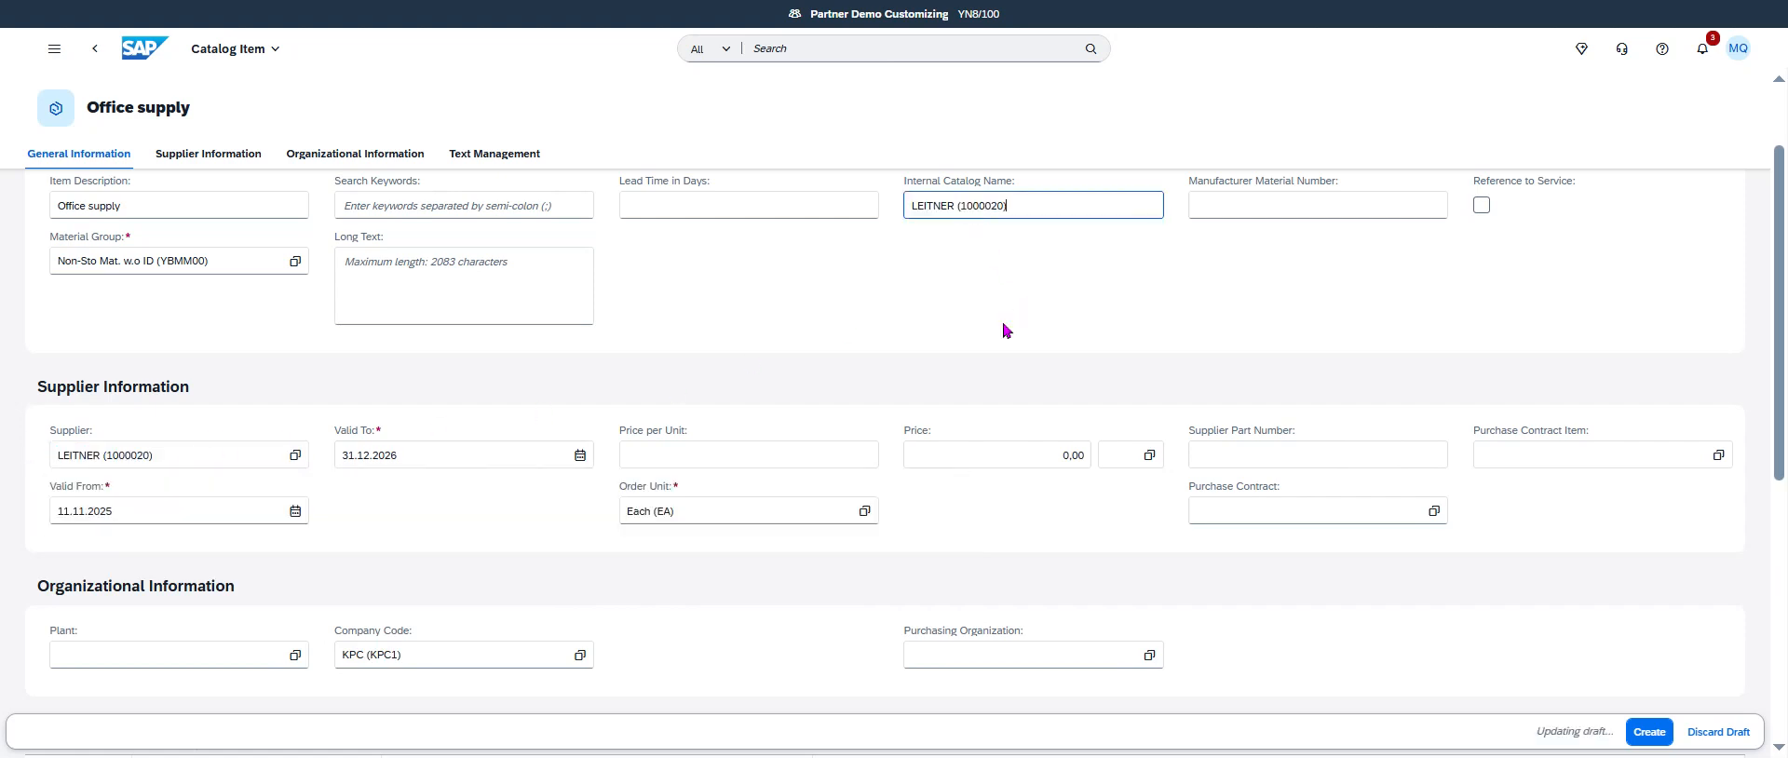
{"action": "left_click", "coordinate": [974, 499]}
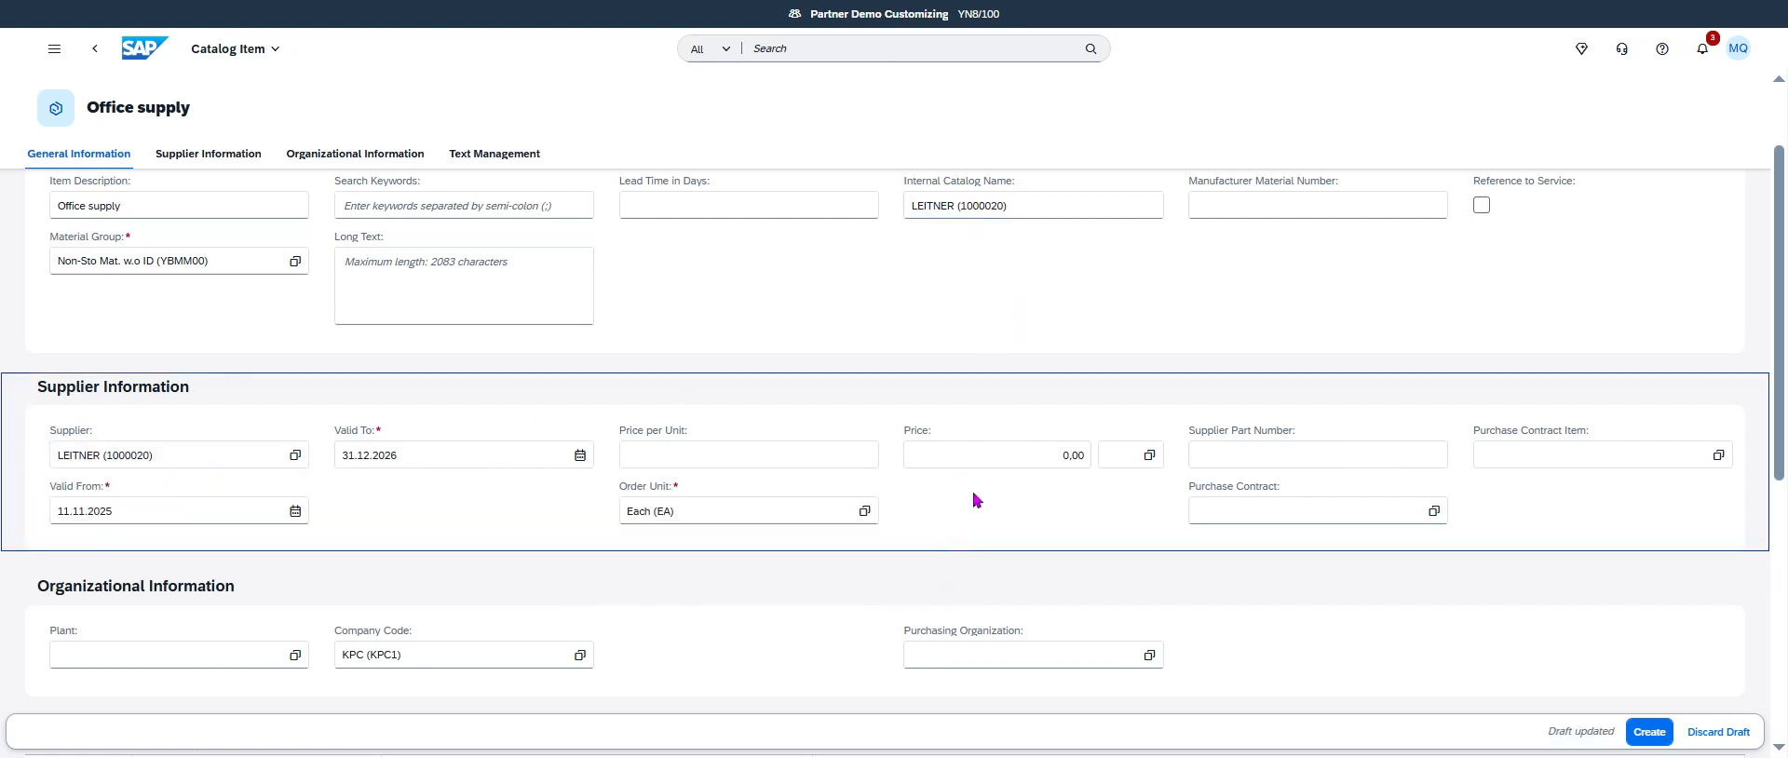
Set the catalog item's price per unit to 1 and its price to 100,00 EUR.
{"action": "left_click", "coordinate": [716, 451]}
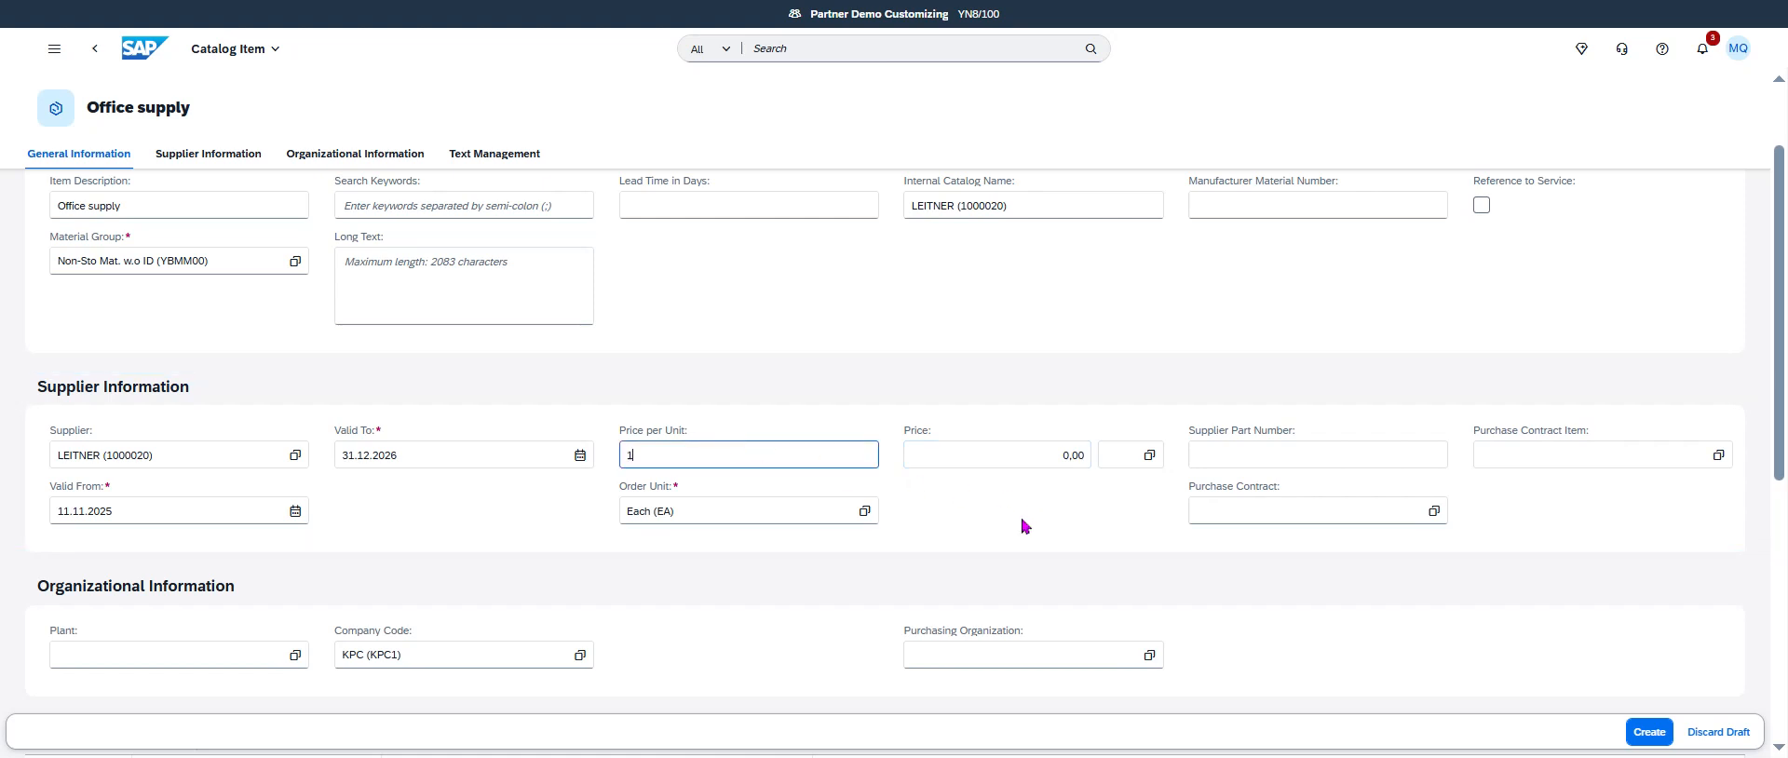
{"action": "key", "text": "Tab"}
{"action": "key", "text": "Tab"}
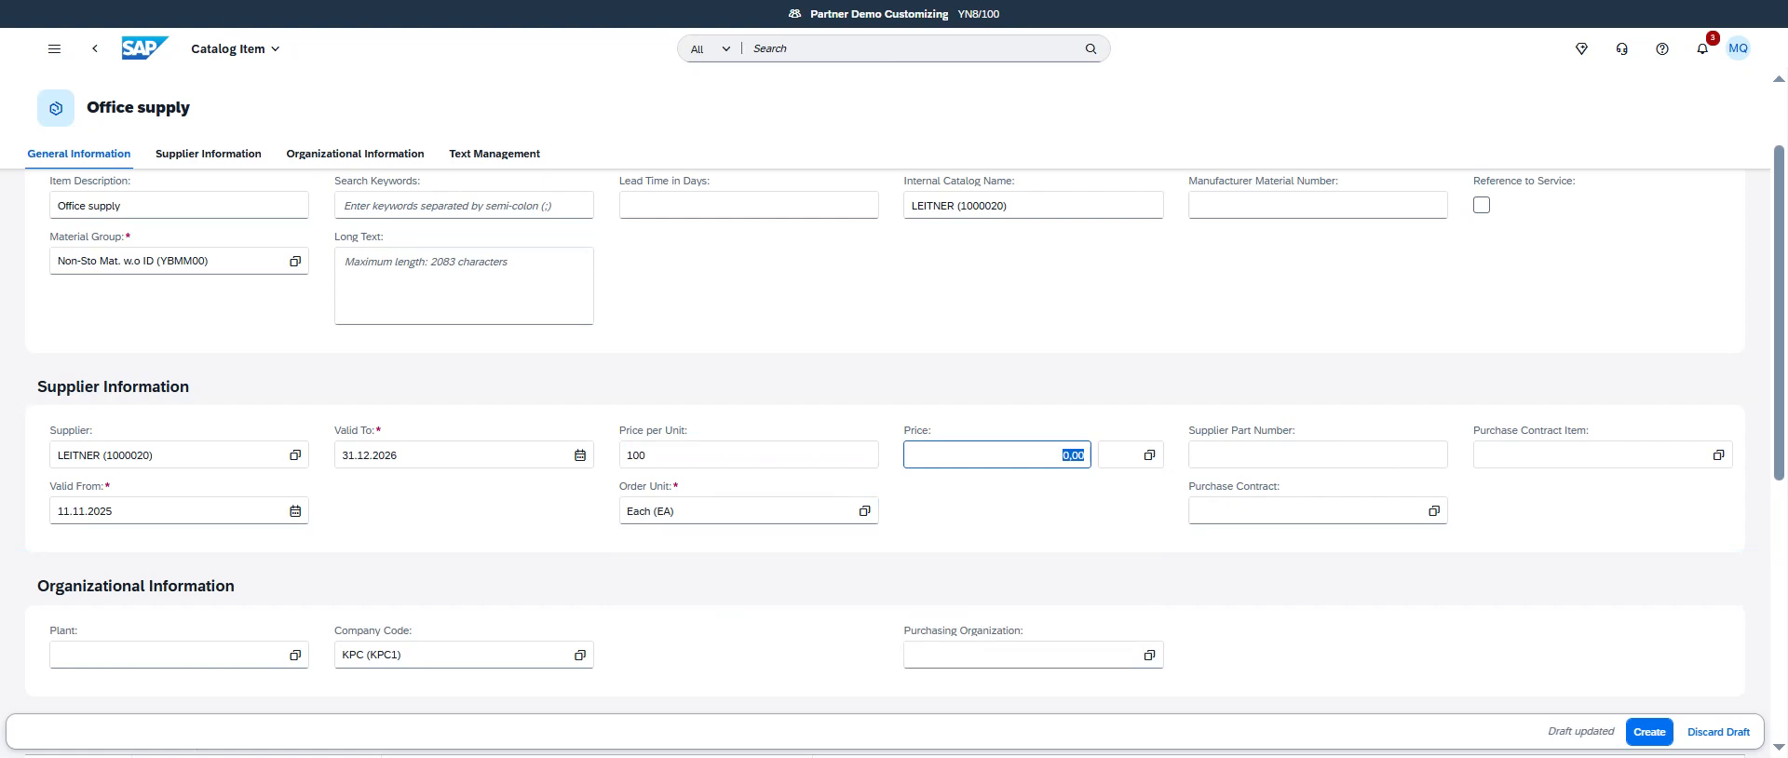
{"action": "key", "text": "shift+Tab"}
{"action": "key", "text": "shift+Tab"}
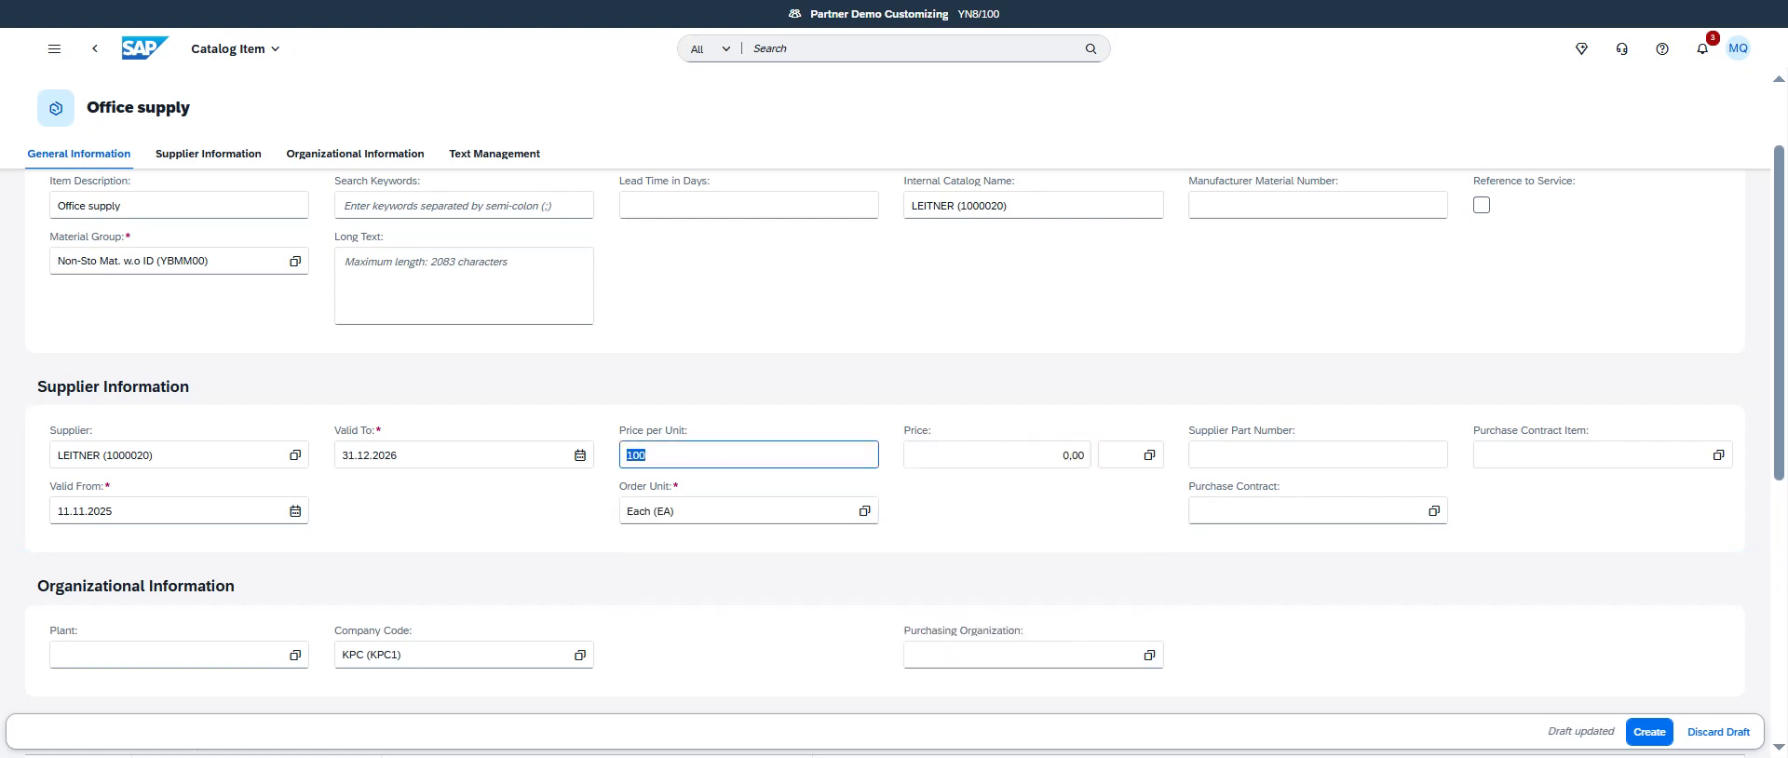
{"action": "type", "text": "1"}
{"action": "key", "text": "Tab"}
{"action": "key", "text": "Tab"}
{"action": "type", "text": "1"}
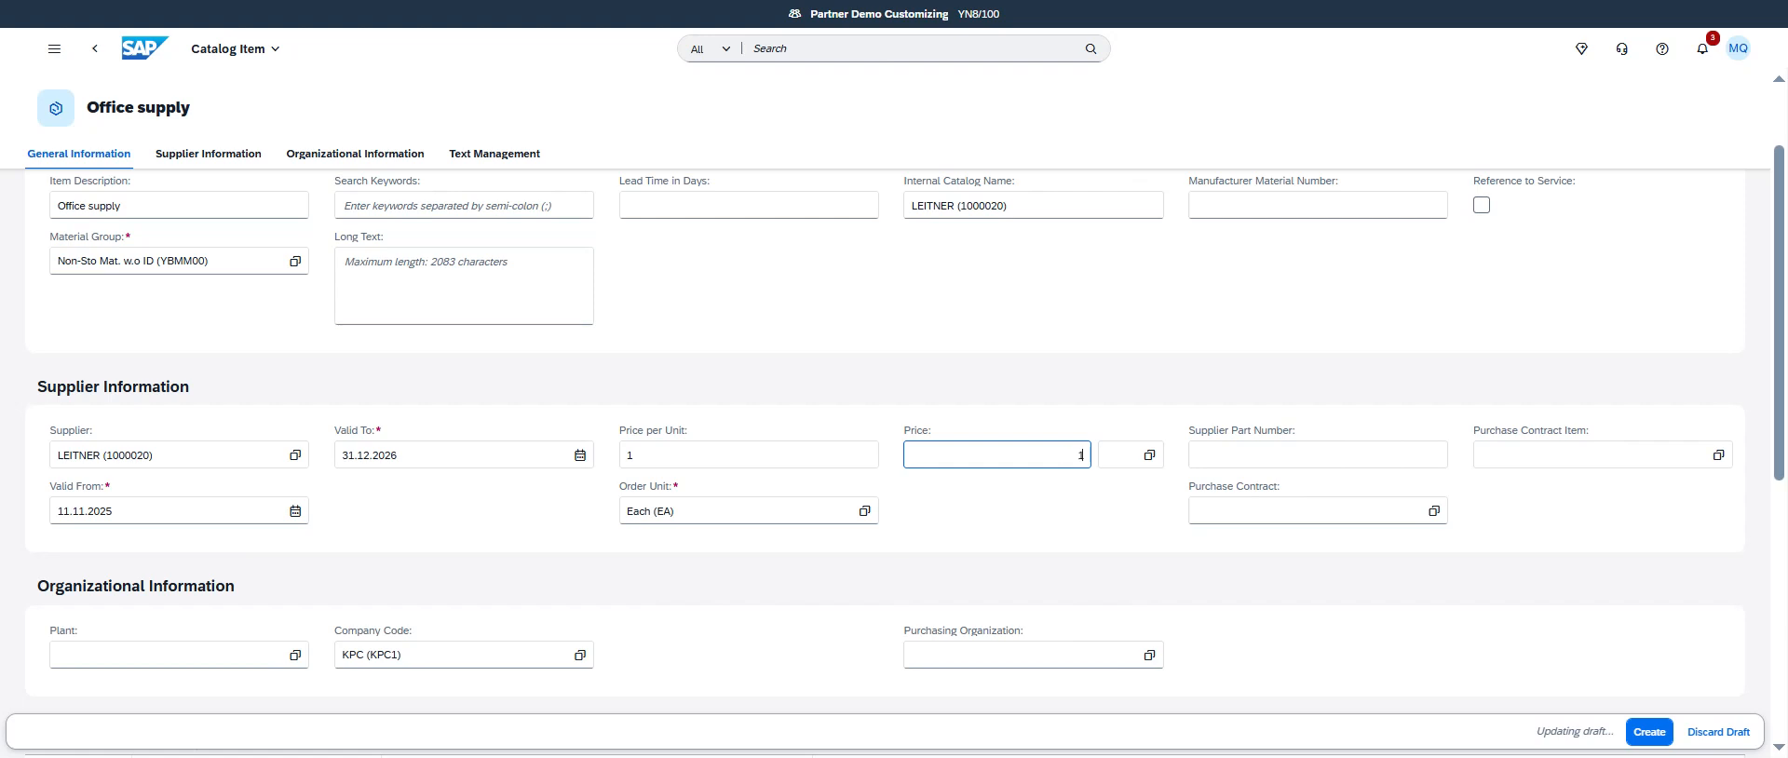
{"action": "key", "text": "Tab"}
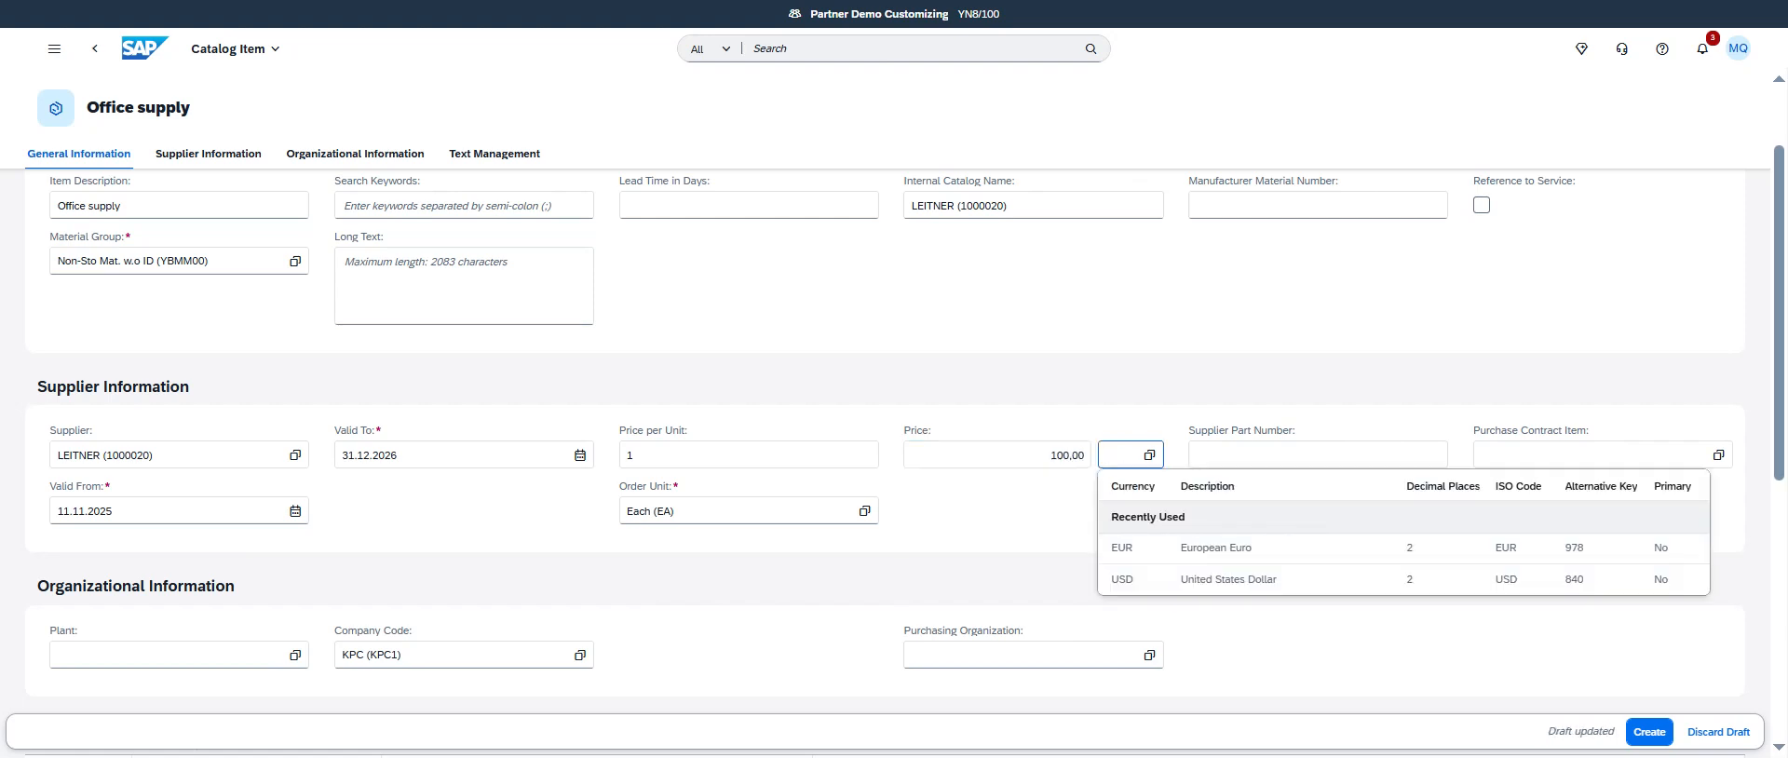
{"action": "left_click", "coordinate": [1182, 548]}
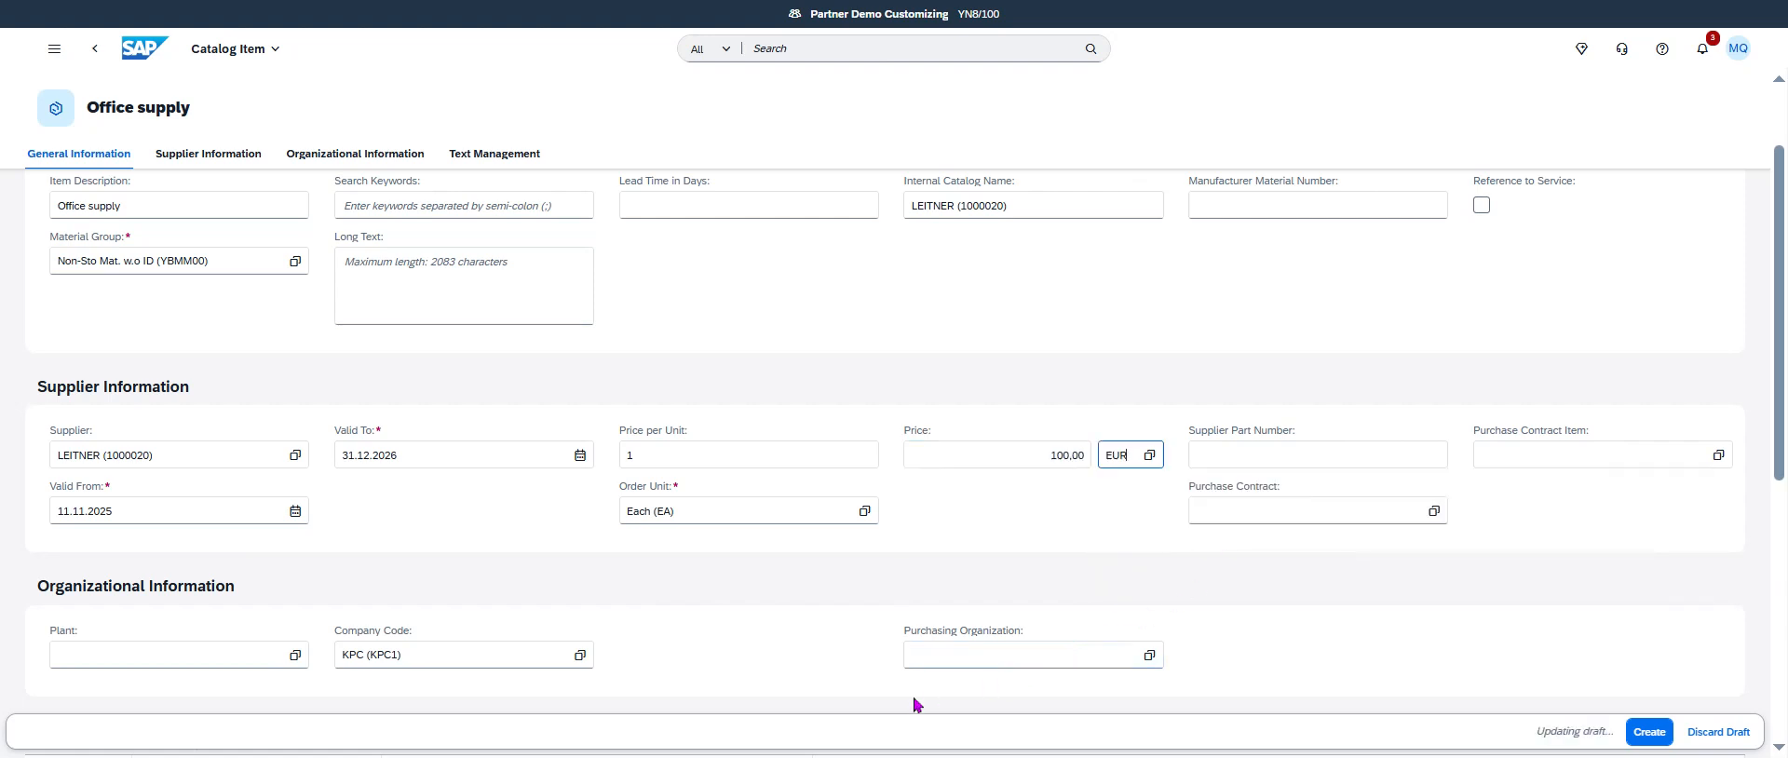
Try to assign purchasing organization KPC1 to the catalog item.
{"action": "left_click", "coordinate": [948, 654]}
{"action": "type", "text": "KPC"}
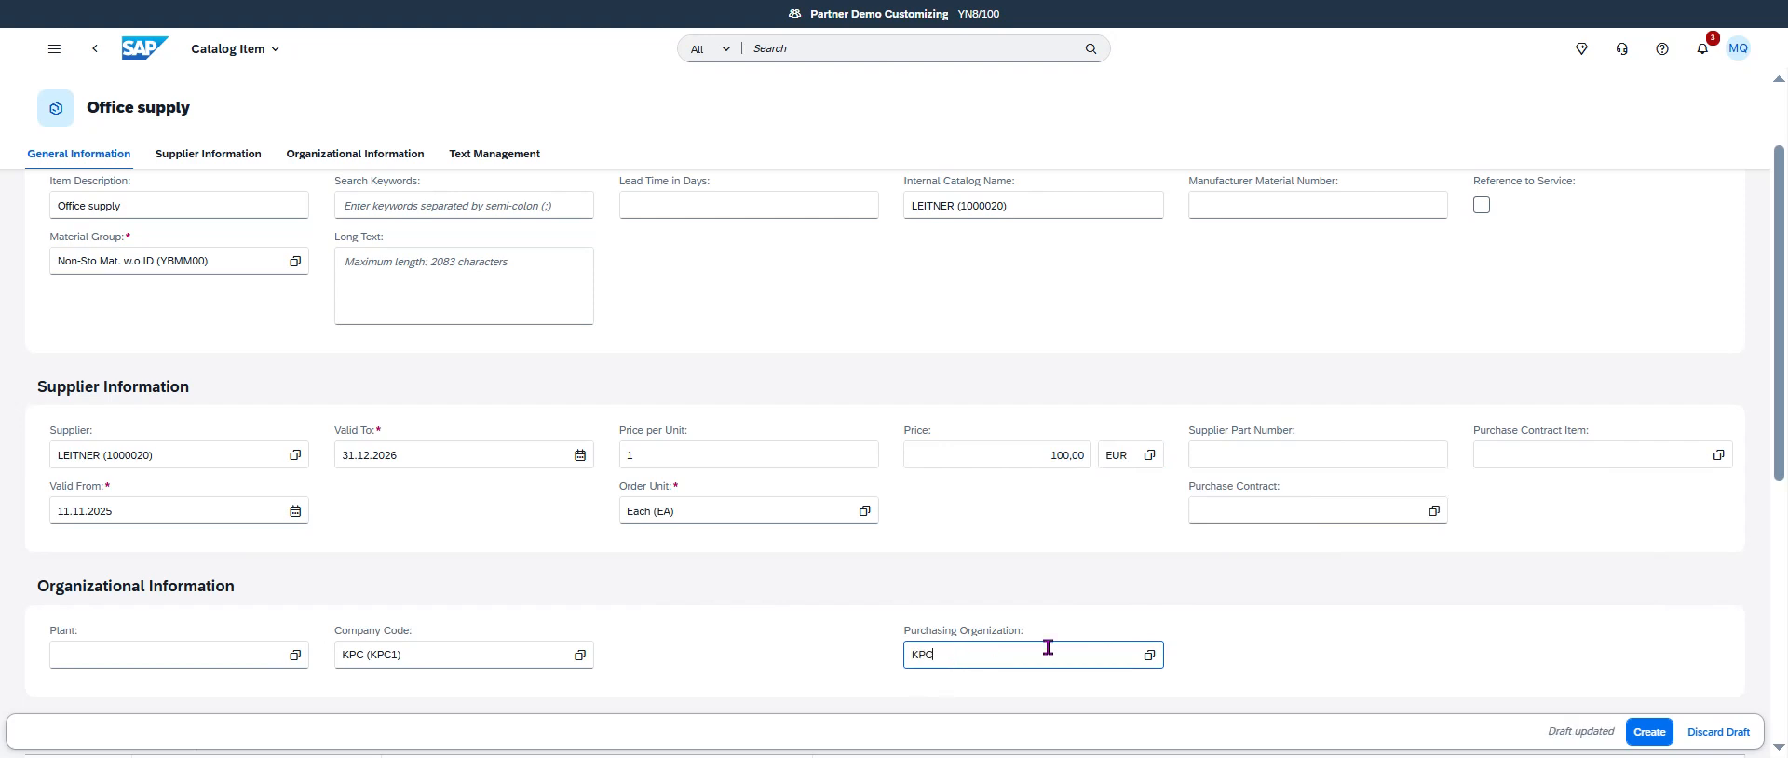
{"action": "type", "text": "1"}
Assign plant KPC AIX (KP01) to the catalog item.
{"action": "left_click", "coordinate": [208, 652]}
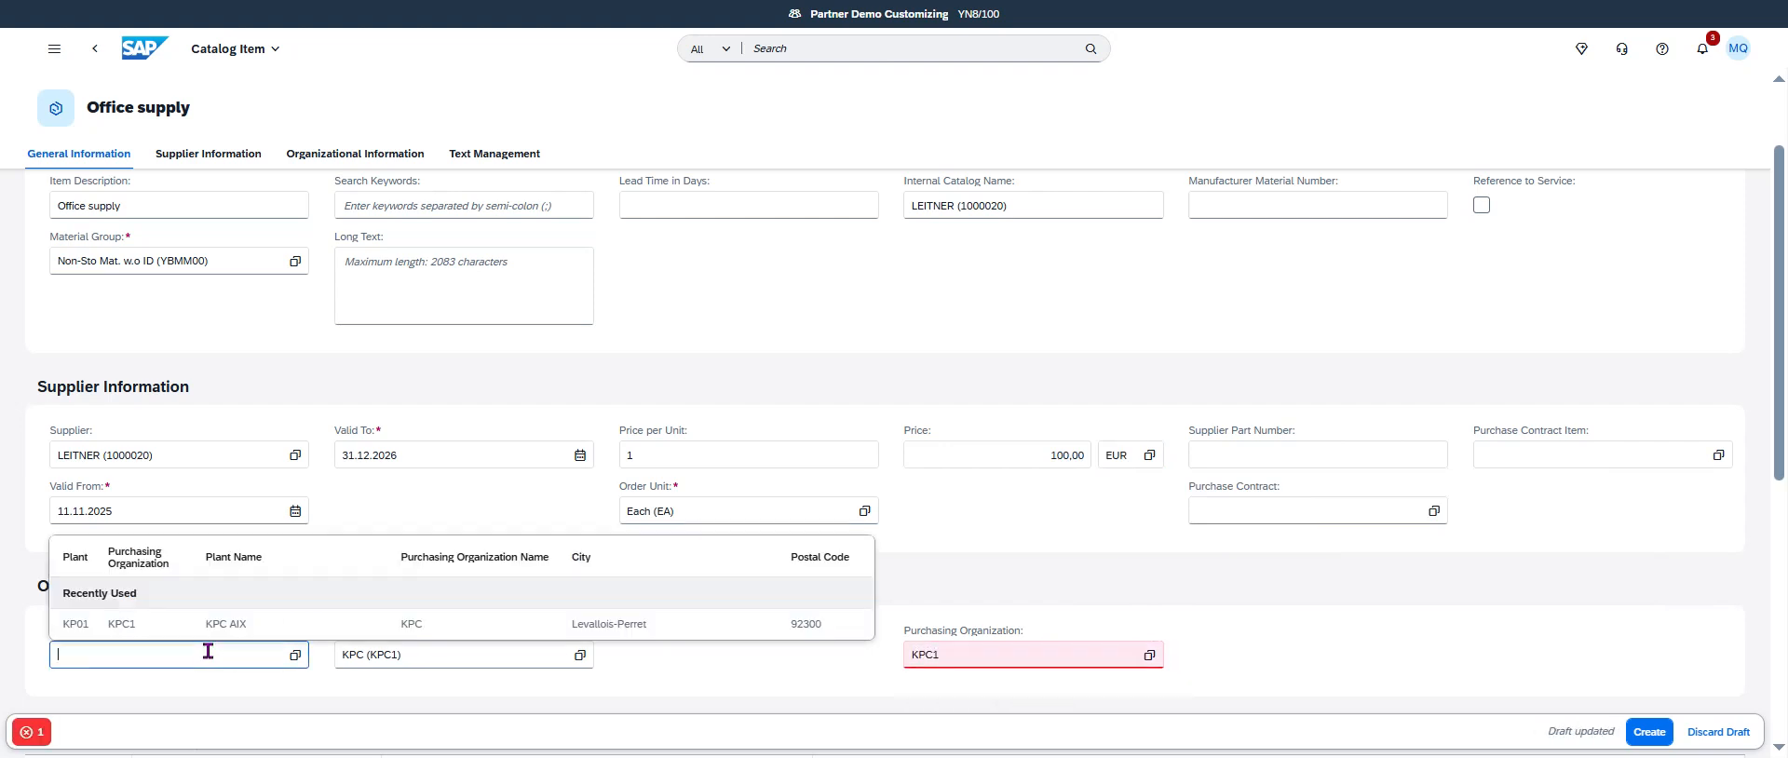
{"action": "type", "text": "KP01"}
{"action": "key", "text": "Return"}
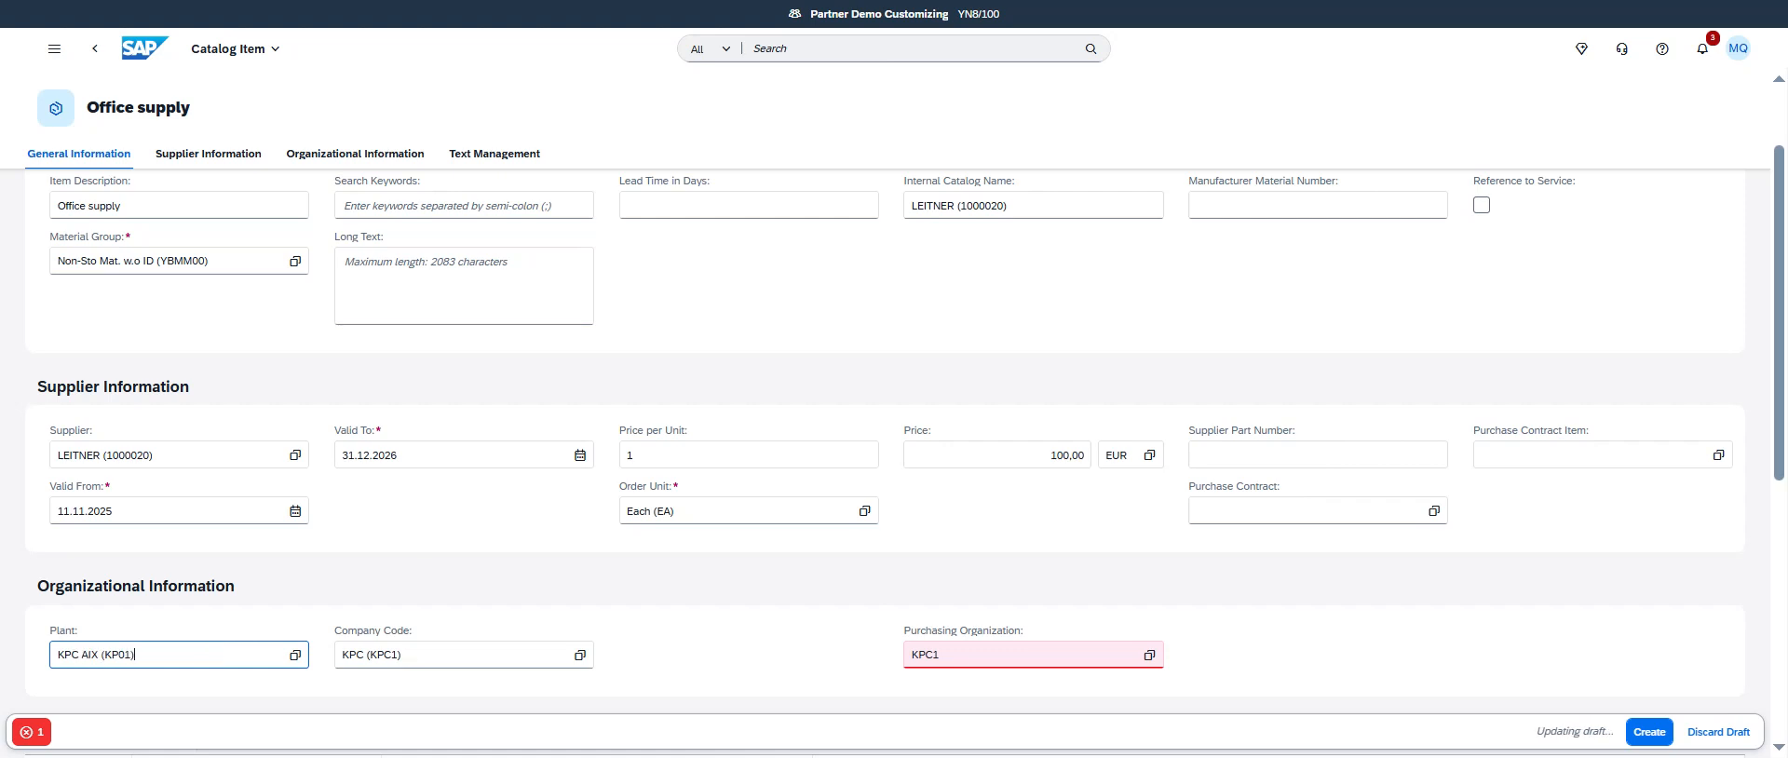
Look up the available purchasing organizations and clear the catalog item's purchasing organization entry.
{"action": "left_click", "coordinate": [989, 652]}
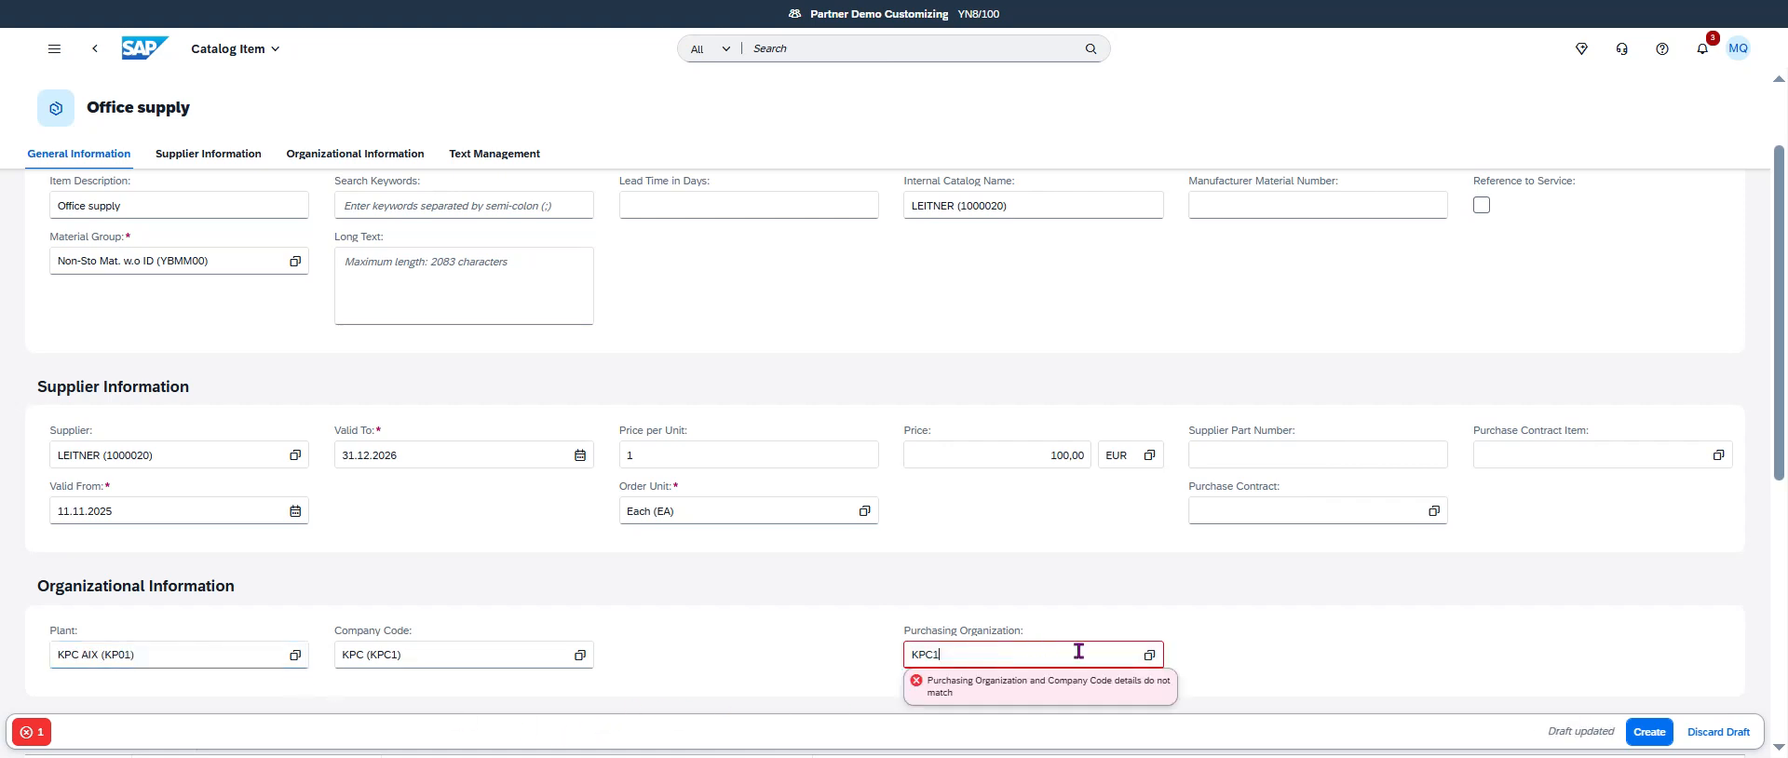
{"action": "left_click", "coordinate": [1150, 657]}
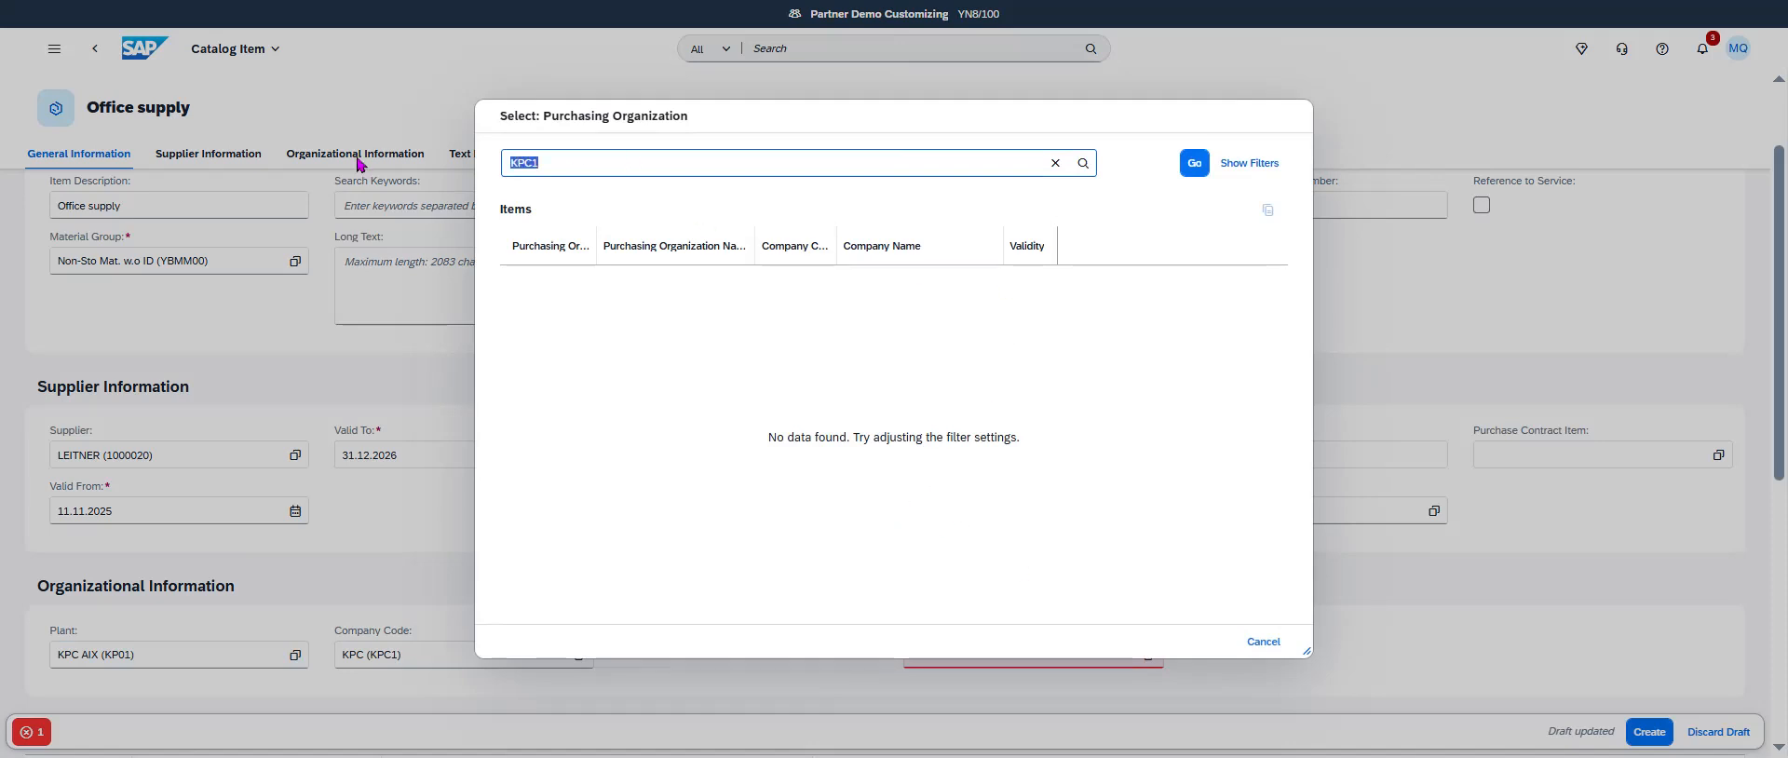
{"action": "key", "text": "BackSpace"}
{"action": "left_click", "coordinate": [1259, 641]}
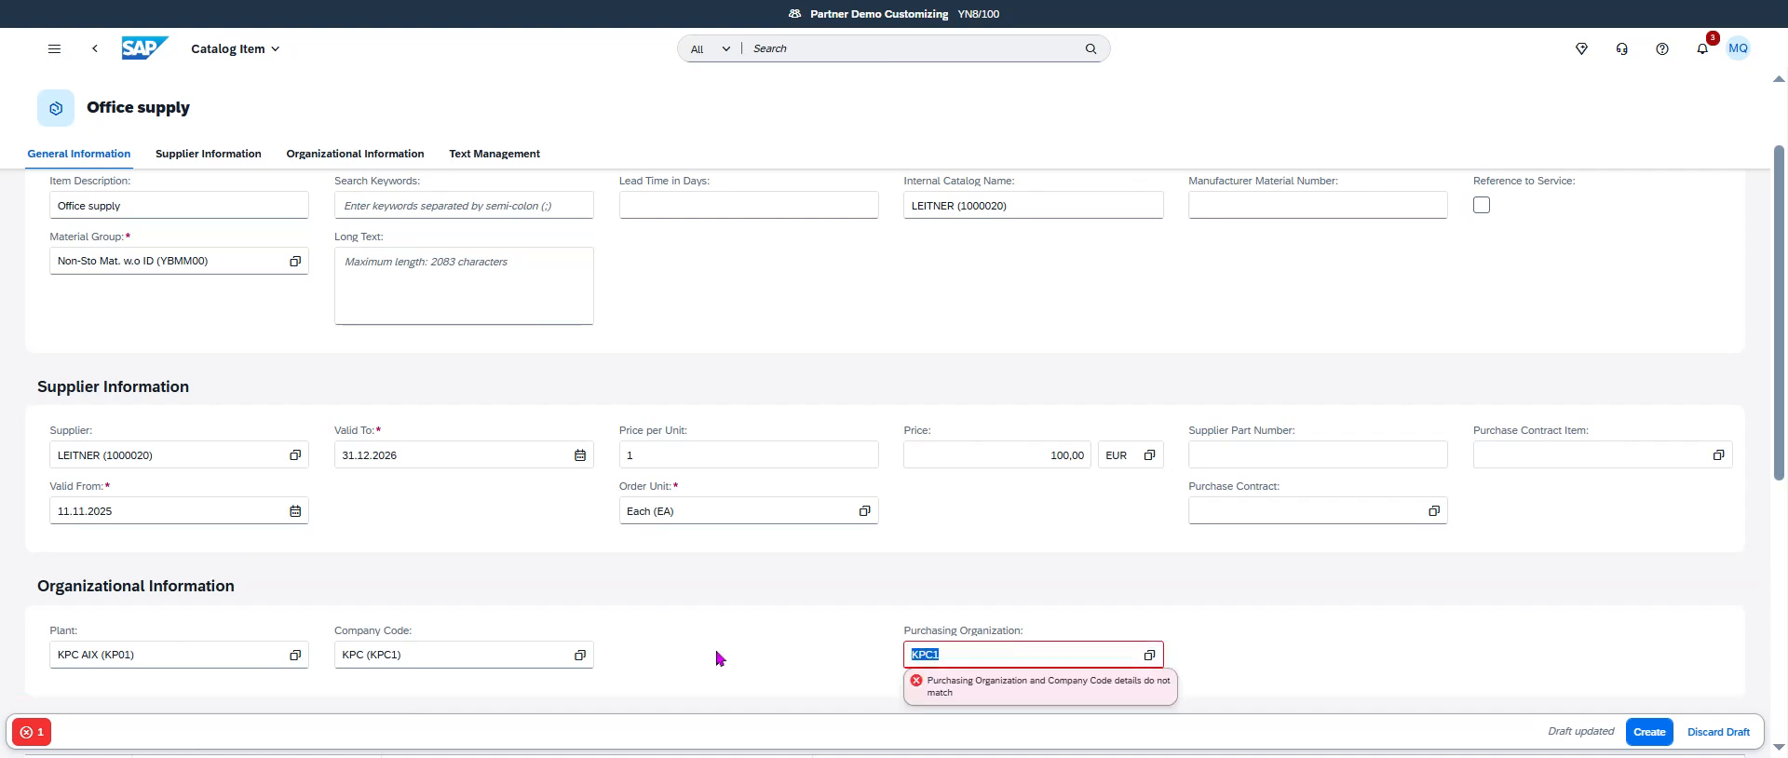
{"action": "key", "text": "BackSpace"}
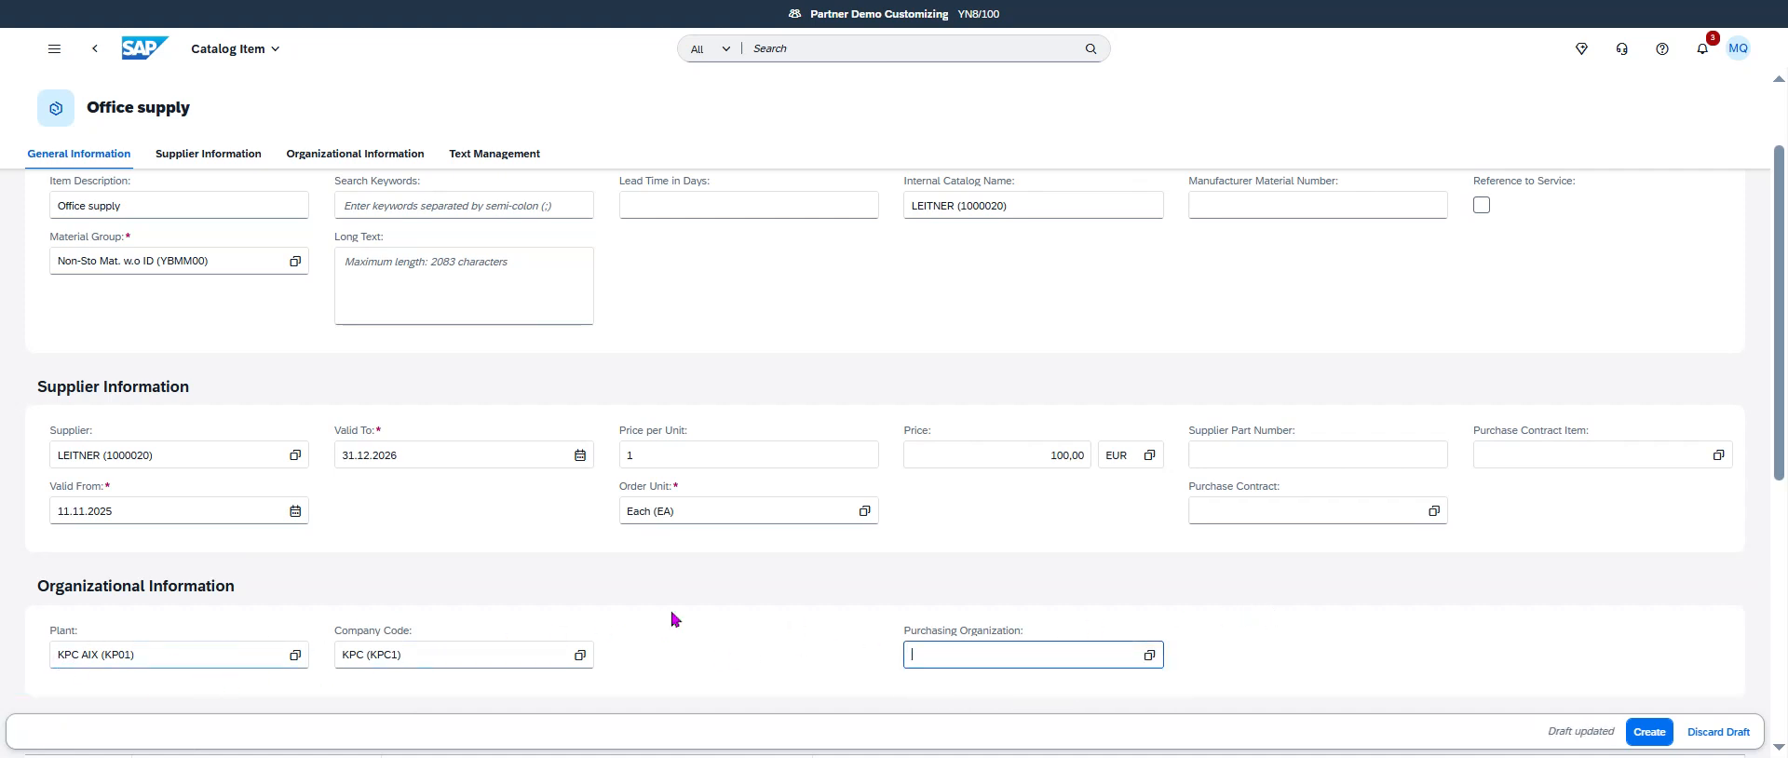
Add a French (FR) text entry to the catalog item, copying the item description Office supply from the English row.
{"action": "scroll", "coordinate": [898, 610], "scroll_direction": "down", "scroll_amount": 3}
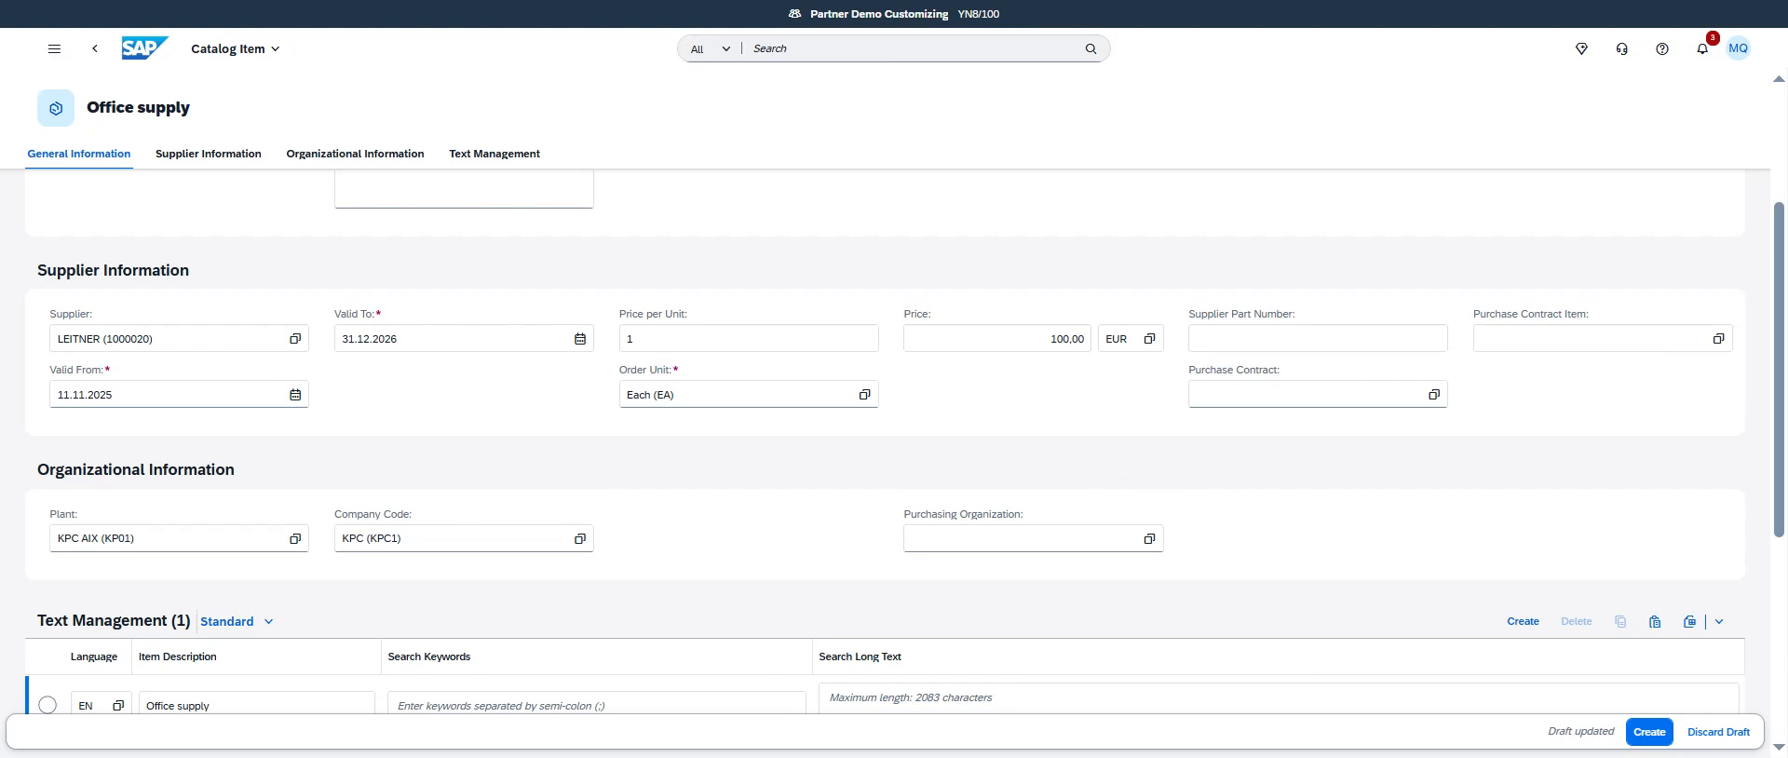
{"action": "scroll", "coordinate": [749, 534], "scroll_direction": "down", "scroll_amount": 1}
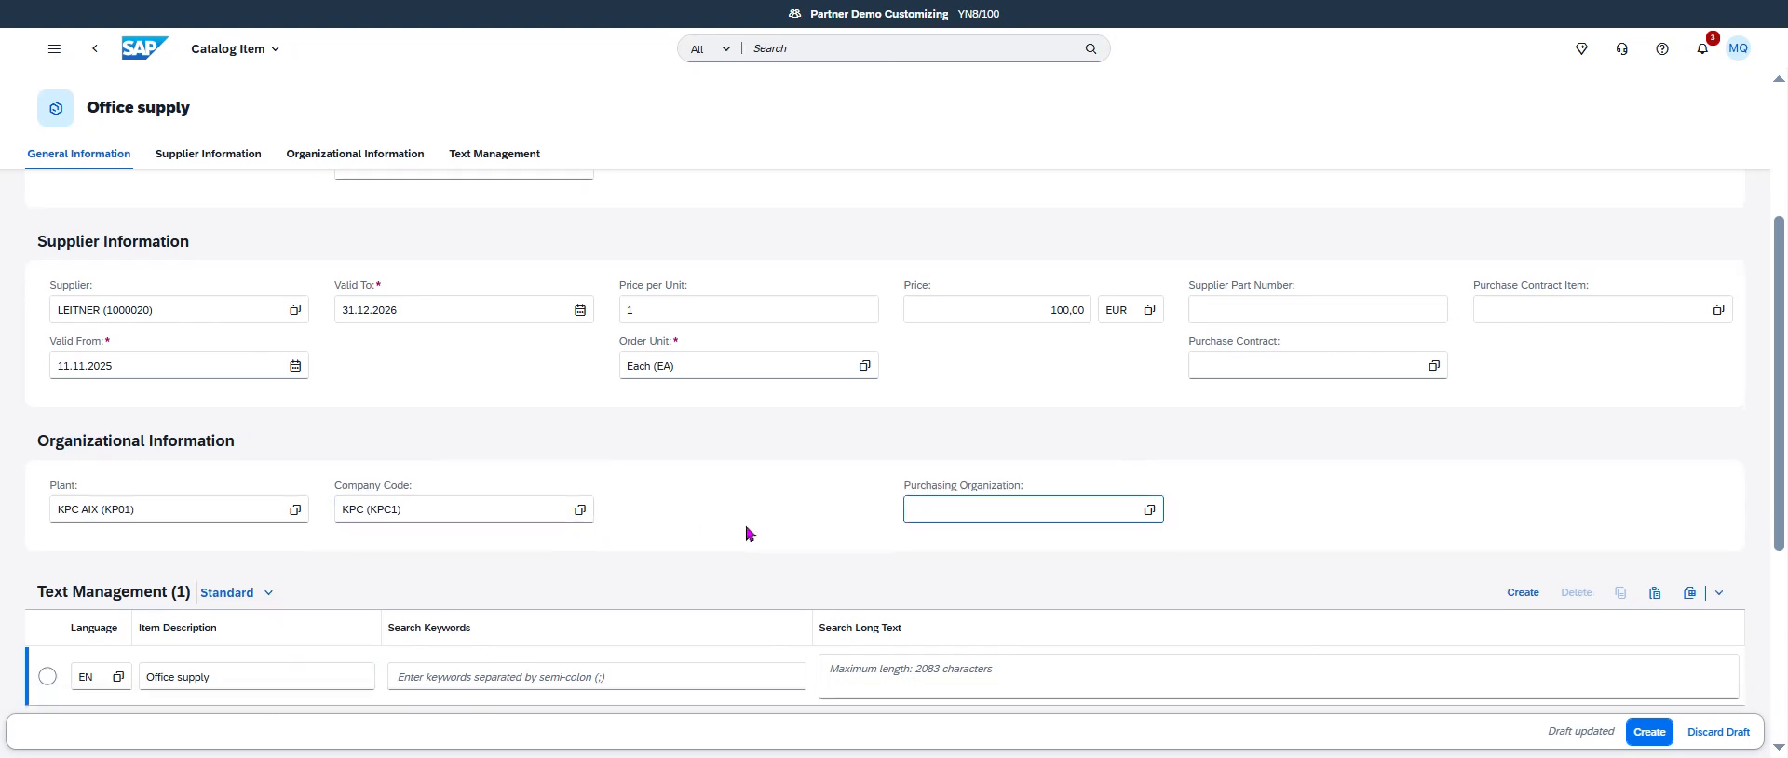
{"action": "scroll", "coordinate": [748, 534], "scroll_direction": "down", "scroll_amount": 3}
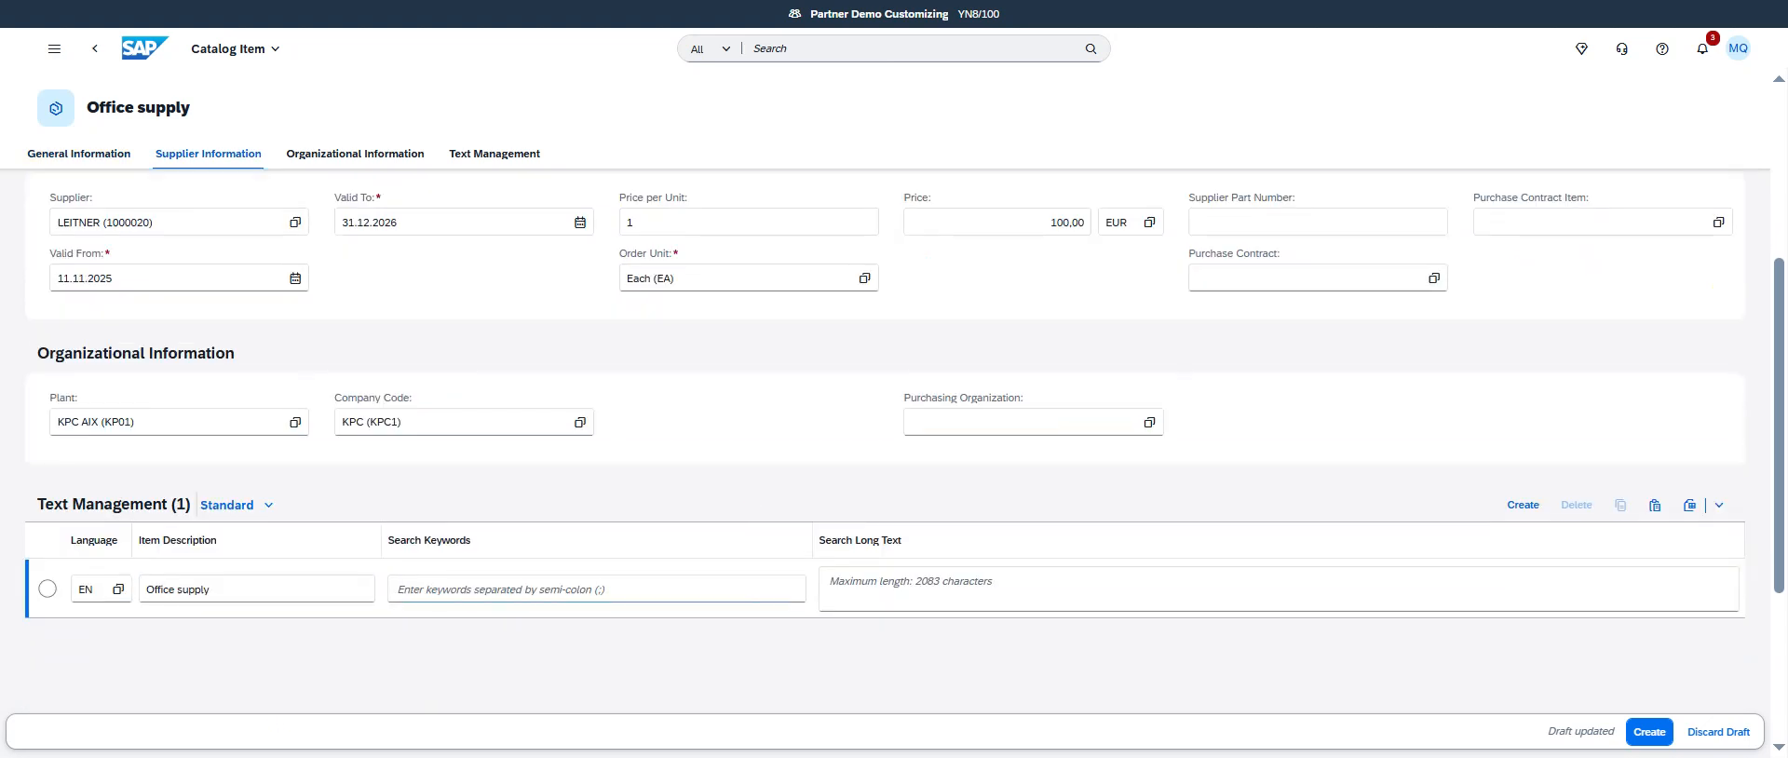
{"action": "left_click", "coordinate": [1016, 422]}
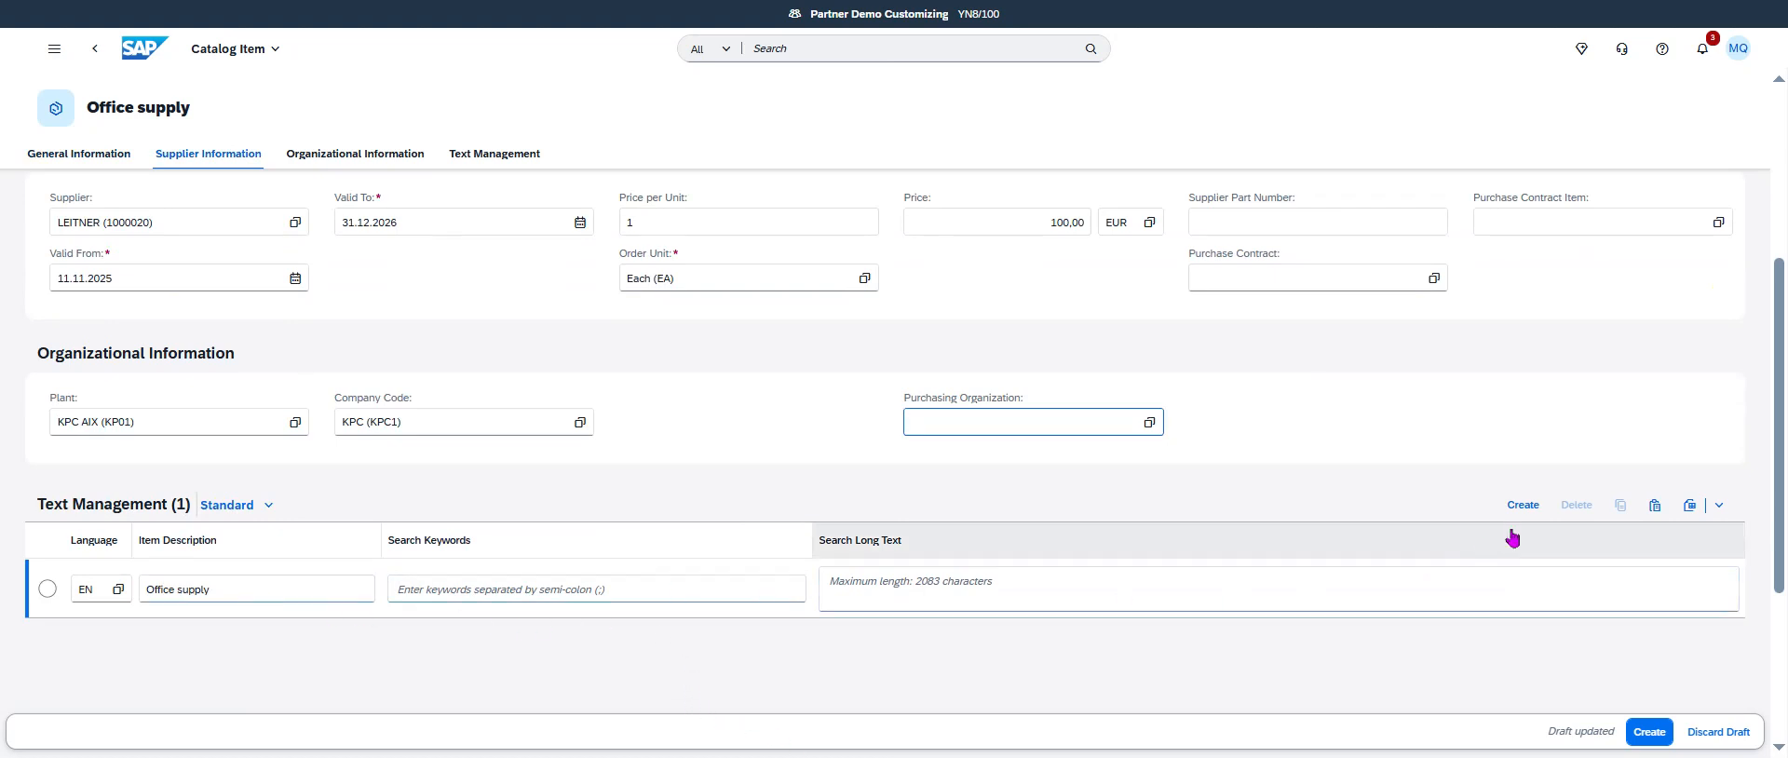
{"action": "left_click", "coordinate": [1535, 507]}
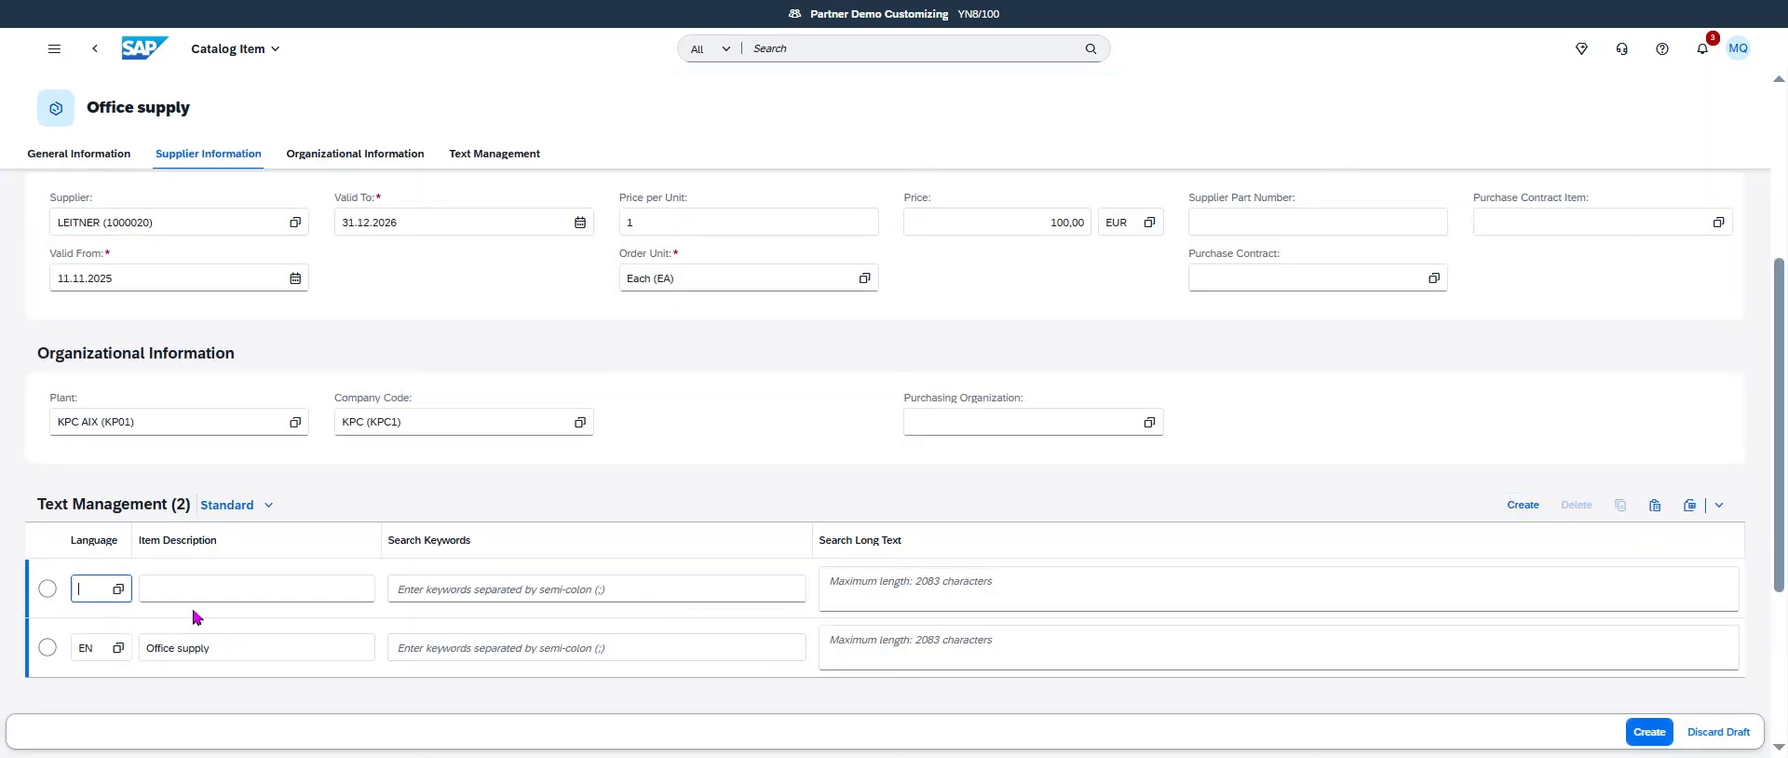
{"action": "type", "text": "FR"}
{"action": "left_click", "coordinate": [223, 587]}
{"action": "left_click_drag", "start_coordinate": [250, 643], "coordinate": [202, 651]}
{"action": "key", "text": "ctrl+c"}
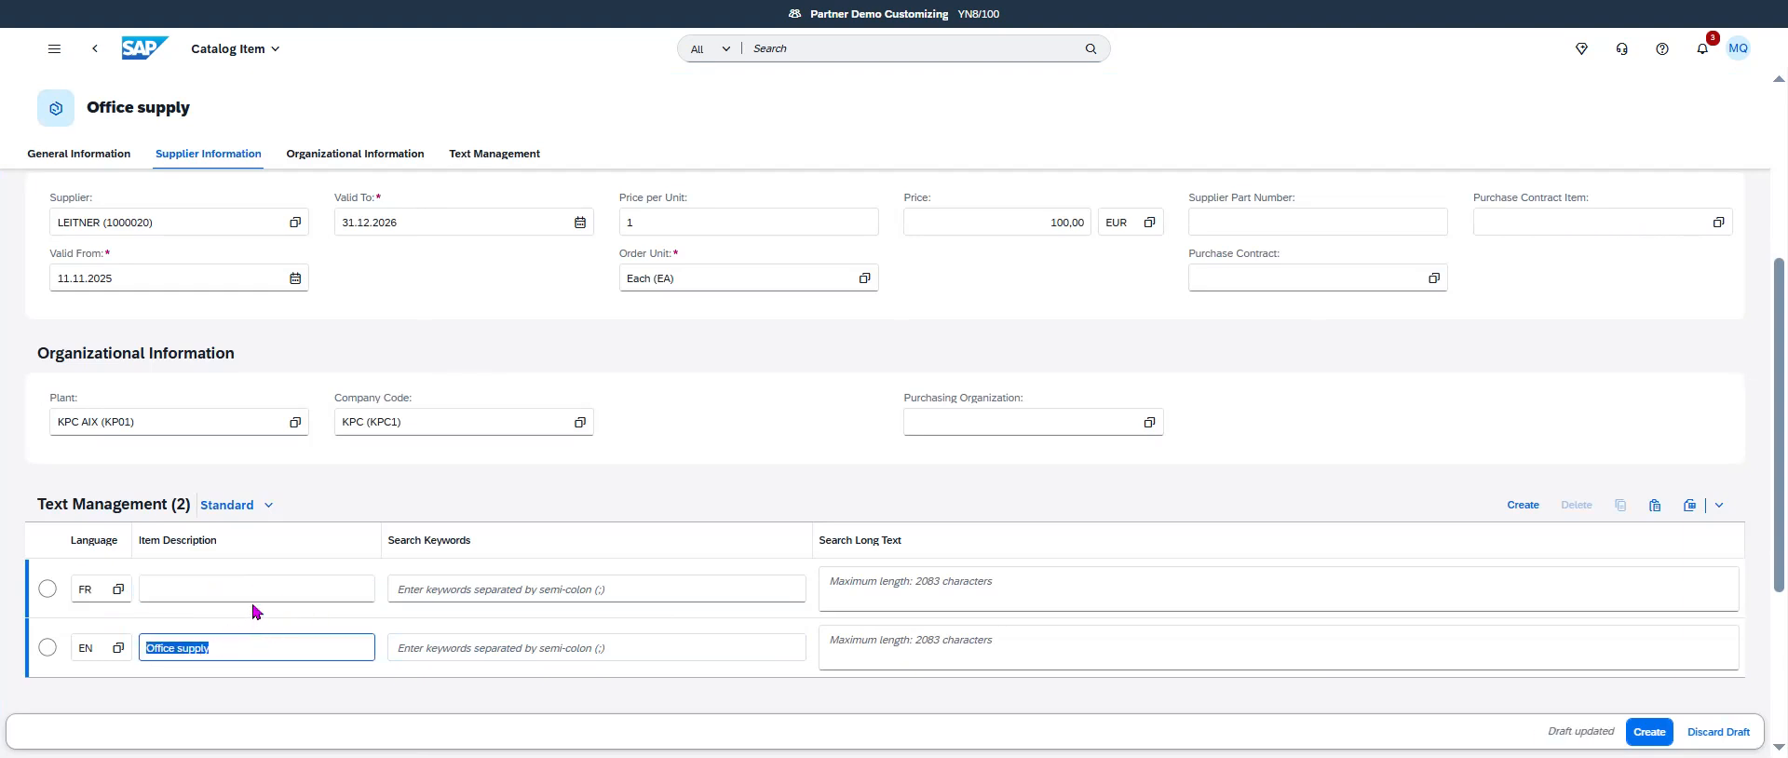
{"action": "left_click", "coordinate": [253, 589]}
{"action": "key", "text": "ctrl+v"}
Create the office supply catalog item from the draft and review its saved details.
{"action": "scroll", "coordinate": [379, 621], "scroll_direction": "up", "scroll_amount": 3}
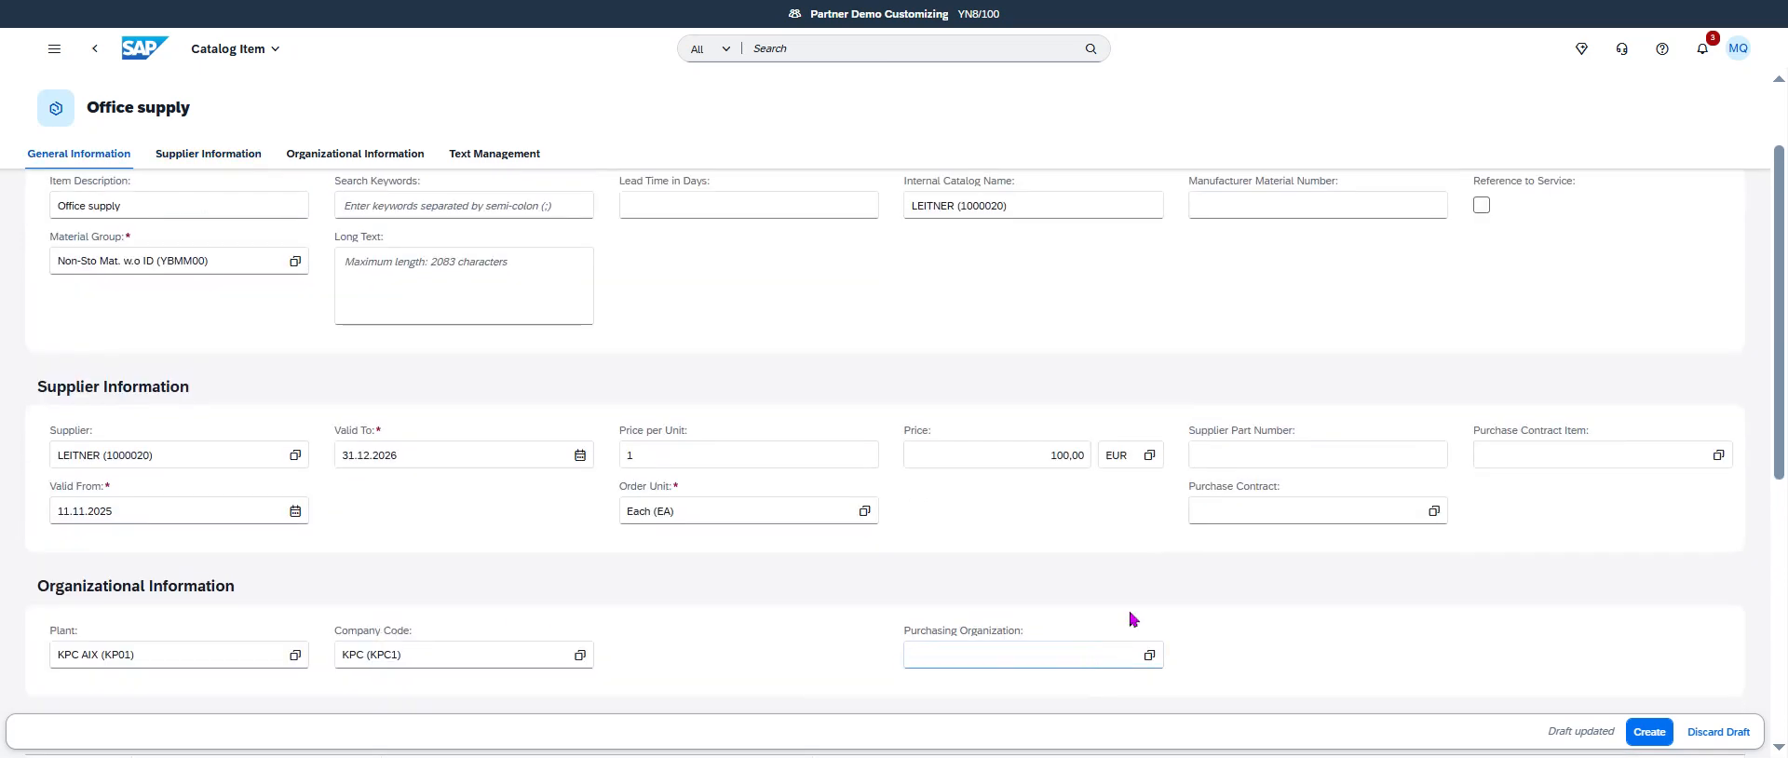
{"action": "scroll", "coordinate": [792, 489], "scroll_direction": "up", "scroll_amount": 2}
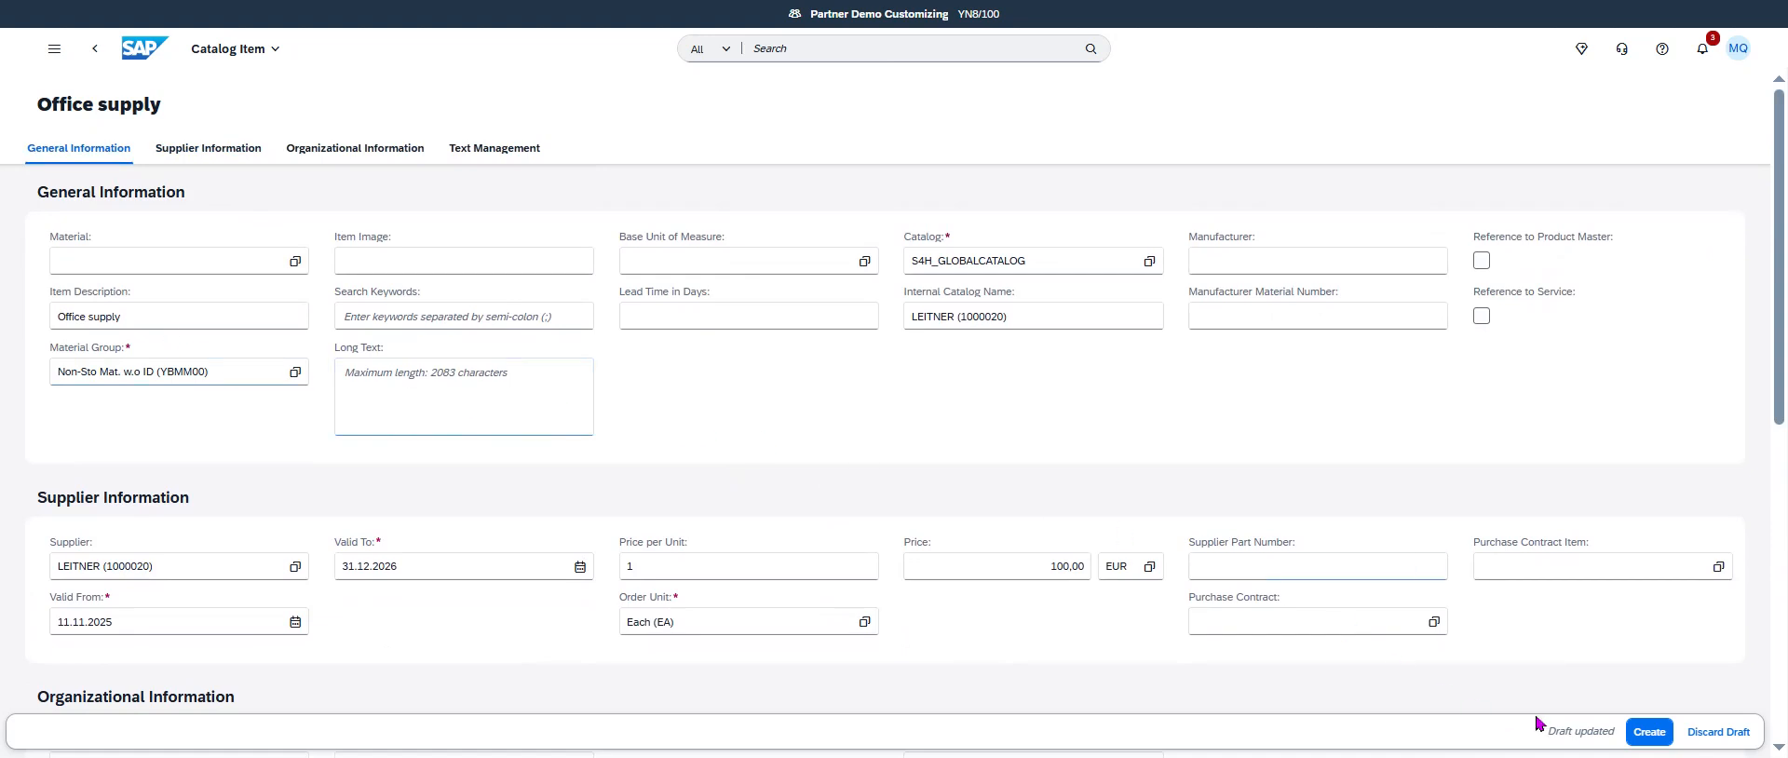
{"action": "left_click", "coordinate": [1648, 732]}
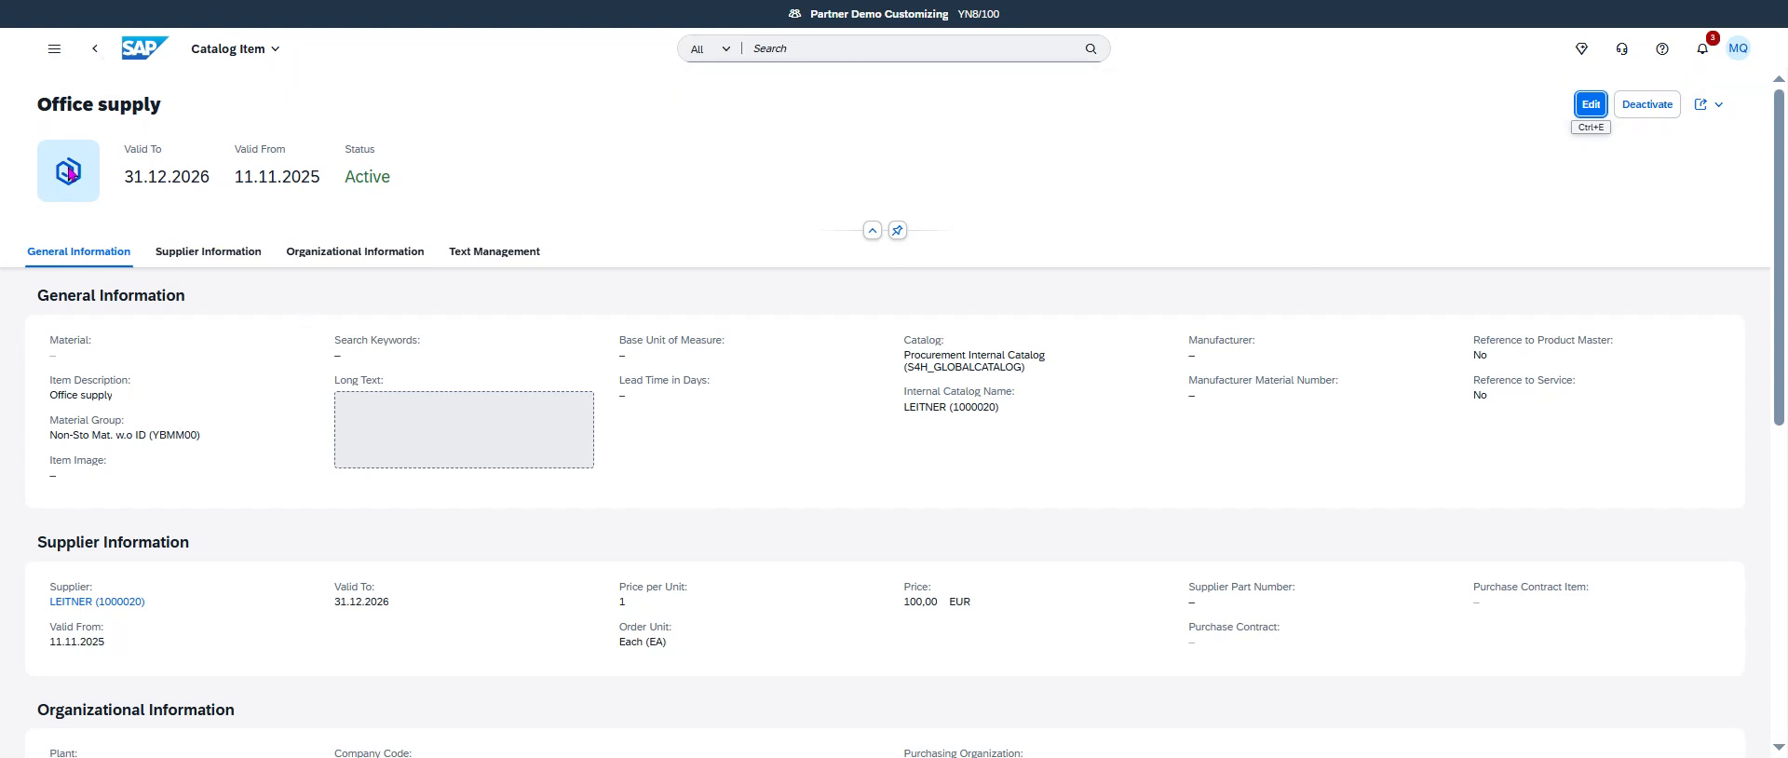
{"action": "scroll", "coordinate": [70, 173], "scroll_direction": "down", "scroll_amount": 2}
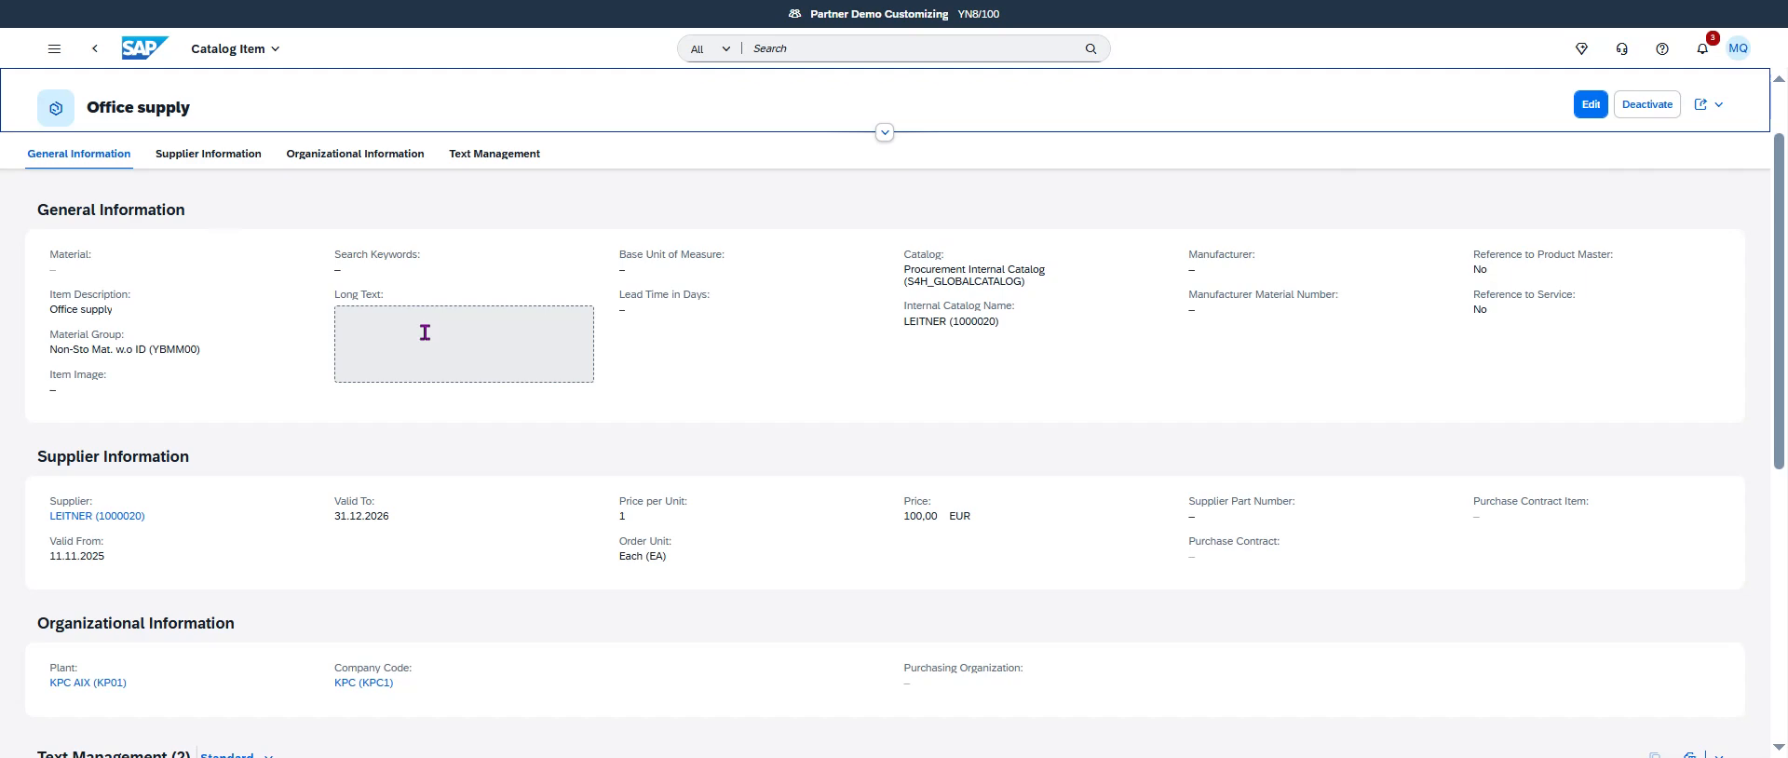
Return to the catalog items list and view the catalogs available for filtering.
{"action": "left_click", "coordinate": [95, 49]}
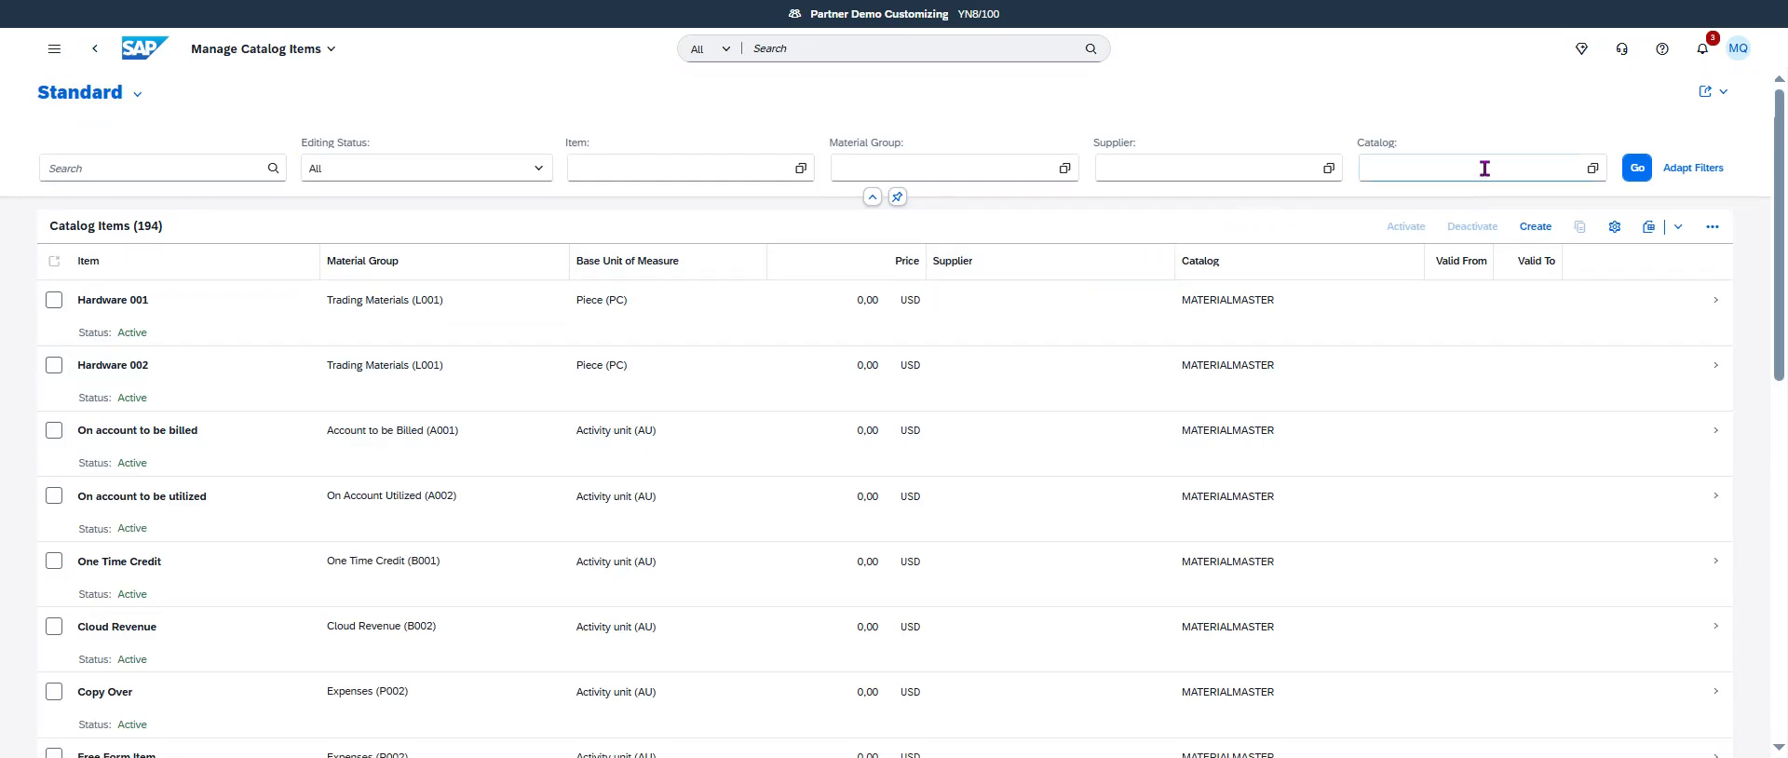
{"action": "left_click", "coordinate": [1592, 168]}
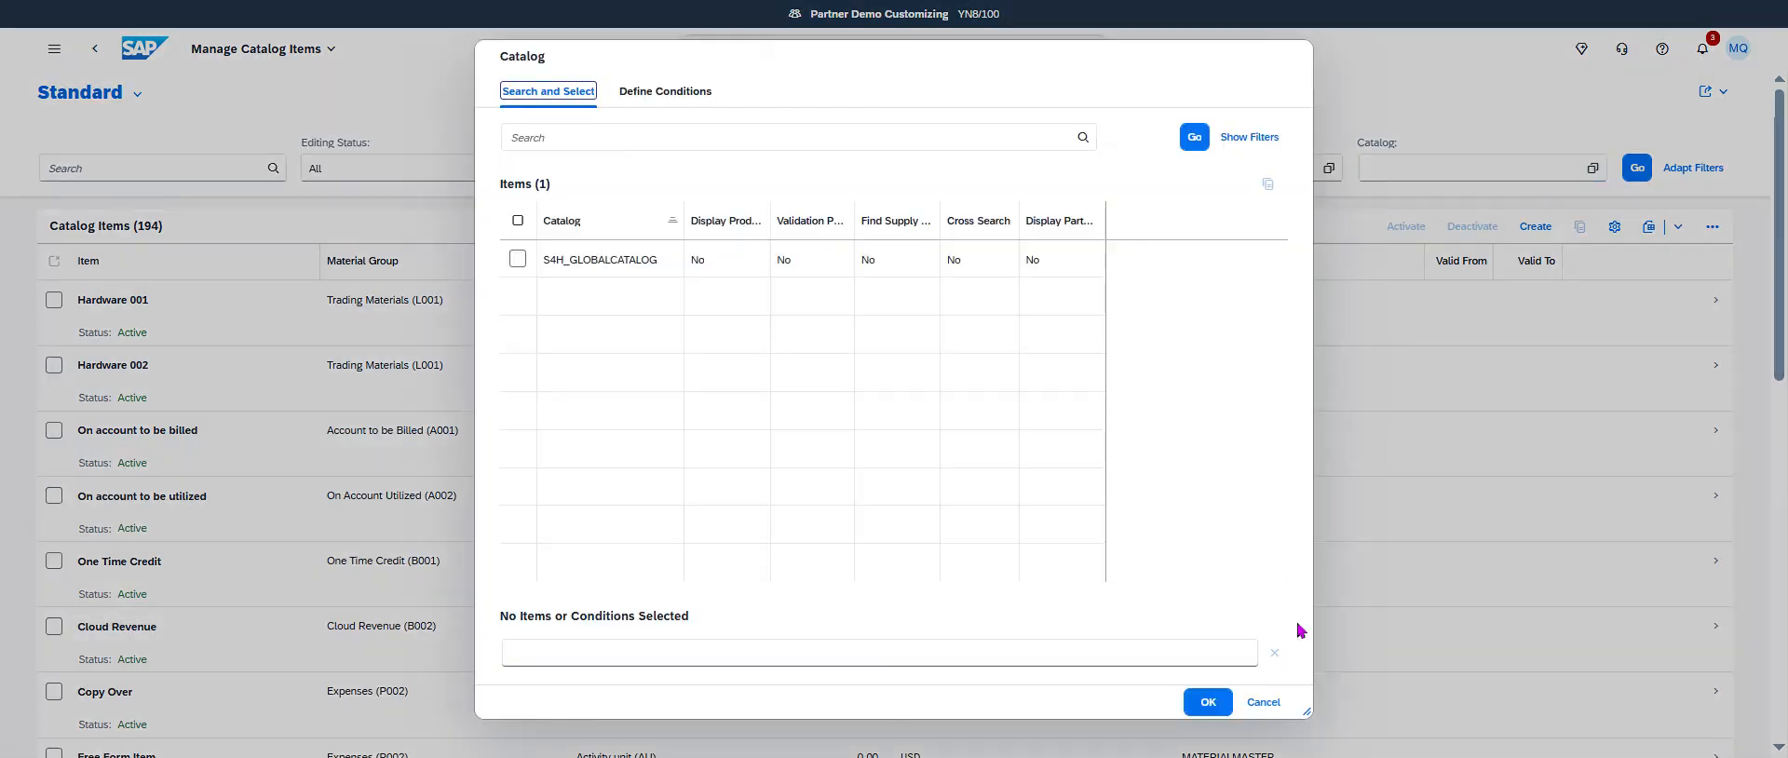
{"action": "left_click", "coordinate": [1259, 702]}
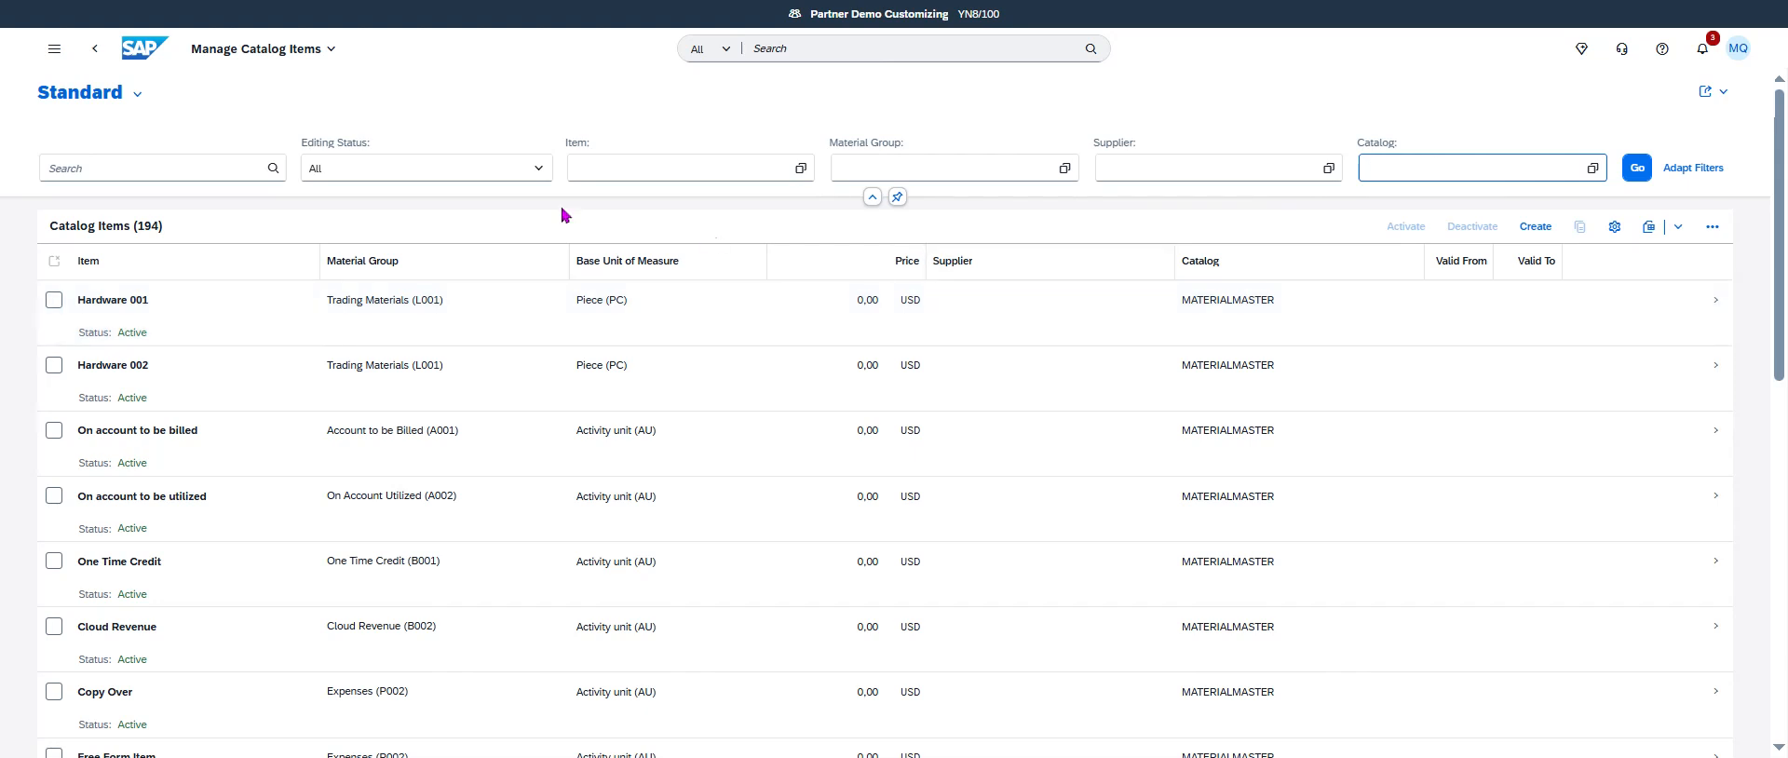
Find and open the My Purchase Requisitions app.
{"action": "left_click", "coordinate": [129, 54]}
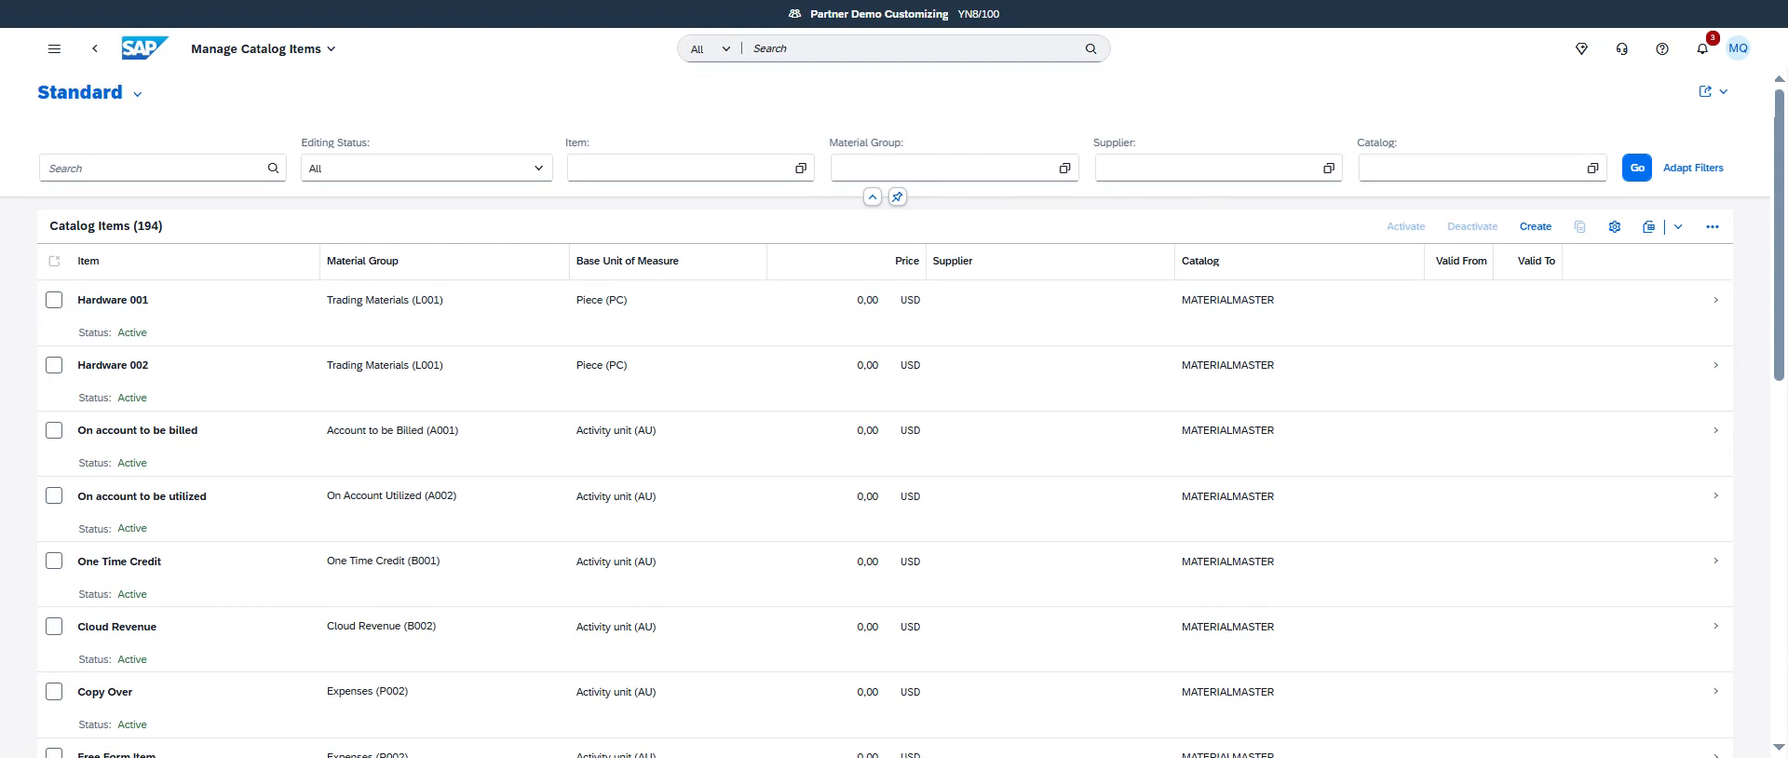
{"action": "left_click", "coordinate": [841, 56]}
{"action": "type", "text": "My Purchase Requisitions"}
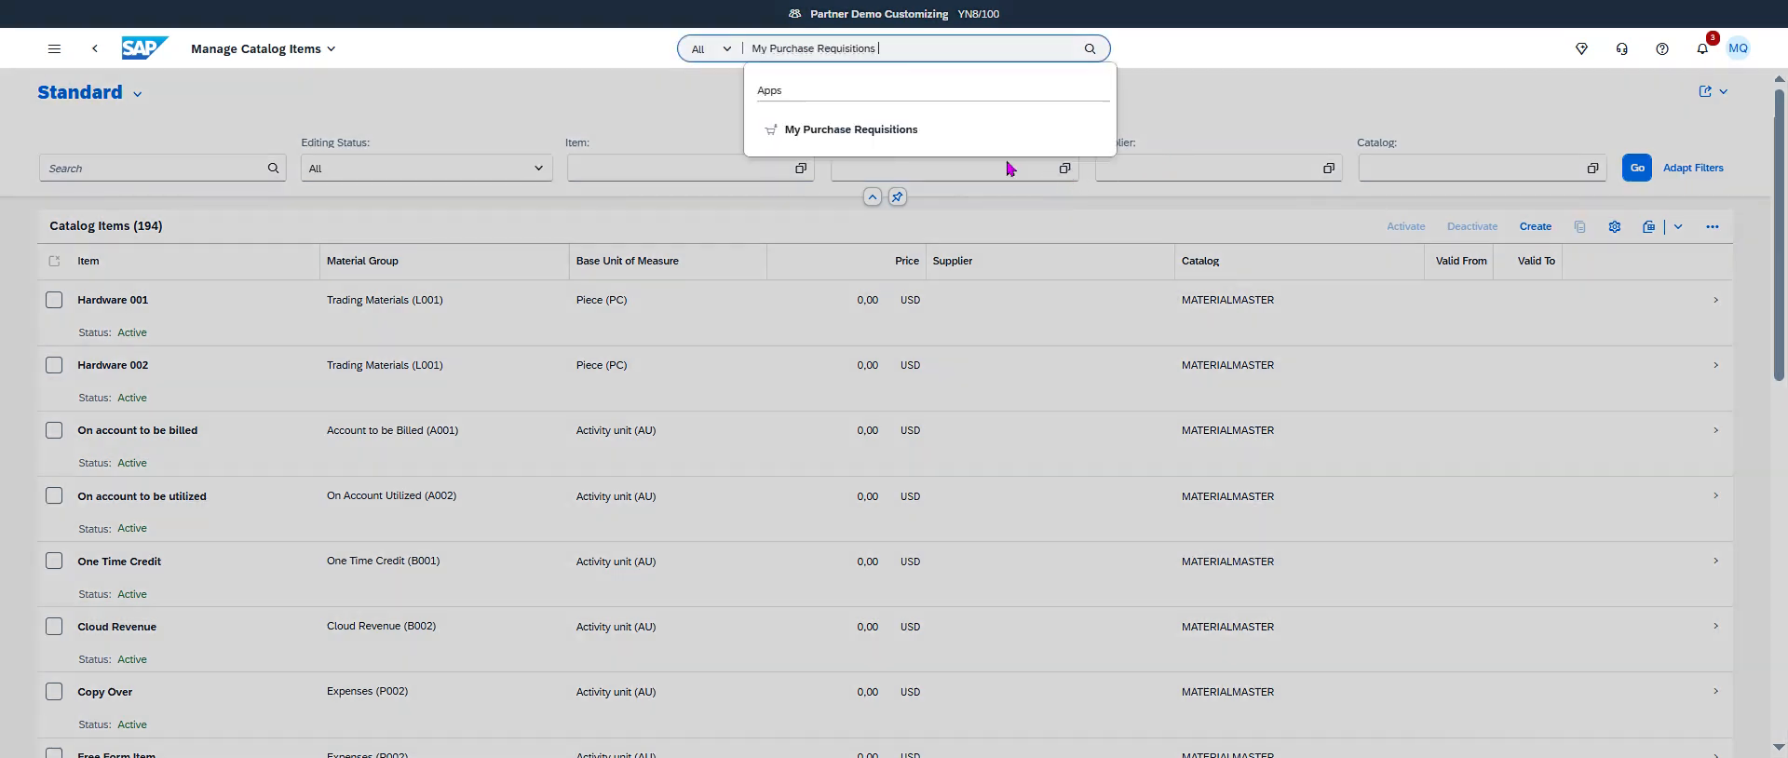
{"action": "left_click", "coordinate": [1010, 135]}
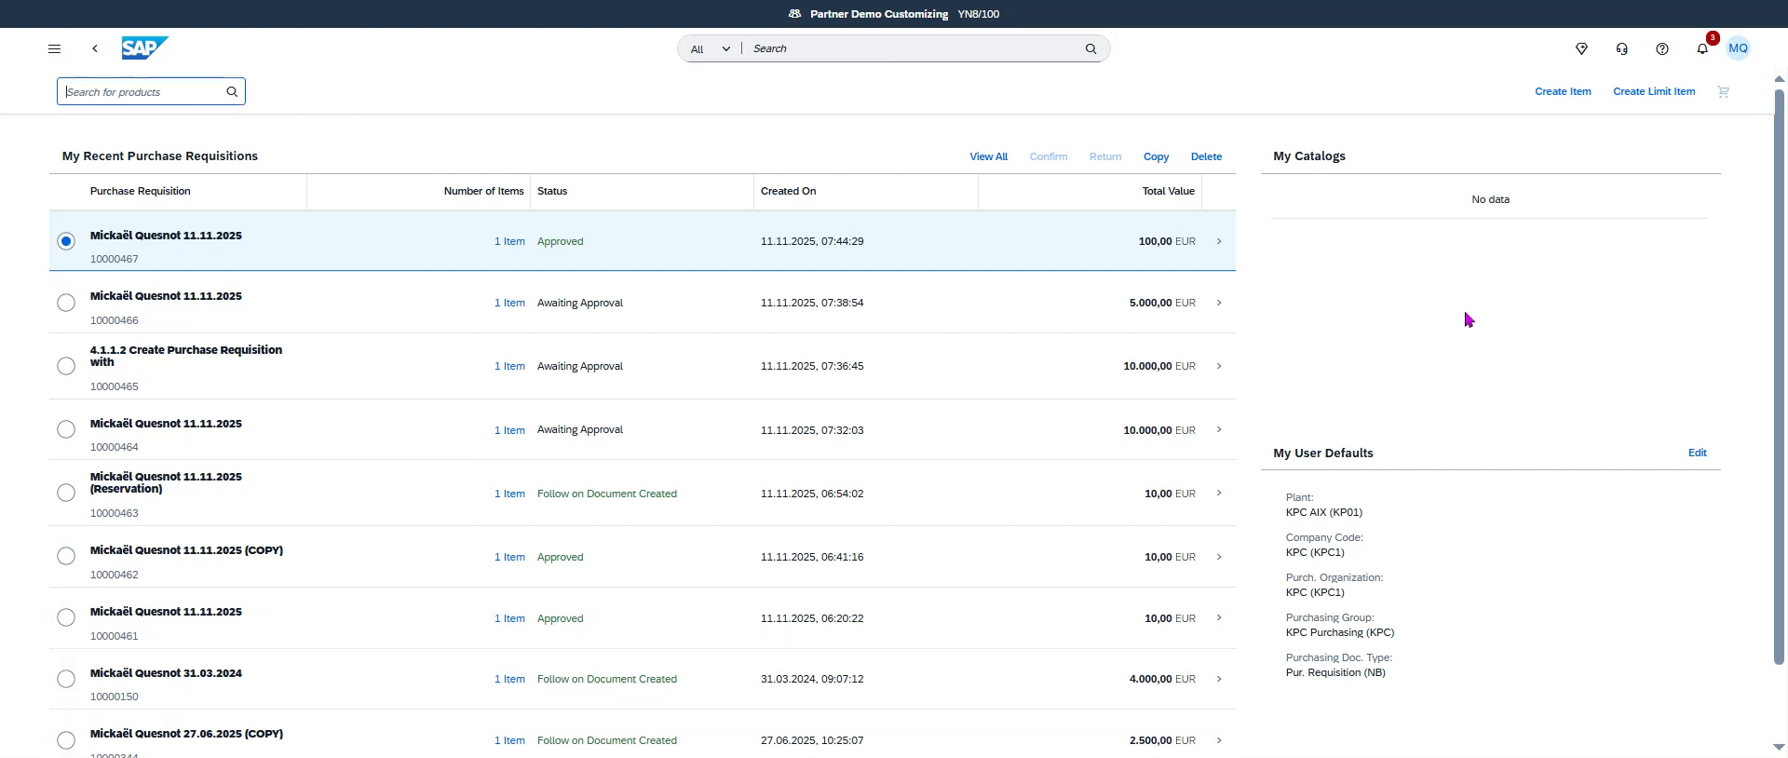
{"action": "left_click", "coordinate": [1571, 103]}
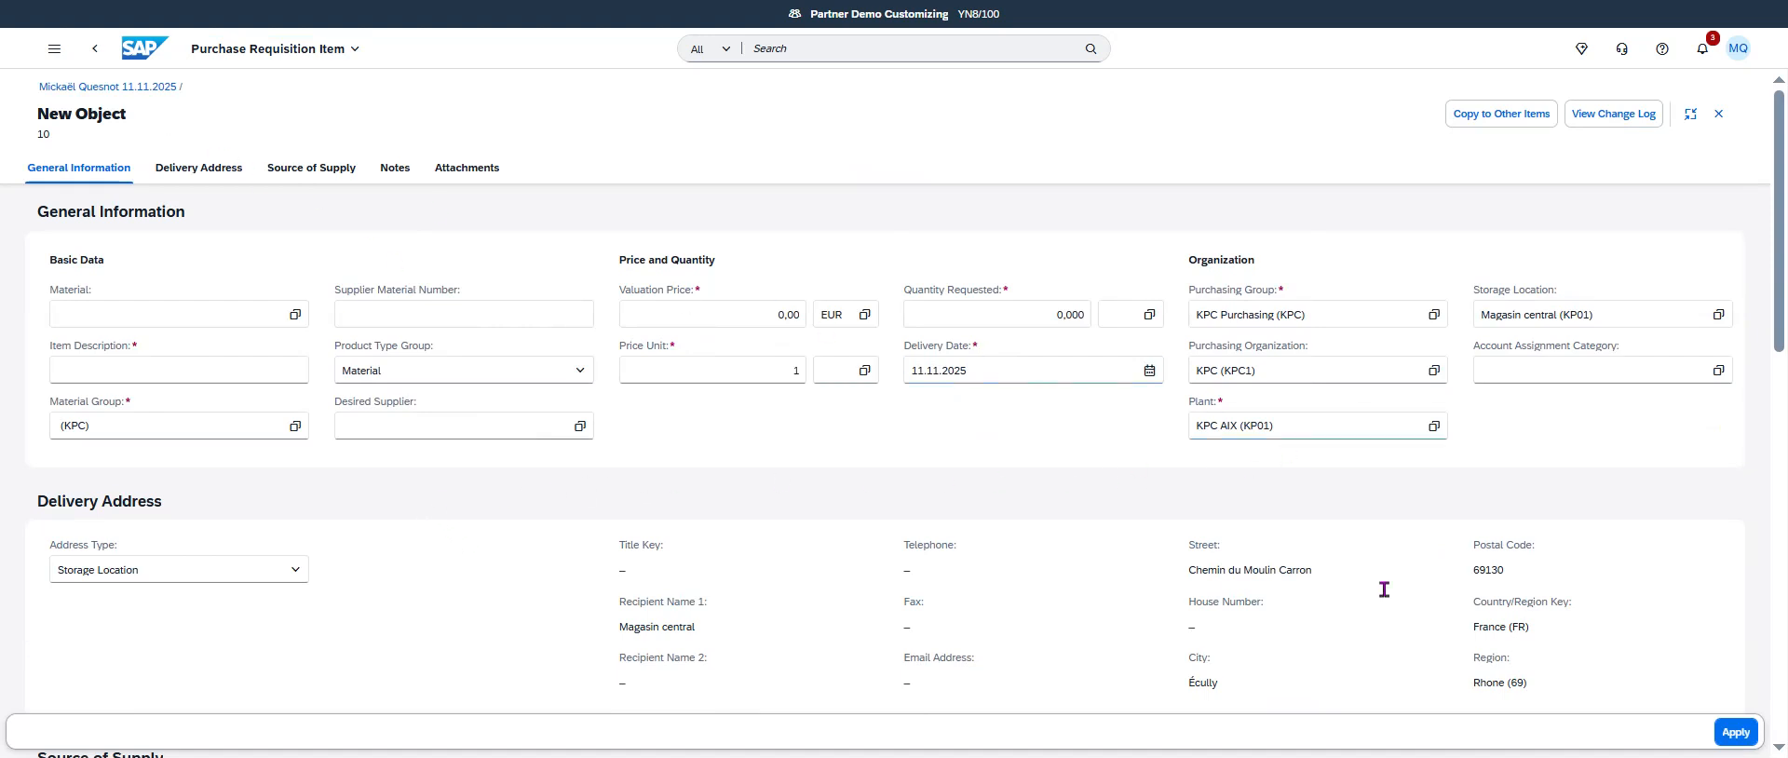
{"action": "left_click", "coordinate": [94, 48]}
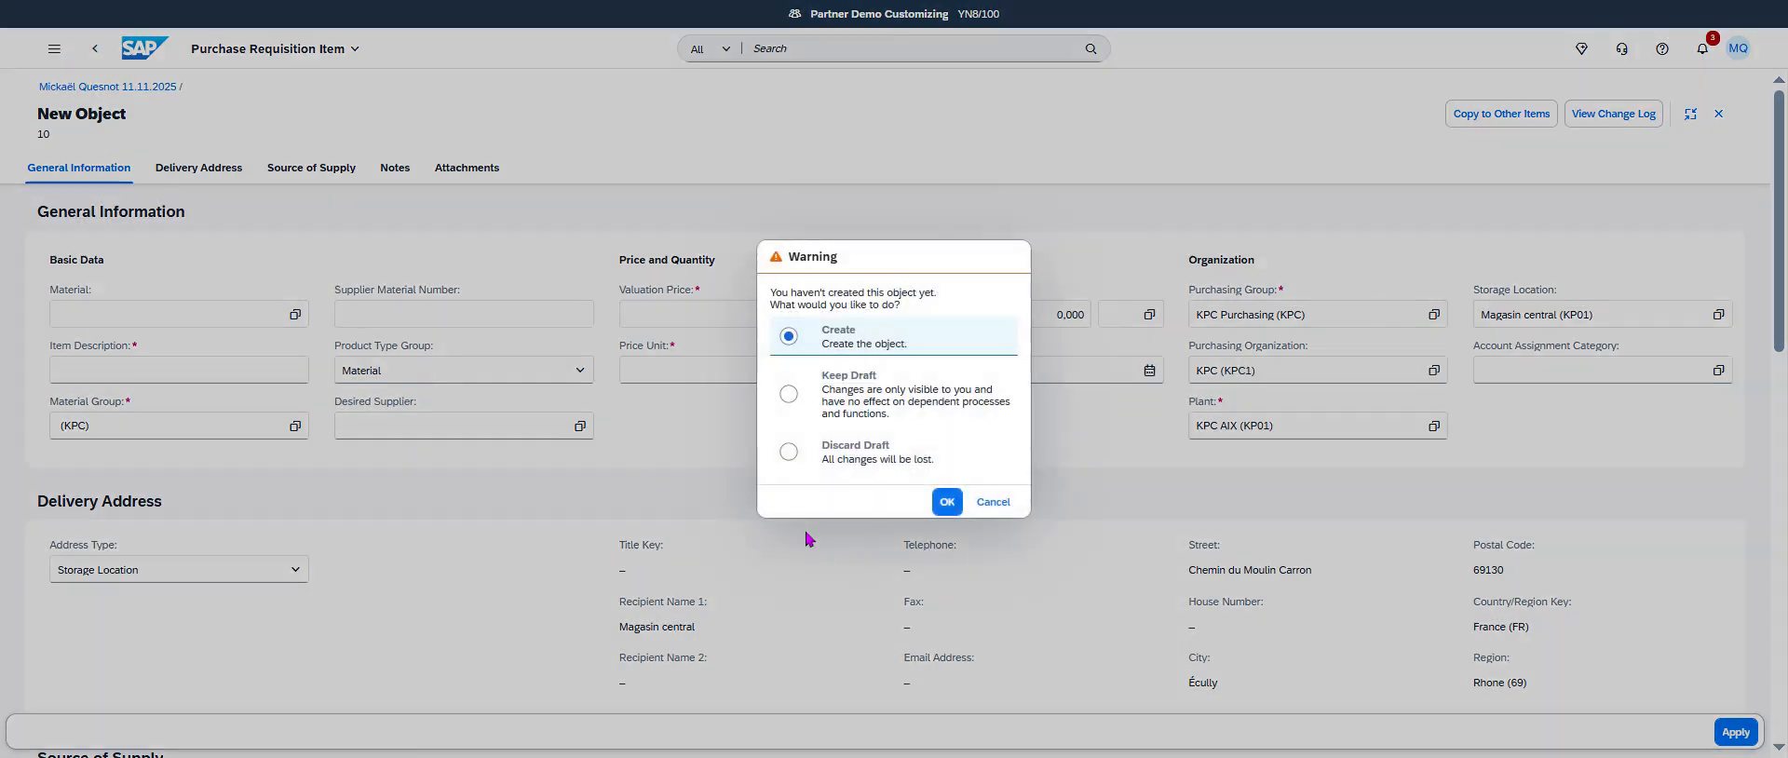
{"action": "left_click", "coordinate": [903, 453]}
{"action": "left_click", "coordinate": [952, 505]}
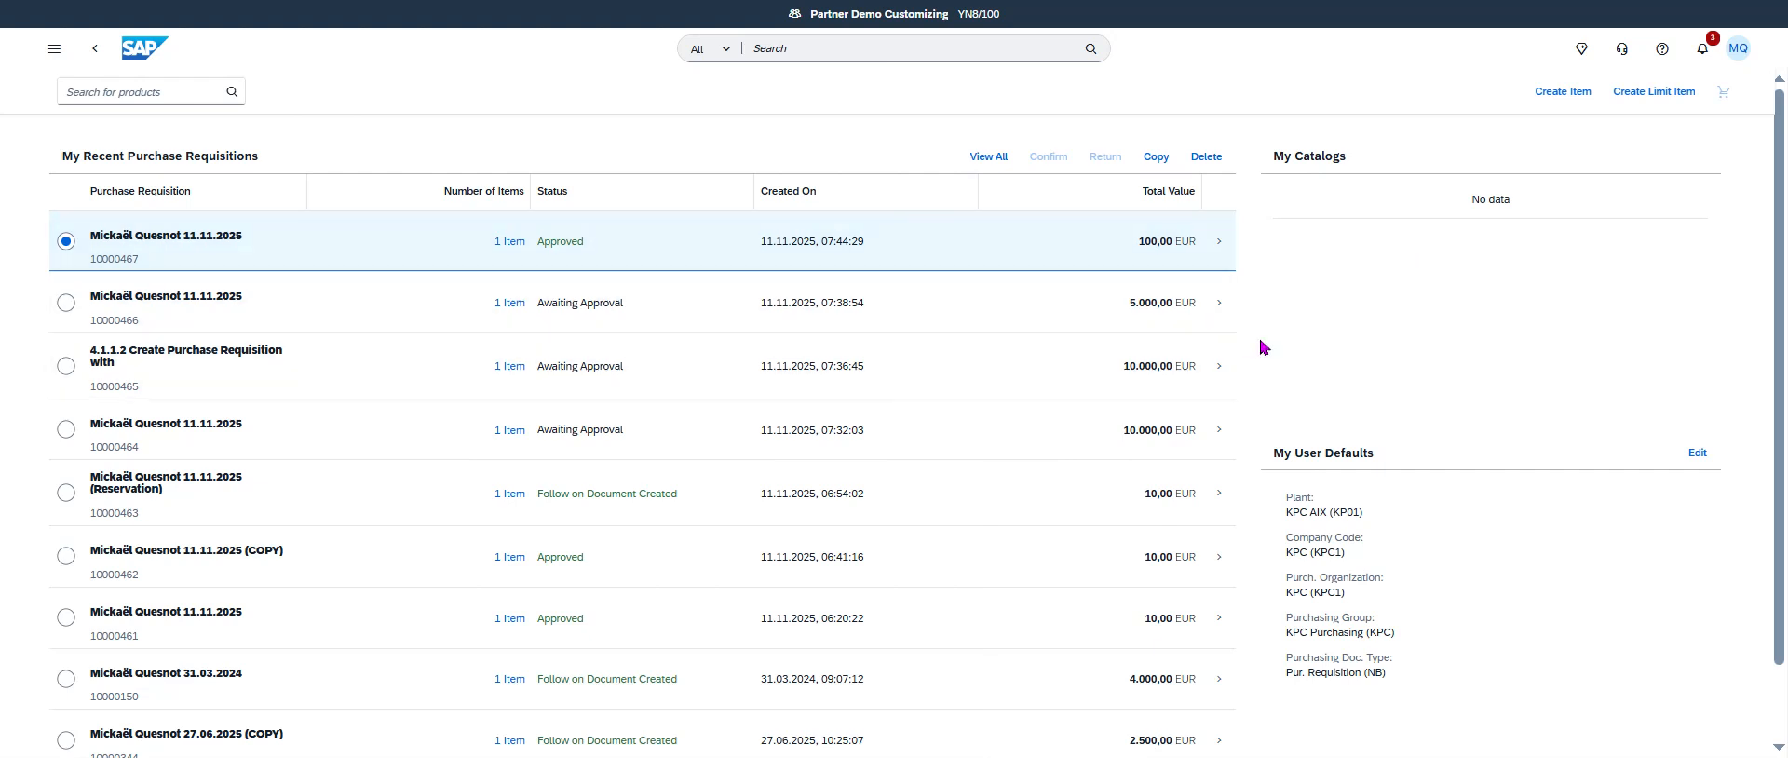
Review the editable user defaults for purchase requisitions and save them without changes.
{"action": "left_click", "coordinate": [1697, 454]}
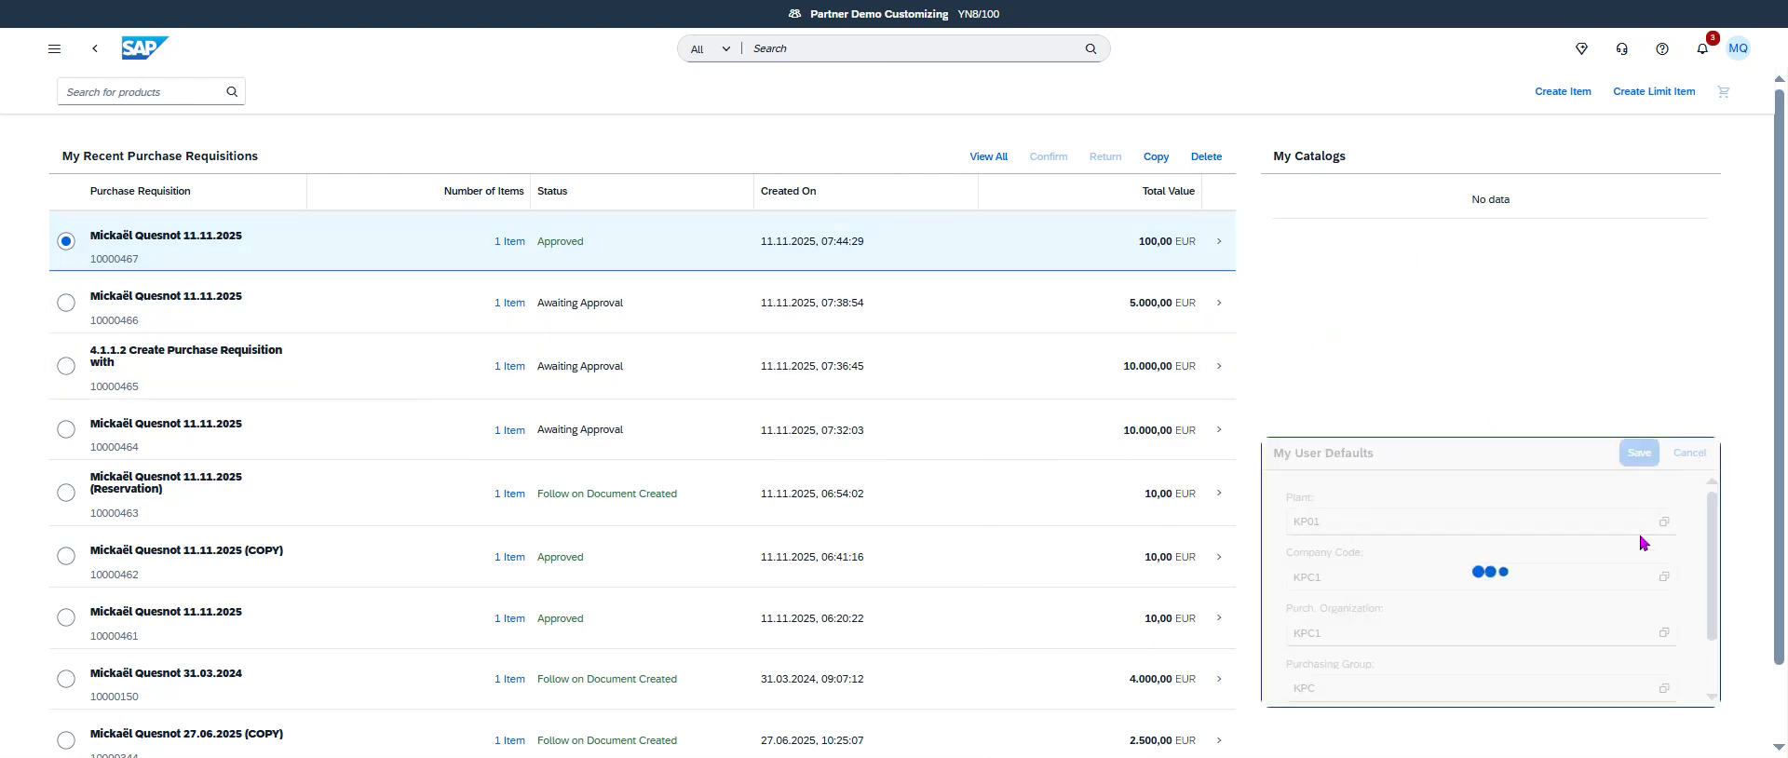
{"action": "scroll", "coordinate": [1574, 545], "scroll_direction": "down", "scroll_amount": 3}
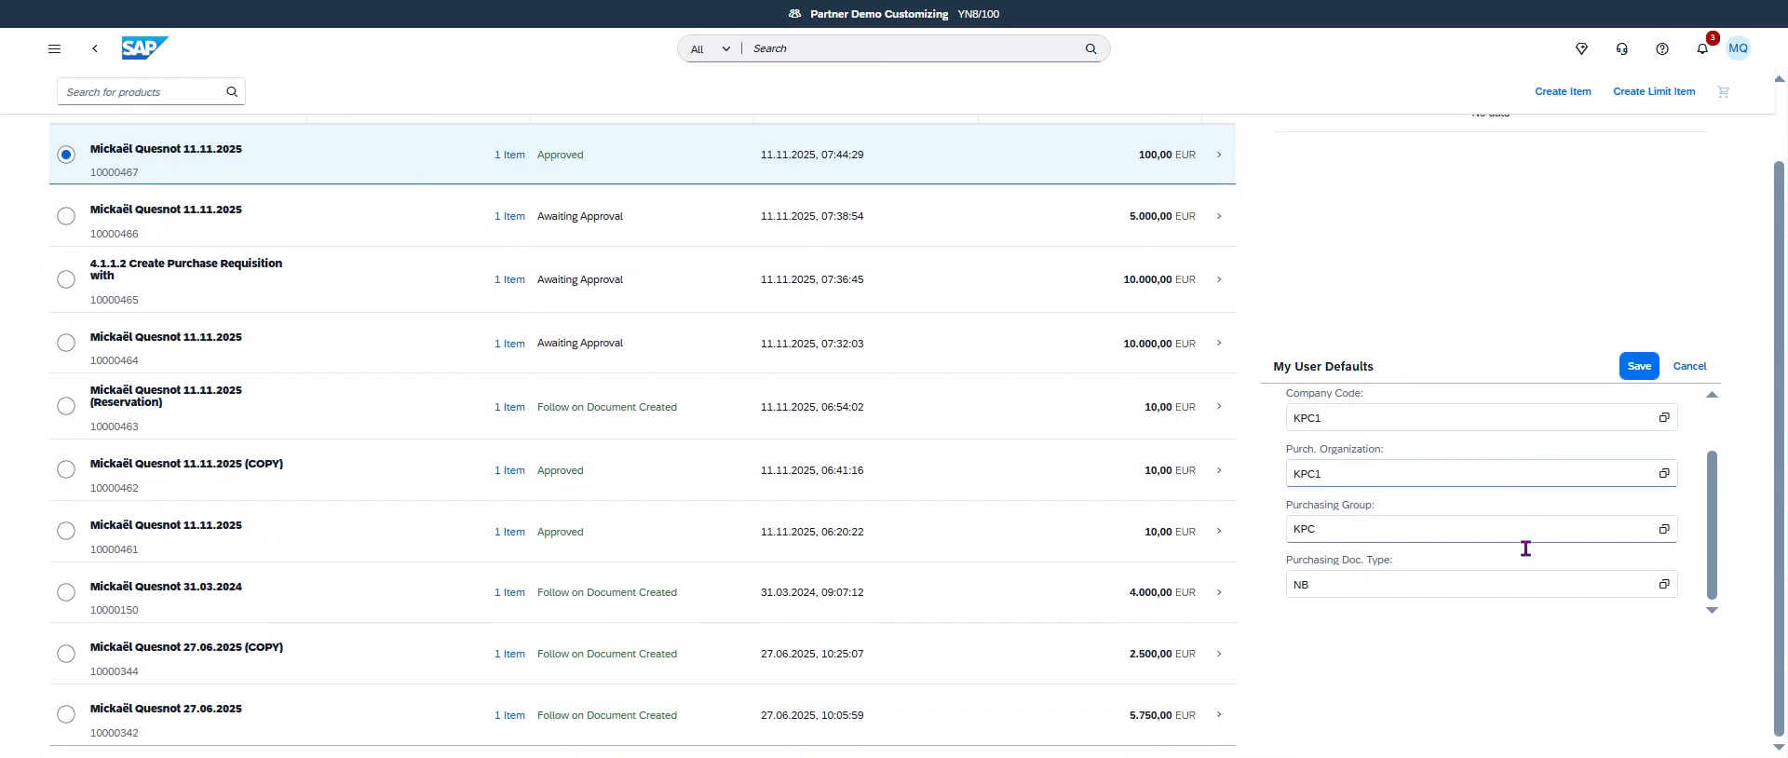
{"action": "scroll", "coordinate": [1526, 548], "scroll_direction": "up", "scroll_amount": 2}
{"action": "left_click", "coordinate": [1639, 453]}
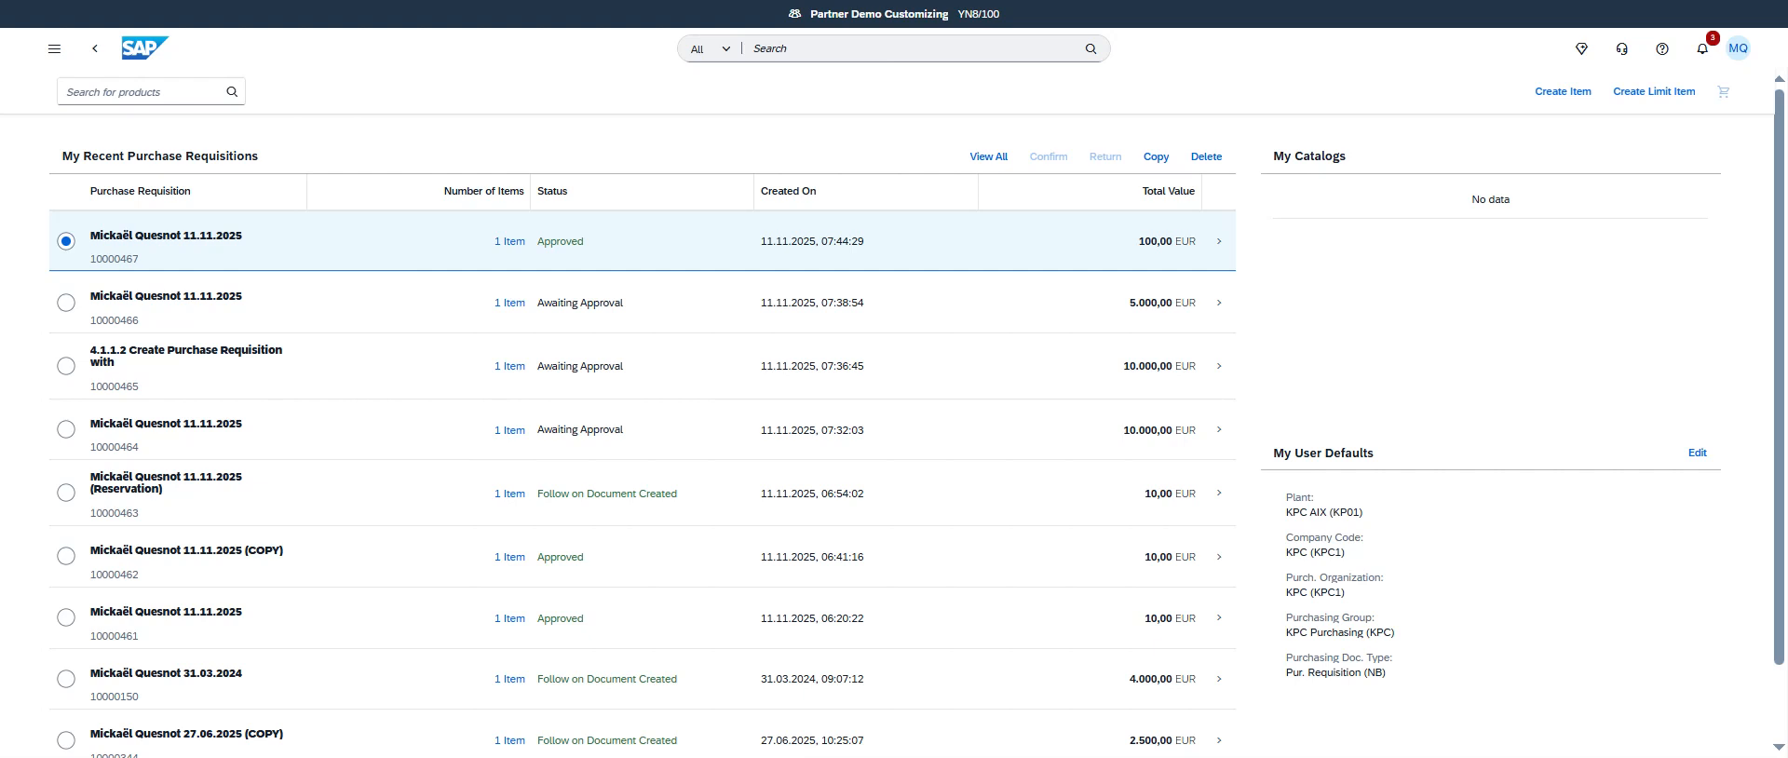
Open the Default Settings for Users app for purchase requisitions and load the settings found by the user's surname.
{"action": "left_click", "coordinate": [814, 50]}
{"action": "type", "text": "Default Settings for Users"}
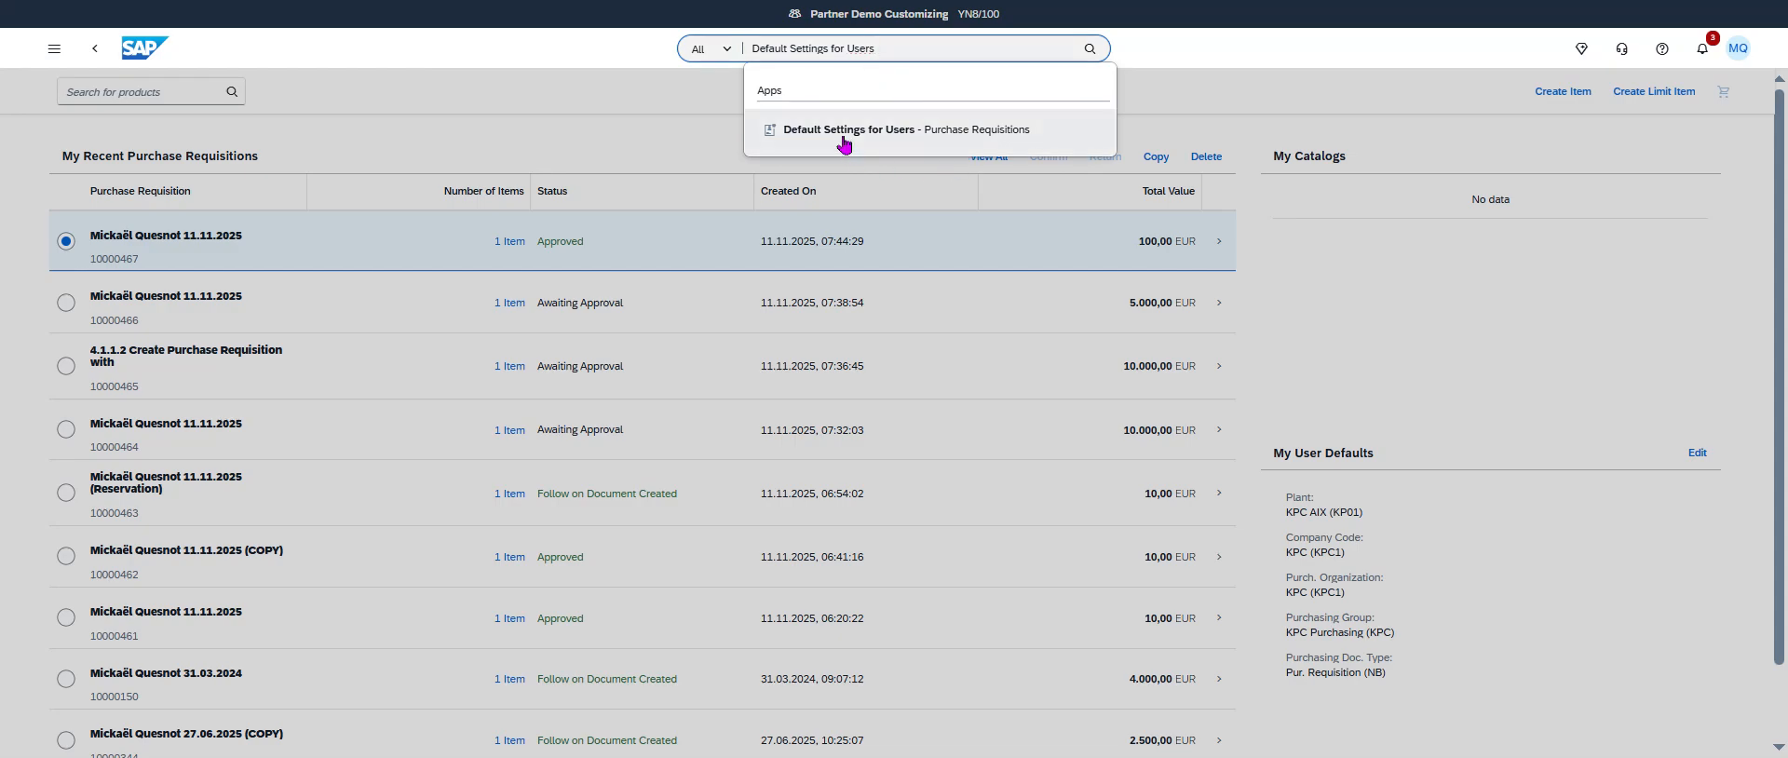
{"action": "left_click", "coordinate": [845, 140]}
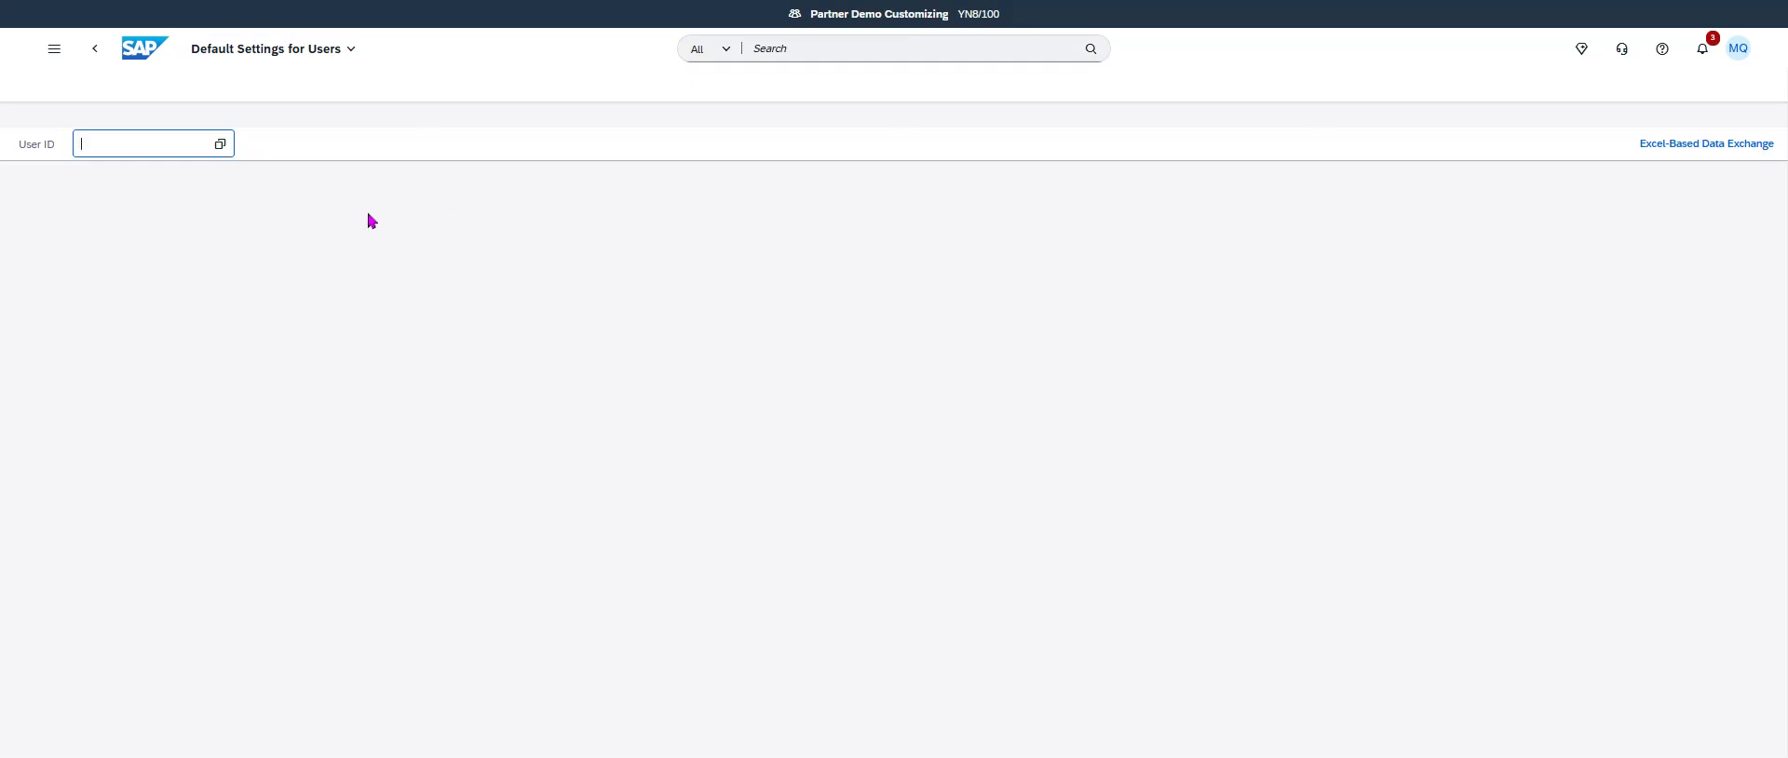
{"action": "type", "text": "M"}
{"action": "key", "text": "BackSpace"}
{"action": "type", "text": "quesnot"}
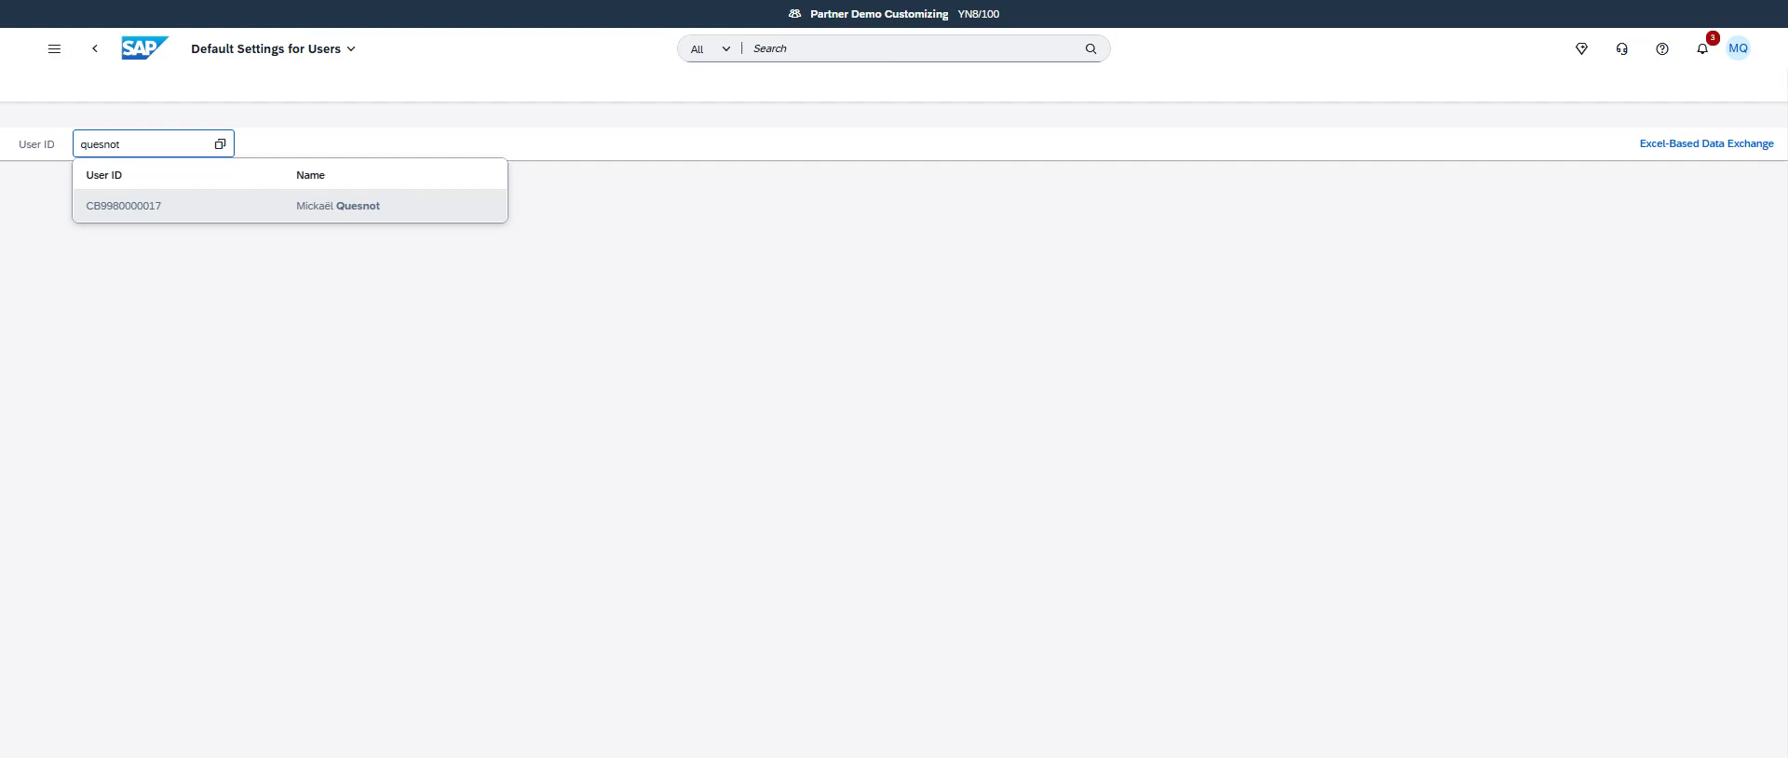
{"action": "left_click", "coordinate": [365, 216]}
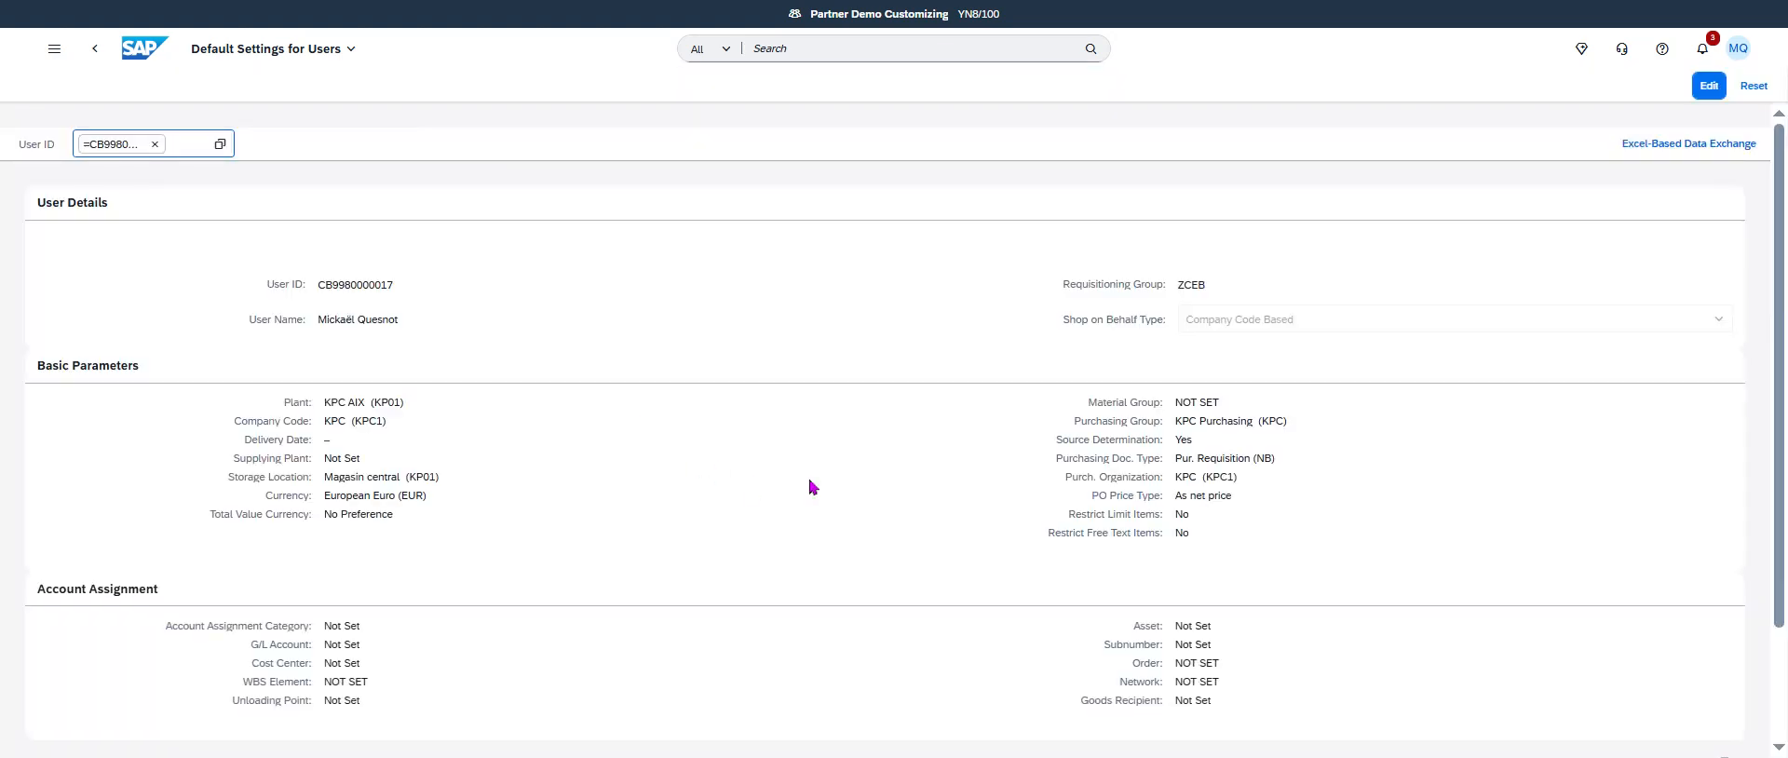
Edit the user's default settings and remove the requisitioning group ZCEB.
{"action": "left_click", "coordinate": [1709, 85]}
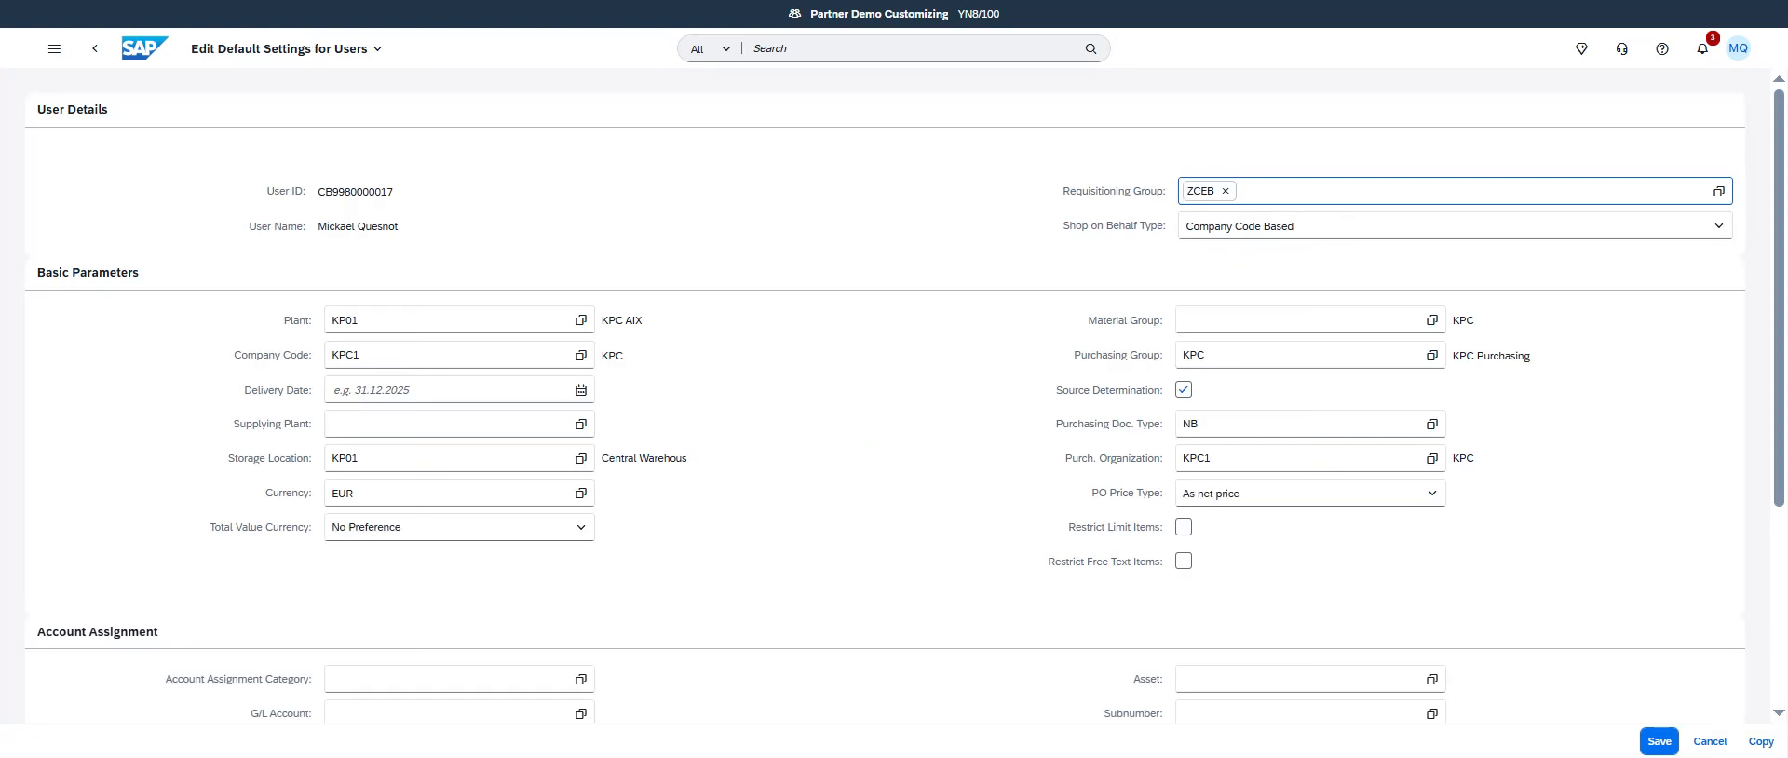
{"action": "left_click", "coordinate": [1225, 191]}
{"action": "left_click", "coordinate": [1259, 352]}
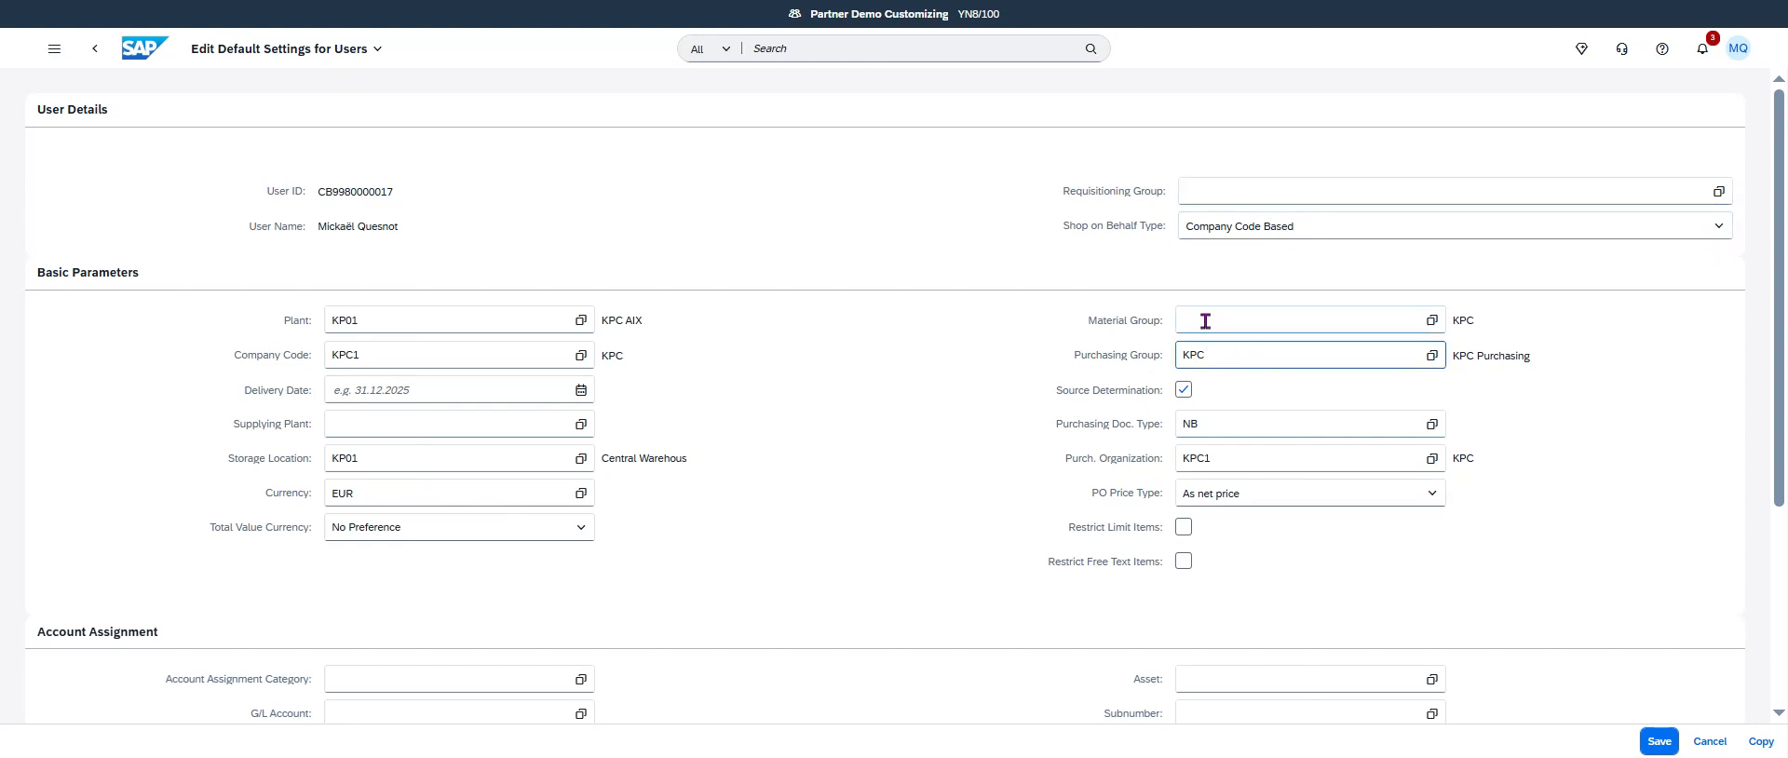
Search for catalogs to assign to the user, close the selection without adding any, and save the default settings.
{"action": "scroll", "coordinate": [859, 396], "scroll_direction": "down", "scroll_amount": 3}
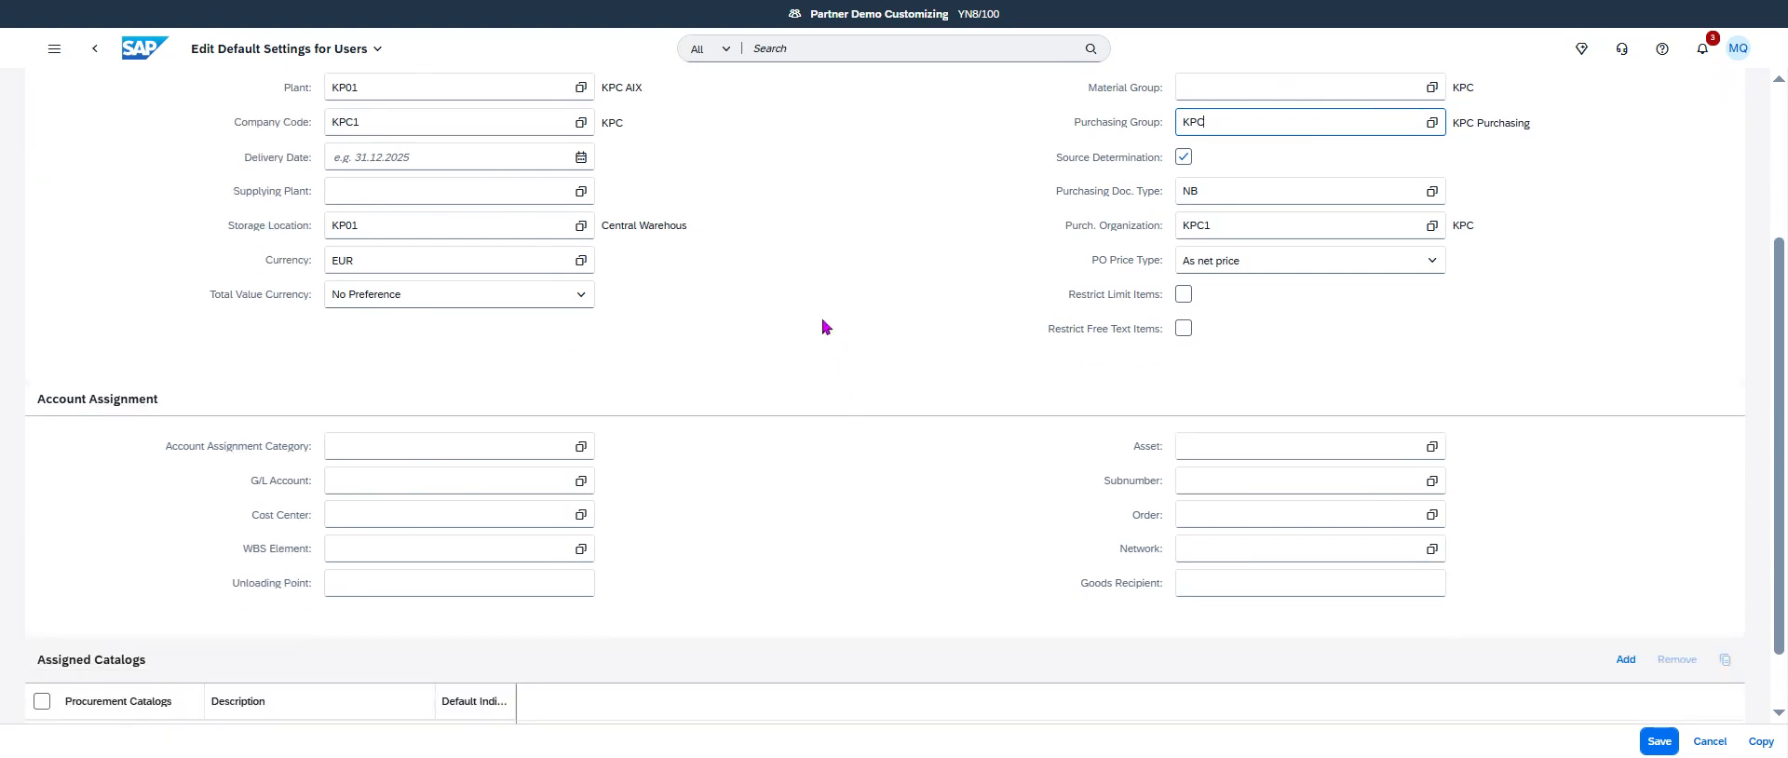
{"action": "scroll", "coordinate": [824, 326], "scroll_direction": "down", "scroll_amount": 1}
{"action": "left_click", "coordinate": [1625, 586]}
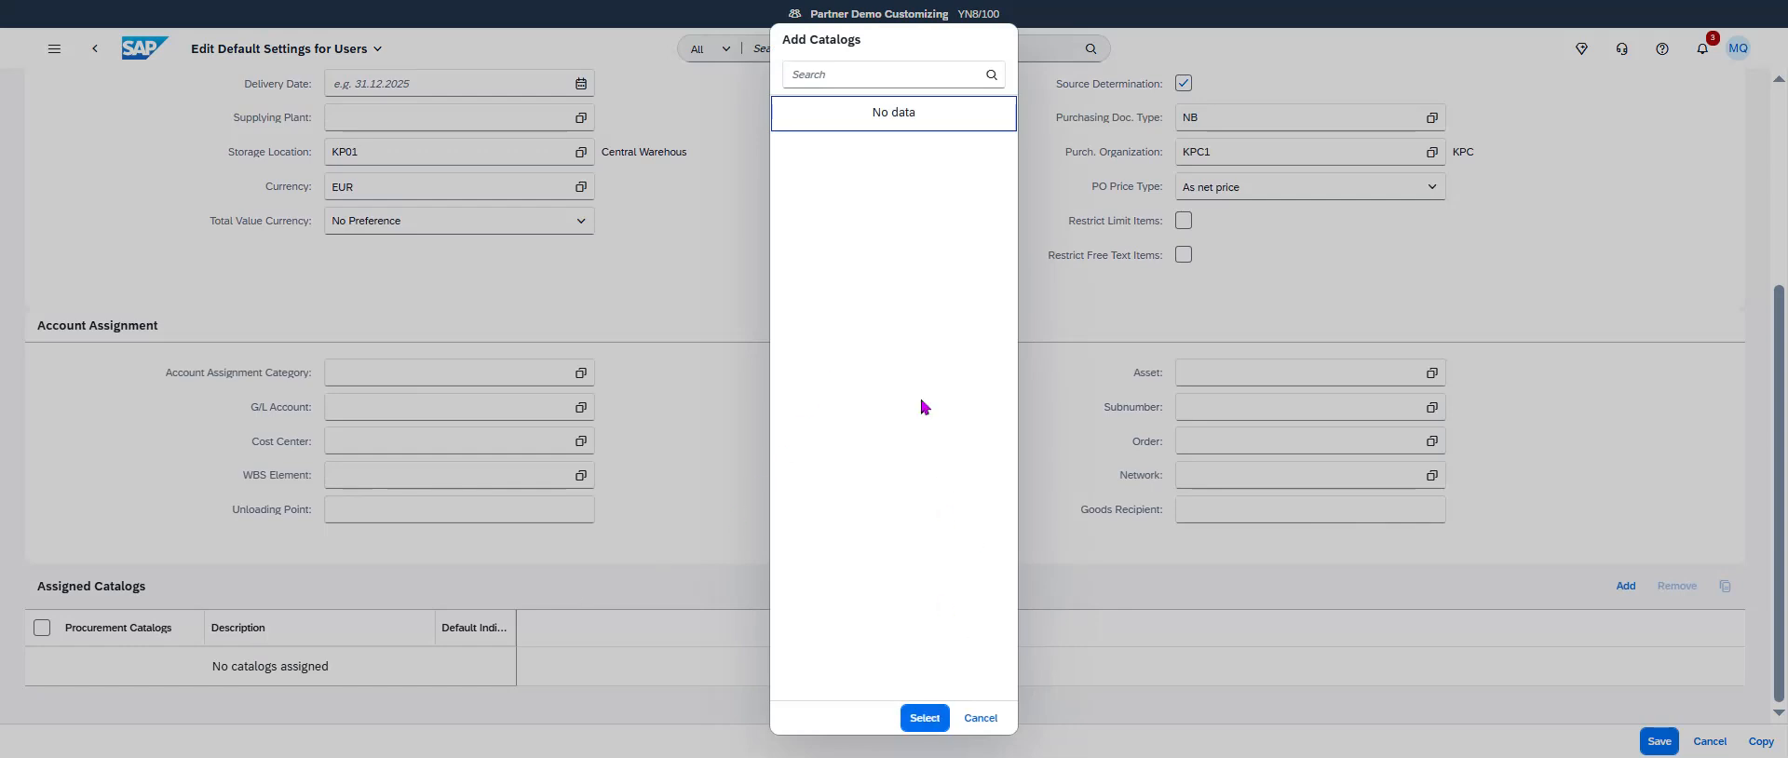
{"action": "left_click", "coordinate": [878, 73]}
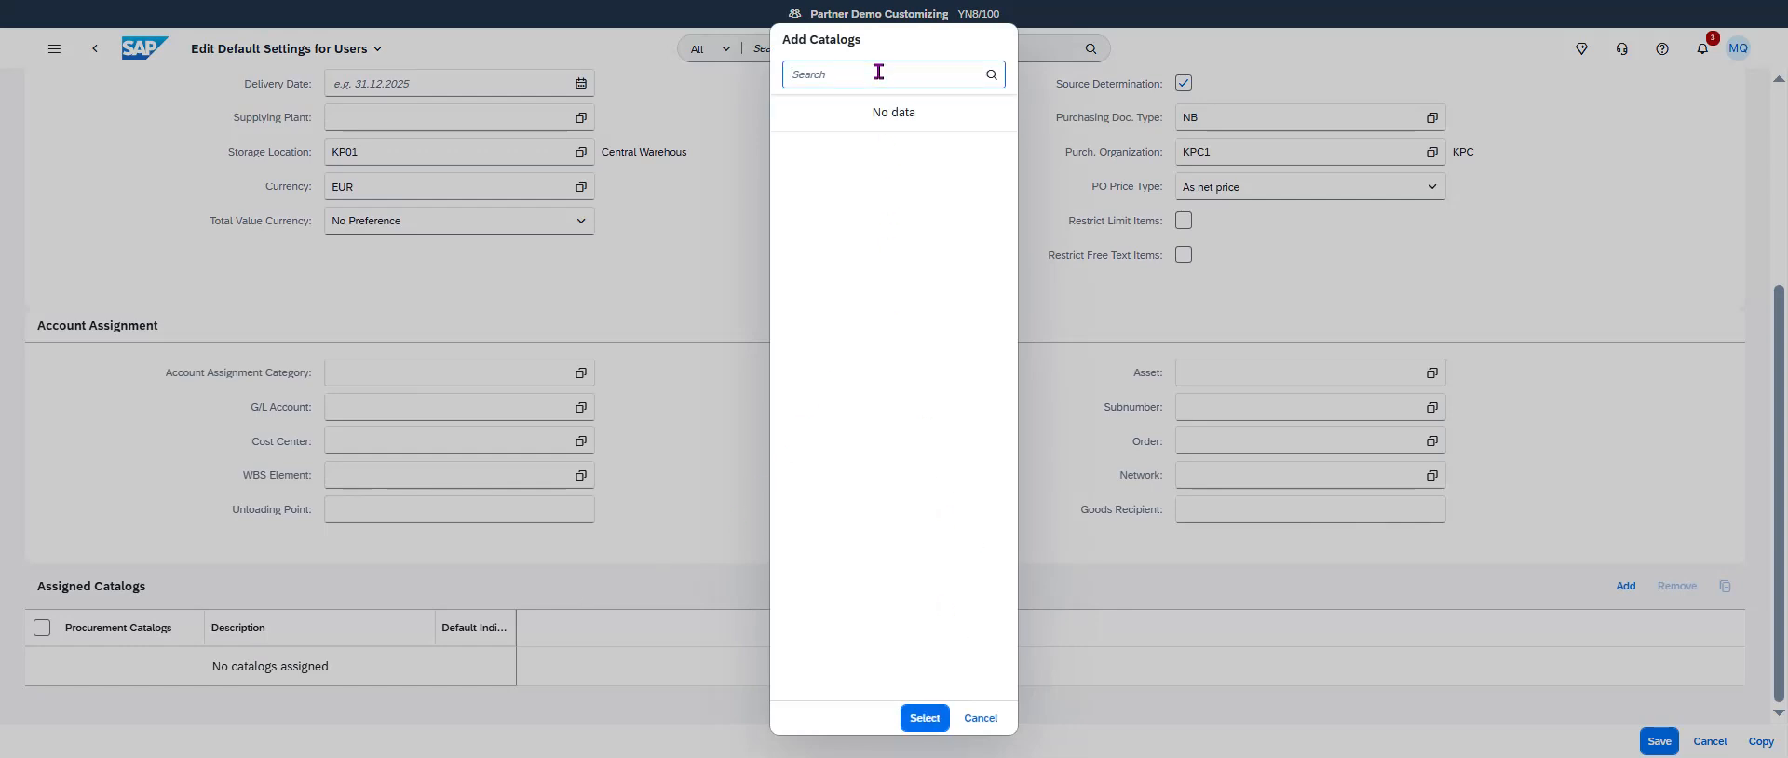
{"action": "type", "text": "LE"}
{"action": "key", "text": "BackSpace"}
{"action": "key", "text": "BackSpace"}
{"action": "type", "text": "ITNER"}
{"action": "left_click_drag", "start_coordinate": [855, 74], "coordinate": [646, 74]}
{"action": "key", "text": "BackSpace"}
{"action": "left_click", "coordinate": [980, 718]}
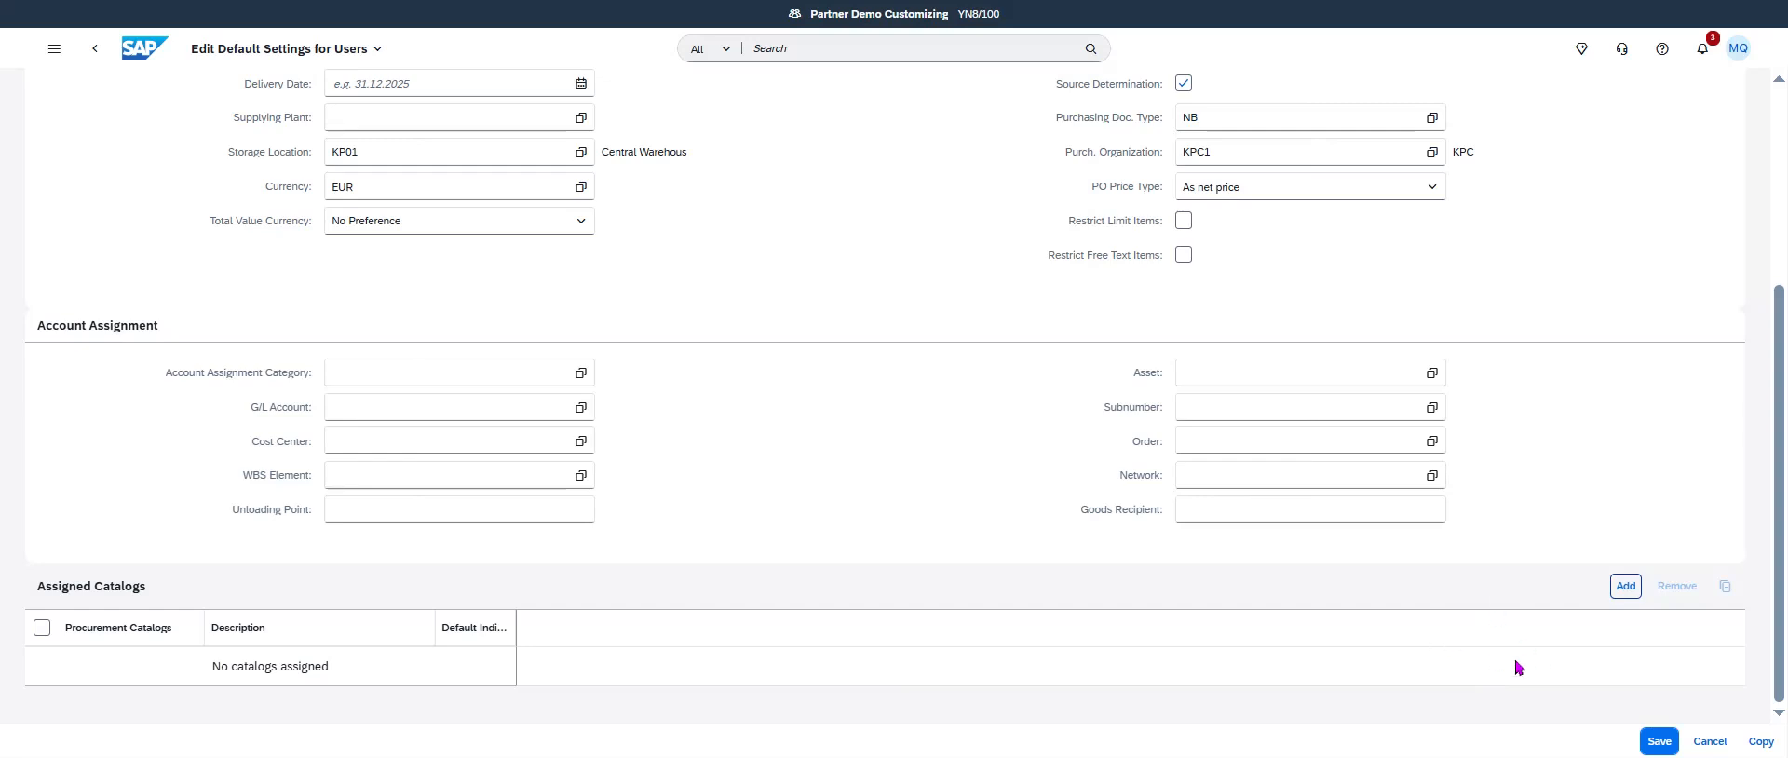
{"action": "left_click", "coordinate": [1664, 742]}
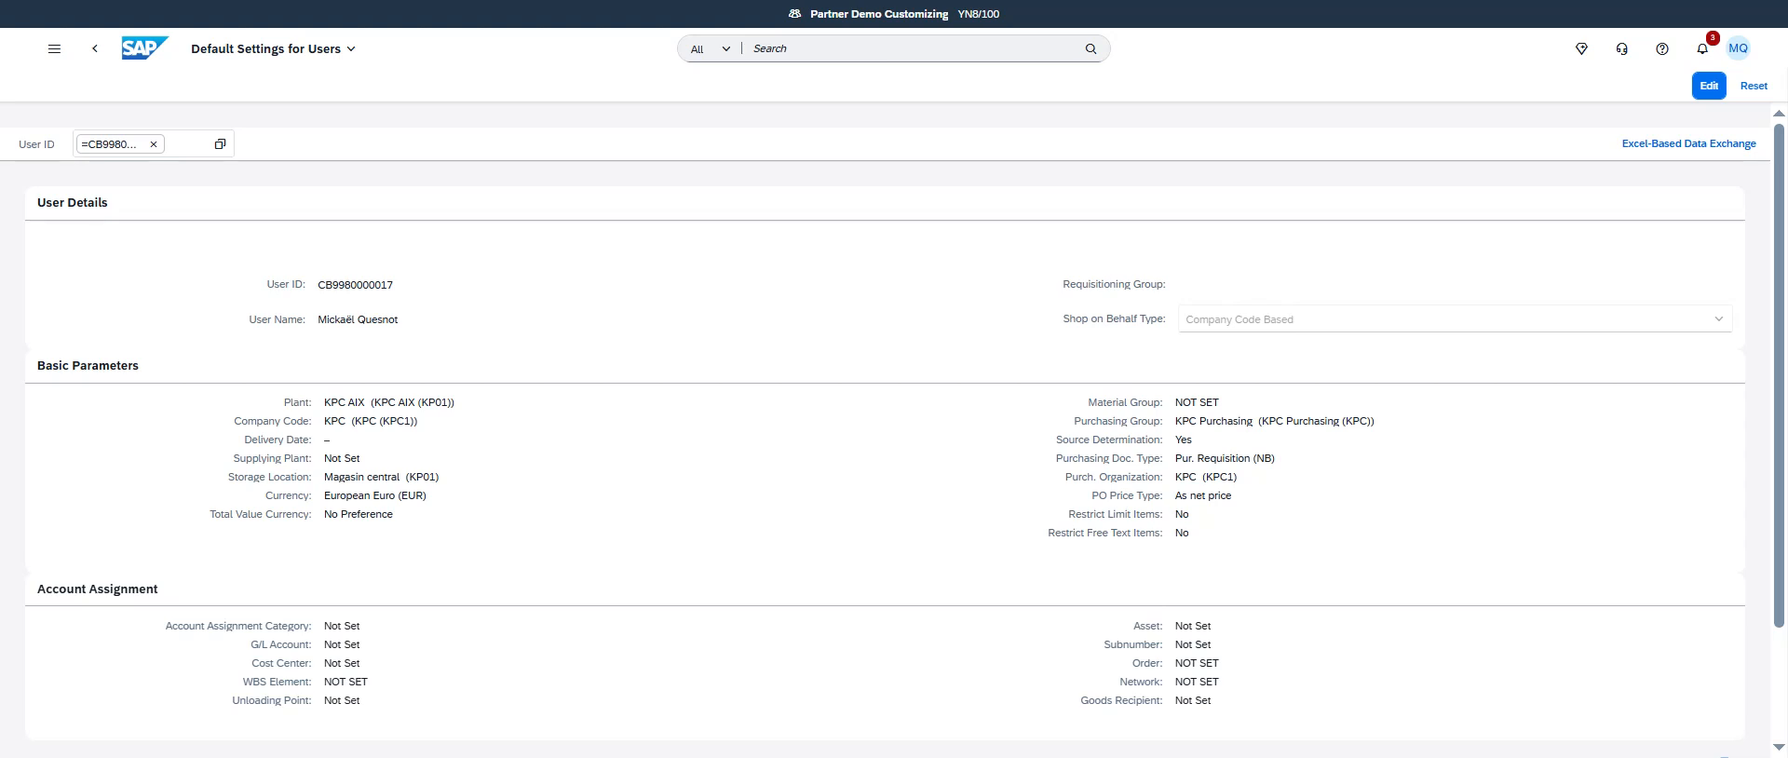
Open the Manage Your Solution app and follow its link to SAP Central Business Configuration.
{"action": "left_click", "coordinate": [796, 52]}
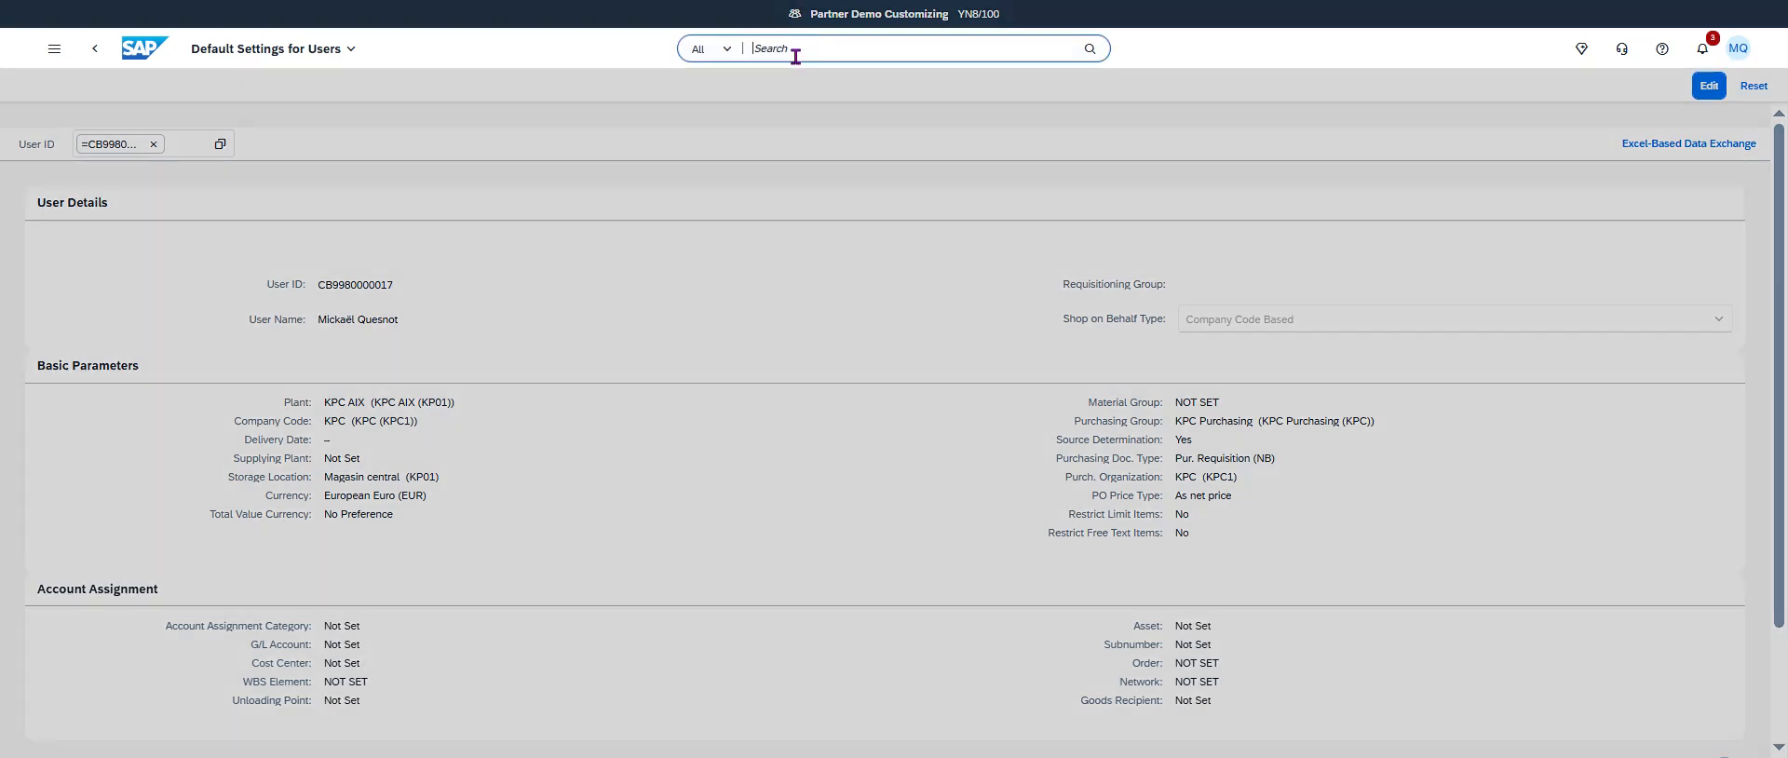
{"action": "type", "text": "manage your solution"}
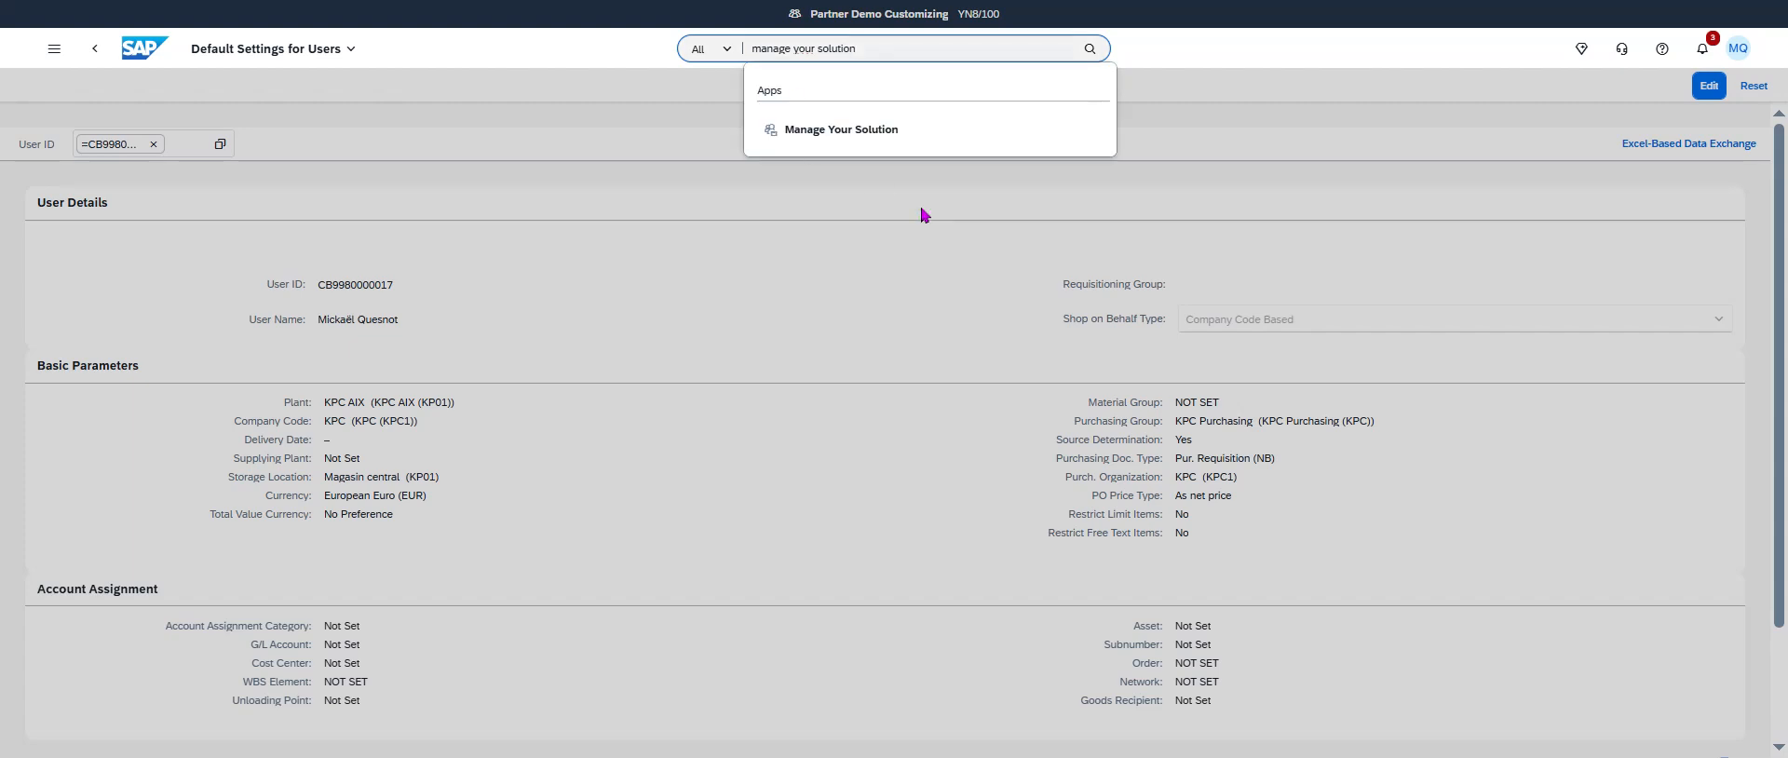
{"action": "left_click", "coordinate": [939, 131]}
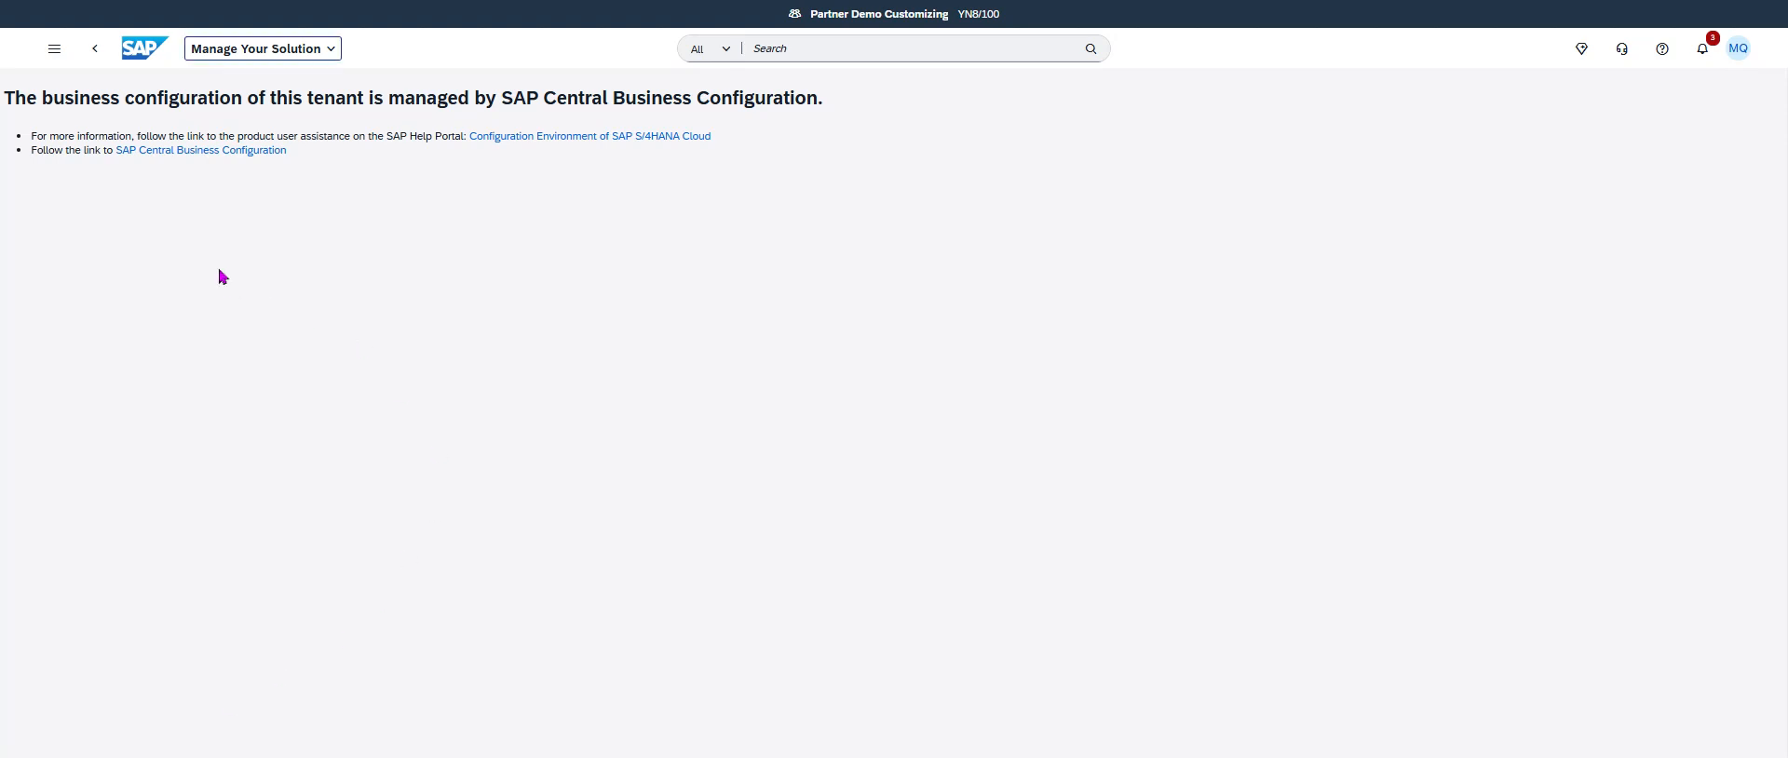
{"action": "left_click", "coordinate": [154, 155]}
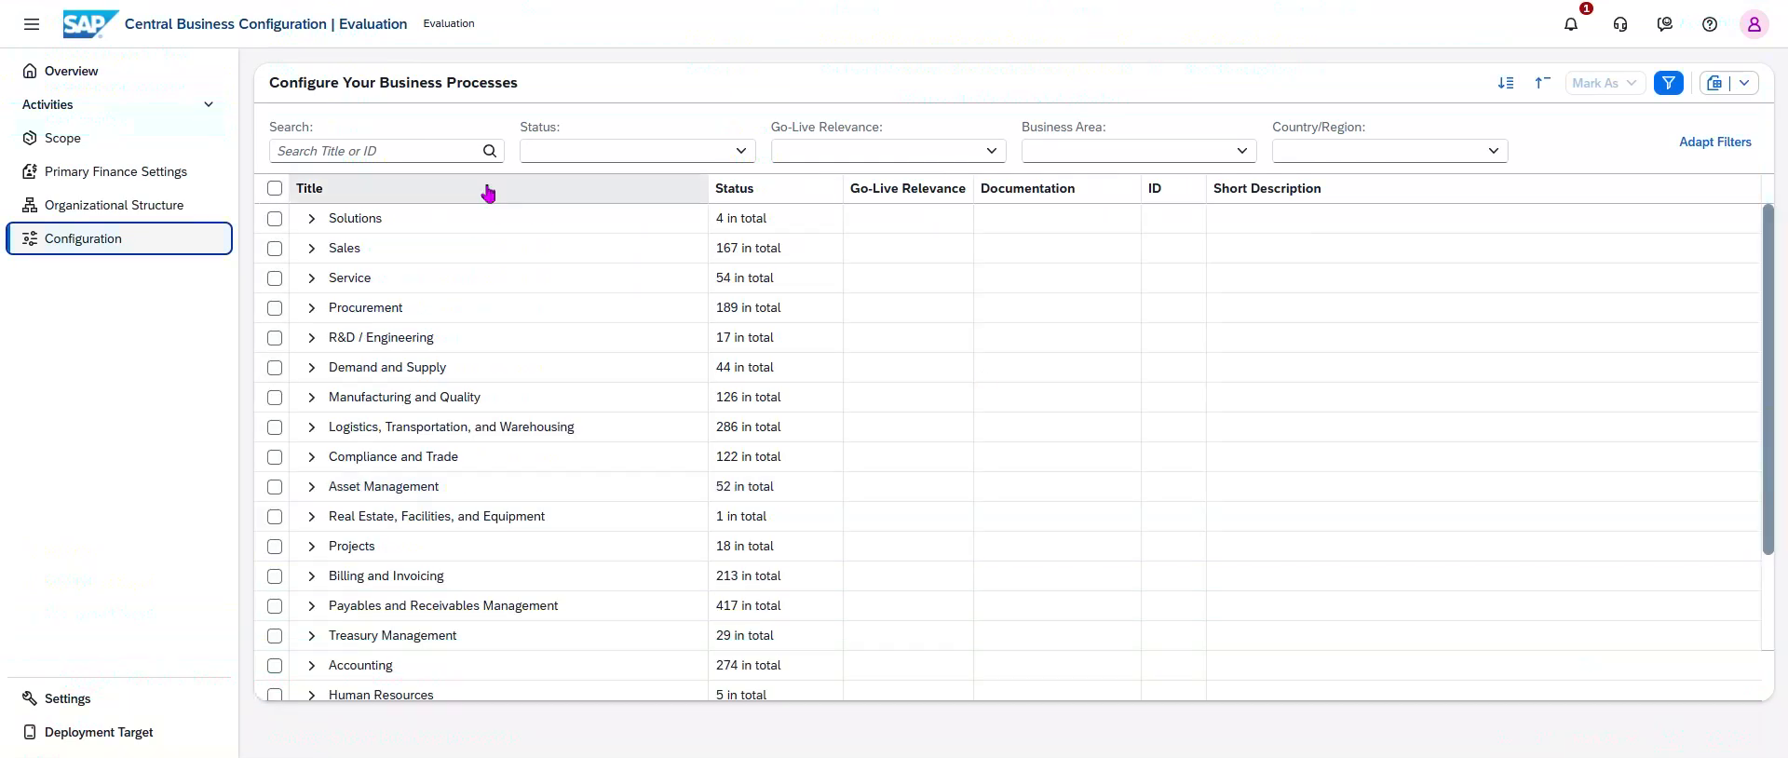
Search the configuration activities for Maintain Requisitioning Groups and open that activity.
{"action": "left_click", "coordinate": [359, 150]}
{"action": "key", "text": "Return"}
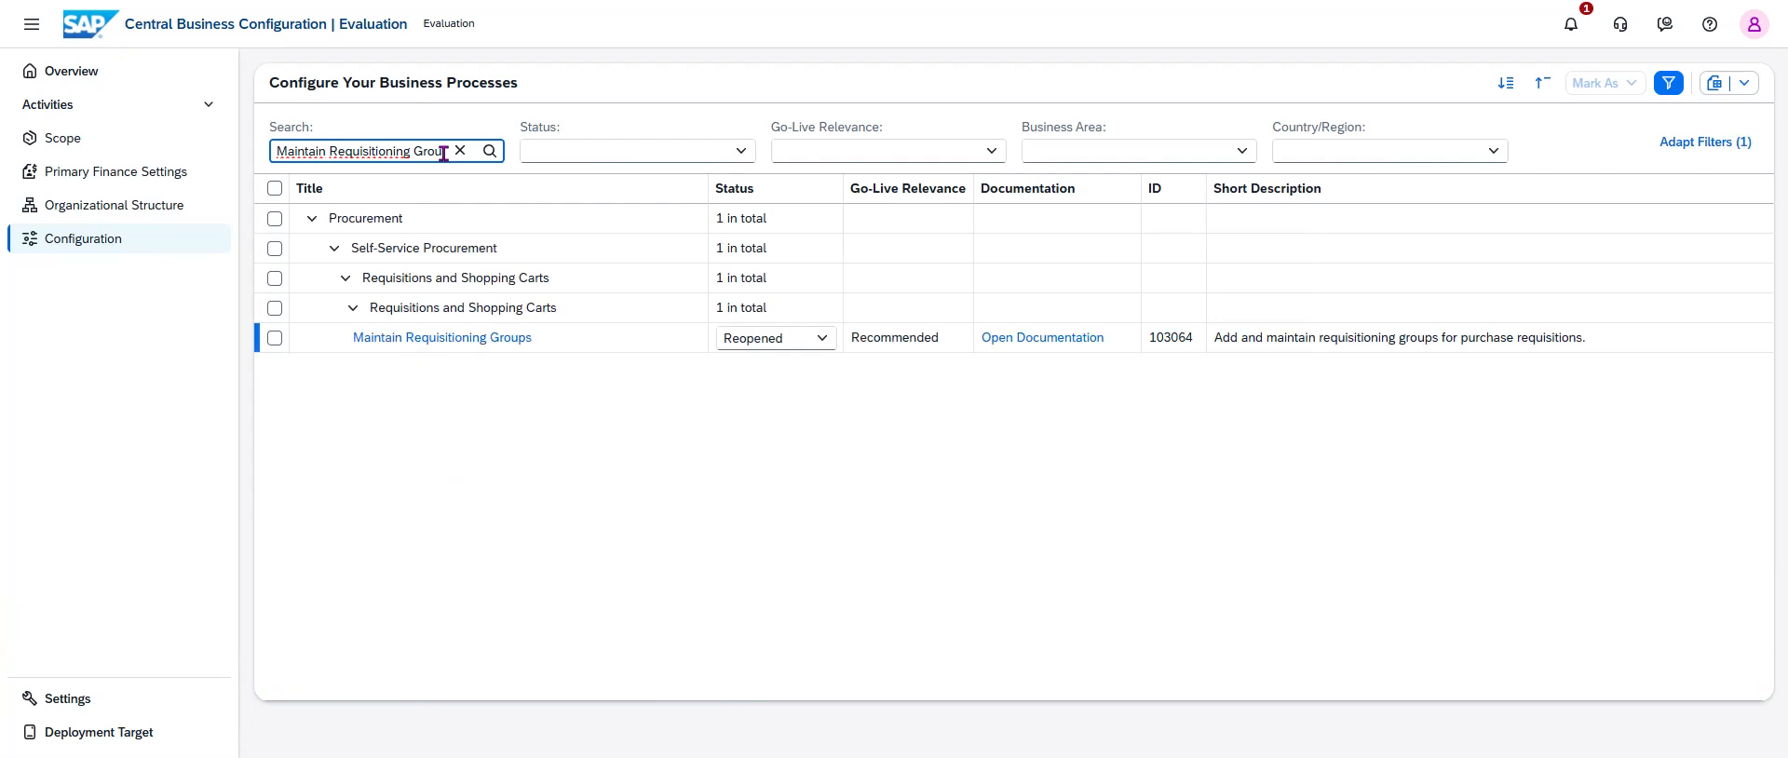
{"action": "left_click", "coordinate": [520, 341]}
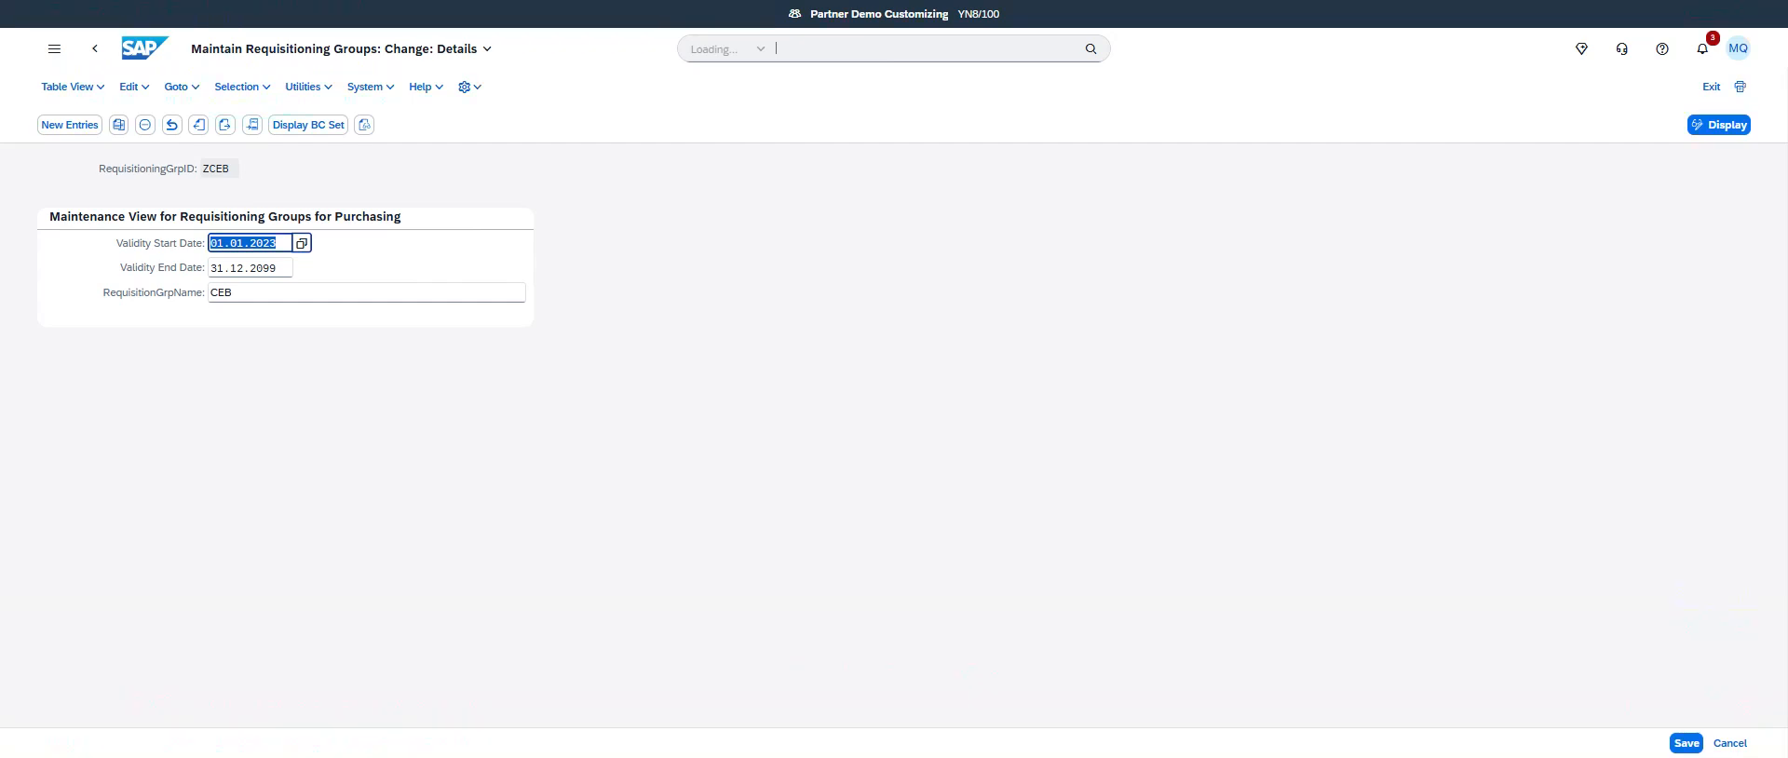
Add a new requisitioning group entry with ID Z001 and the name SOB testing.
{"action": "left_click", "coordinate": [291, 293]}
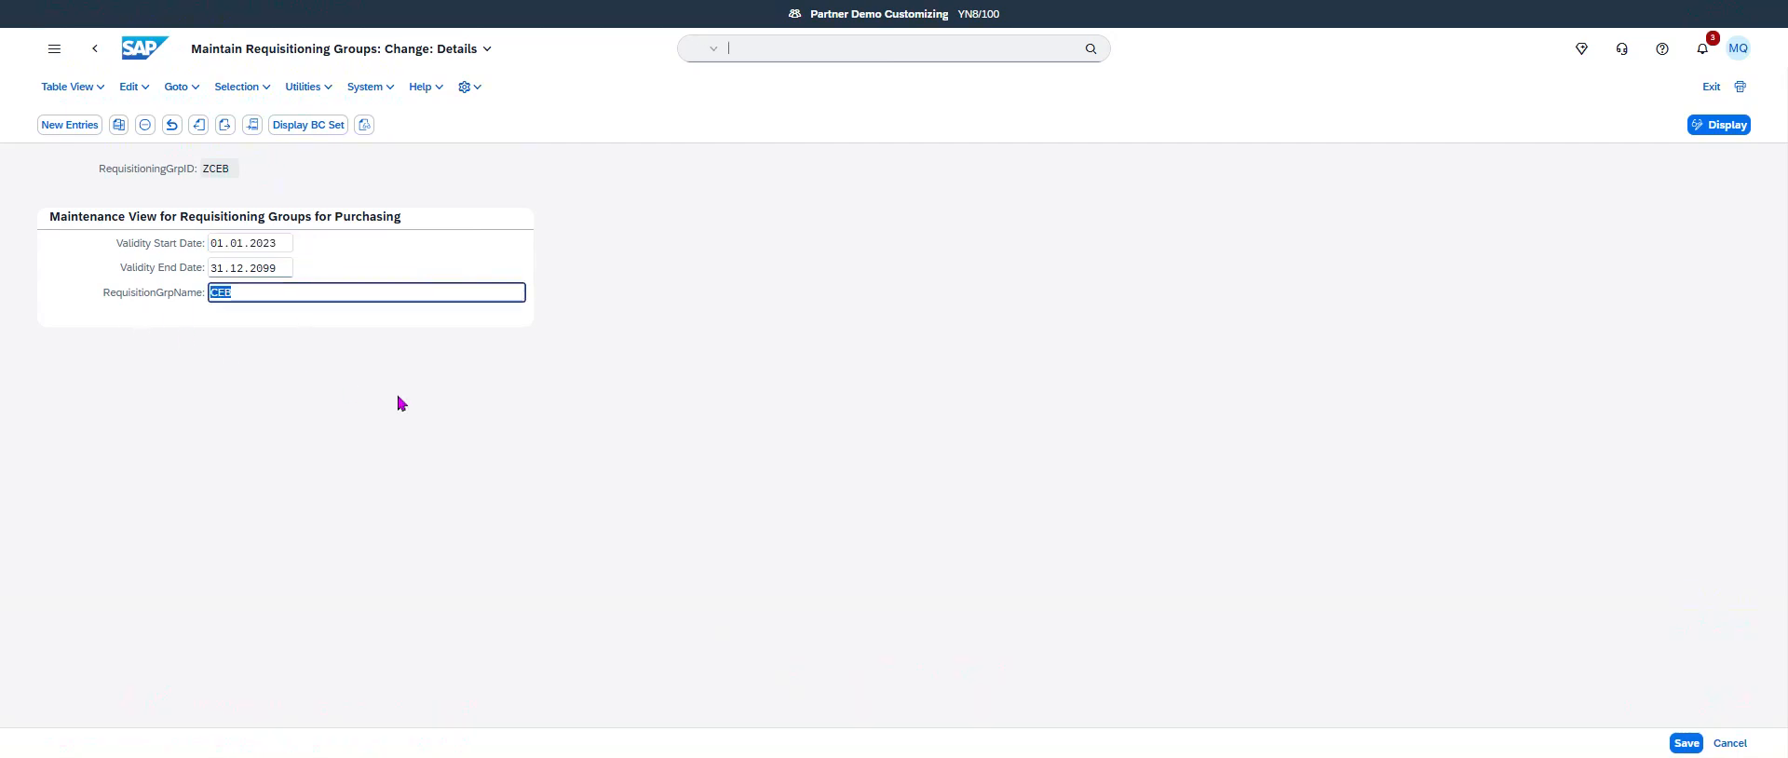
{"action": "type", "text": "Z001"}
{"action": "left_click", "coordinate": [82, 127]}
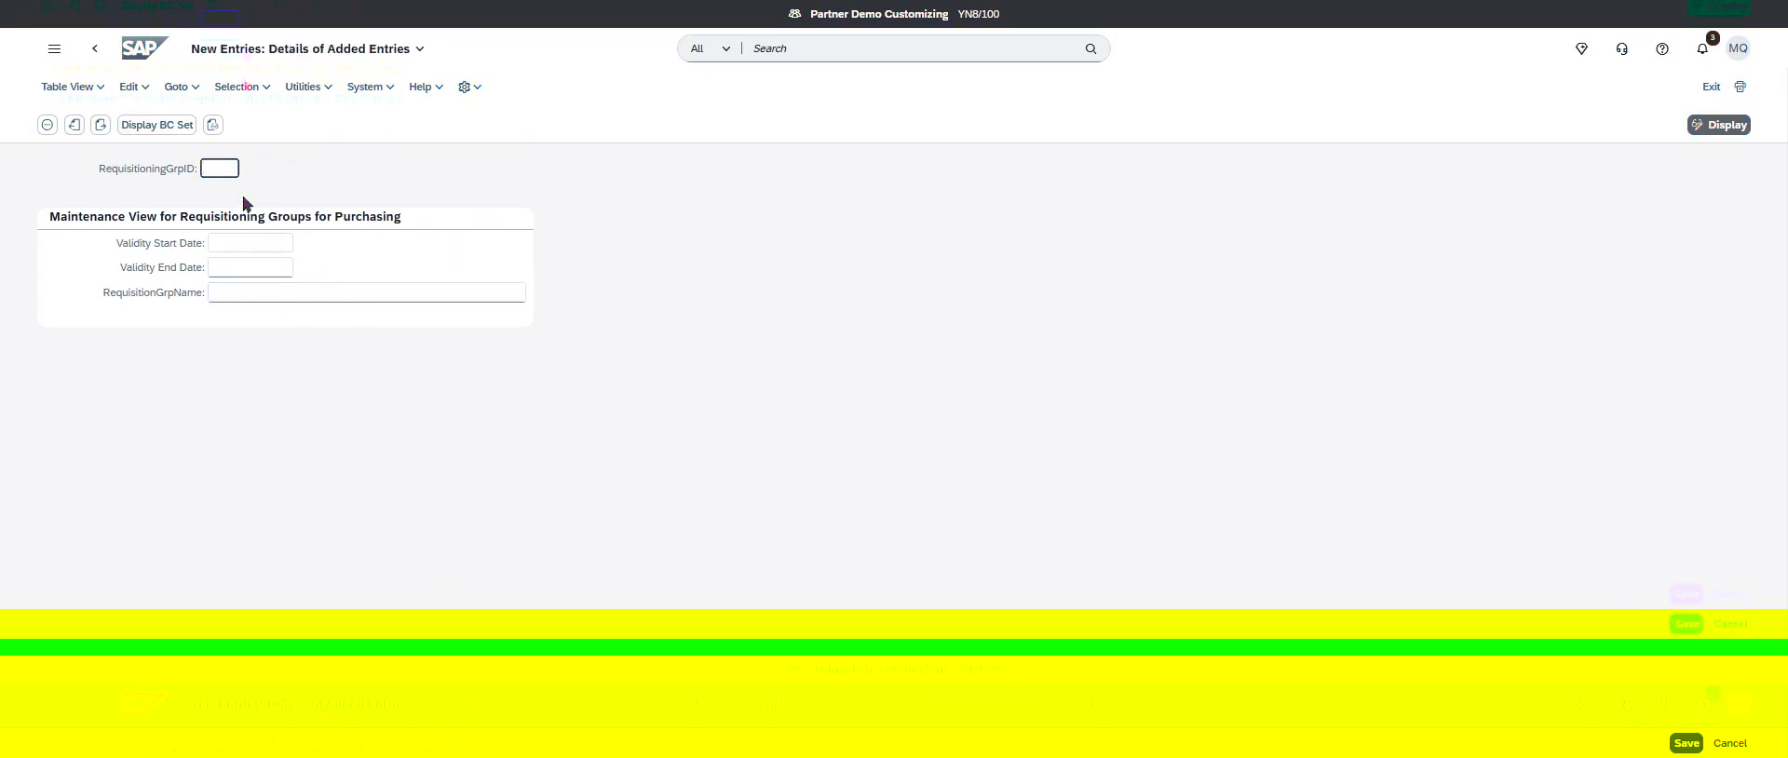
{"action": "type", "text": "Z001"}
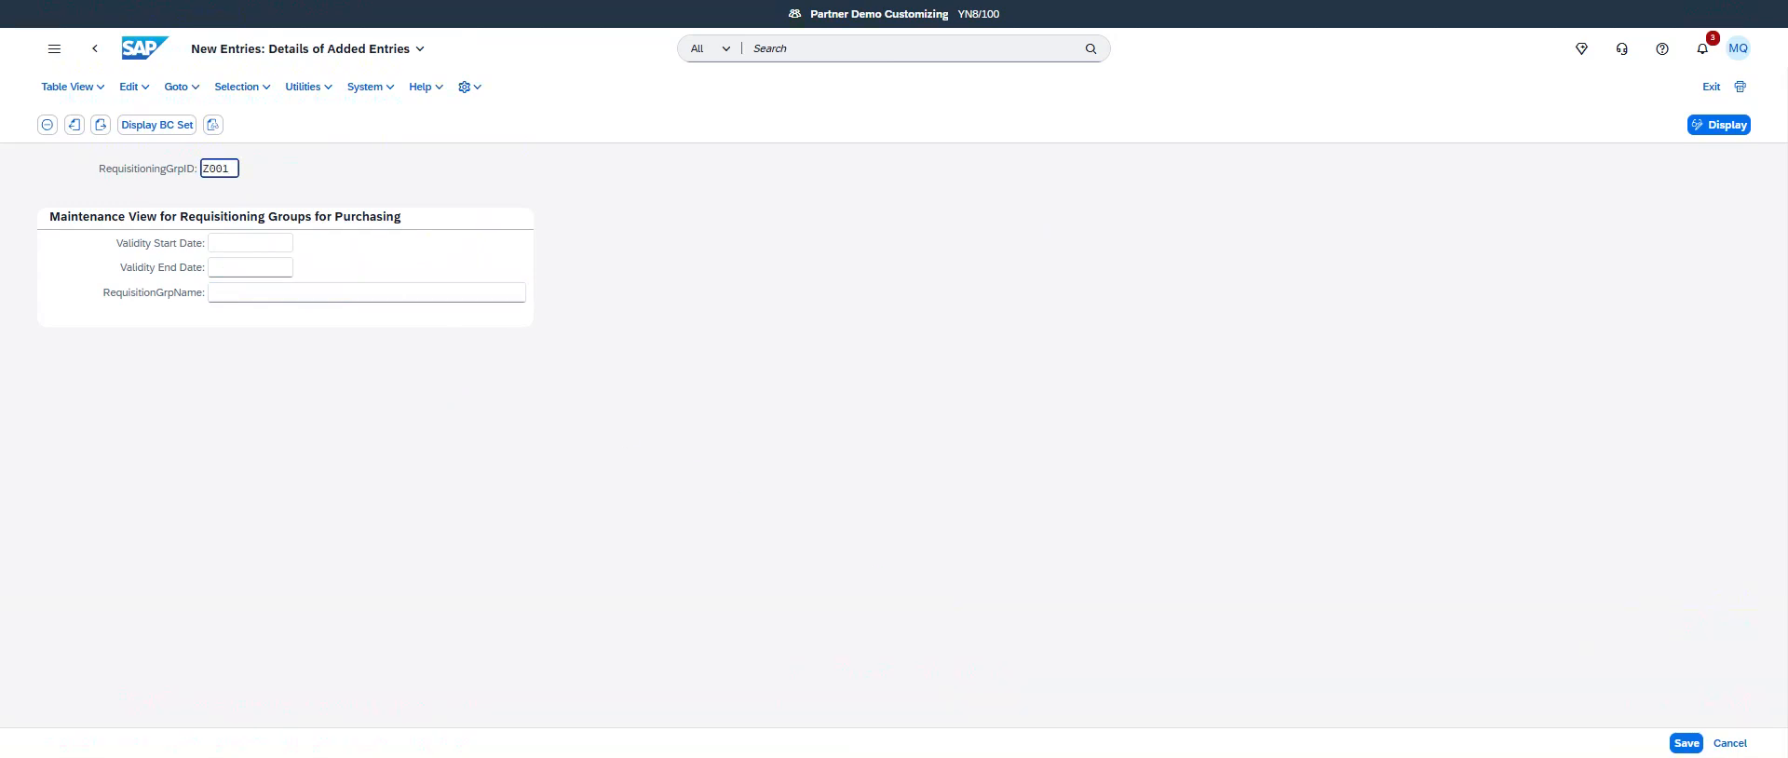
{"action": "left_click", "coordinate": [298, 292]}
{"action": "type", "text": "SOB testing"}
Set the requisitioning group's validity start date to 11.11.2025 and its end date to 11.11.2026.
{"action": "left_click", "coordinate": [280, 243]}
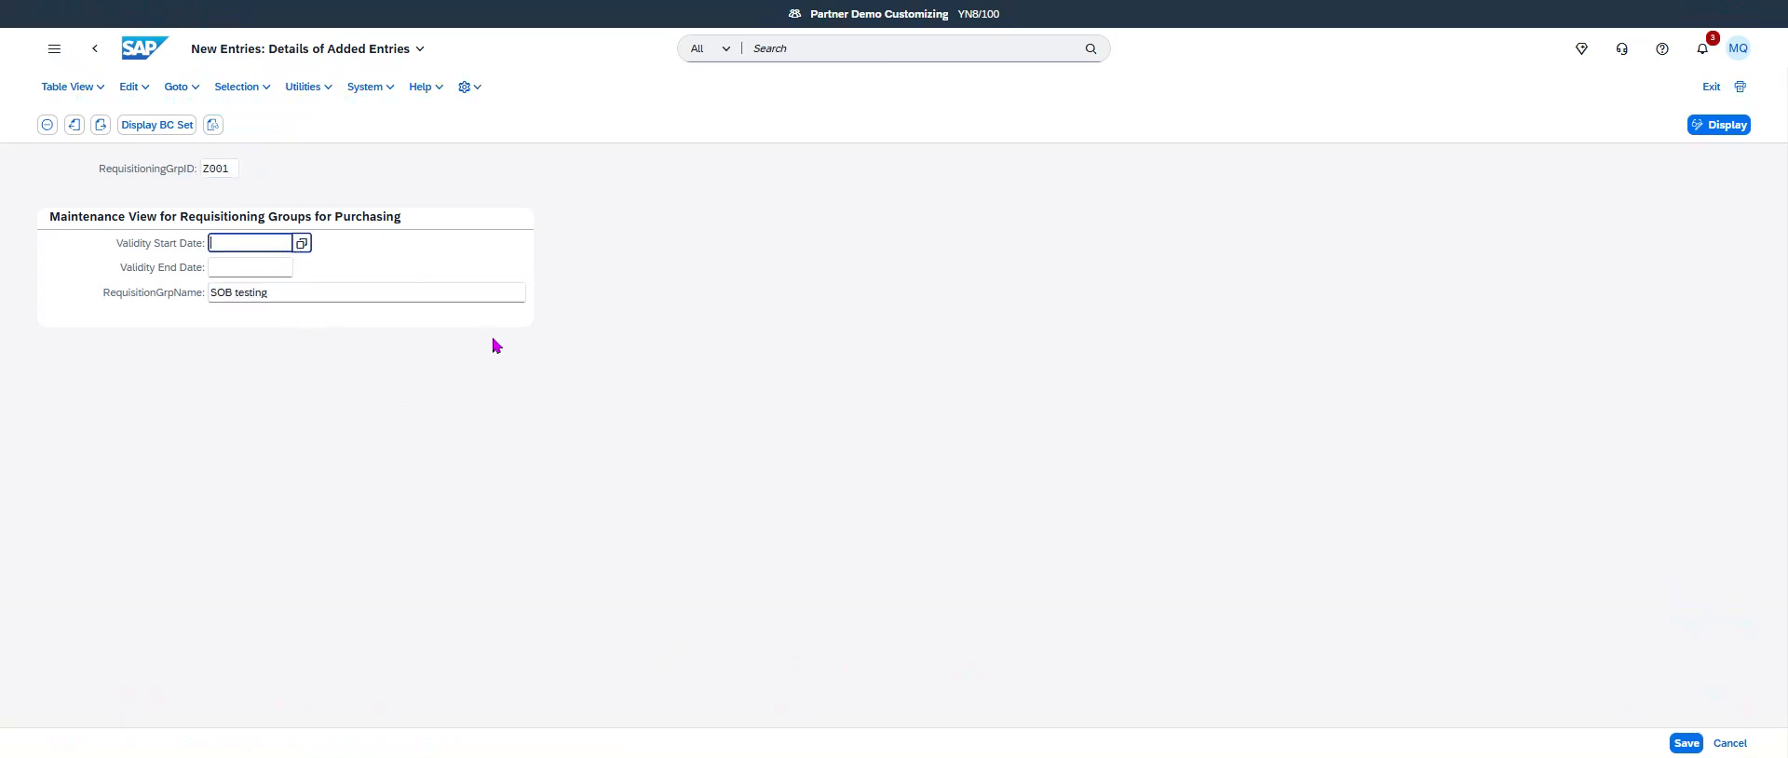
{"action": "key", "text": "F4"}
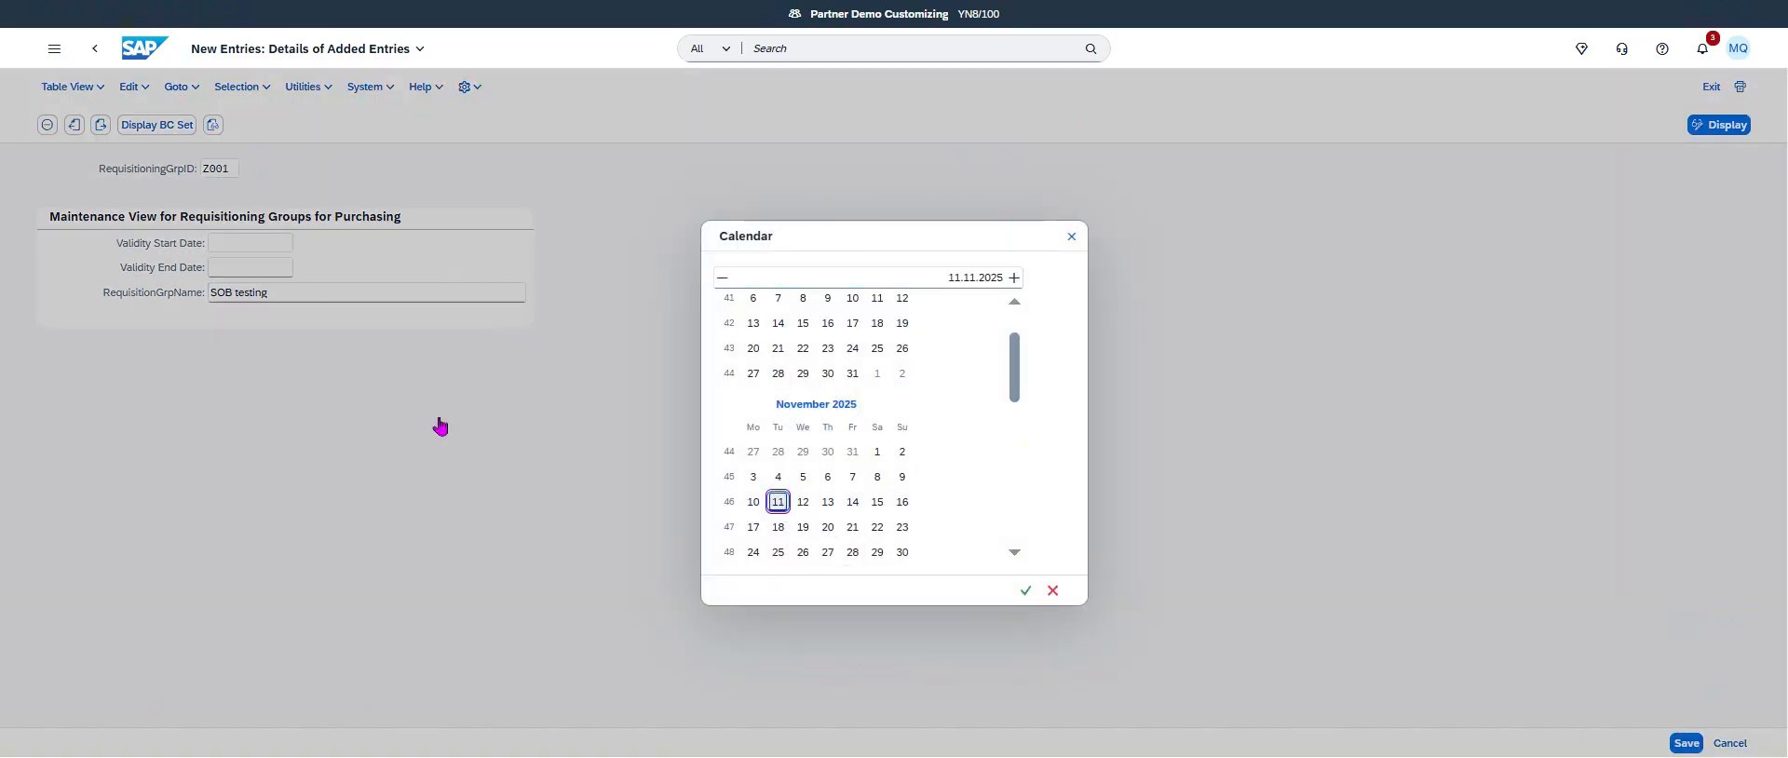
{"action": "key", "text": "Return"}
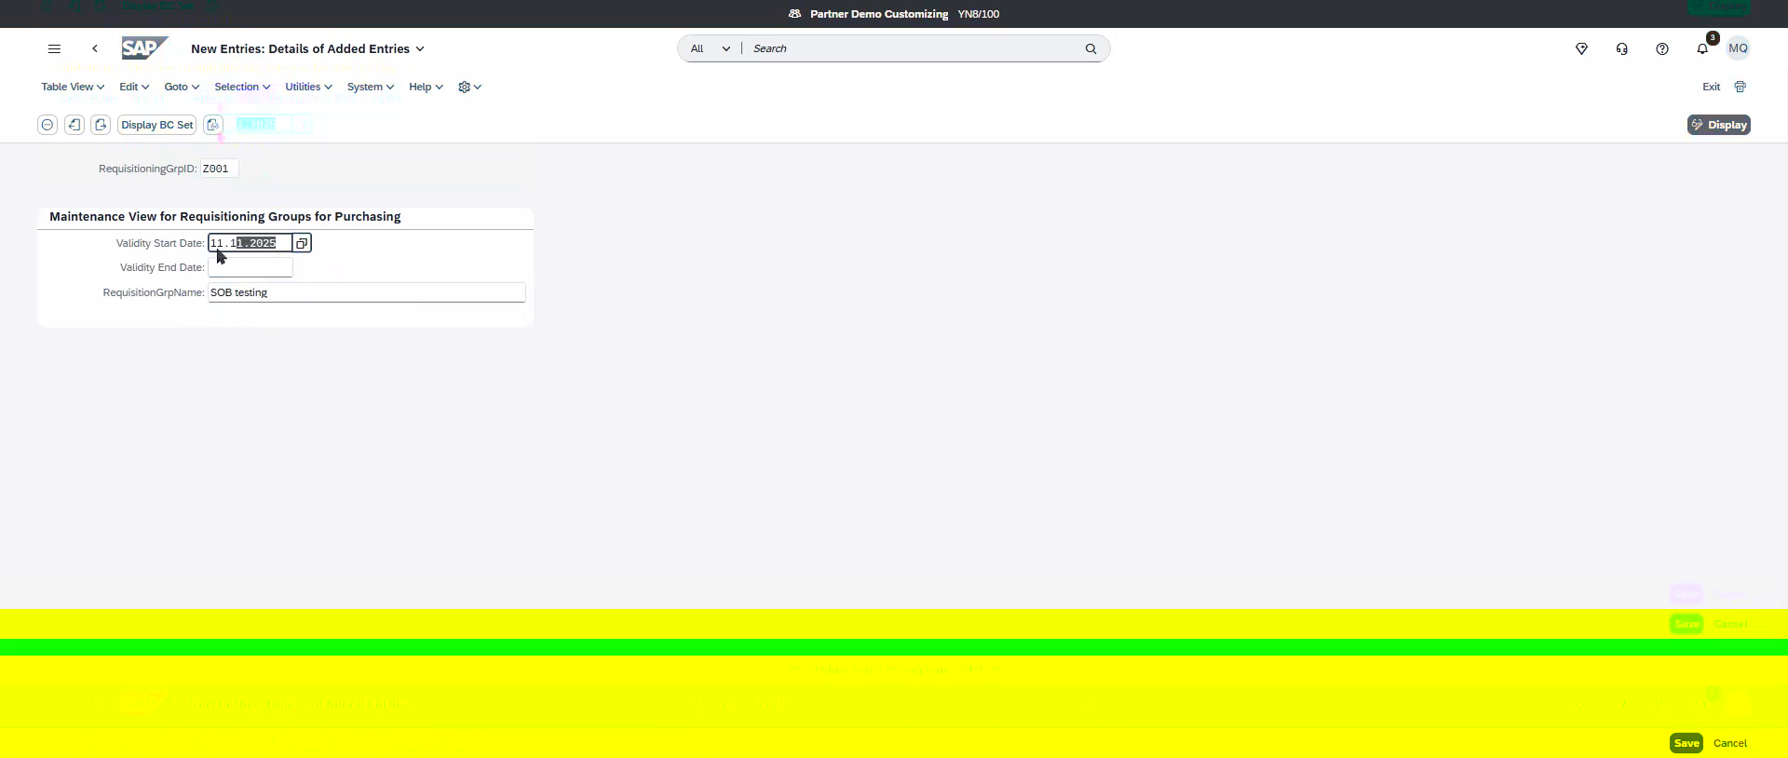
{"action": "left_click_drag", "start_coordinate": [217, 249], "coordinate": [209, 248]}
{"action": "key", "text": "ctrl+c"}
{"action": "left_click", "coordinate": [268, 268]}
{"action": "key", "text": "ctrl+v"}
{"action": "key", "text": "BackSpace"}
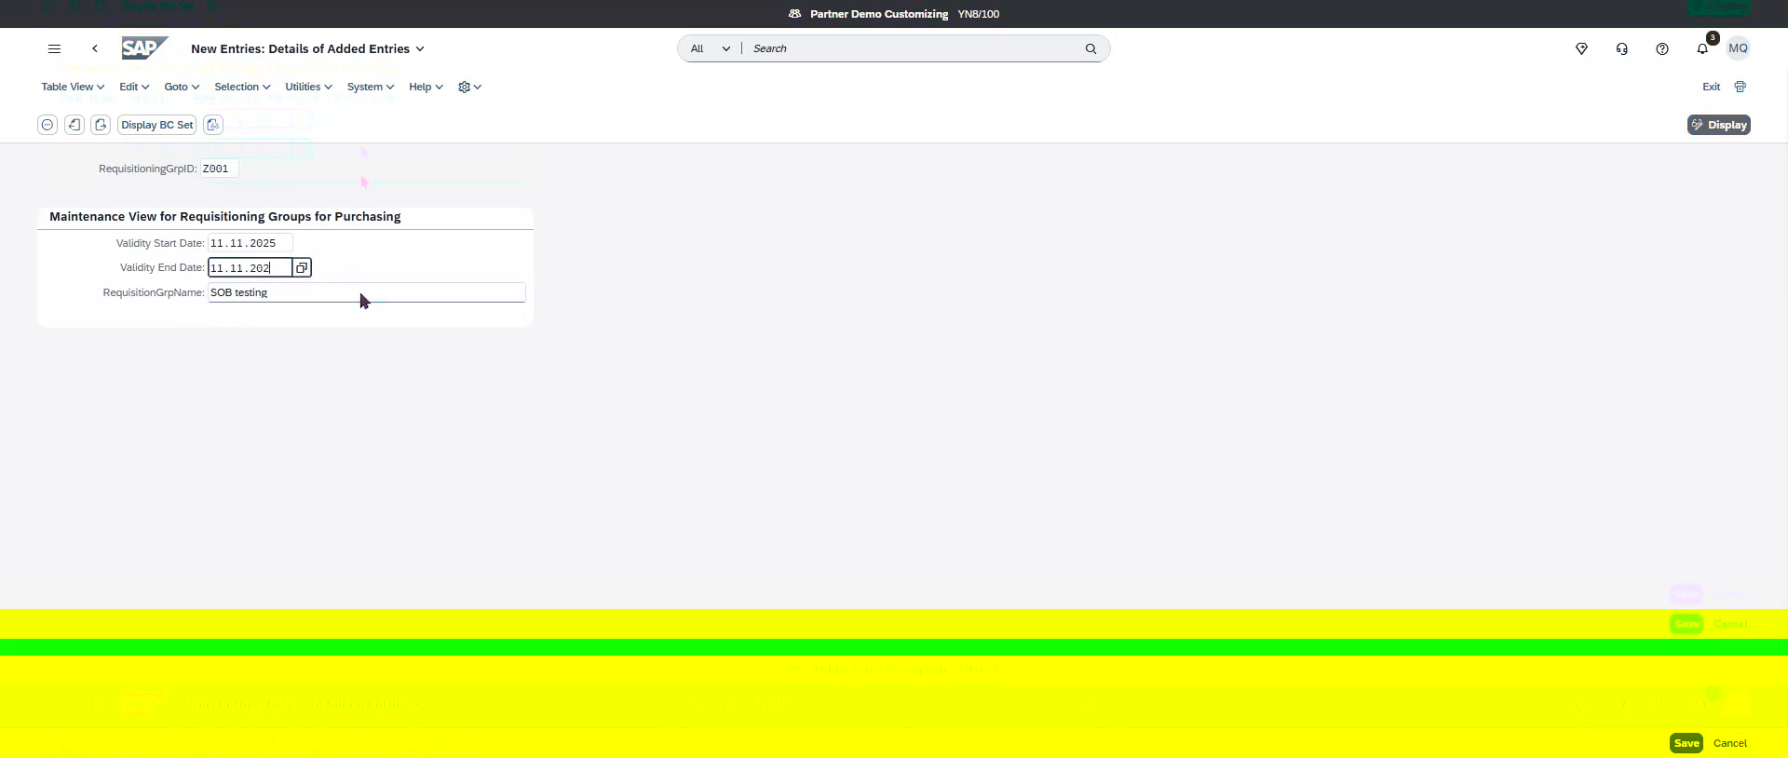
{"action": "key", "text": "BackSpace"}
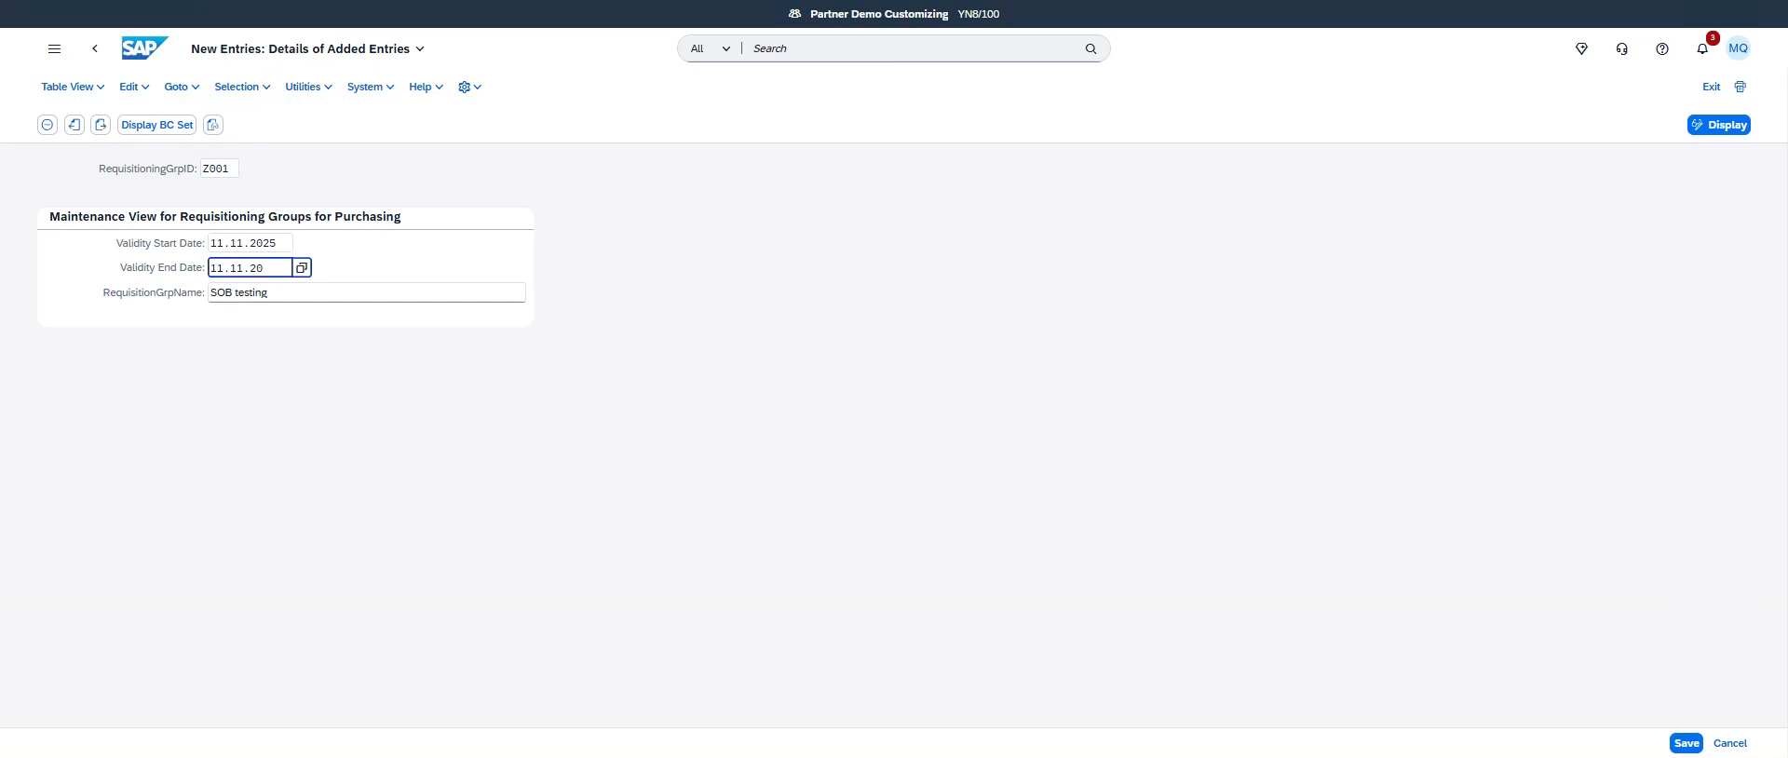
{"action": "type", "text": "26"}
{"action": "key", "text": "Return"}
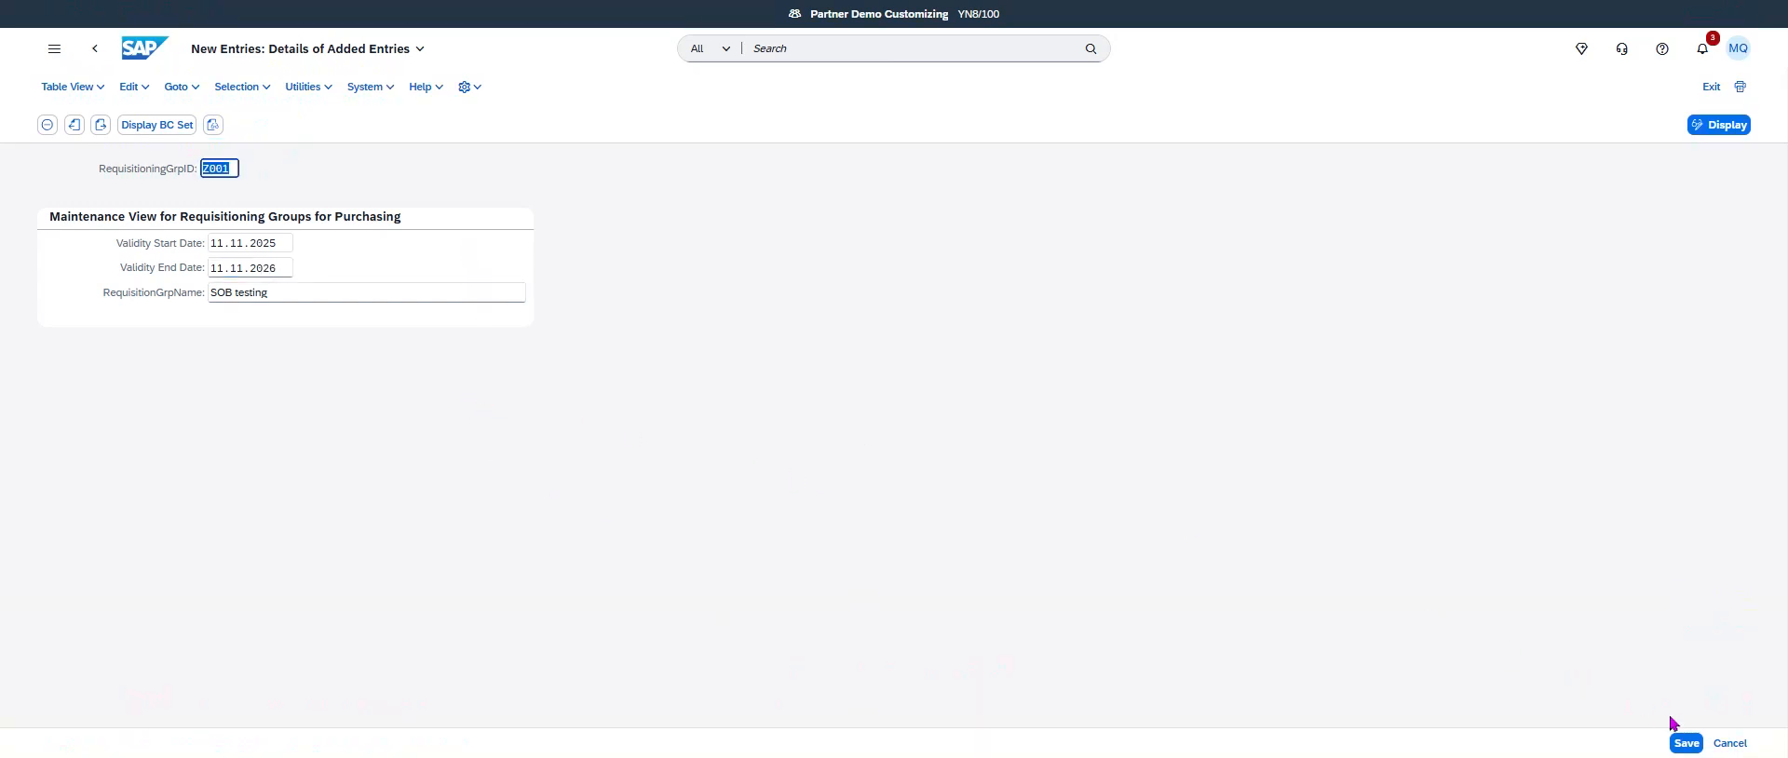
Save the new requisitioning group entry to the proposed customizing request.
{"action": "left_click", "coordinate": [1686, 743]}
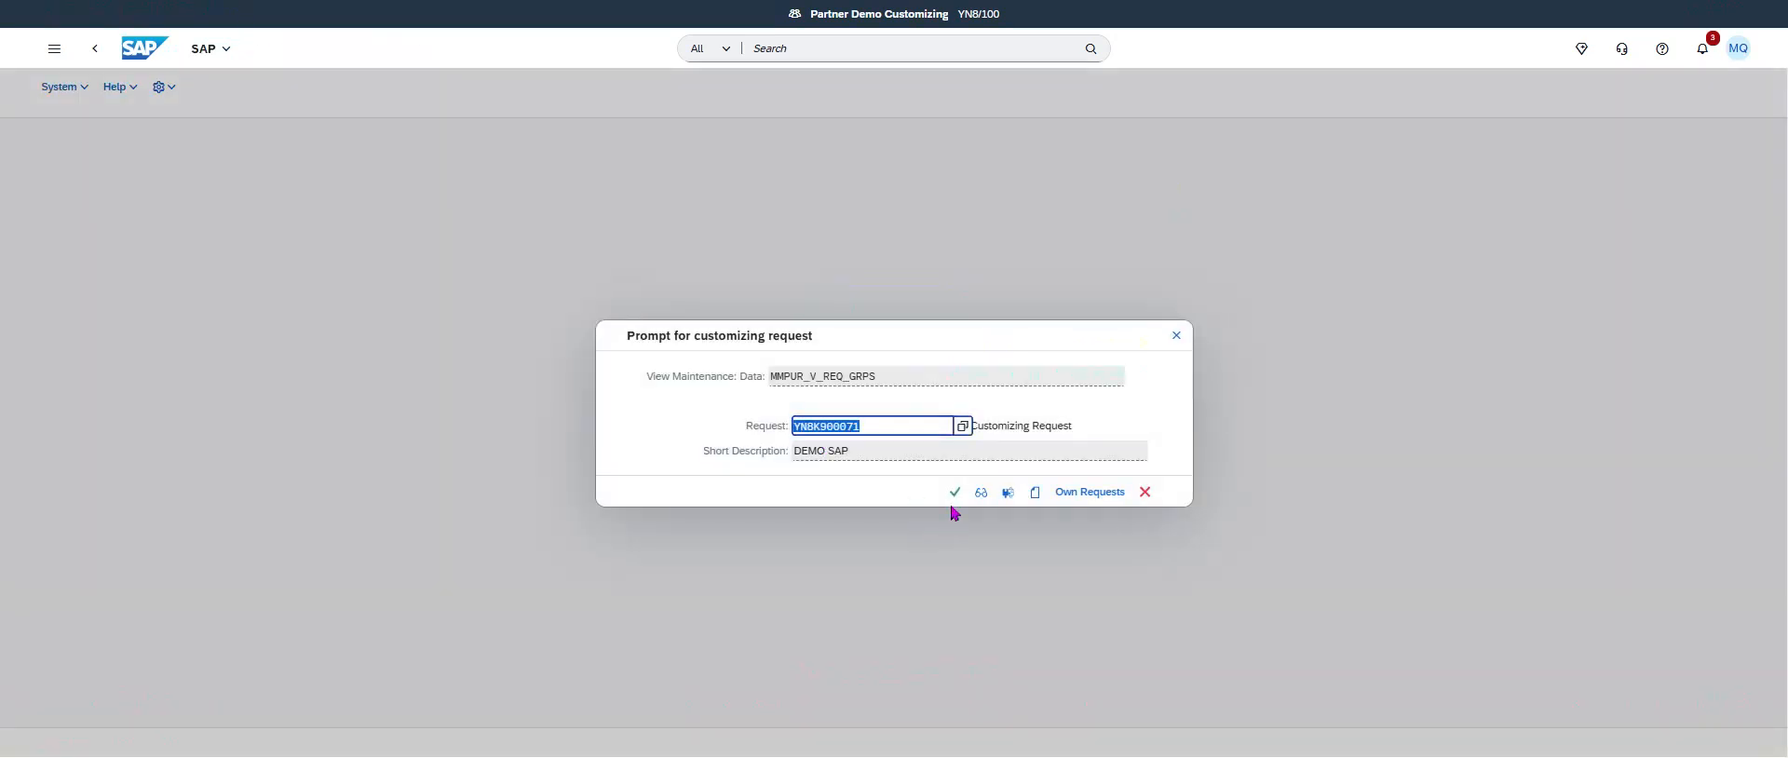
{"action": "left_click", "coordinate": [955, 492]}
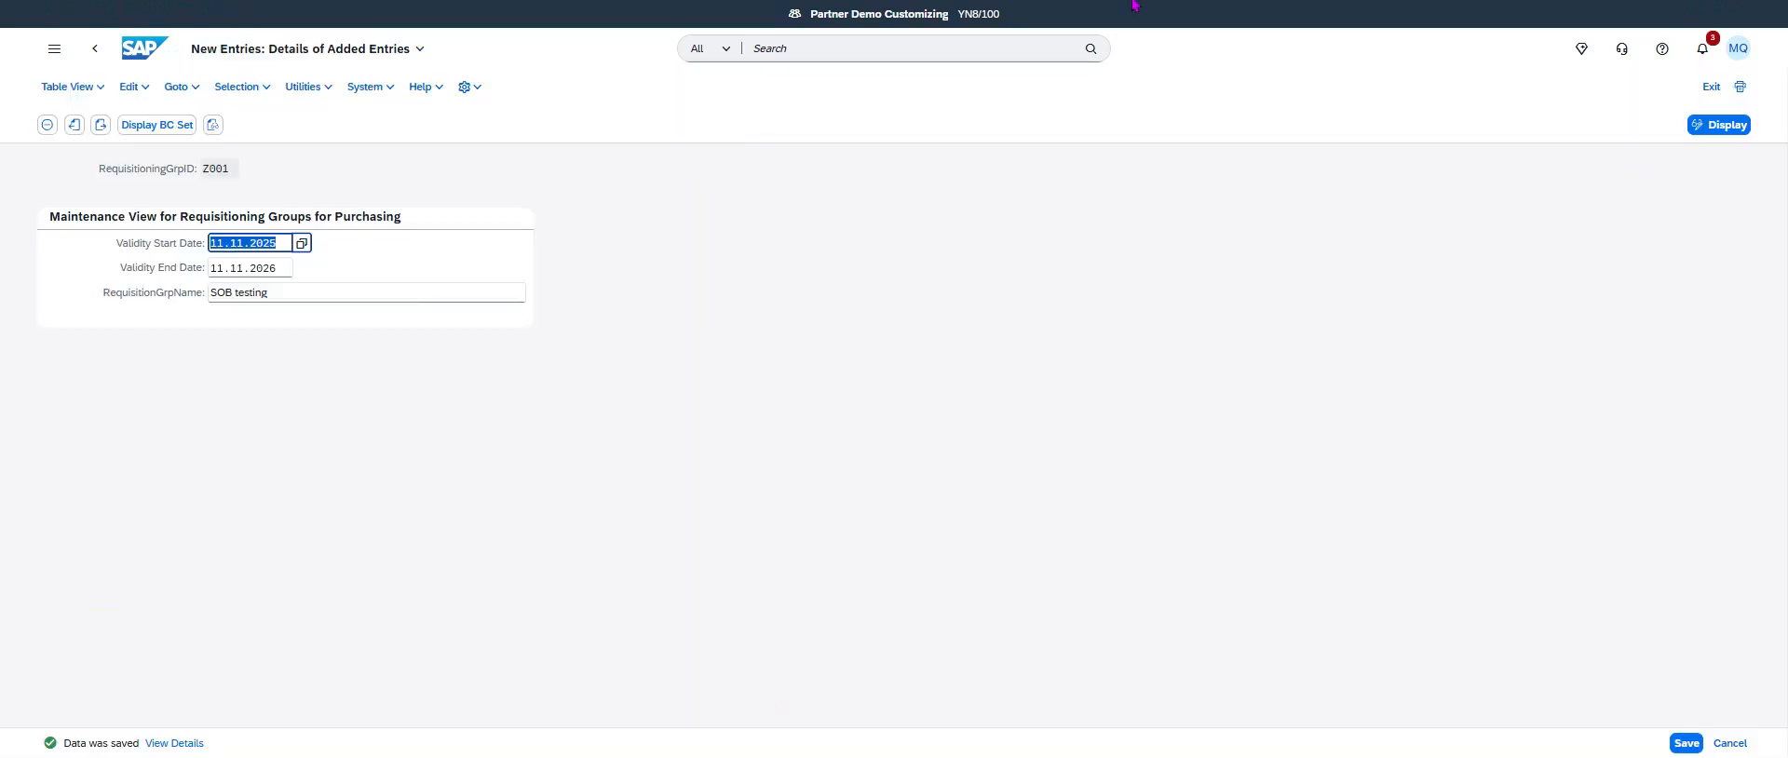
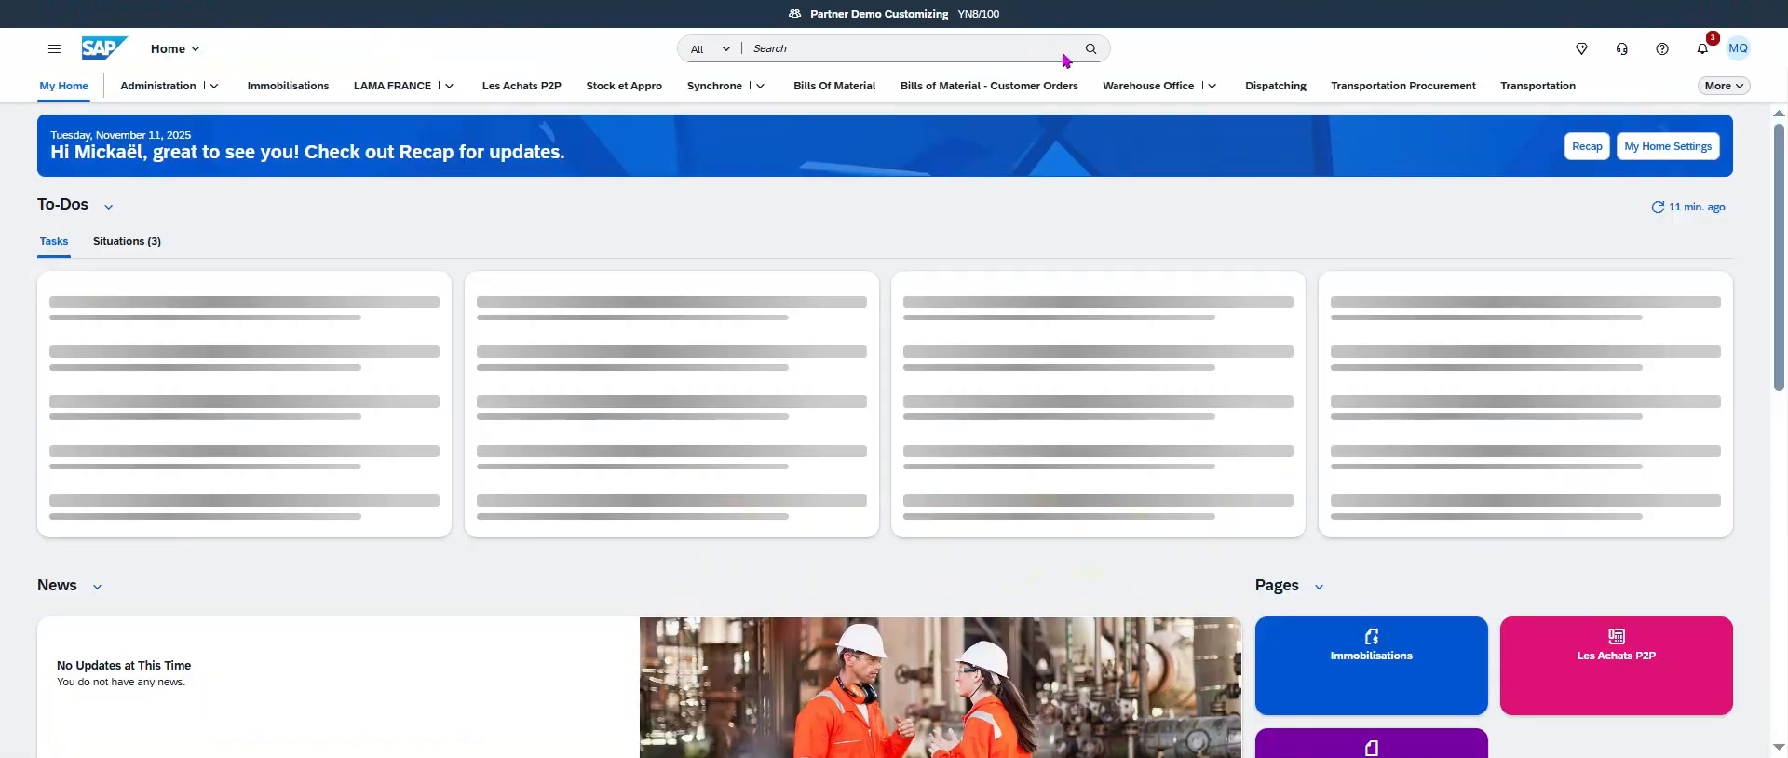
Open the Default Settings for Users app for purchase requisitions and load the settings of your own user ID.
{"action": "left_click", "coordinate": [871, 51]}
{"action": "type", "text": "Default Settings for Users"}
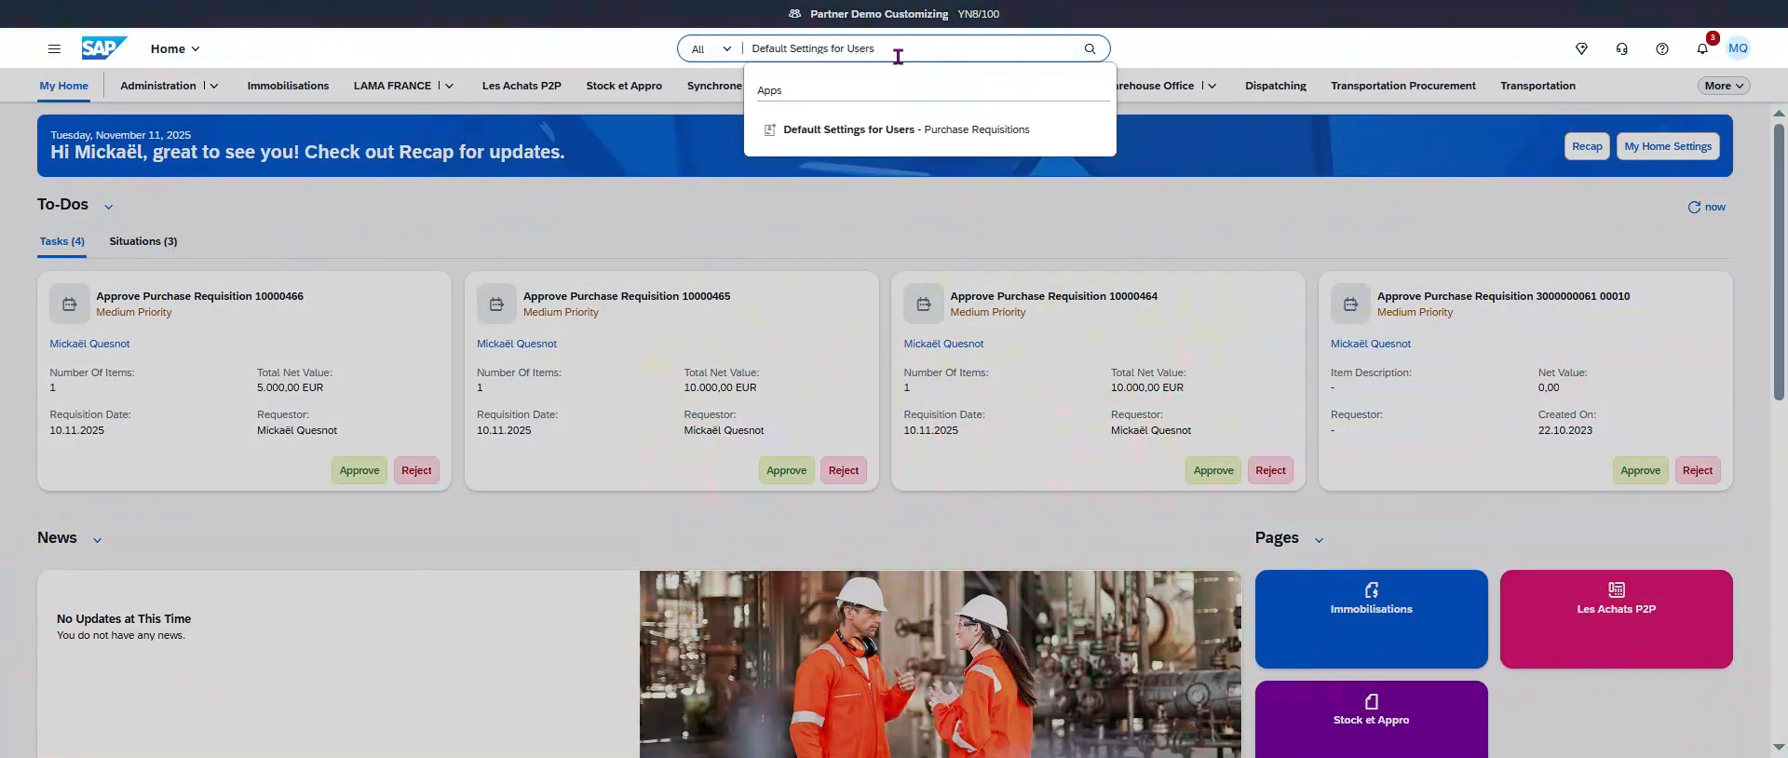
{"action": "left_click", "coordinate": [819, 130]}
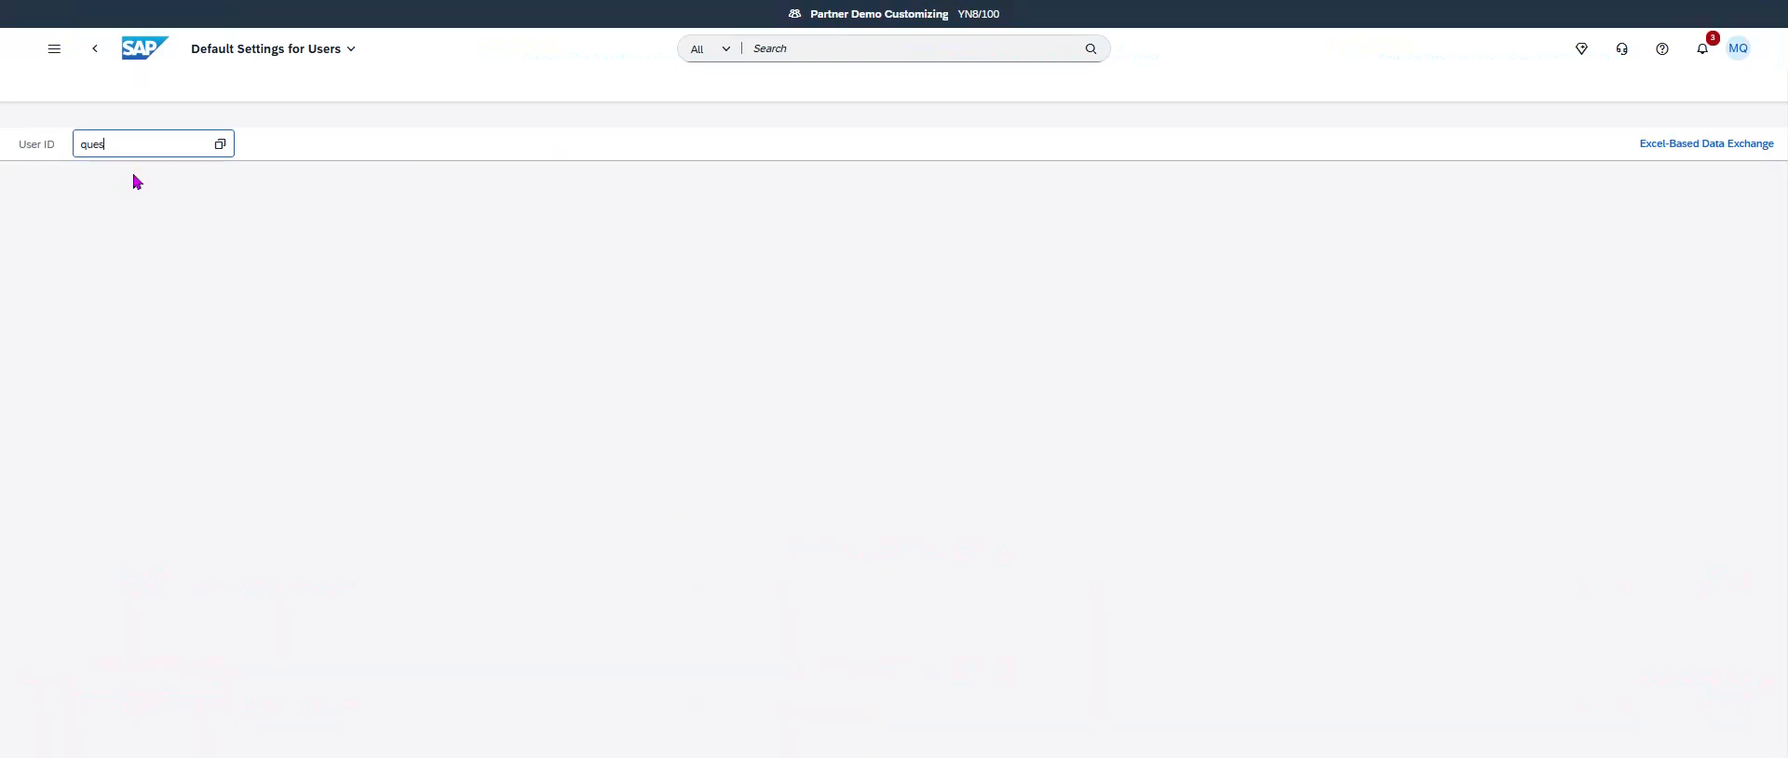
{"action": "left_click", "coordinate": [179, 209]}
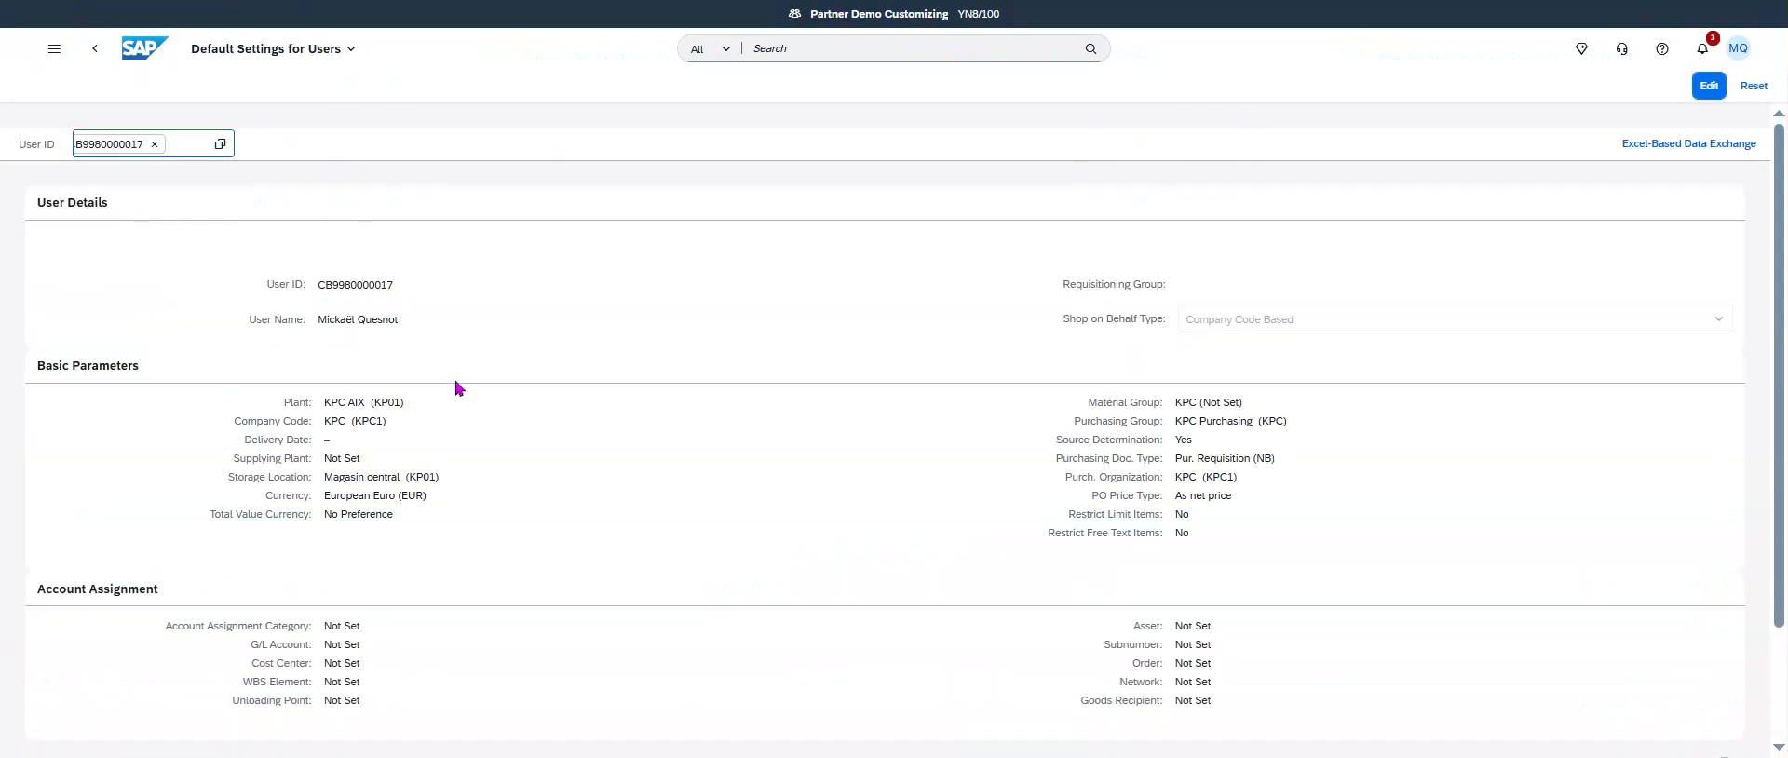
Assign requisitioning group Z001 (SOB testing) to the user's default settings and save them.
{"action": "left_click", "coordinate": [1709, 85]}
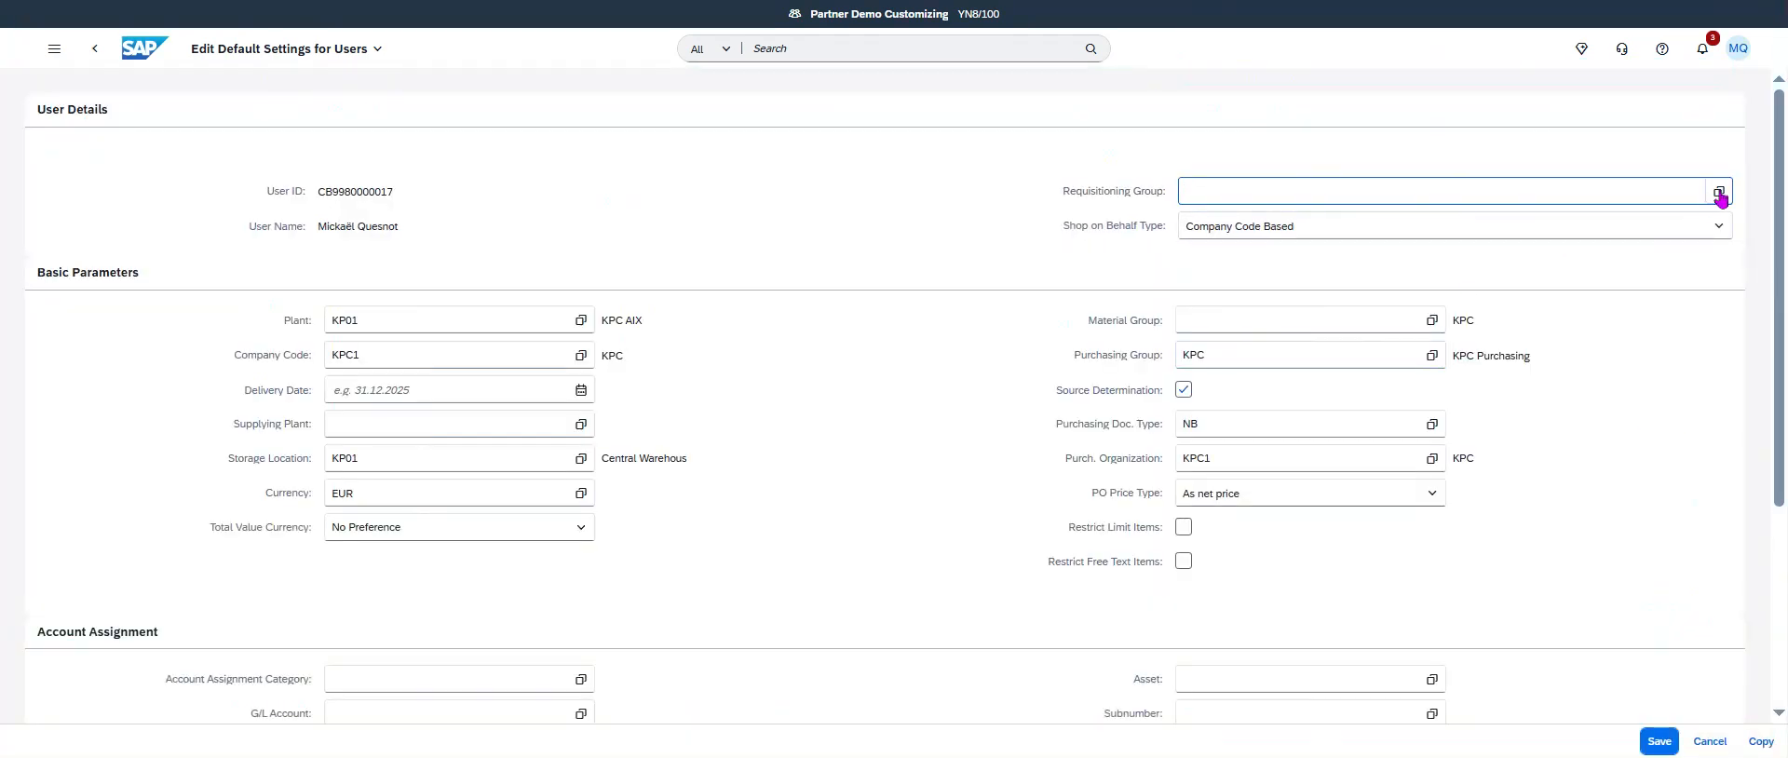
{"action": "left_click", "coordinate": [1720, 192]}
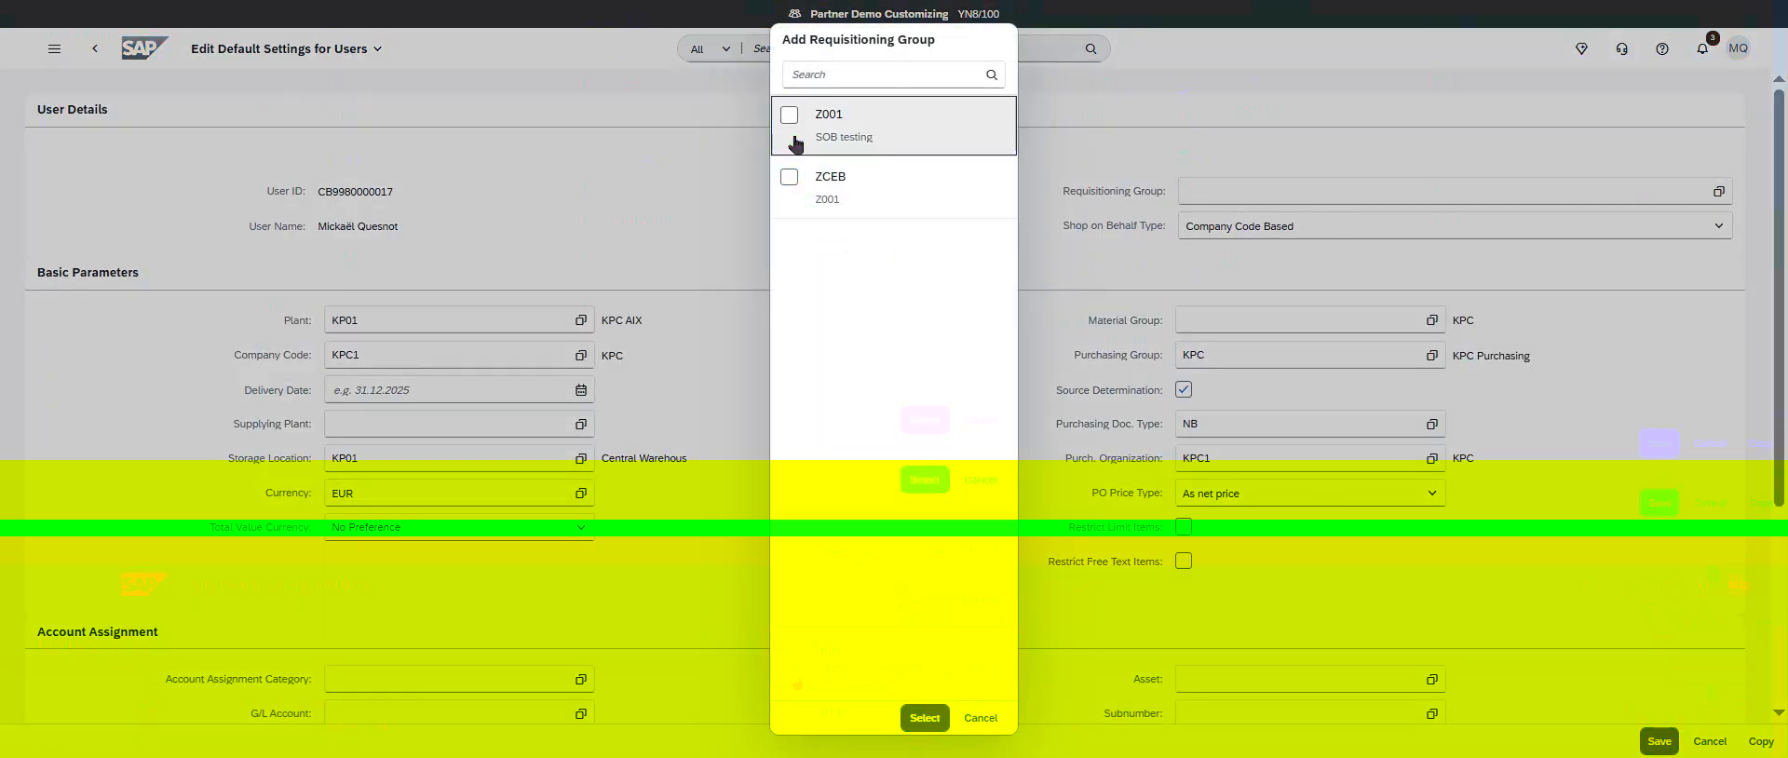
{"action": "left_click", "coordinate": [793, 140]}
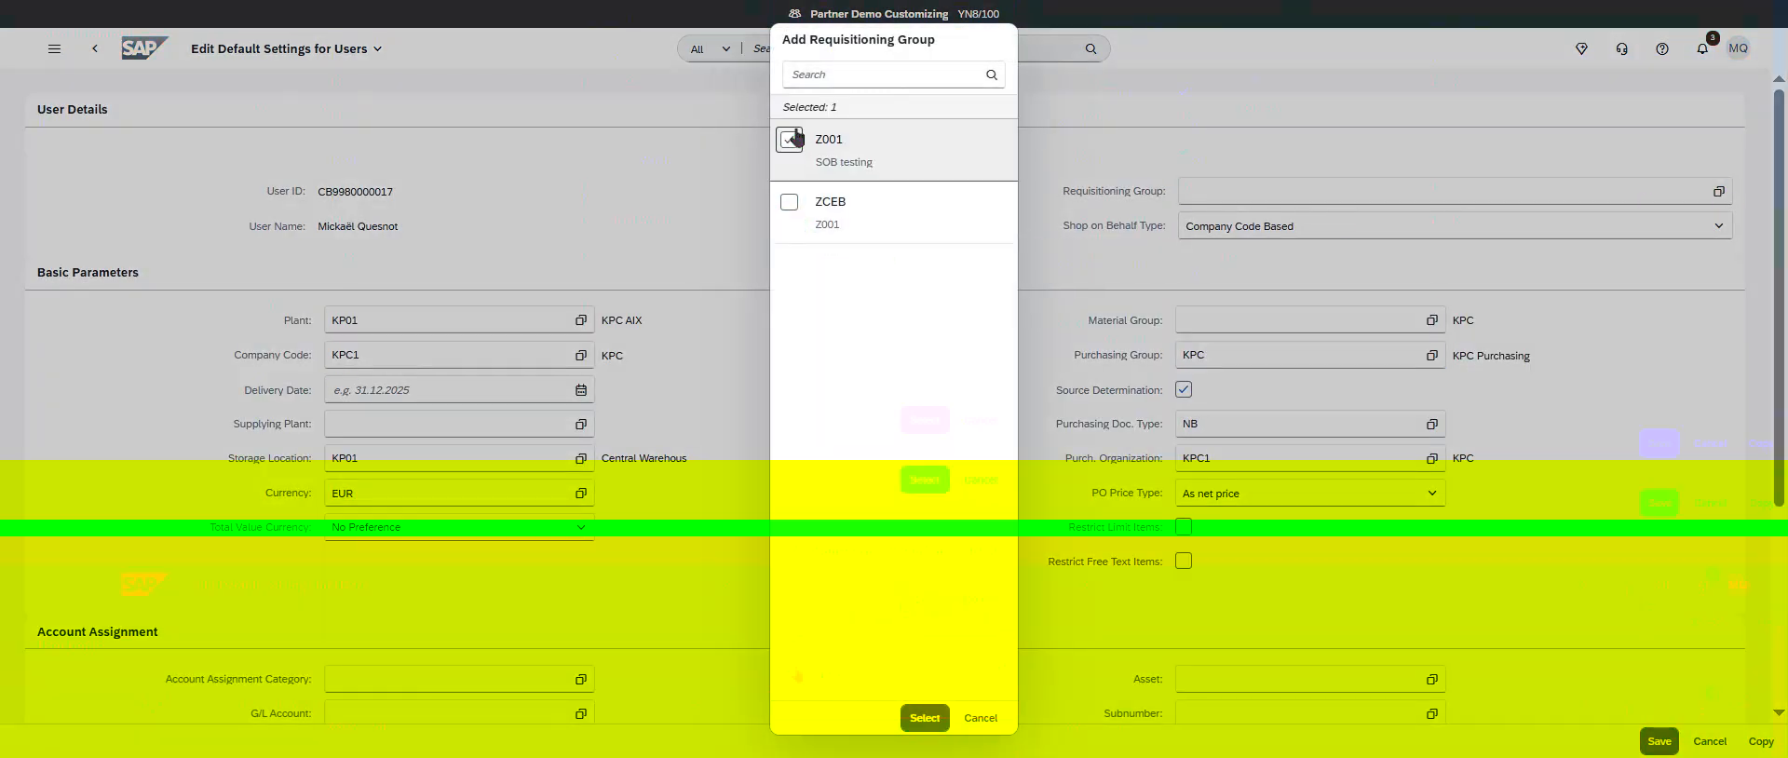
{"action": "left_click", "coordinate": [923, 718]}
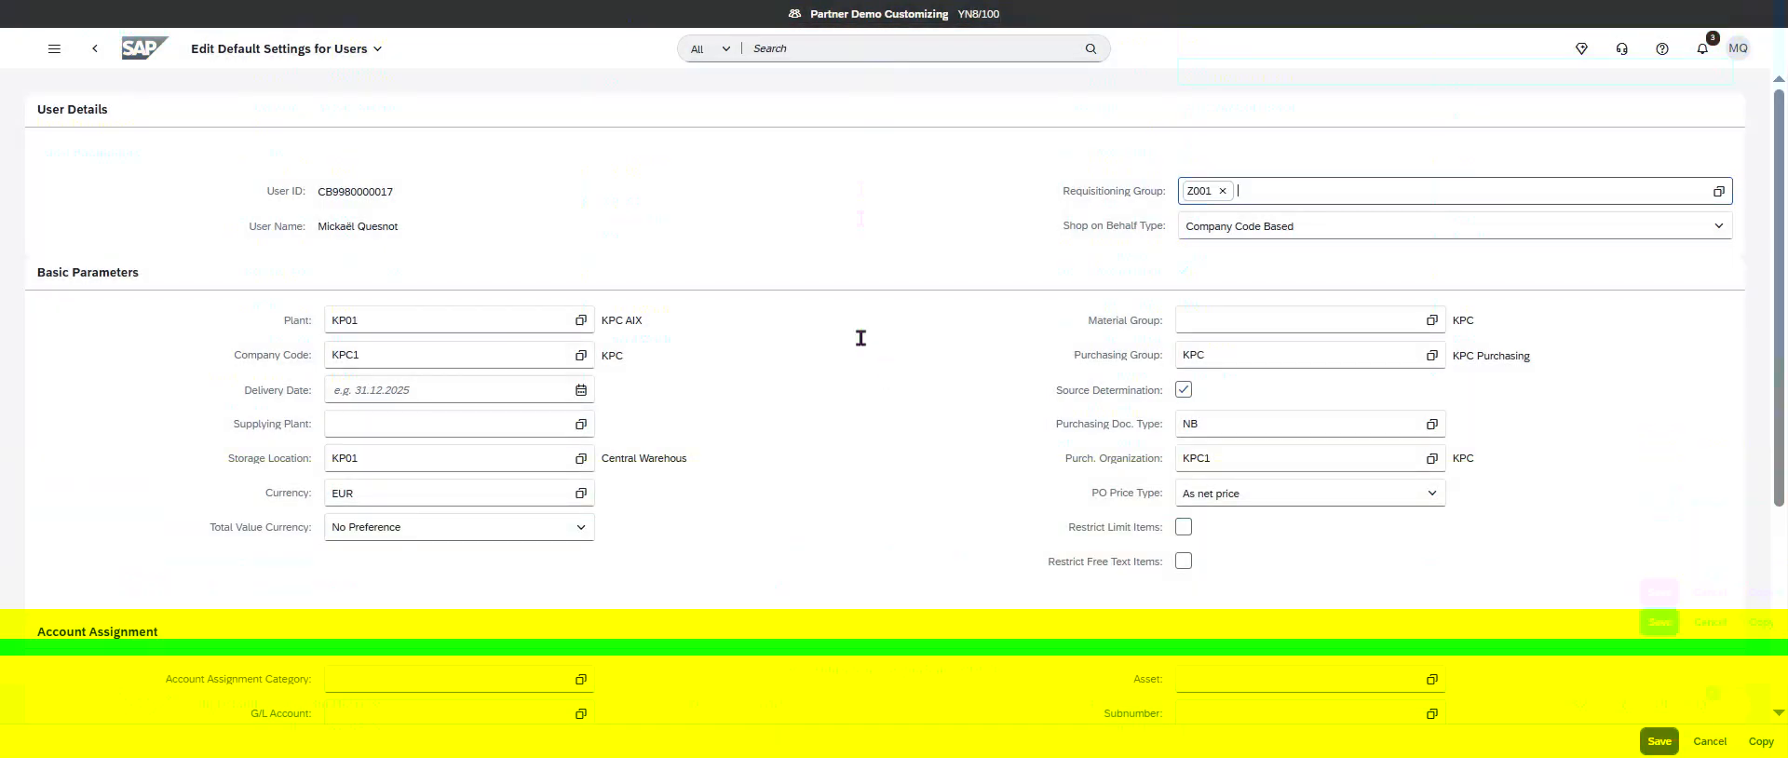
{"action": "left_click", "coordinate": [1659, 742]}
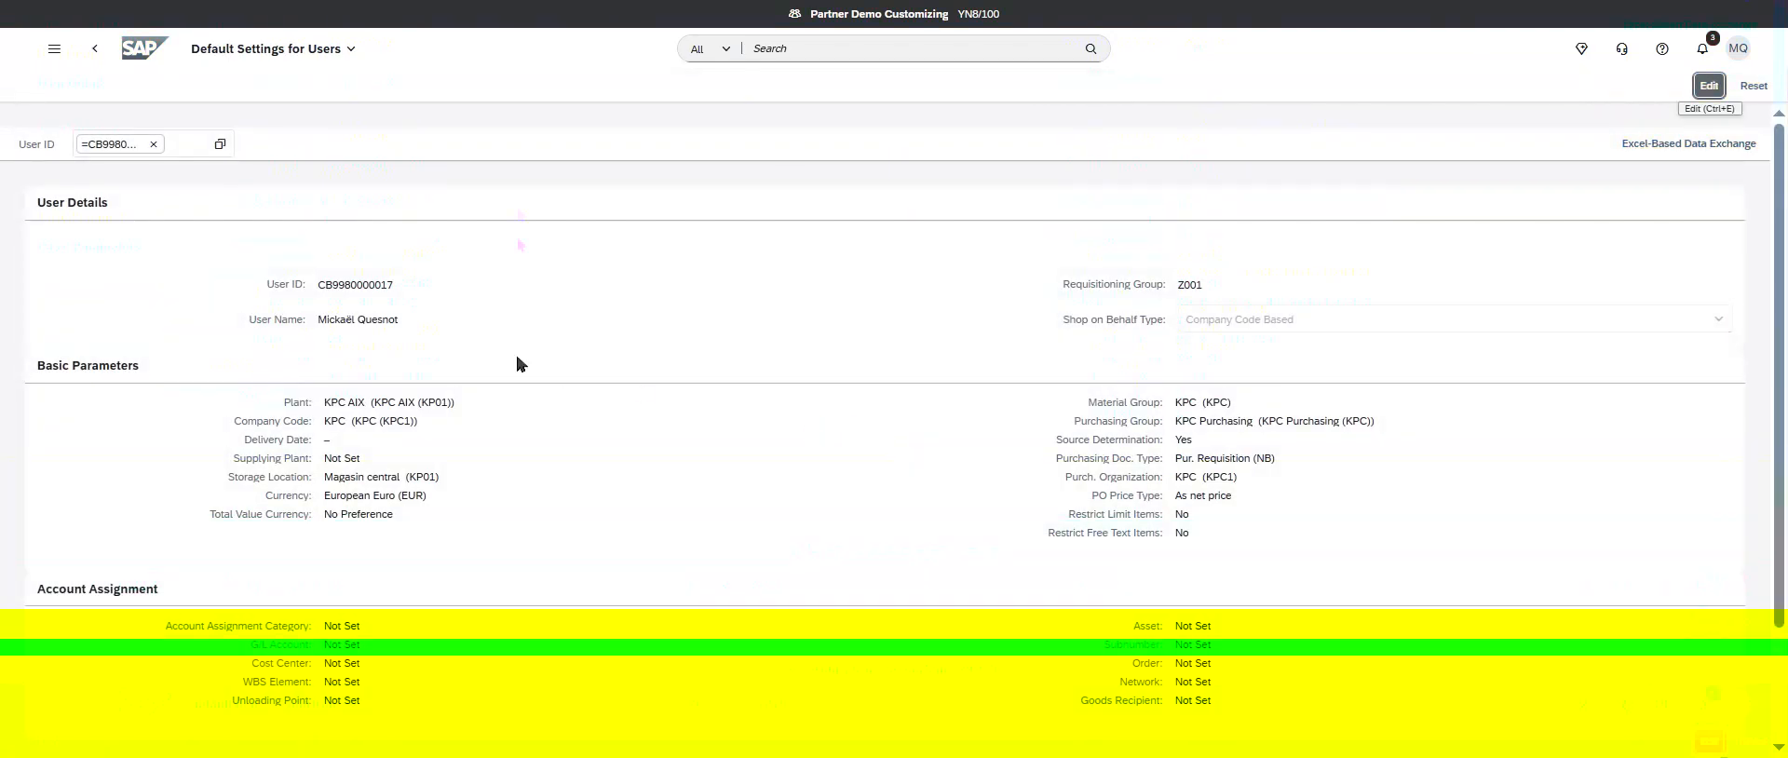
Return to the home page, review the recent activities, and run the filter in My Purchase Requisitions.
{"action": "left_click", "coordinate": [143, 52]}
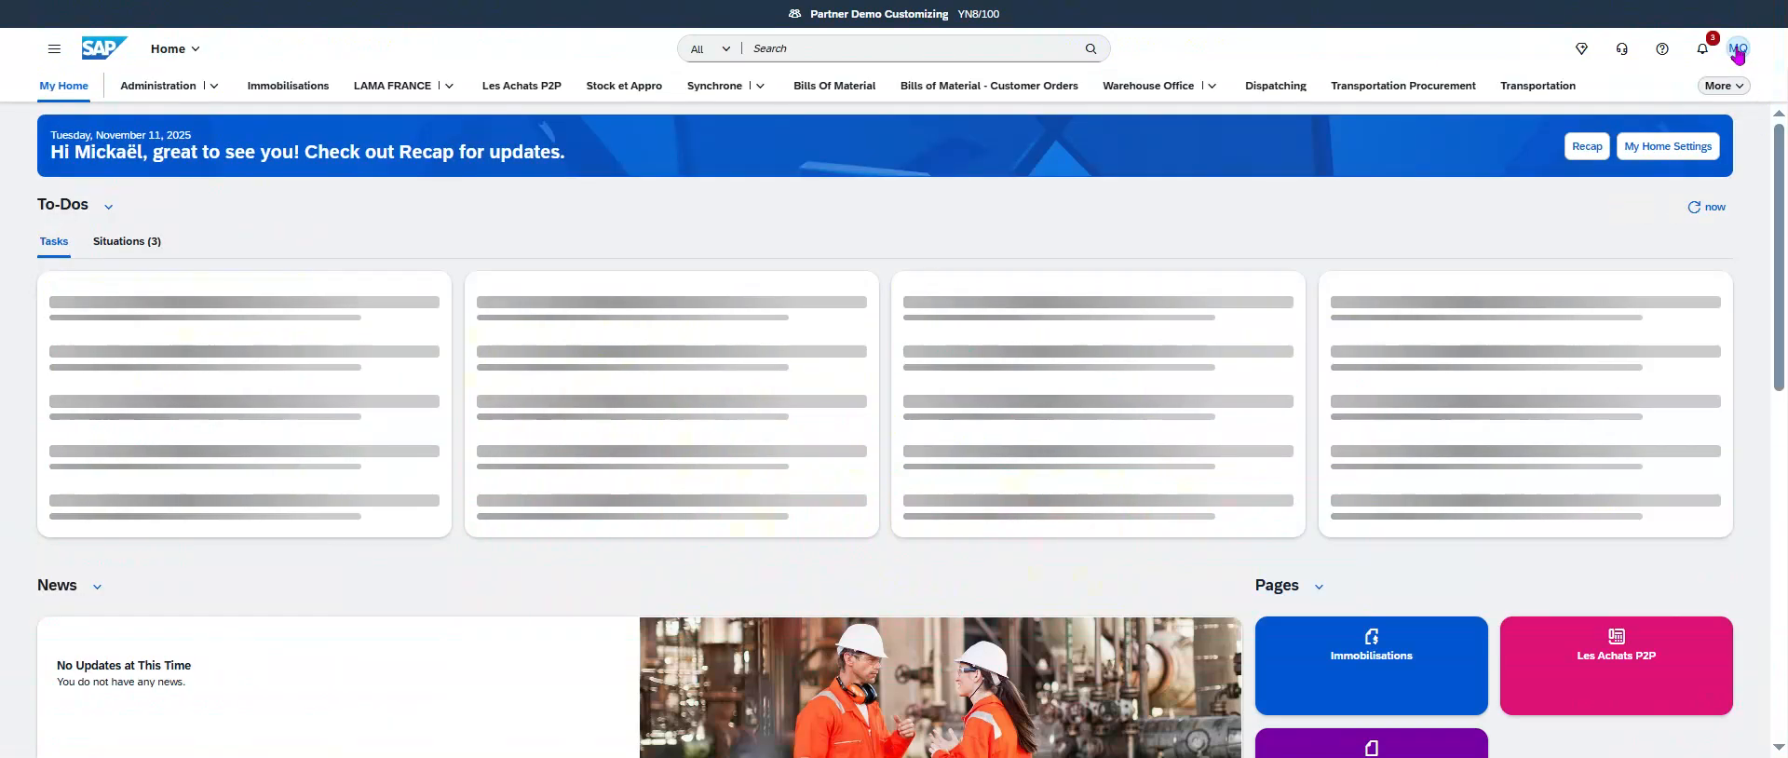
{"action": "left_click", "coordinate": [1738, 54]}
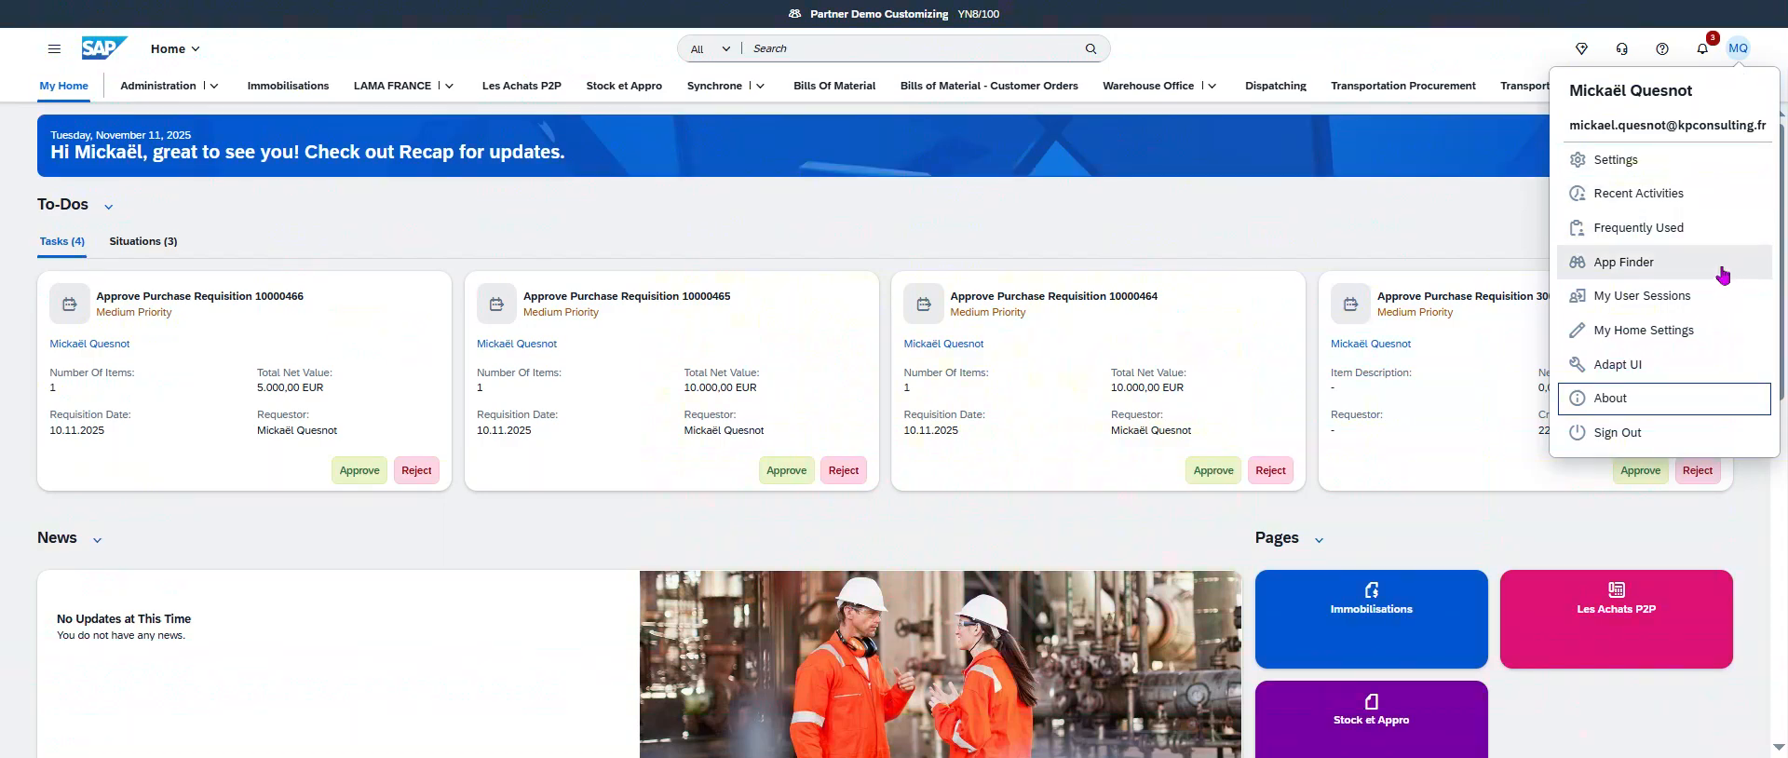
{"action": "left_click", "coordinate": [1685, 194]}
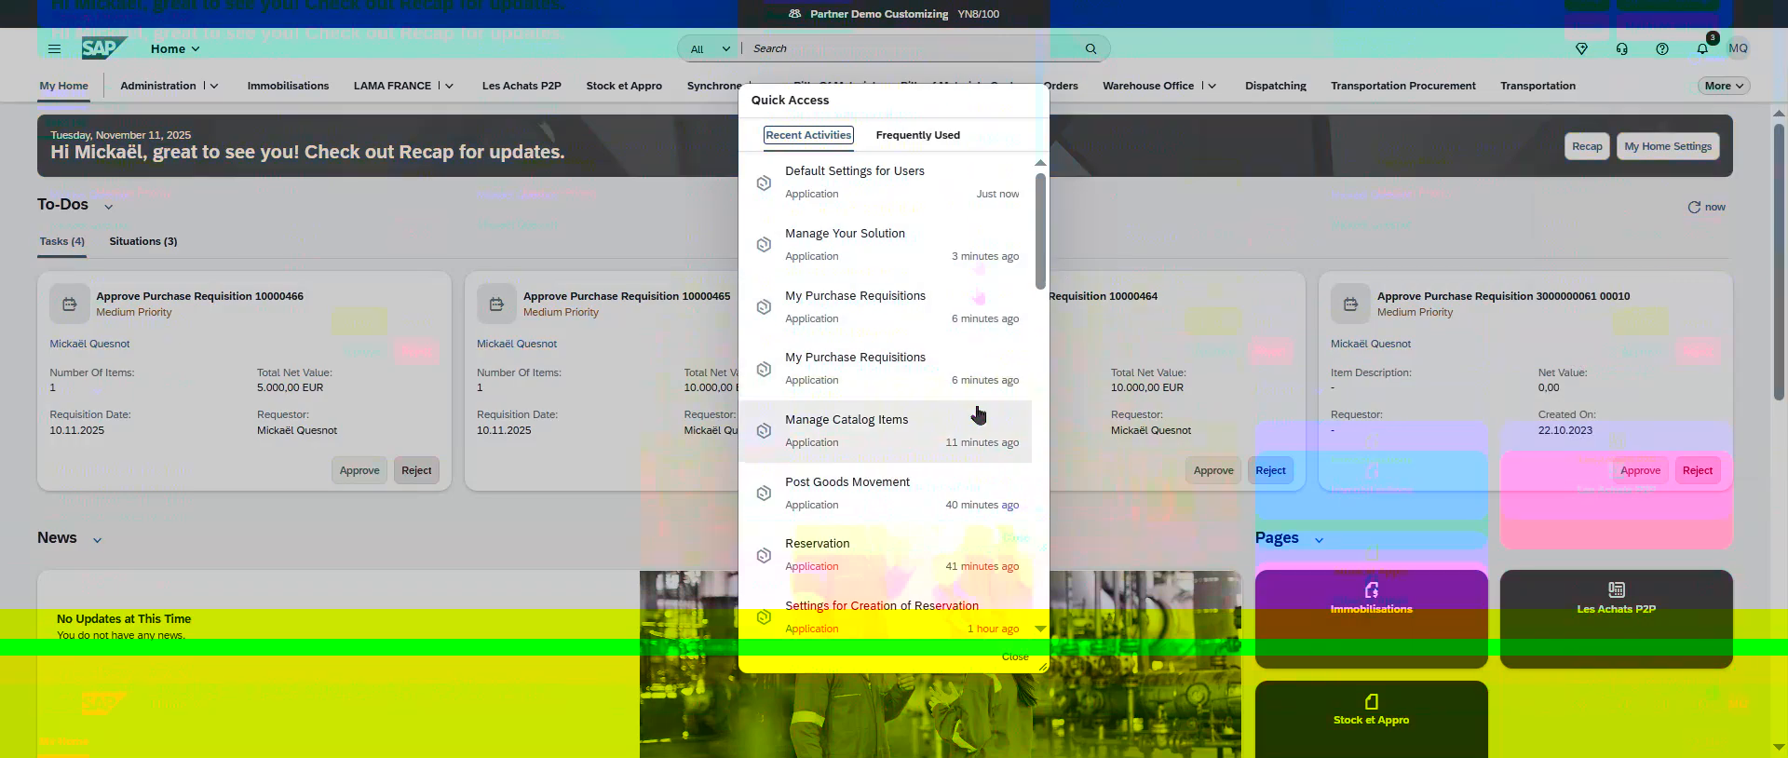
{"action": "left_click", "coordinate": [1195, 404]}
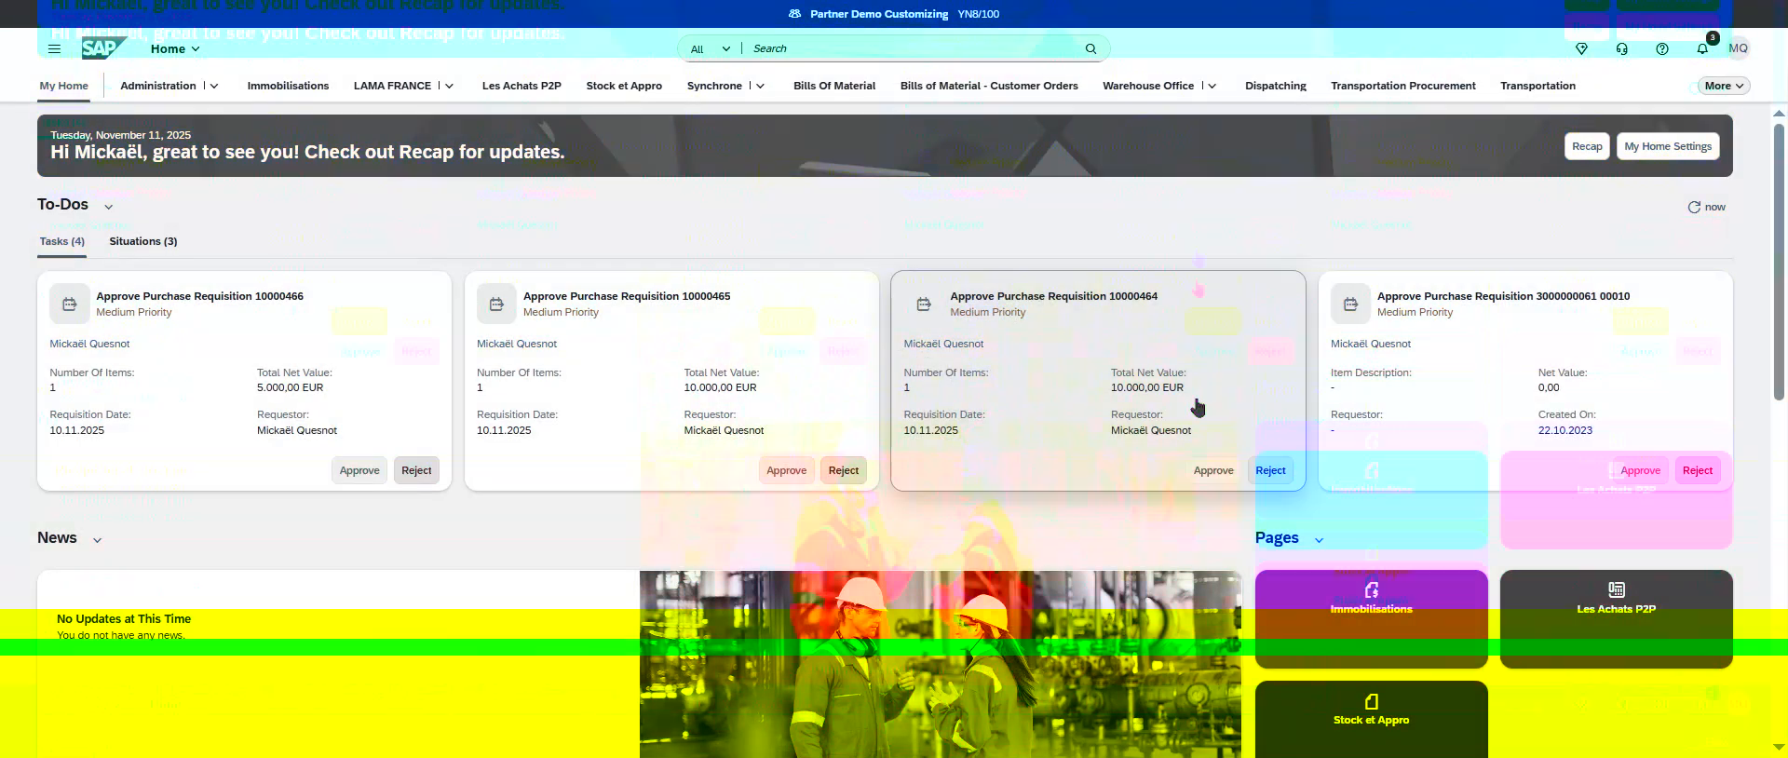
{"action": "left_click", "coordinate": [631, 467]}
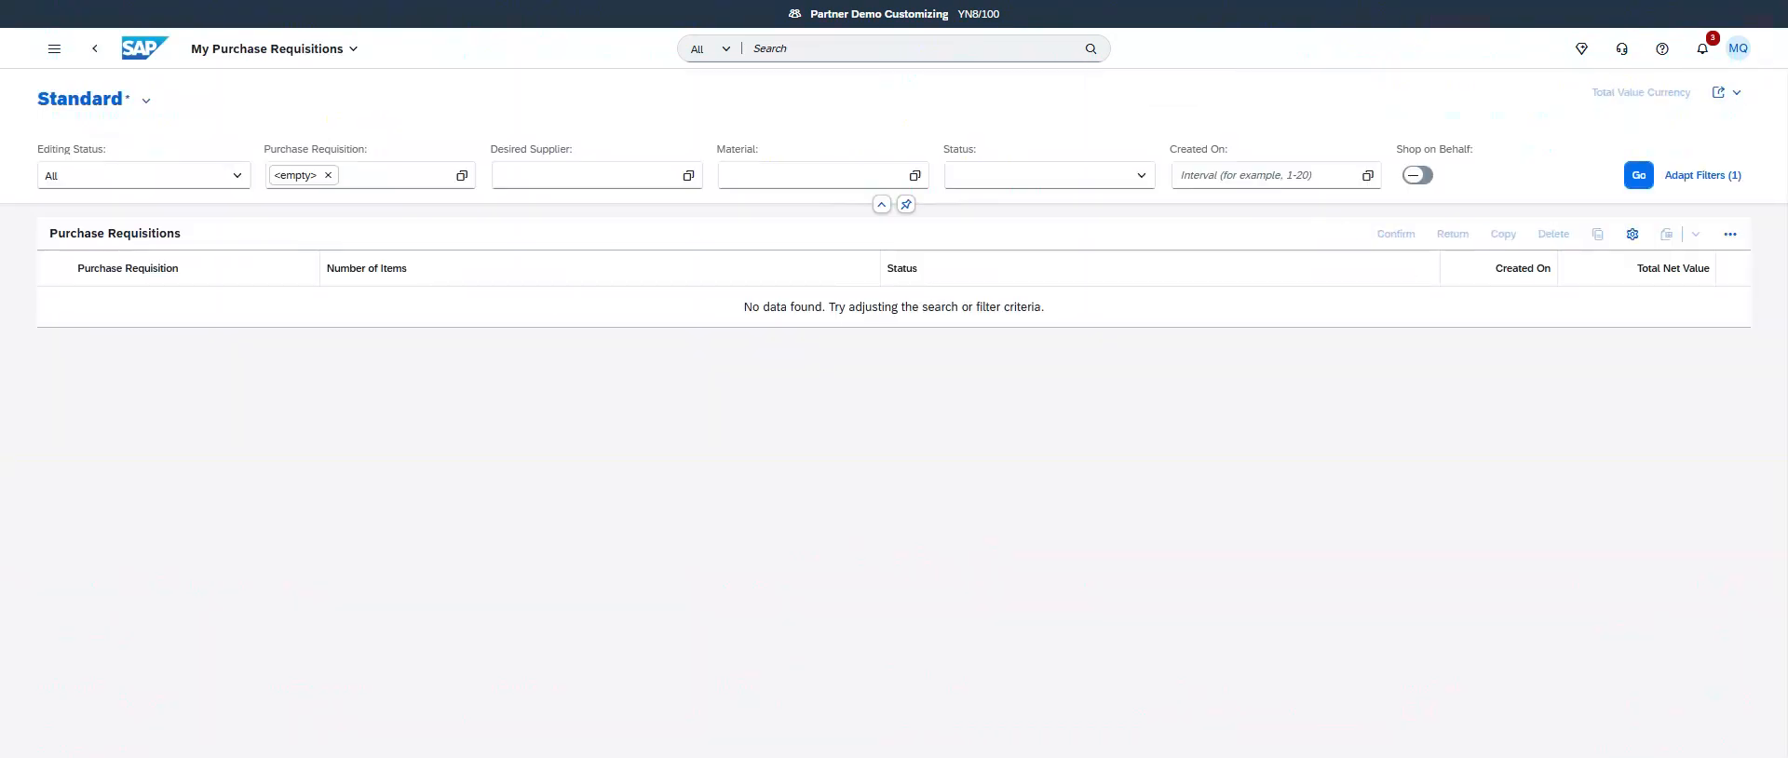
{"action": "left_click", "coordinate": [1637, 182]}
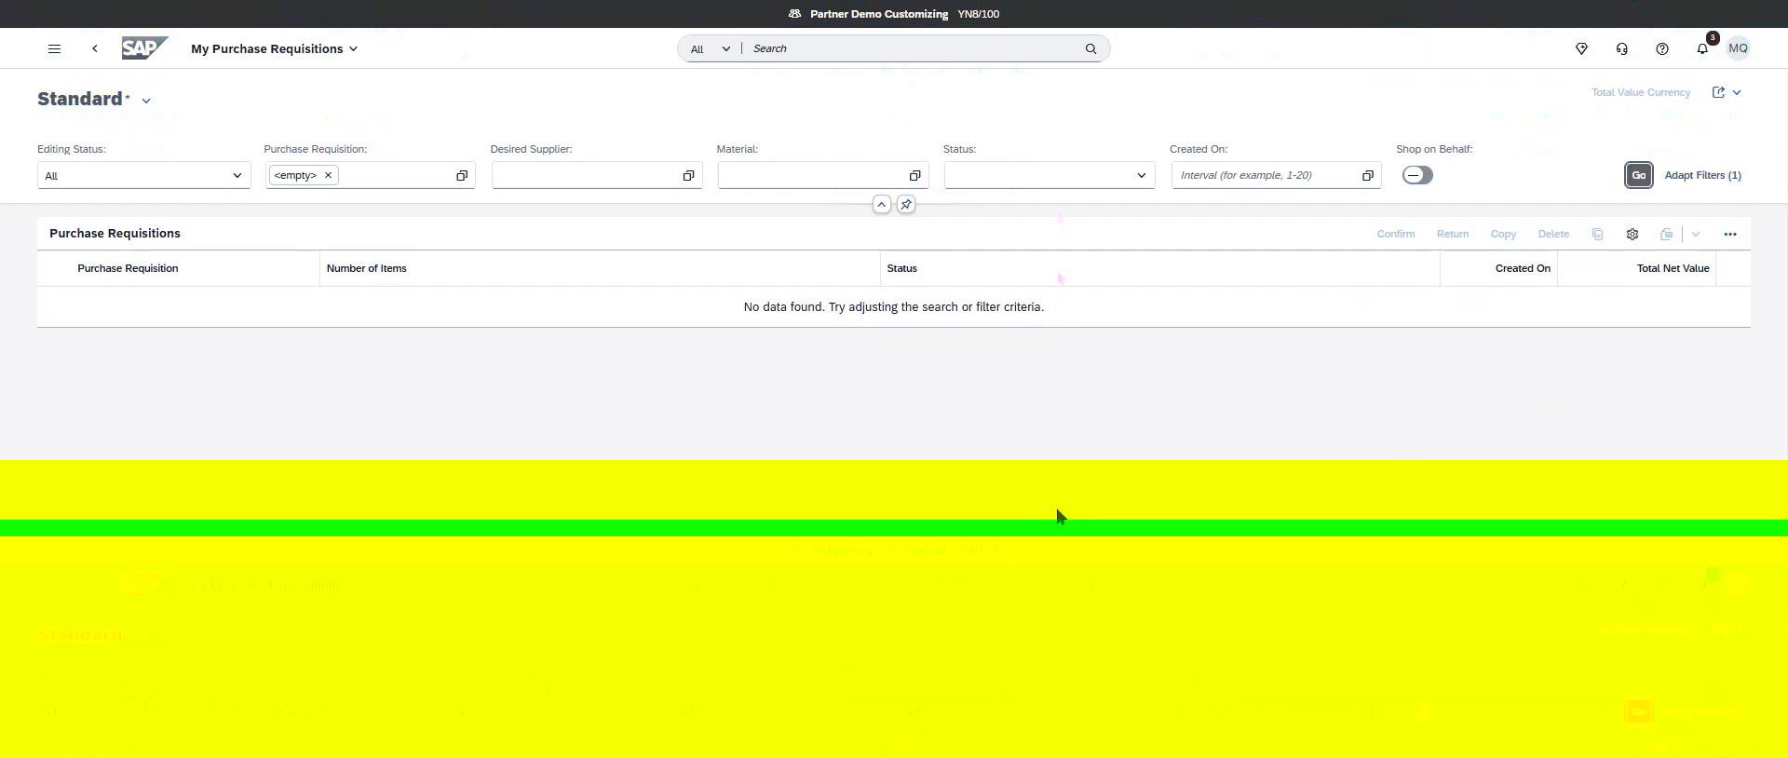
Search the apps for my purchase re and open My Purchase Requisitions.
{"action": "left_click", "coordinate": [799, 49]}
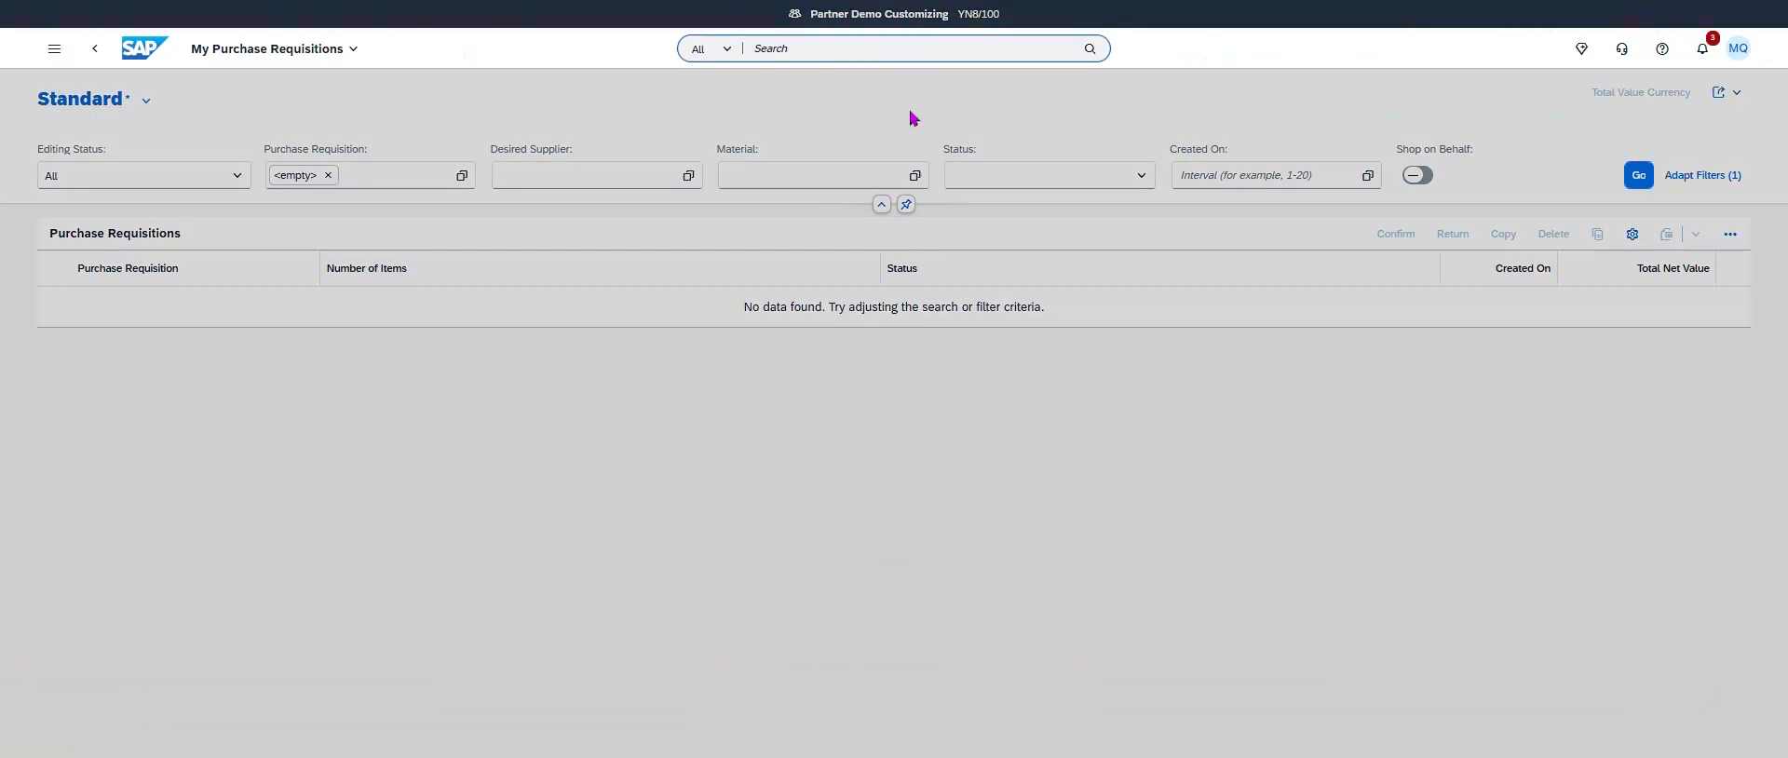
{"action": "type", "text": "my"}
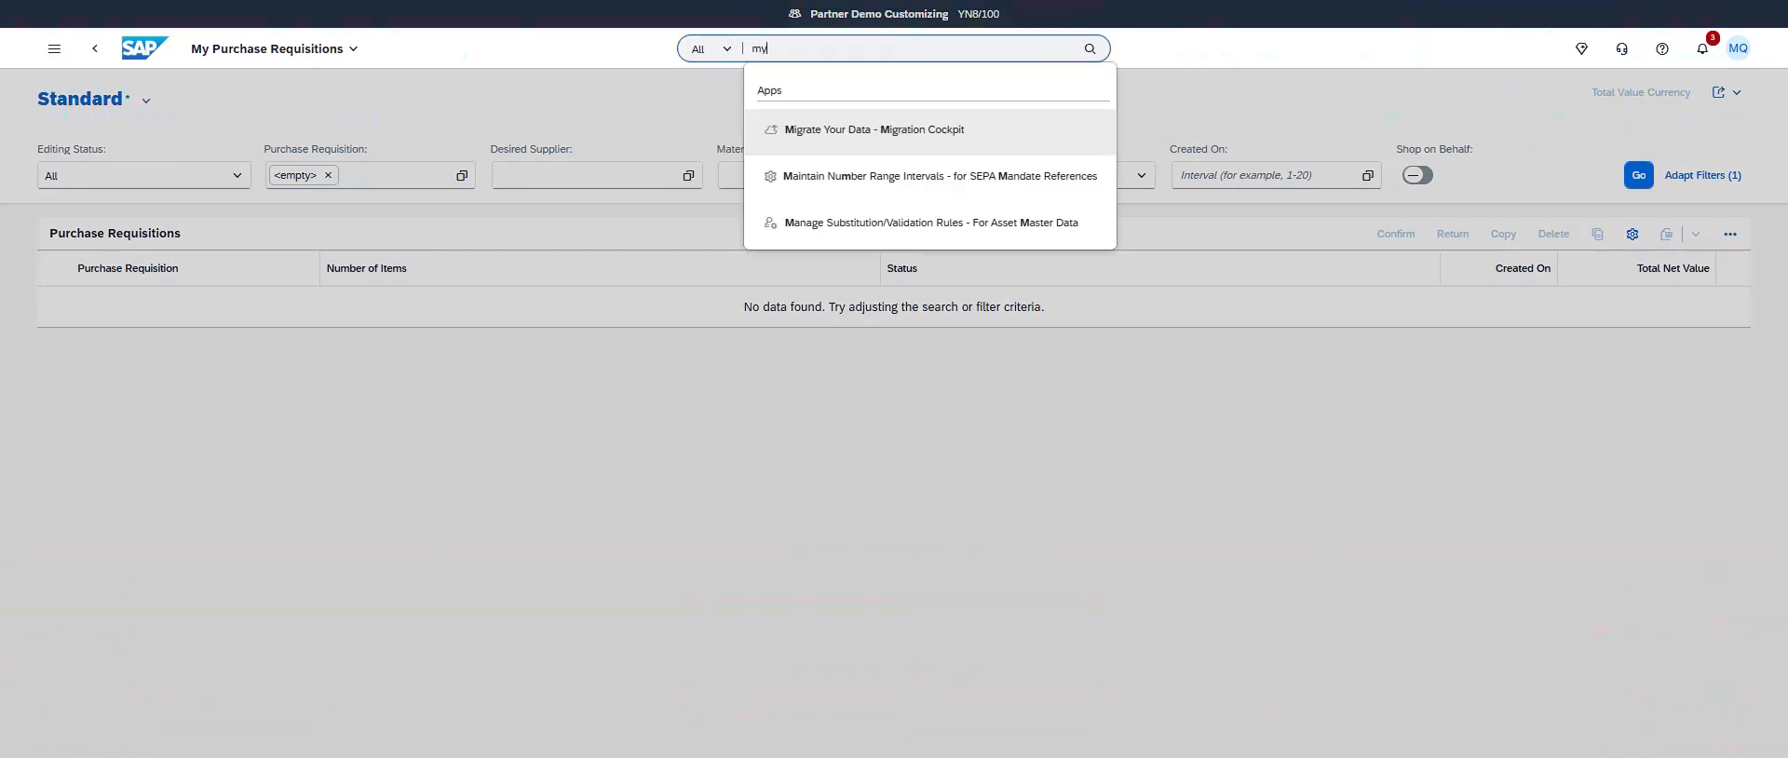
{"action": "type", "text": " purchase re"}
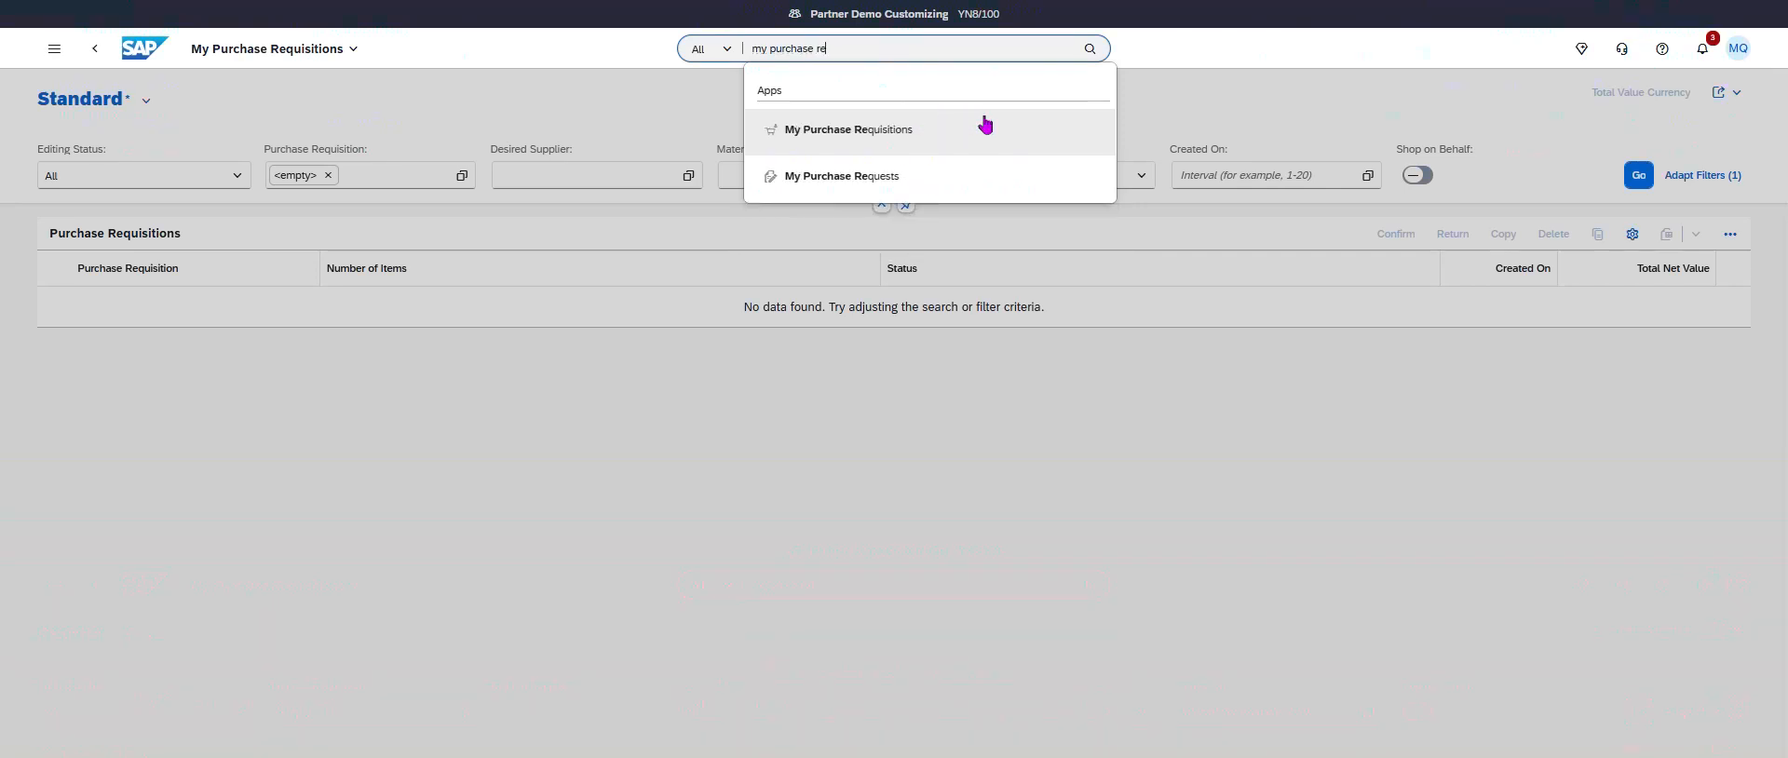
{"action": "left_click", "coordinate": [922, 152]}
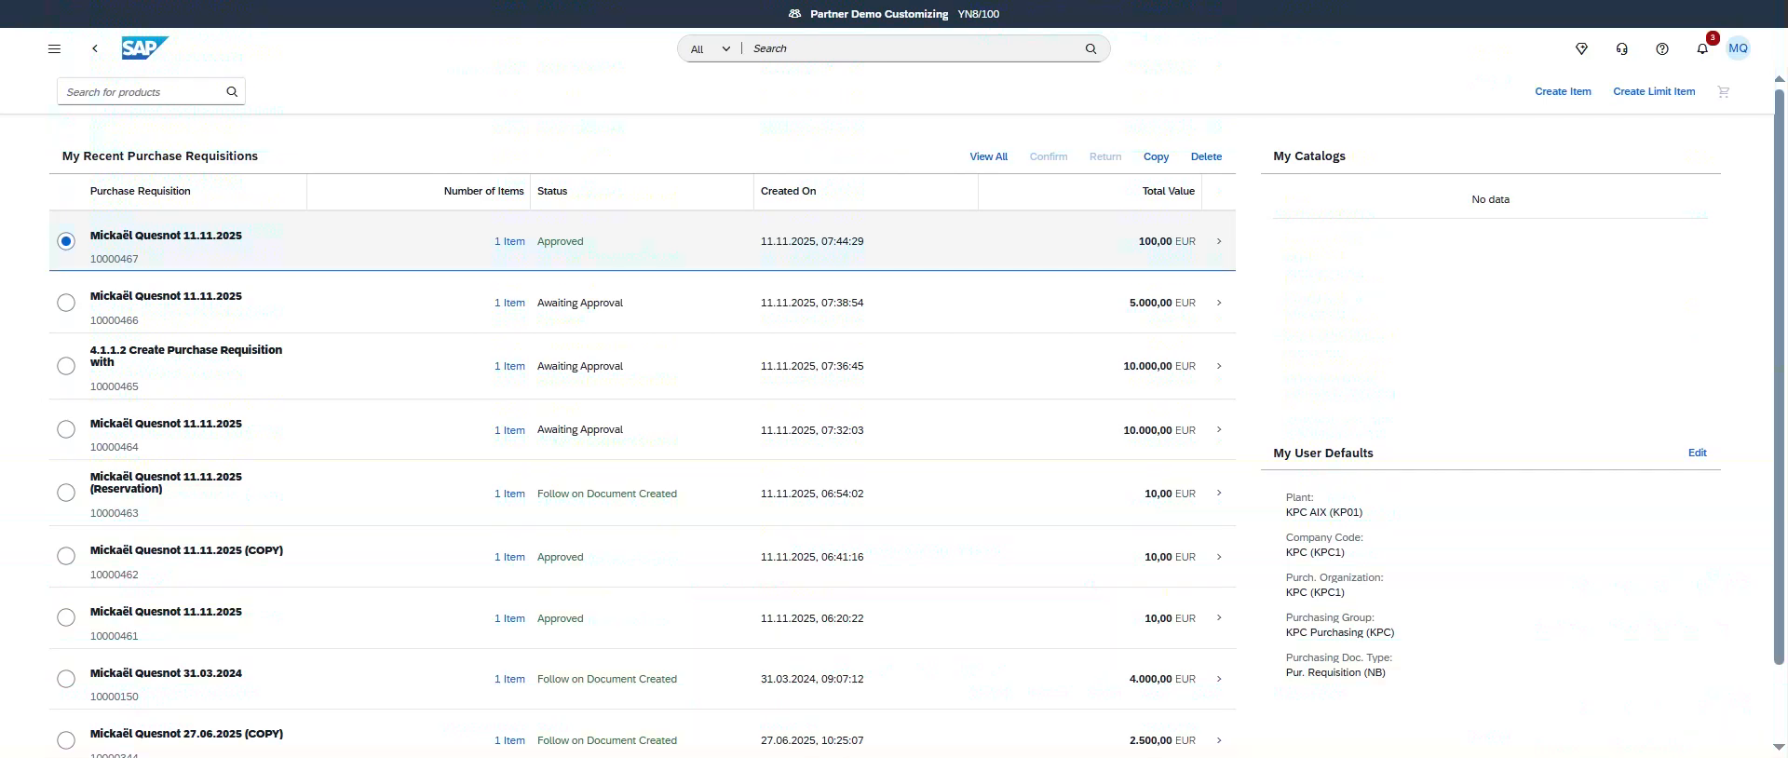
Go back to the home page and open the Manage Purchase Requisitions - Professional app.
{"action": "left_click", "coordinate": [157, 93]}
{"action": "left_click", "coordinate": [144, 47]}
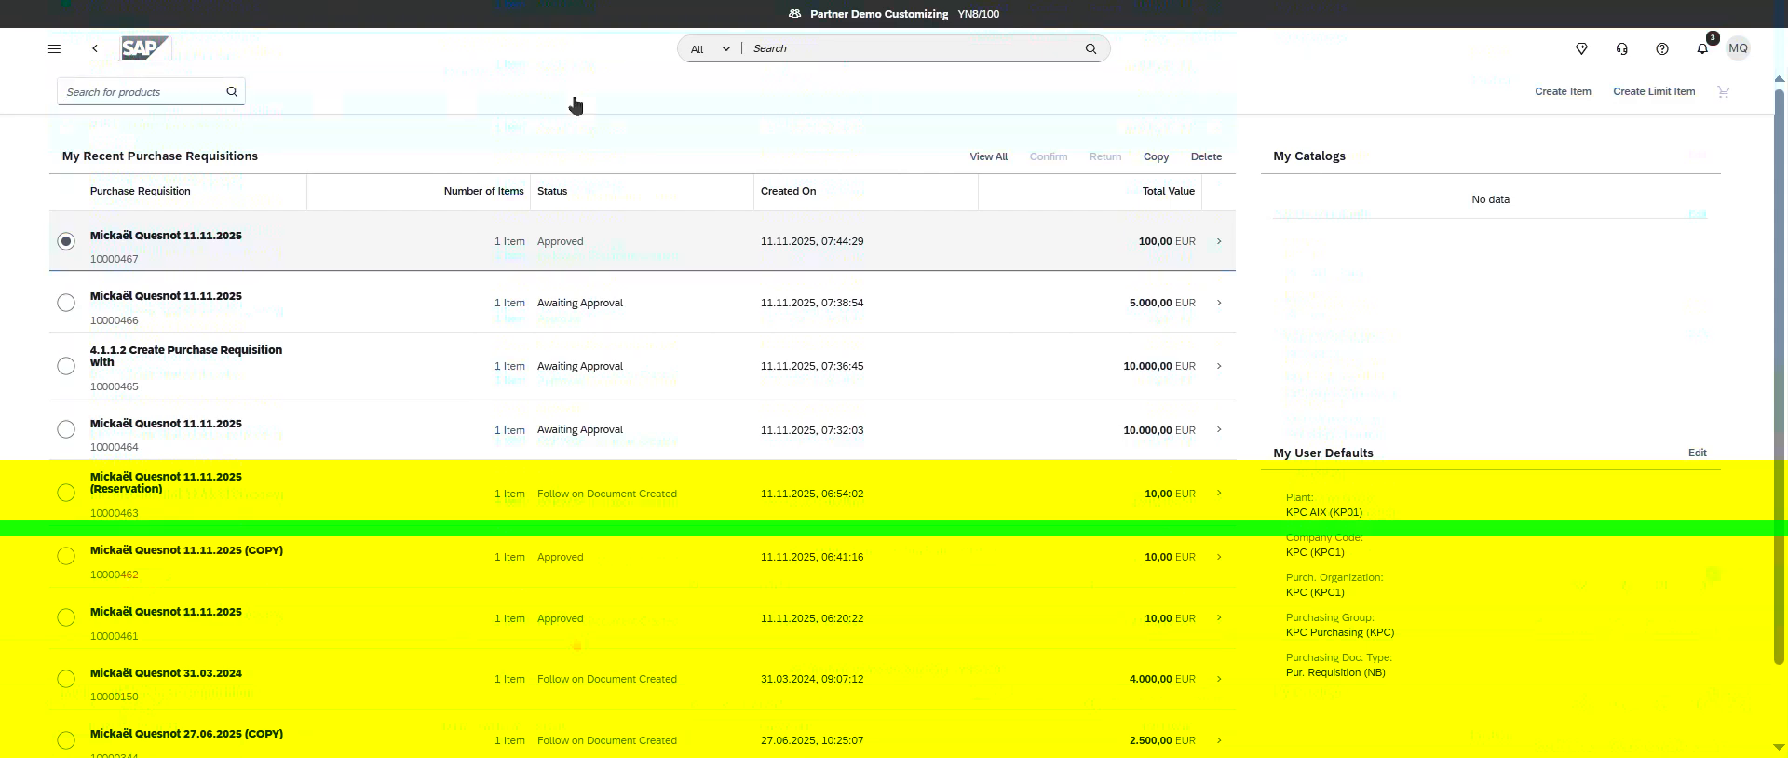
{"action": "left_click", "coordinate": [816, 40]}
{"action": "type", "text": "m"}
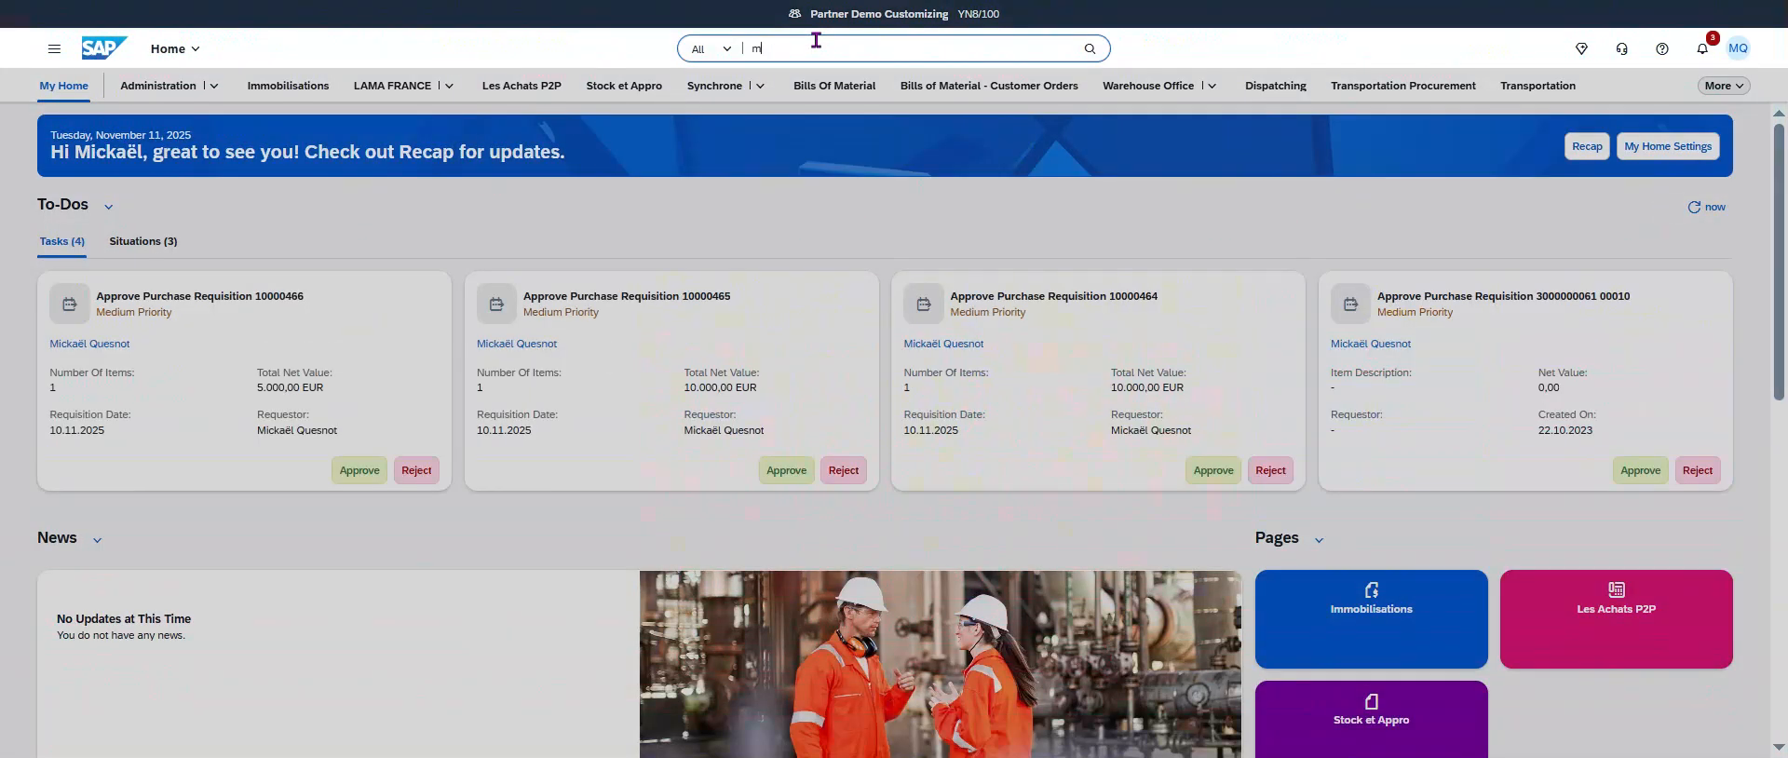
{"action": "type", "text": "anage purch"}
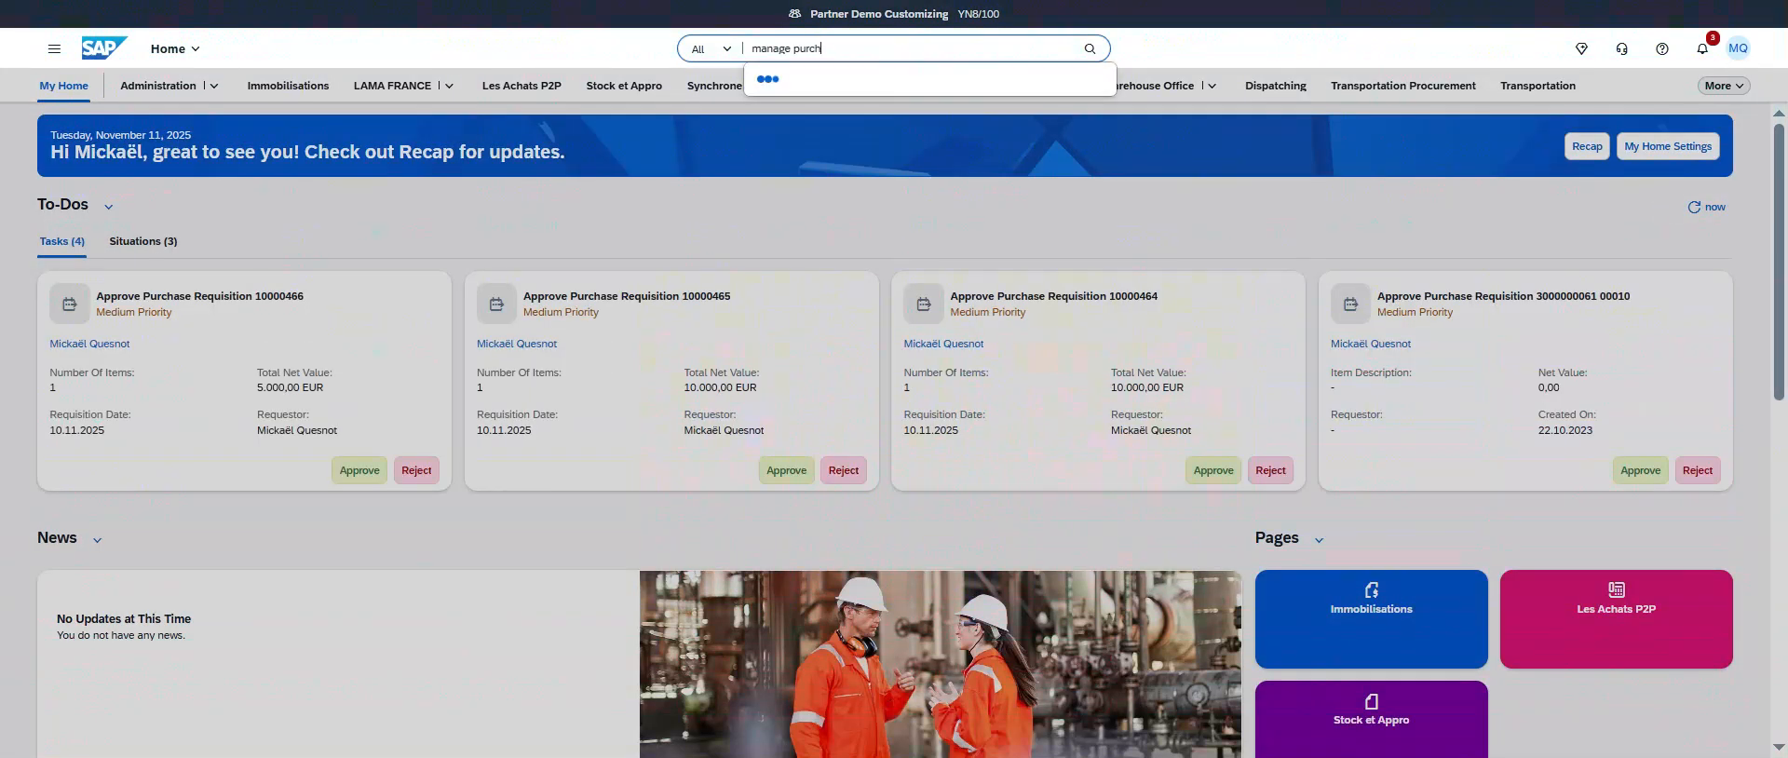
{"action": "type", "text": "ase"}
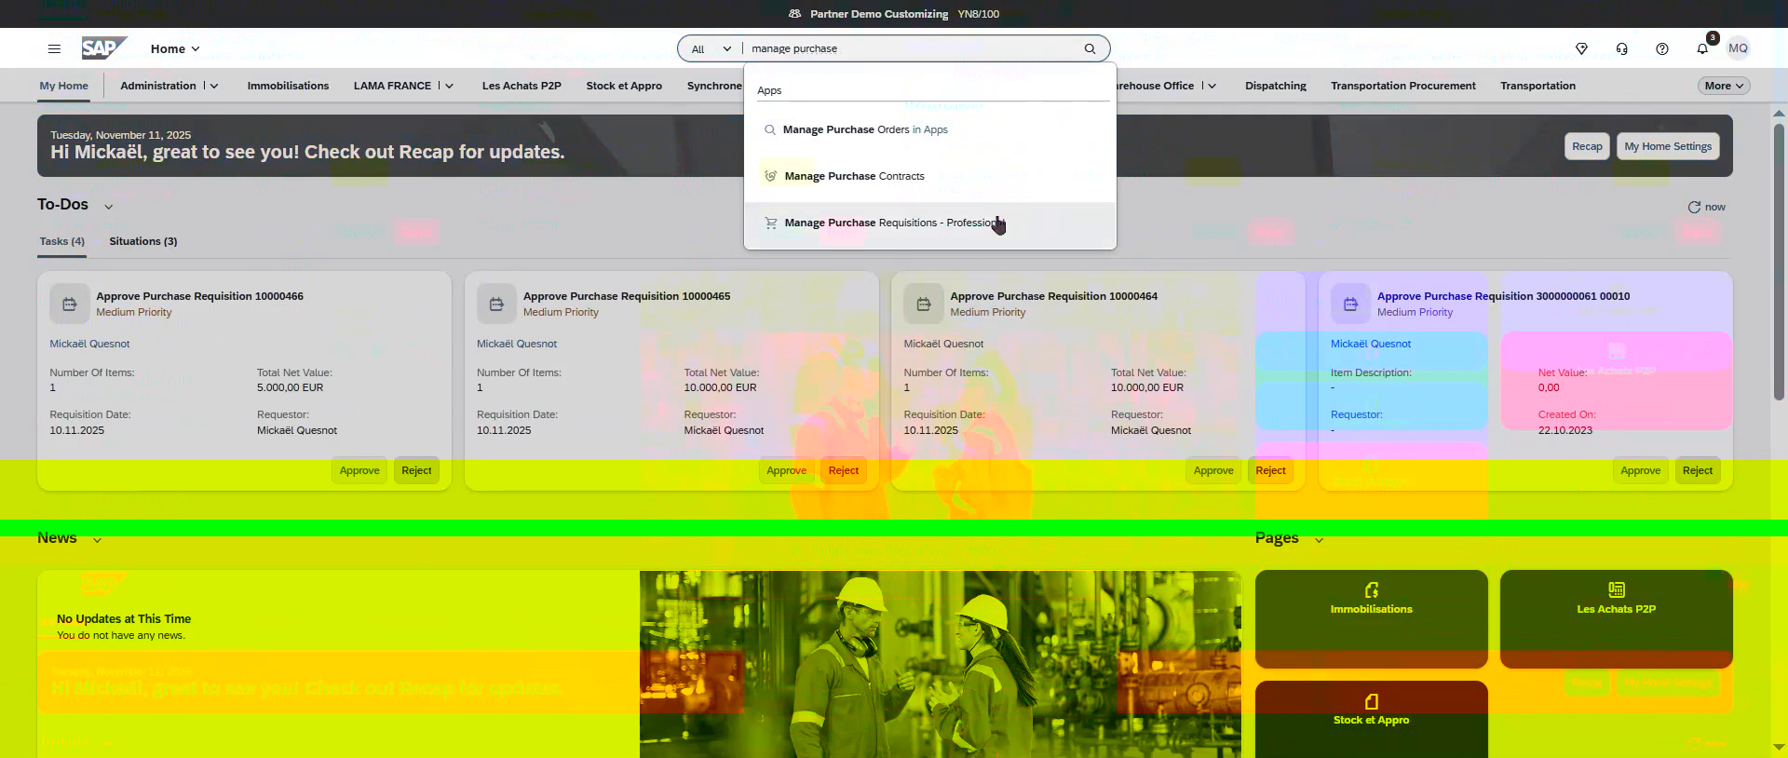
{"action": "left_click", "coordinate": [909, 228]}
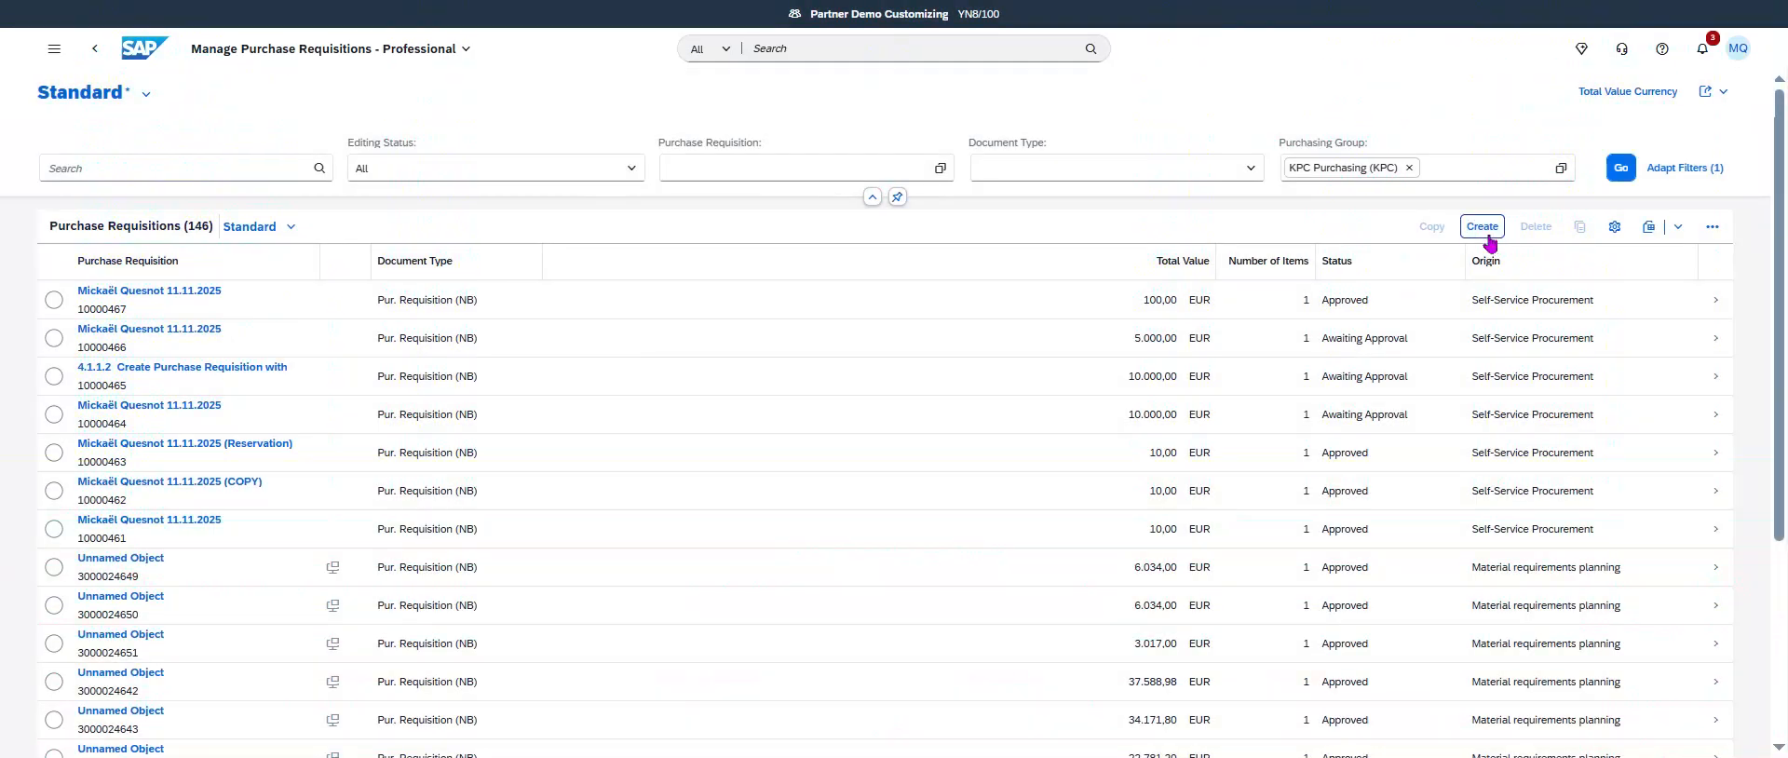
Start a new purchase requisition and add the Office supply item to it from the cross-catalog search.
{"action": "left_click", "coordinate": [1486, 231]}
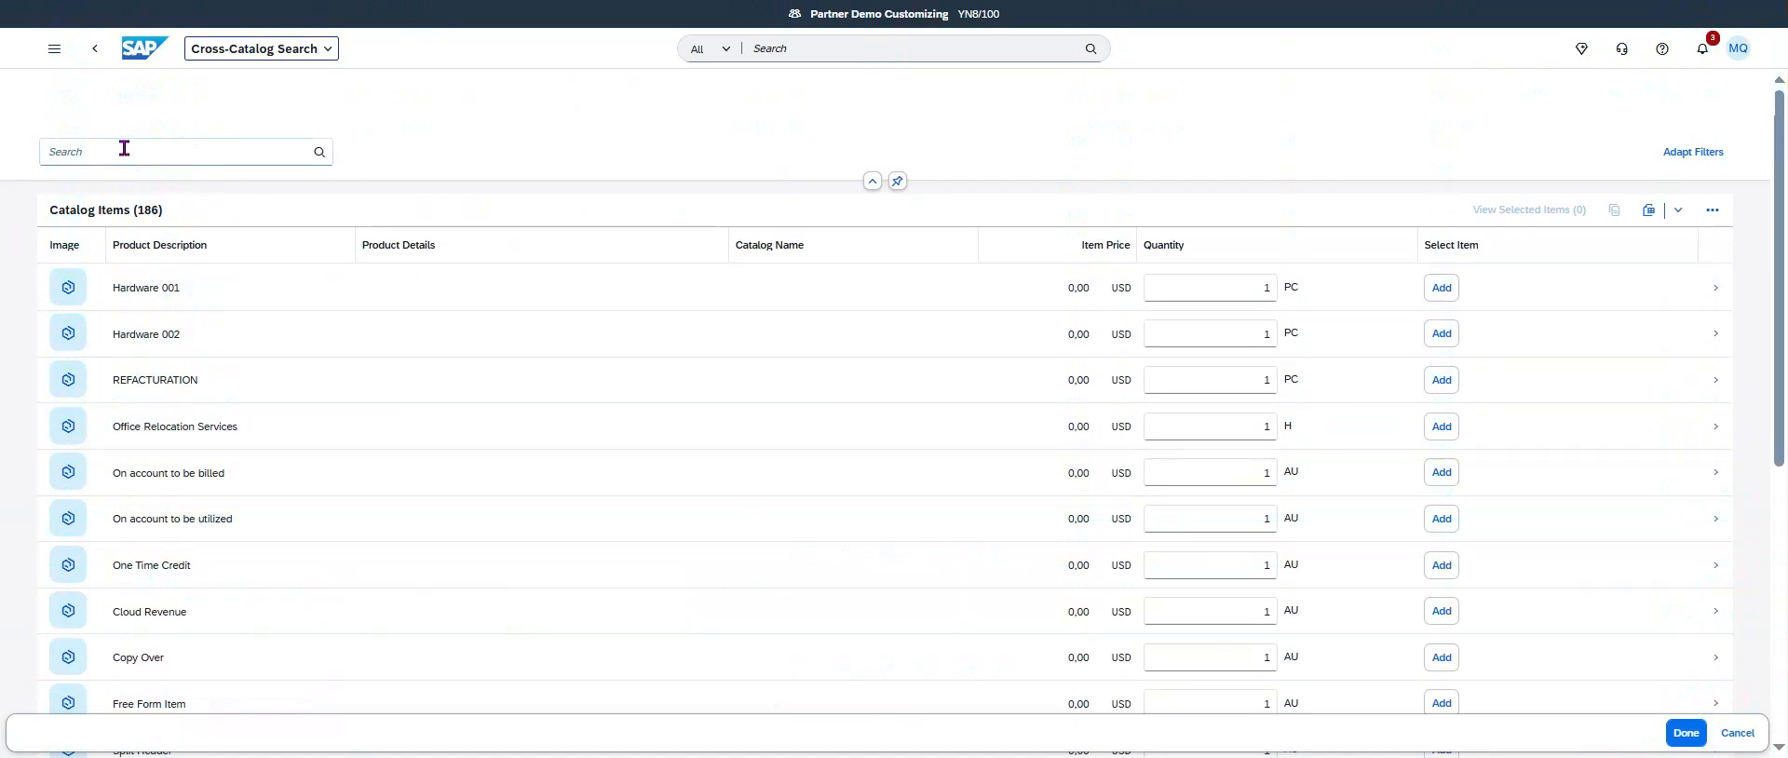
{"action": "type", "text": "office"}
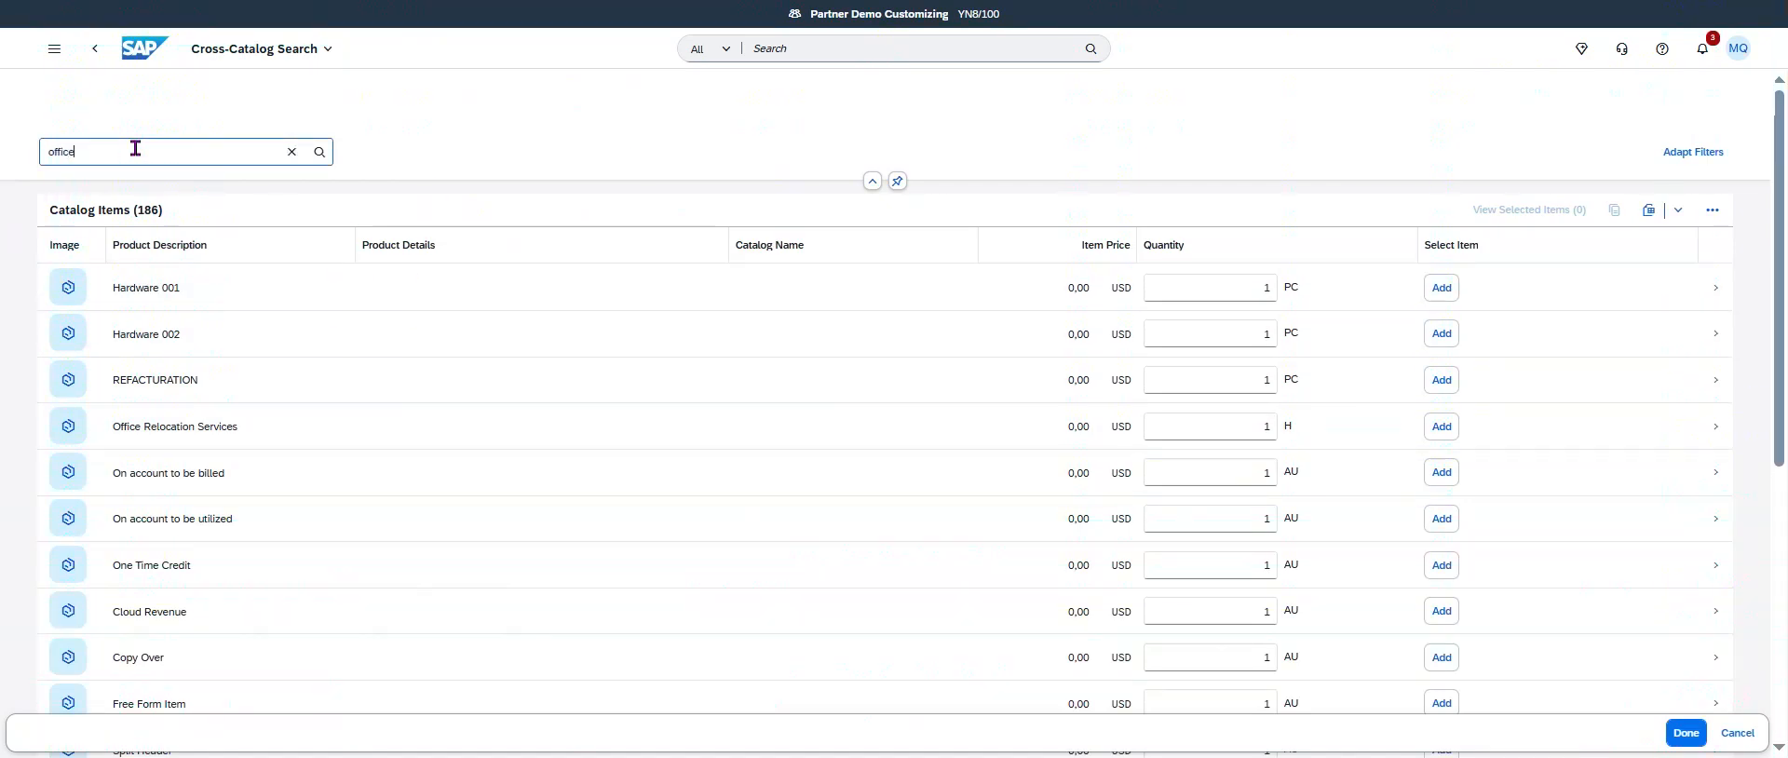
{"action": "type", "text": " supply"}
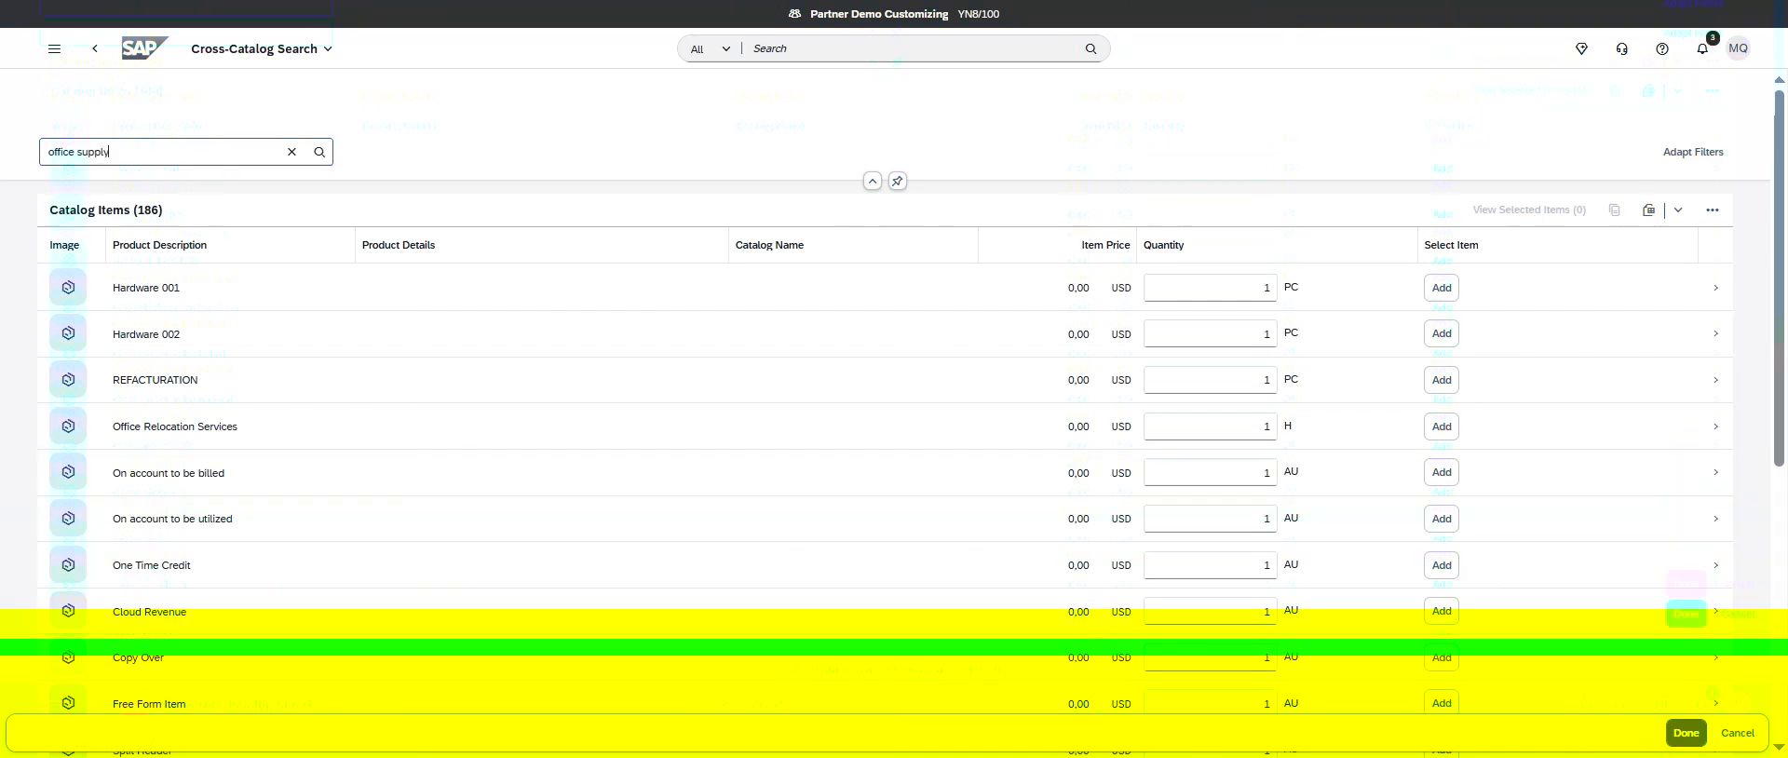
{"action": "key", "text": "Return"}
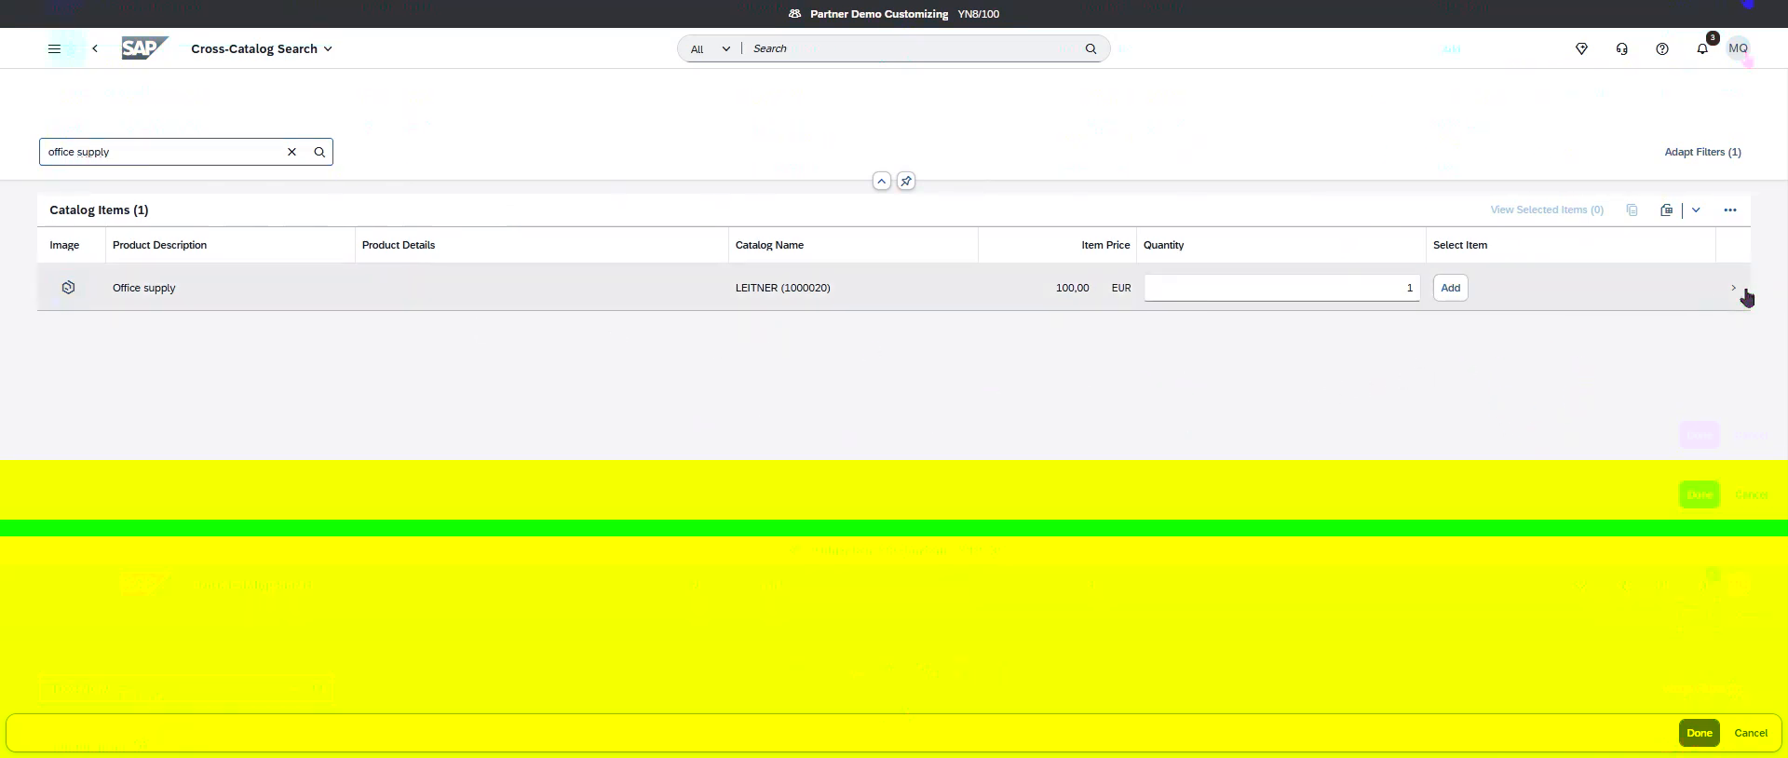
{"action": "left_click", "coordinate": [1452, 290]}
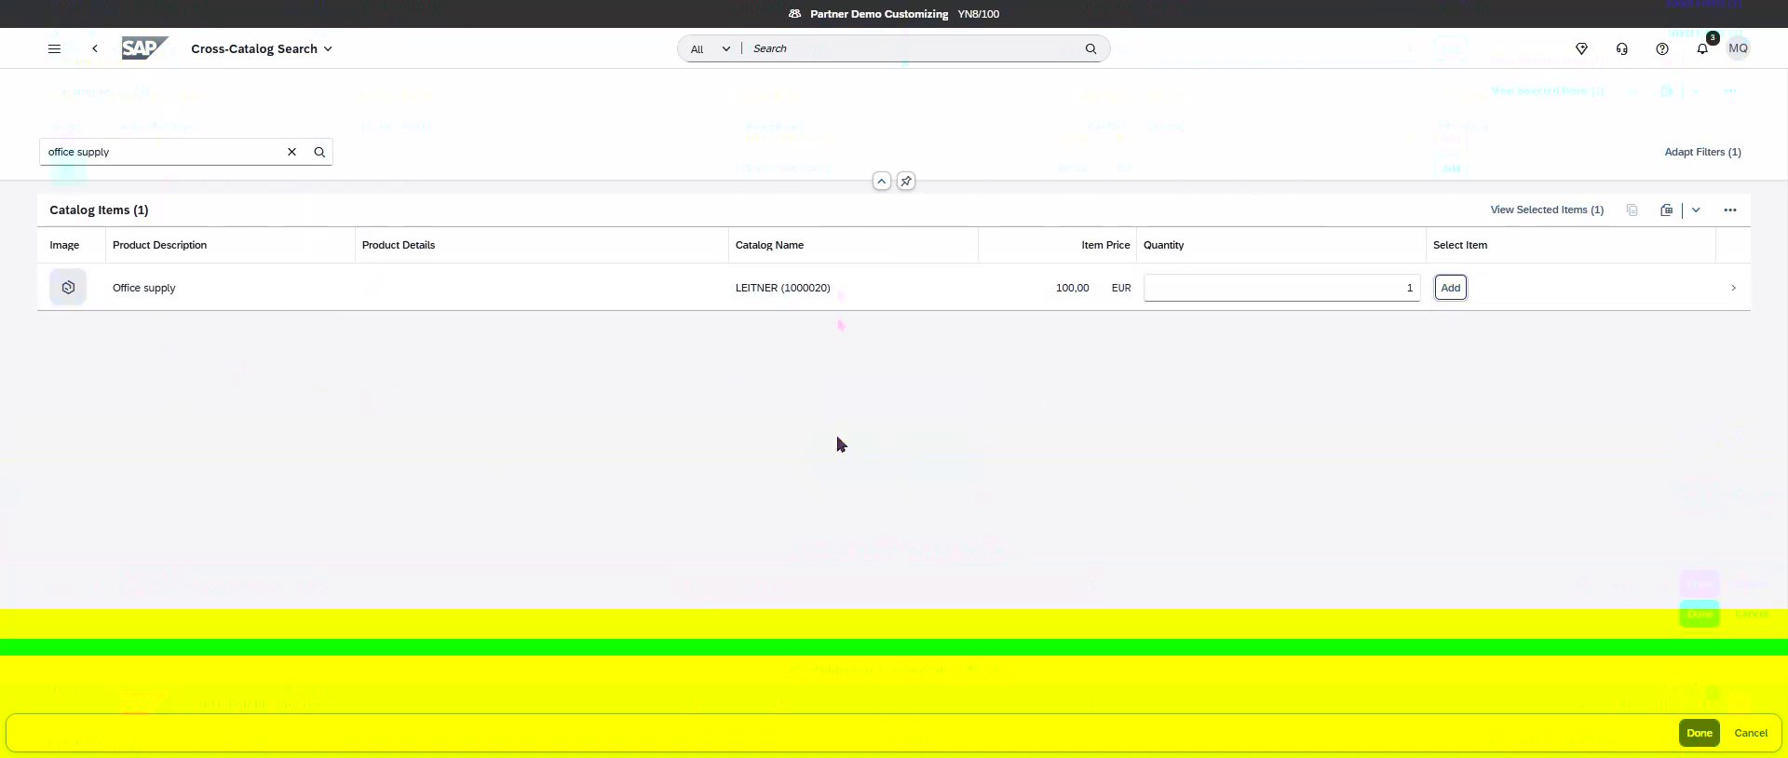
{"action": "left_click", "coordinate": [1697, 732]}
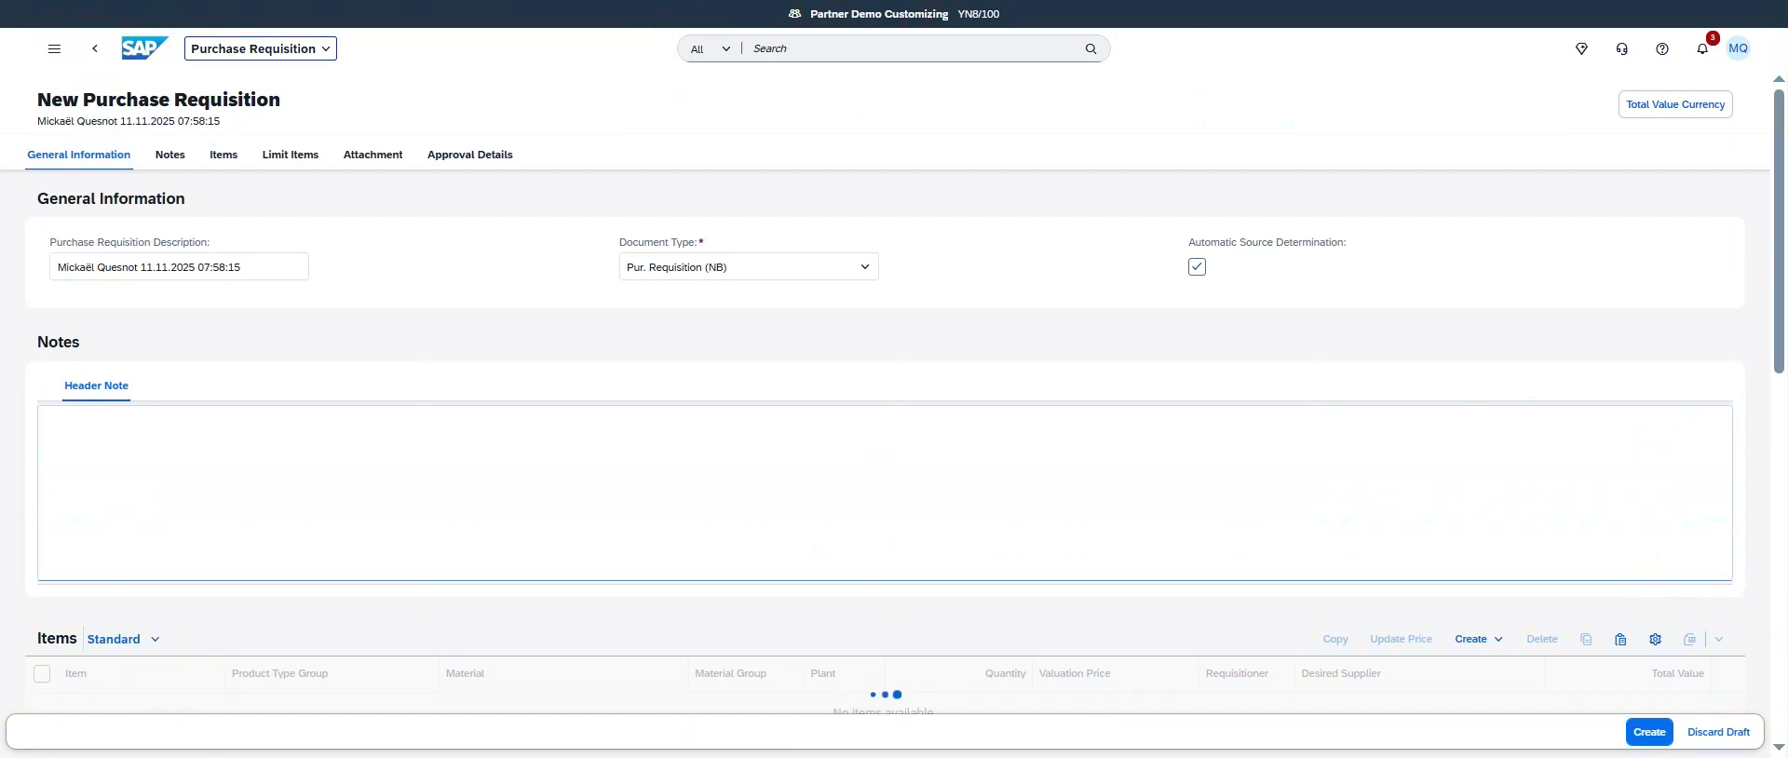
Open the details of the Office supply item in the new purchase requisition.
{"action": "scroll", "coordinate": [920, 388], "scroll_direction": "down", "scroll_amount": 2}
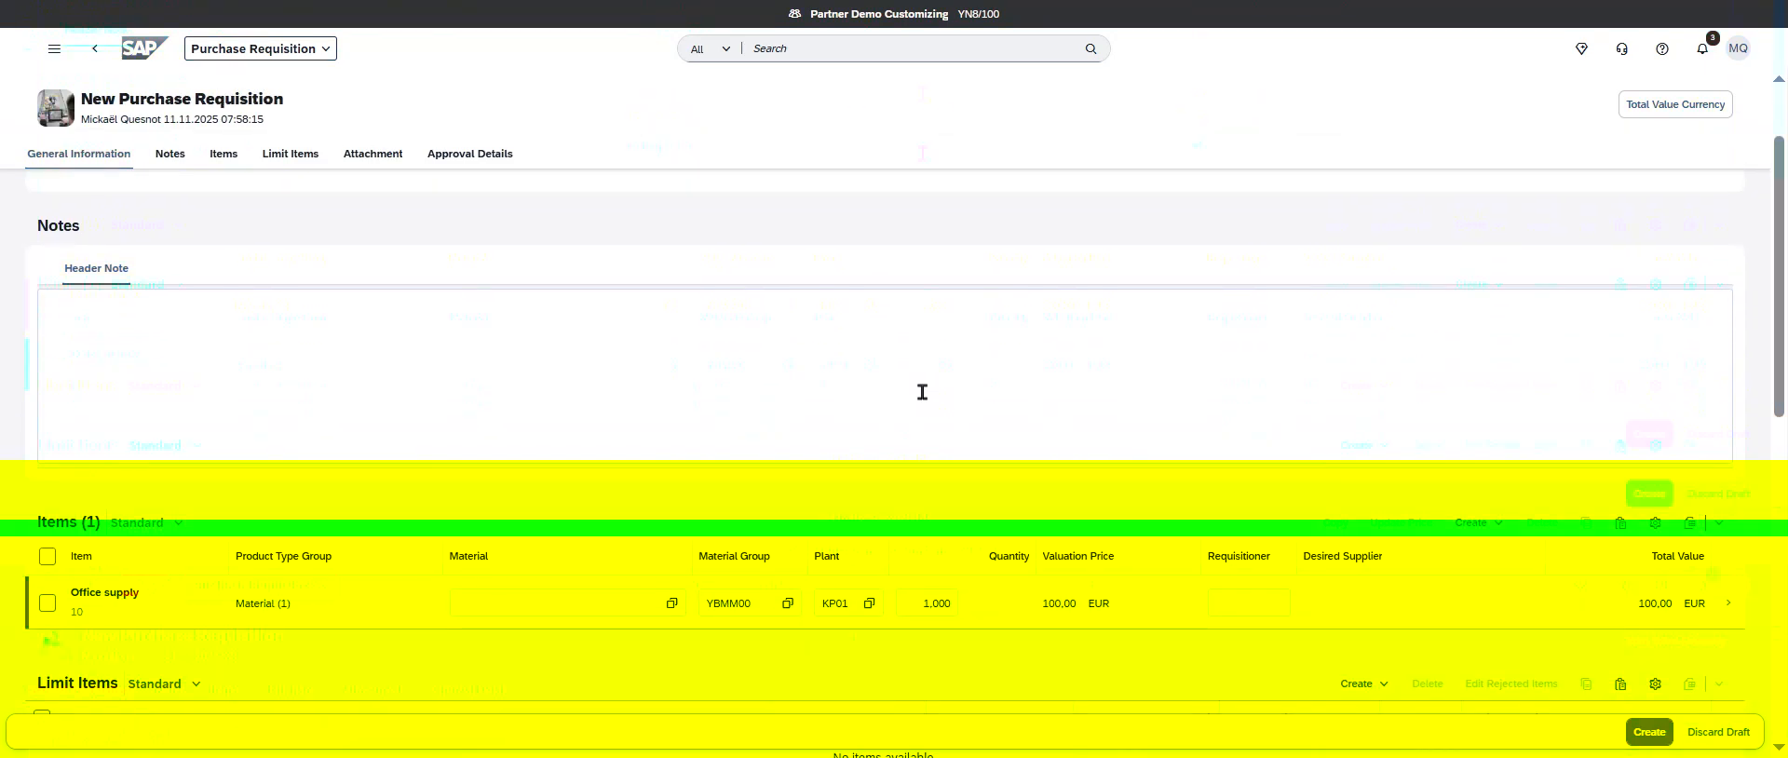
{"action": "scroll", "coordinate": [922, 392], "scroll_direction": "down", "scroll_amount": 1}
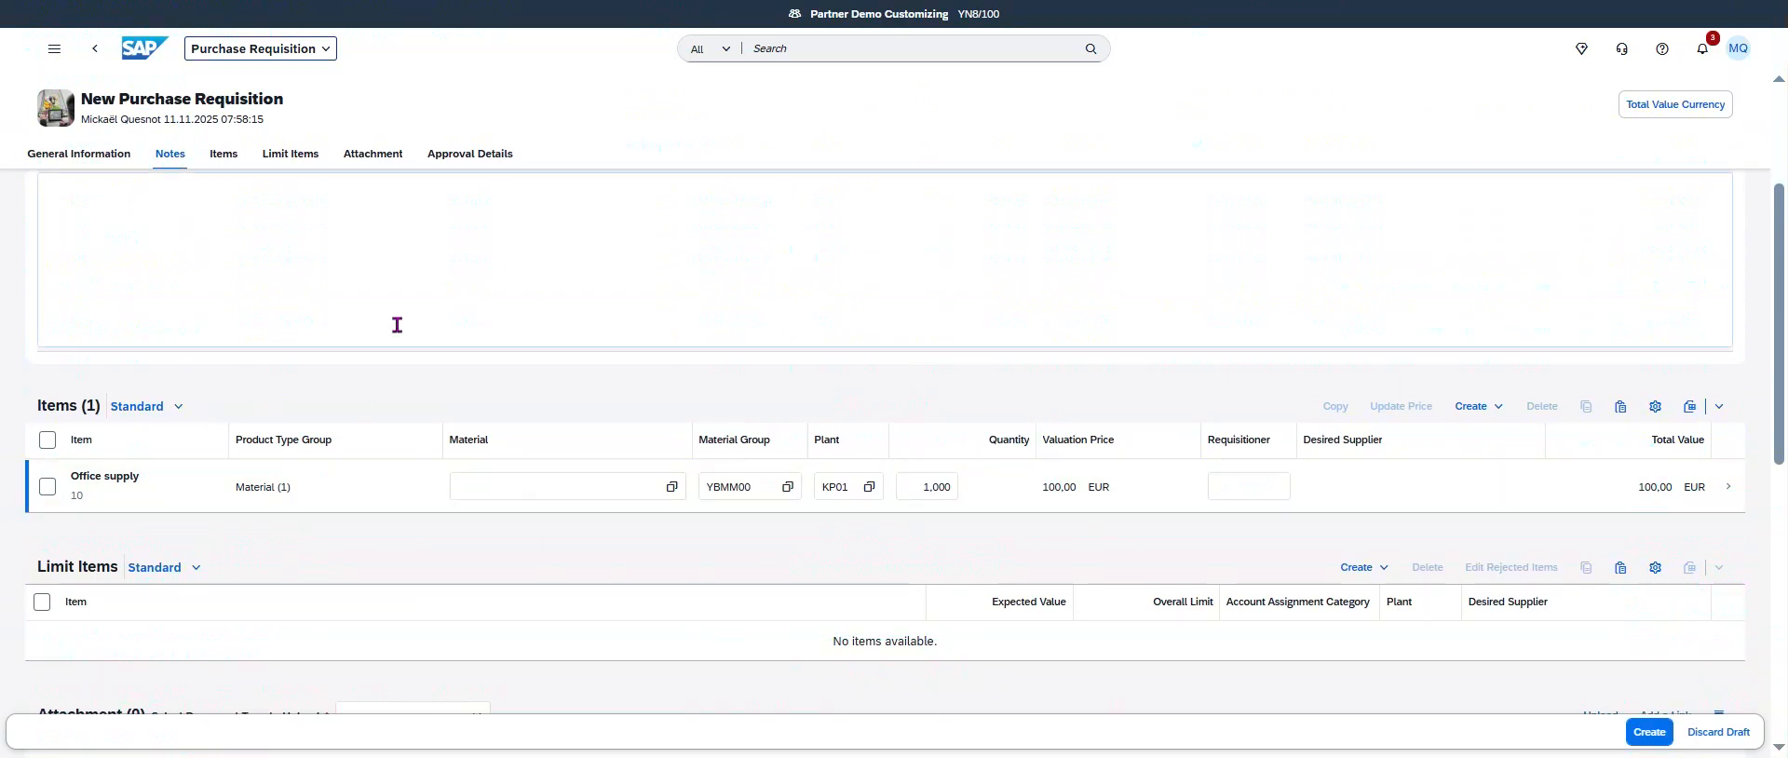
{"action": "left_click", "coordinate": [1728, 487]}
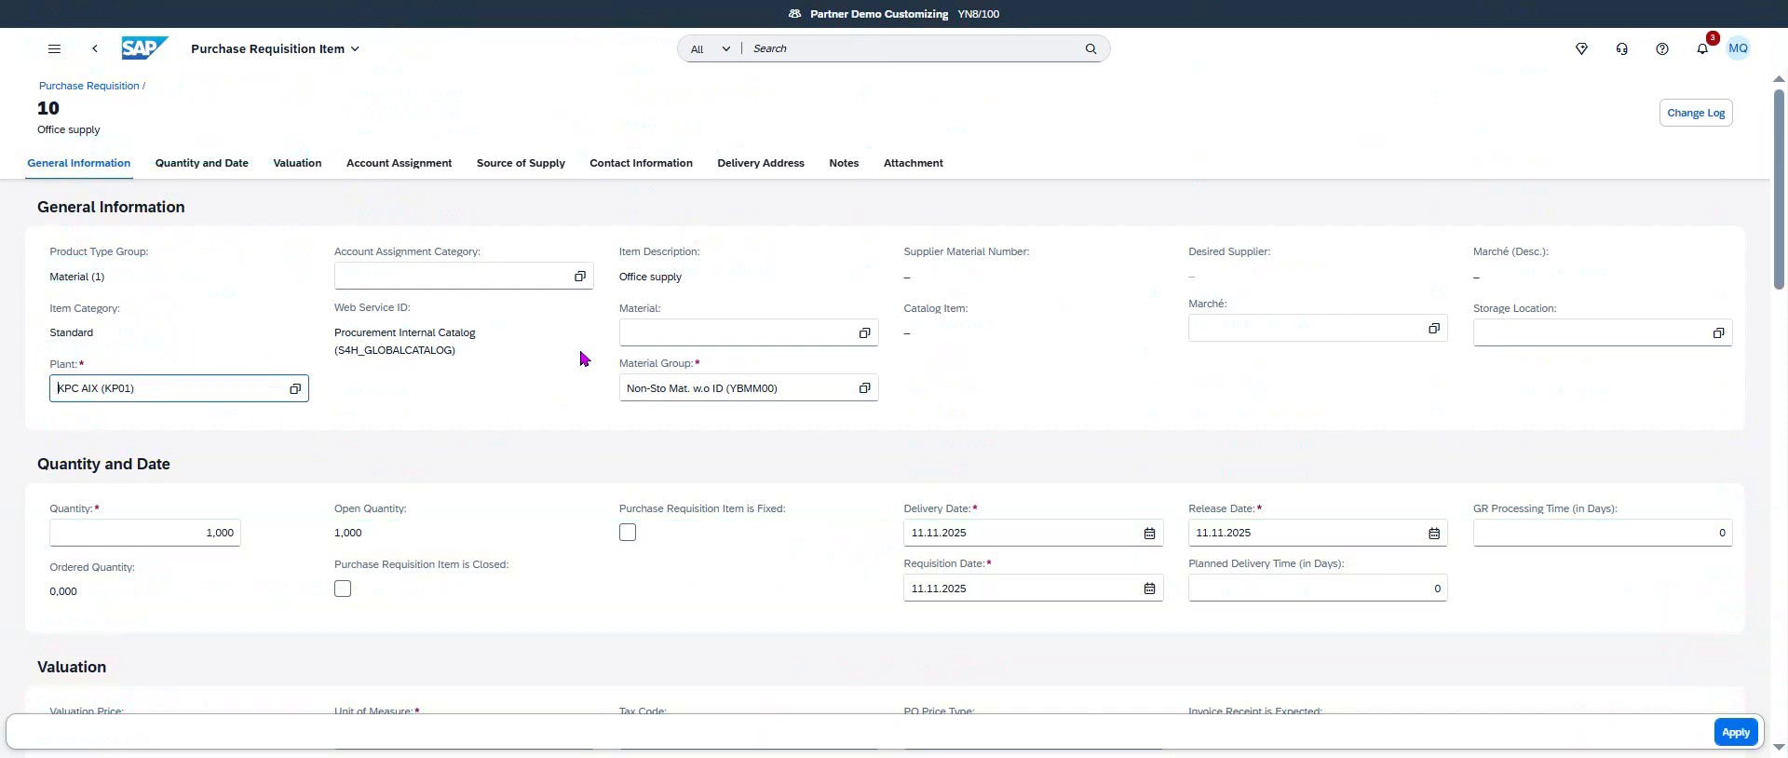
Set the account assignment category of the Office supply item to Cost center (K).
{"action": "left_click", "coordinate": [578, 278]}
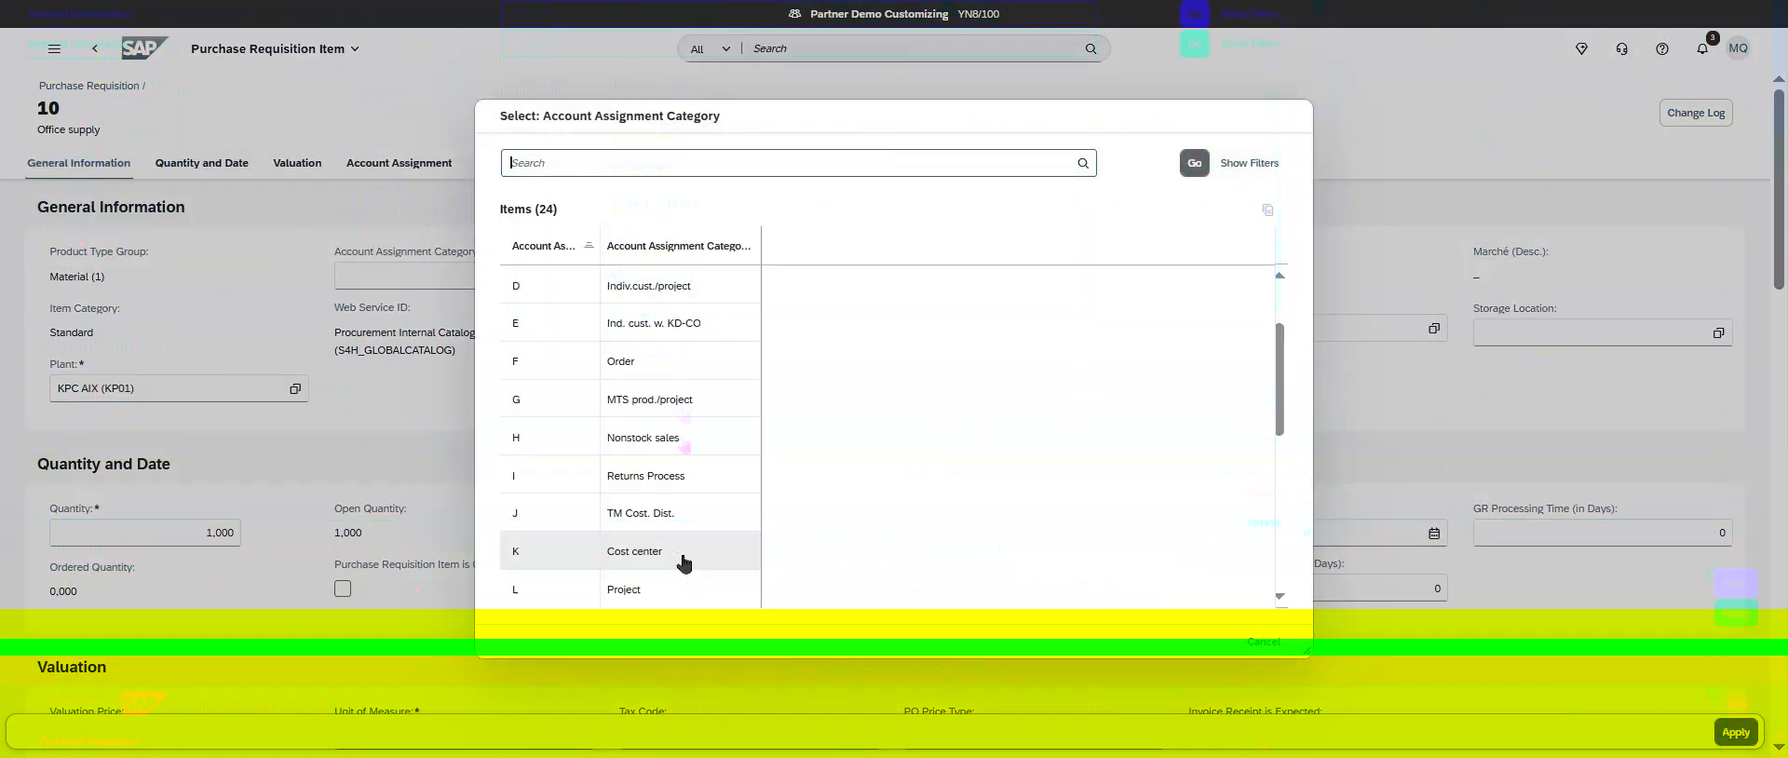
{"action": "left_click", "coordinate": [683, 556]}
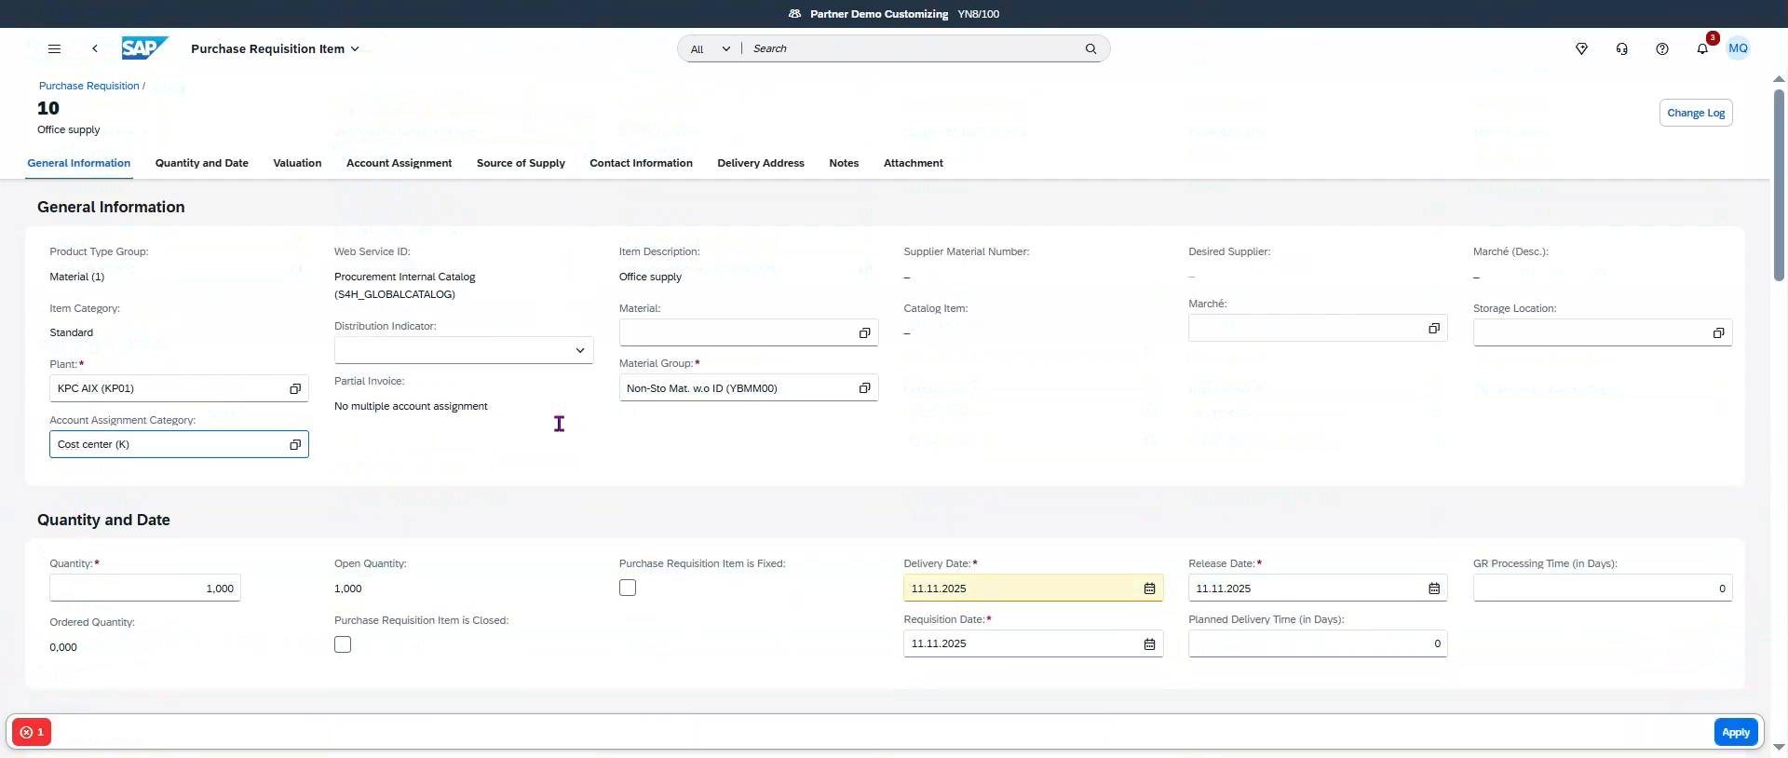
{"action": "left_click_drag", "start_coordinate": [337, 279], "coordinate": [478, 278]}
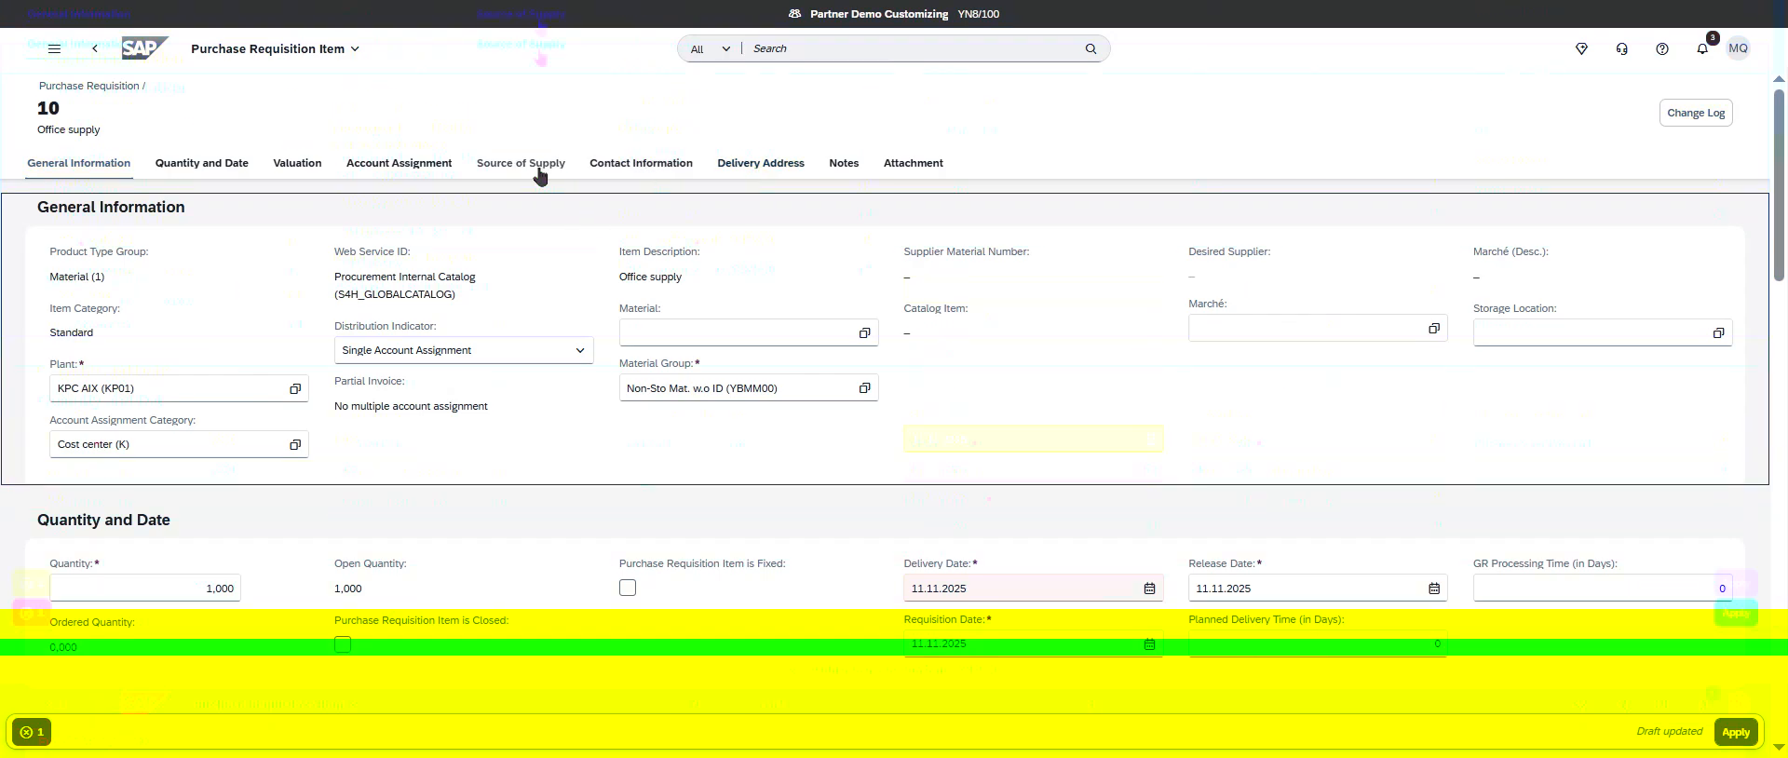
Open the item's account assignment line and assign the R&D Cost center 12101501 to it.
{"action": "left_click", "coordinate": [400, 164]}
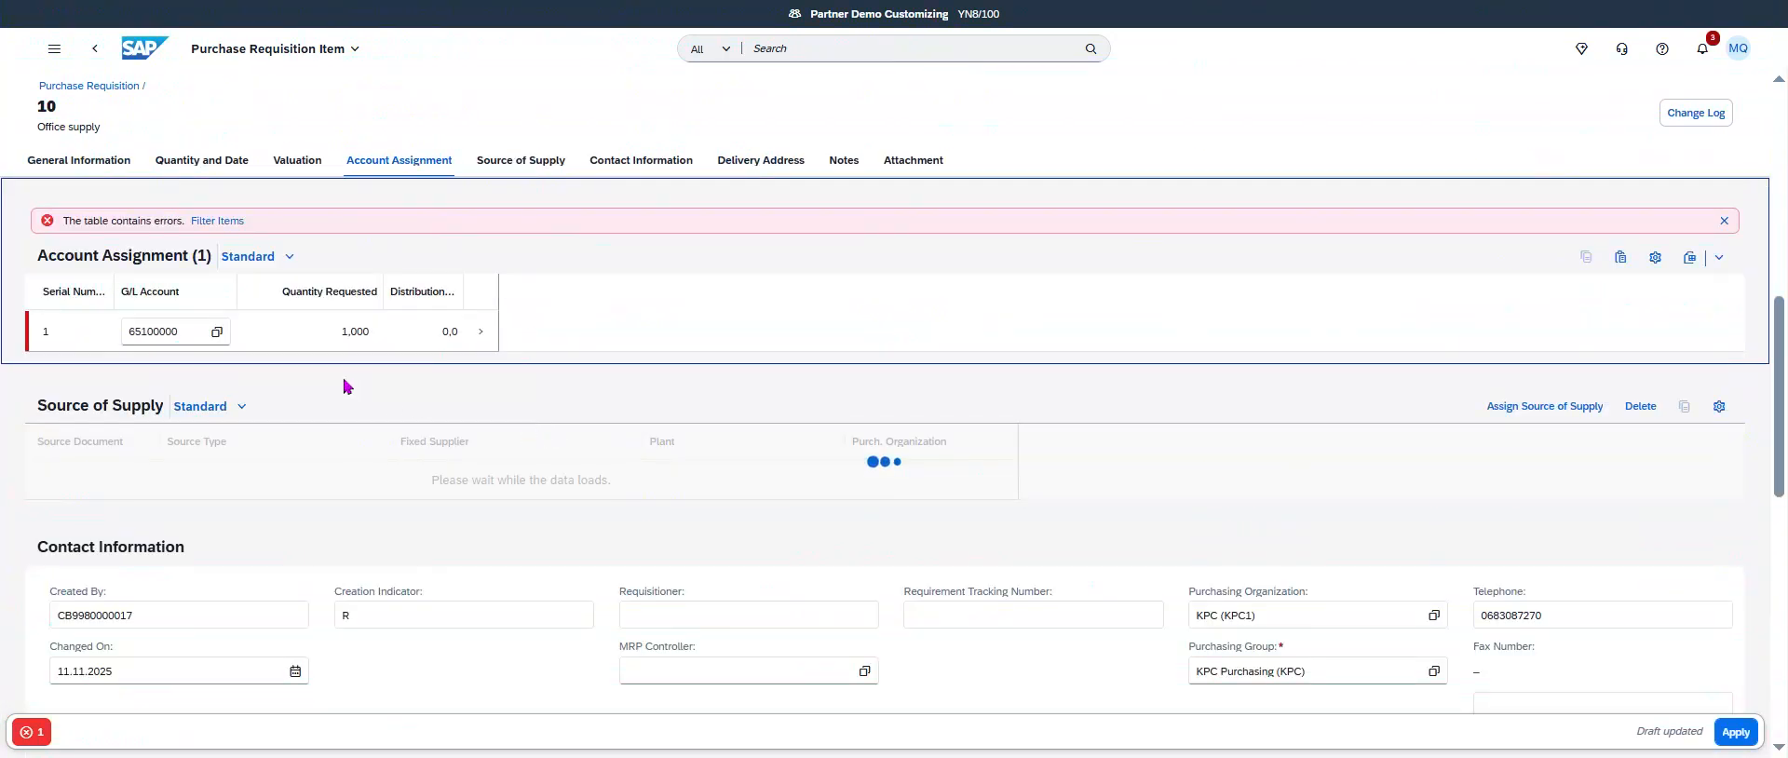
{"action": "left_click", "coordinate": [493, 335]}
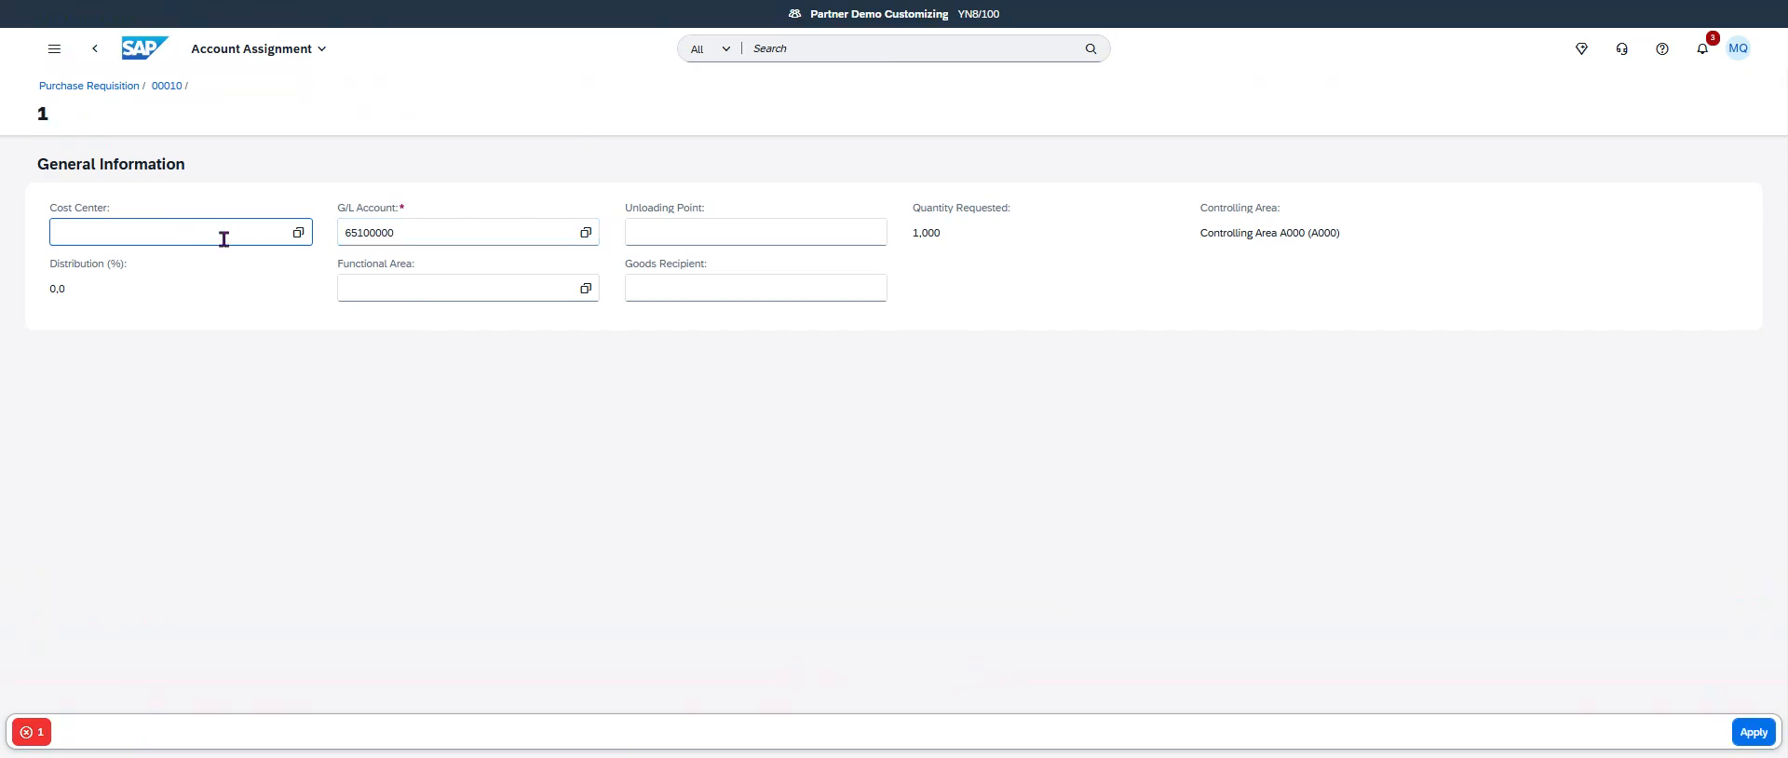
{"action": "type", "text": "fH01_00_01"}
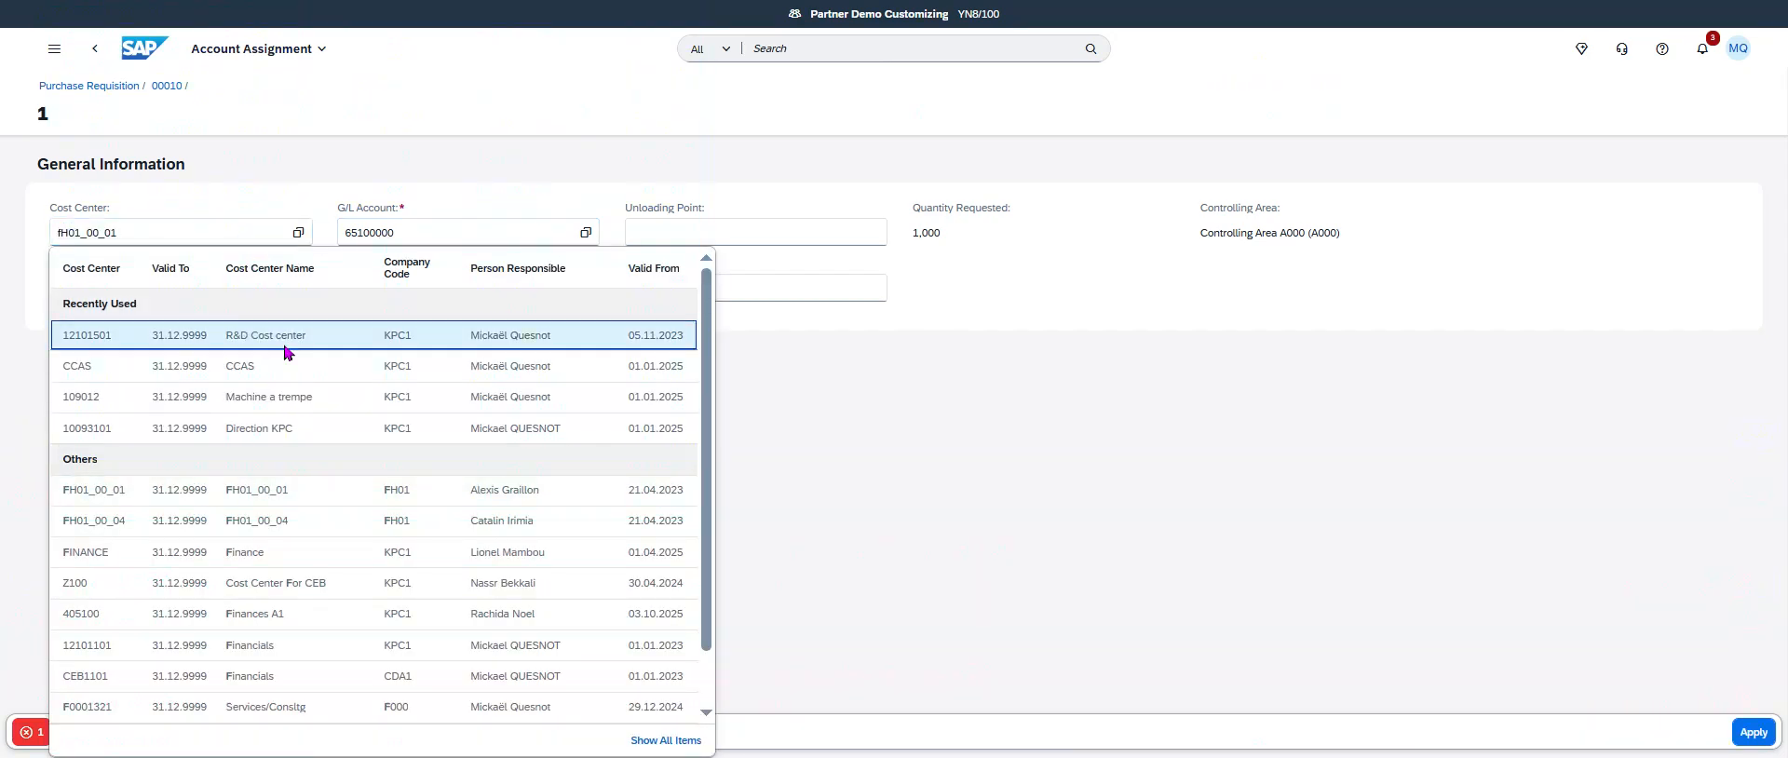
{"action": "left_click", "coordinate": [280, 337]}
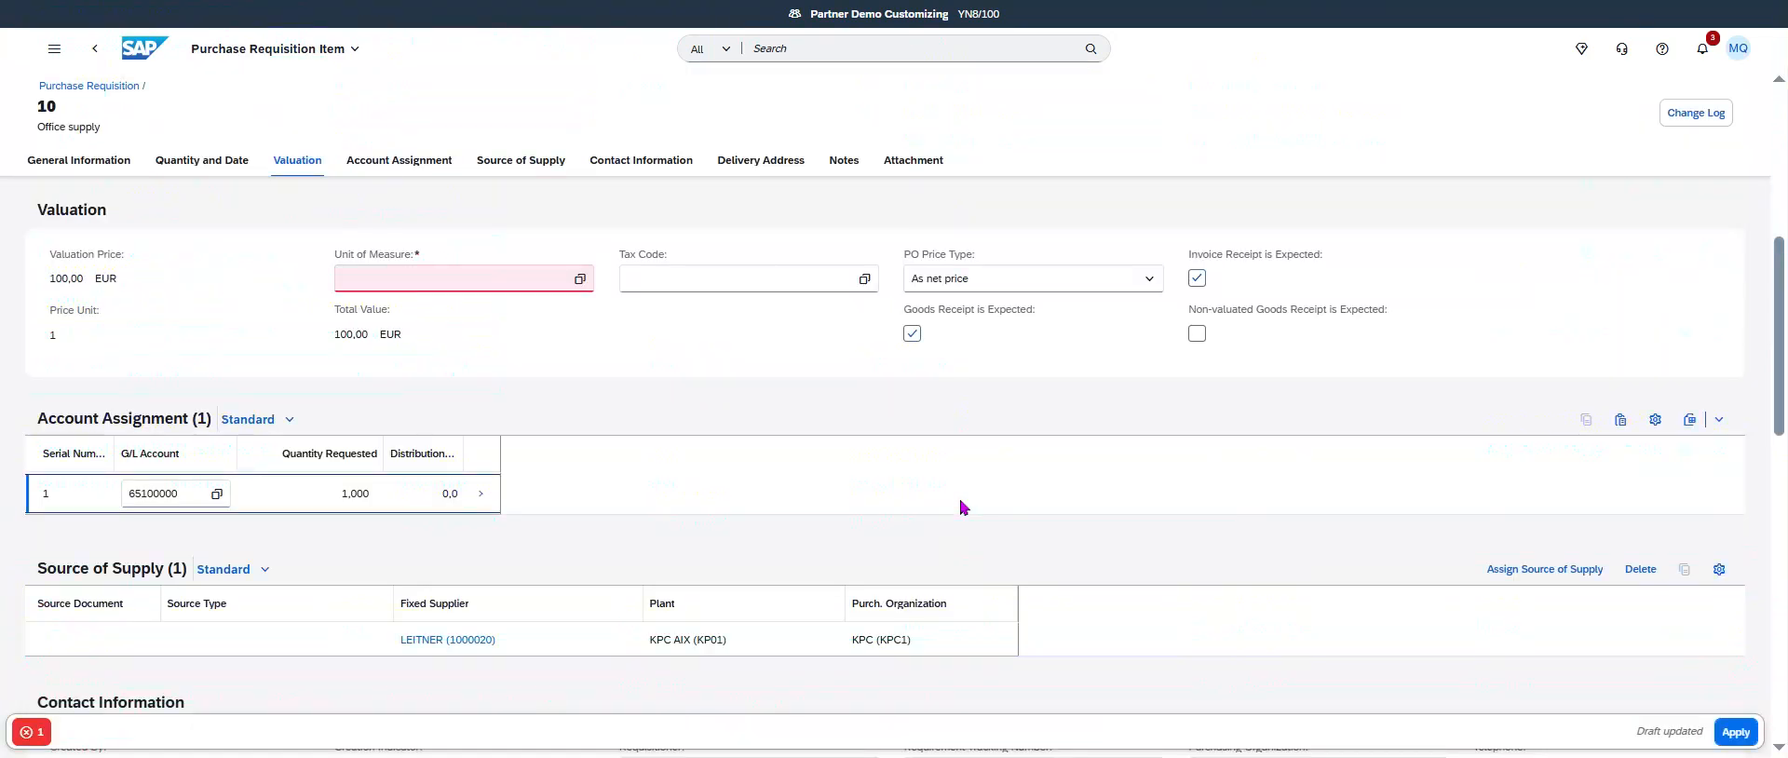
Set the Office supply item's unit of measure to Piece (PC) and create the purchase requisition.
{"action": "left_click", "coordinate": [495, 272]}
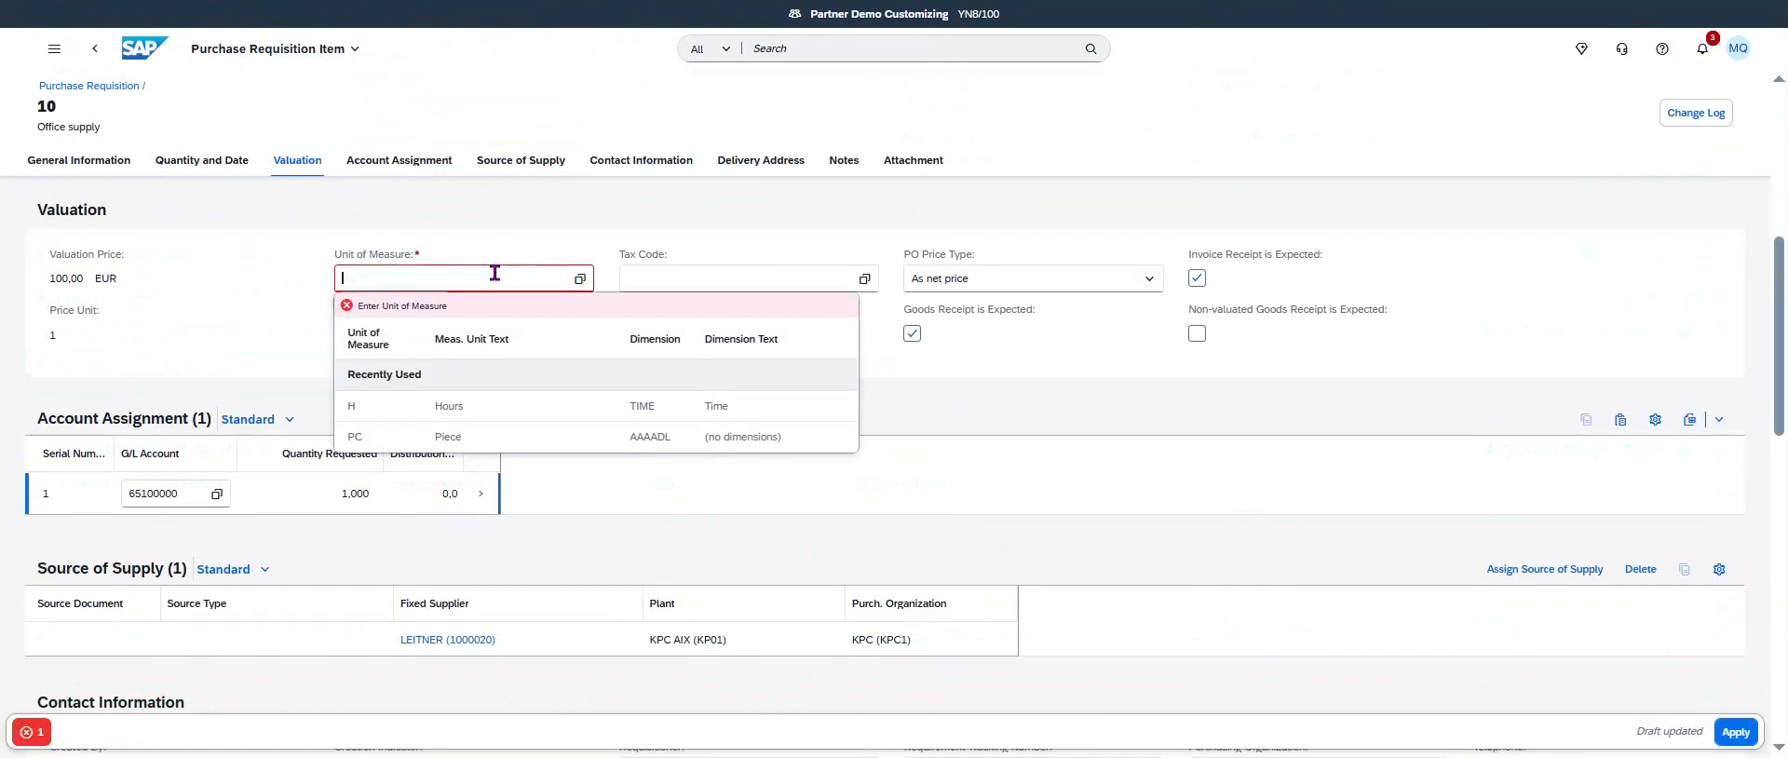
{"action": "left_click", "coordinate": [518, 434]}
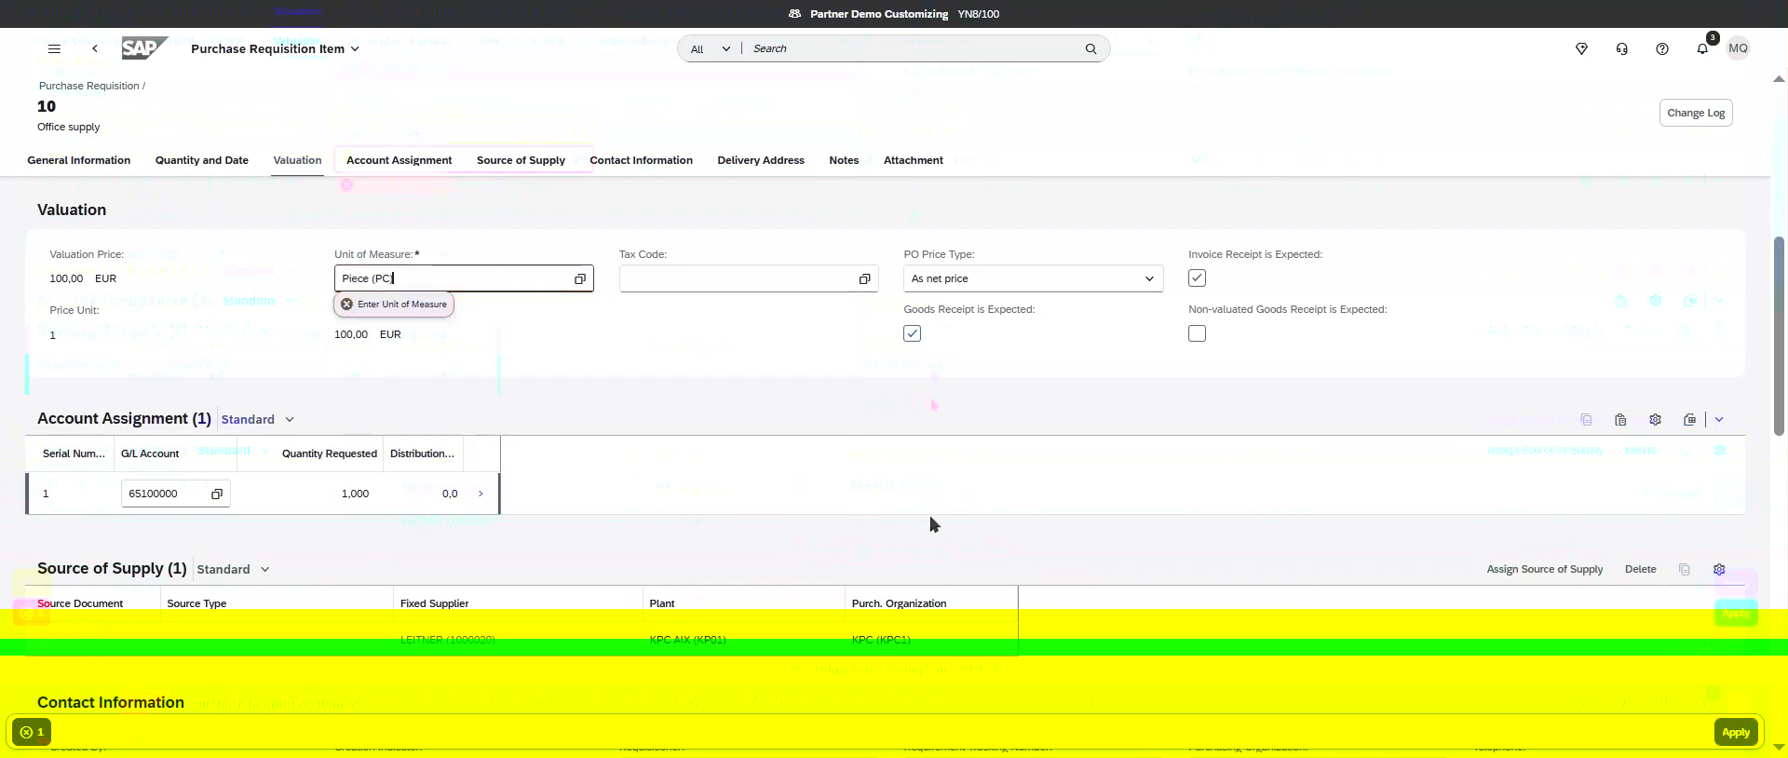
{"action": "left_click", "coordinate": [765, 367]}
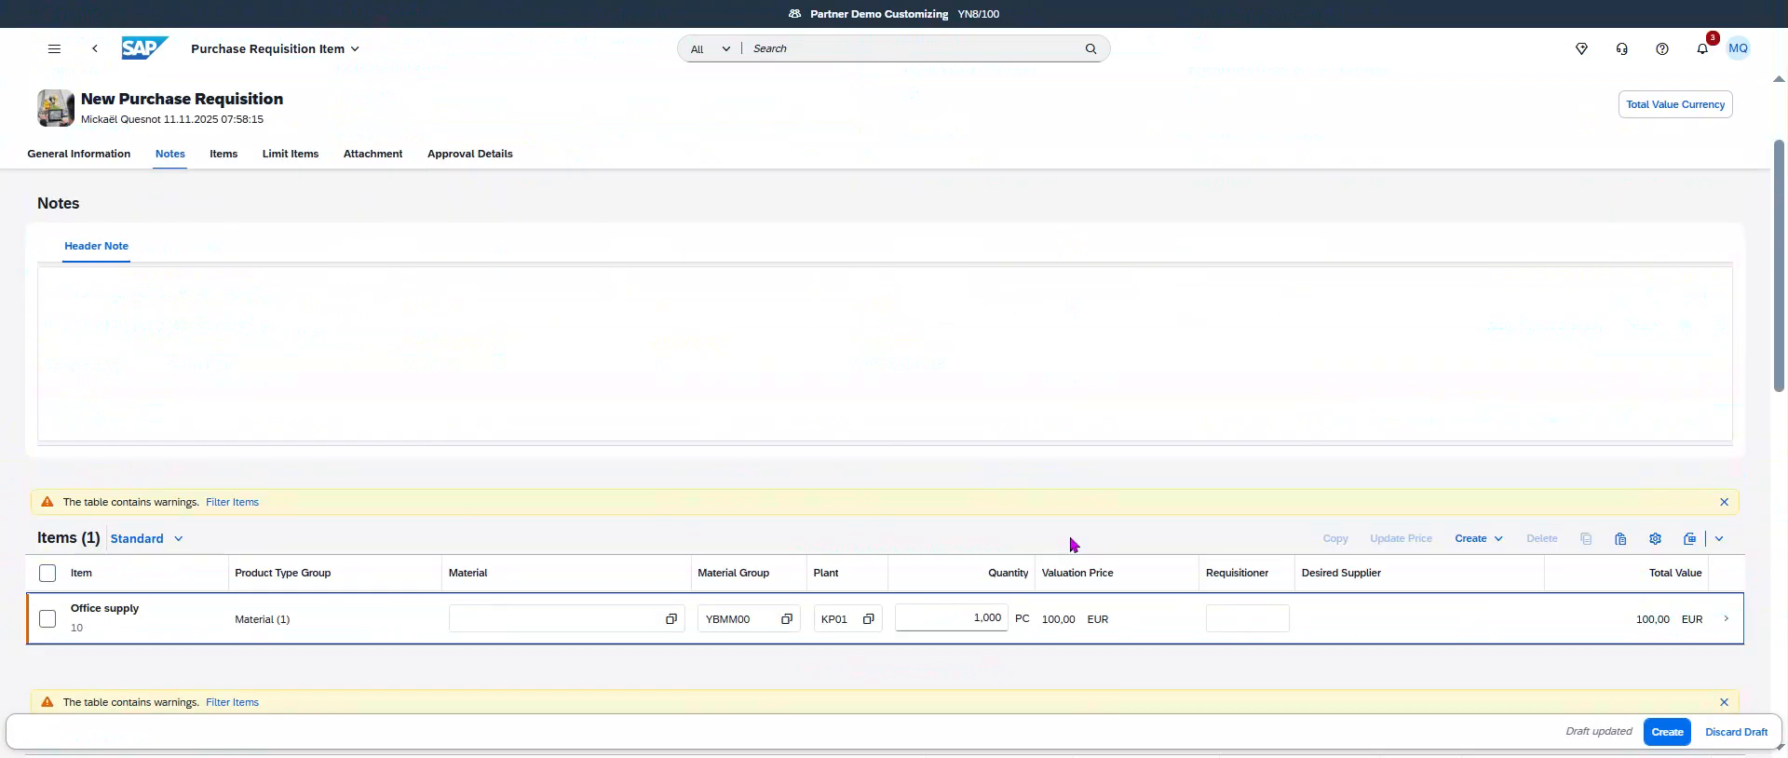
{"action": "left_click", "coordinate": [1650, 732]}
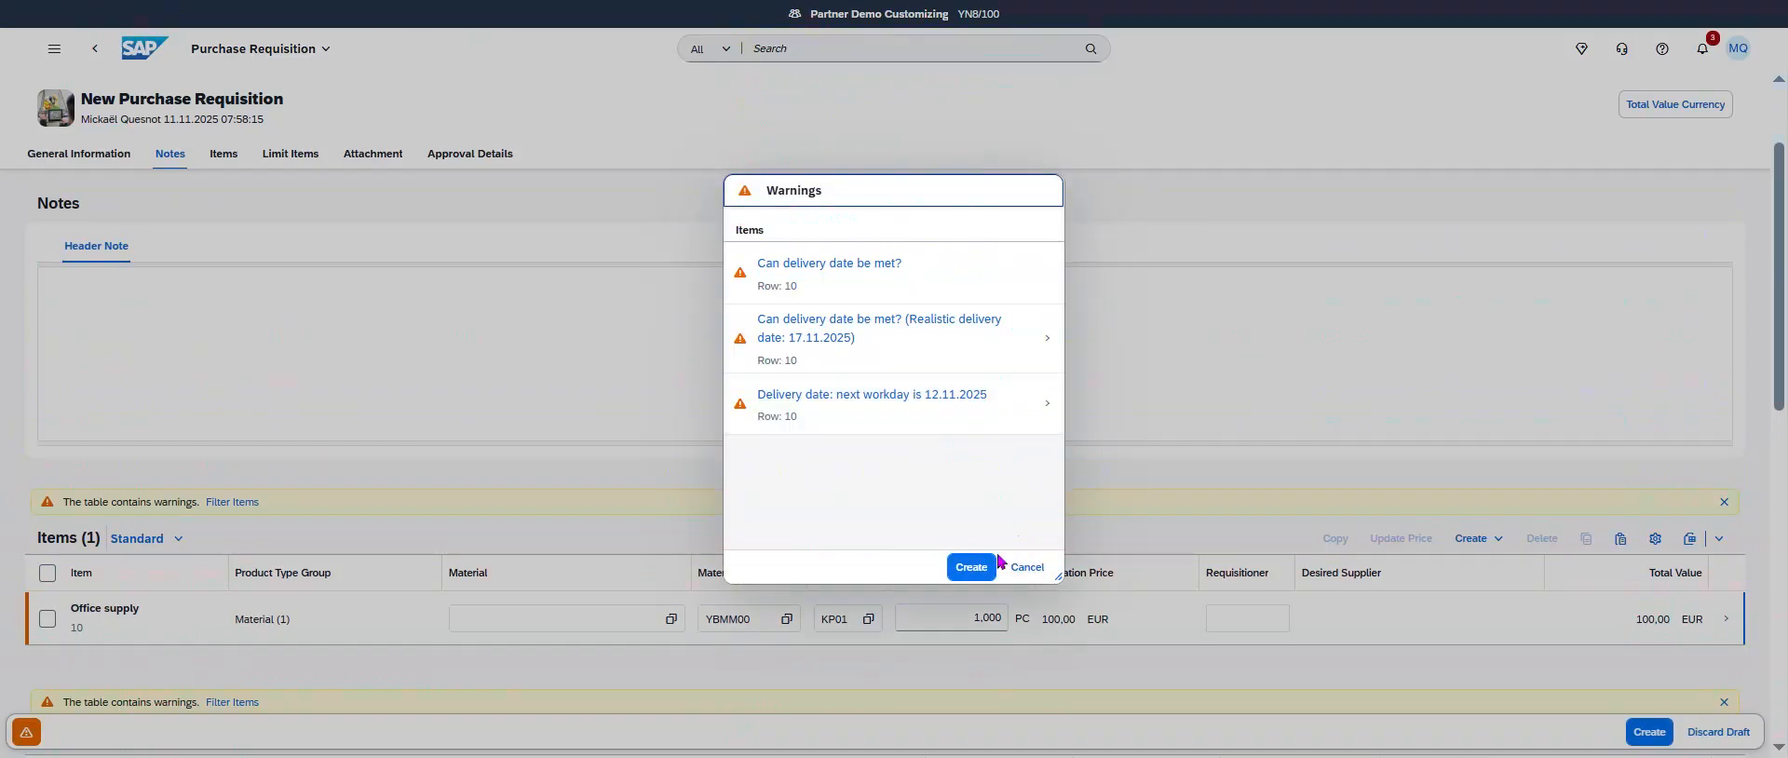
{"action": "left_click", "coordinate": [982, 566]}
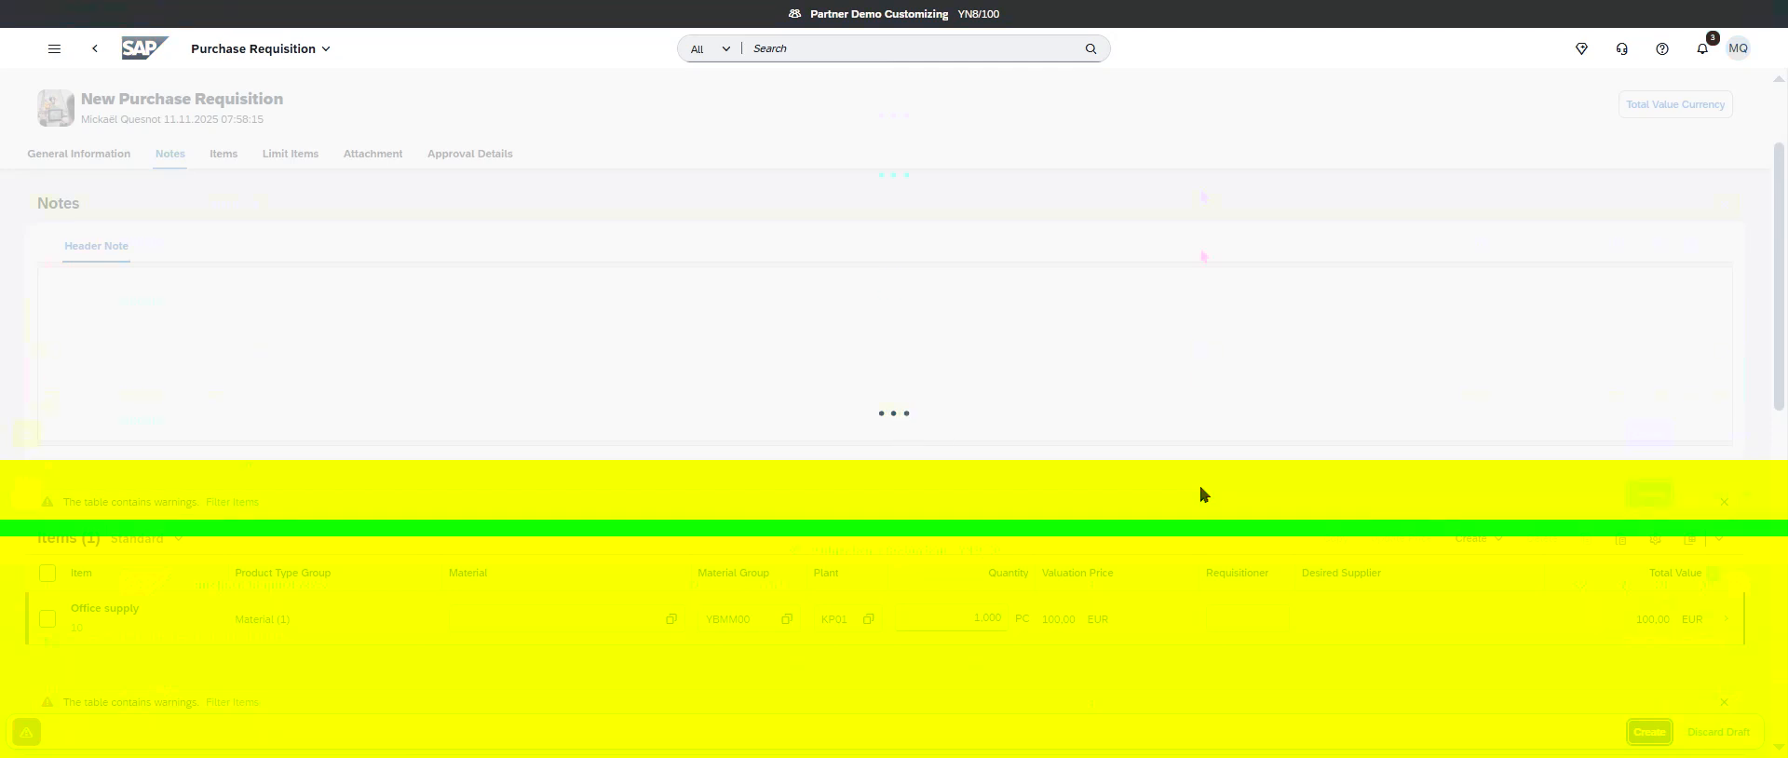